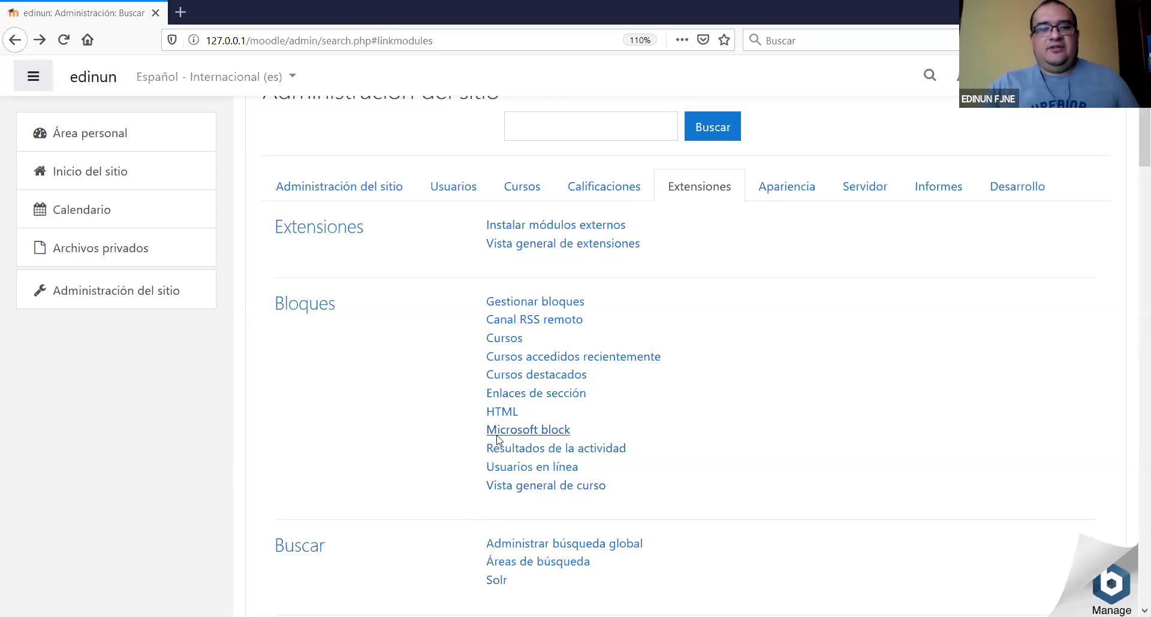
Open the course "Mitologia Griega: Los dioses olímpicos" from the site home page.
scroll(496, 440, "down", 3)
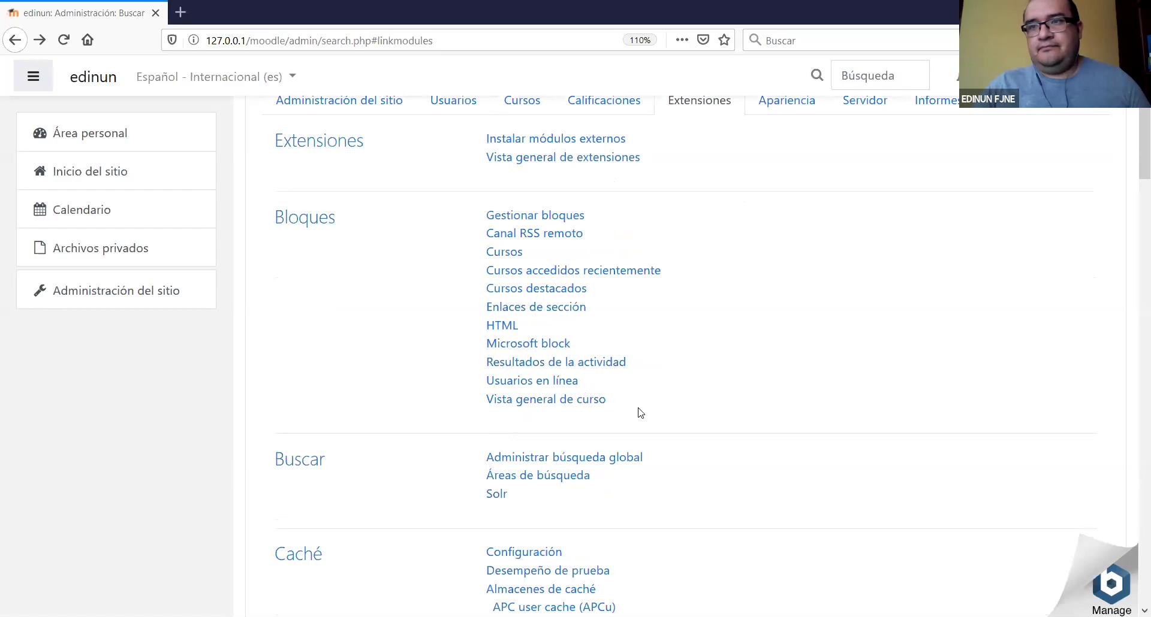
scroll(414, 276, "up", 3)
left_click(66, 174)
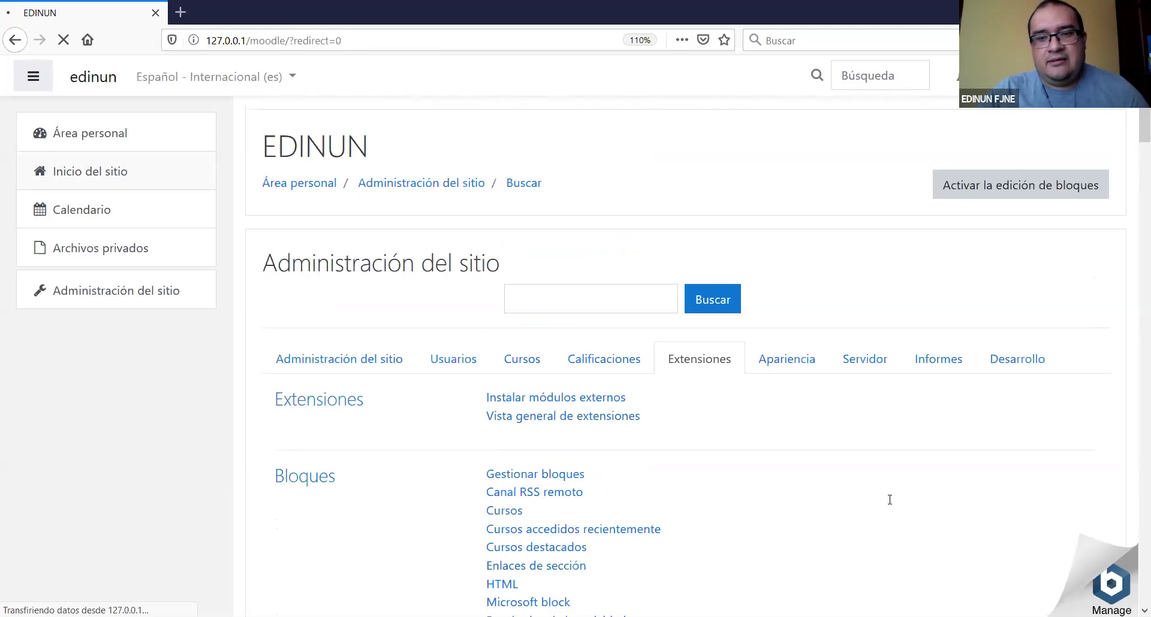
left_click(561, 379)
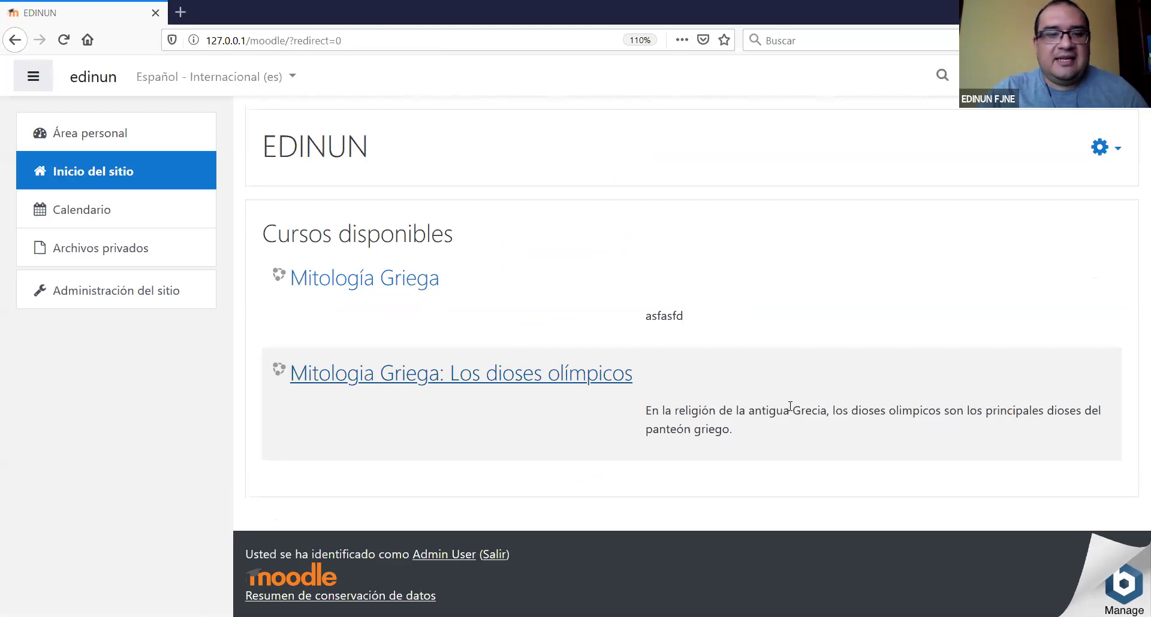
Turn on editing for the course "Mitologia Griega: Los dioses olímpicos".
scroll(686, 418, "down", 3)
scroll(686, 417, "down", 4)
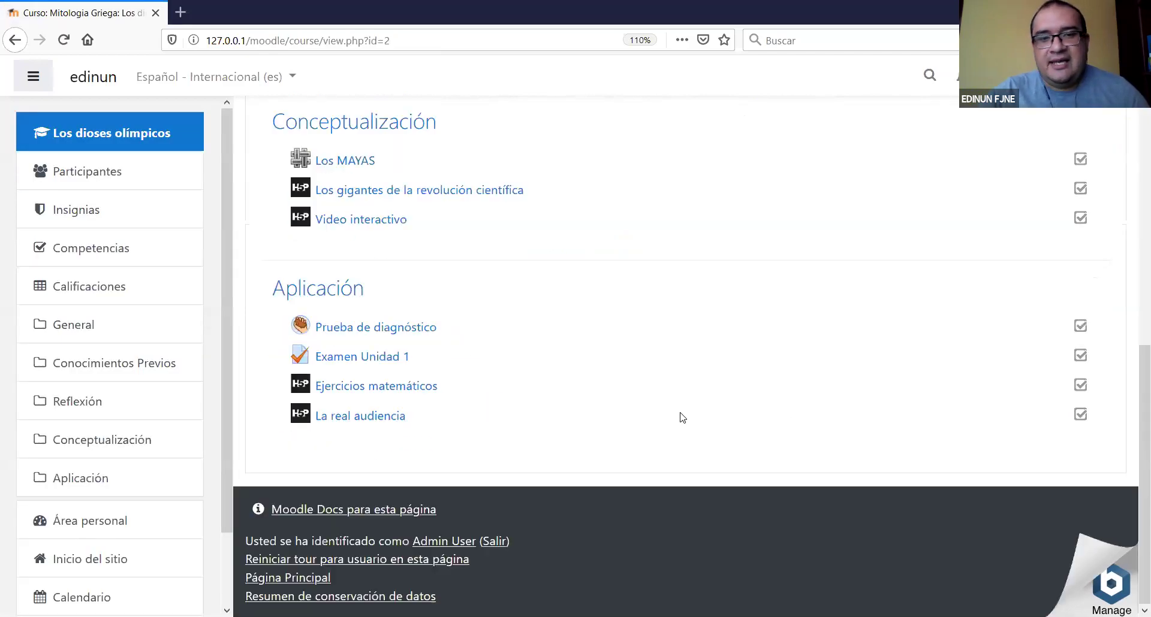
scroll(682, 417, "up", 8)
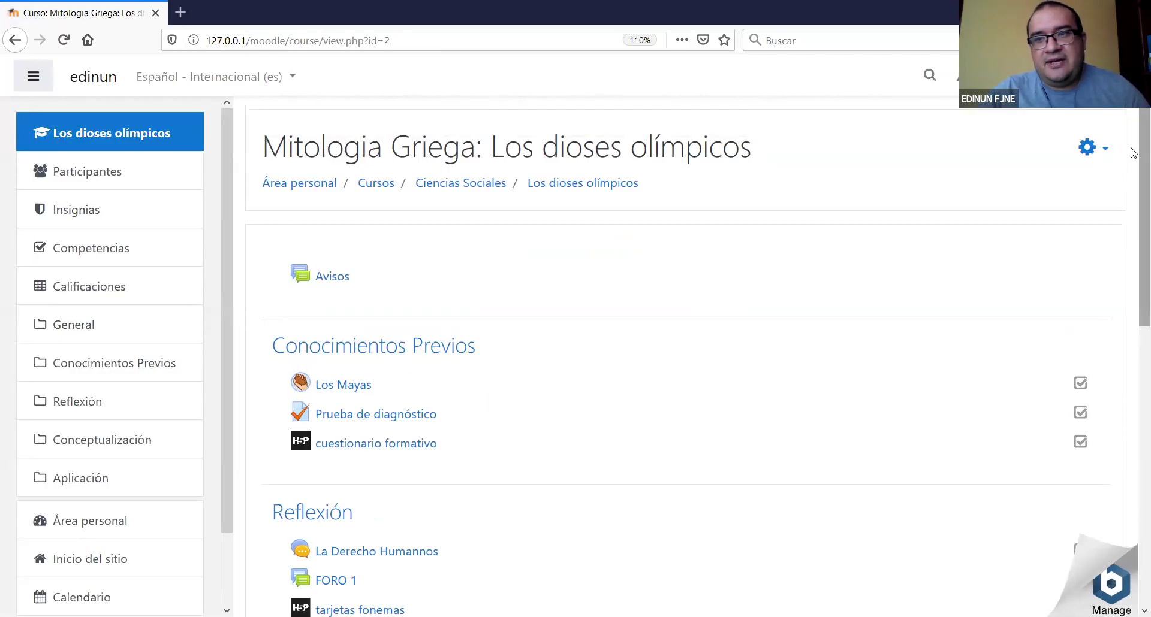
left_click(1105, 147)
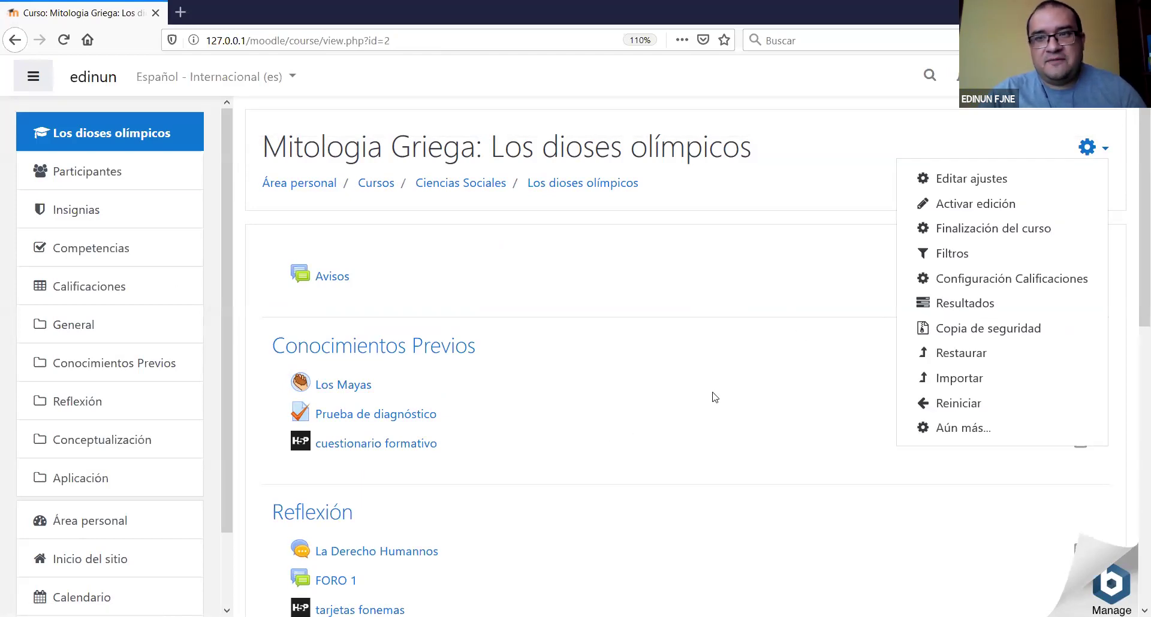
left_click(974, 204)
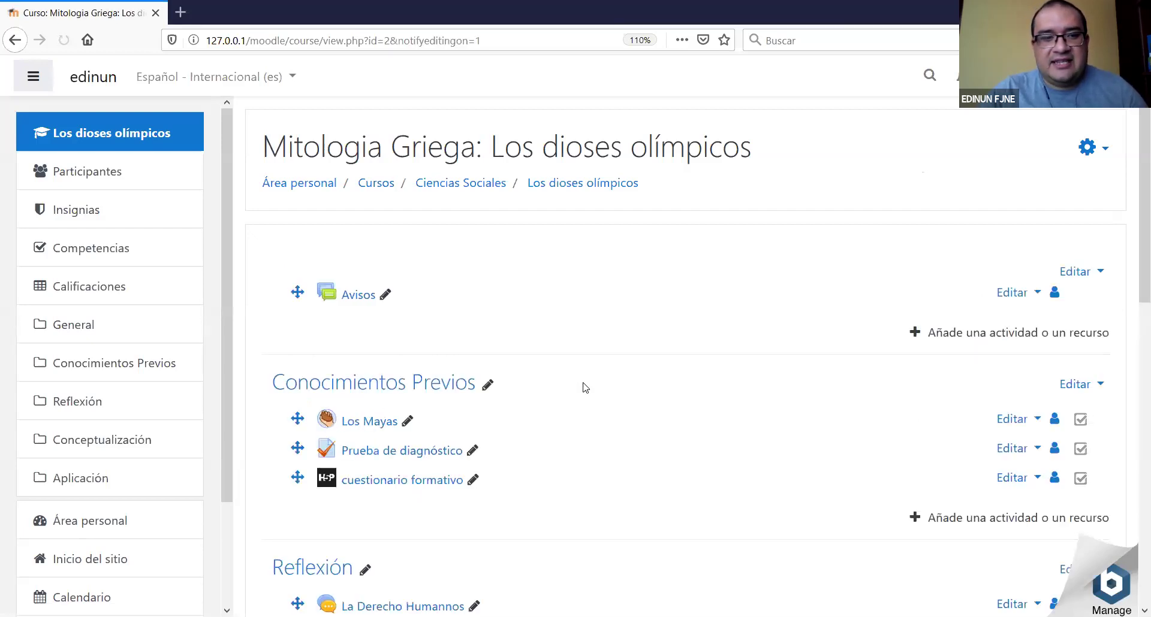
Examine the activities and resources that can be added to the Conocimientos Previos section, and close the chooser without adding anything.
scroll(584, 392, "down", 3)
left_click(972, 350)
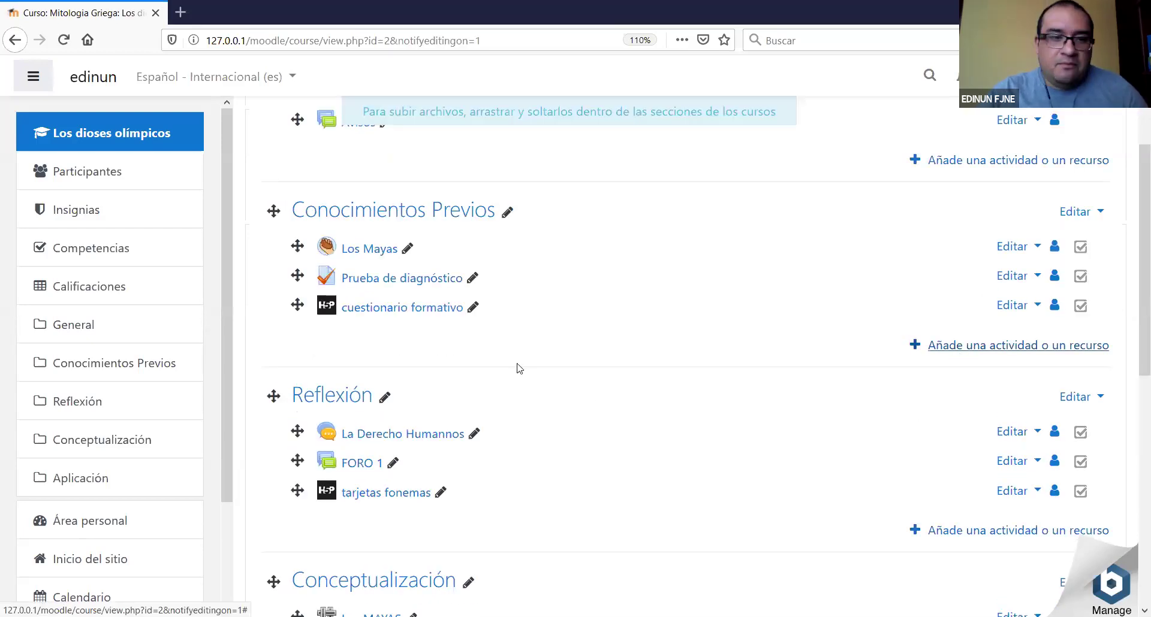
left_click_drag(545, 252, 537, 401)
scroll(527, 468, "down", 5)
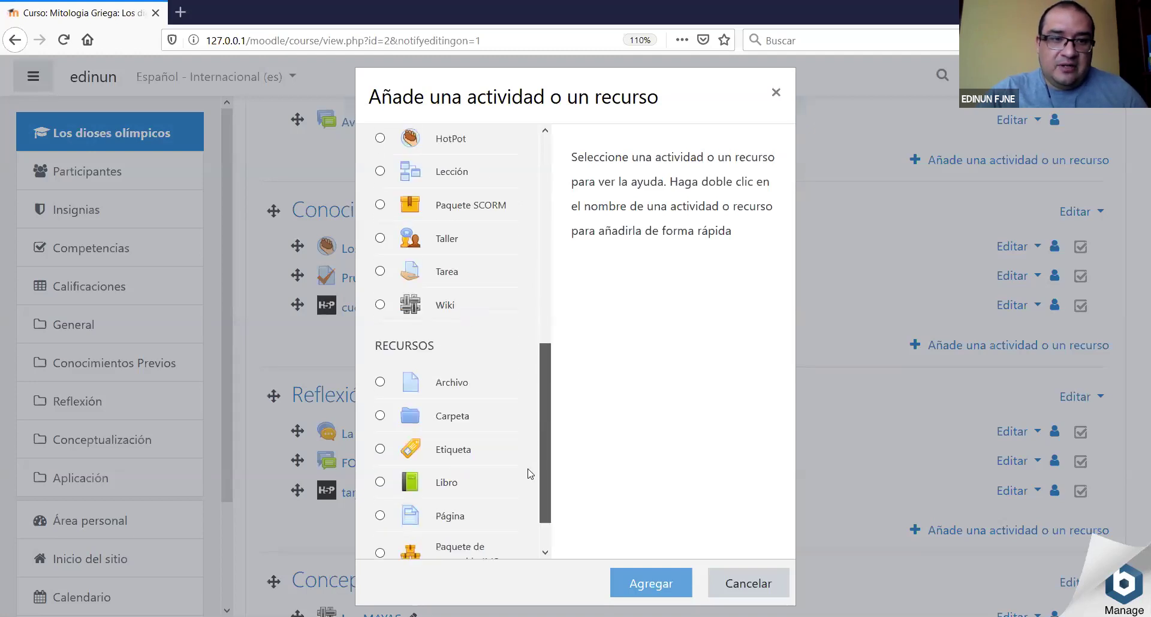
left_click_drag(541, 477, 563, 267)
left_click_drag(543, 181, 548, 512)
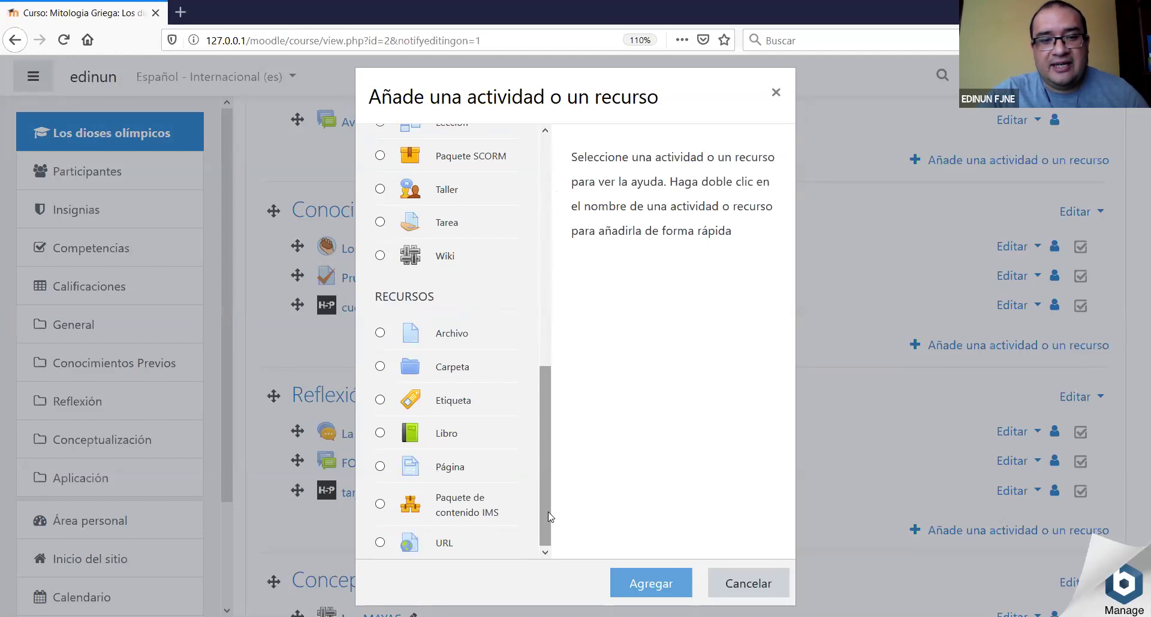
left_click_drag(547, 450, 530, 163)
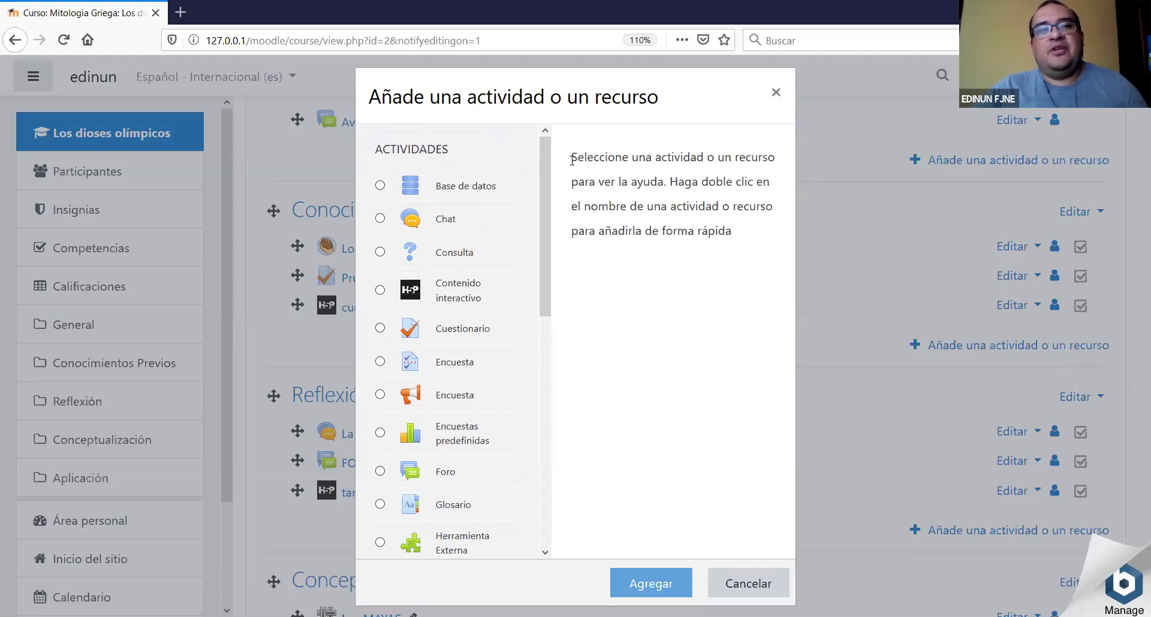
left_click_drag(542, 252, 535, 514)
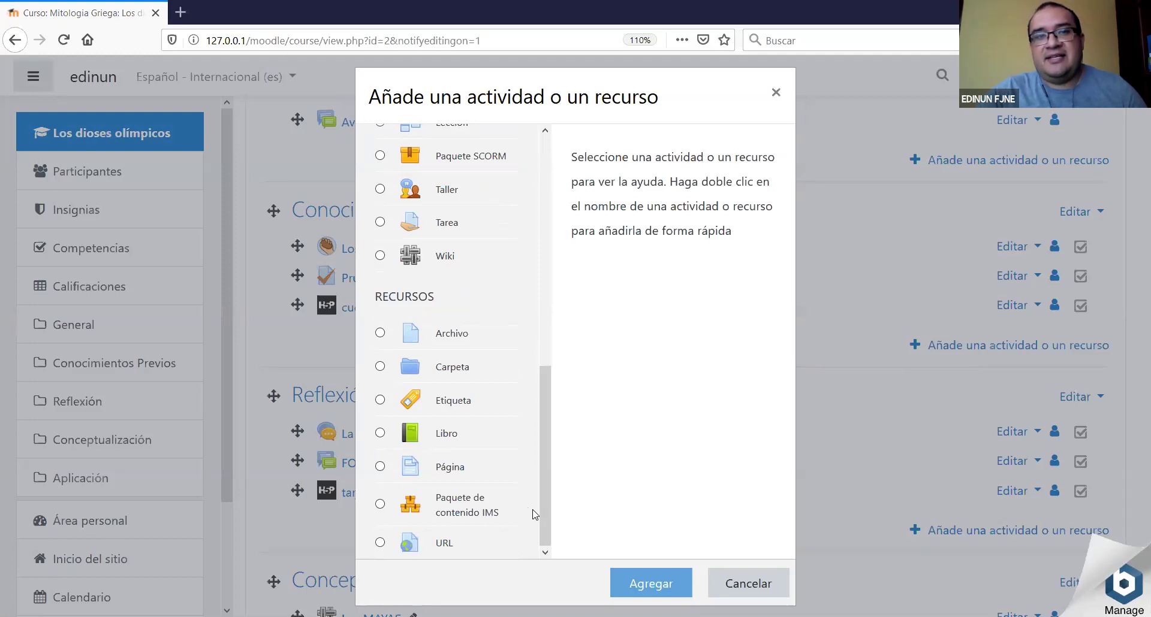
left_click_drag(542, 407, 548, 185)
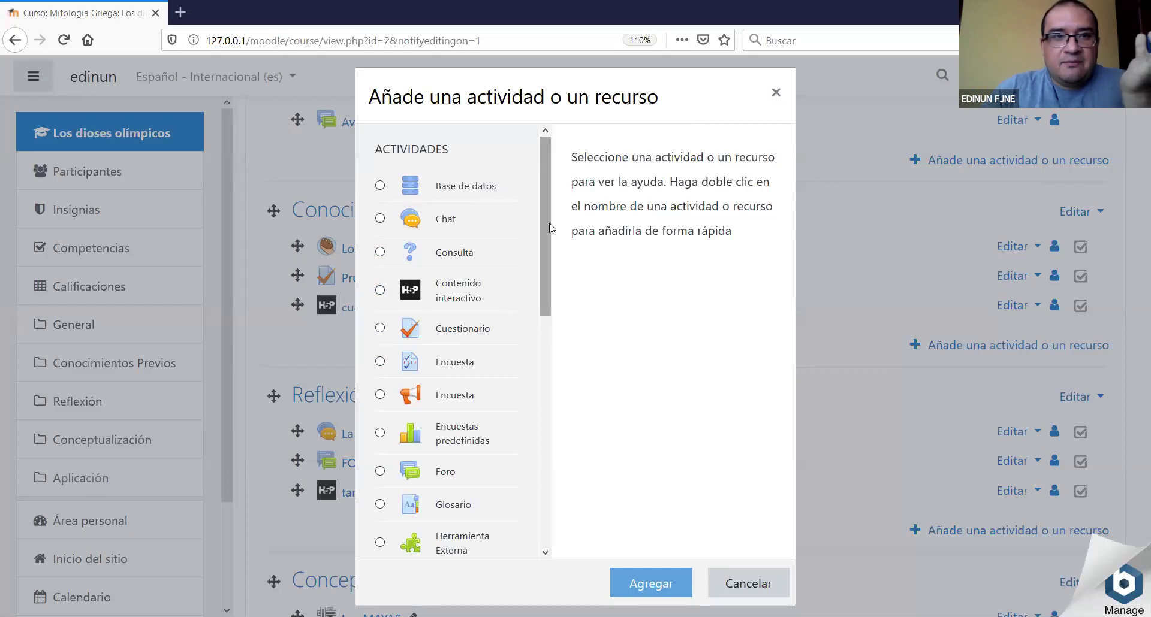
left_click_drag(546, 228, 547, 245)
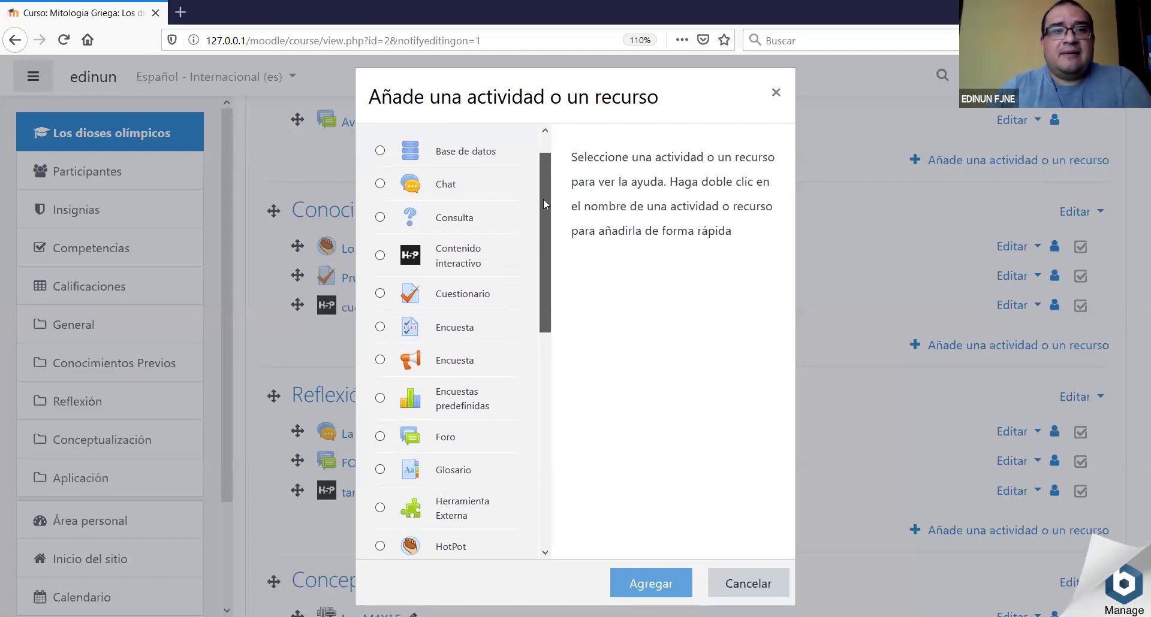
left_click_drag(546, 240, 543, 199)
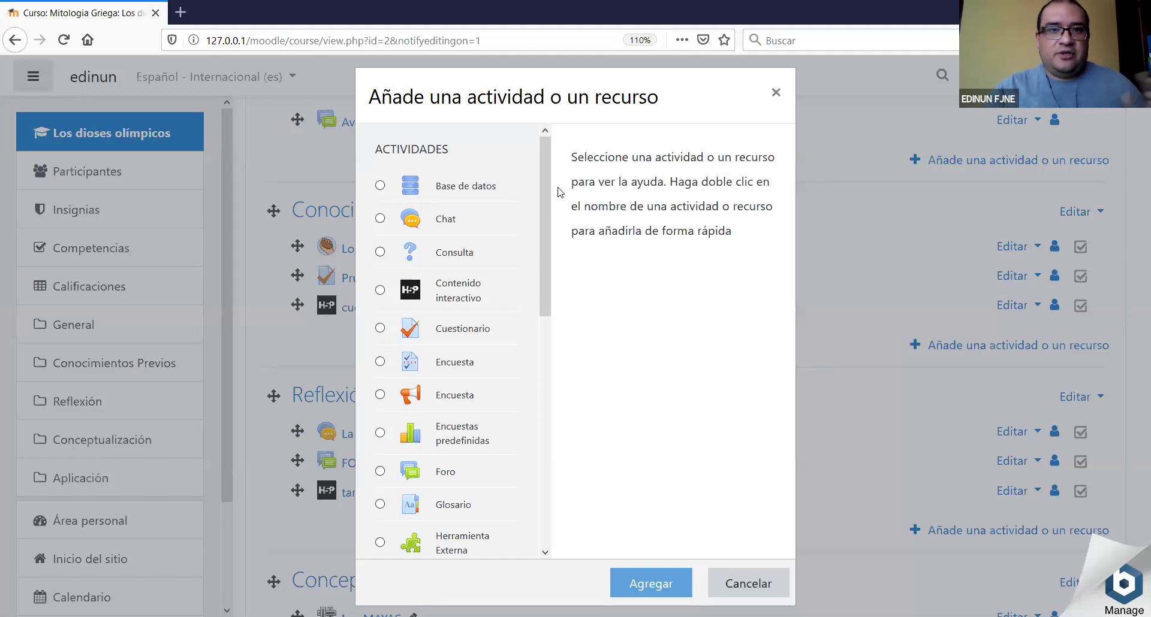
left_click_drag(698, 114, 708, 161)
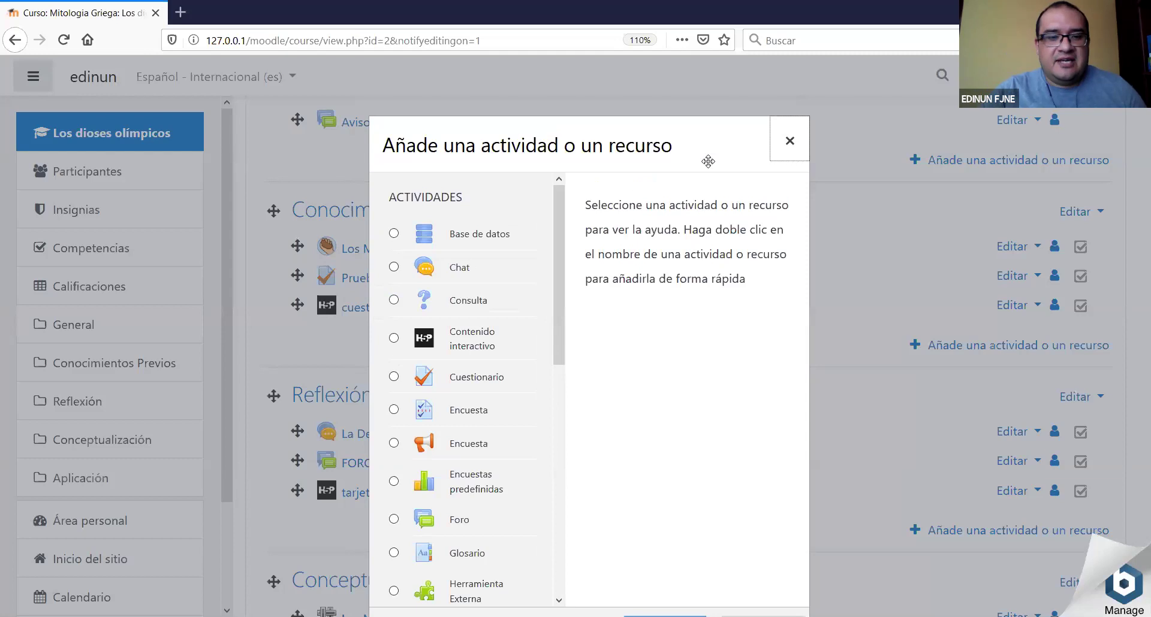
left_click(676, 135)
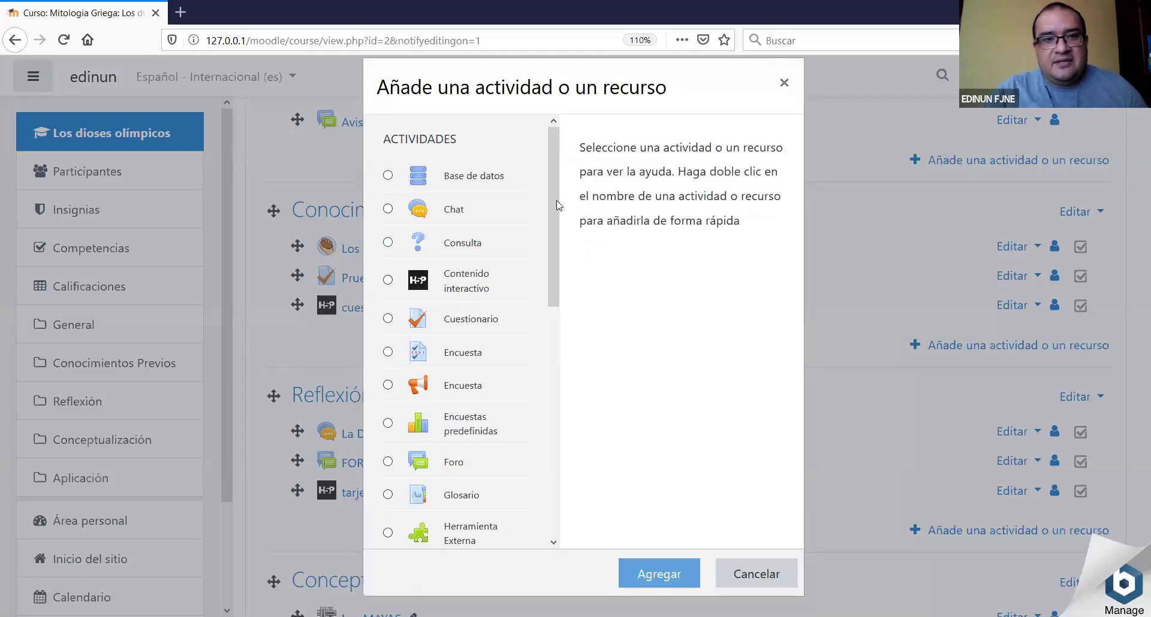
scroll(547, 369, "down", 10)
scroll(545, 328, "up", 10)
scroll(545, 328, "down", 10)
scroll(523, 77, "up", 10)
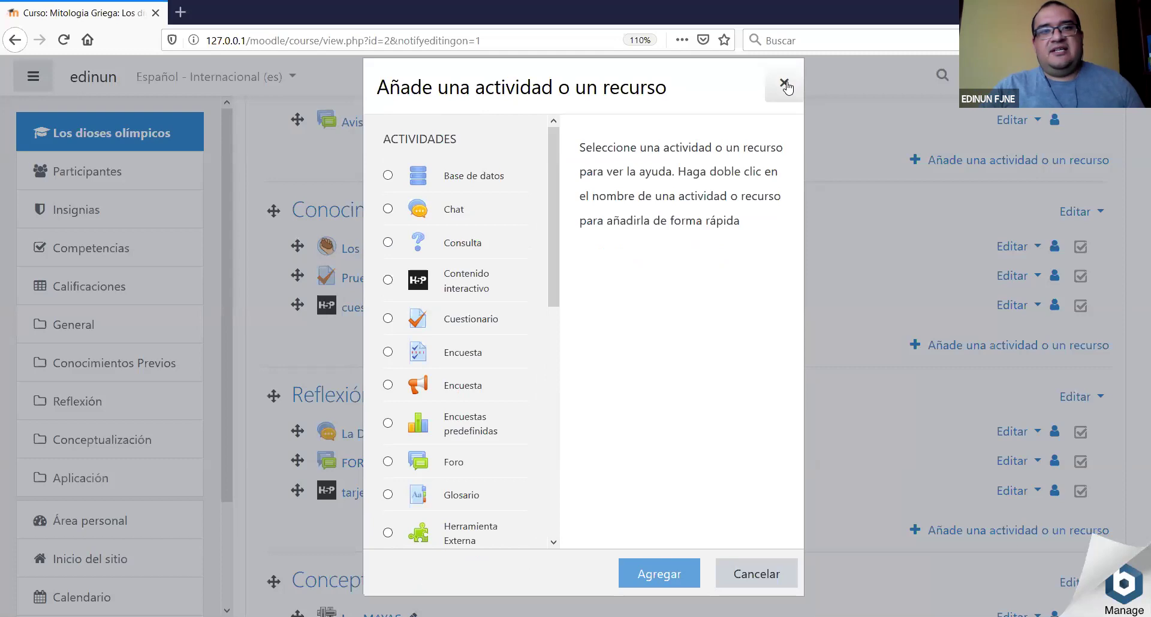
left_click(785, 85)
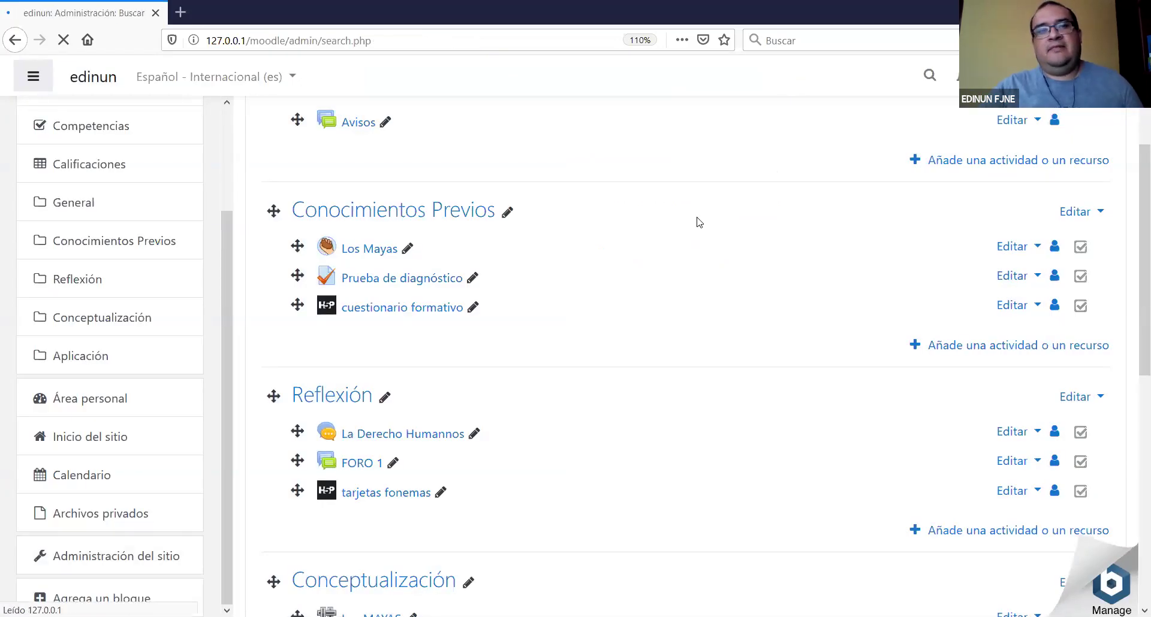
Open the external module installer from the Extensiones section of the site administration.
scroll(648, 405, "down", 3)
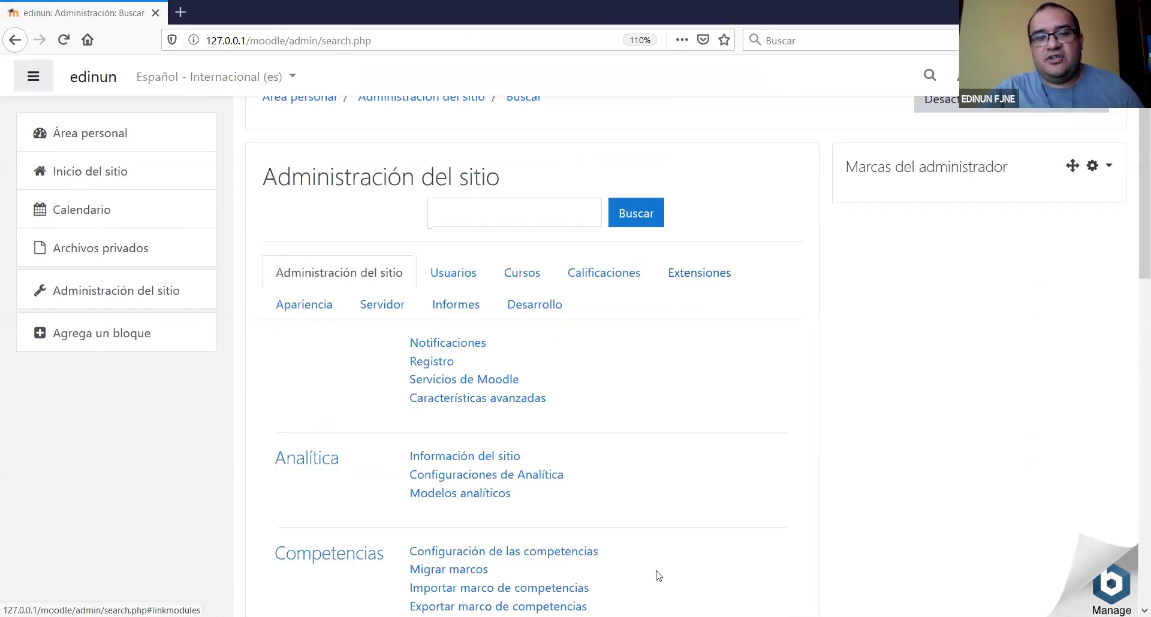
left_click(709, 277)
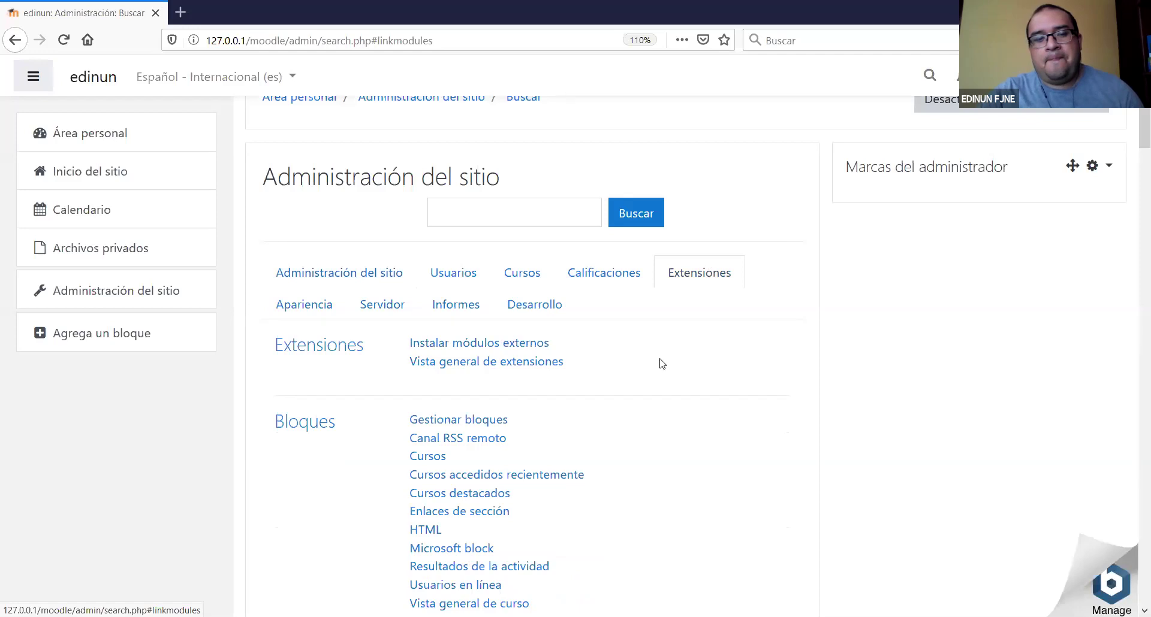
left_click(929, 78)
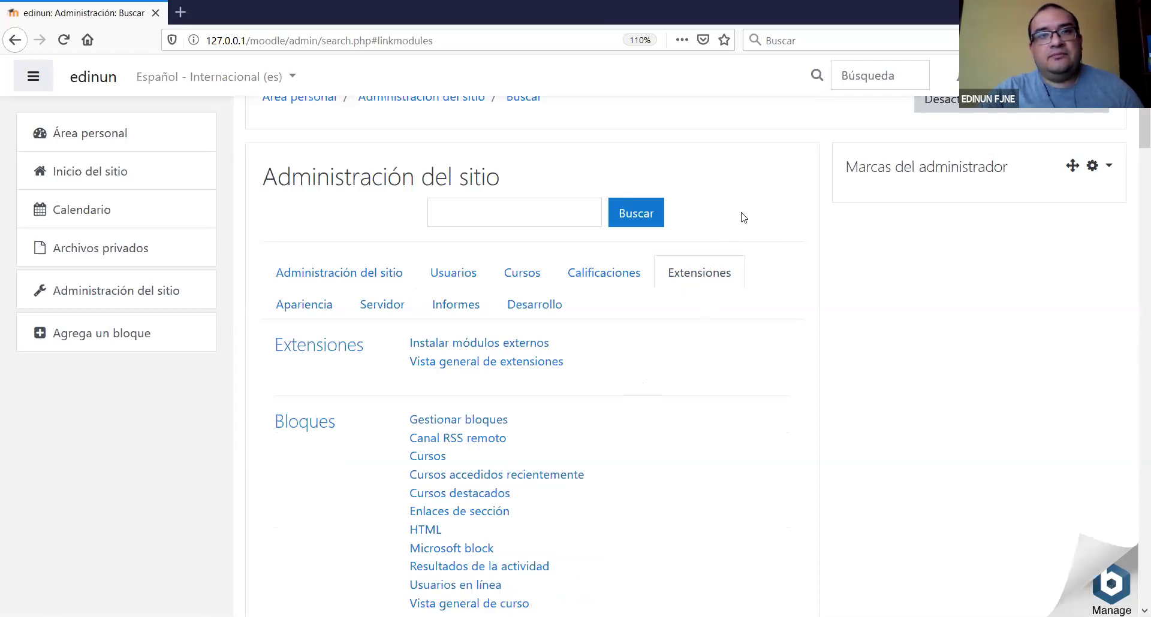
left_click(506, 345)
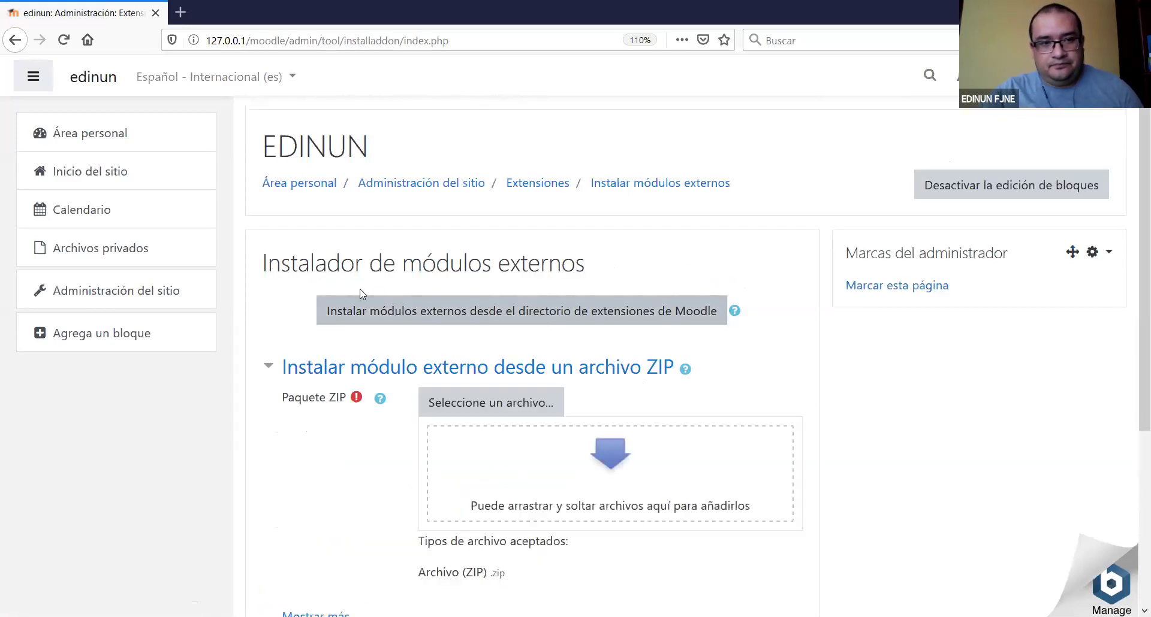
Examine the installer's options for adding modules from Moodle's extension directory or from a ZIP file.
left_click_drag(259, 262, 696, 322)
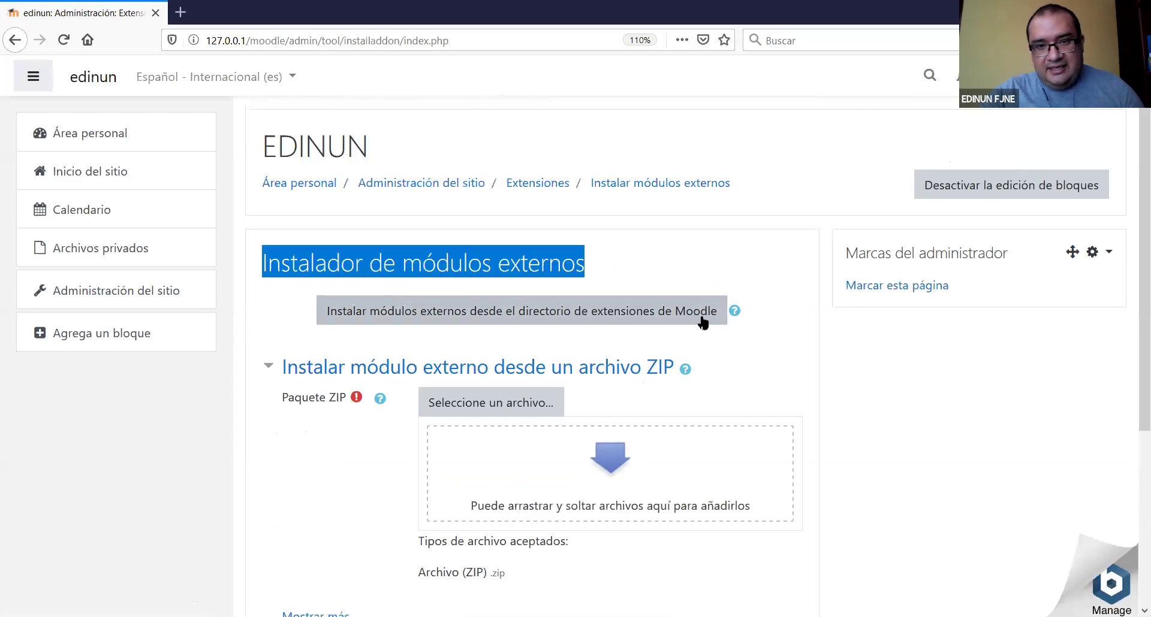
scroll(816, 303, "down", 2)
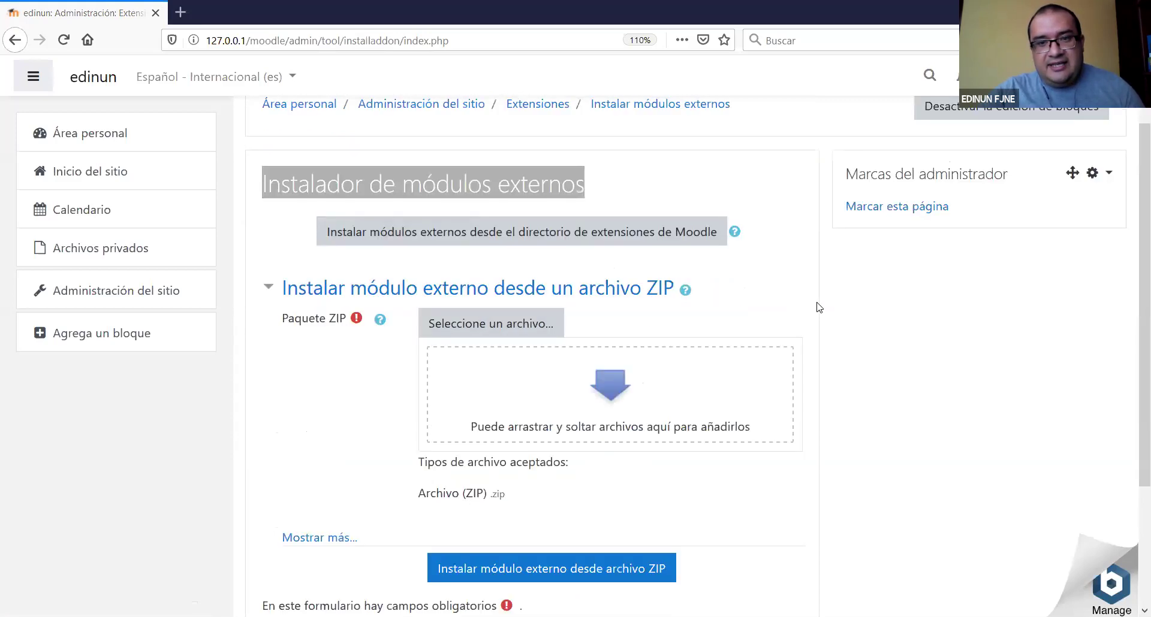
scroll(752, 254, "down", 1)
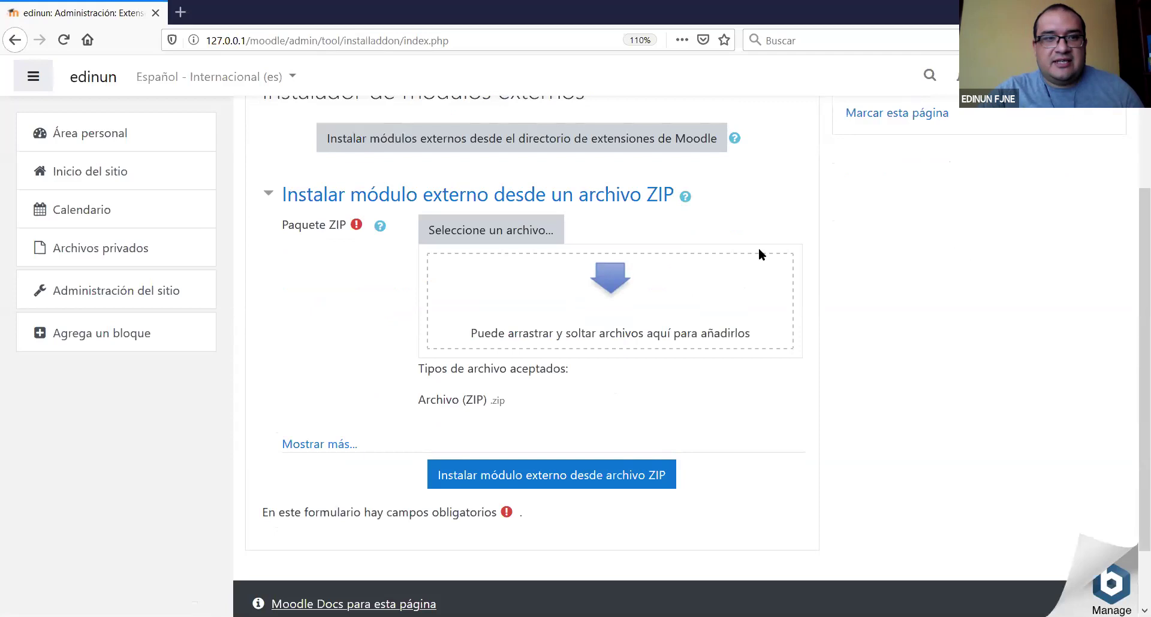
scroll(757, 254, "up", 1)
left_click(341, 243)
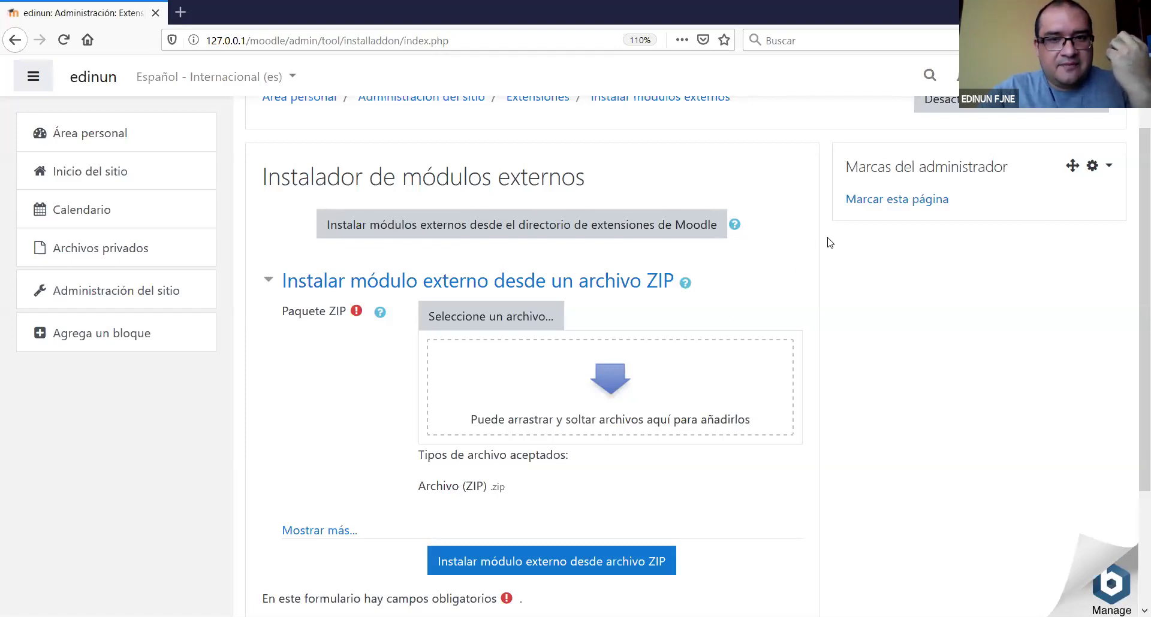
scroll(789, 287, "up", 2)
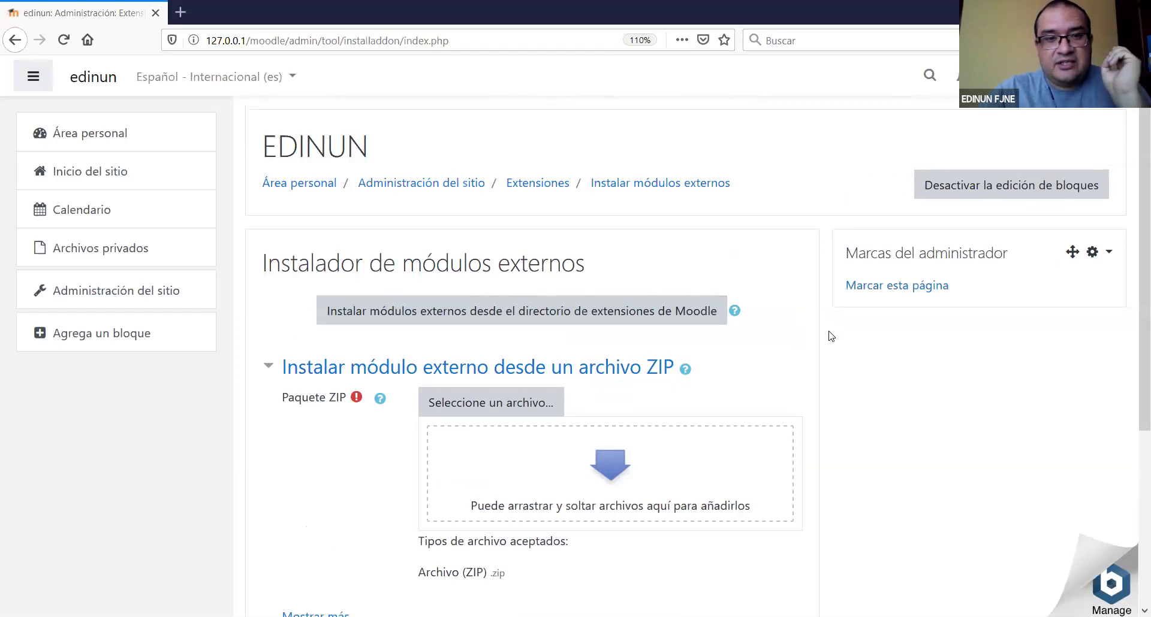
scroll(649, 265, "down", 2)
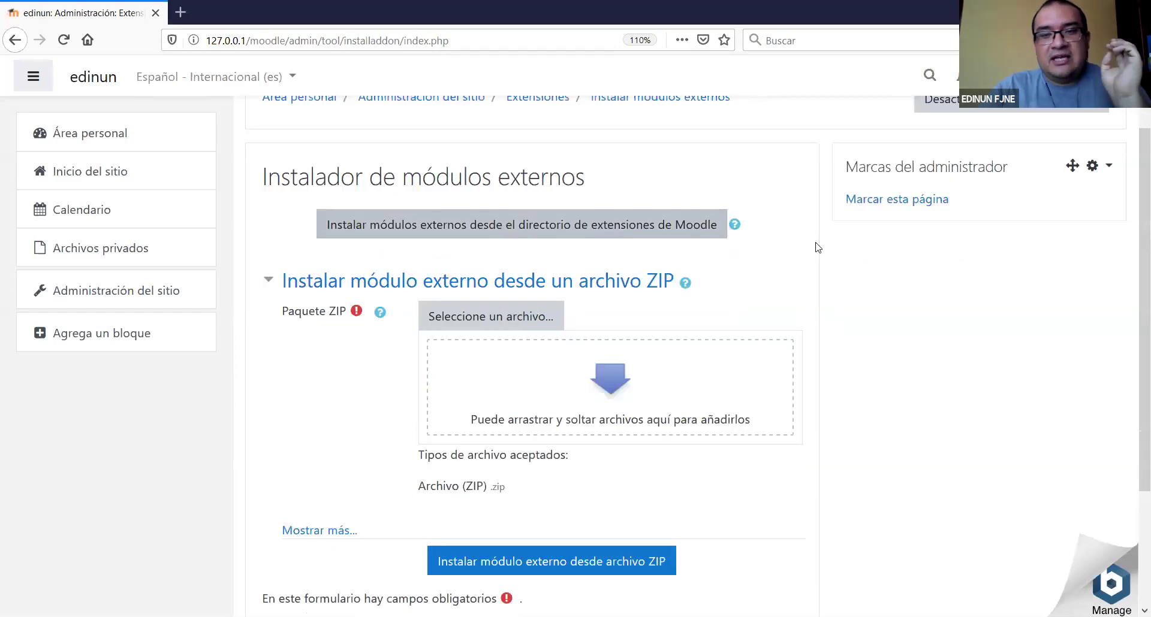
scroll(1133, 133, "up", 2)
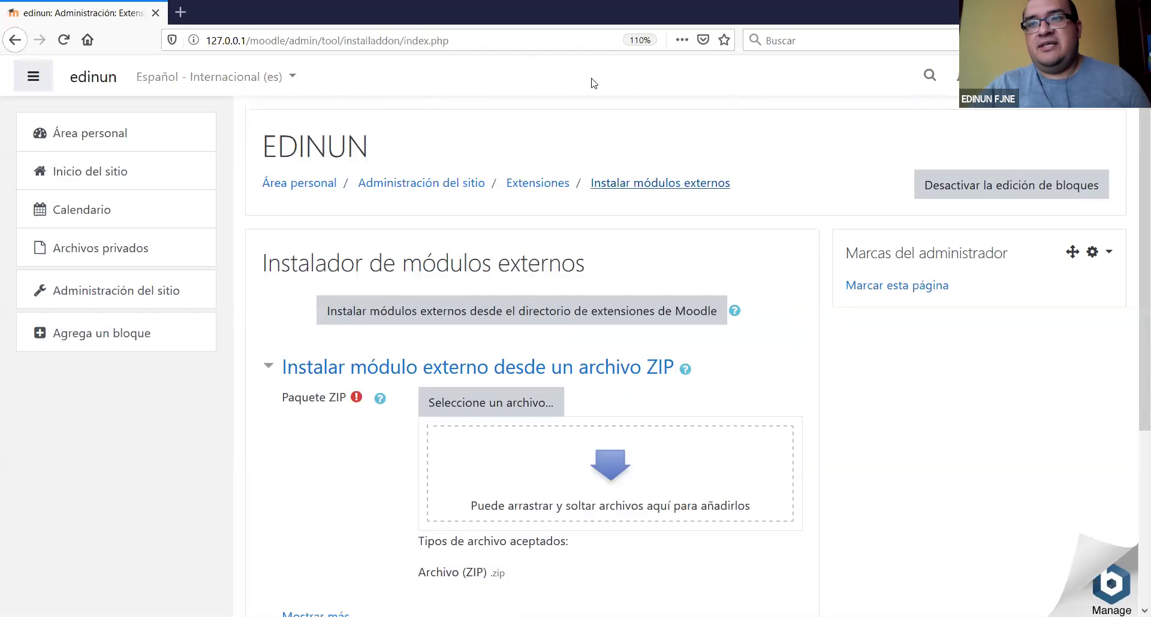
scroll(779, 438, "down", 1)
scroll(780, 437, "down", 5)
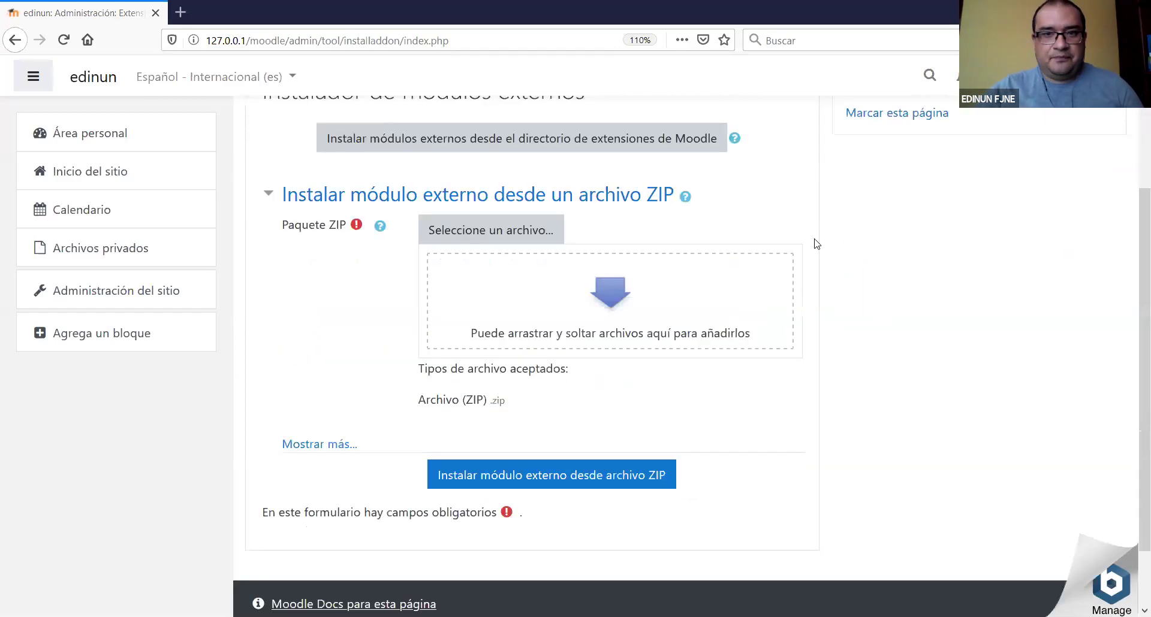
scroll(803, 274, "up", 1)
scroll(803, 275, "up", 3)
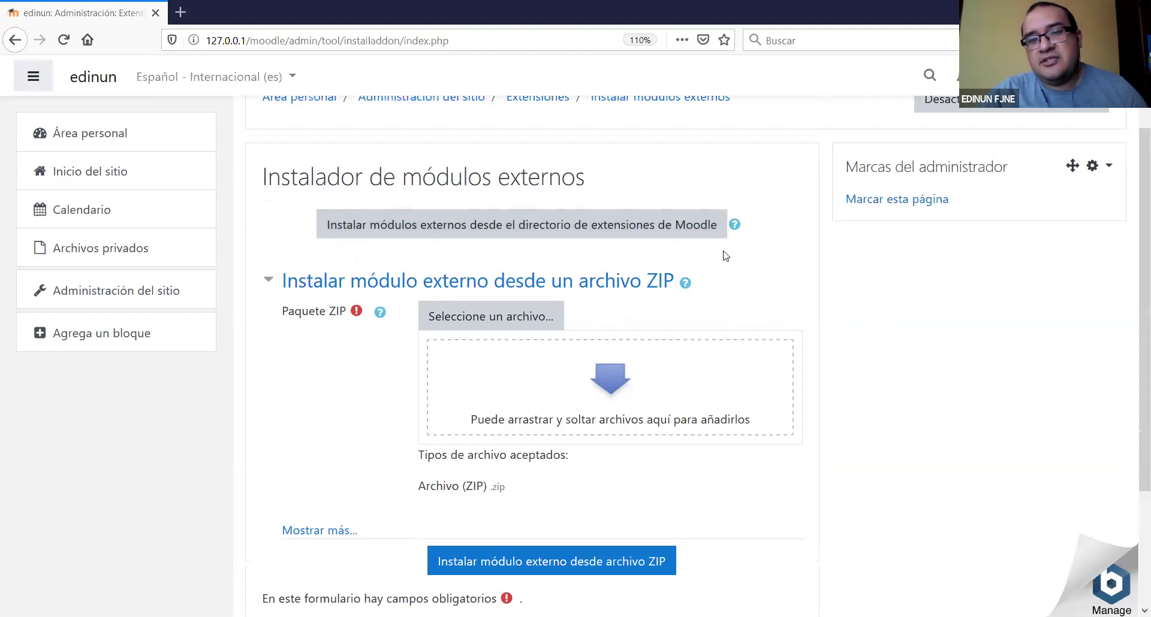
Choose to install external modules from Moodle's extension directory, opening the plugin site.
scroll(443, 282, "down", 3)
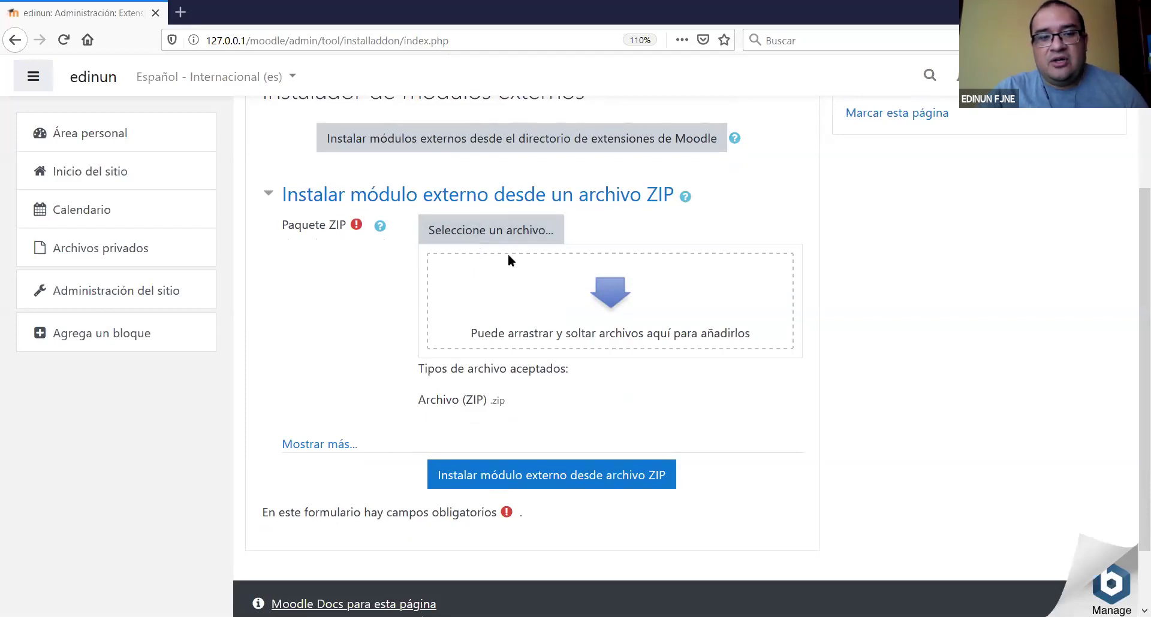
scroll(601, 327, "up", 6)
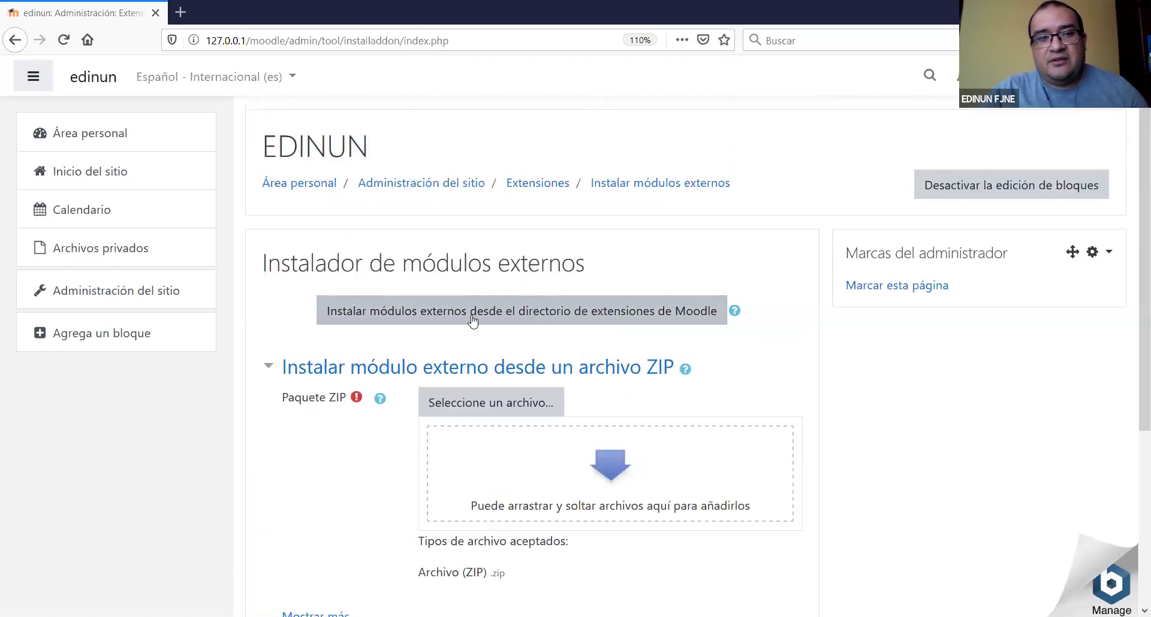
left_click(509, 313)
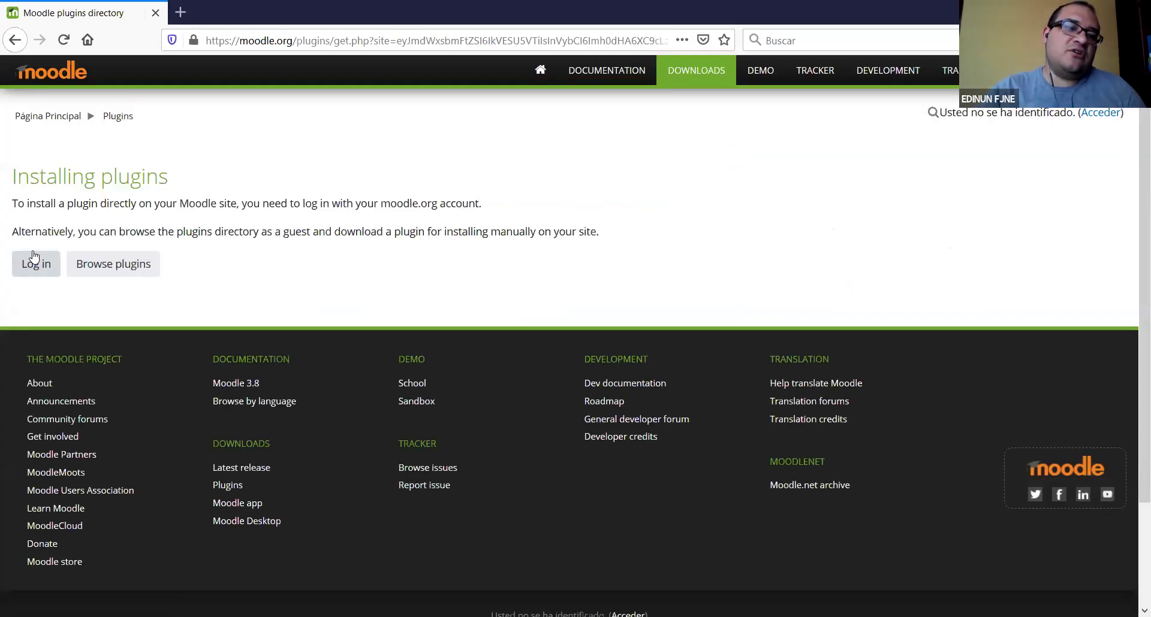
Browse the plugins directory as a guest and search it for "big blue".
left_click(125, 270)
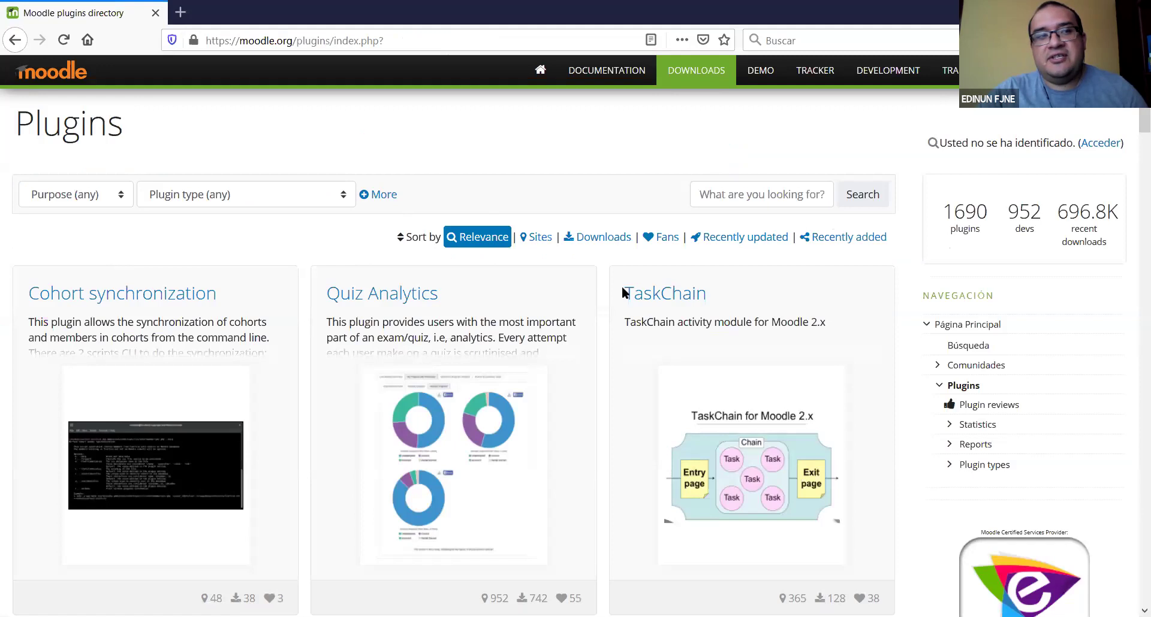
left_click(843, 208)
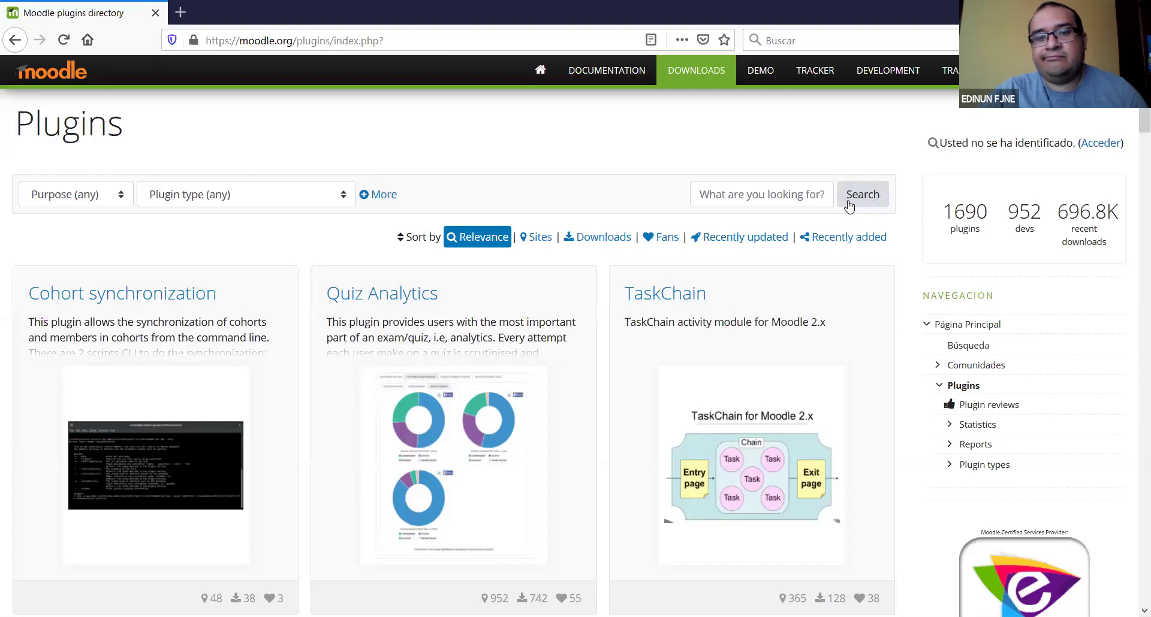
left_click(802, 194)
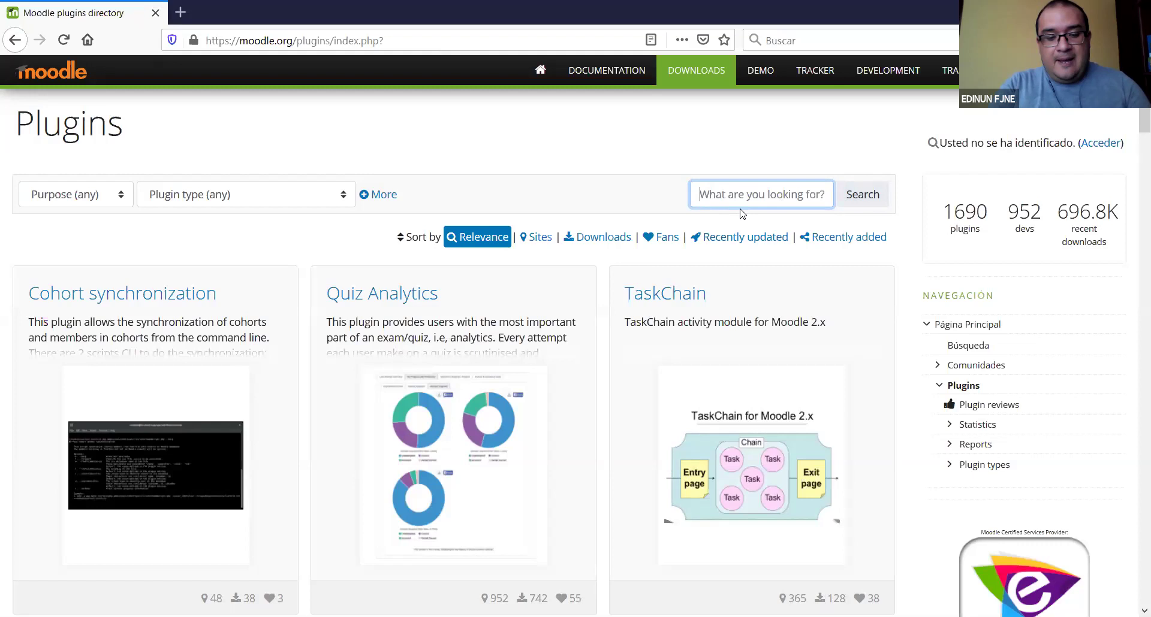
type("bigb")
key("BackSpace")
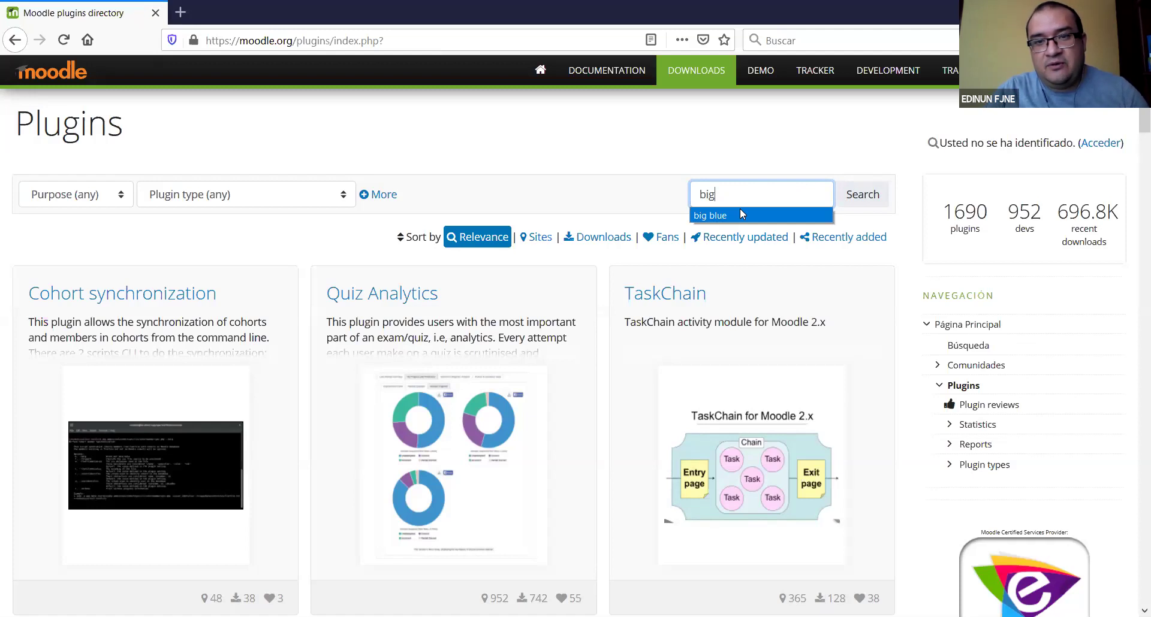
left_click(740, 214)
left_click(860, 198)
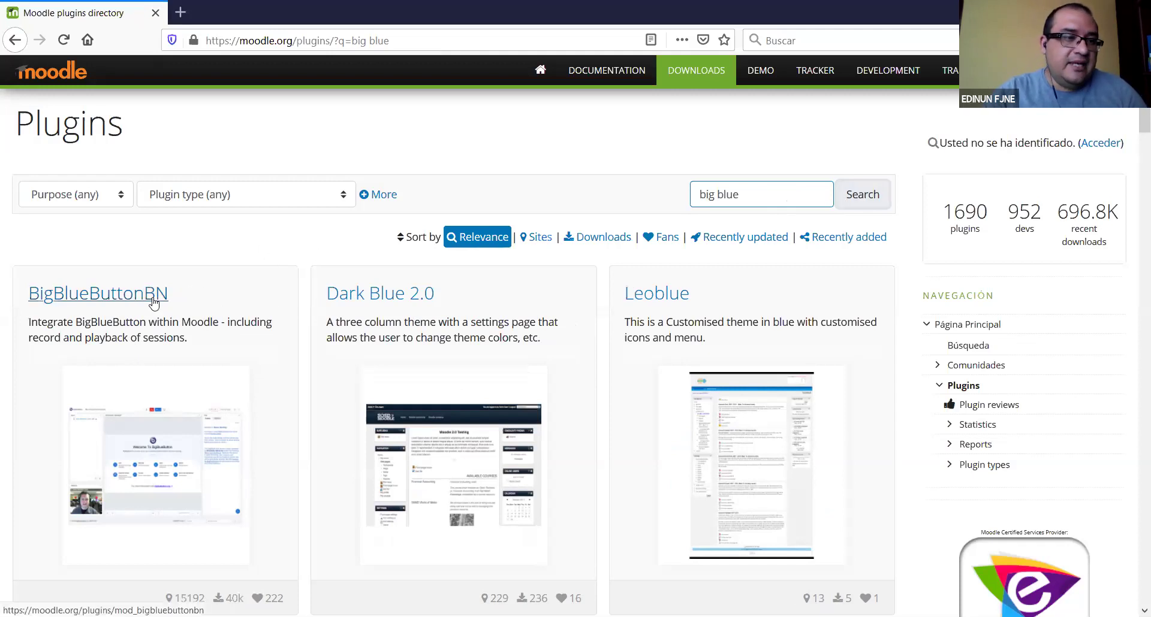
Open the BigBlueButtonBN plugin page and examine its description and the Moodle versions it supports.
scroll(112, 232, "down", 2)
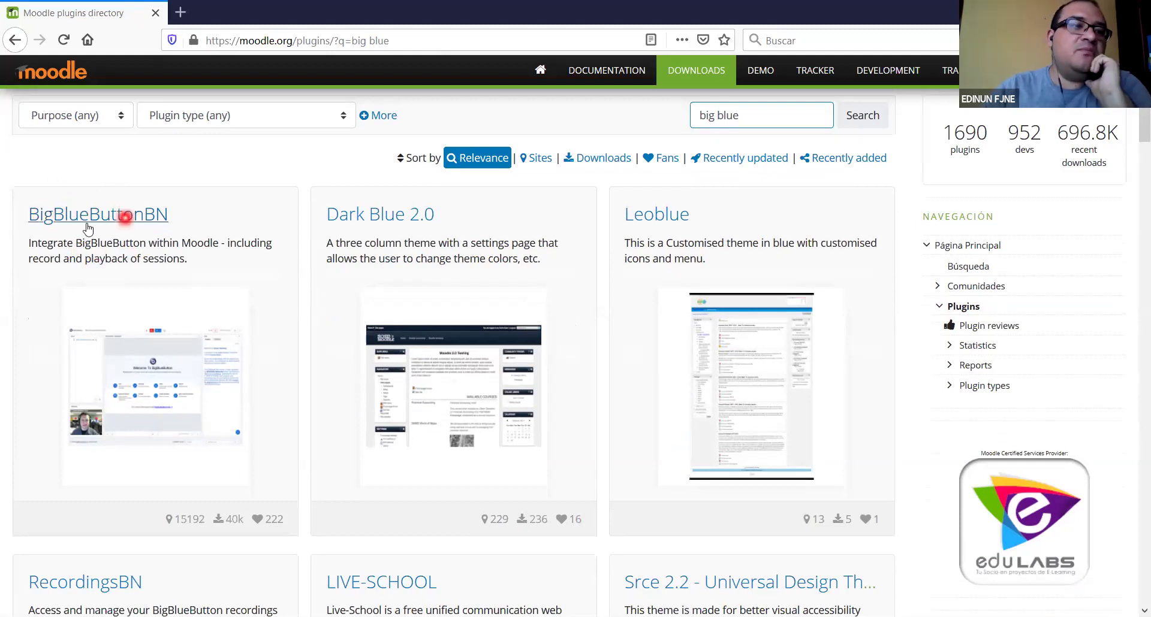
left_click(142, 222)
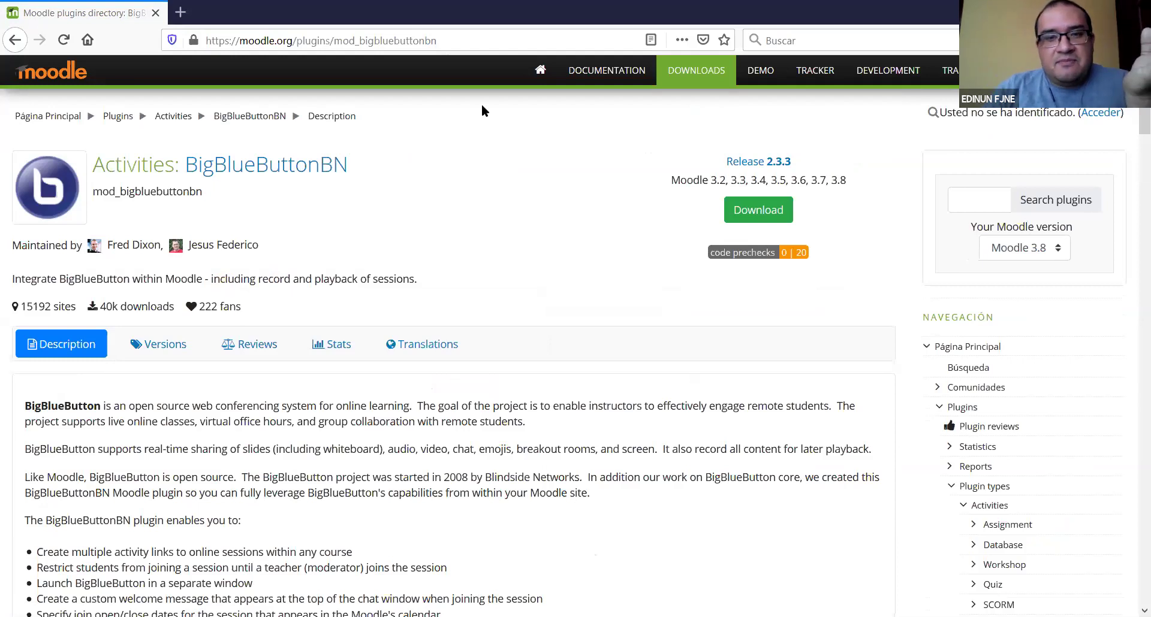
left_click(522, 256)
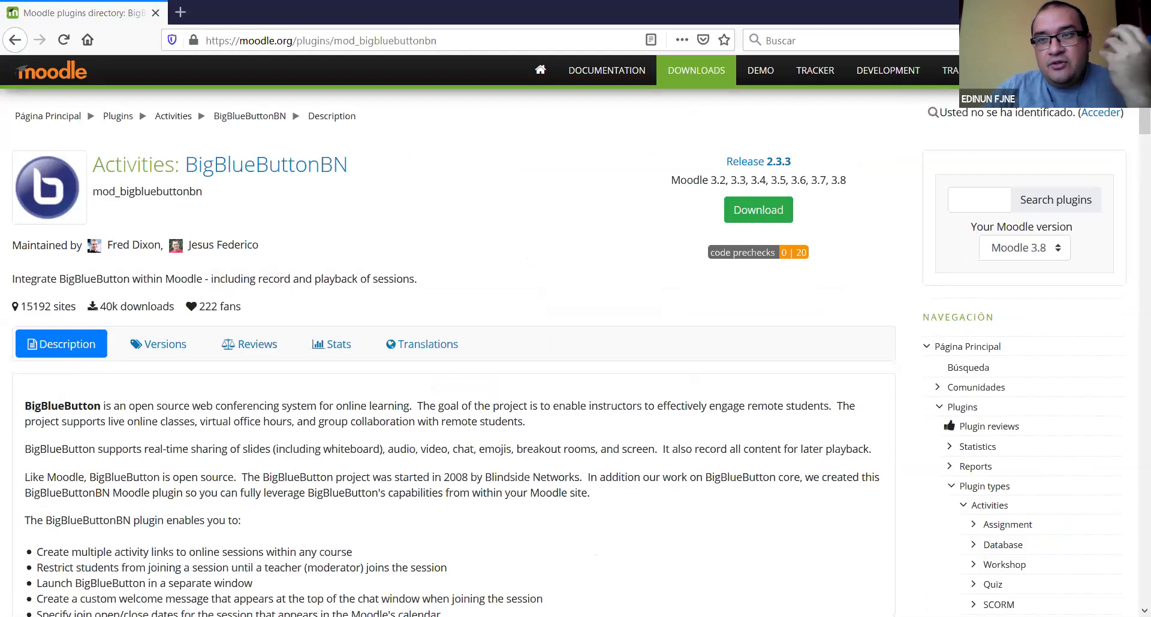
left_click(584, 258)
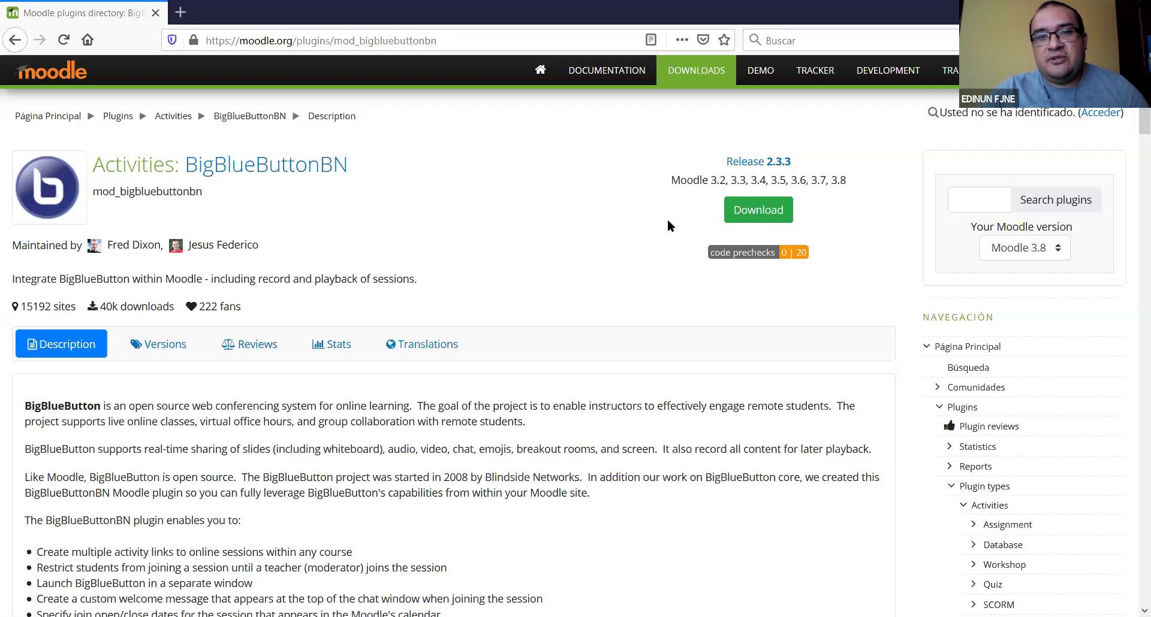
left_click(685, 217)
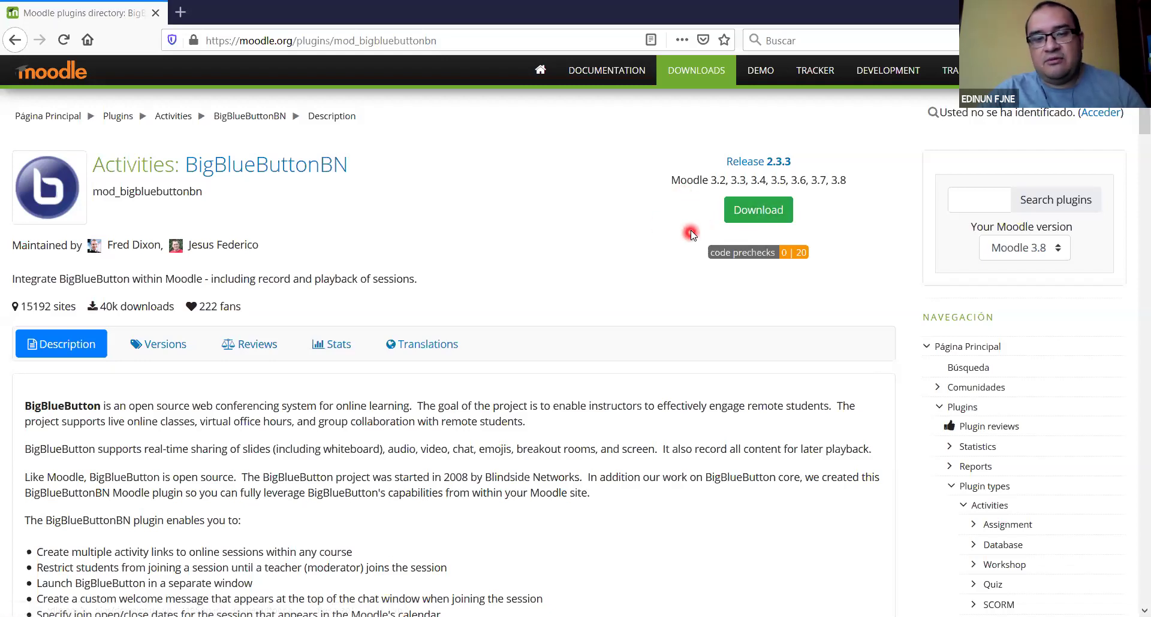
left_click(735, 215)
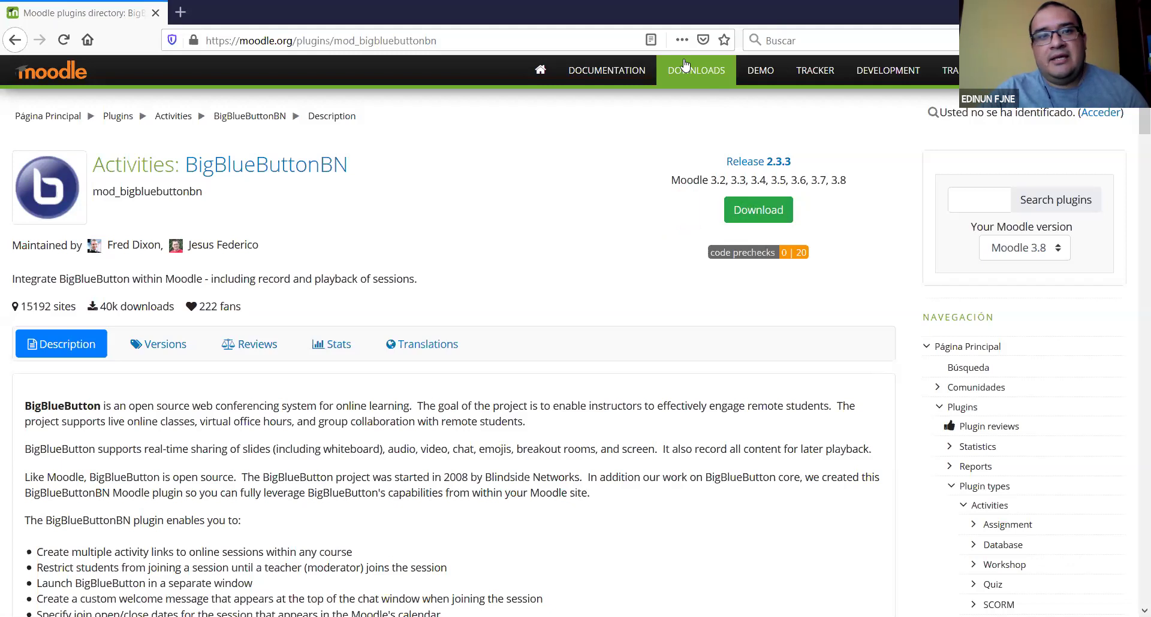
Request the download of the BigBlueButtonBN plugin's ZIP file and dismiss the save prompt without saving it.
left_click(765, 220)
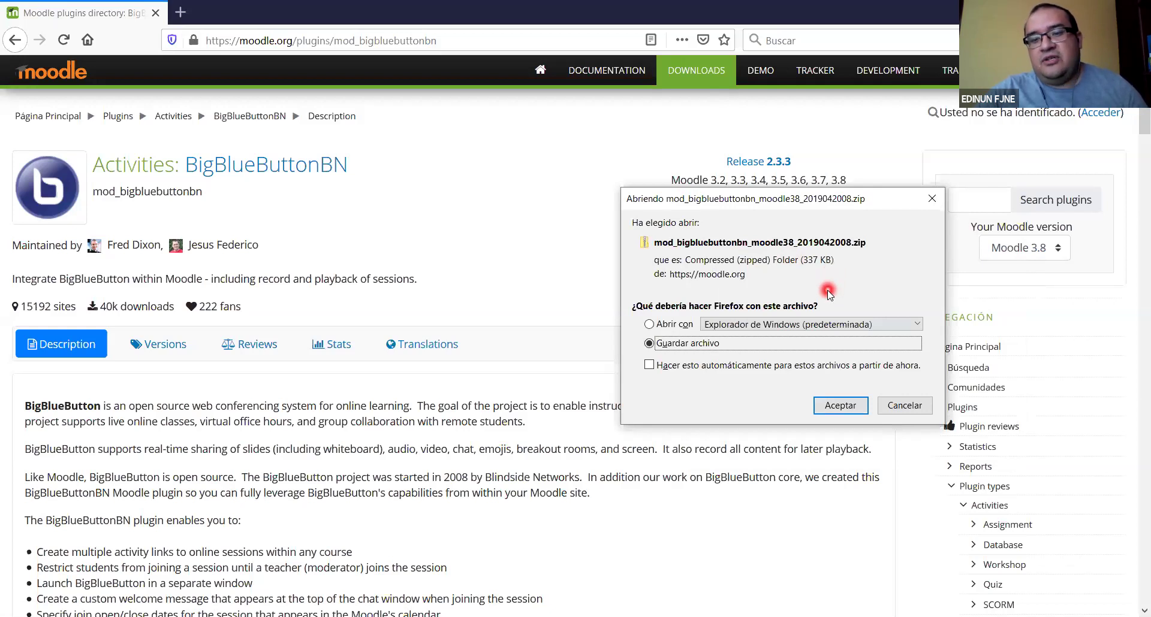
left_click(833, 407)
left_click(937, 230)
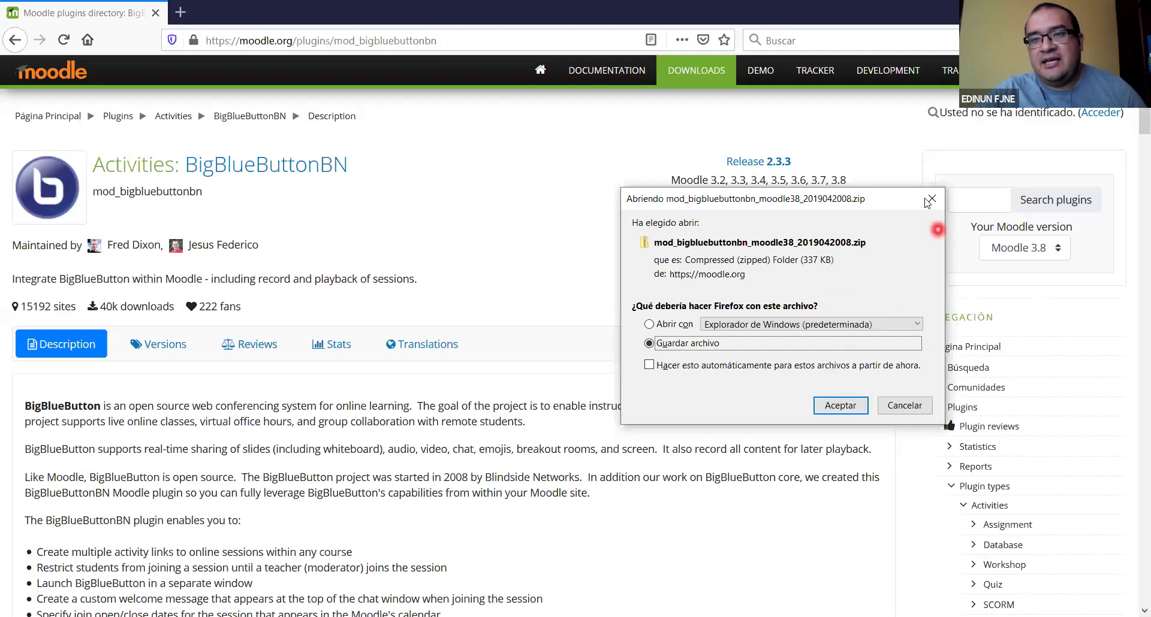
left_click(925, 198)
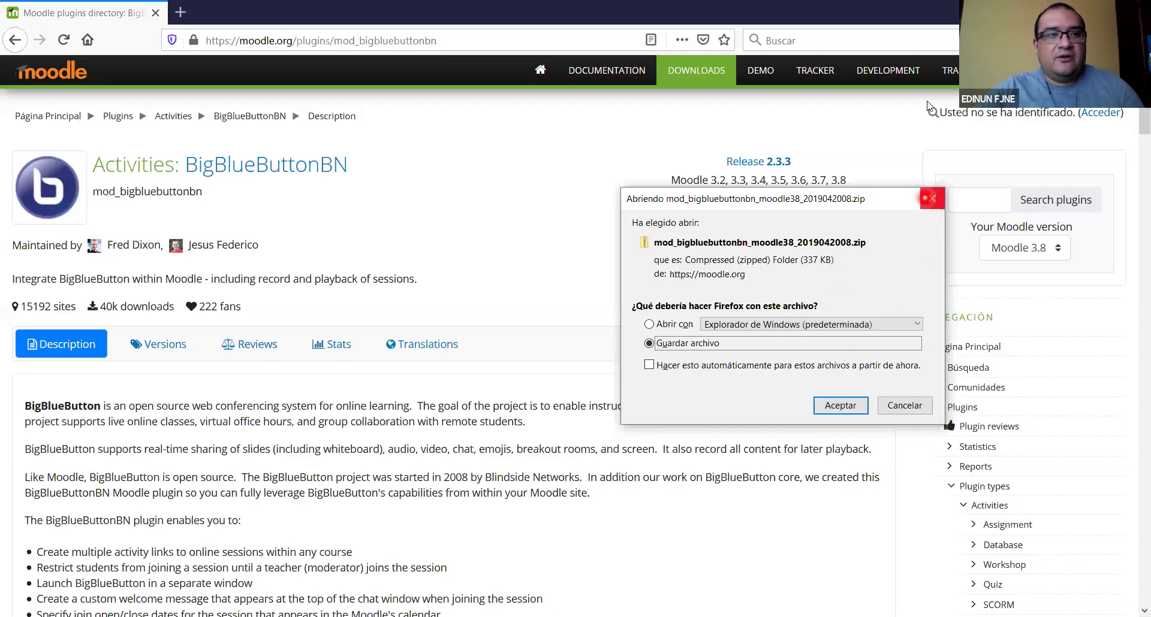
left_click(387, 183)
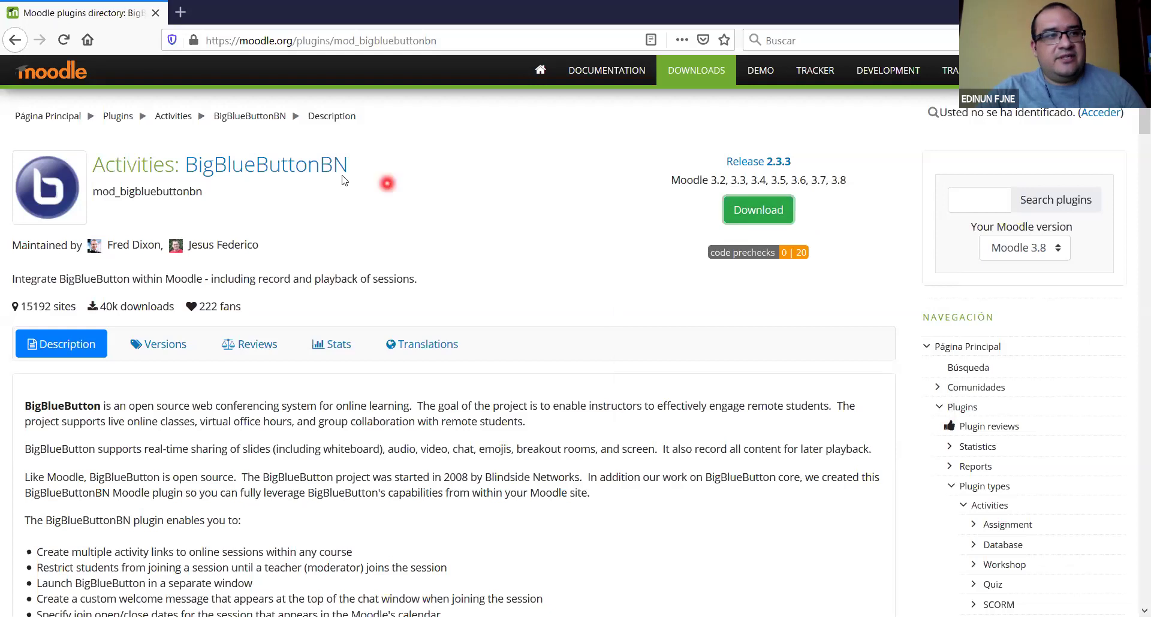
Return to the plugin search results and search the directory for "zoom".
left_click(11, 45)
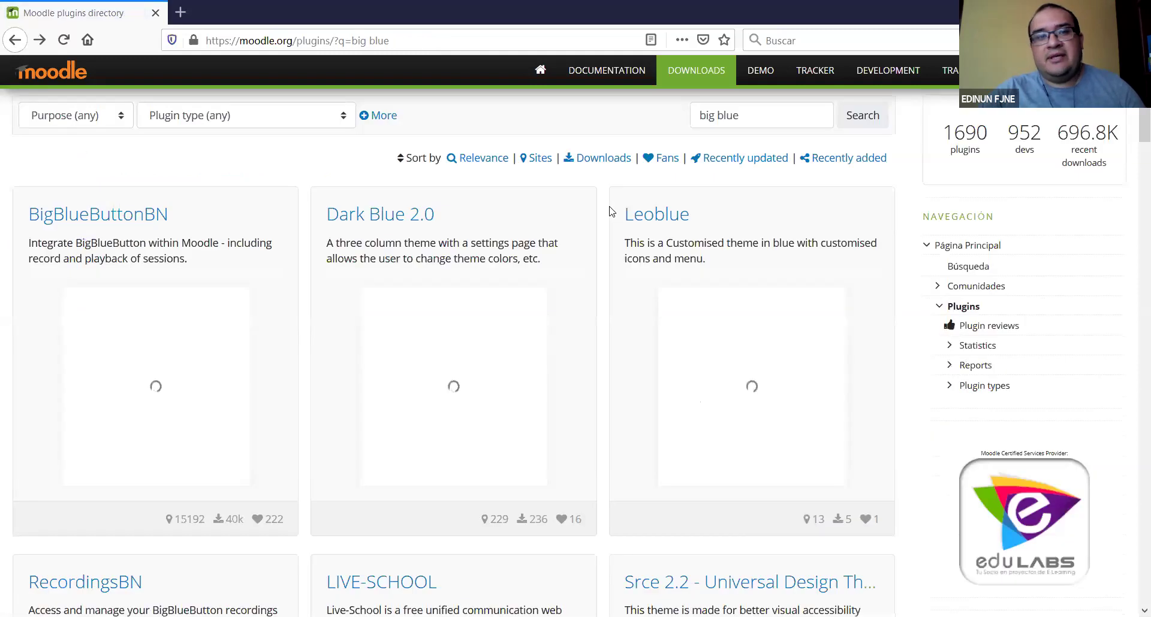
scroll(755, 256, "up", 2)
left_click(752, 197)
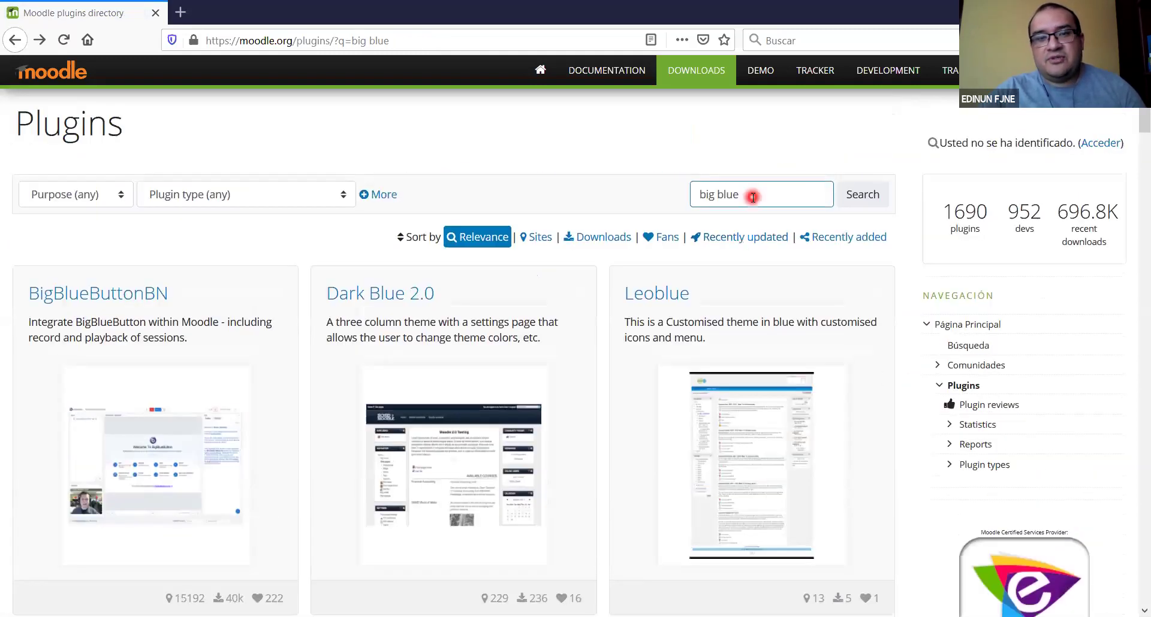
triple_click(752, 197)
type("zoom")
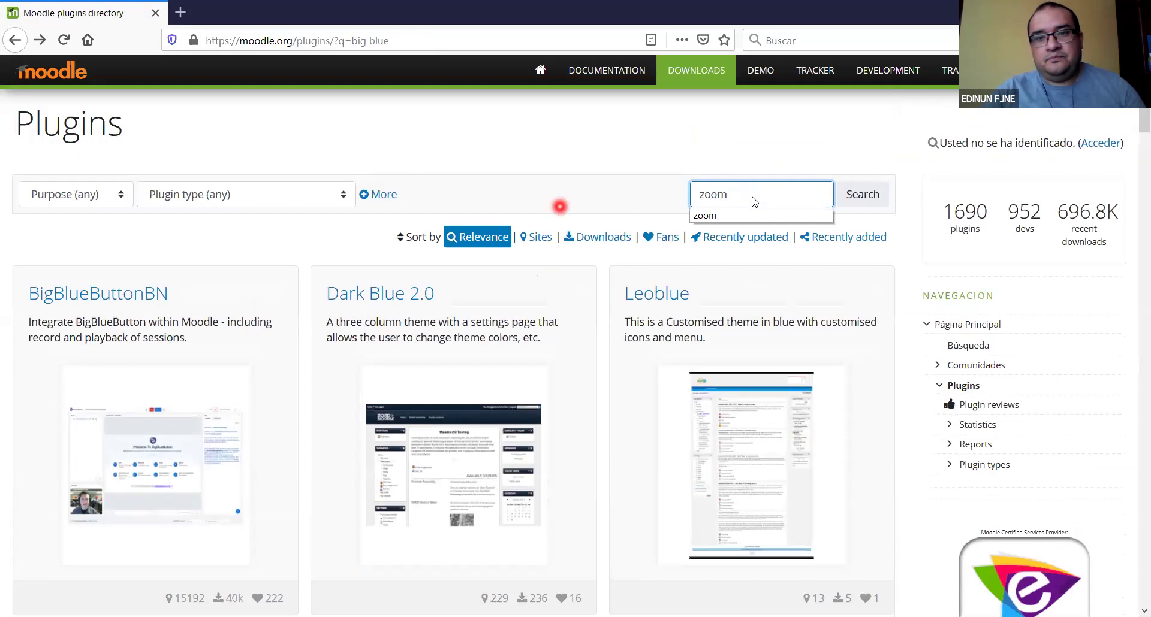
left_click(866, 194)
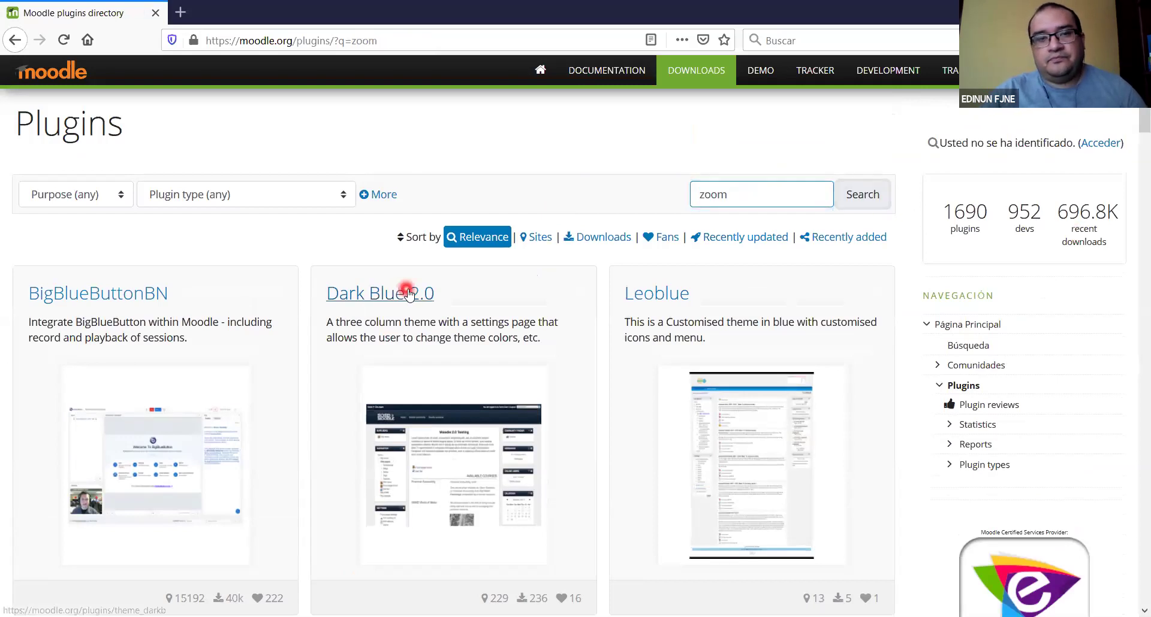
Open the Zoom meeting plugin page and check which Moodle versions its release supports.
scroll(100, 309, "down", 2)
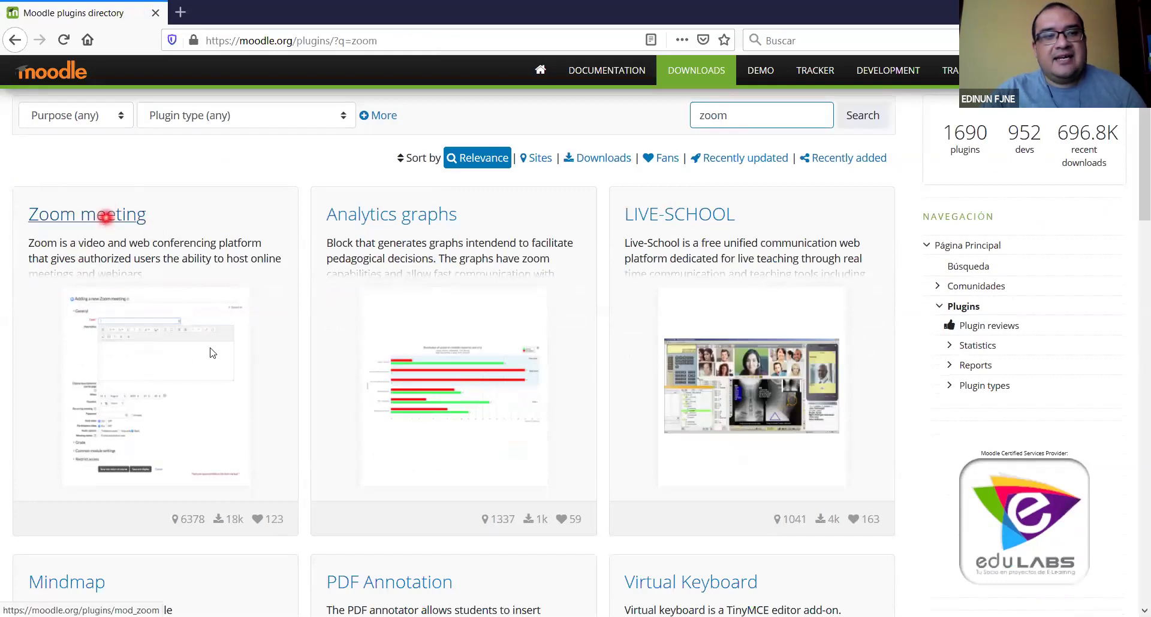
left_click(107, 219)
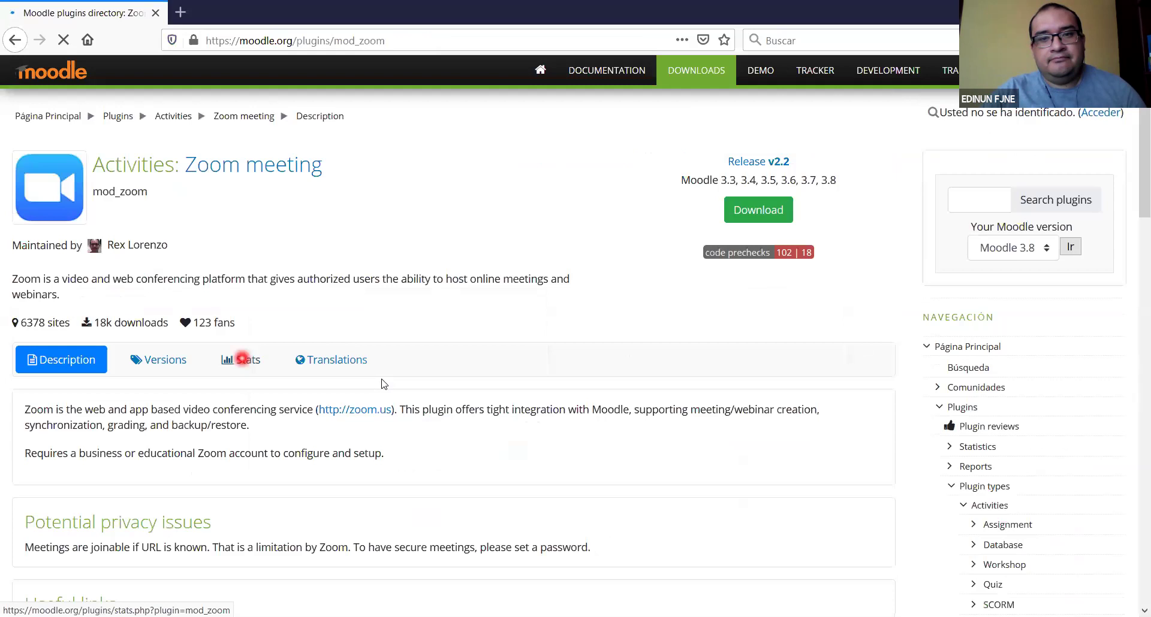
left_click_drag(836, 180, 718, 180)
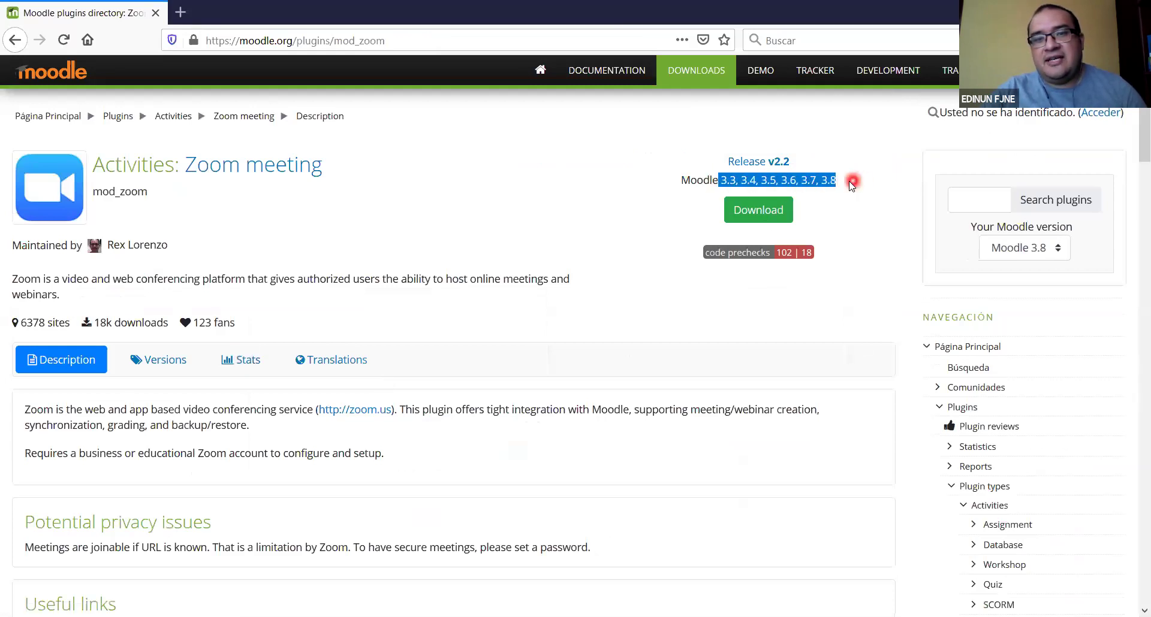
left_click(849, 181)
left_click_drag(849, 187, 709, 178)
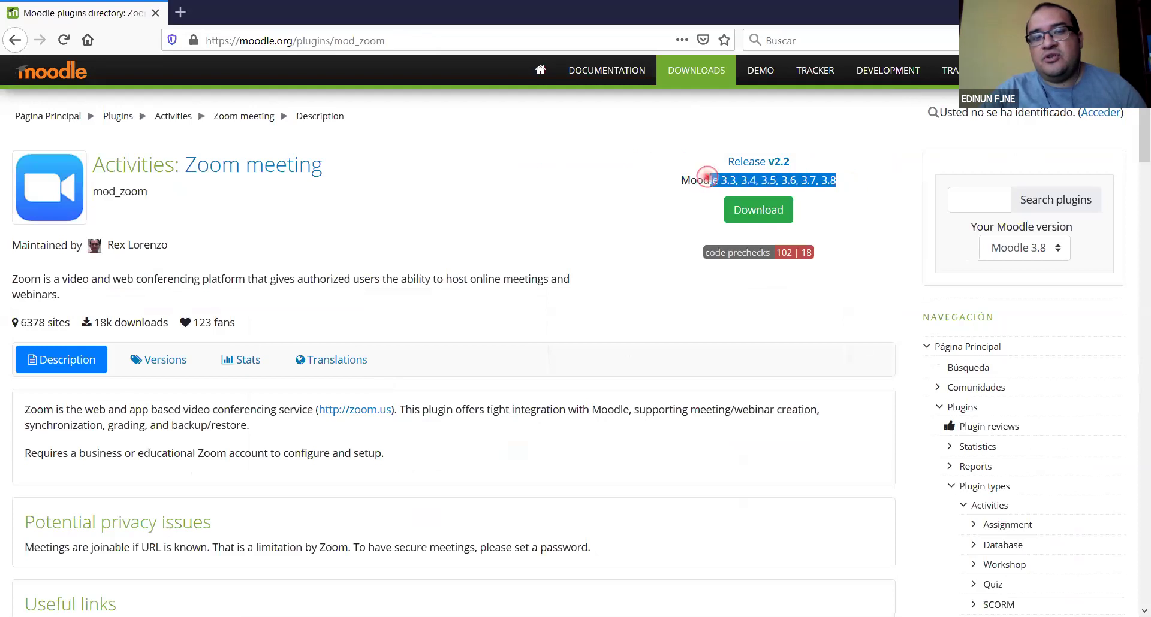
left_click(862, 182)
Request the download of the Zoom meeting plugin's ZIP file and close the save prompt without saving it.
left_click(740, 213)
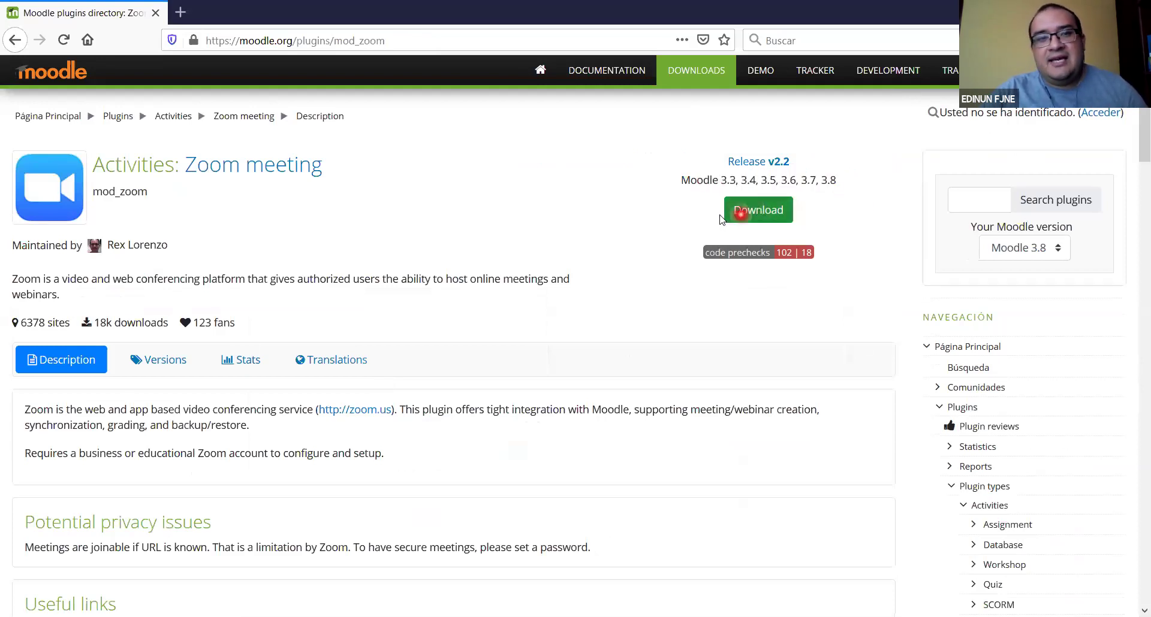
left_click(766, 211)
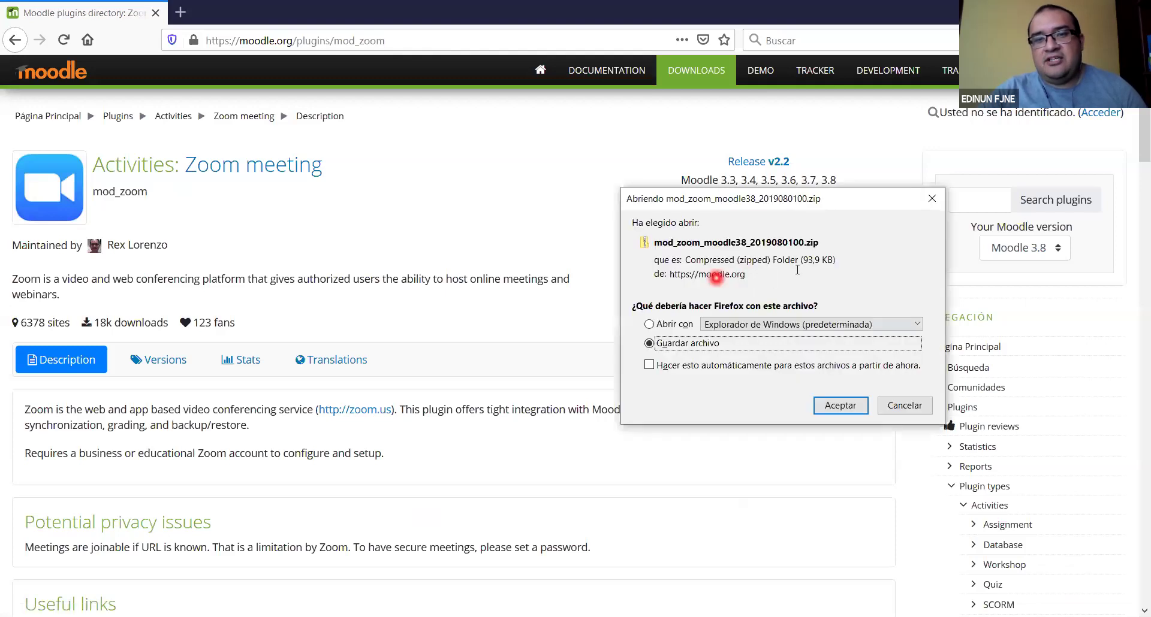
left_click(932, 201)
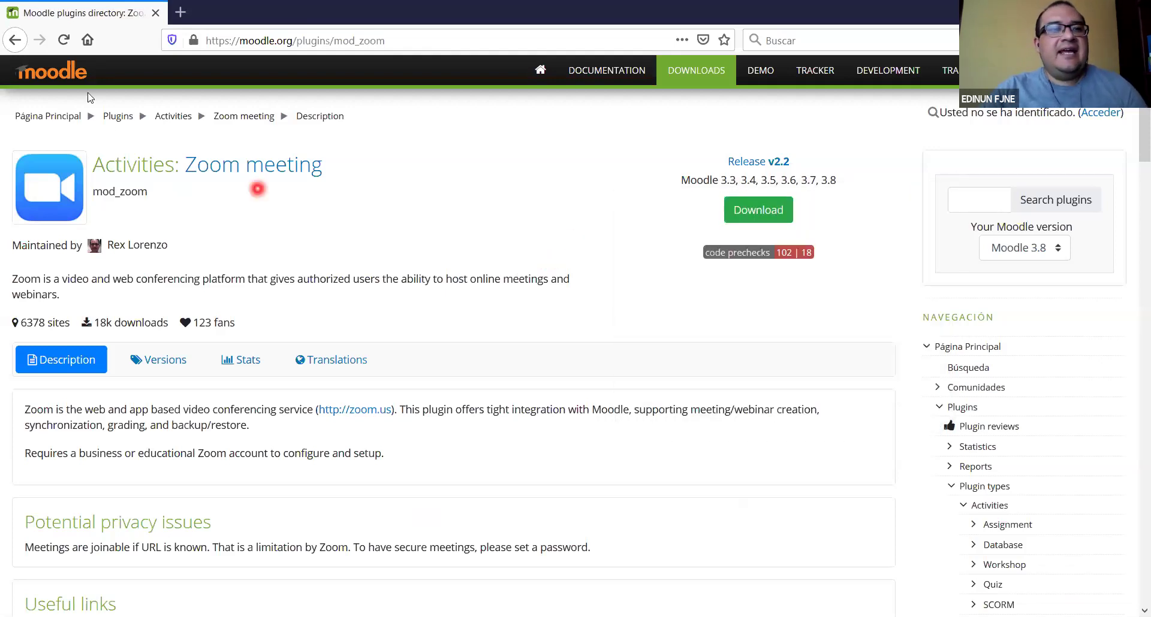
Go back from the plugins directory to the external module installer on the edinun Moodle site.
left_click(15, 41)
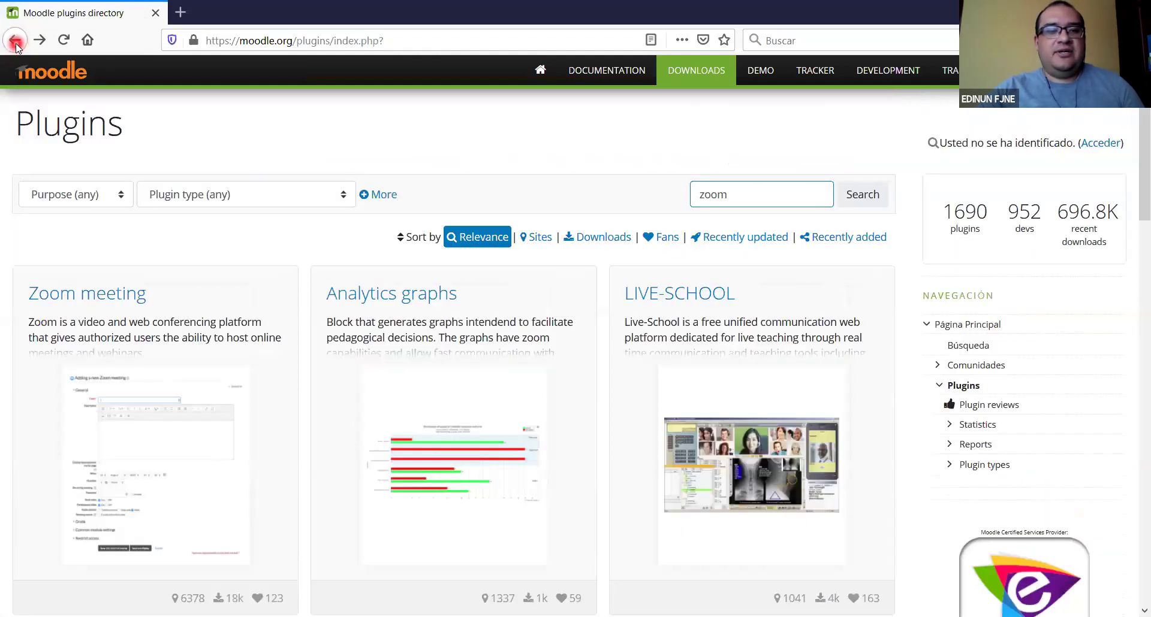
left_click(15, 43)
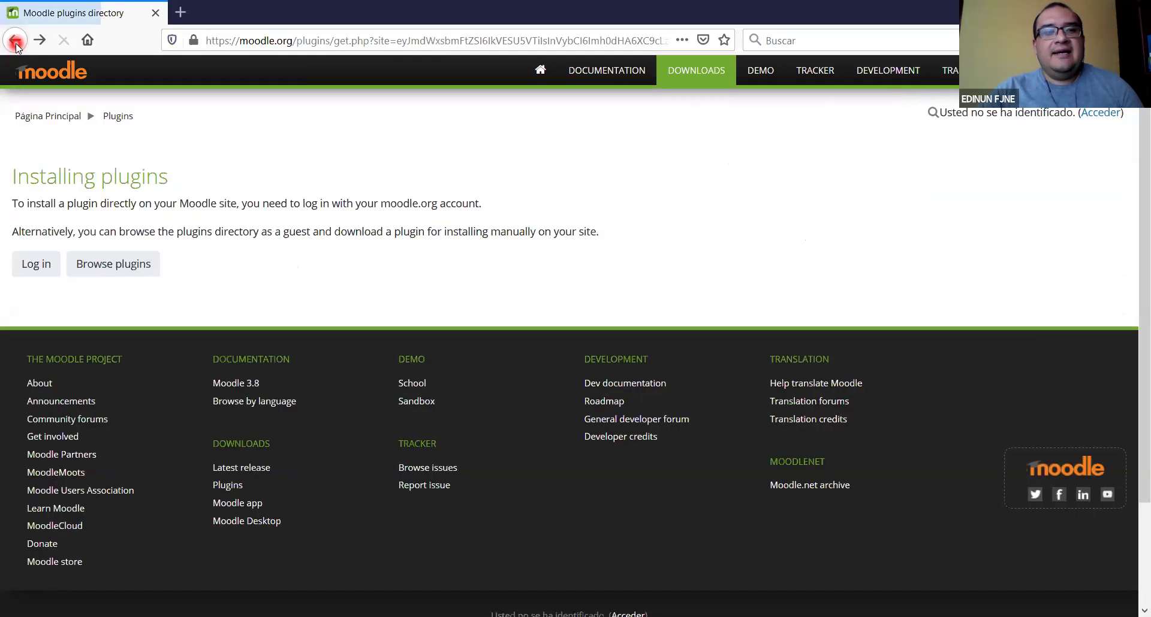
left_click(312, 235)
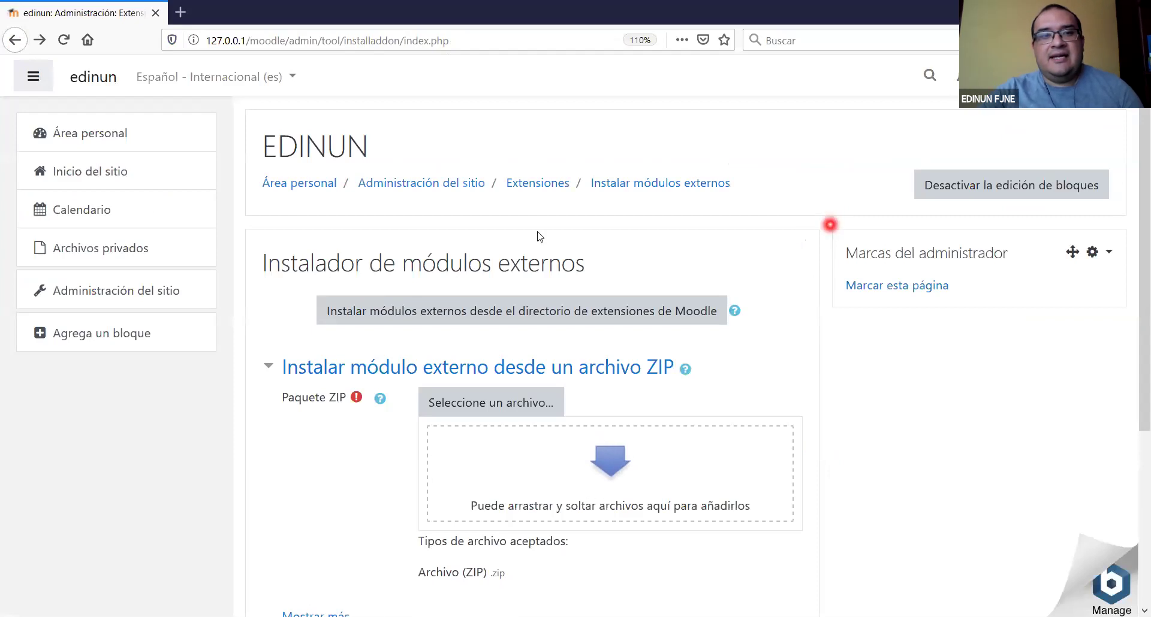
Reopen Instalar módulos externos from the Extensiones section of Administración del sitio.
left_click(397, 186)
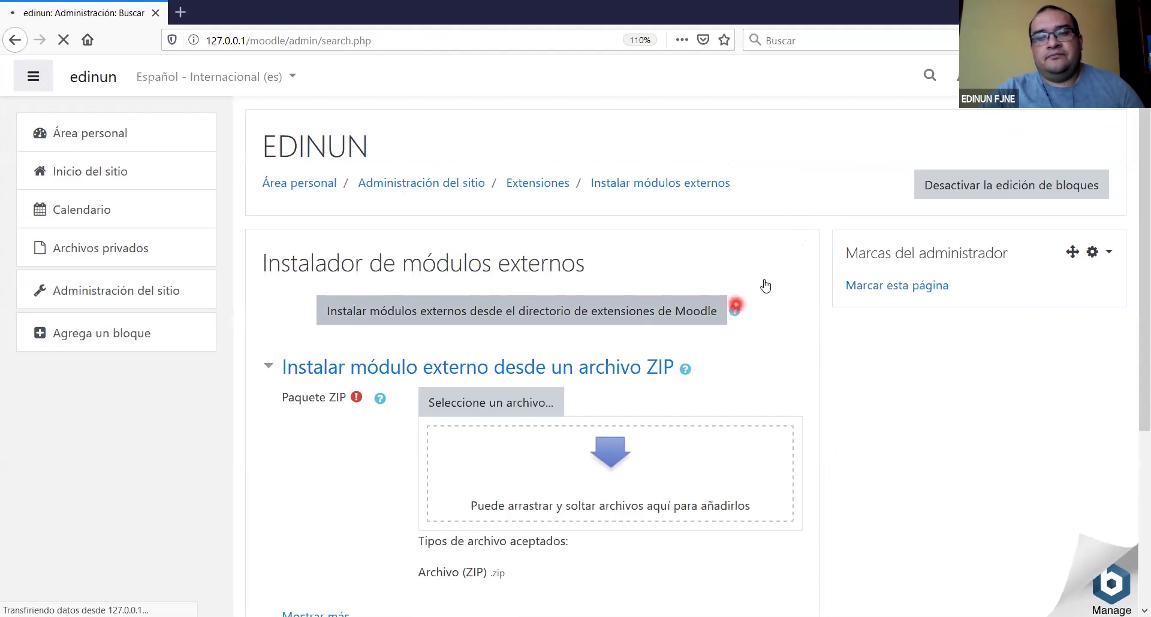
scroll(683, 360, "down", 2)
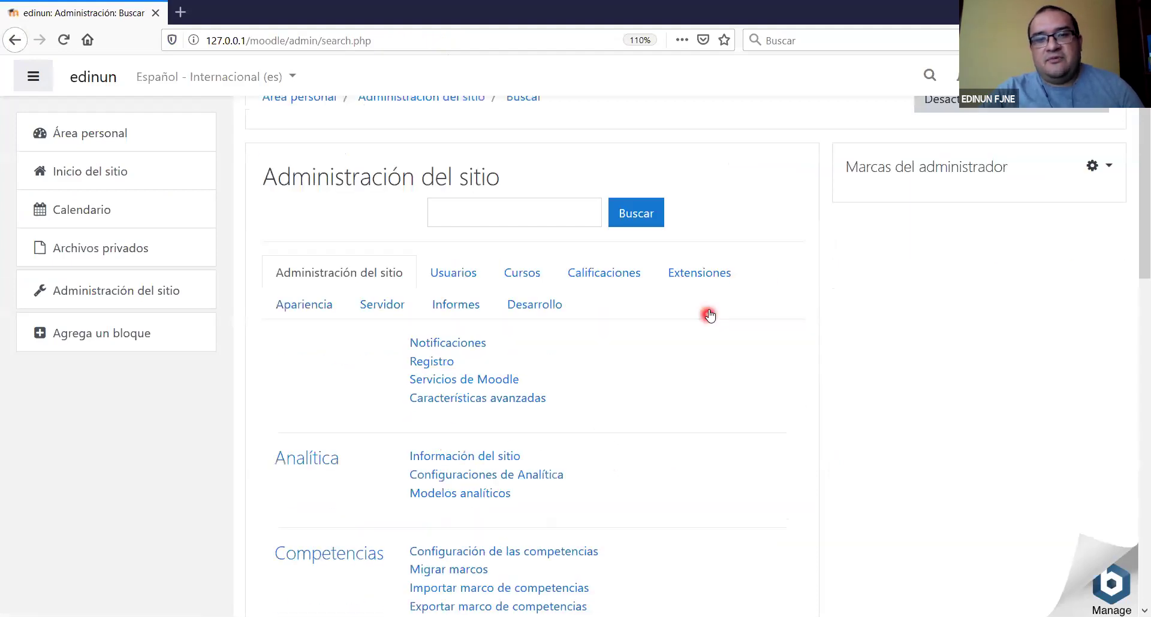
left_click(703, 273)
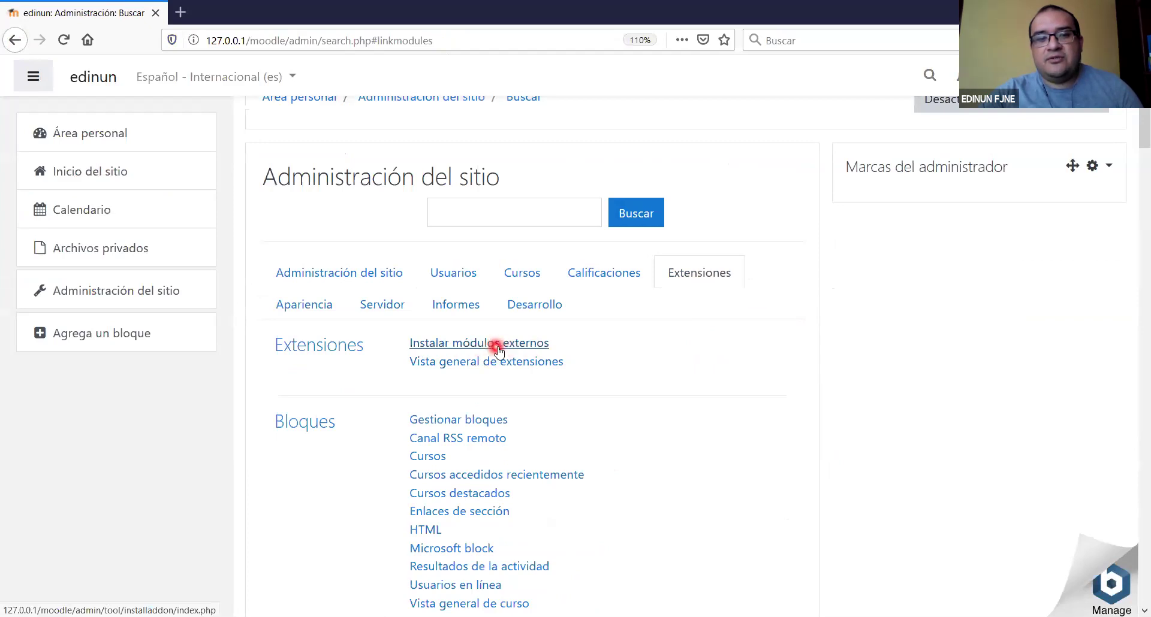
left_click(531, 350)
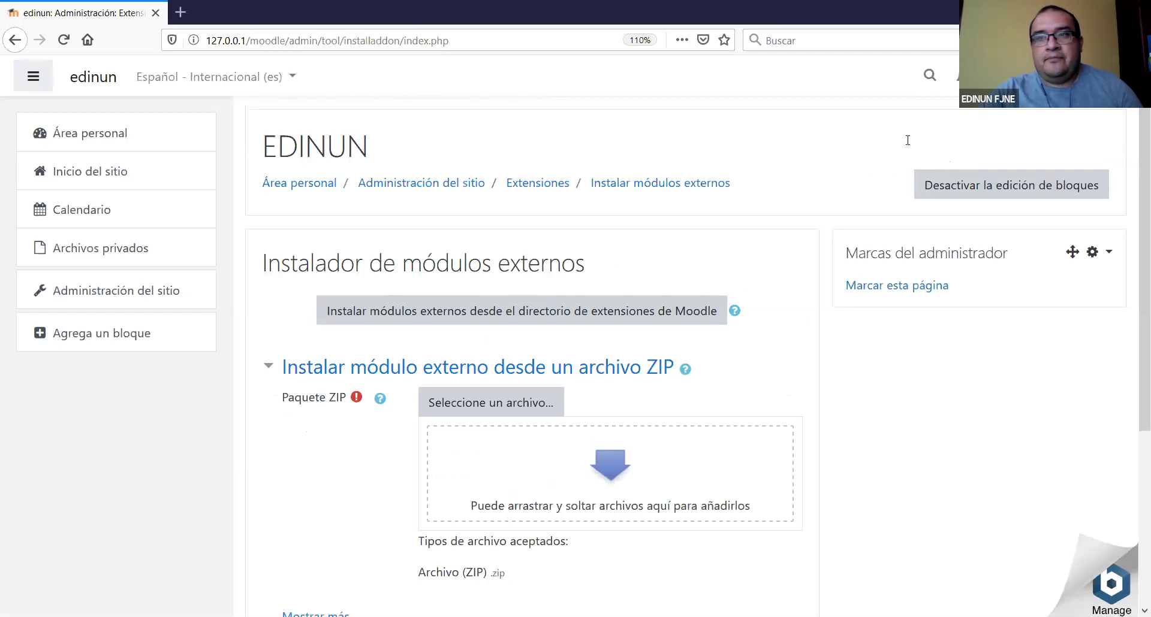
Upload mod_bigbluebuttonbn_moodle38_2019042008.zip from Descargas as the ZIP package in the external module installer.
scroll(804, 394, "down", 3)
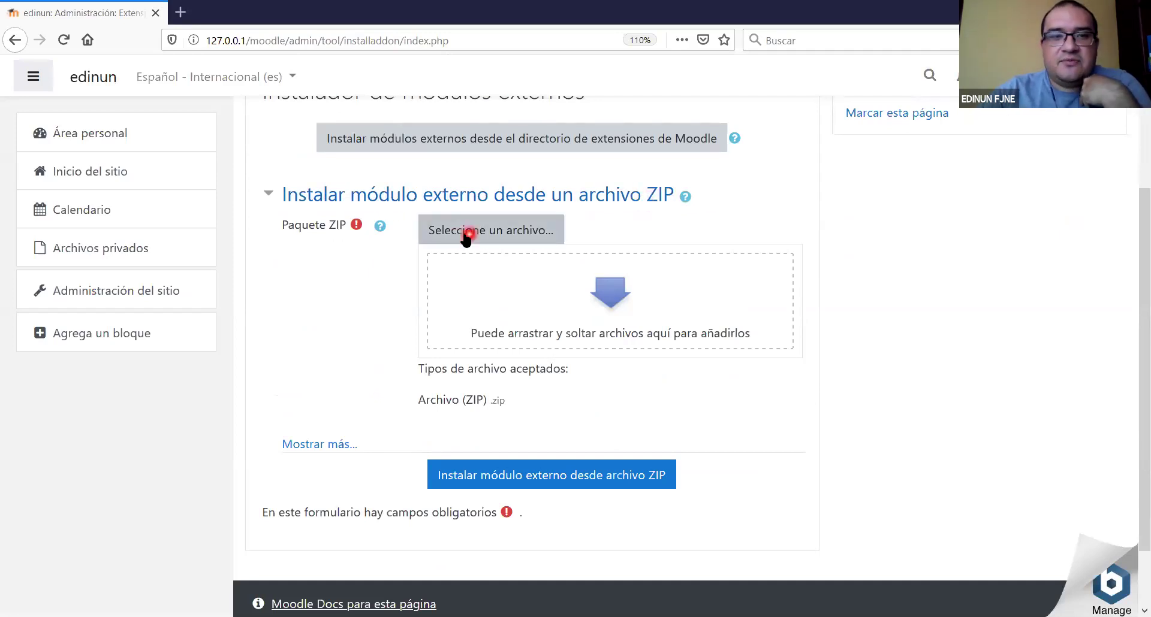
left_click(513, 237)
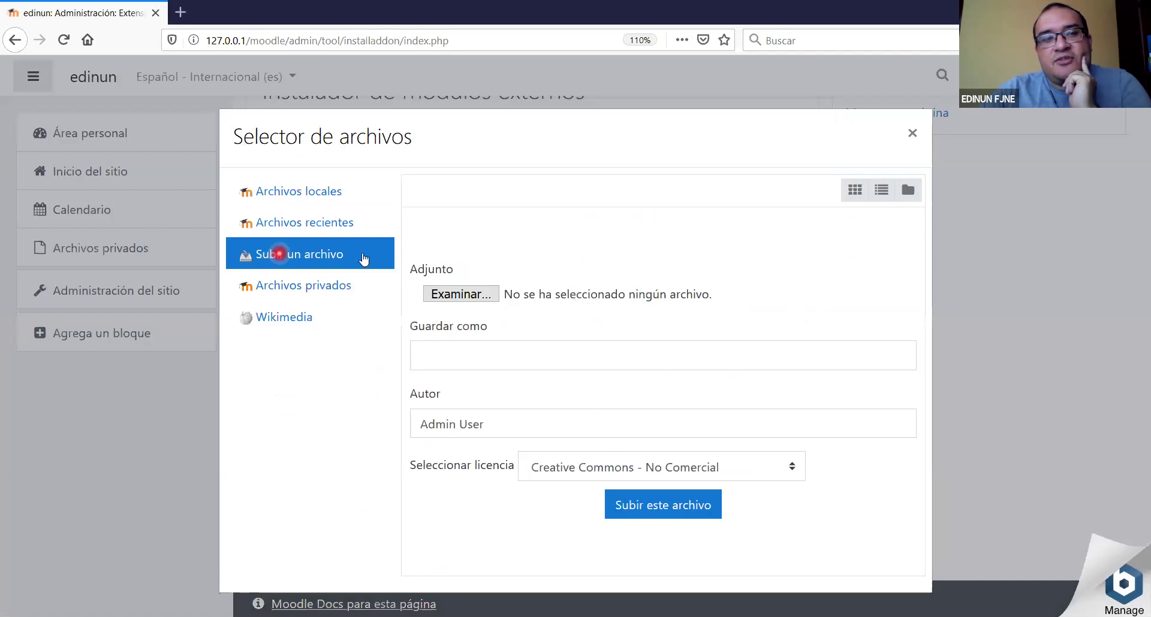
left_click(456, 294)
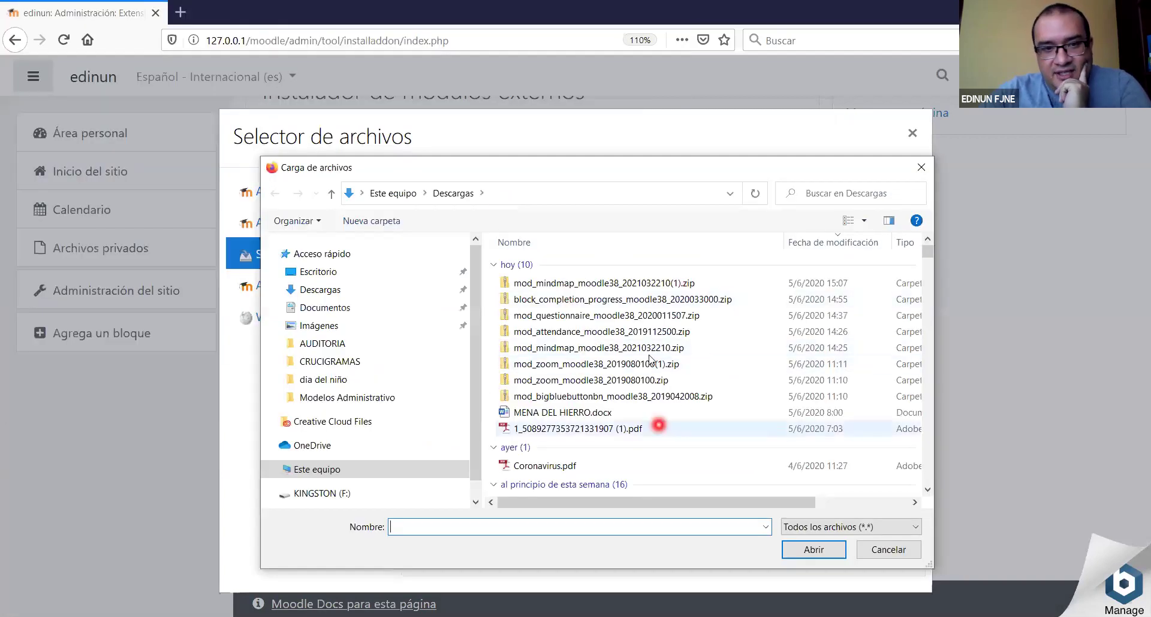
left_click(587, 396)
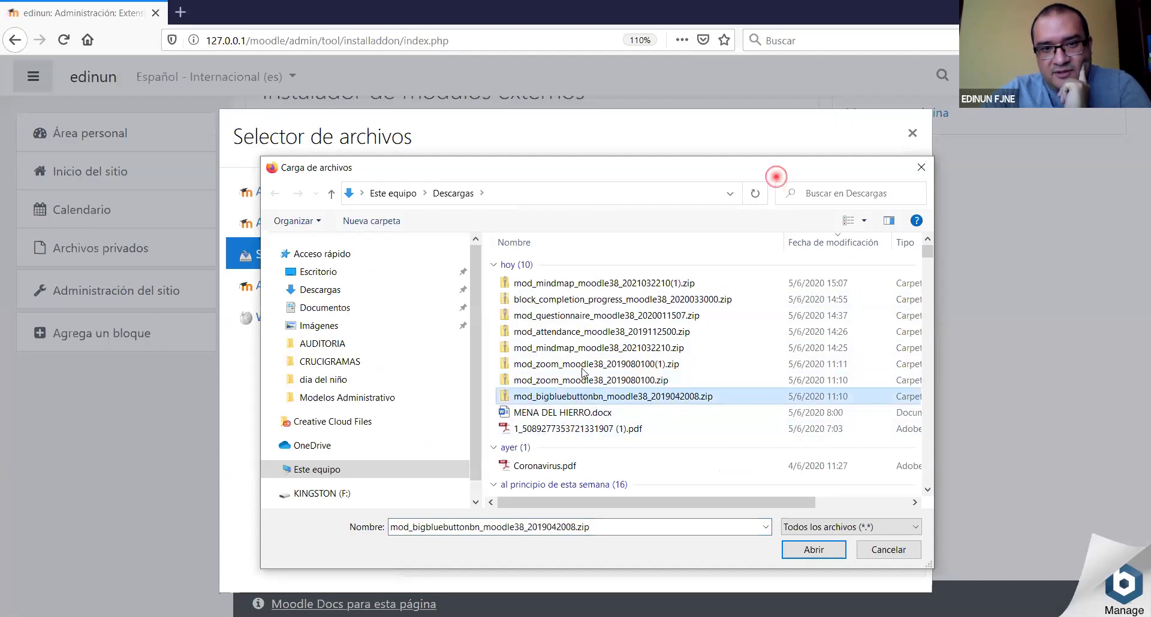
left_click_drag(776, 180, 786, 143)
left_click(541, 363)
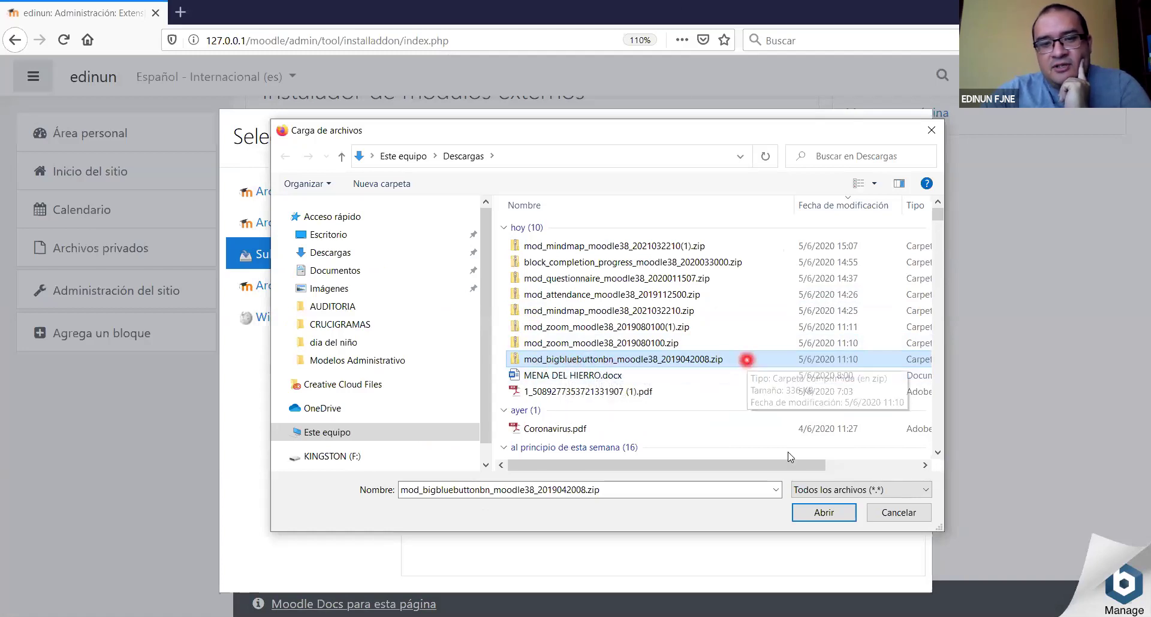
left_click(833, 519)
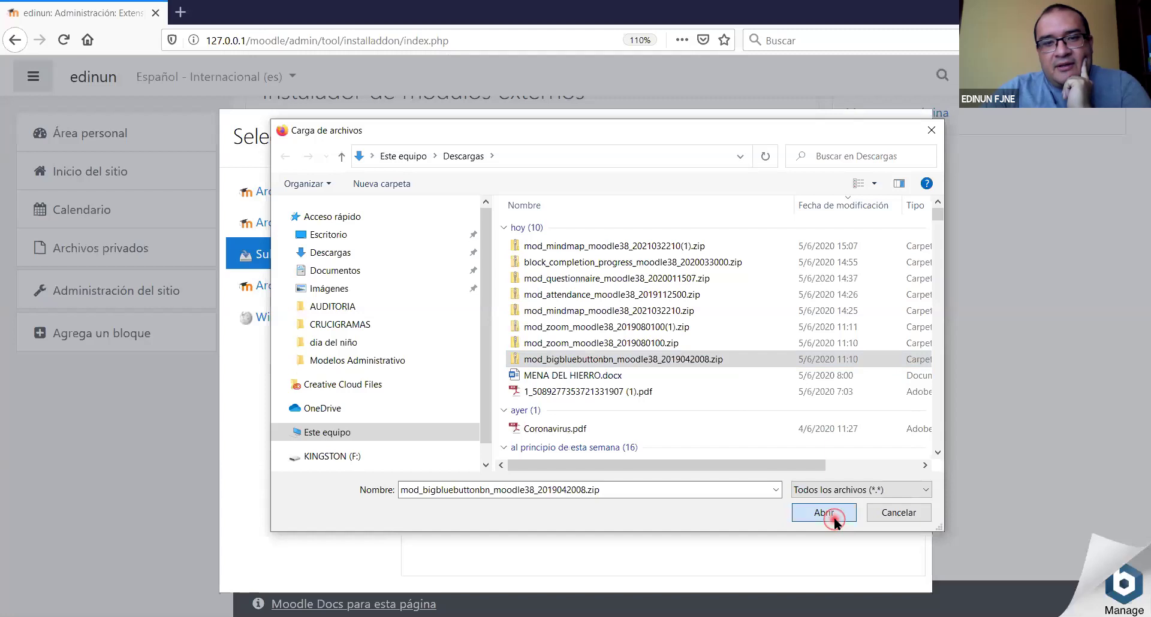
left_click(683, 504)
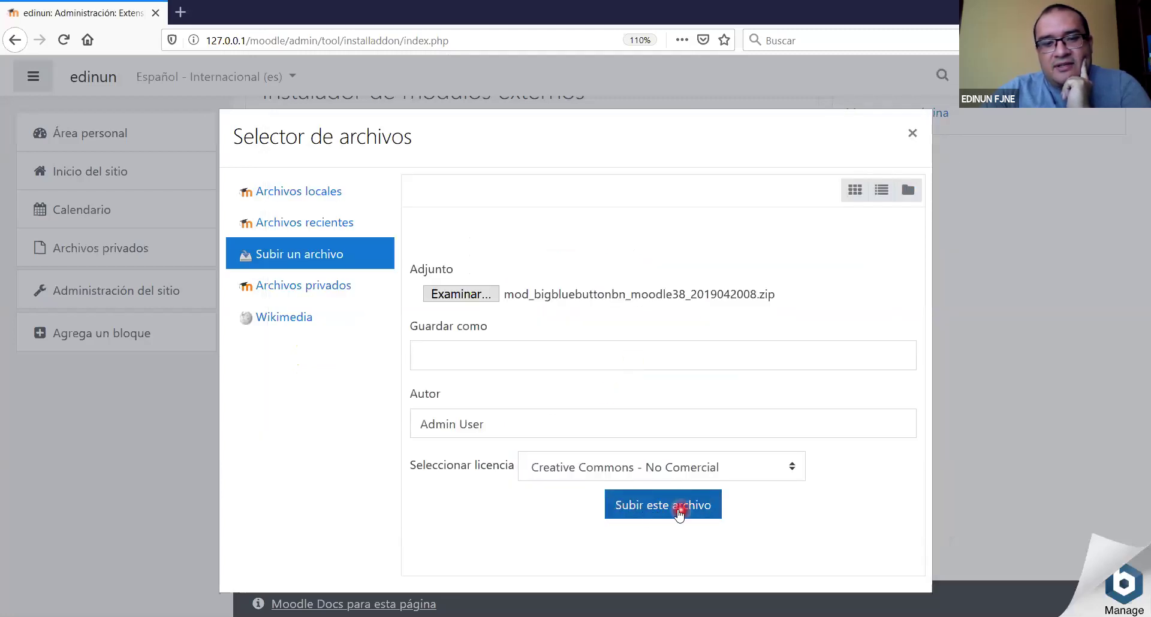
left_click(661, 506)
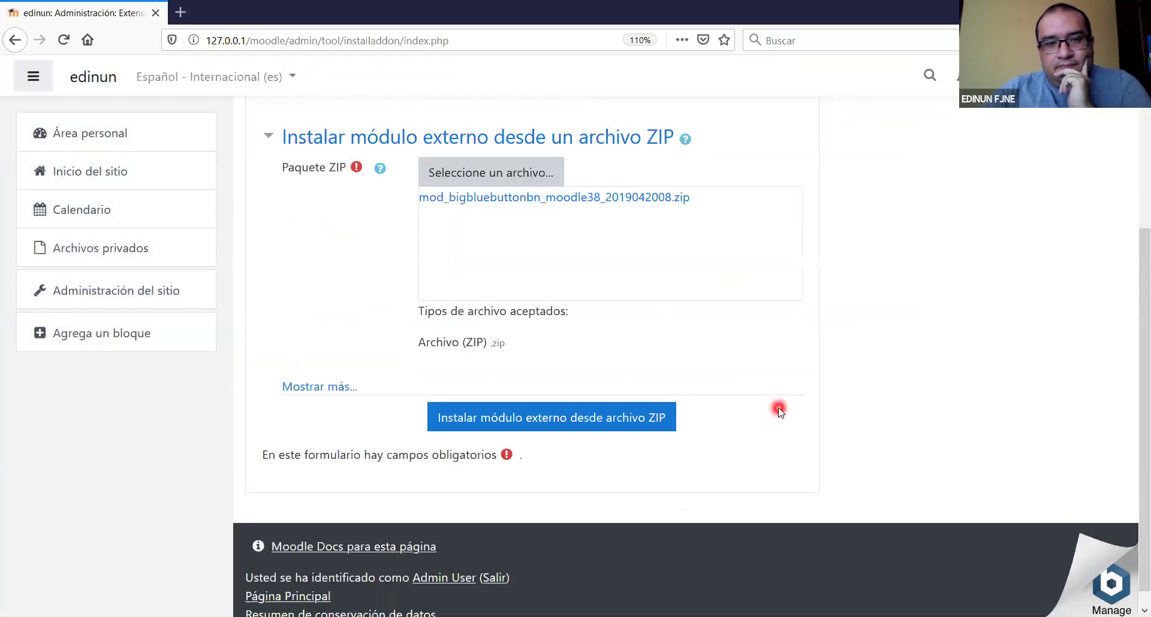
scroll(779, 411, "down", 1)
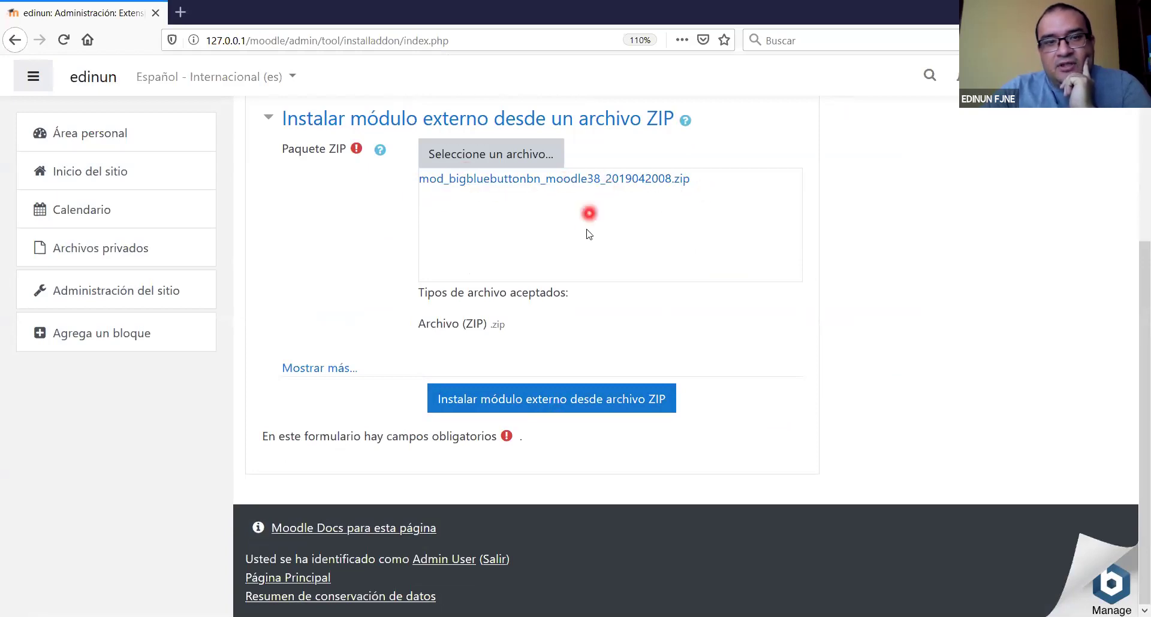
Replace the ZIP package by uploading mod_zoom_moodle38_2019080100.zip from Descargas.
scroll(606, 259, "up", 2)
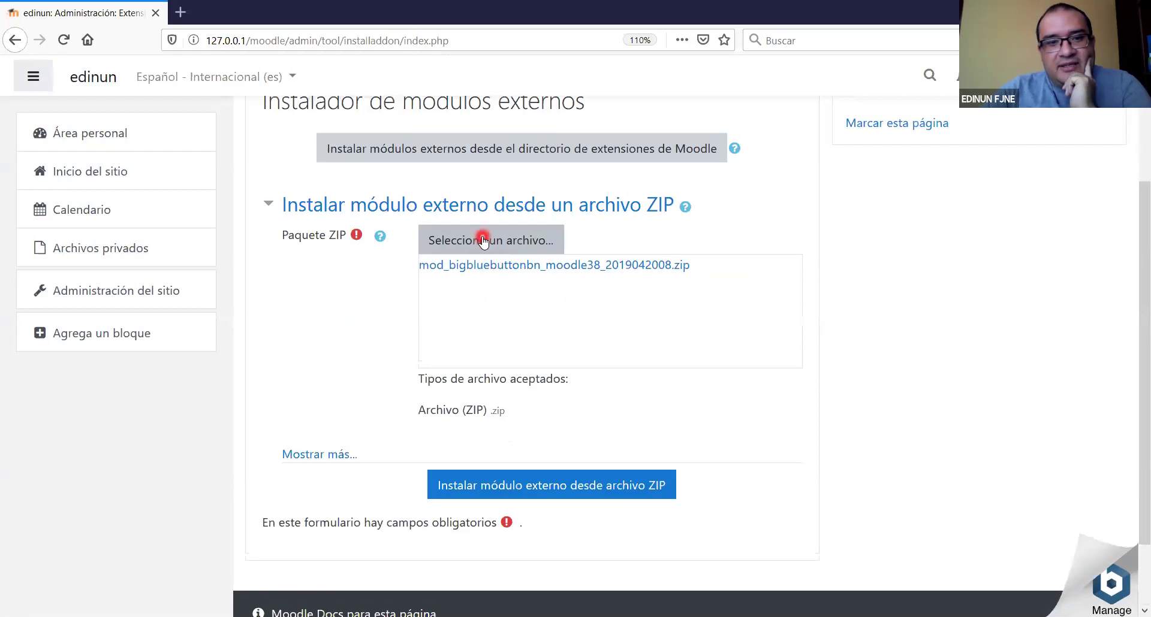
left_click(484, 241)
left_click(474, 295)
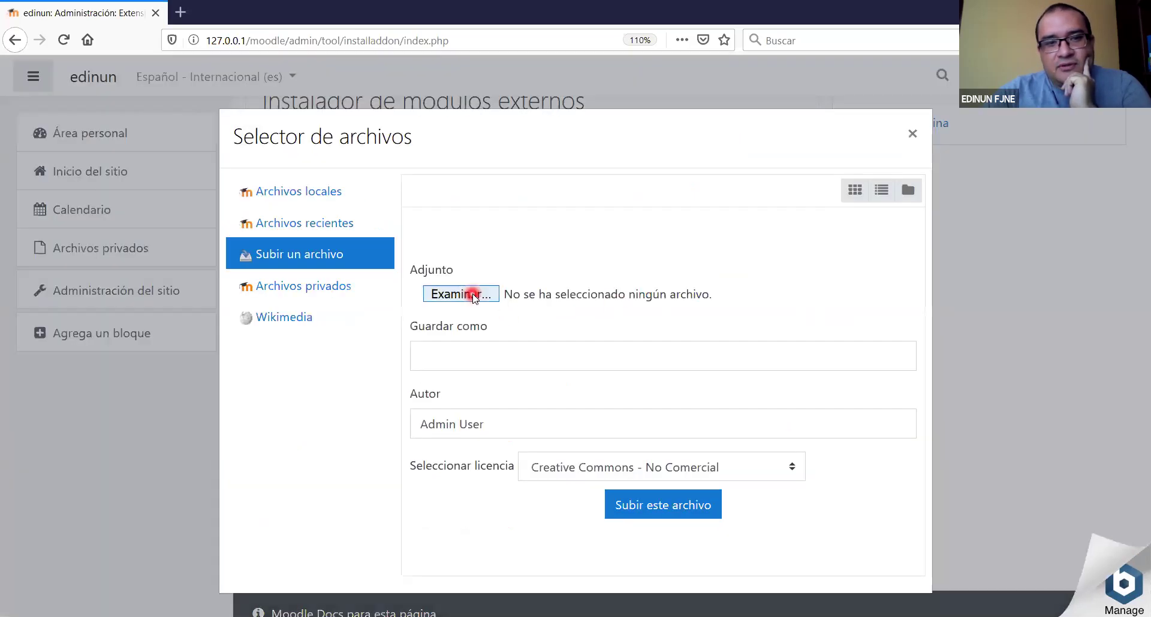
left_click(591, 342)
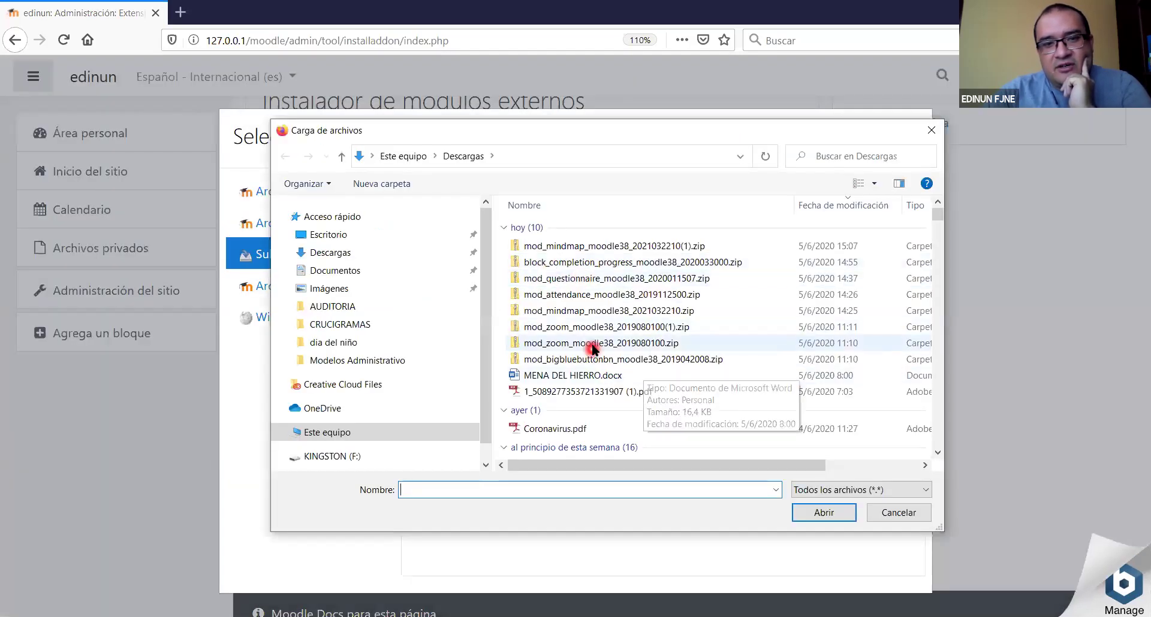
left_click(826, 513)
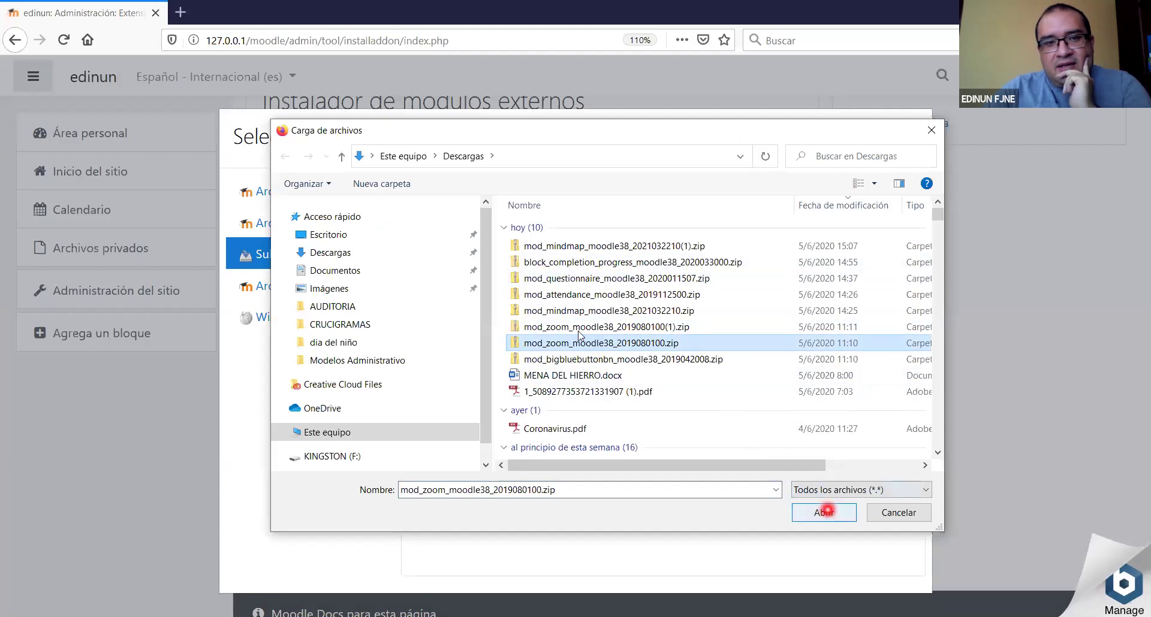
left_click(663, 505)
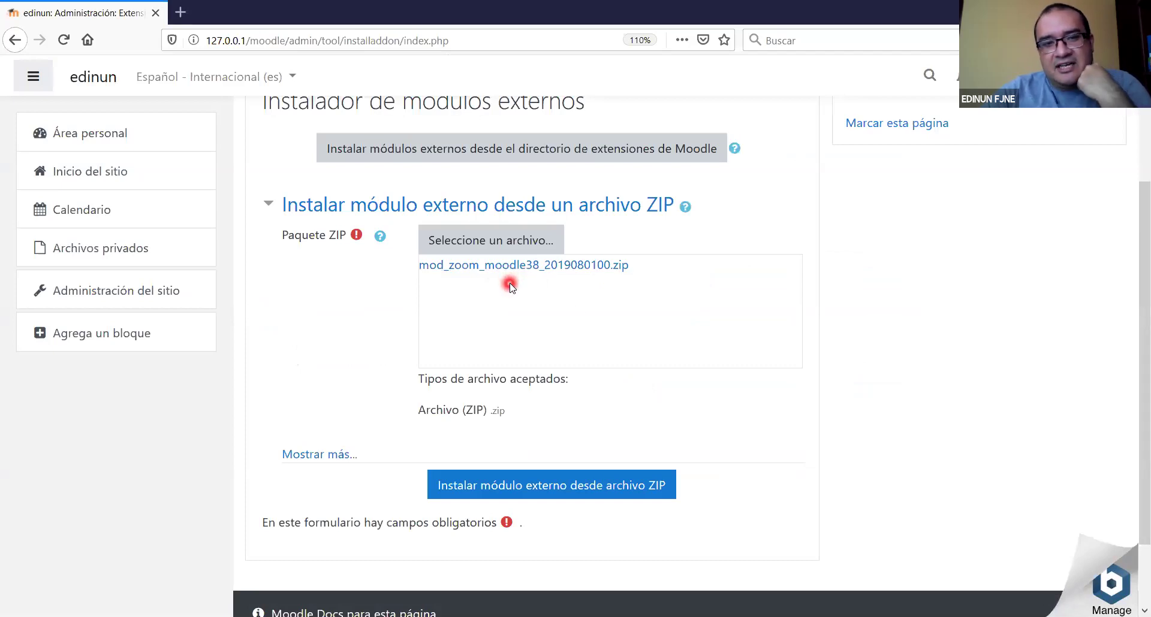
Set the ZIP package back to mod_bigbluebuttonbn_moodle38_2019042008.zip, resolving the duplicate file name.
left_click(511, 250)
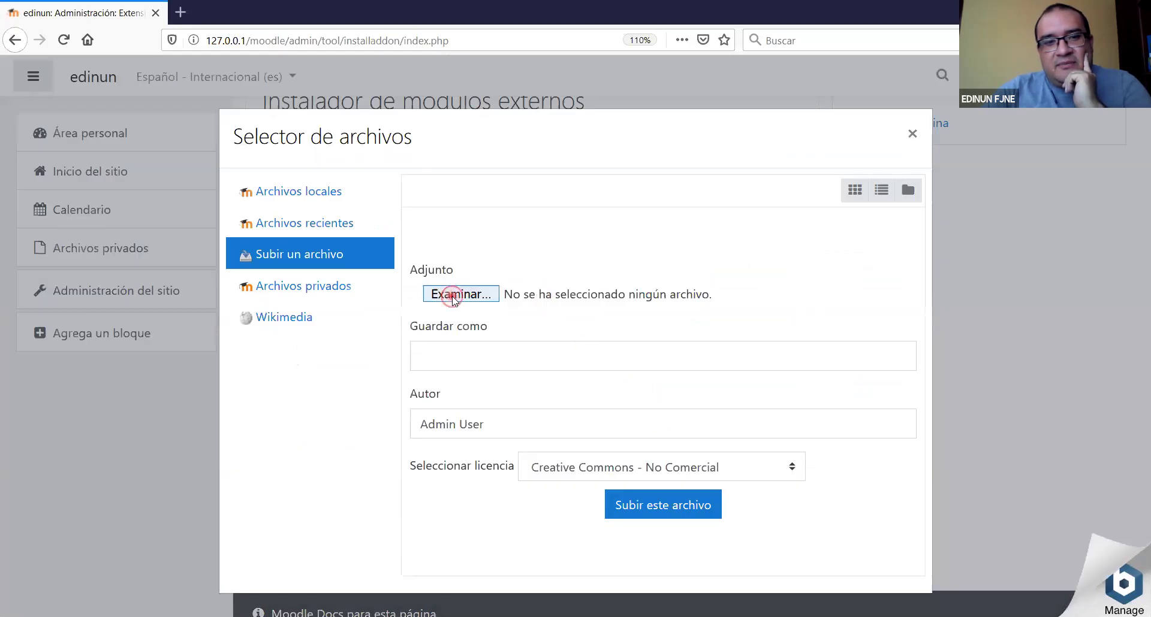
left_click(454, 296)
left_click(593, 359)
left_click(814, 513)
left_click(670, 508)
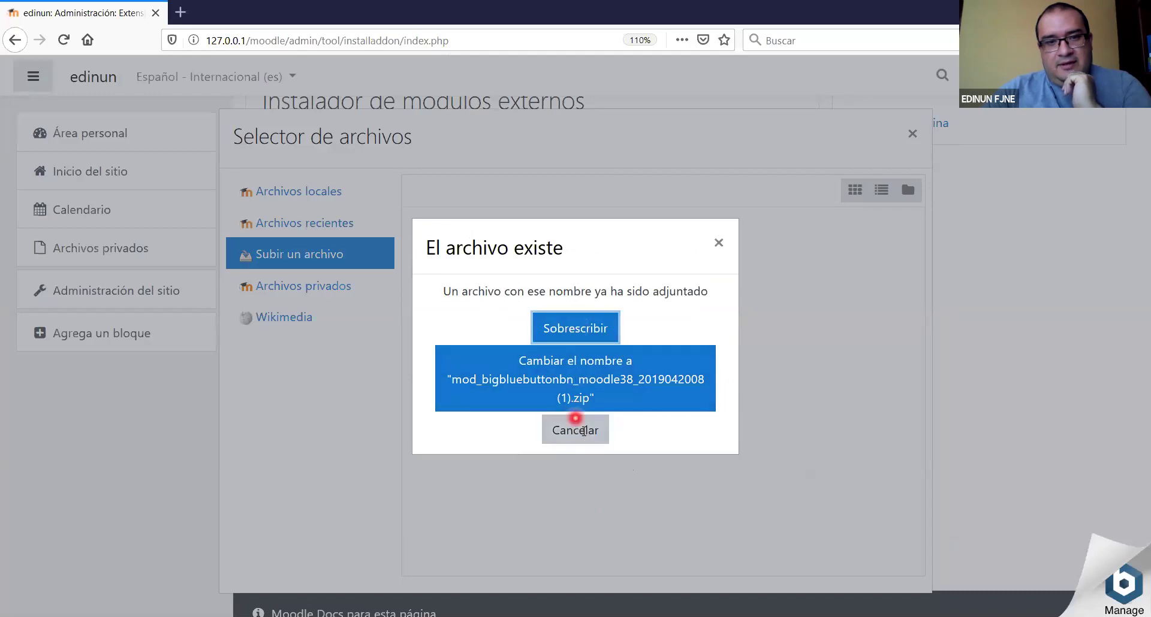
left_click(577, 426)
Start installing the BigBlueButtonBN module from the ZIP file and continue past its validation.
scroll(572, 335, "down", 3)
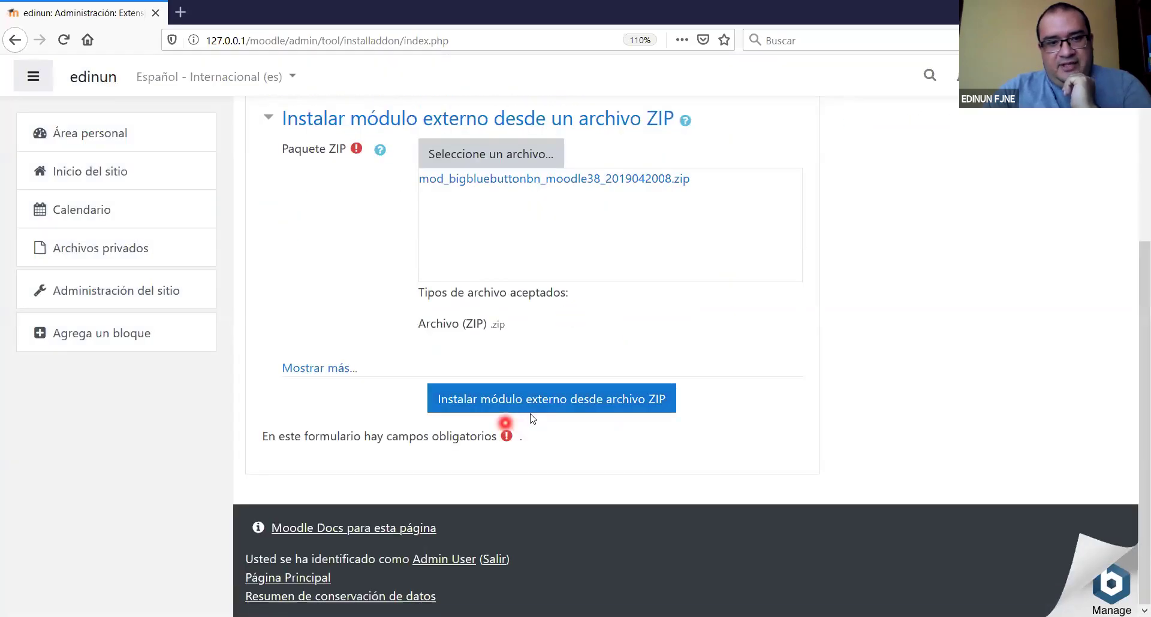
left_click(496, 400)
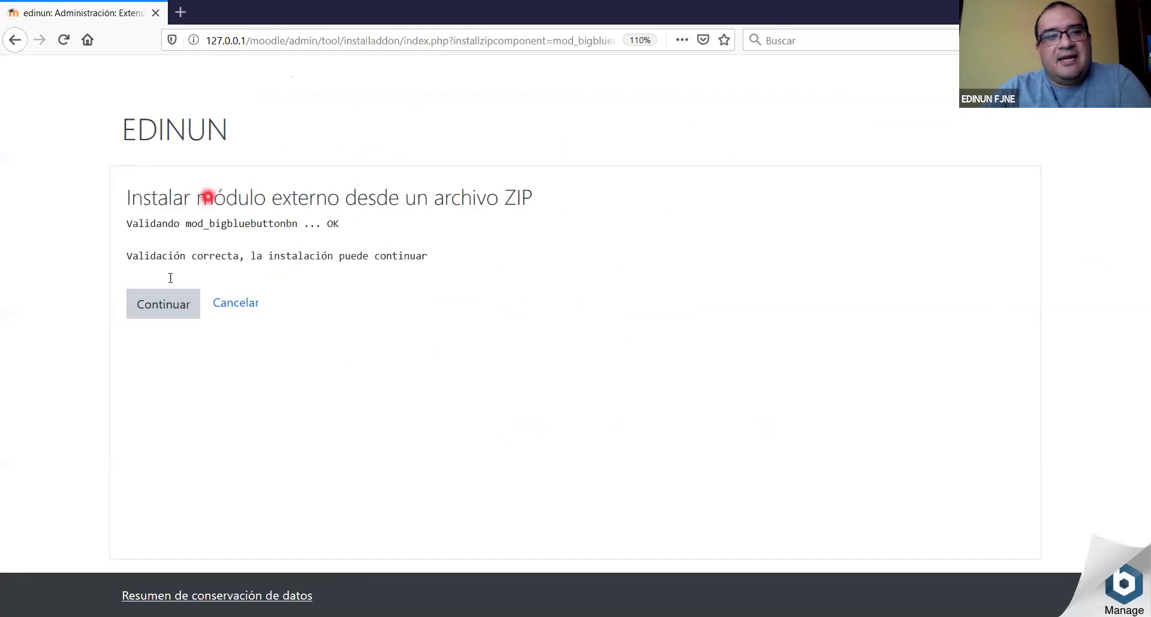
left_click(166, 306)
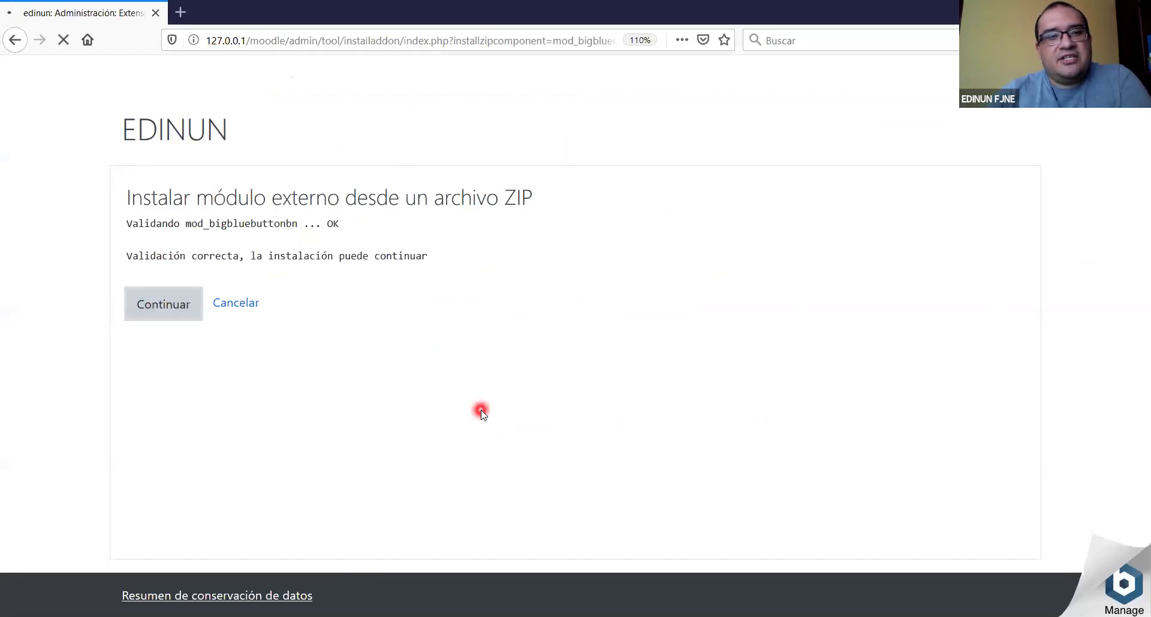
left_click(134, 303)
left_click(166, 314)
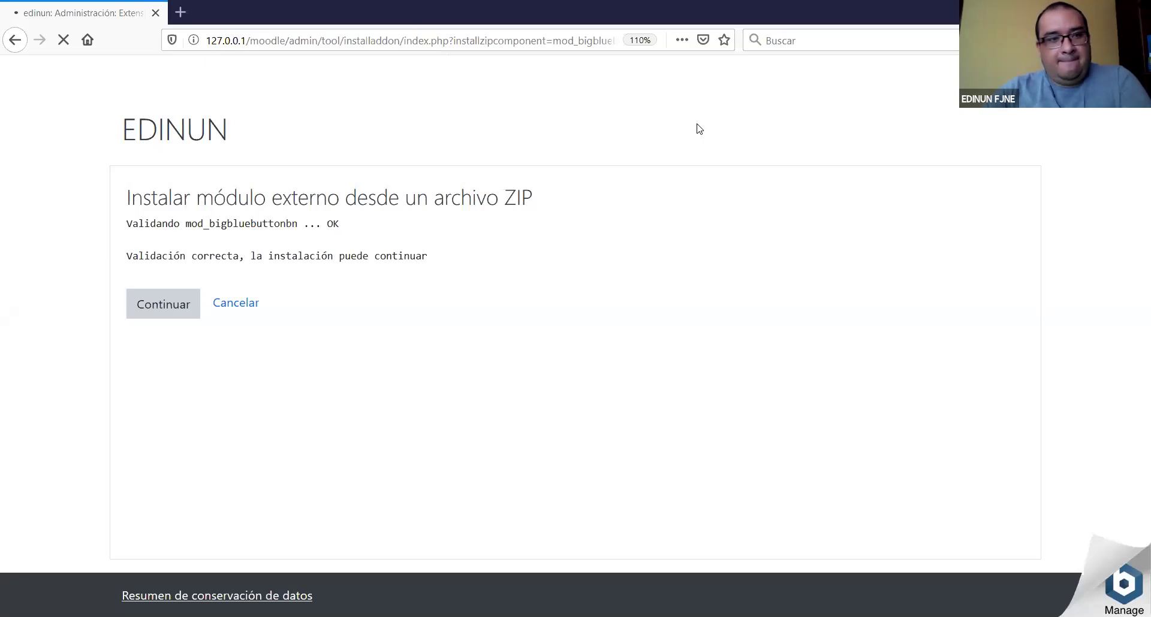
left_click(154, 310)
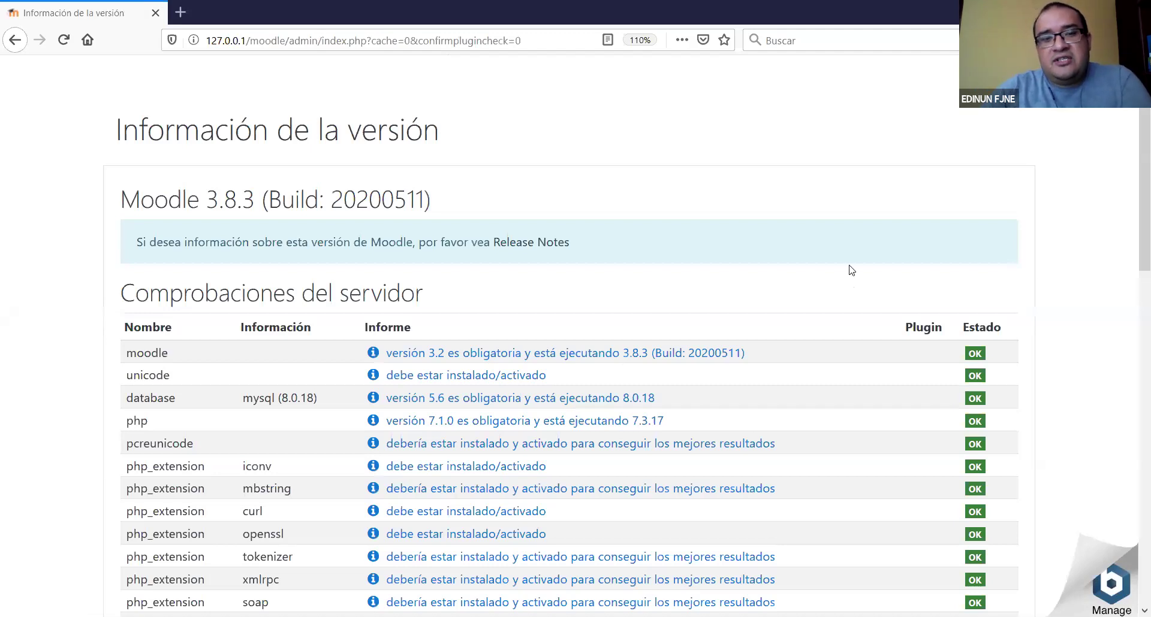
Review the server checks and other checks on the version information page and continue to the plugin check.
scroll(1066, 299, "down", 5)
scroll(1062, 379, "down", 11)
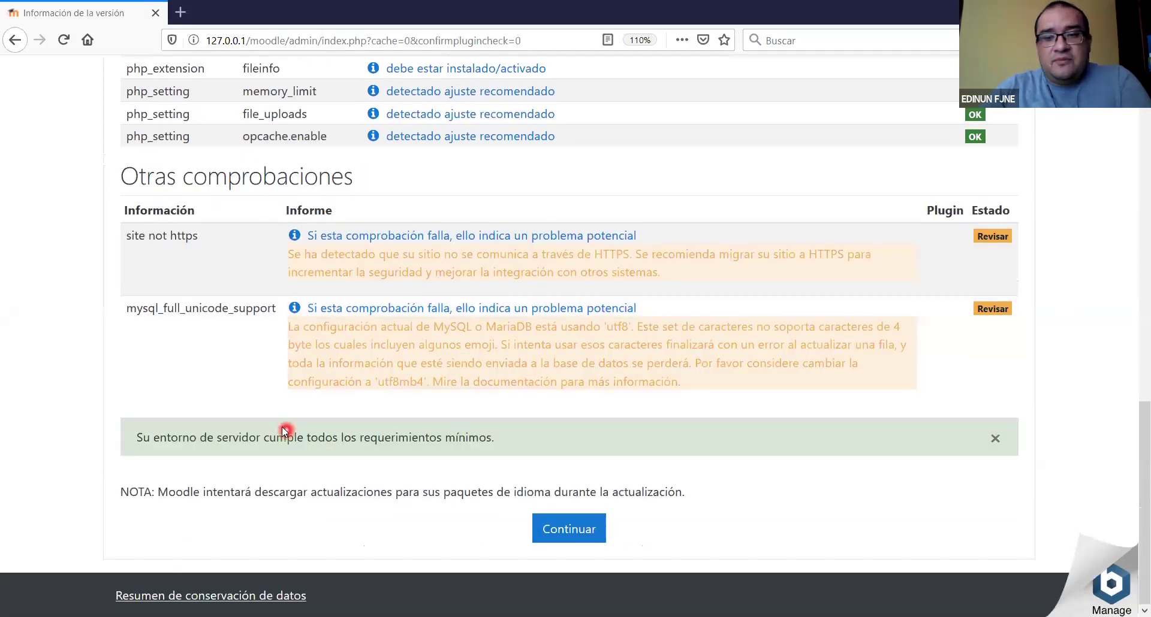
scroll(282, 429, "up", 15)
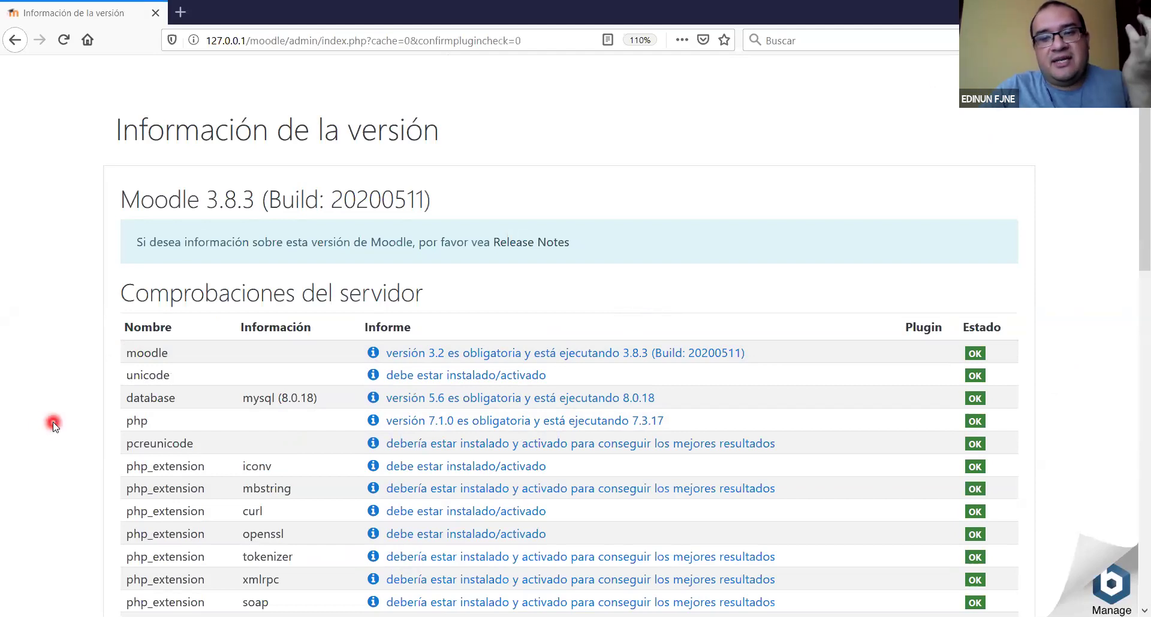
scroll(54, 425, "down", 3)
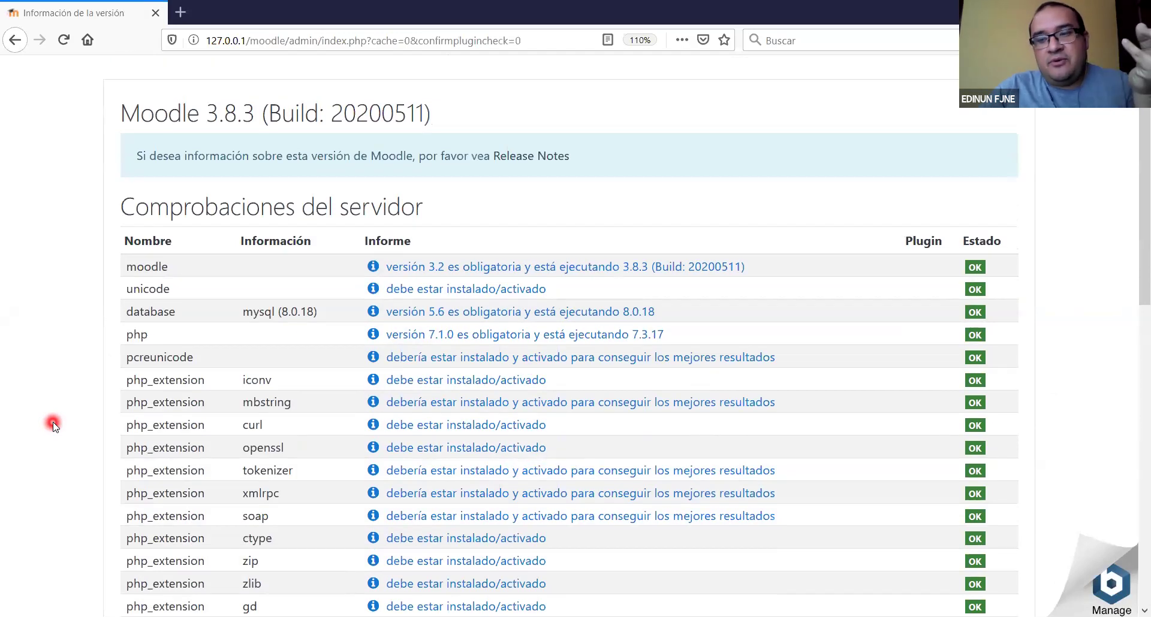
scroll(47, 427, "down", 6)
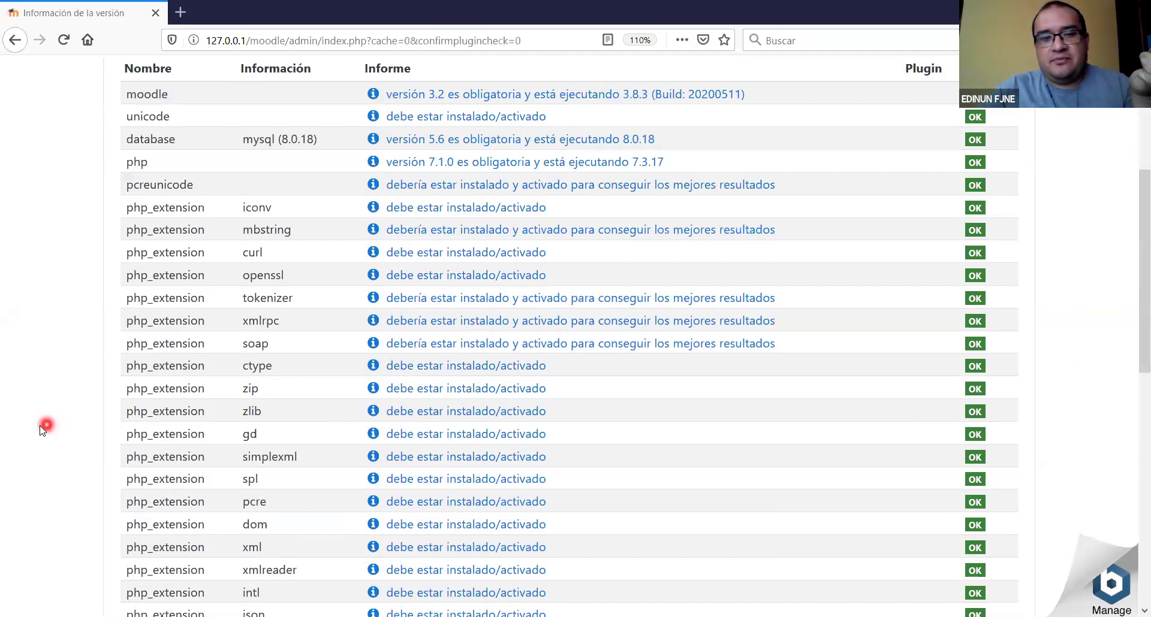
scroll(39, 427, "down", 3)
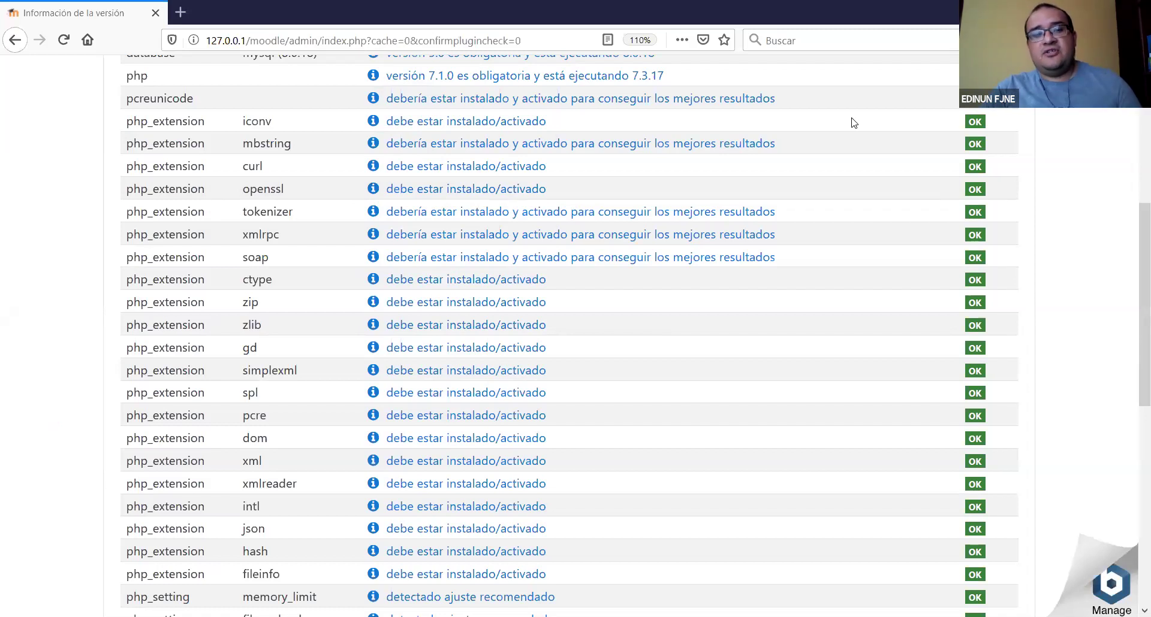
scroll(577, 392, "down", 3)
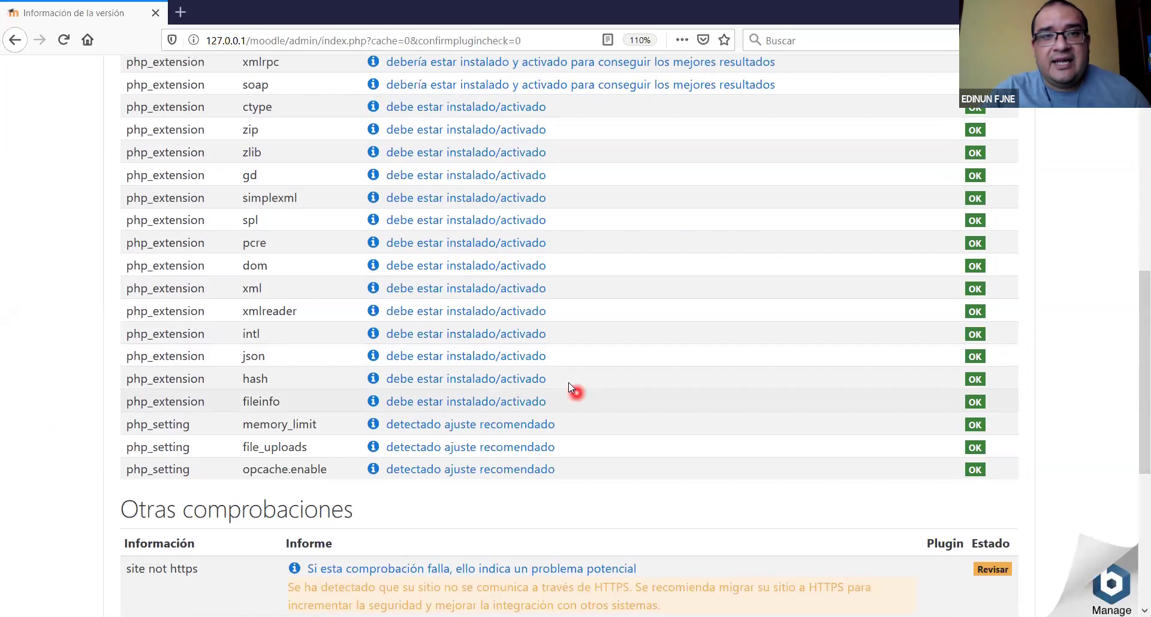
scroll(569, 390, "down", 5)
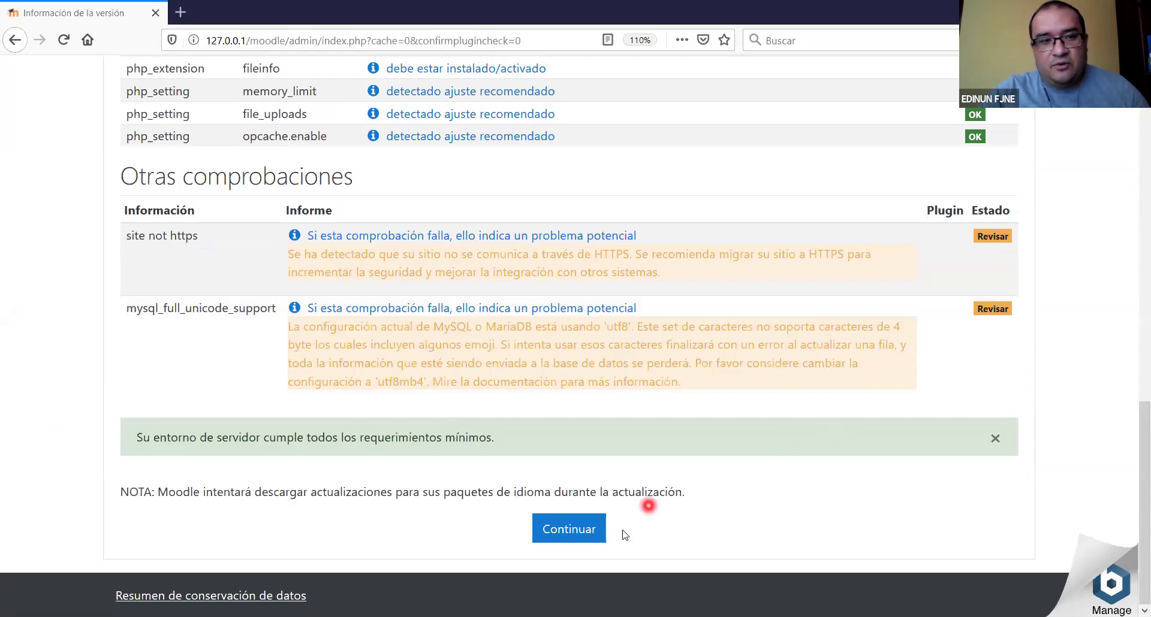
left_click(566, 529)
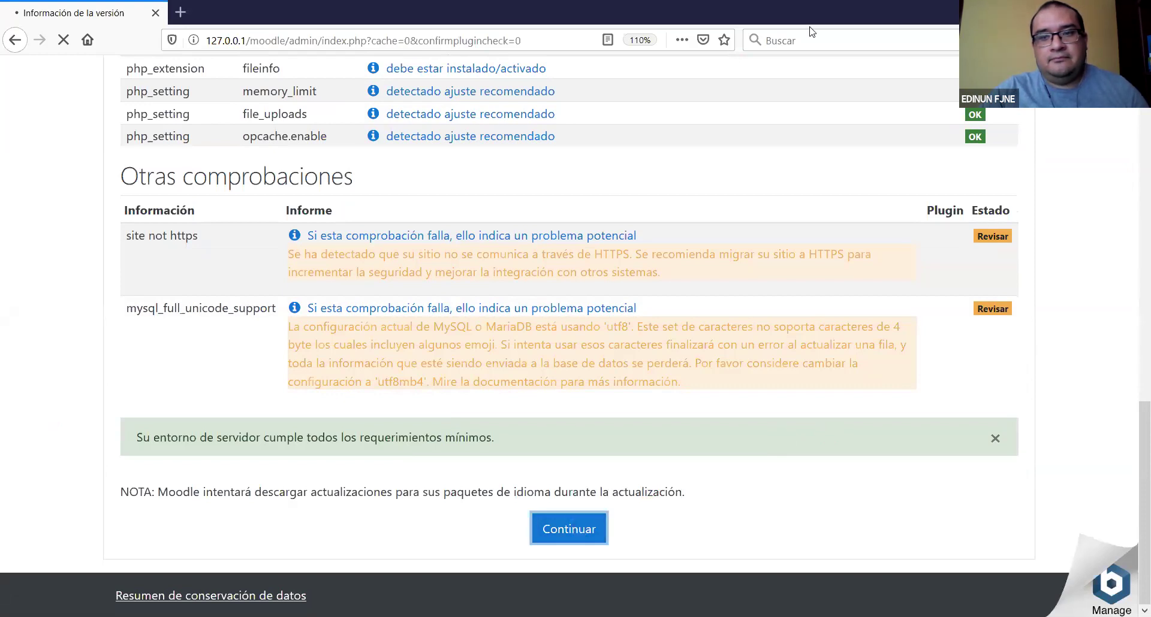
left_click(1140, 483)
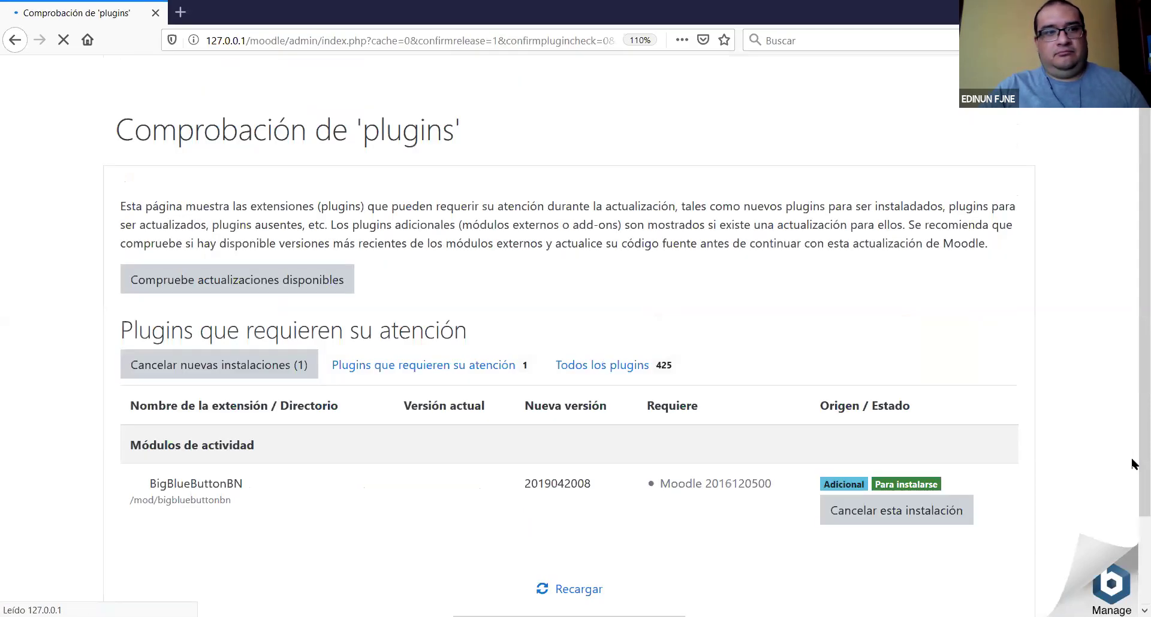
Update the Moodle database to install BigBlueButtonBN and continue to its new settings.
scroll(845, 440, "down", 3)
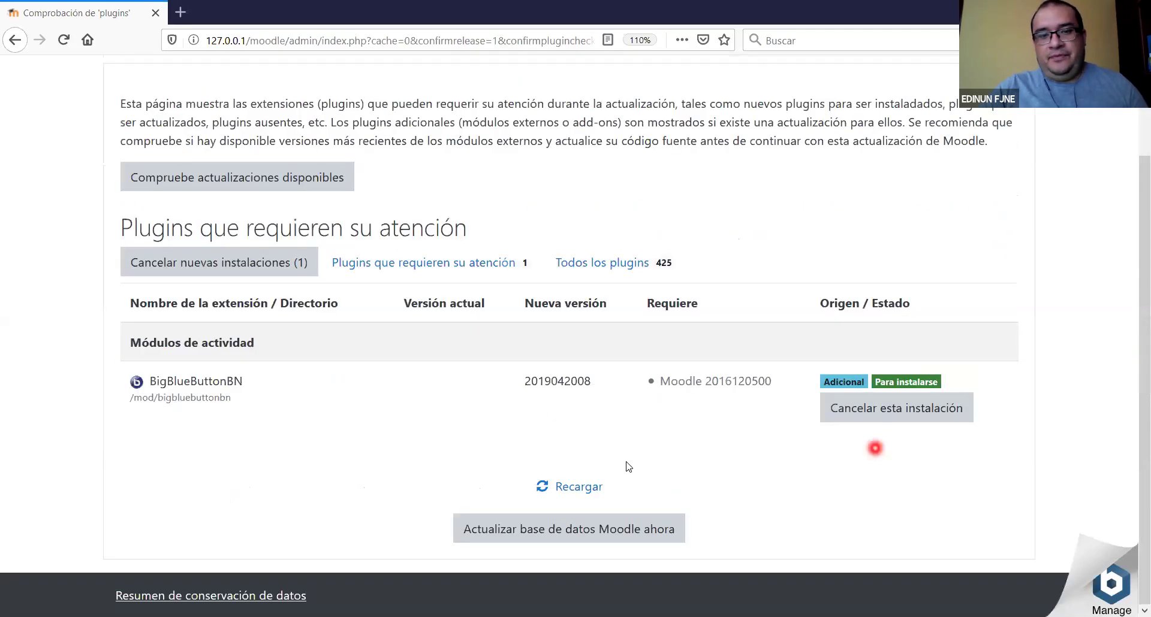
left_click(597, 525)
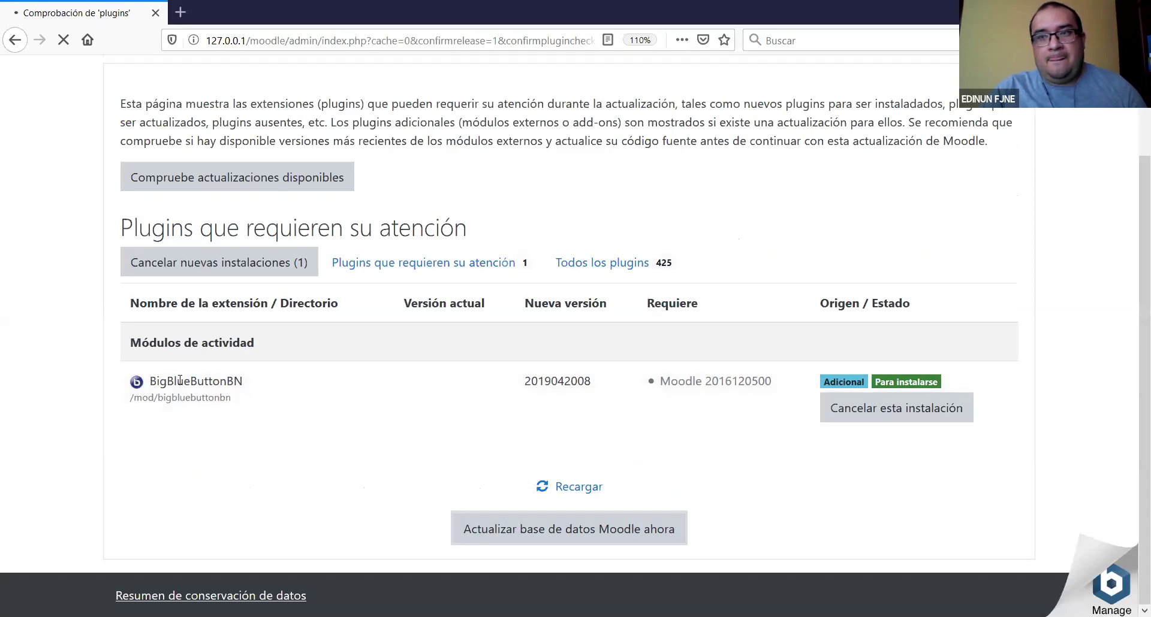
left_click(591, 486)
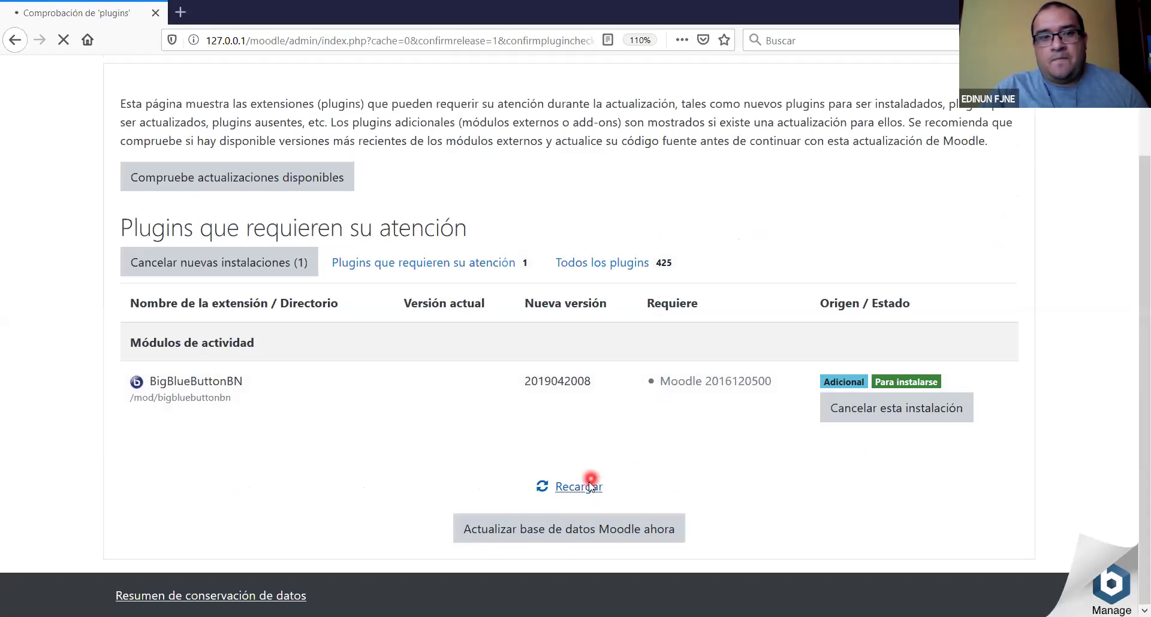
left_click(660, 480)
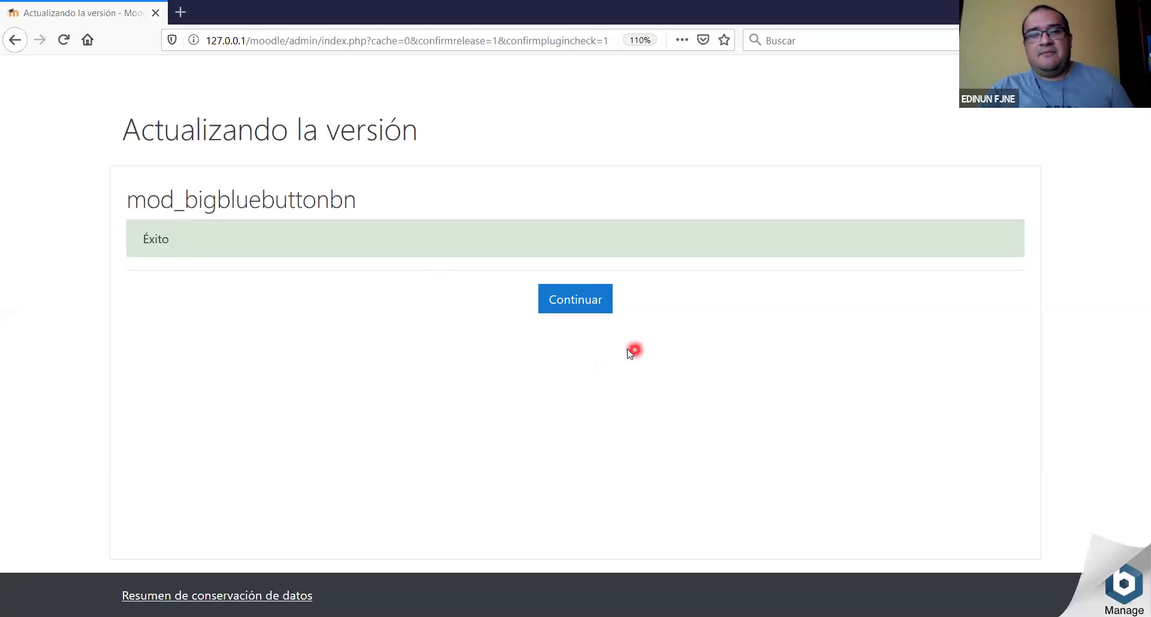
left_click(588, 307)
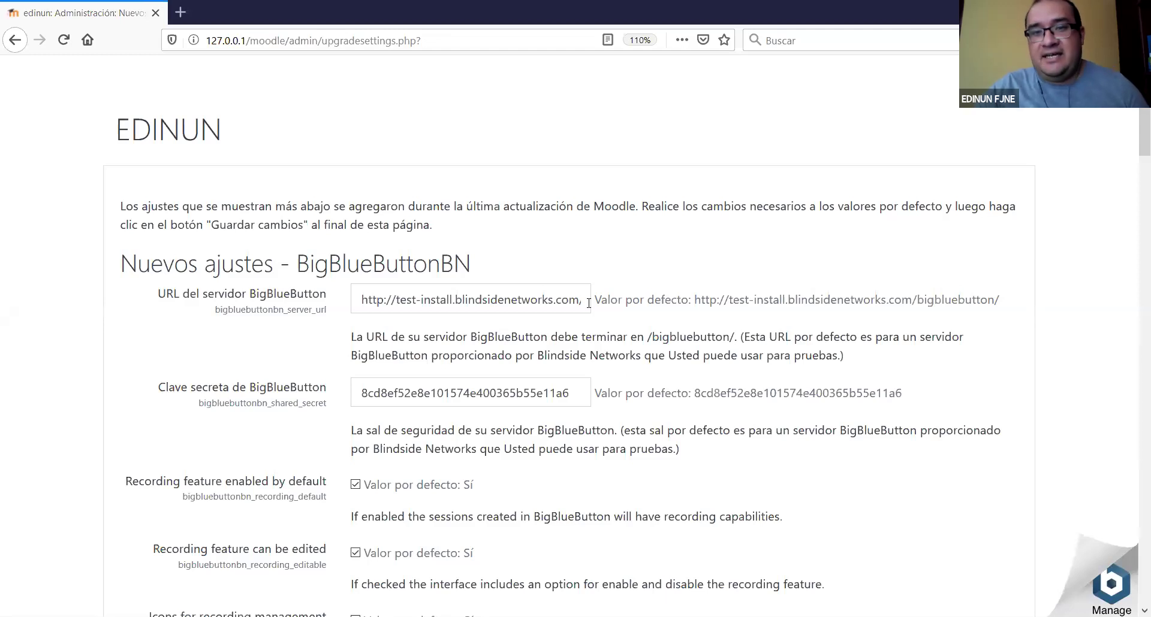
Review the new BigBlueButtonBN settings and save them with their default values.
scroll(104, 286, "down", 3)
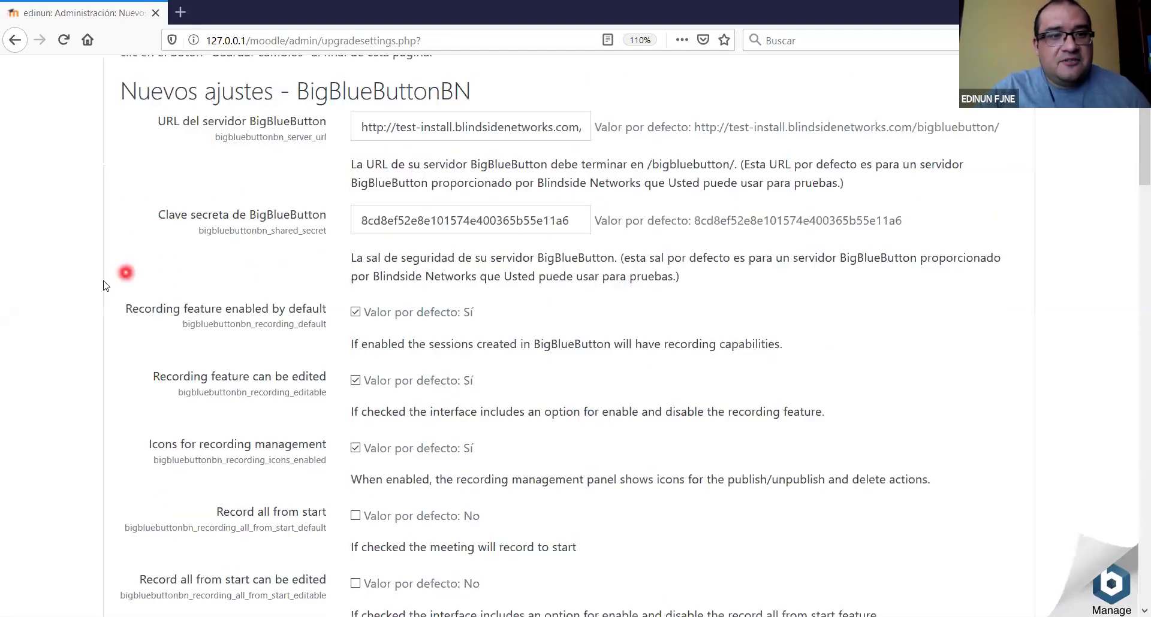
scroll(96, 351, "down", 20)
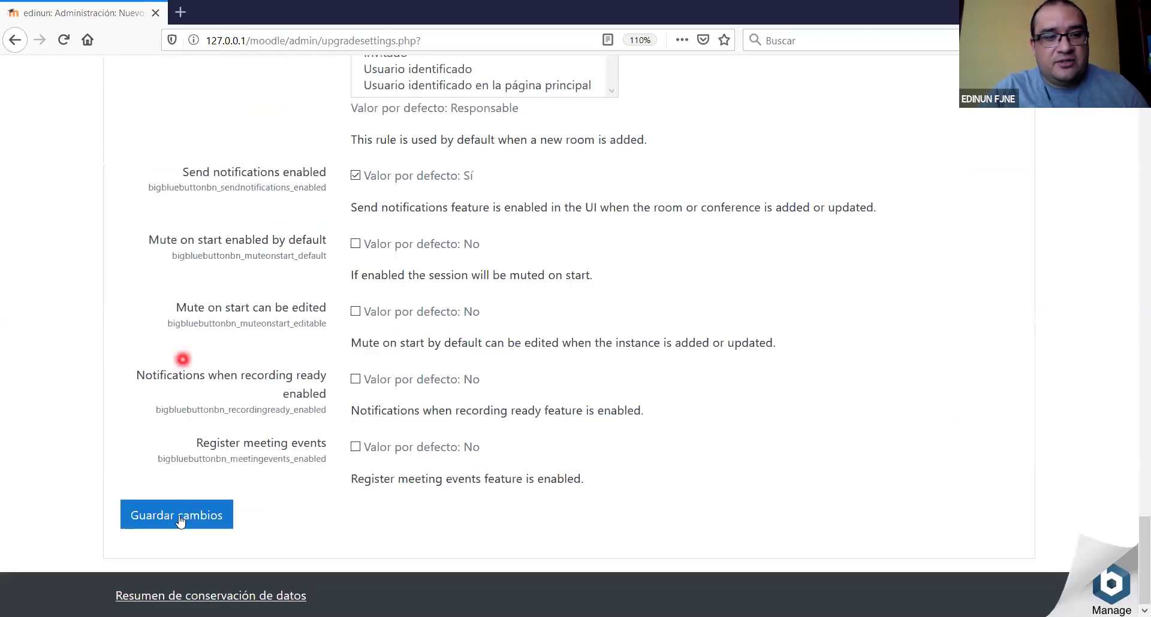
left_click(182, 507)
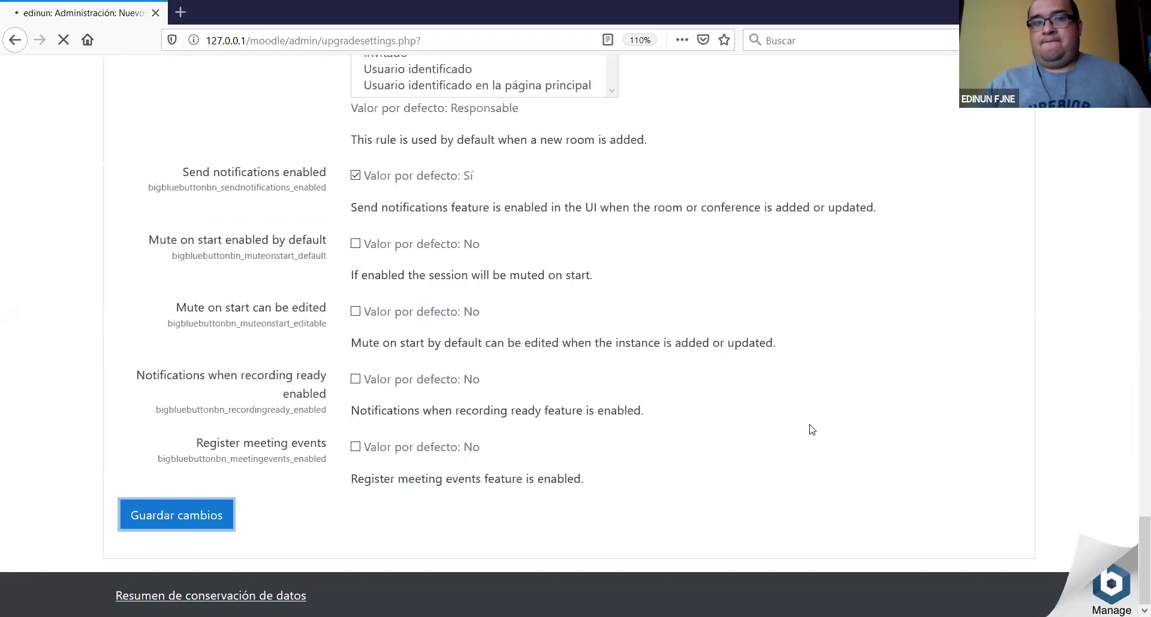
left_click(819, 474)
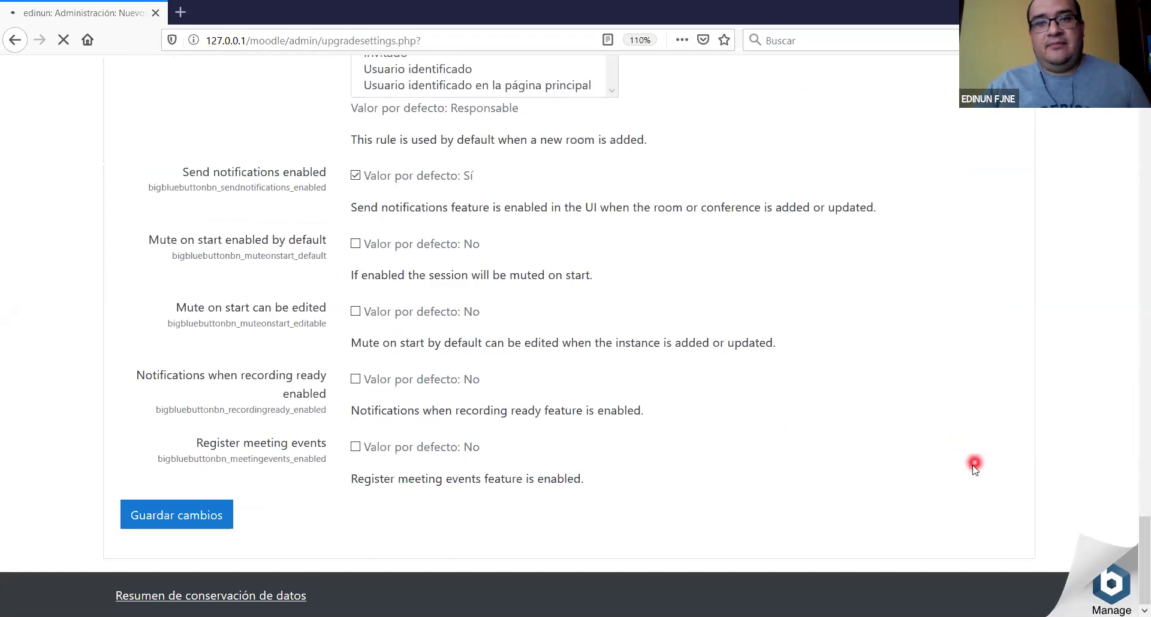
scroll(972, 470, "up", 15)
scroll(972, 469, "up", 15)
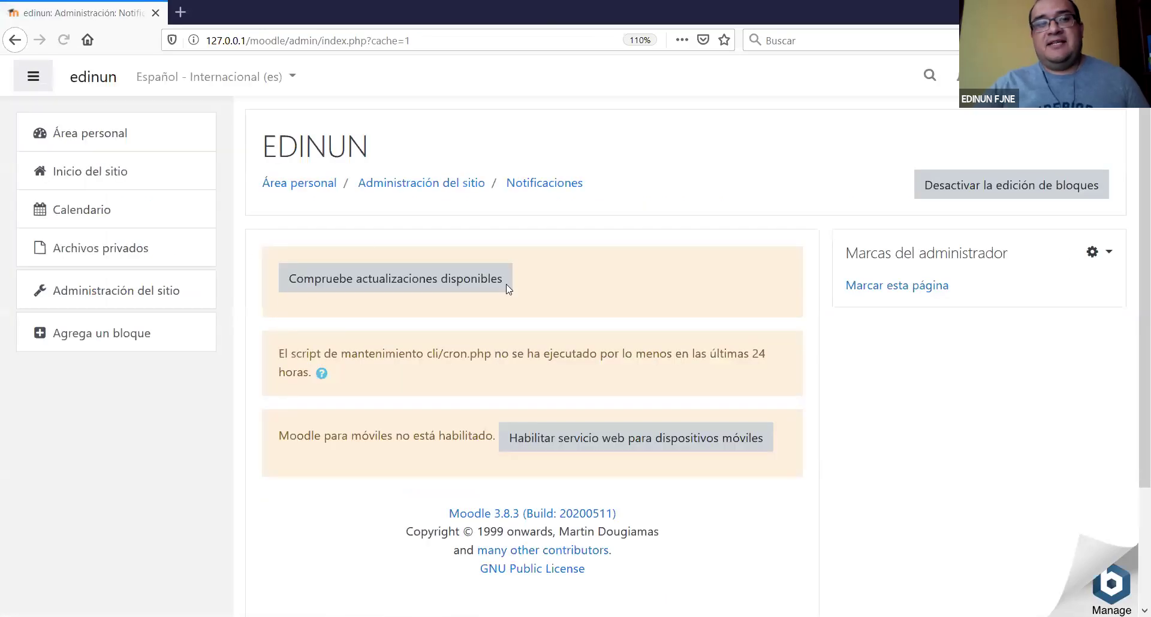
Review the administration notifications about the cron maintenance script, mobile access and the Moodle version.
scroll(505, 285, "down", 2)
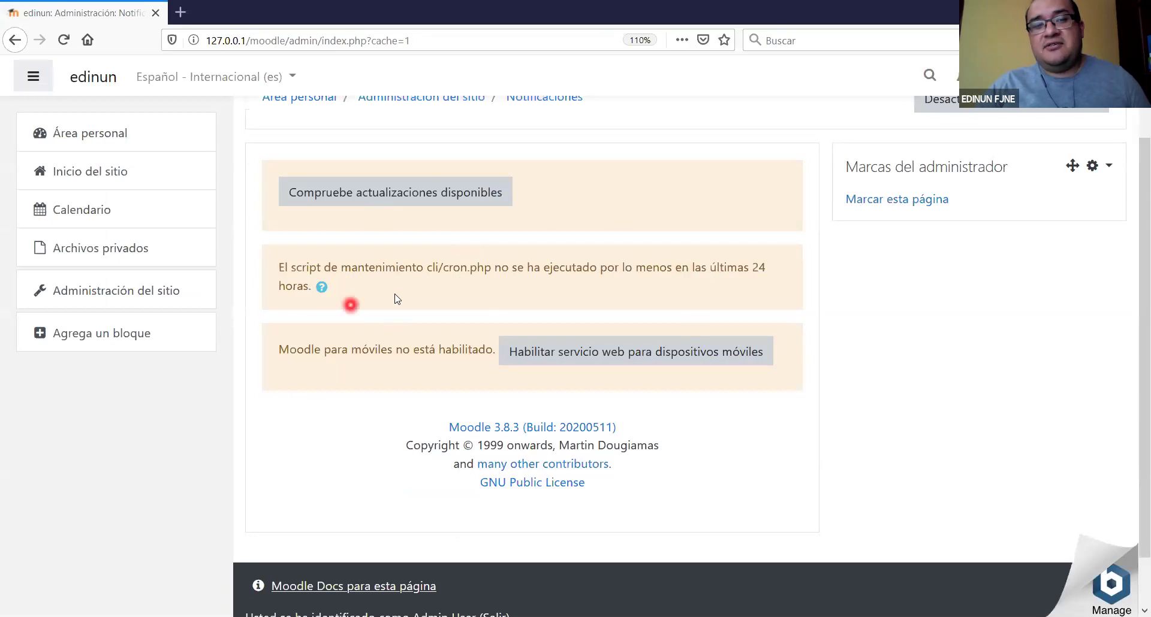
left_click_drag(395, 293, 277, 262)
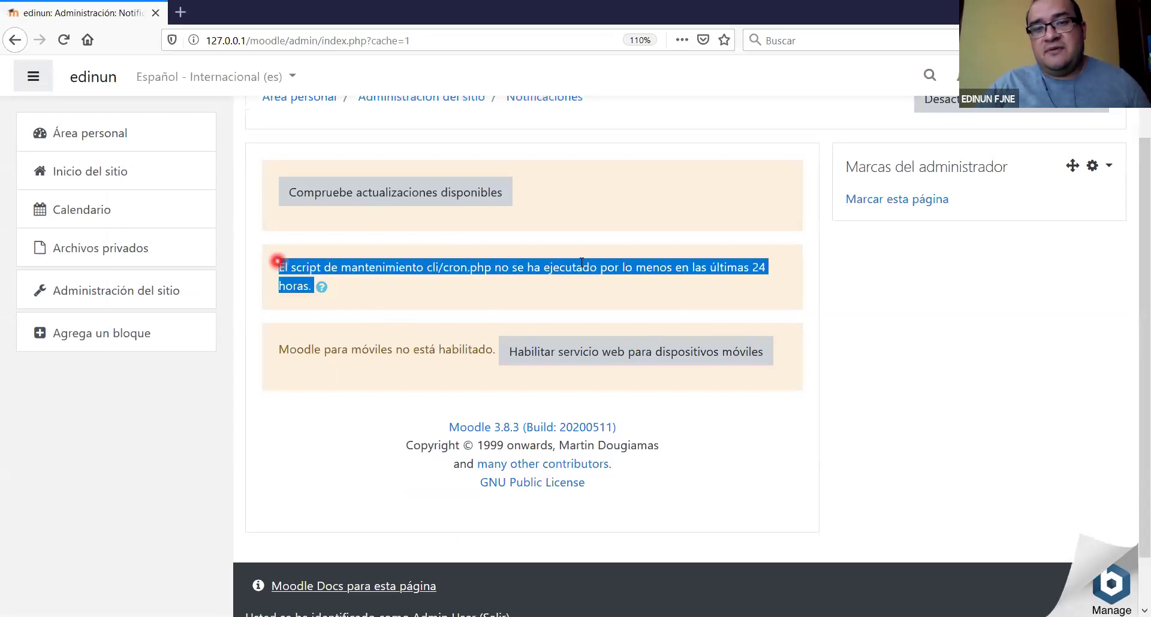
scroll(581, 263, "down", 1)
left_click(616, 229)
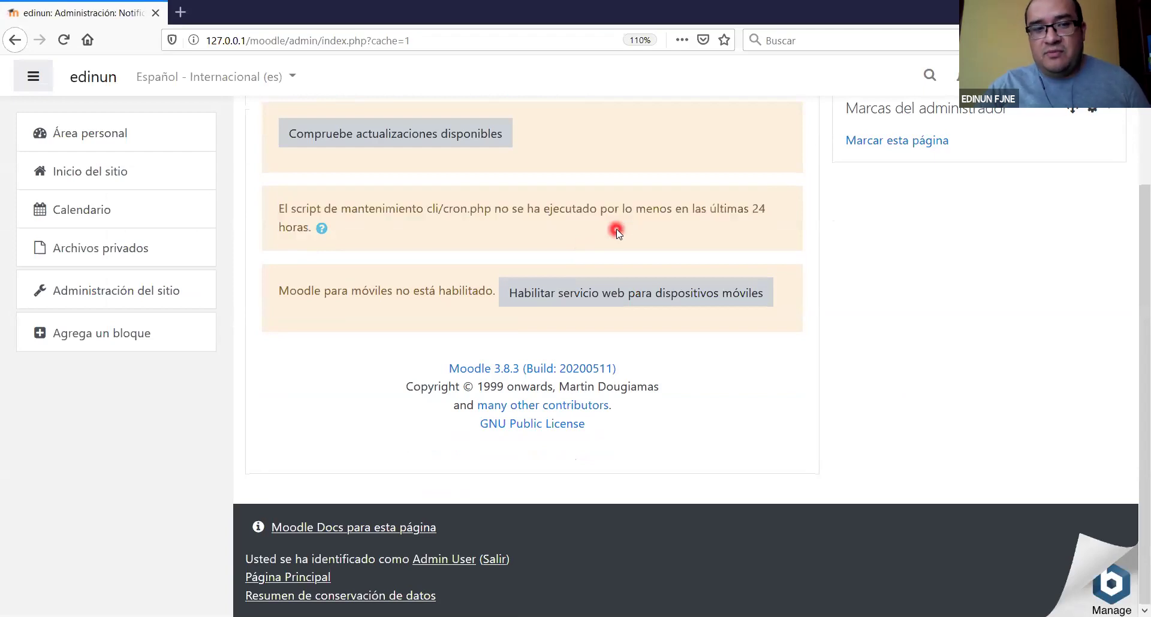
left_click(406, 295)
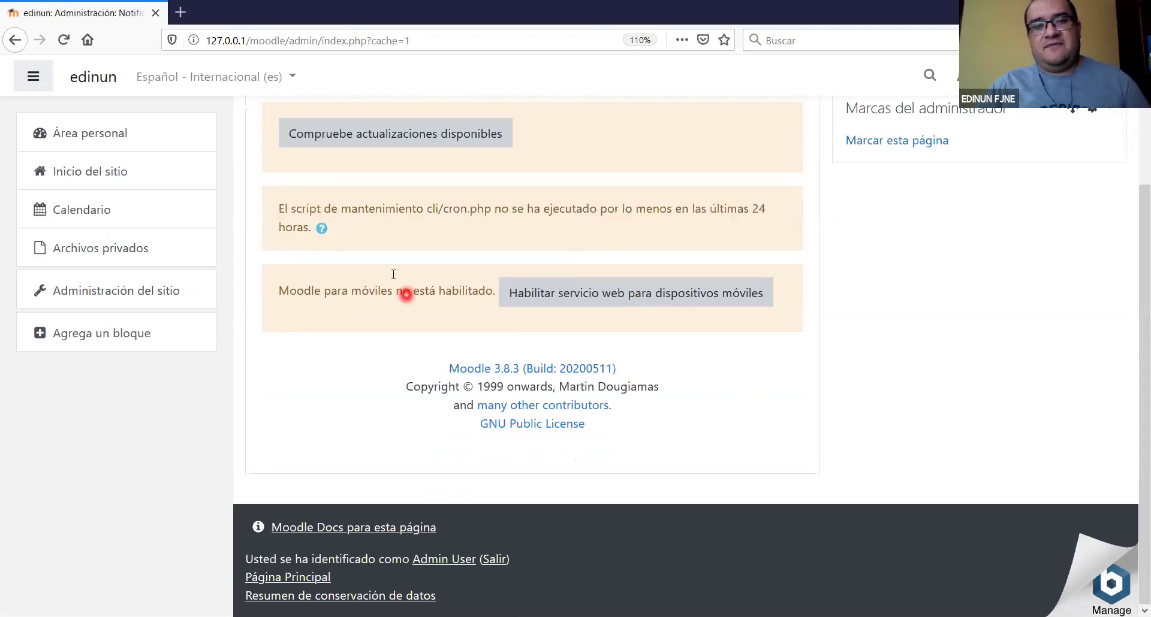
left_click(526, 374)
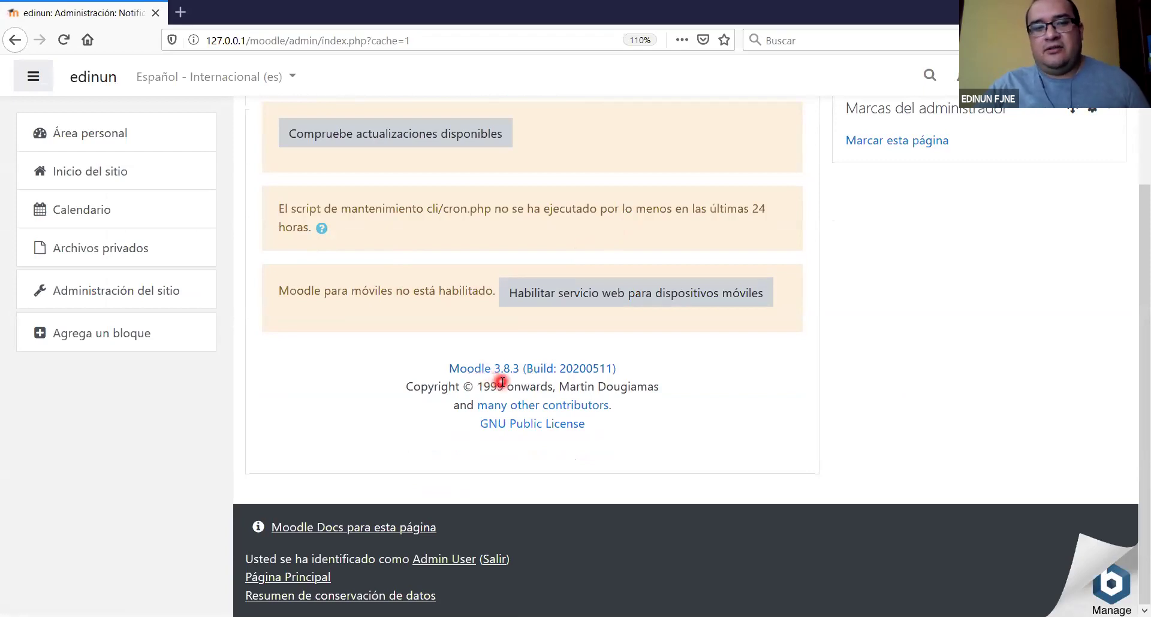
Open the course "Mitologia Griega: Los dioses olímpicos" from the site home and go to its Conocimientos Previos section.
scroll(394, 249, "up", 3)
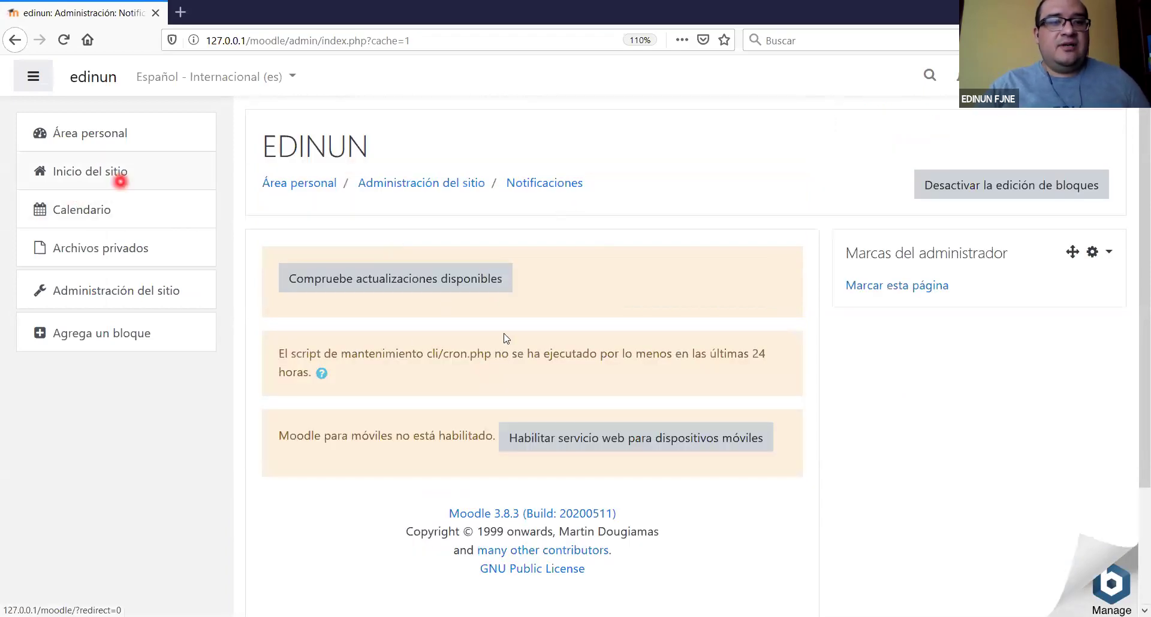
left_click(108, 178)
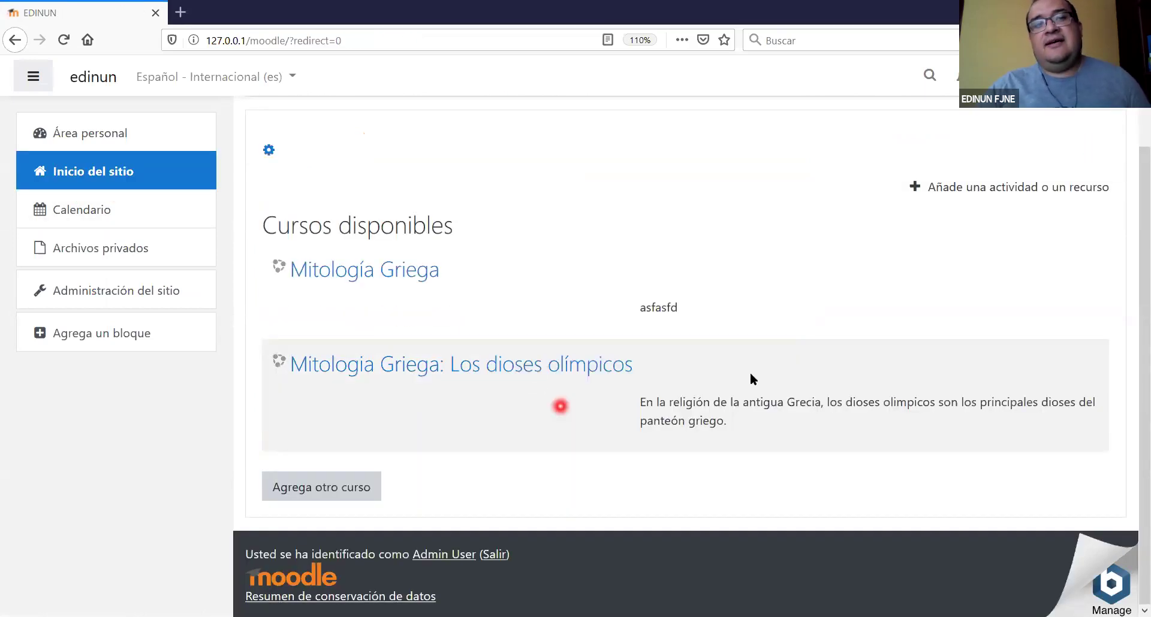
left_click(751, 376)
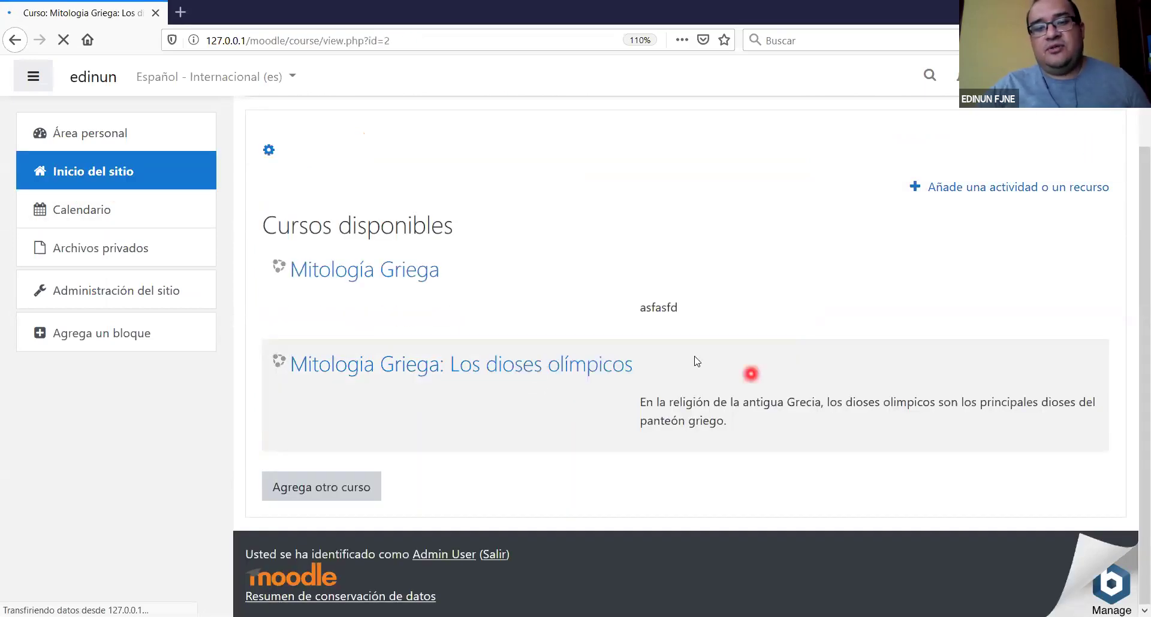
scroll(654, 297, "down", 4)
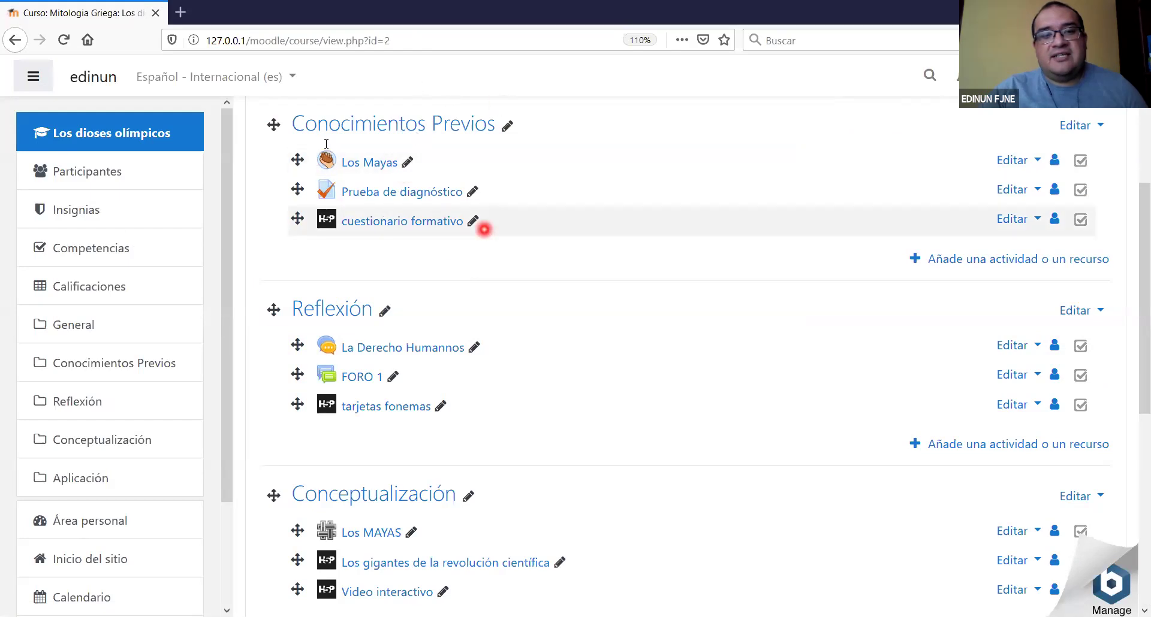
Add a BigBlueButtonBN activity to the Conocimientos Previos section.
left_click(1016, 261)
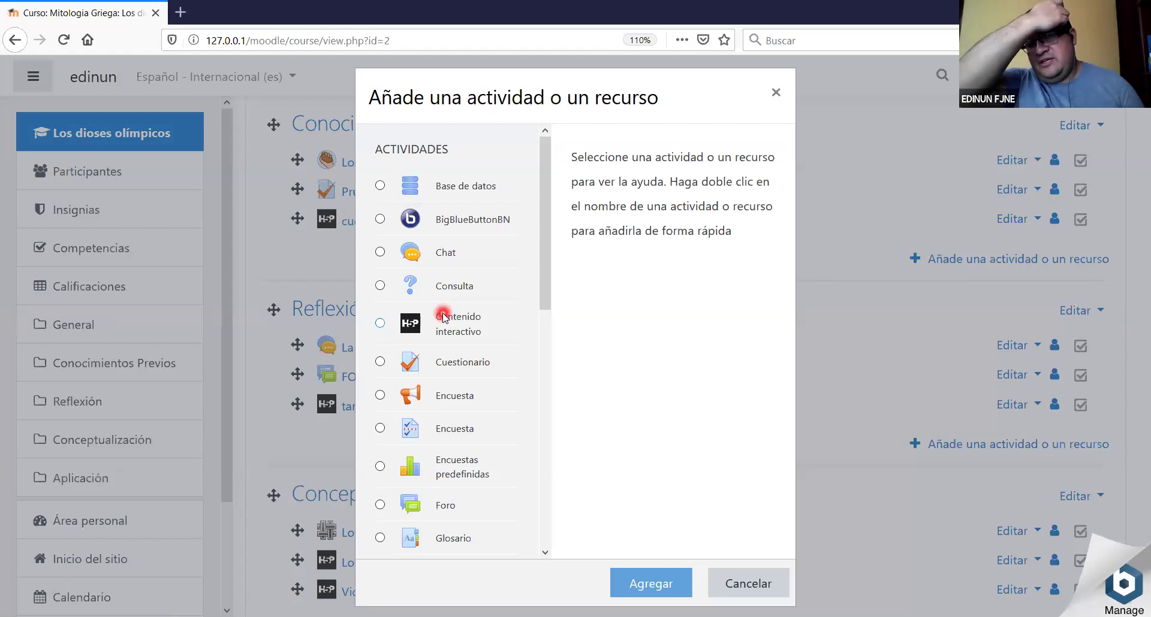
mouse_move(545, 234)
left_mouse_down()
mouse_move(545, 244)
mouse_move(538, 226)
left_mouse_up()
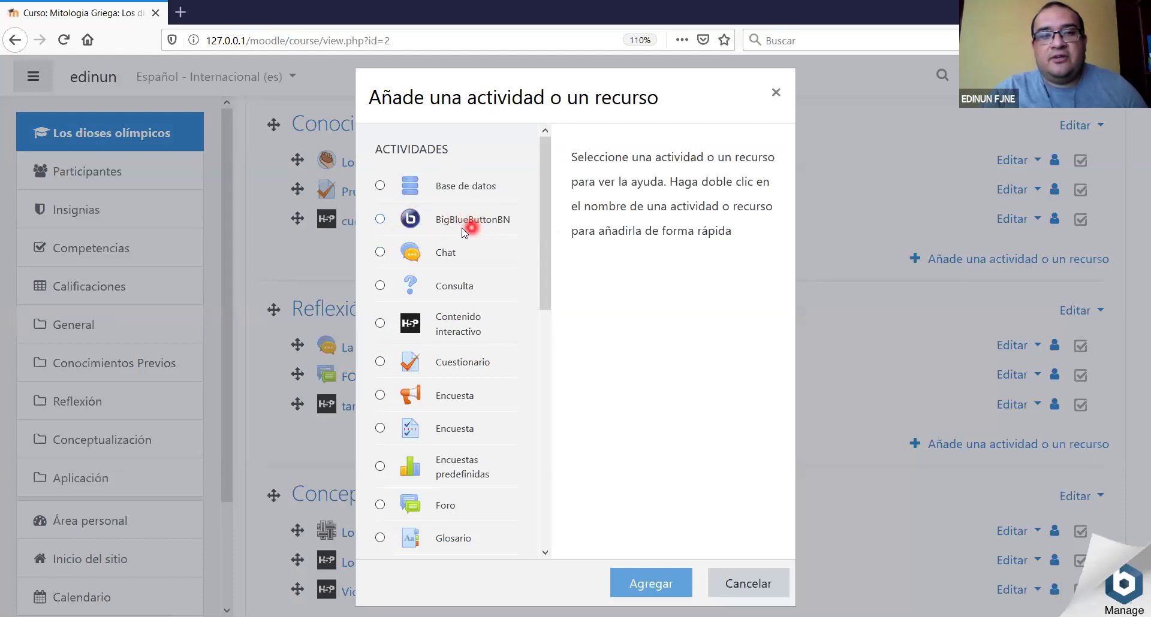
left_click(381, 220)
left_click(545, 467)
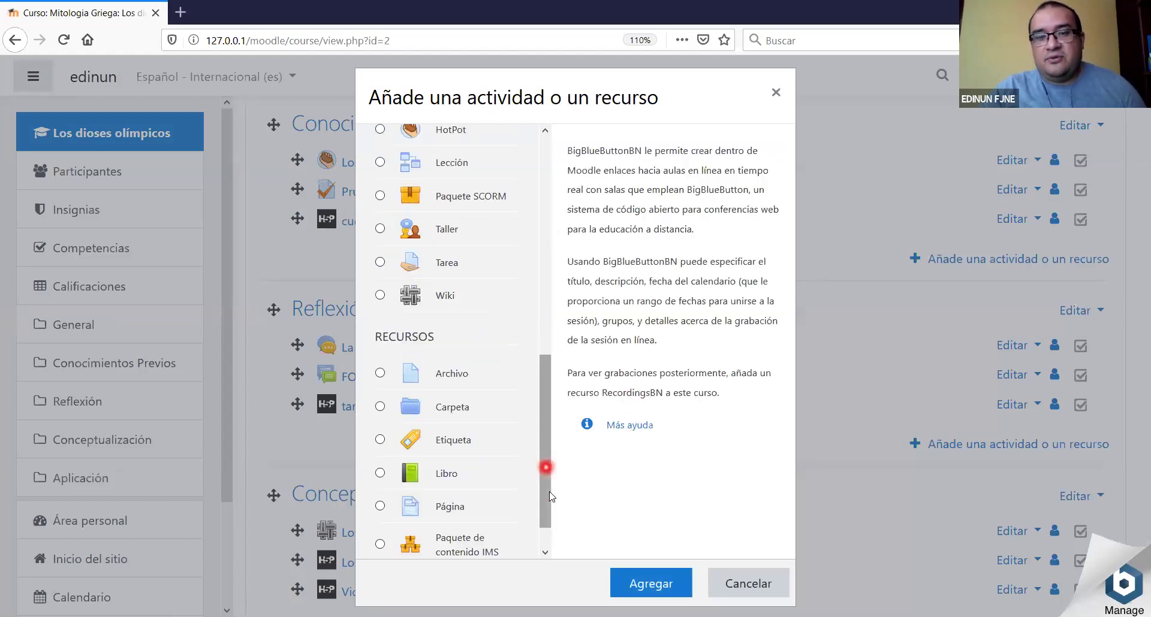
left_click(659, 580)
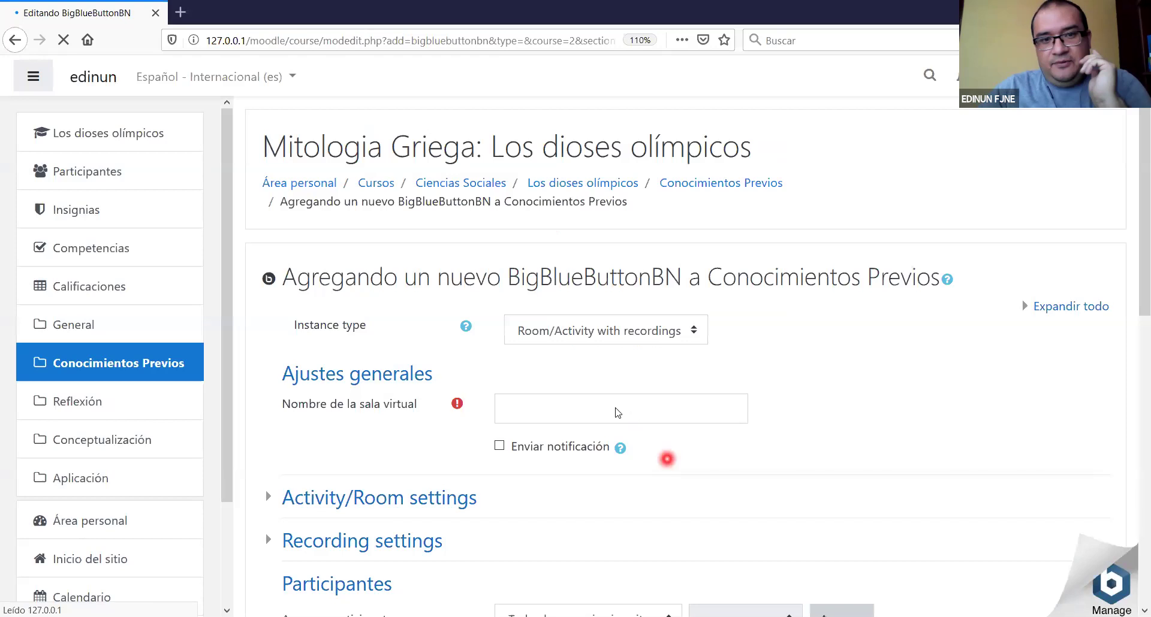
Examine the instance types offered for the new BigBlueButtonBN activity without changing the selection.
scroll(839, 343, "down", 2)
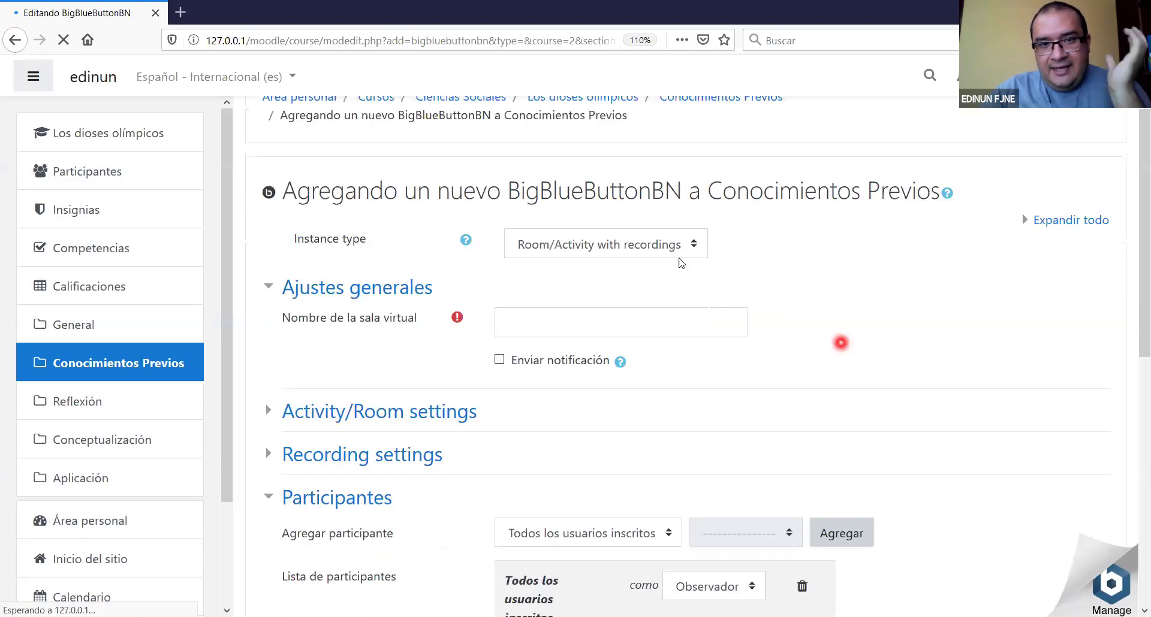
left_click(694, 245)
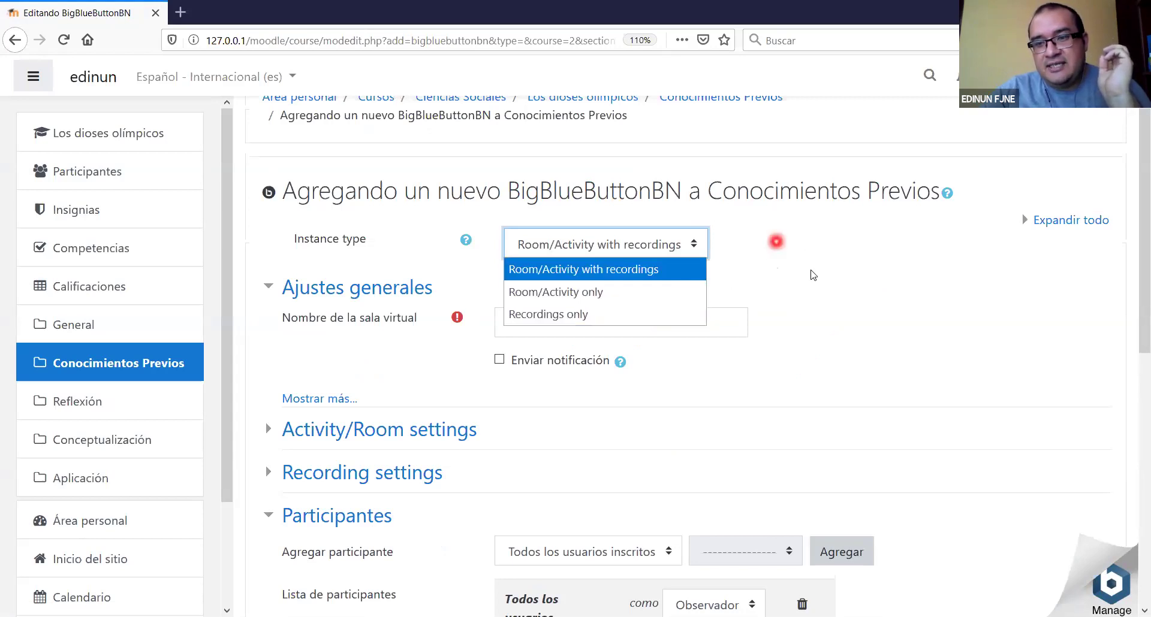
left_click(720, 277)
scroll(703, 274, "down", 1)
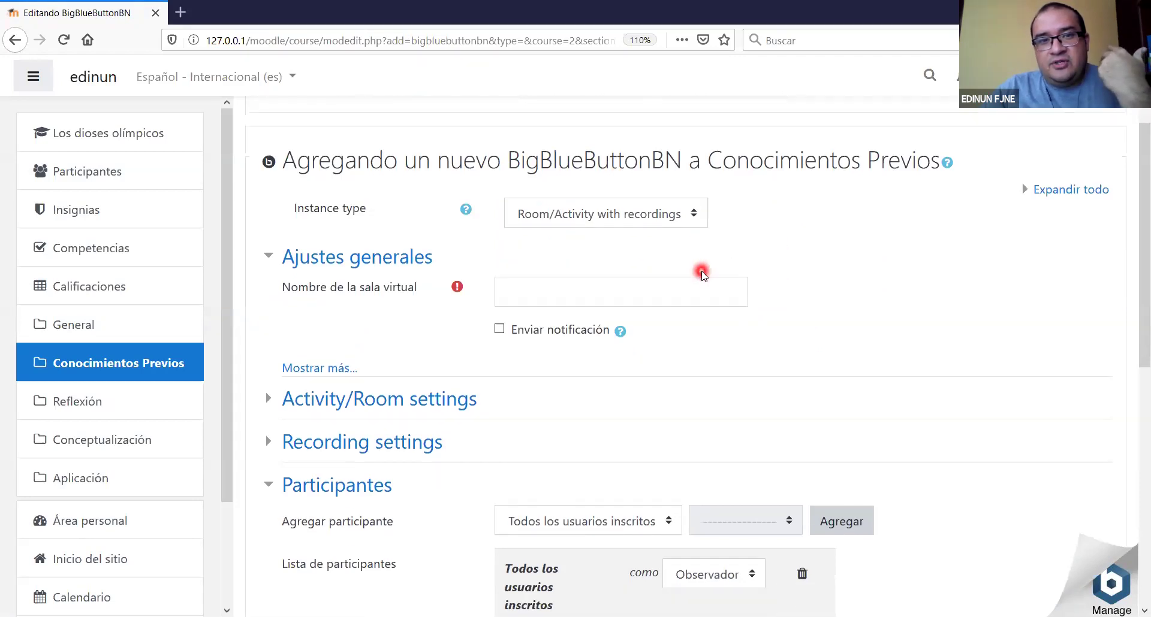
scroll(699, 267, "down", 2)
Try the instance type Room/Activity only and return it to Room/Activity with recordings.
left_click(692, 159)
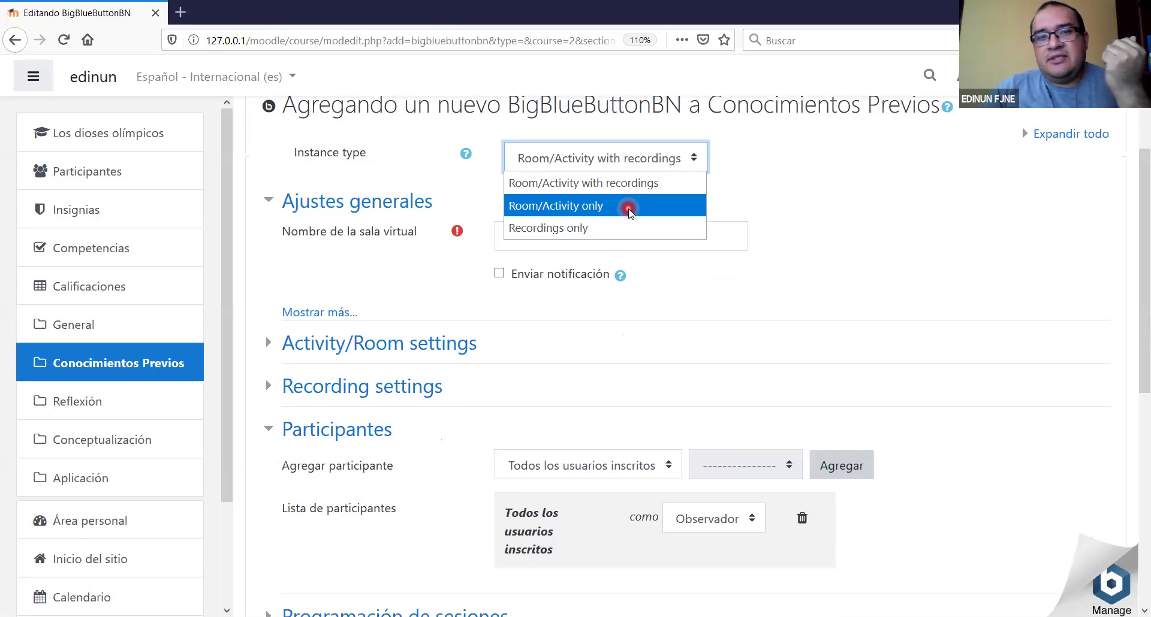
left_click(629, 210)
left_click(693, 159)
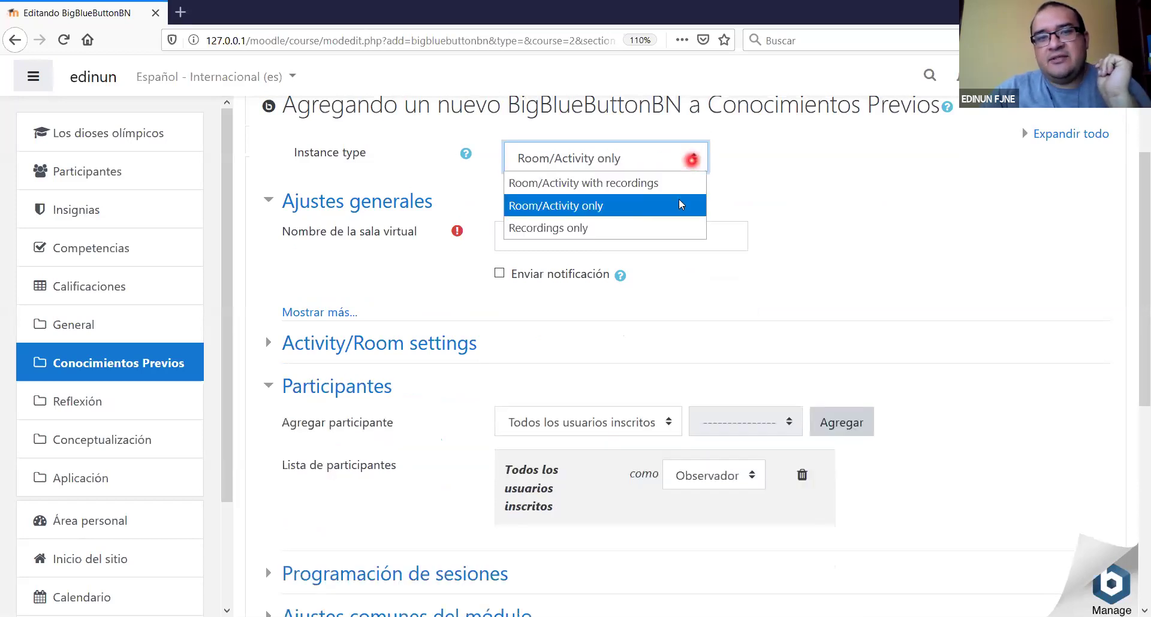
left_click(637, 184)
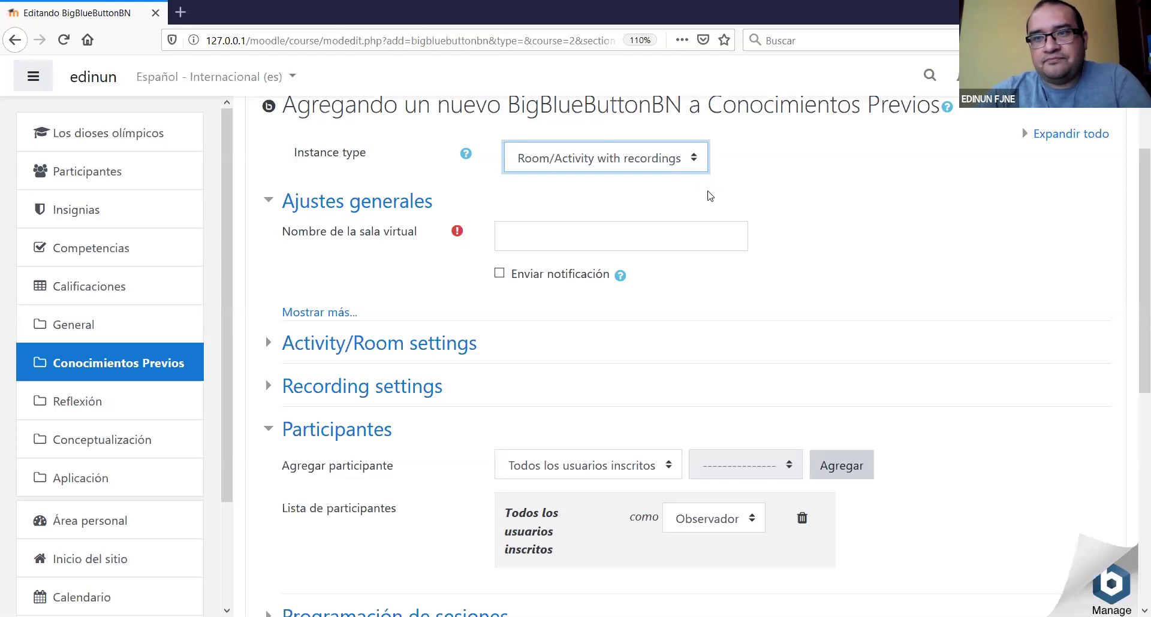
left_click(774, 231)
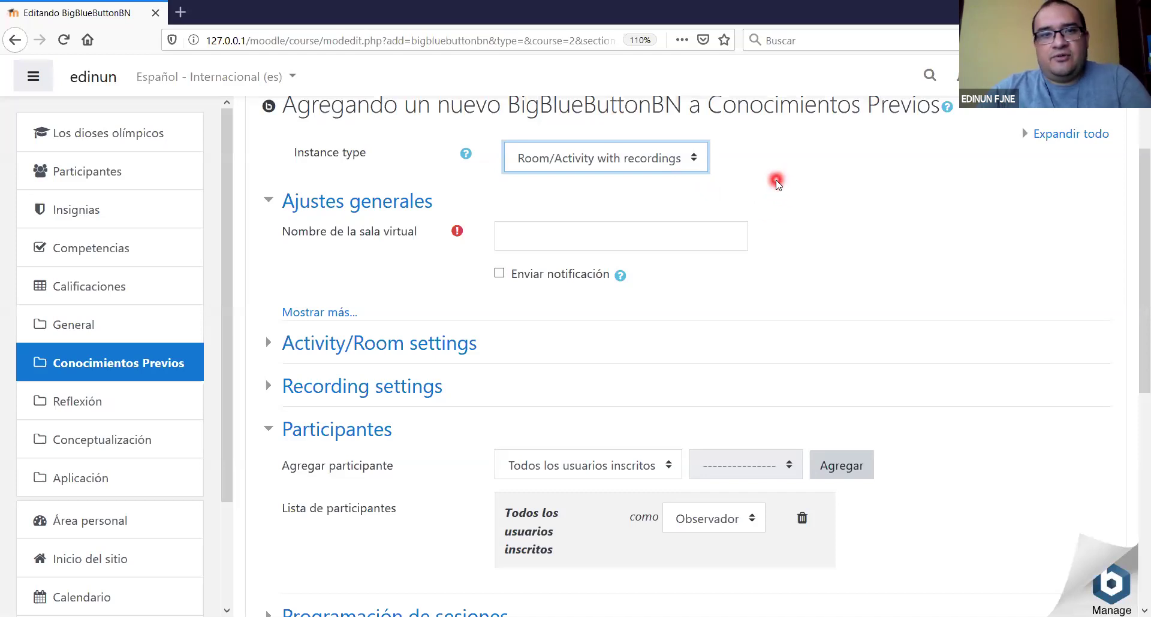
left_click(693, 159)
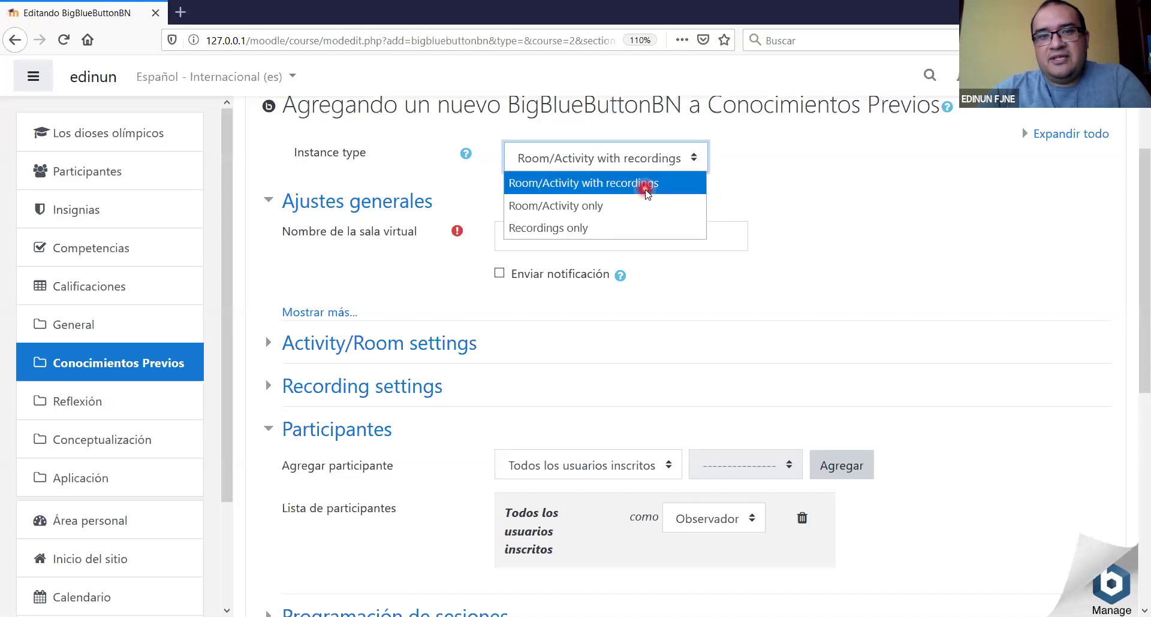
left_click(645, 187)
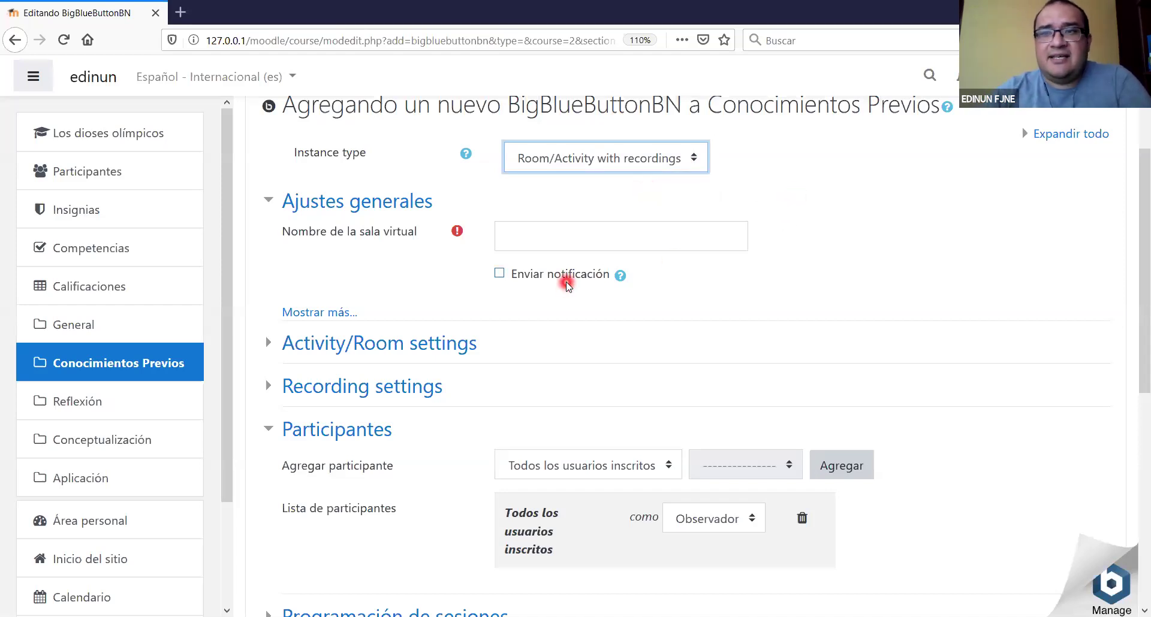
Name the virtual room "Clases de CCNN", leaving its notification option off.
left_click(589, 237)
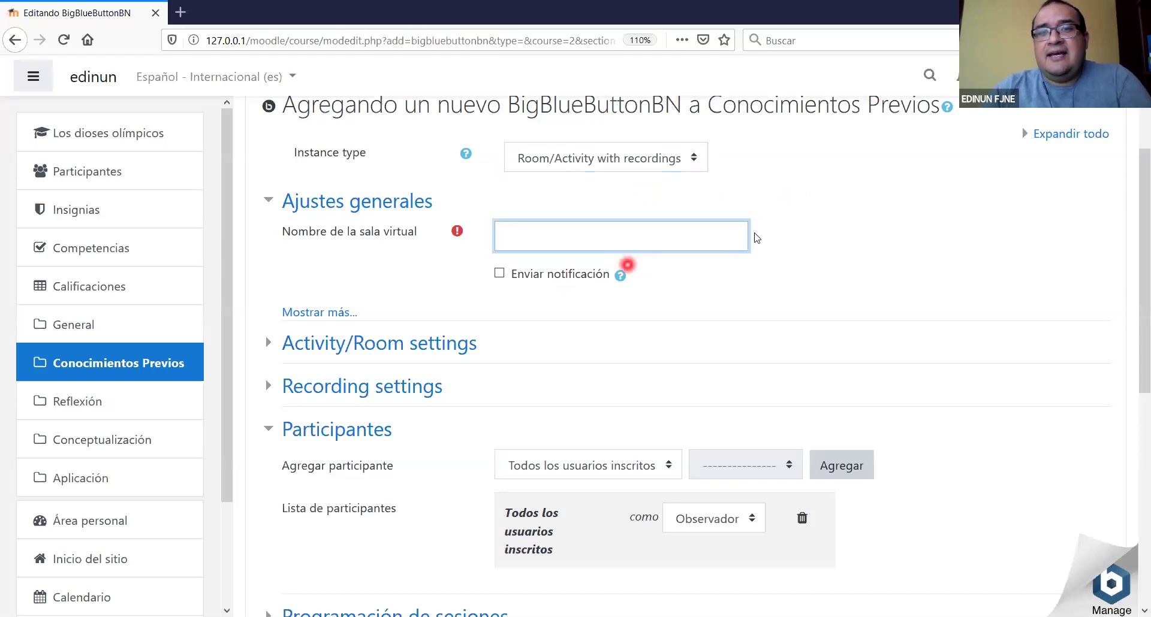
left_click(797, 236)
left_click(596, 240)
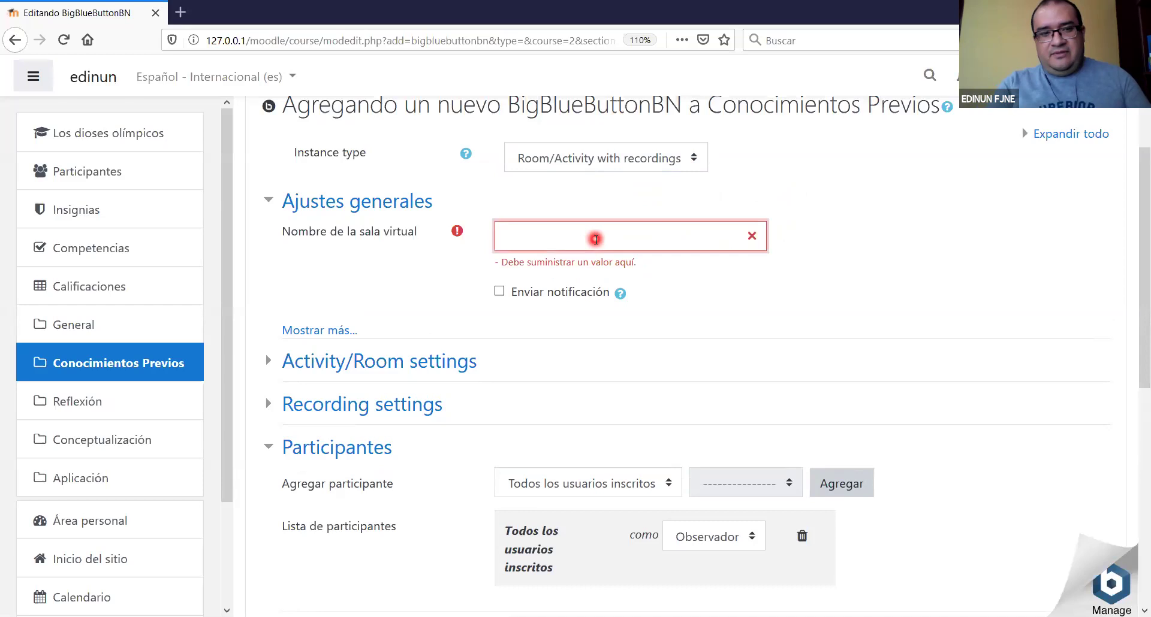
type("Cl")
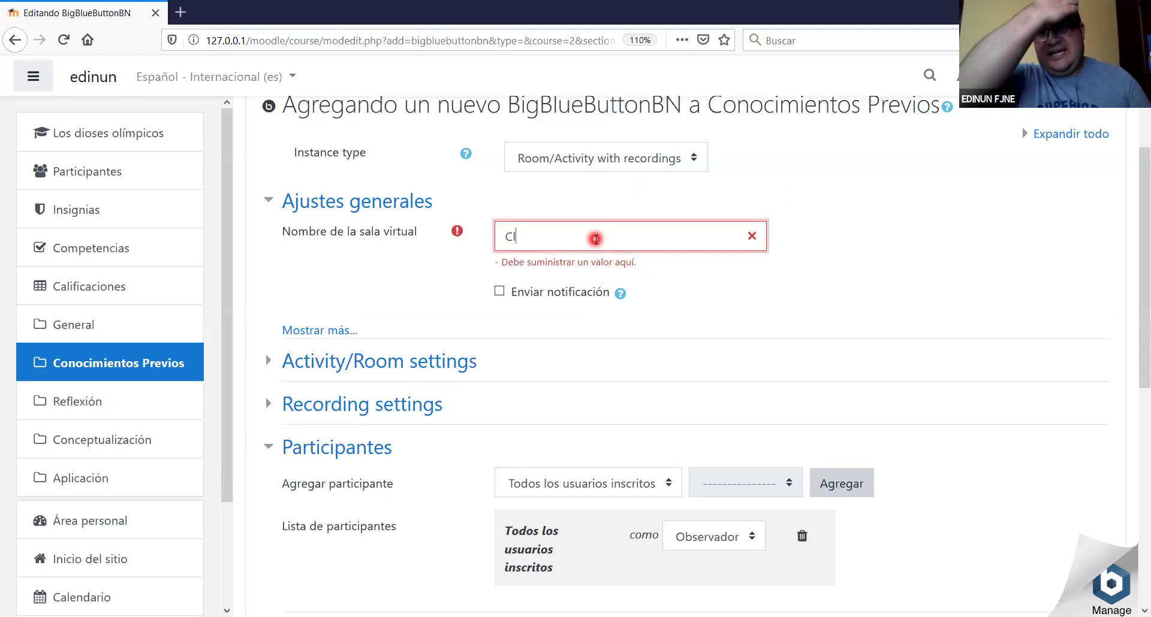
type("ases d")
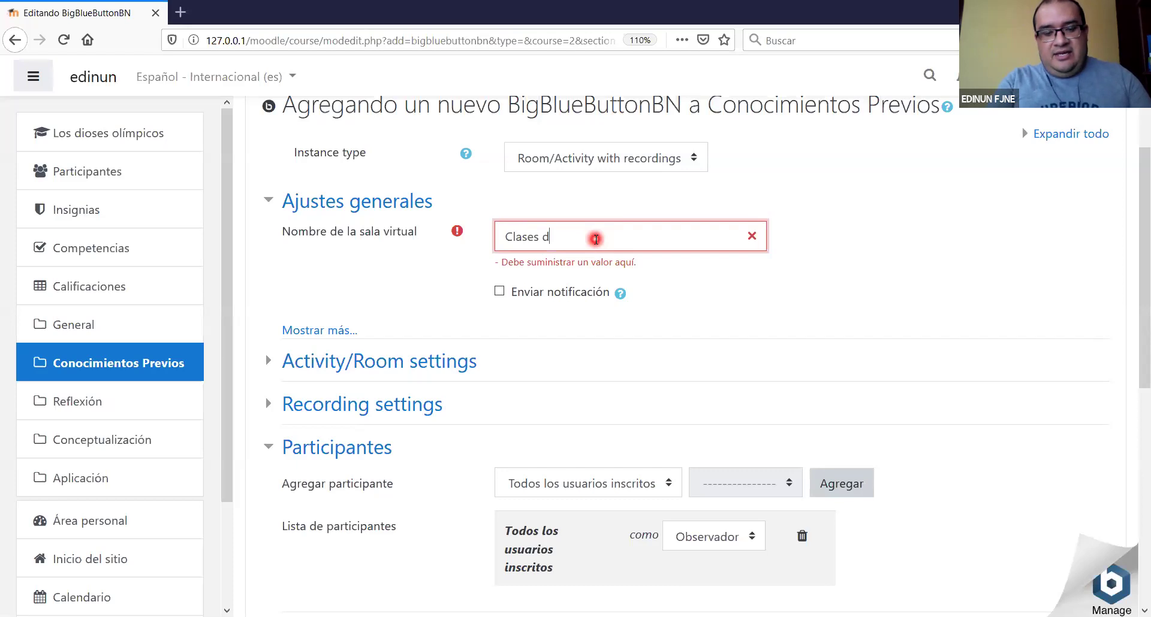
type("e")
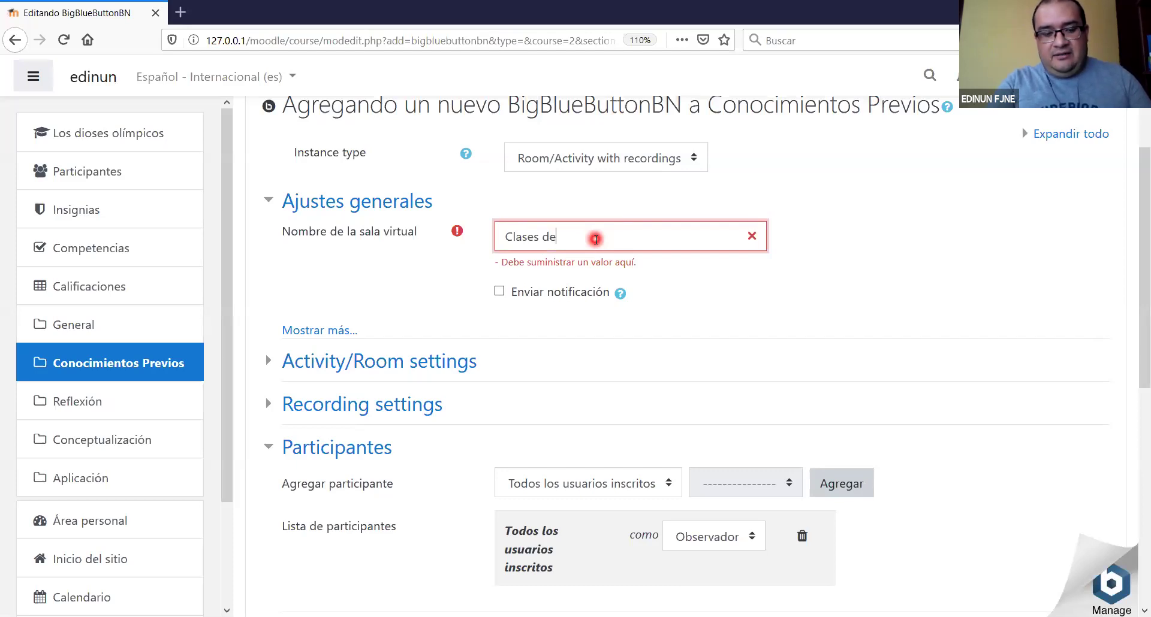
type(" CCNN")
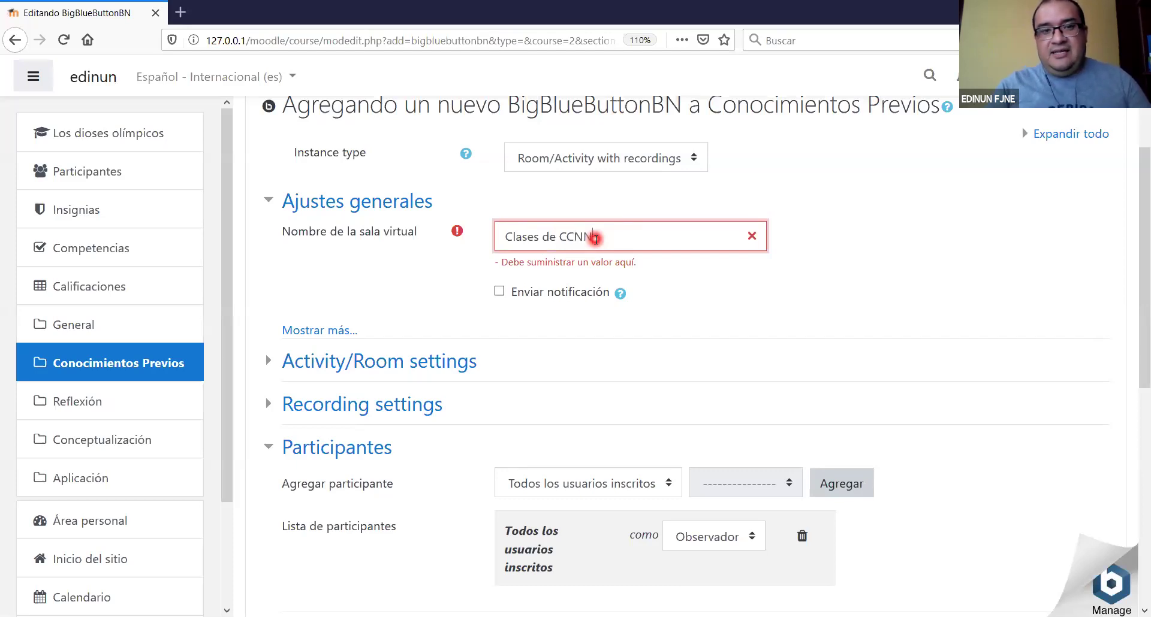
left_click(532, 275)
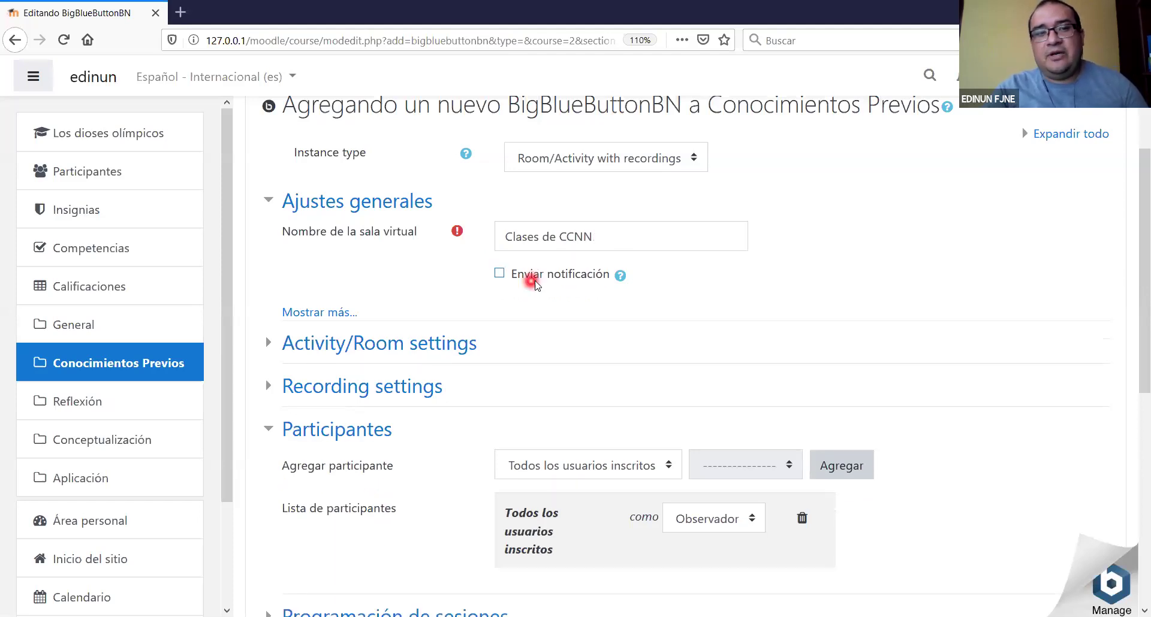
scroll(519, 285, "down", 3)
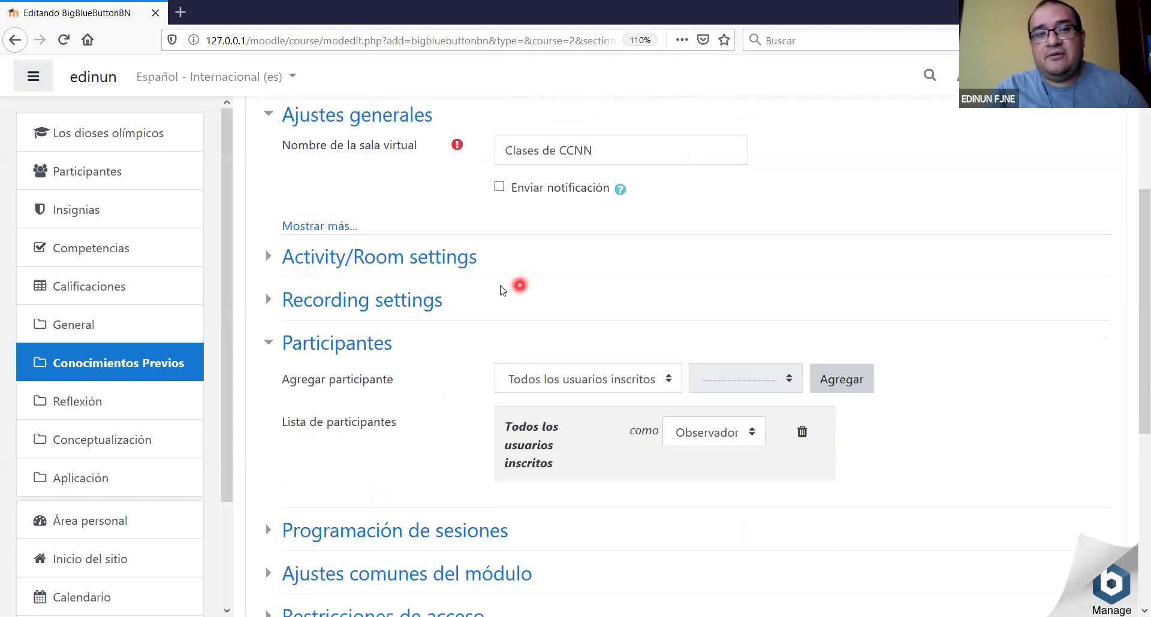
In the Activity/Room settings, enter the welcome message "Bienvenidos chicos a nuestra clase!".
left_click(482, 247)
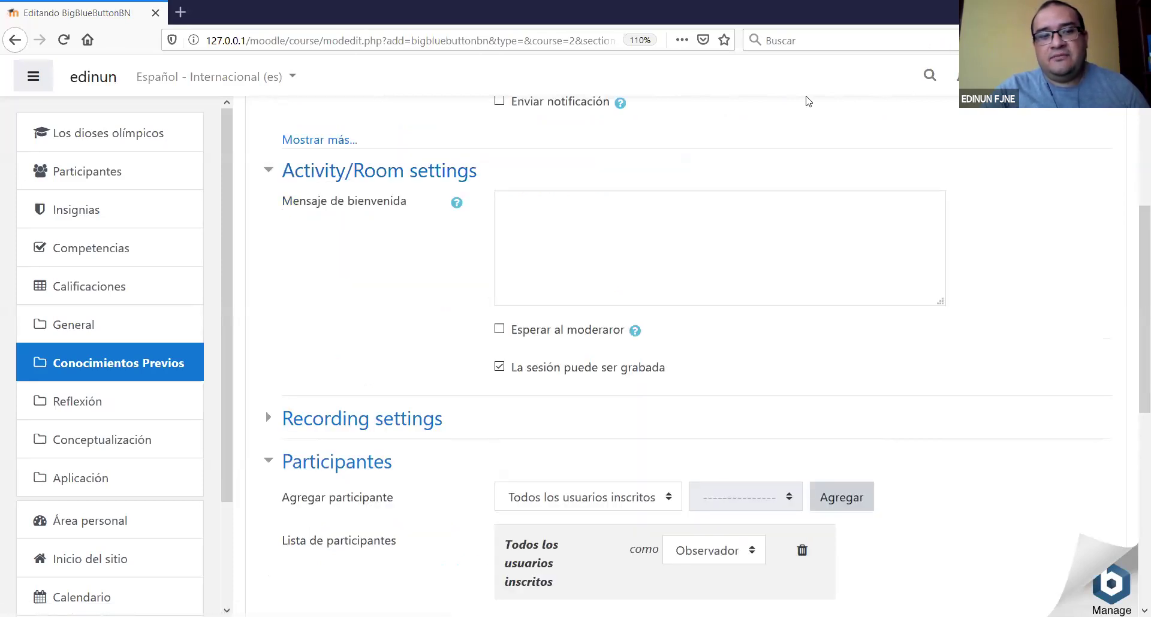
left_click(526, 219)
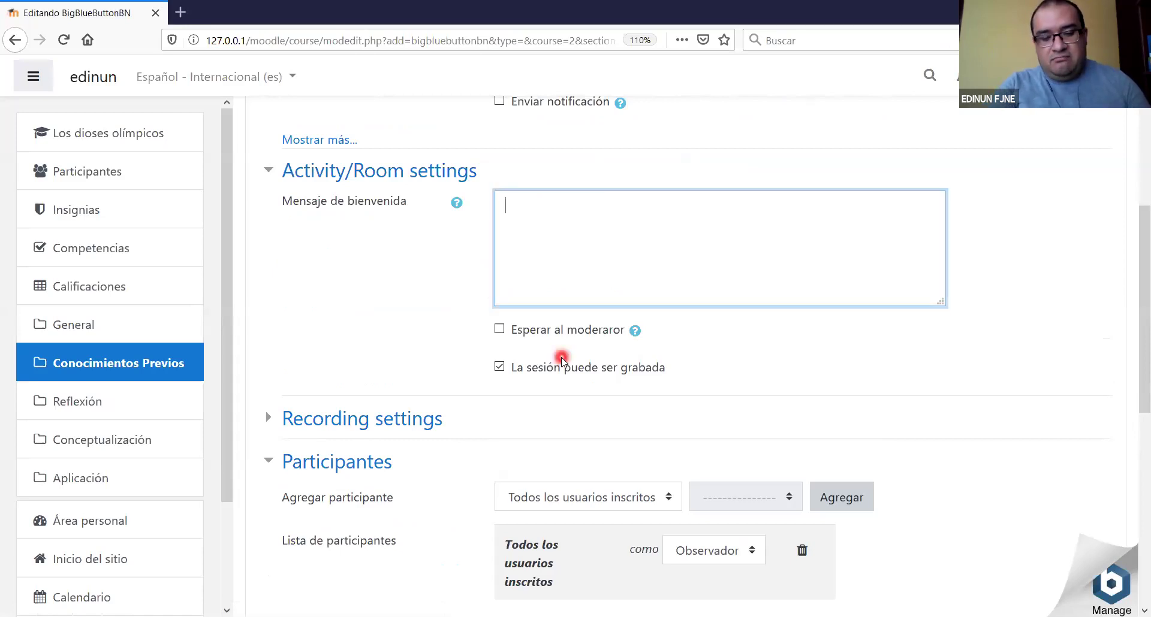
type("Bienvenidos chicos a mi")
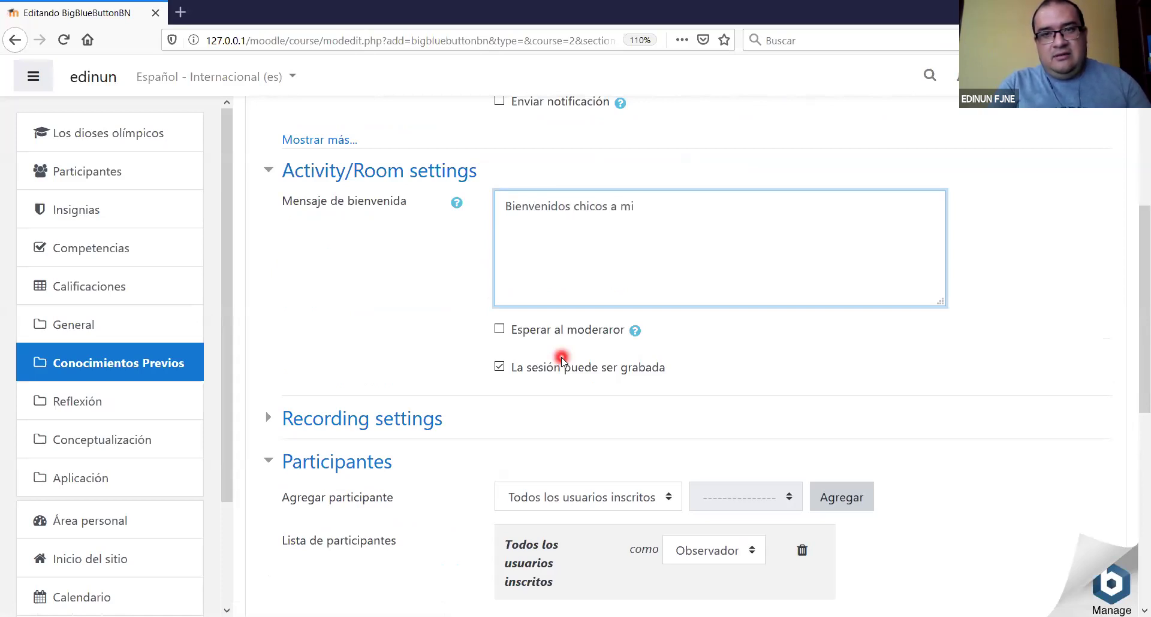
key("BackSpace")
key("BackSpace")
type("nuestra cal")
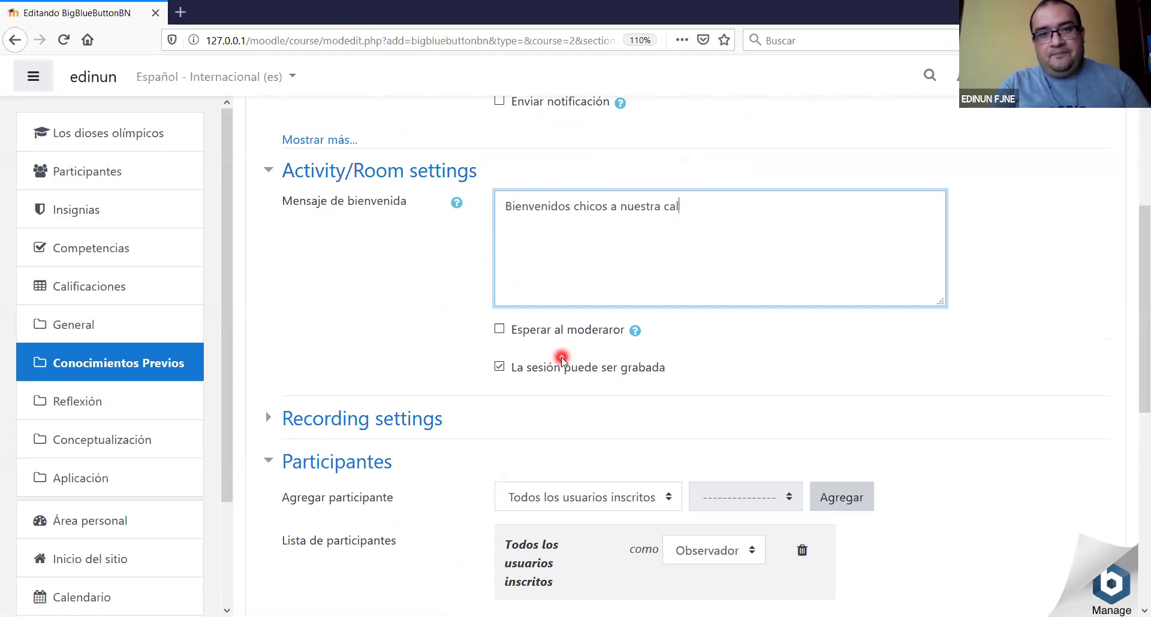
type("aase!")
Enable "Esperar al moderaror", check its help text, and keep "La sesión puede ser grabada" enabled.
scroll(599, 353, "down", 1)
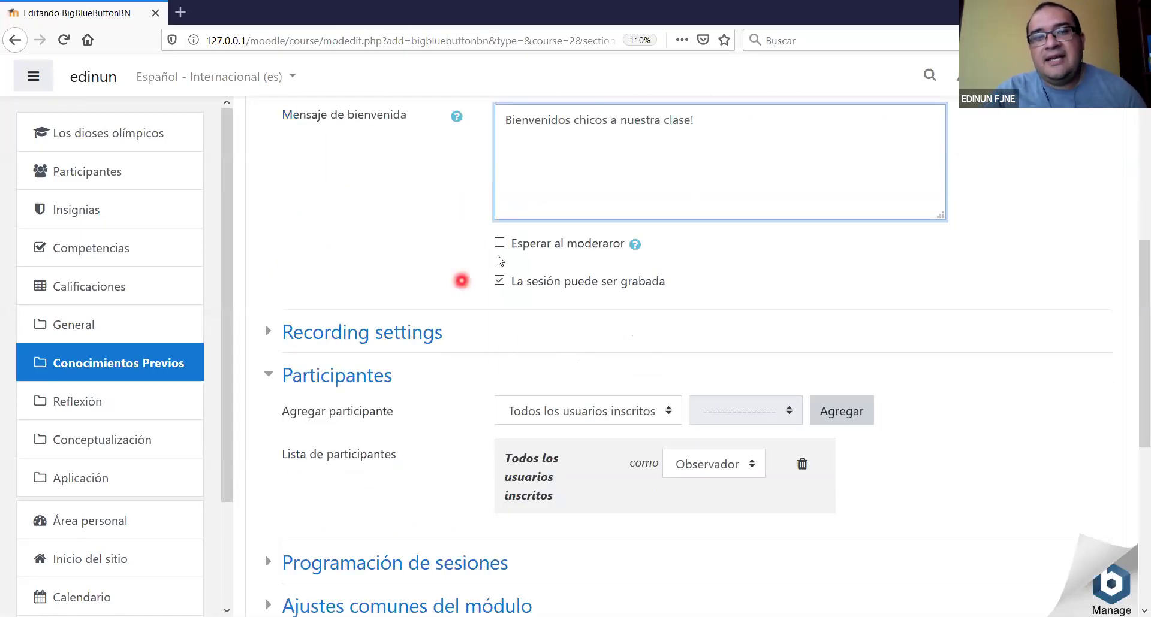
left_click(500, 243)
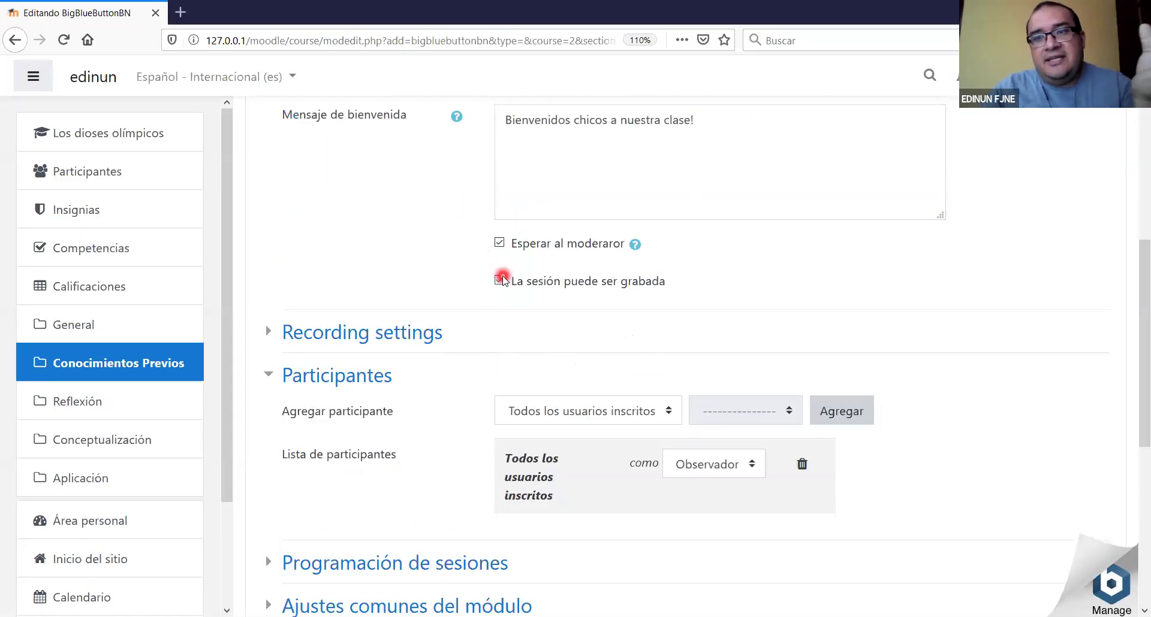
left_click(499, 282)
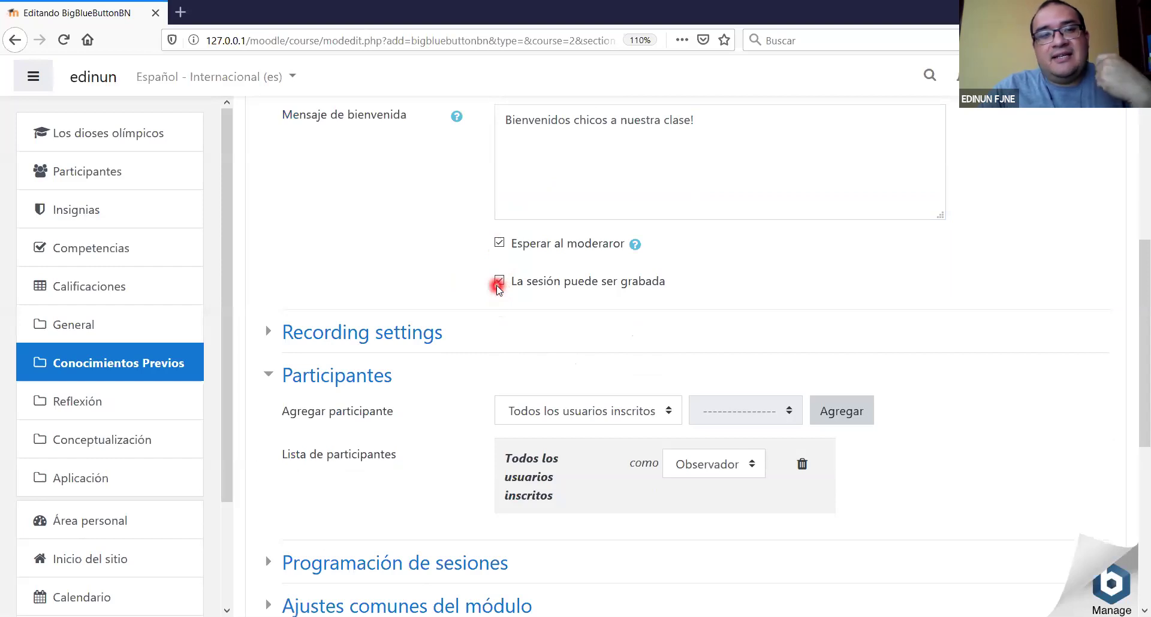
left_click(499, 244)
left_click(640, 265)
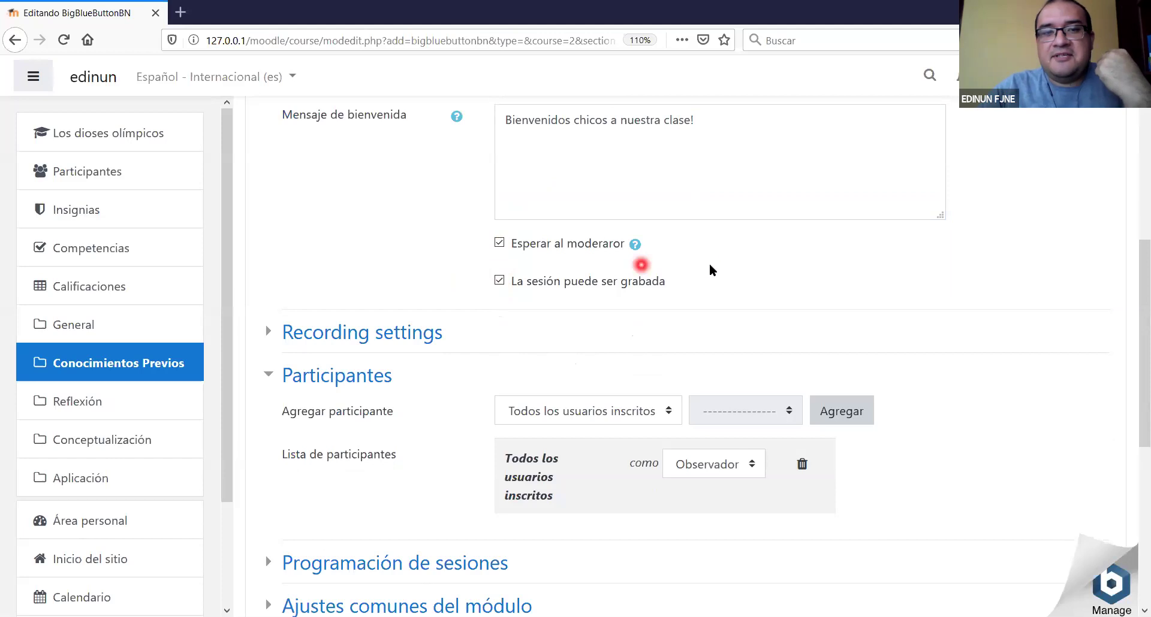
left_click(683, 264)
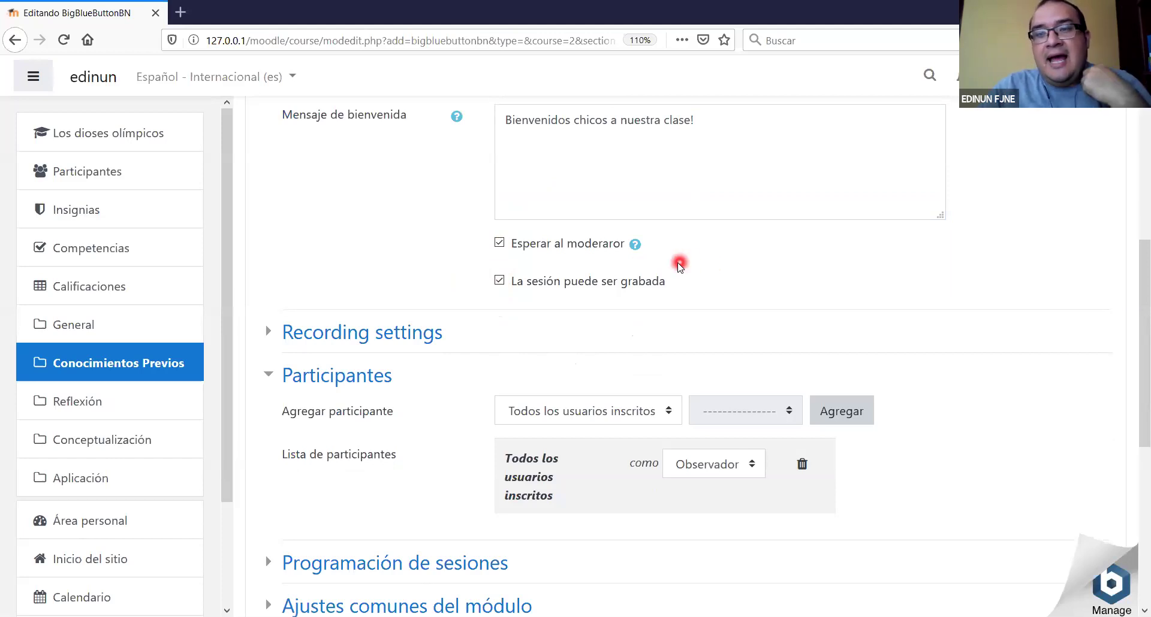
left_click(636, 246)
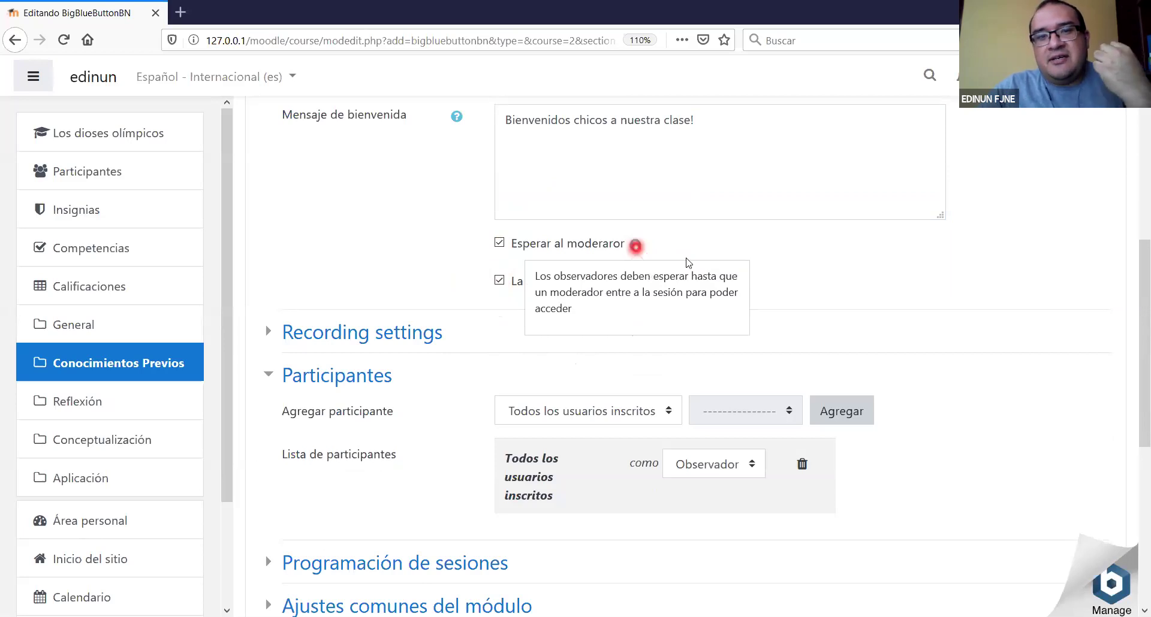
left_click(763, 252)
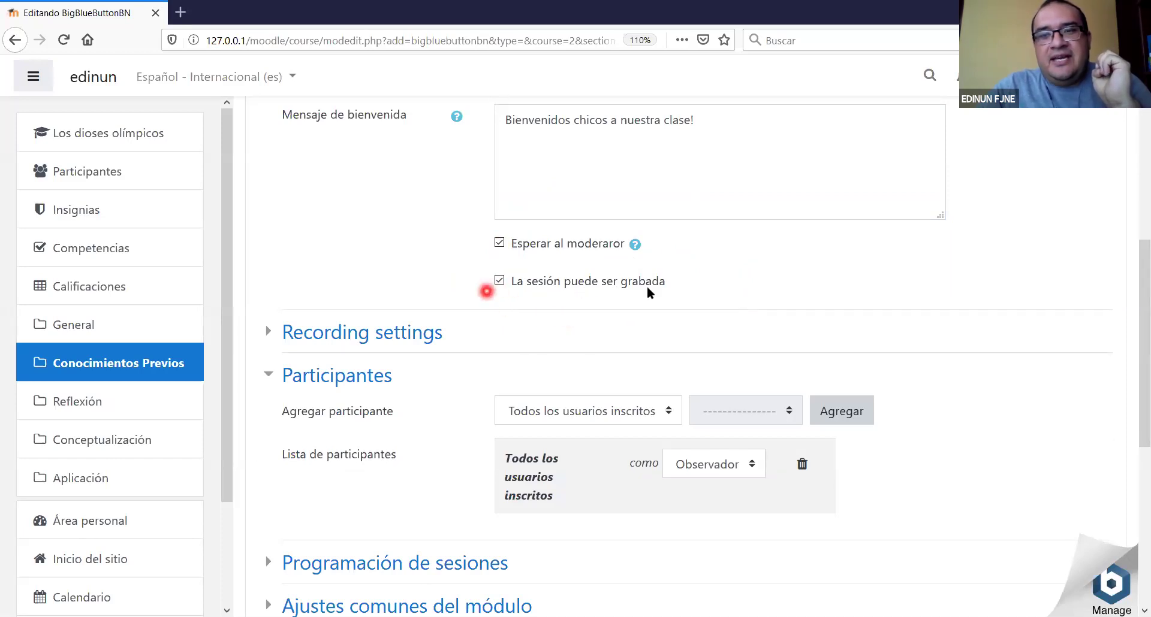
left_click(499, 281)
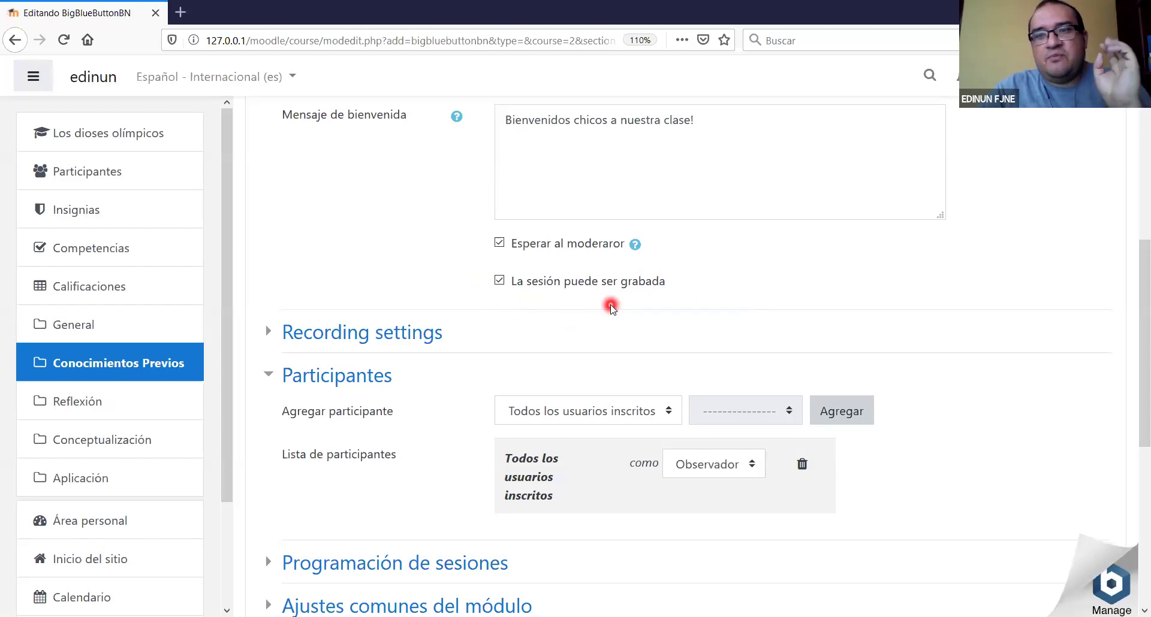
Examine the Recording settings and Participantes sections of the activity form.
scroll(687, 252, "down", 2)
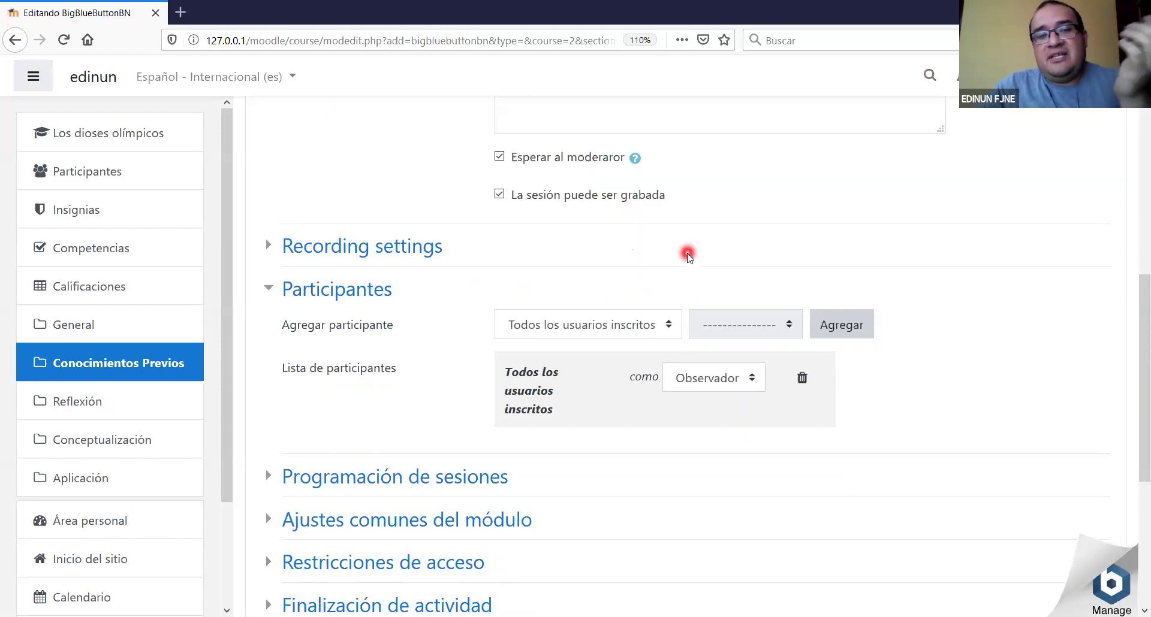
scroll(687, 255, "down", 2)
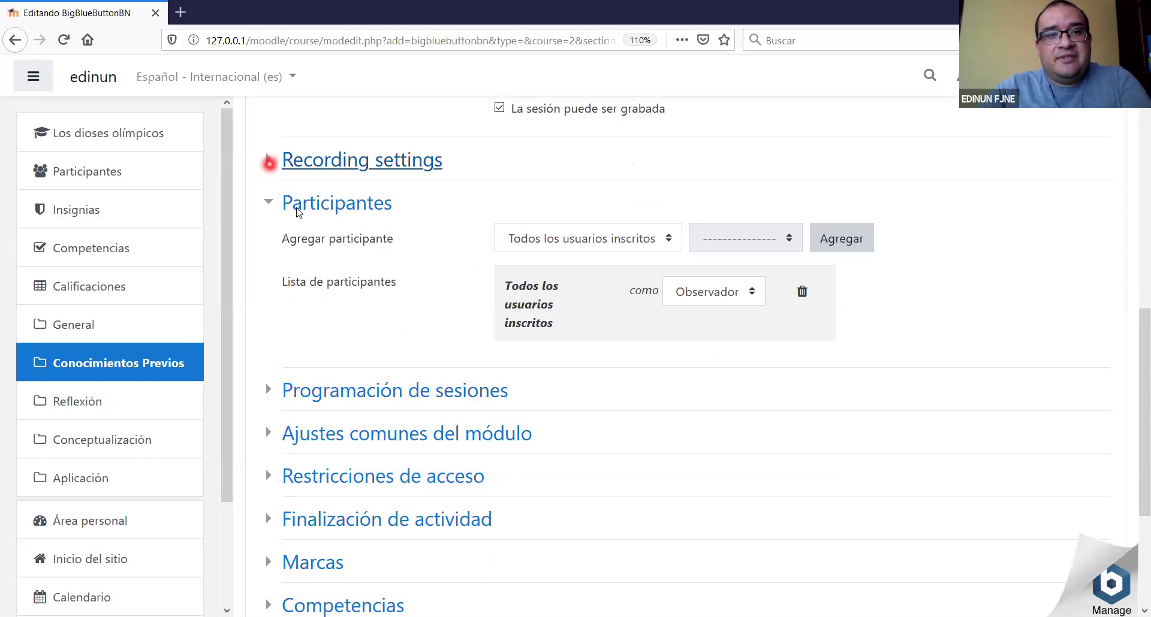
left_click(270, 161)
left_click(269, 159)
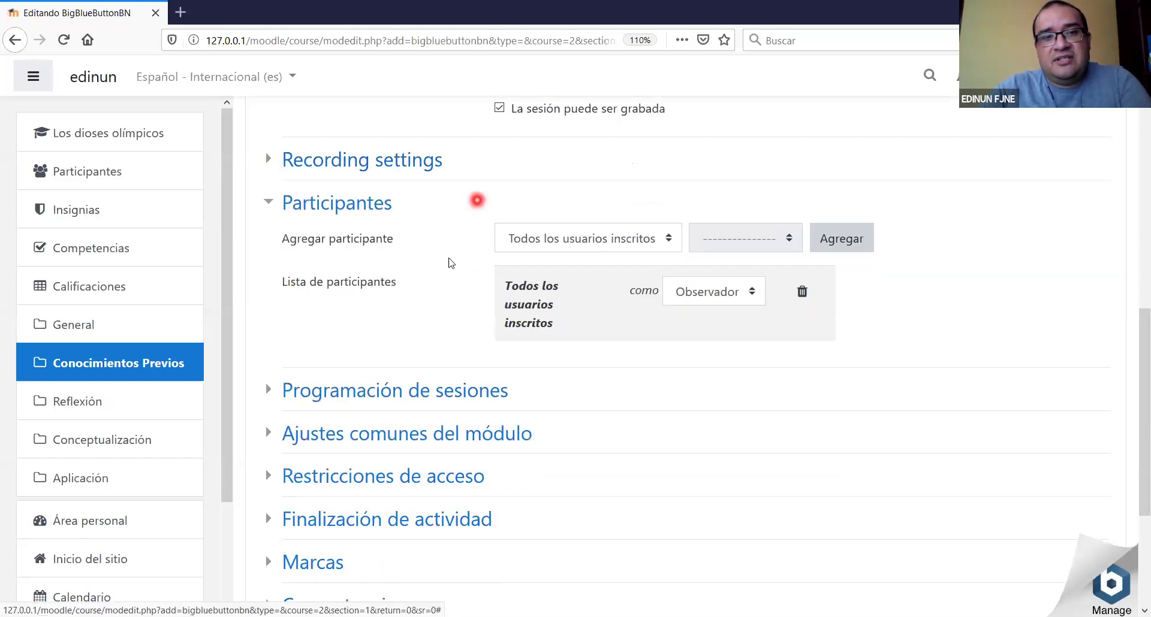
scroll(450, 264, "down", 2)
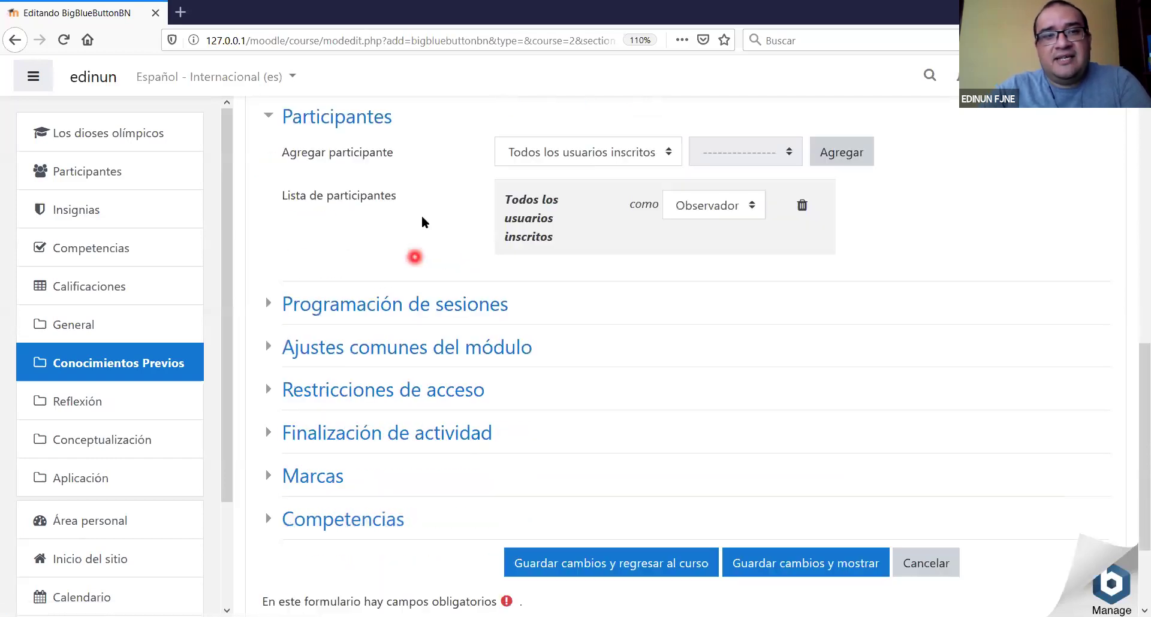
left_click(270, 120)
left_click(272, 120)
scroll(606, 341, "up", 3)
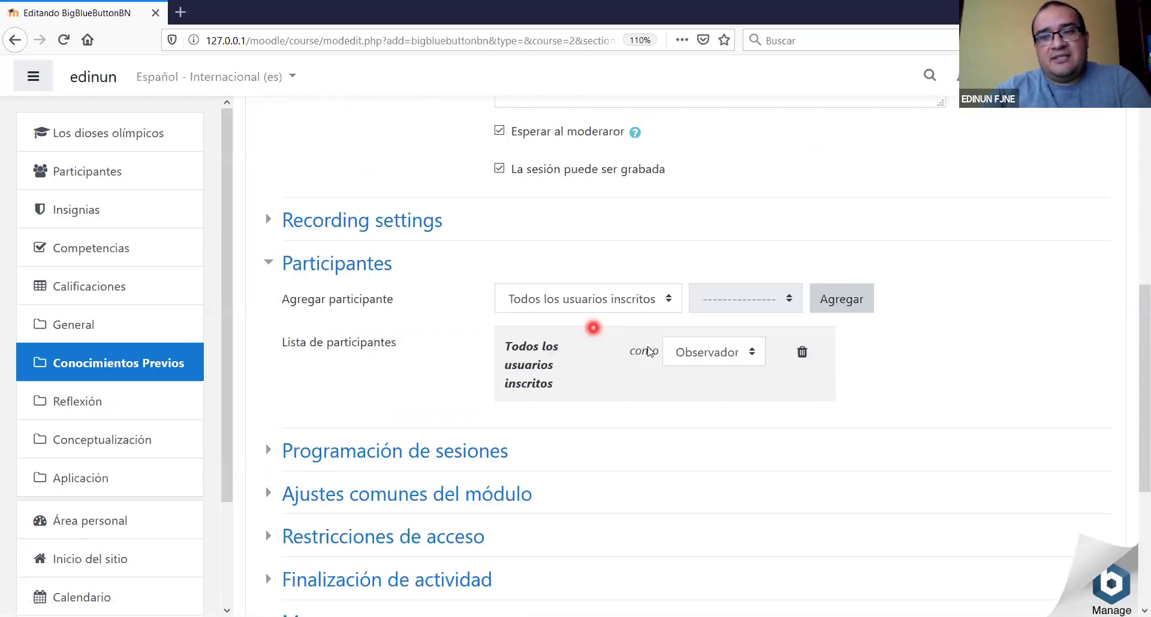
Try the participant types Usuario and Todos los usuarios inscritos, and examine the individual users offered.
scroll(648, 351, "up", 1)
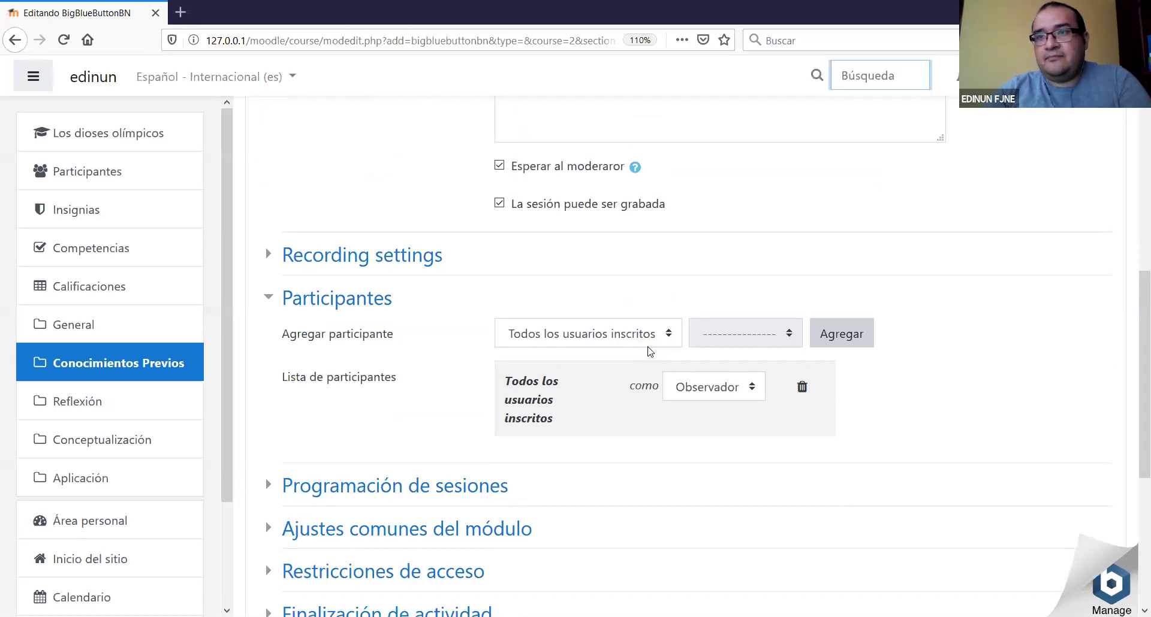
left_click(648, 347)
left_click(561, 402)
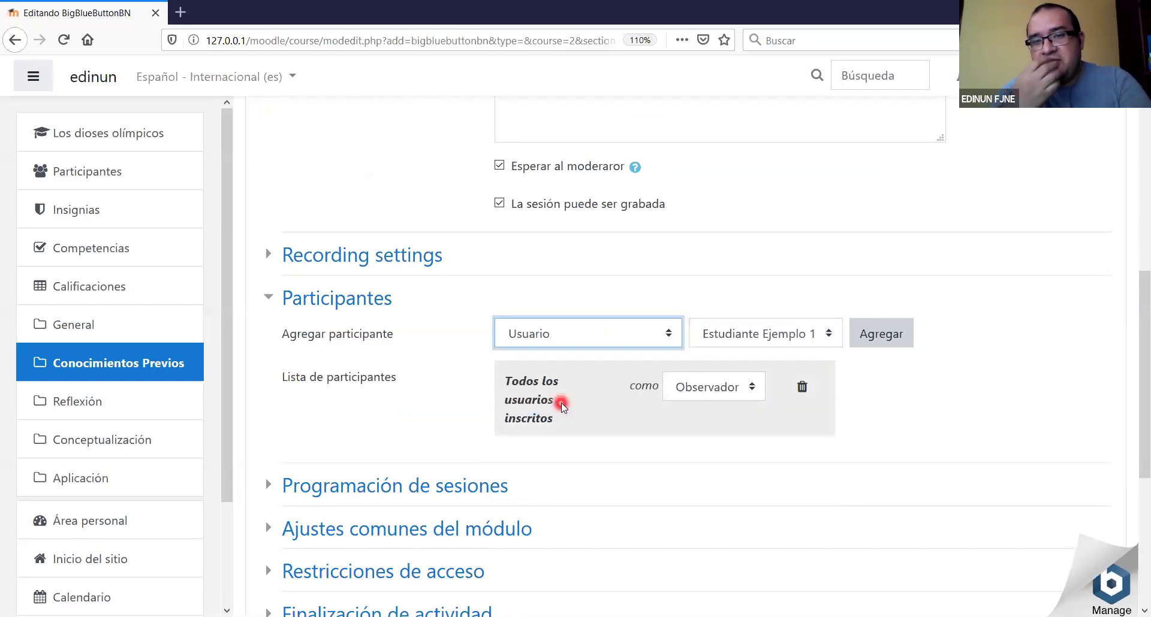
left_click(674, 334)
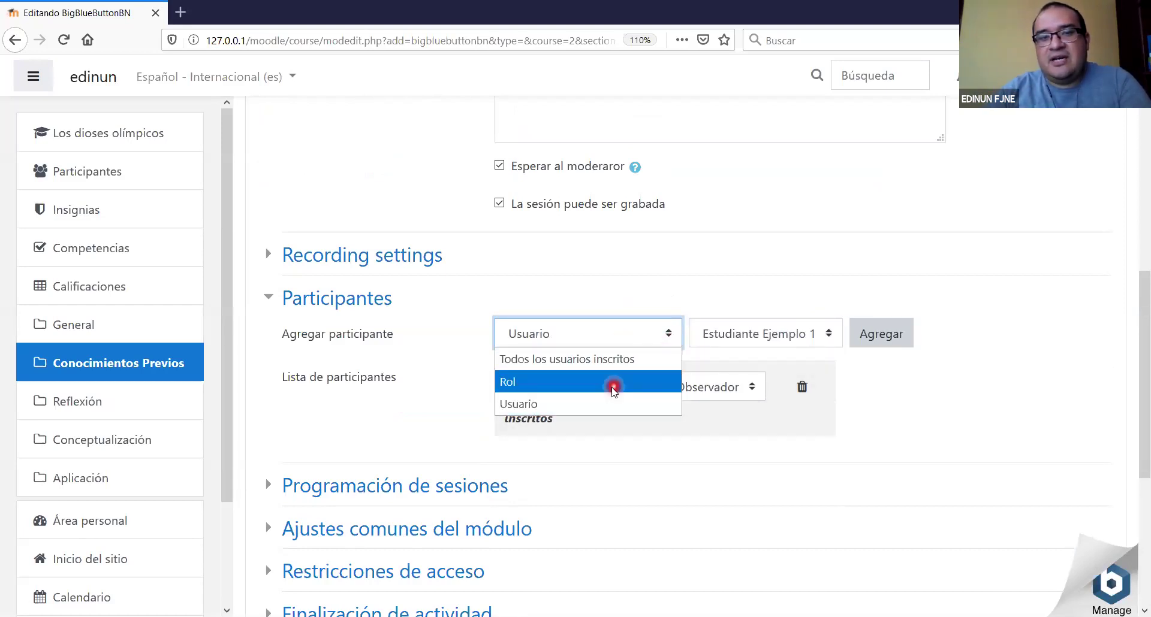
left_click(637, 359)
left_click(669, 337)
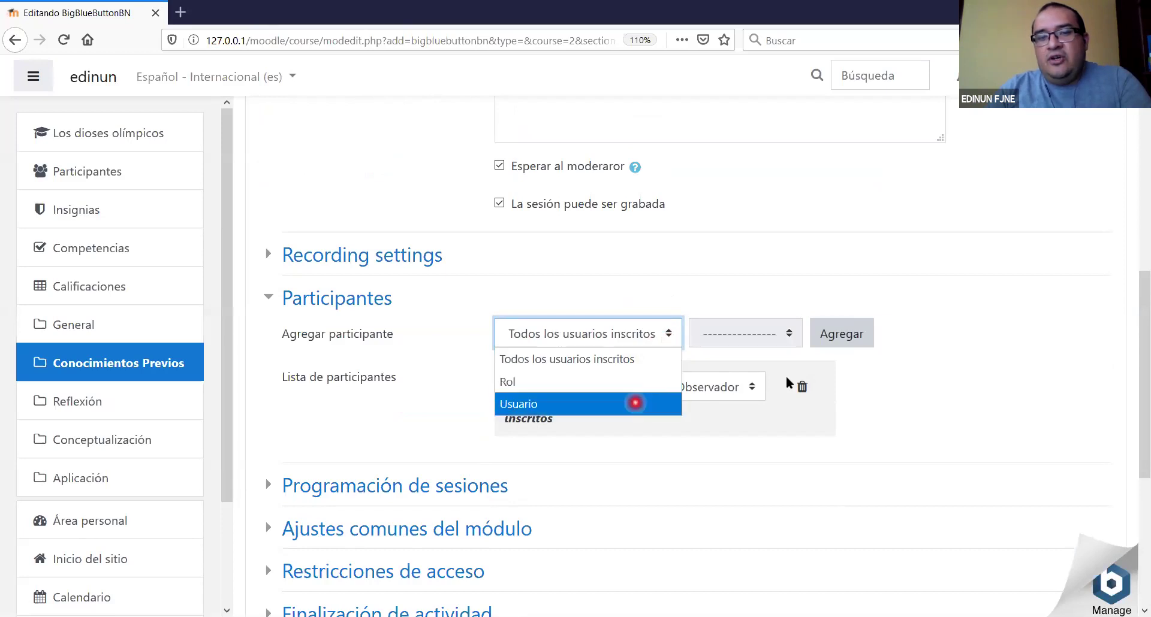
left_click(633, 403)
left_click(832, 337)
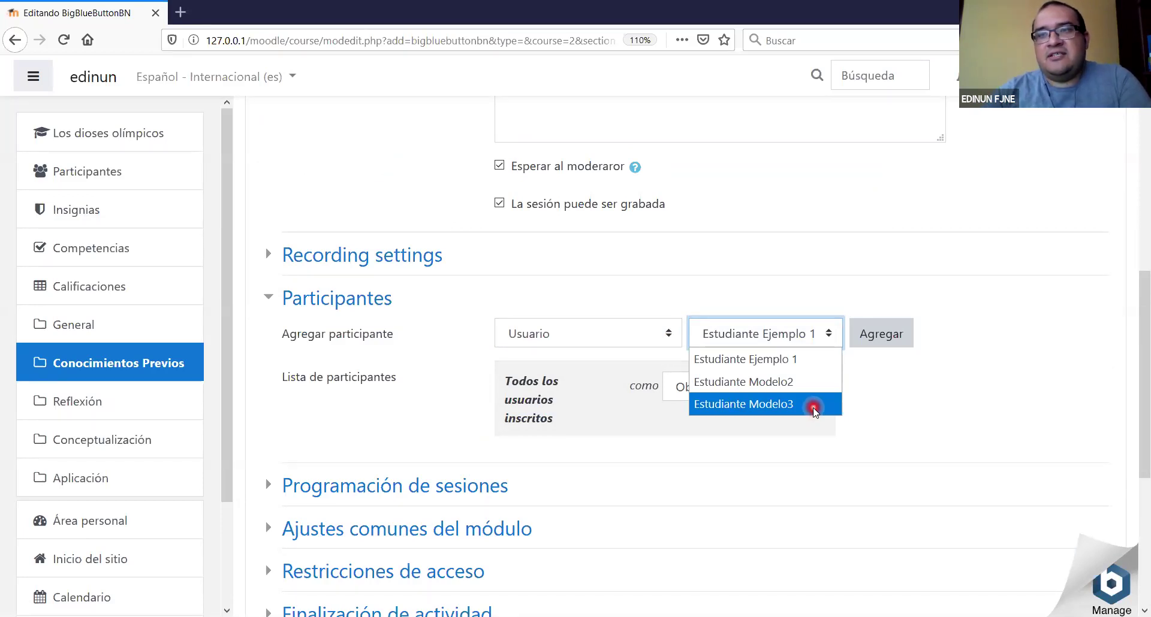
left_click(682, 154)
left_click(800, 264)
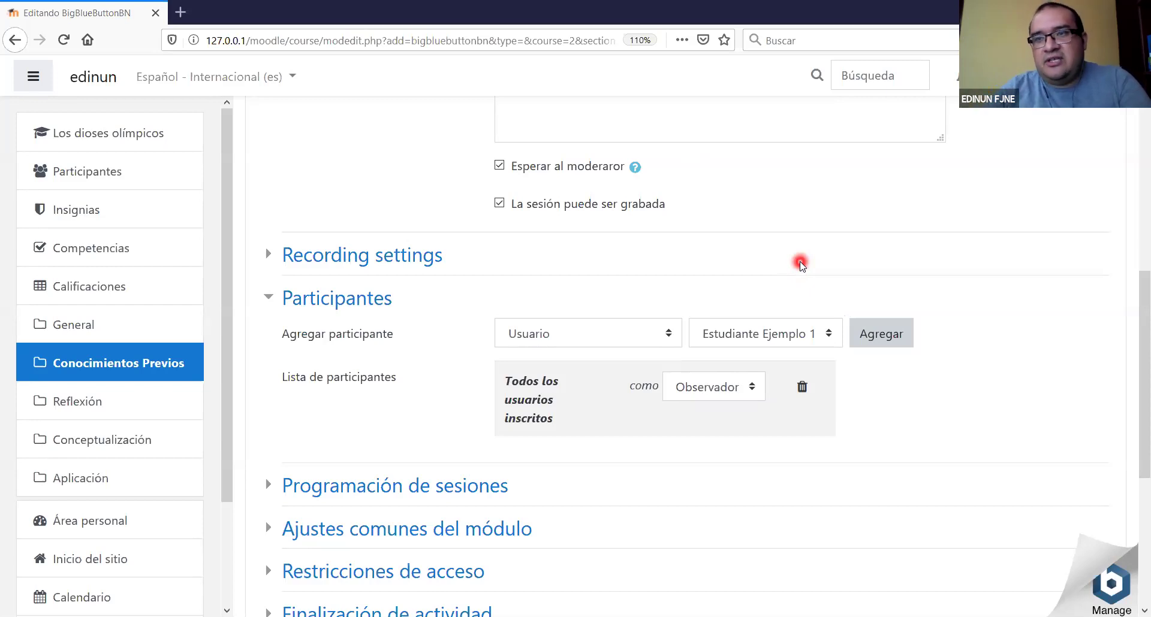
Add the first example student to the participant list as an individual Usuario entry.
left_click(670, 336)
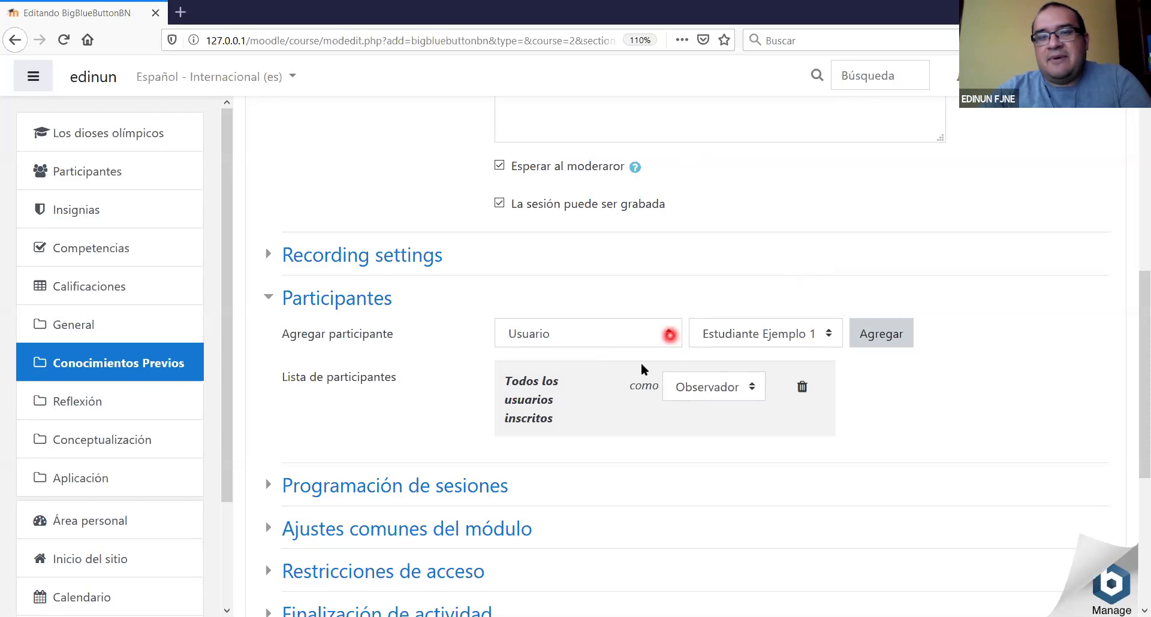
left_click(642, 360)
left_click(667, 334)
left_click(563, 403)
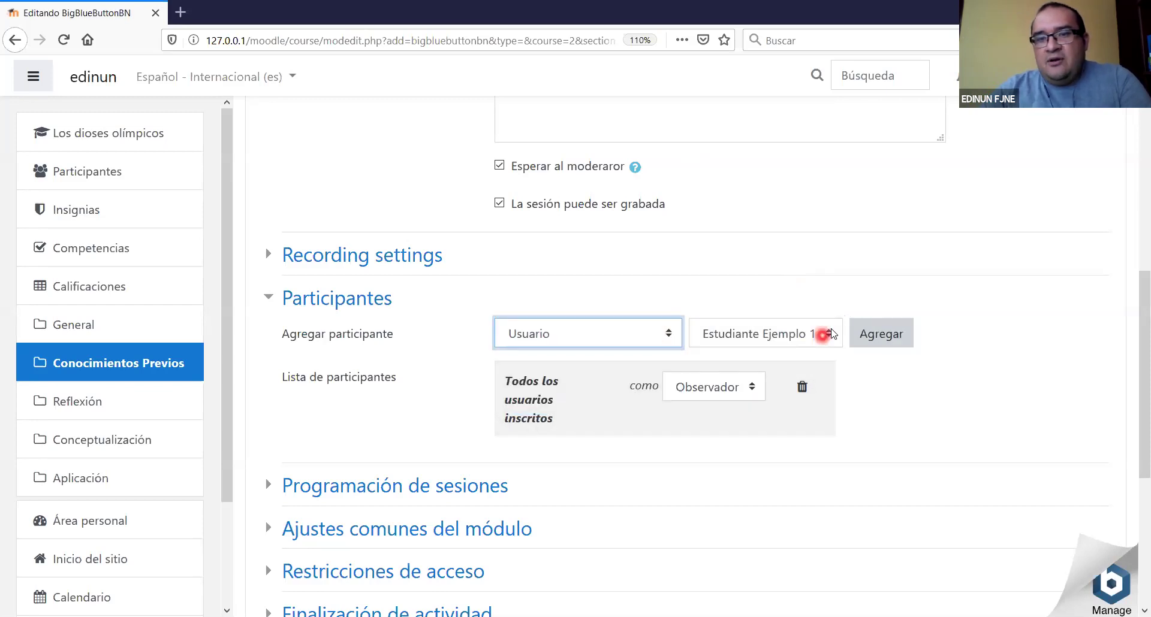
left_click(825, 334)
left_click(805, 361)
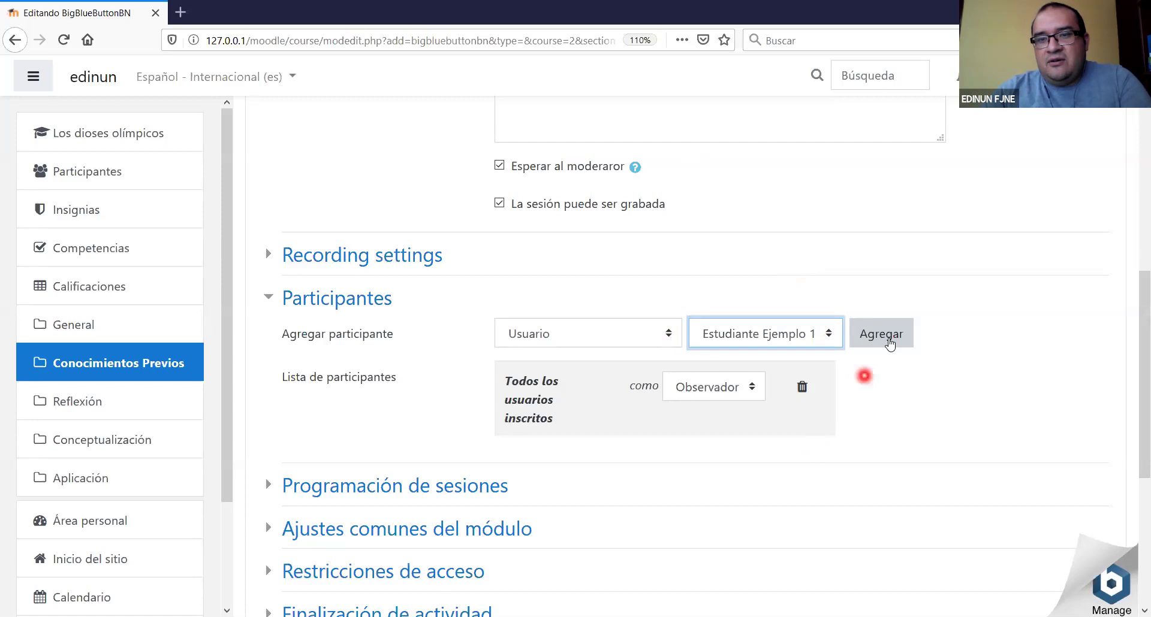
left_click(882, 334)
Add the second and third example students to the participant list as individual users.
left_click(829, 333)
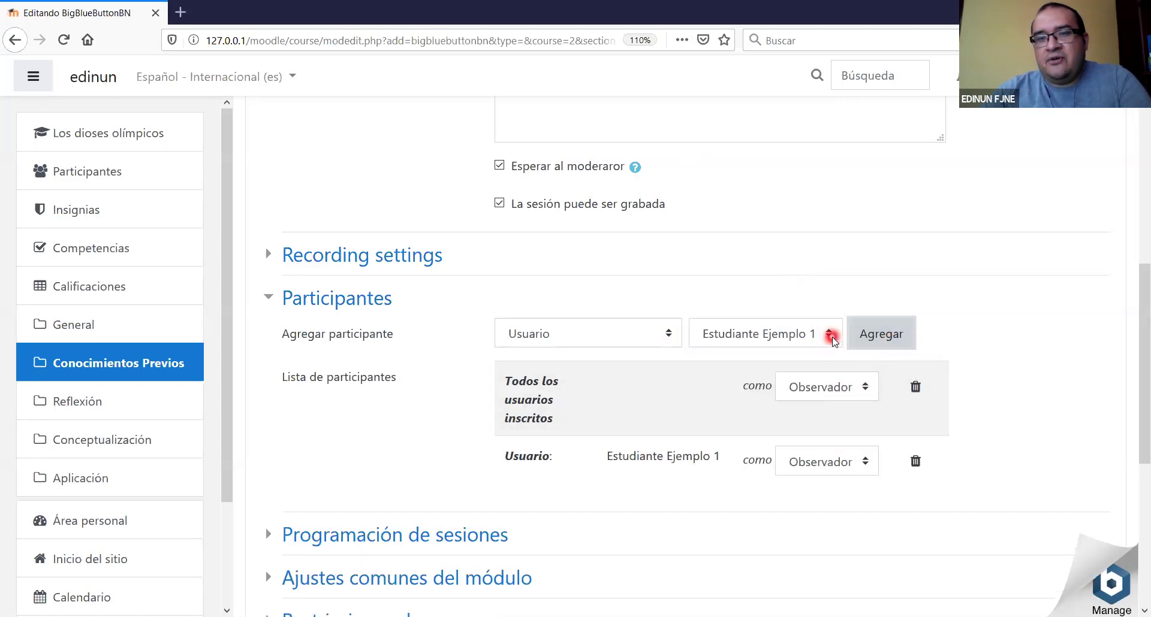
left_click(771, 381)
left_click(880, 334)
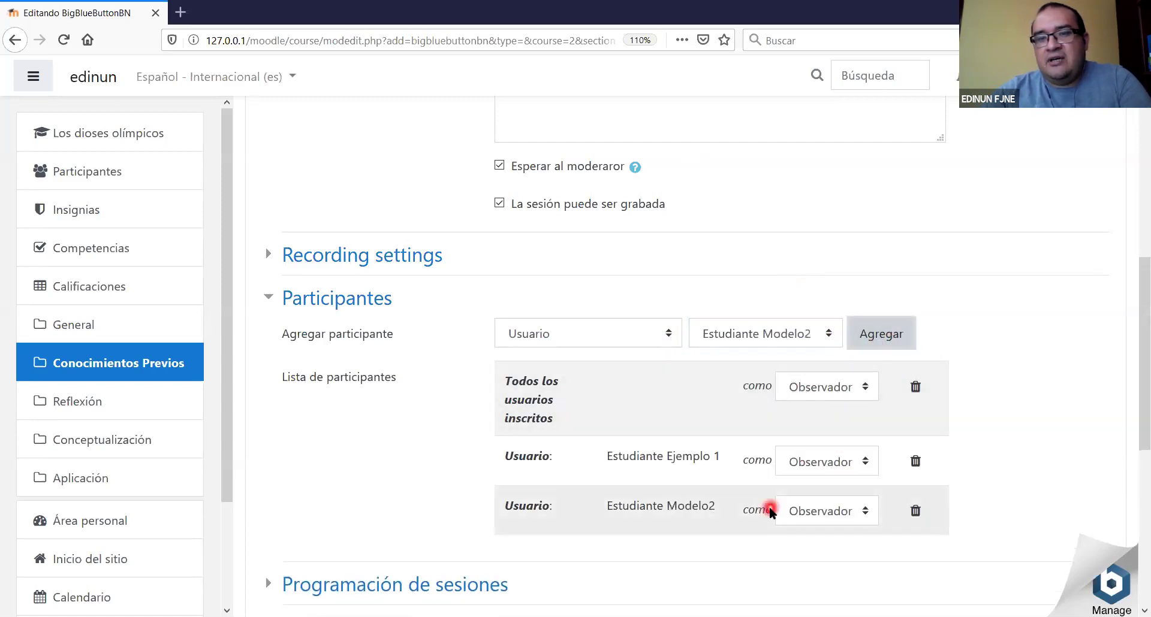
scroll(763, 509, "down", 2)
left_click(827, 245)
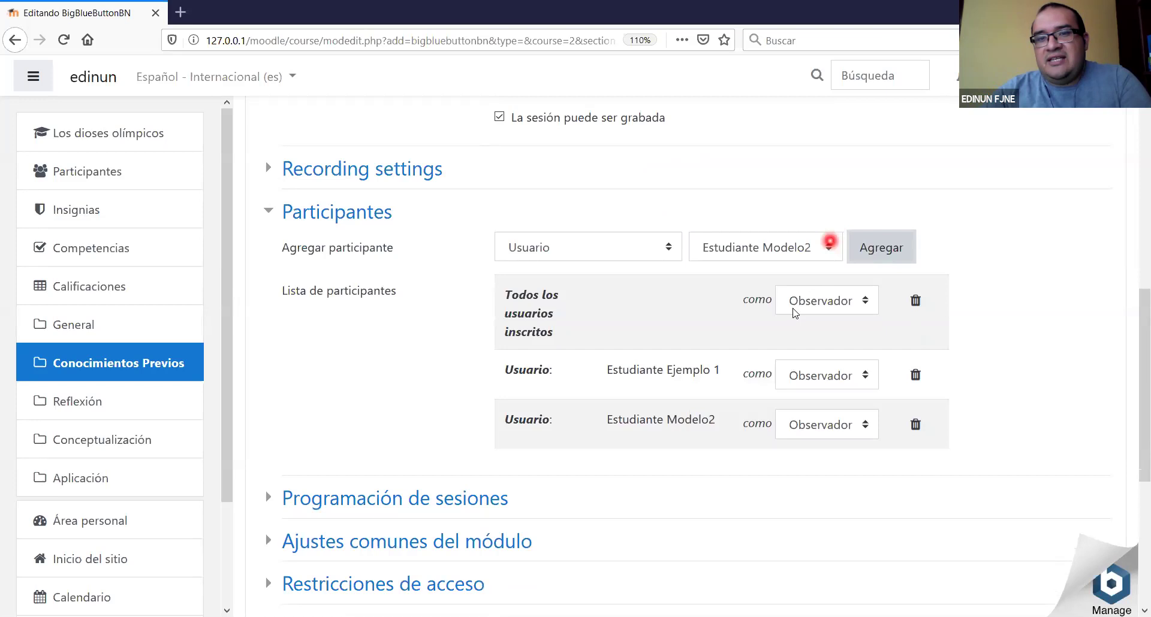
left_click(882, 251)
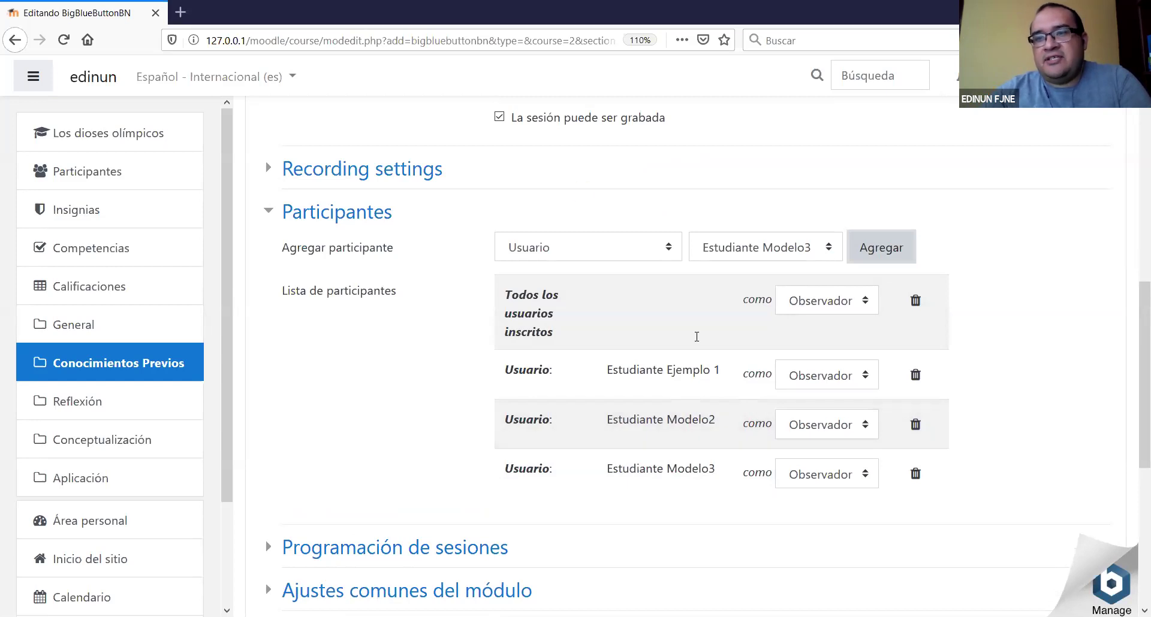
Remove the three individual students and the Todos los usuarios inscritos entry from the participant list.
scroll(674, 415, "down", 2)
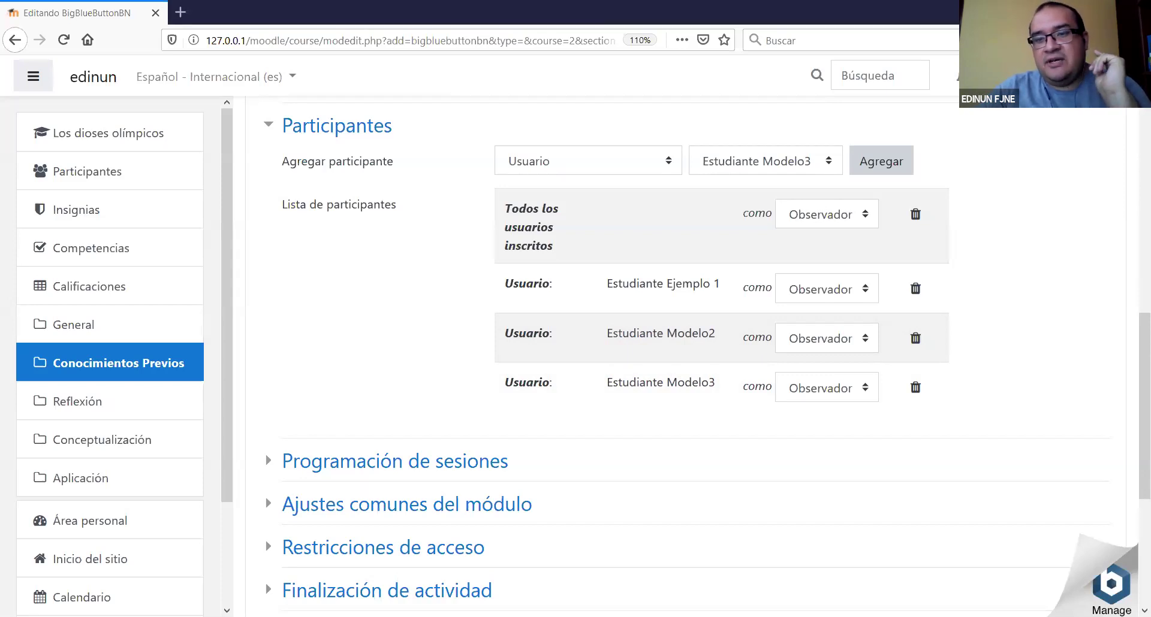
left_click(915, 387)
left_click(915, 338)
left_click(915, 289)
left_click(802, 215)
Set the type of participant for adding to Todos los usuarios inscritos.
left_click(664, 160)
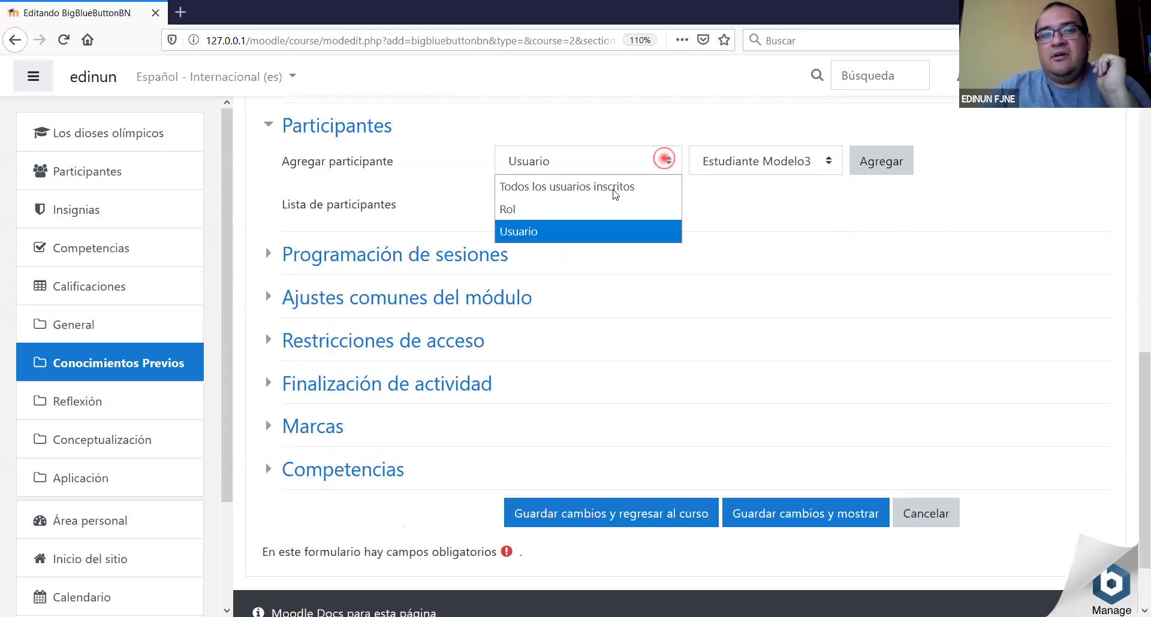
left_click(615, 187)
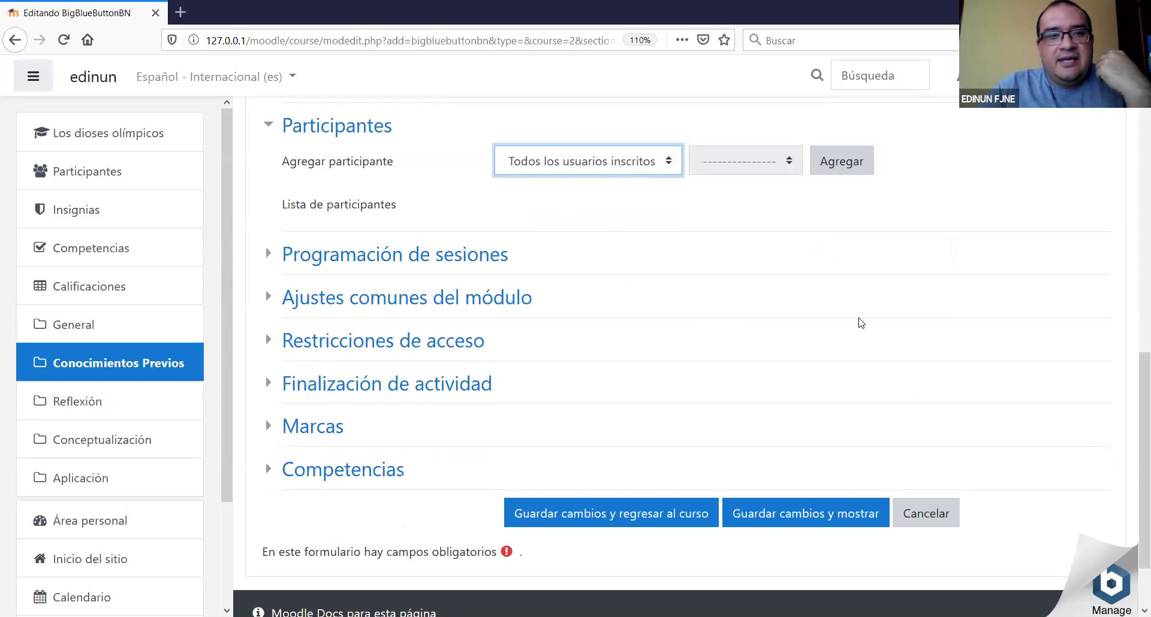
scroll(578, 329, "down", 3)
scroll(578, 327, "up", 3)
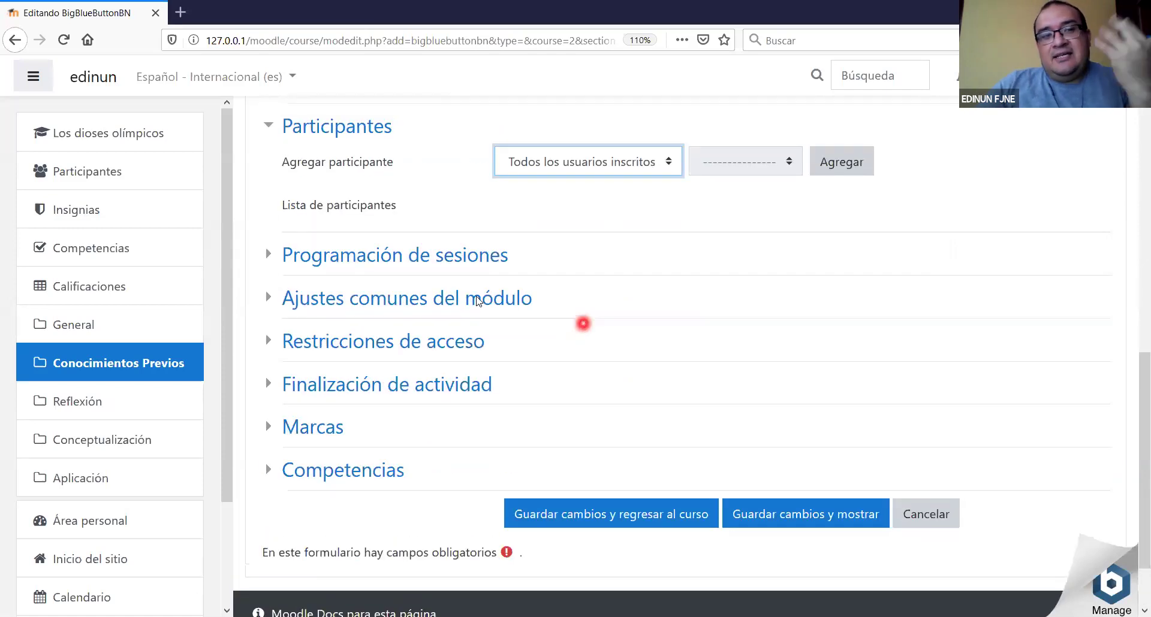
scroll(478, 301, "down", 3)
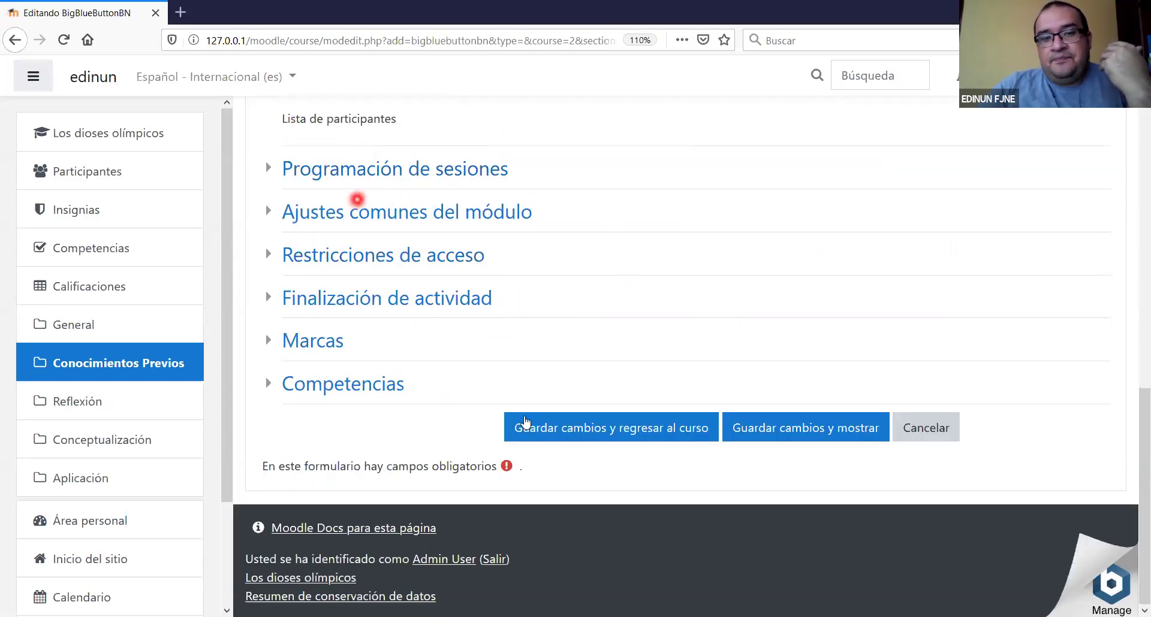
Try linking the course competency I.CN.2.1.1. to the activity, remove it again, and collapse the Competencias section.
left_click(270, 384)
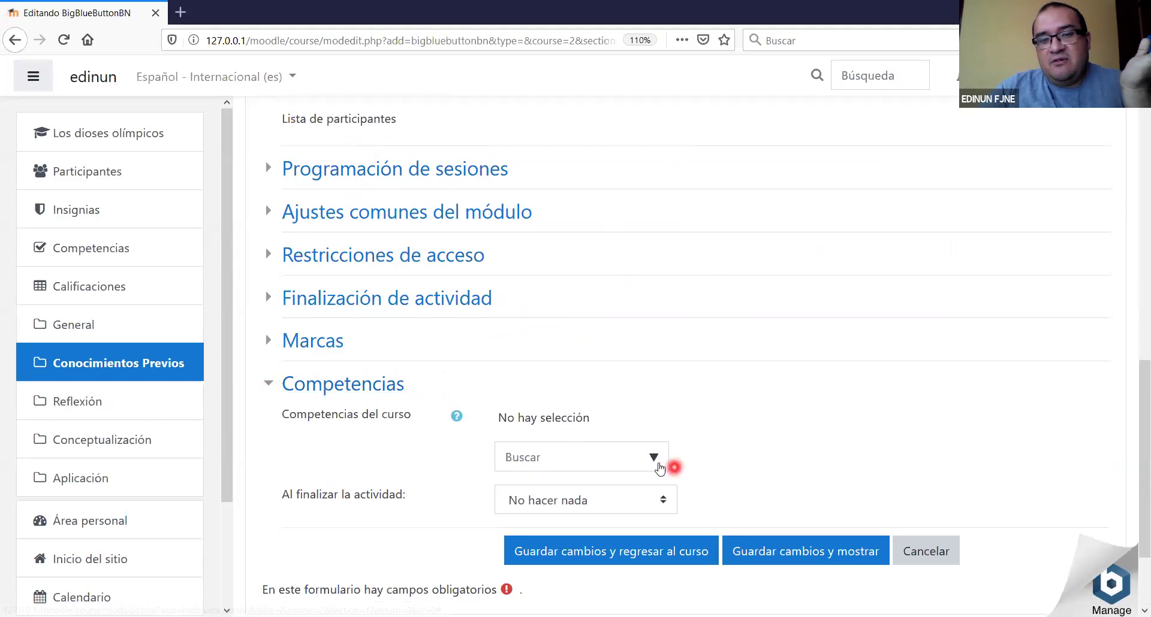
left_click(654, 457)
scroll(578, 443, "down", 3)
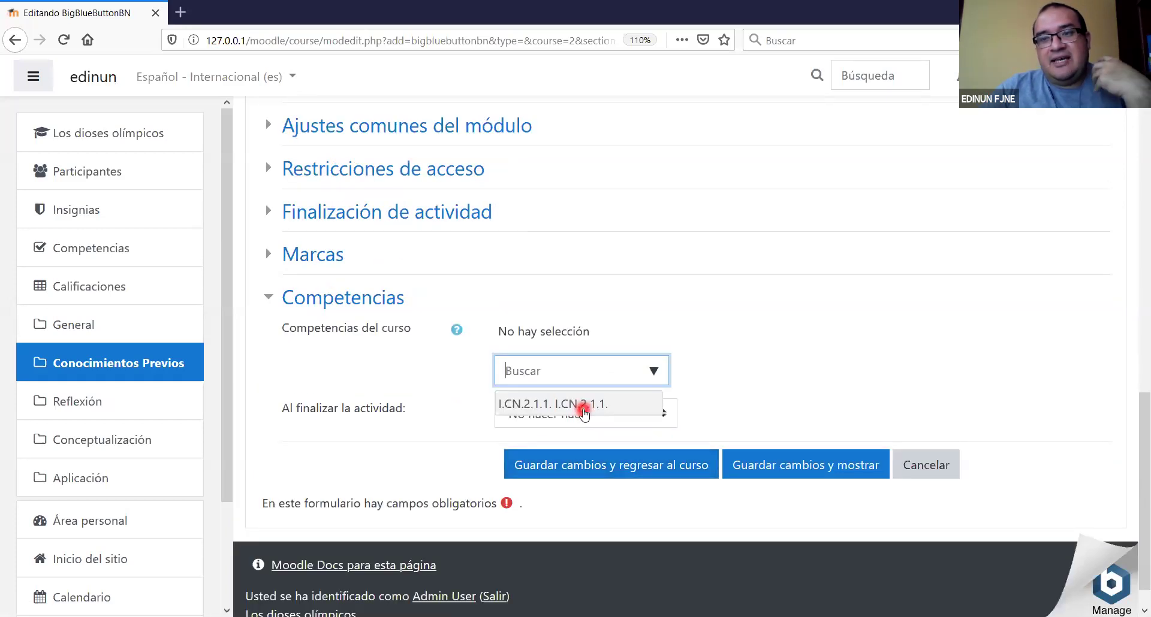
left_click(584, 413)
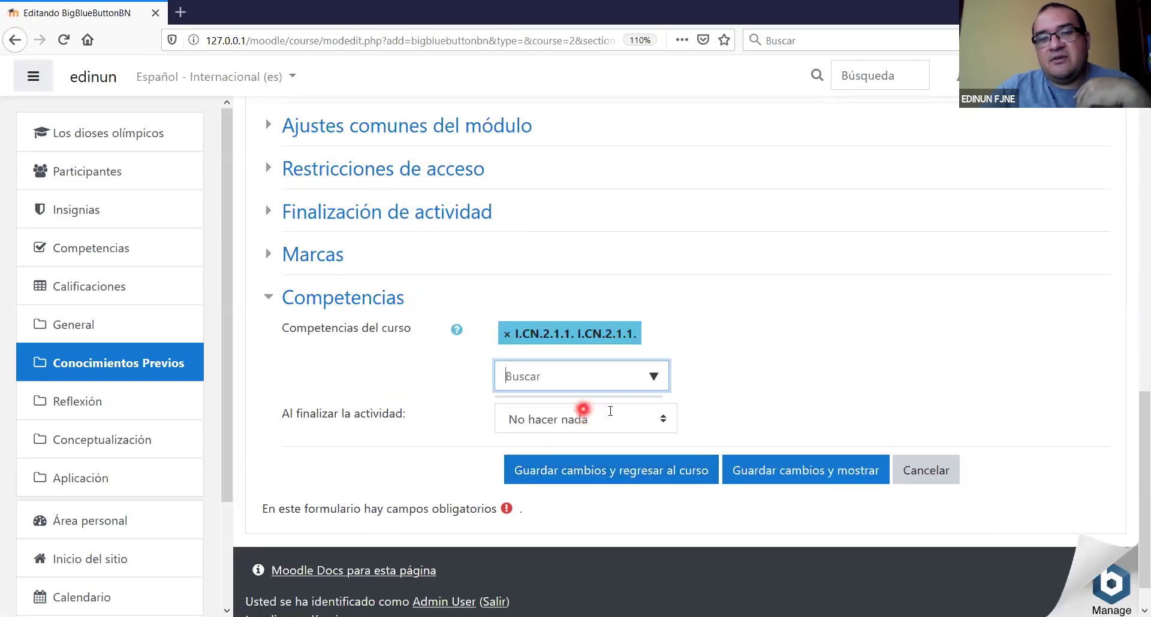
left_click(507, 336)
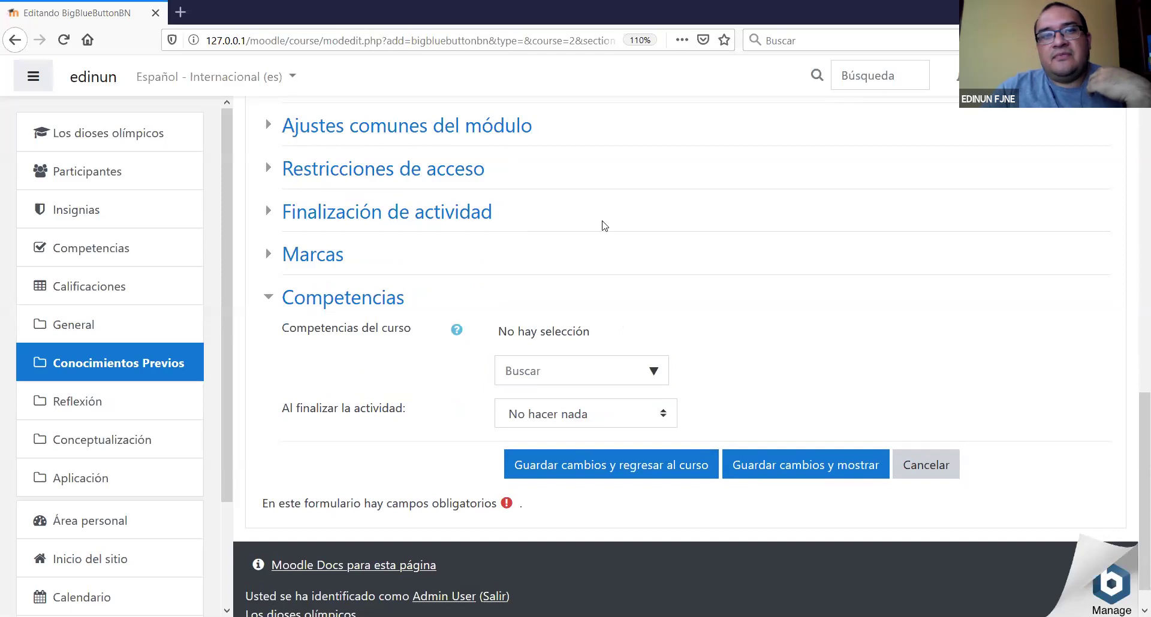
left_click(266, 304)
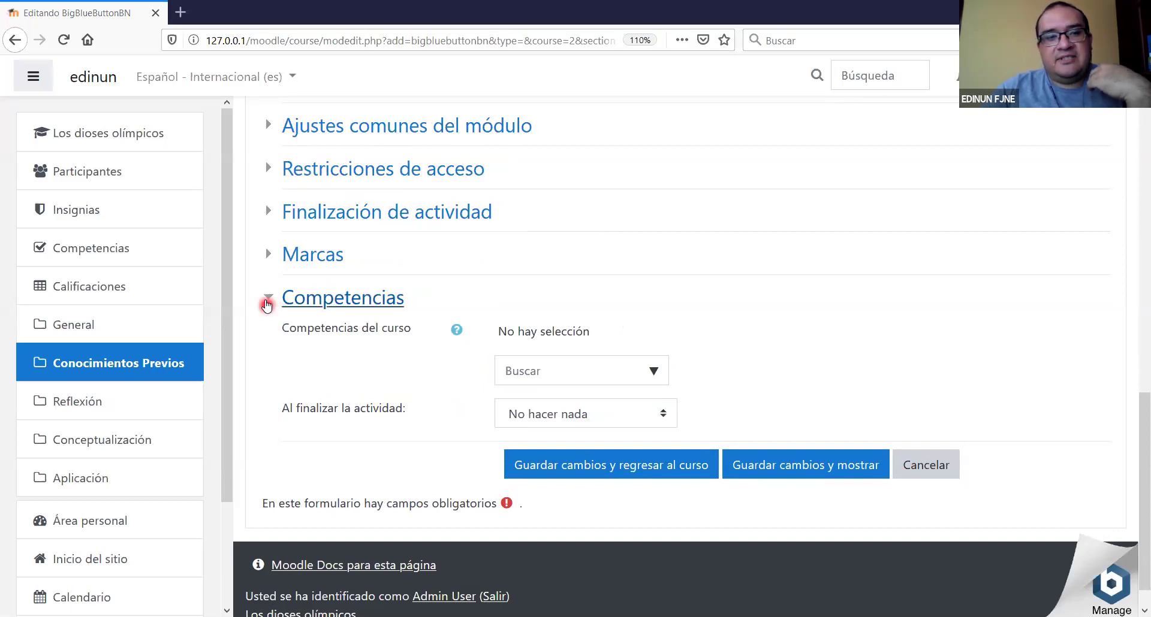
Save the BigBlueButtonBN room, return to the course, and turn off course editing.
left_click(625, 442)
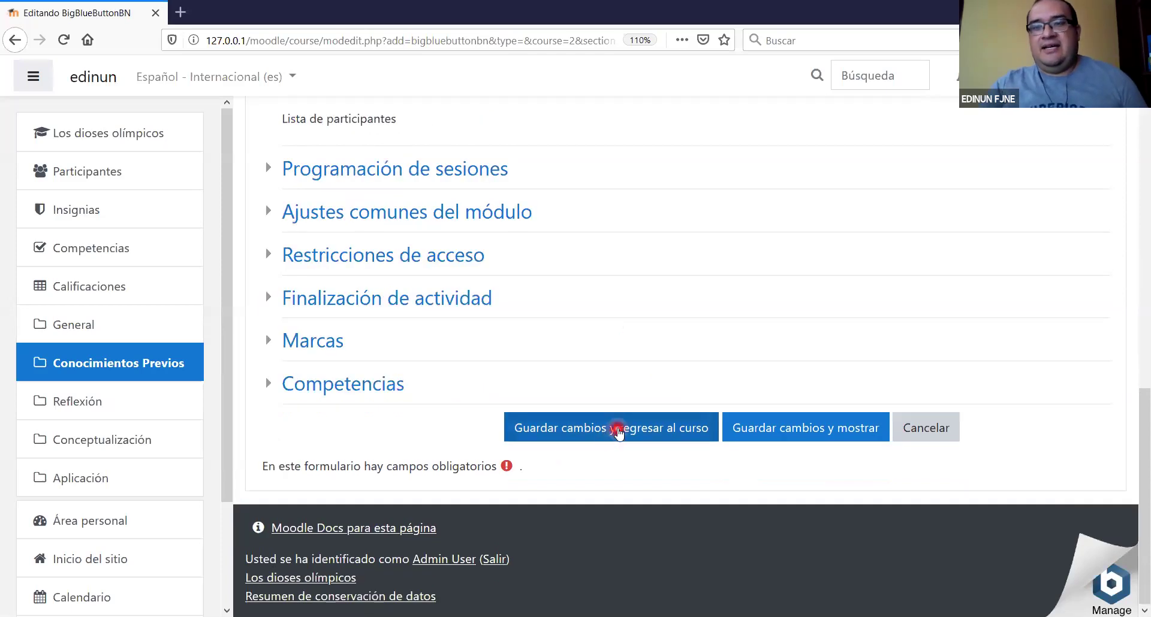
left_click(627, 442)
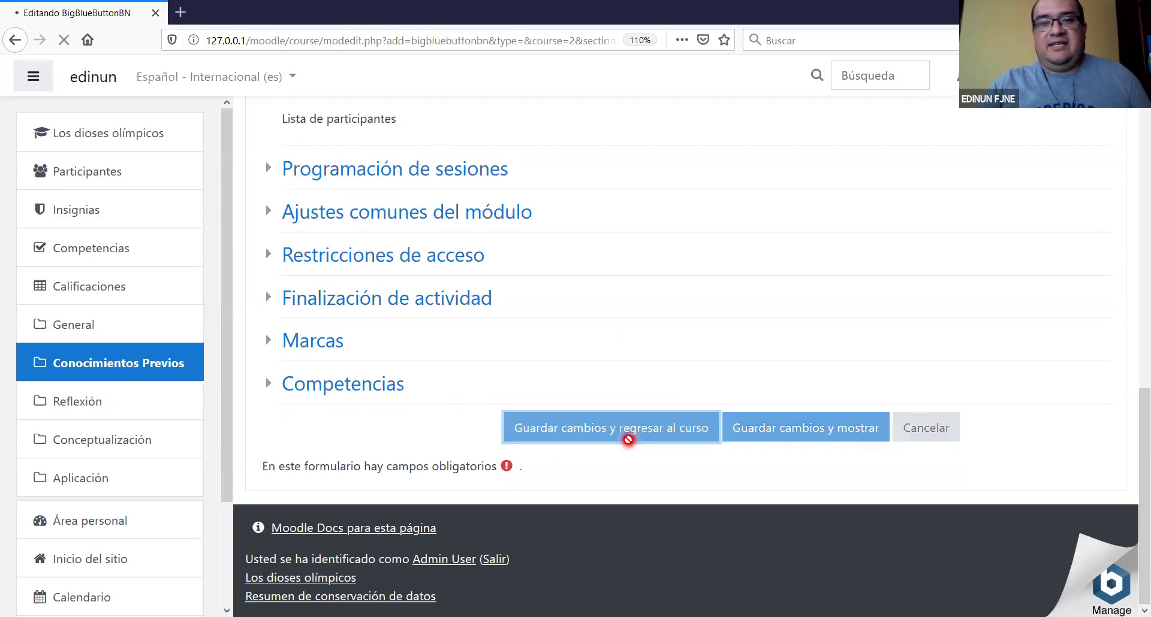
scroll(684, 431, "up", 6)
scroll(685, 432, "up", 2)
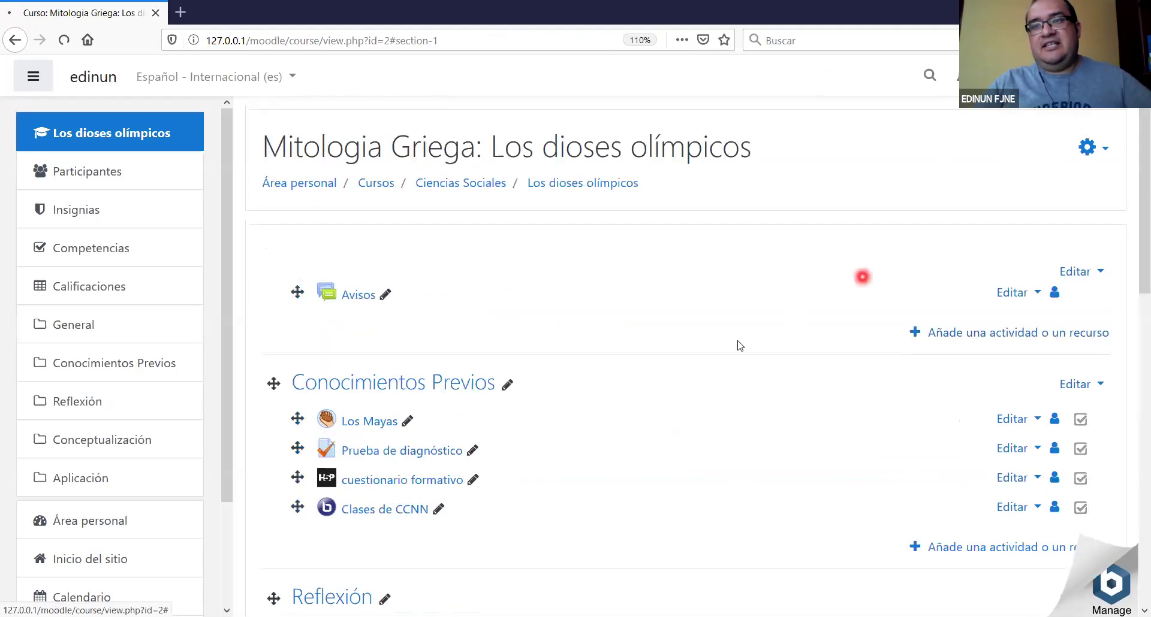
scroll(637, 346, "down", 1)
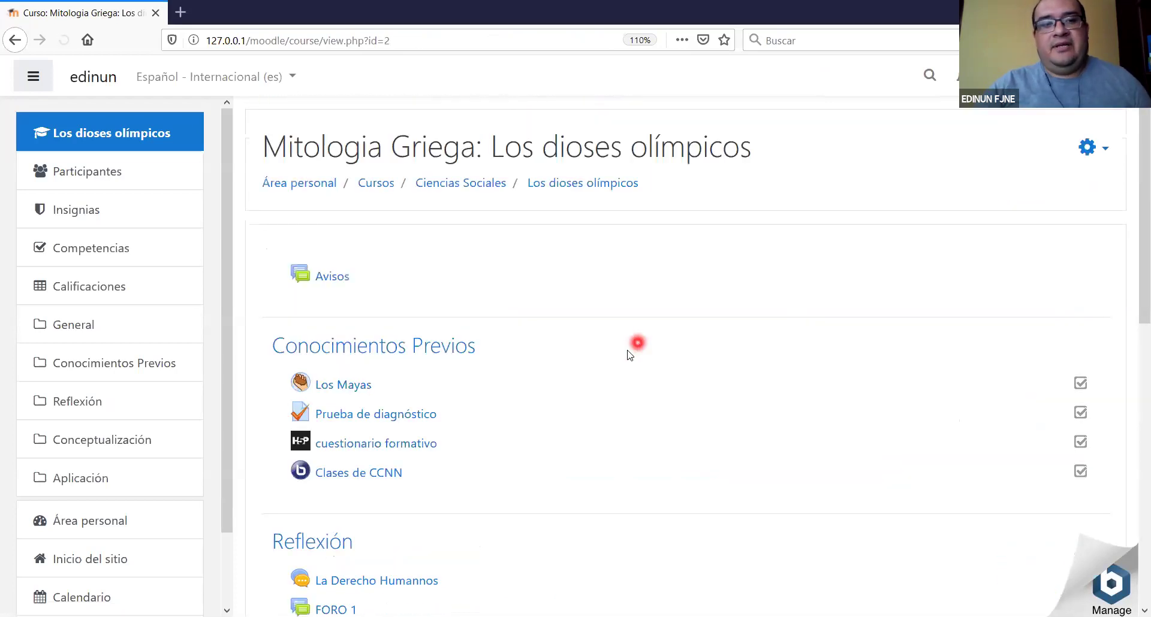
Open the Clases de CCNN room in the Conocimientos Previos section and review its session page.
scroll(476, 337, "down", 4)
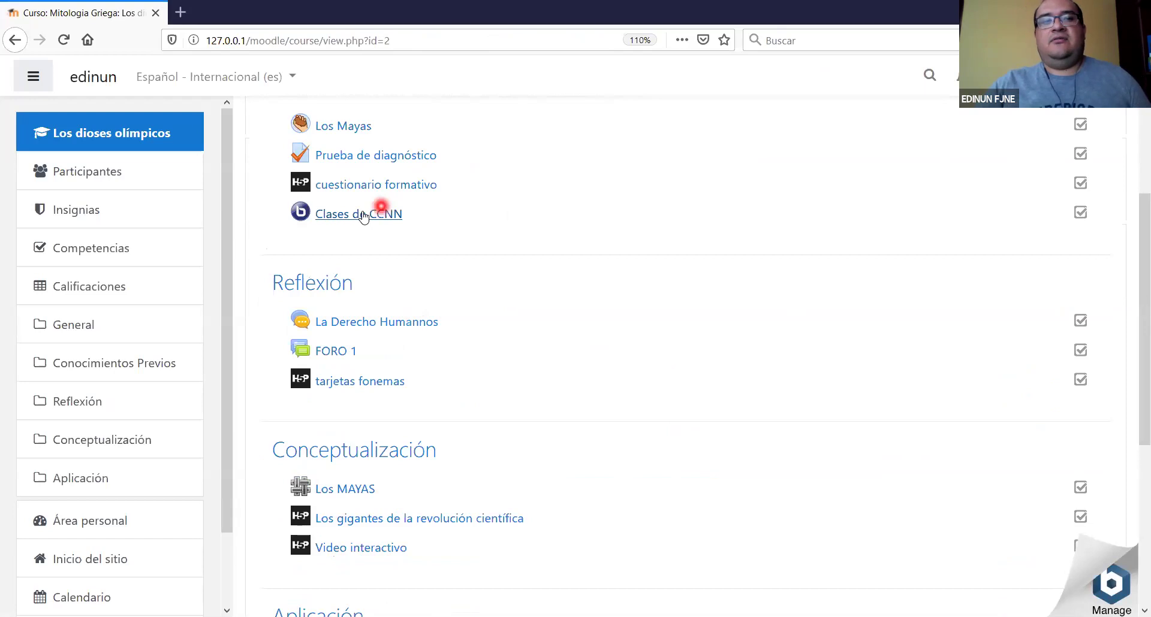
scroll(420, 293, "up", 1)
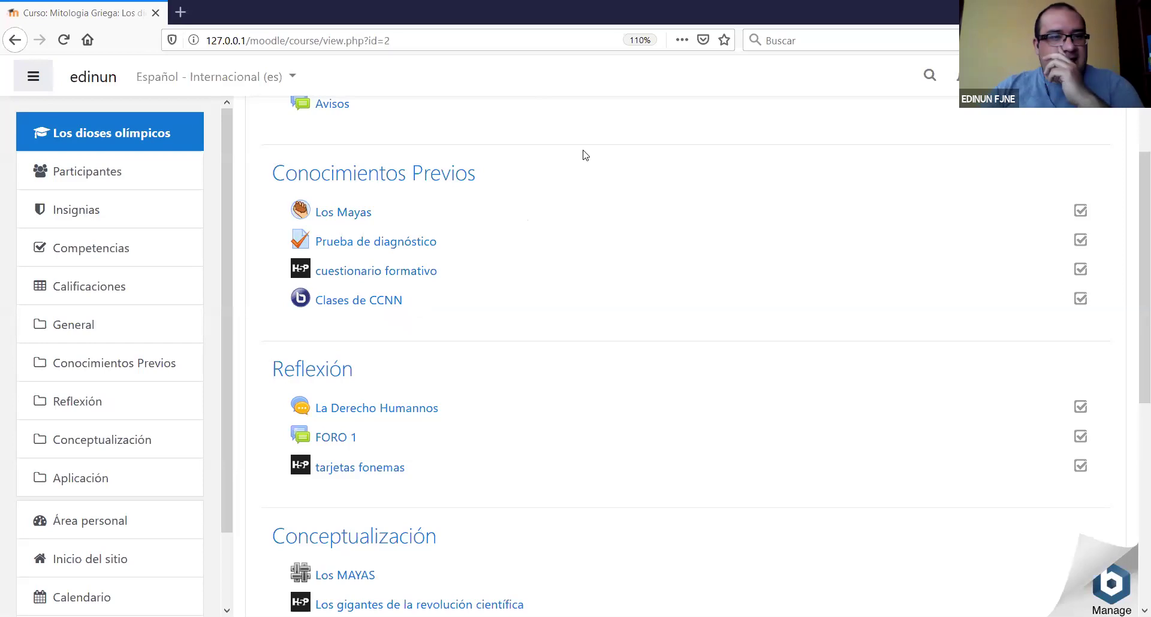
scroll(375, 213, "down", 2)
left_click(375, 213)
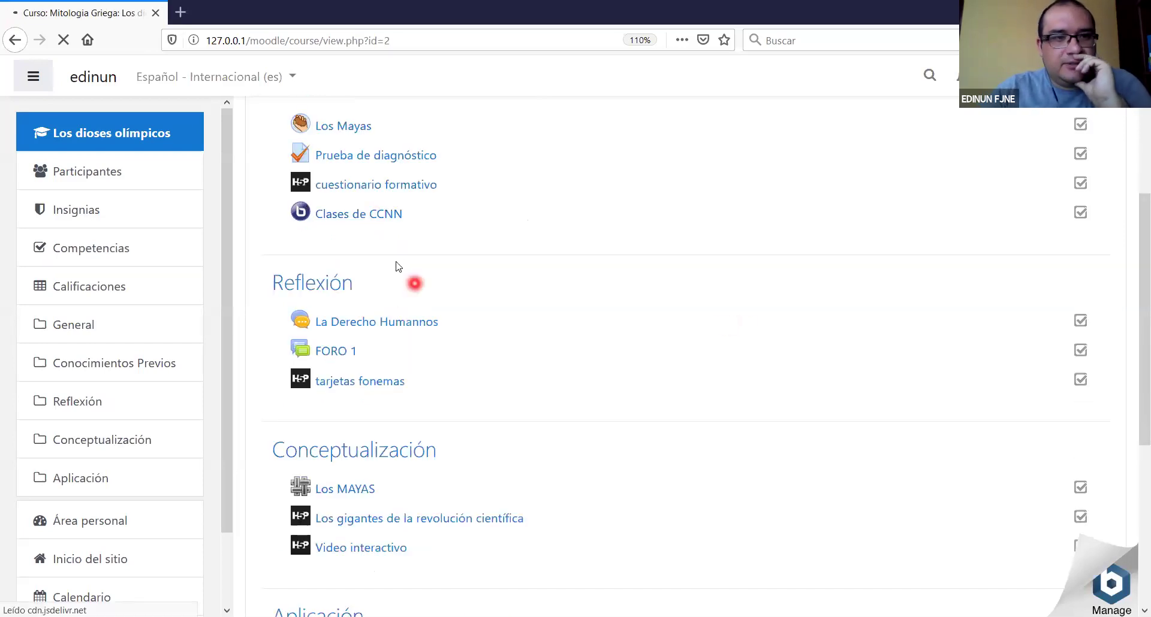
left_click(377, 214)
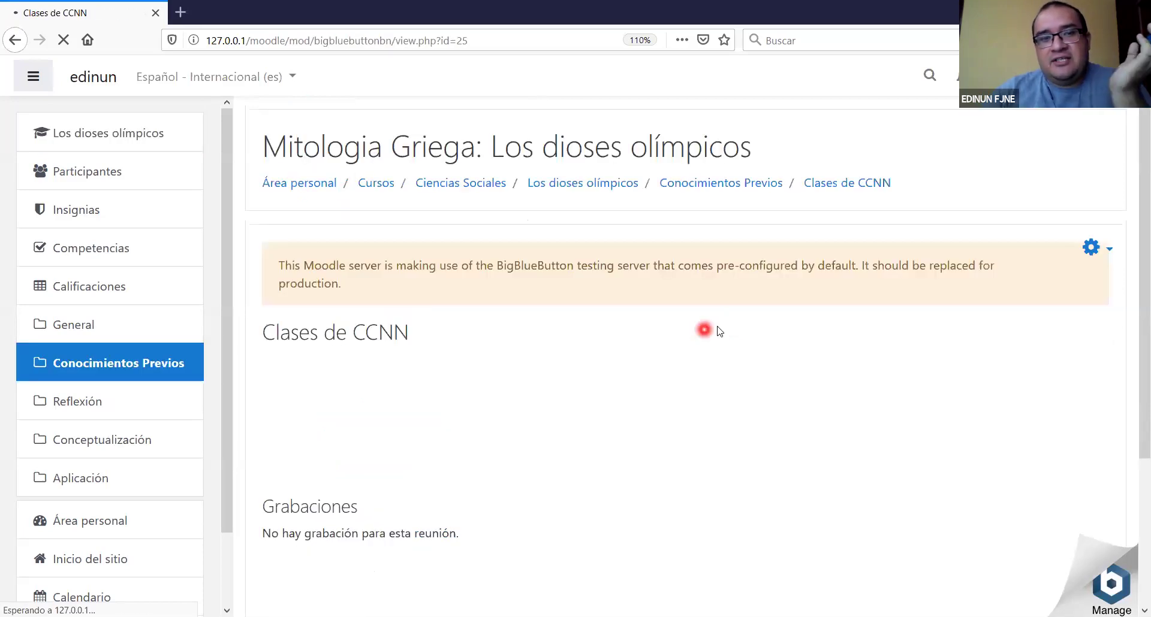
scroll(667, 409, "down", 2)
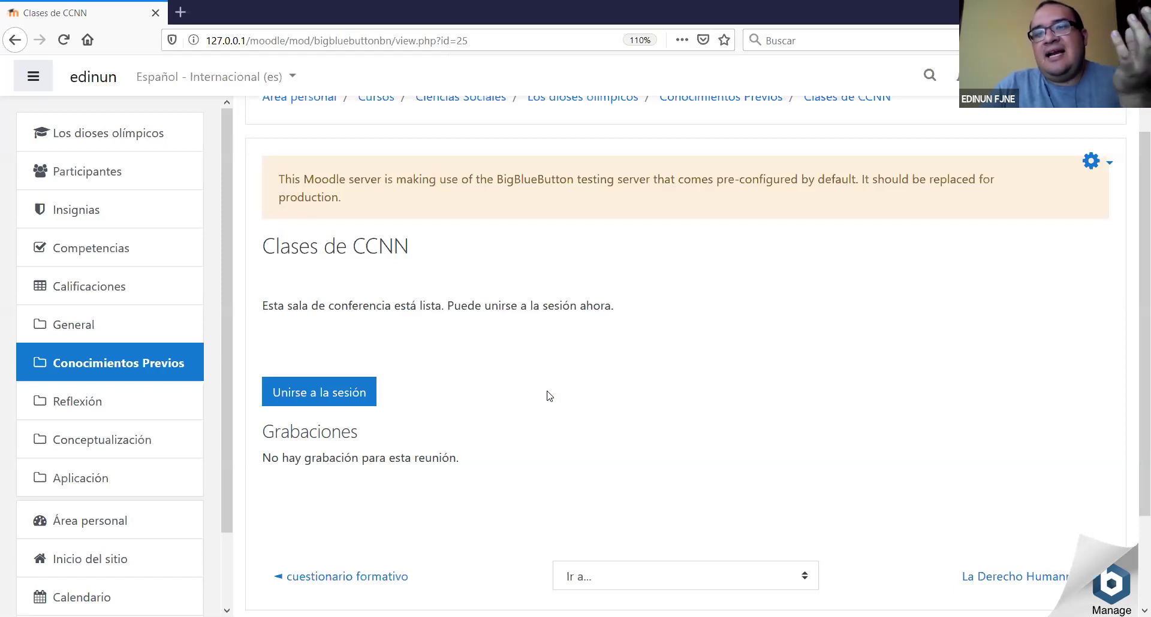
left_click(577, 407)
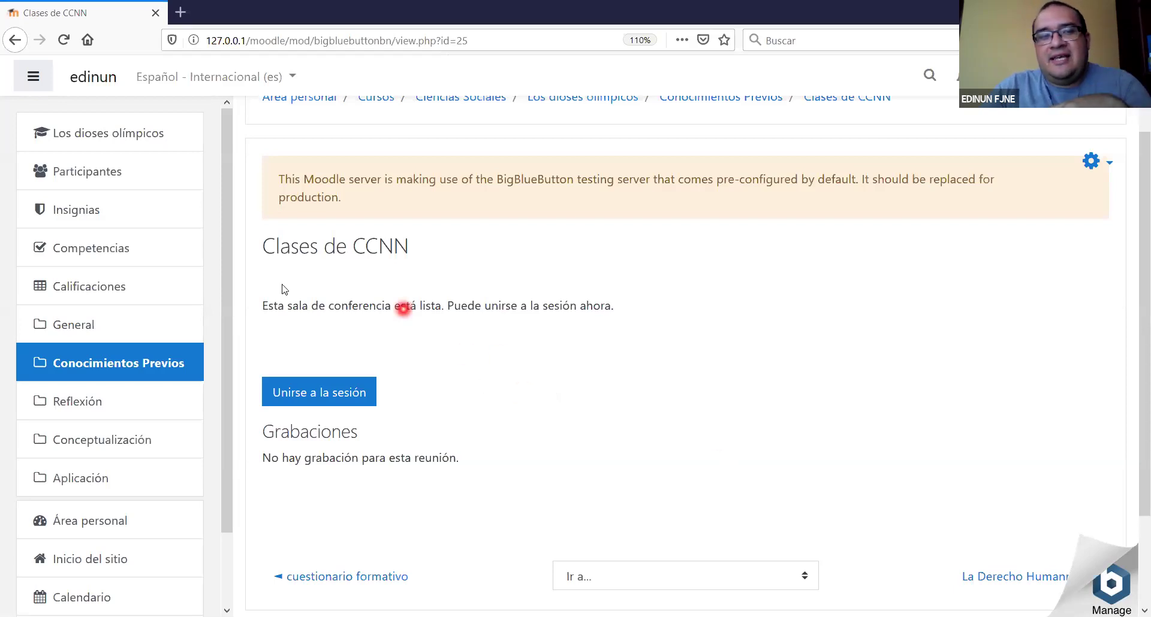
left_click(528, 271)
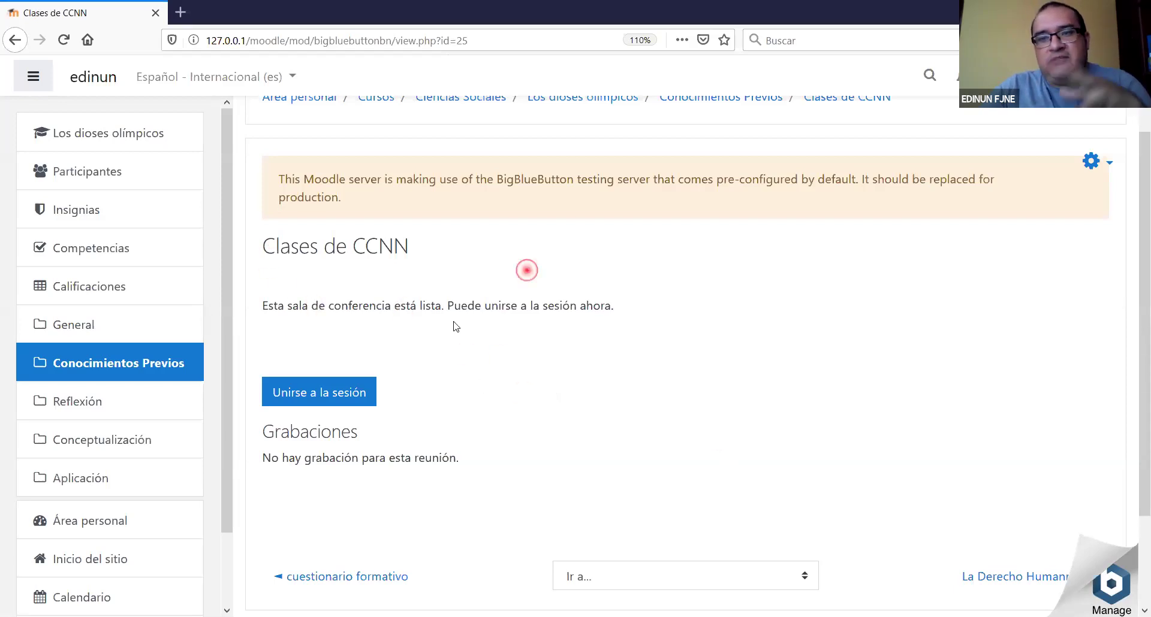
scroll(463, 342, "down", 2)
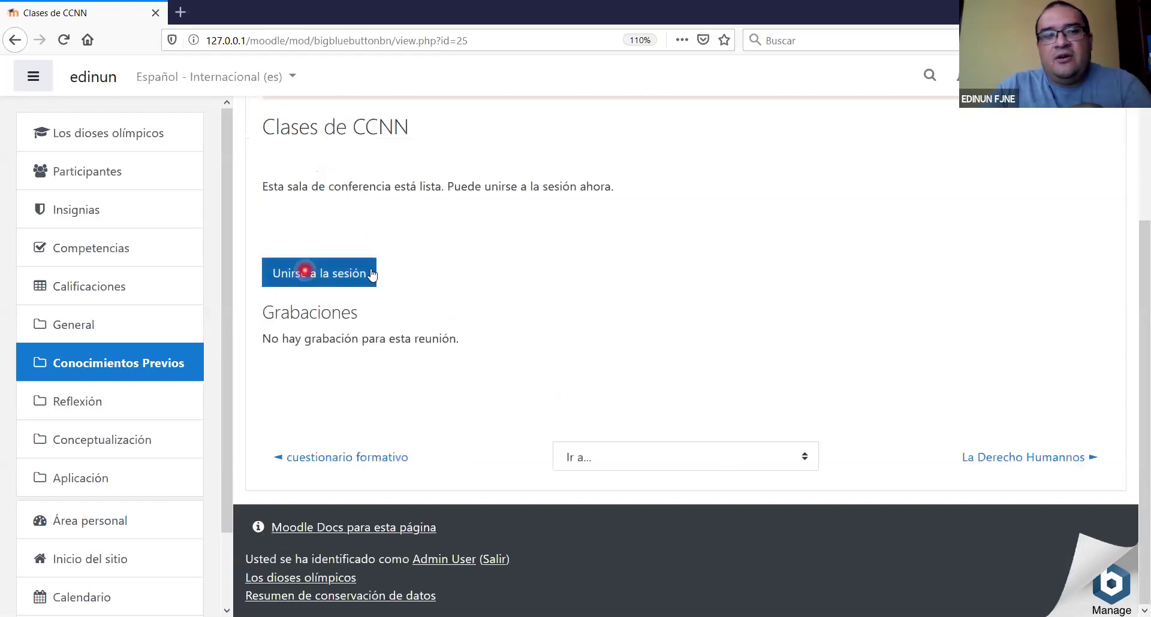
Join the Clases de CCNN session with the microphone, allow microphone access, and accept the echo test.
left_click(324, 274)
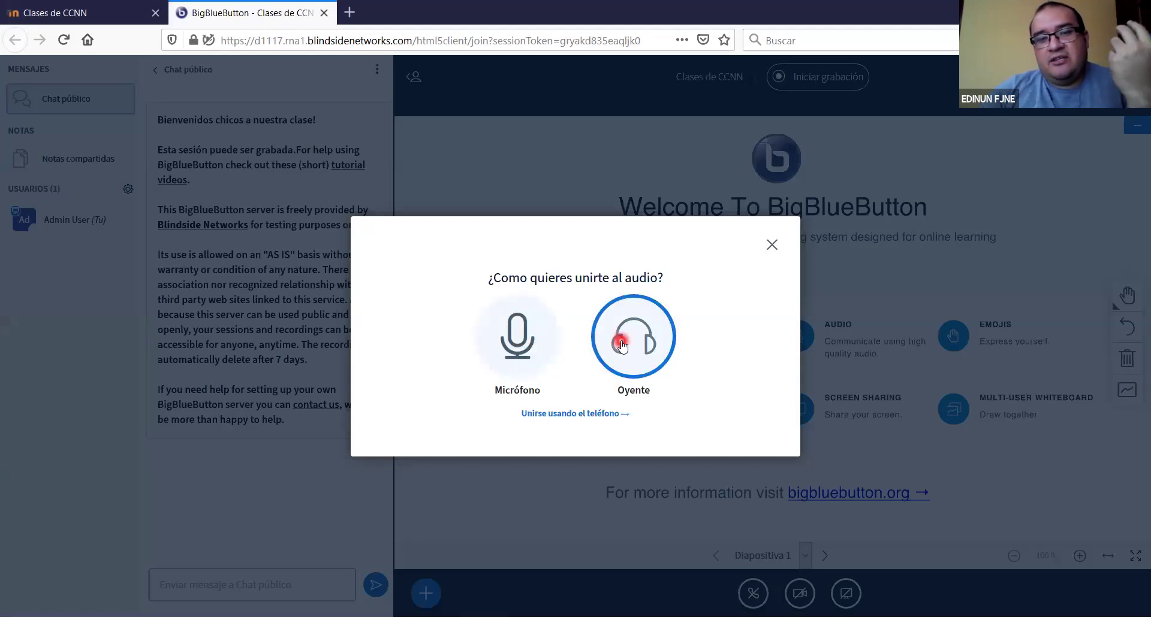
left_click(510, 307)
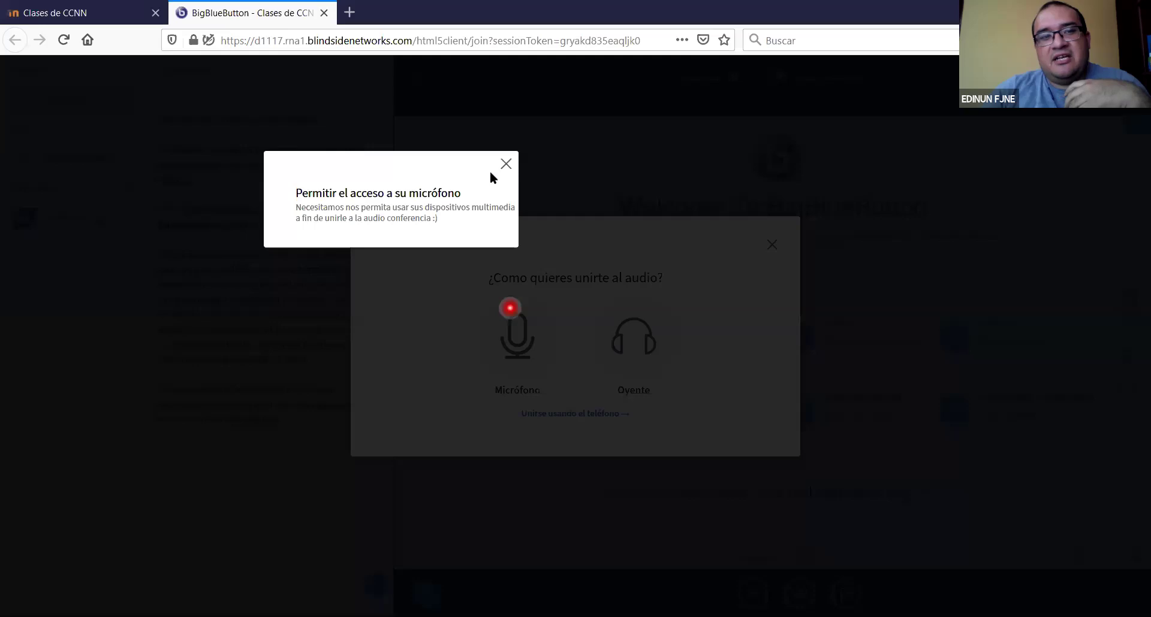
left_click(300, 160)
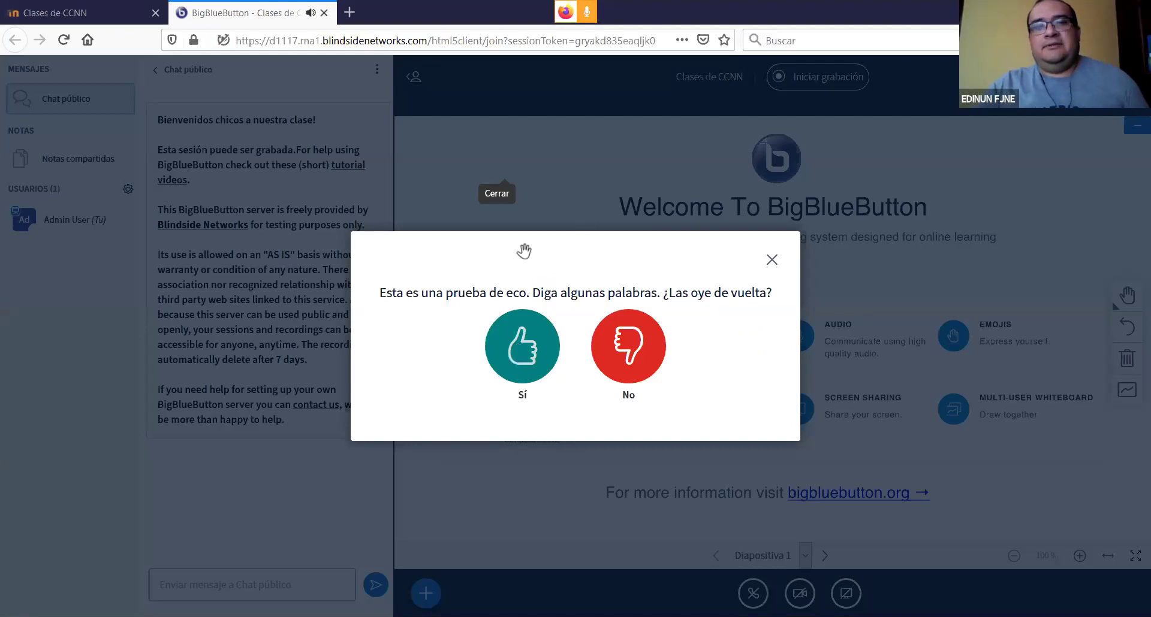
left_click(522, 341)
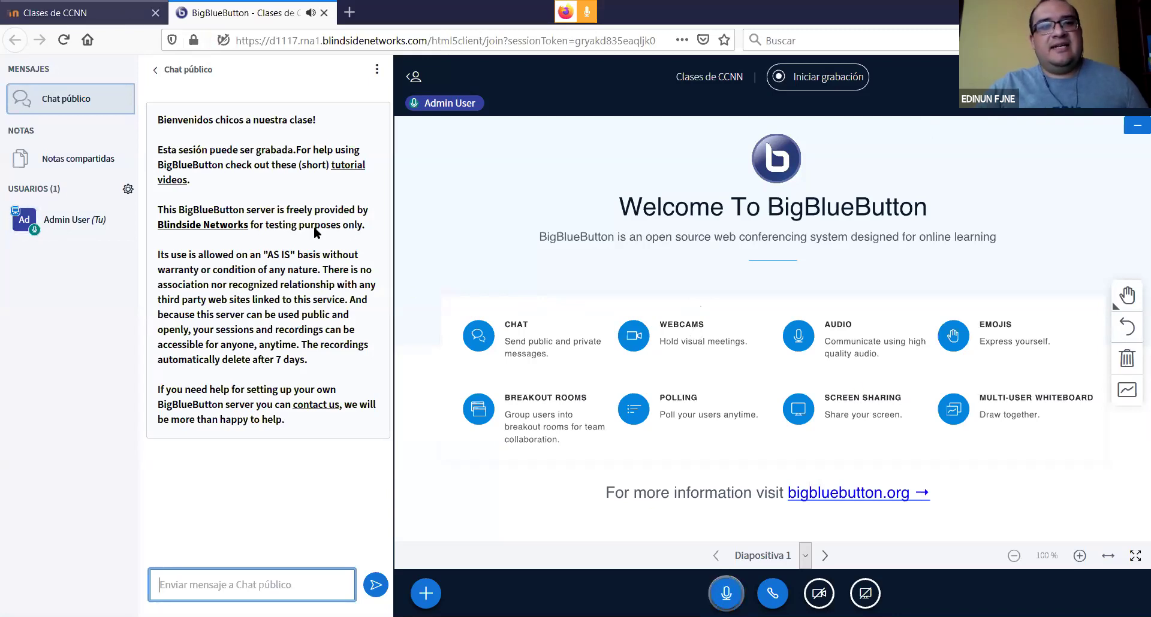
Open the Moodle site at 127.0.0.1 in a new browser tab and log out of the administrator account.
key("ctrl+Page_Up")
key("ctrl+t")
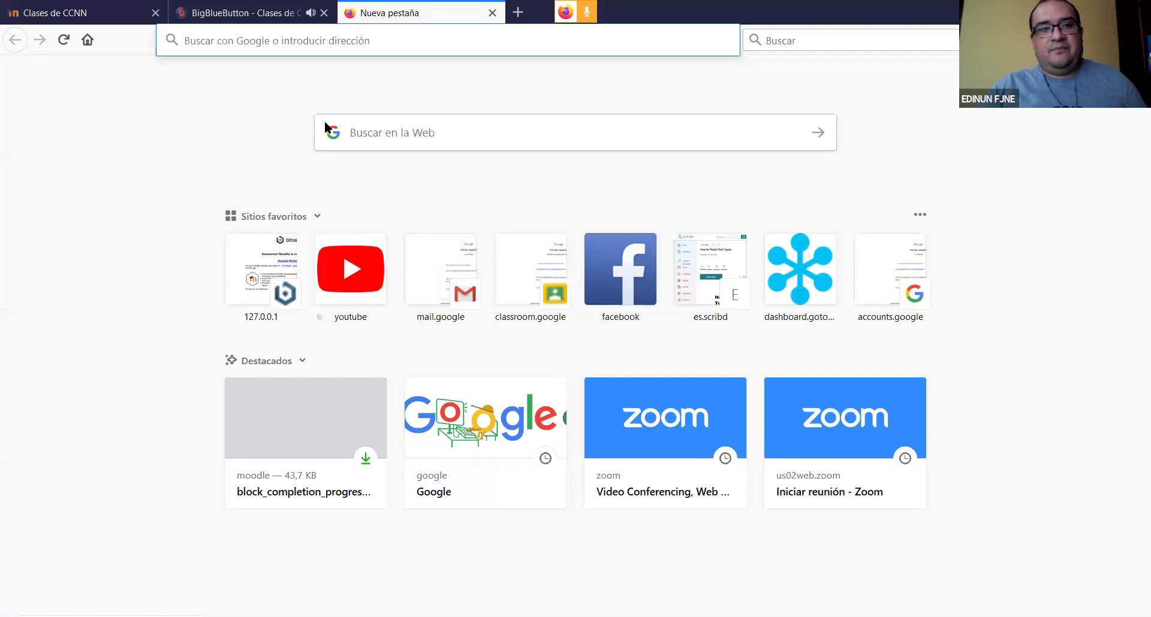
left_click(356, 53)
type("127.0.0.1/")
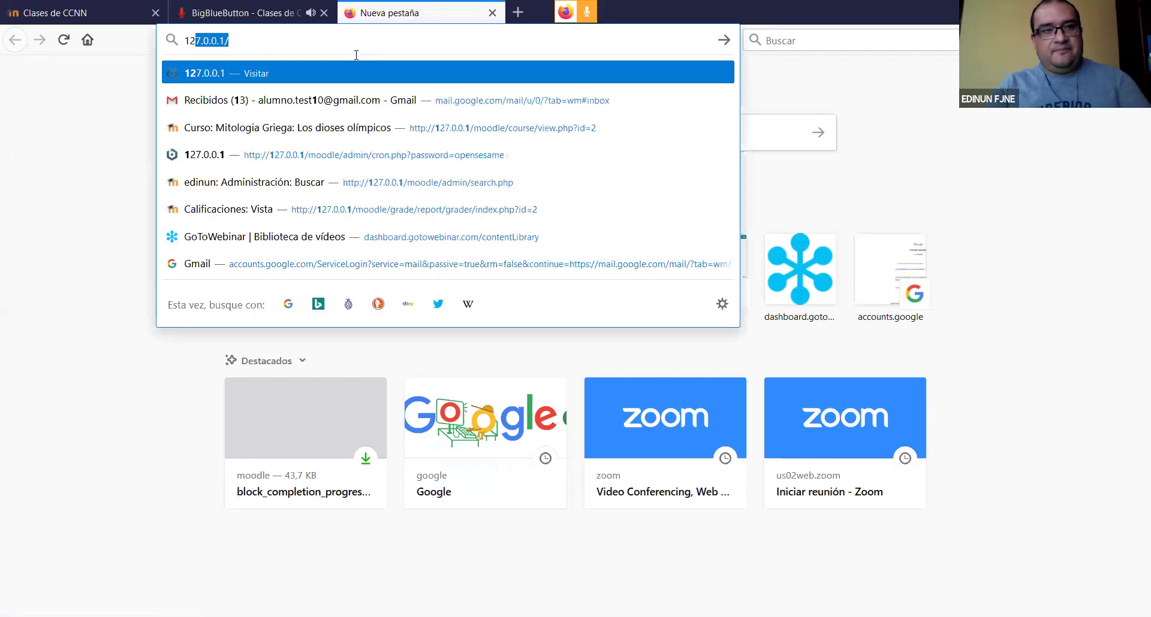
key("Return")
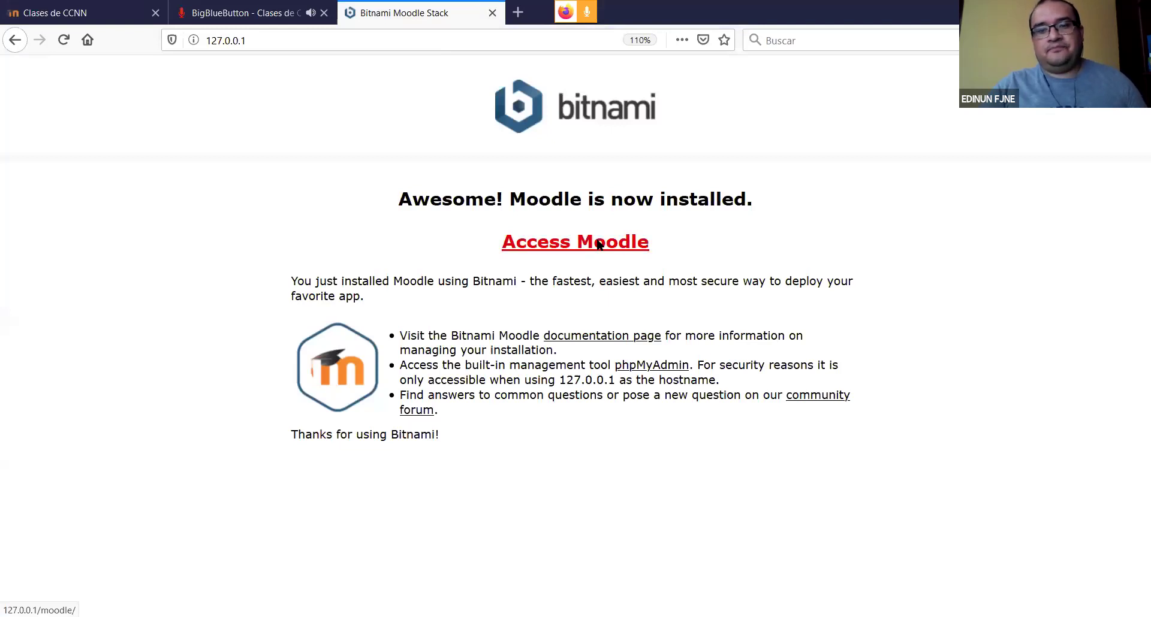
key("Return")
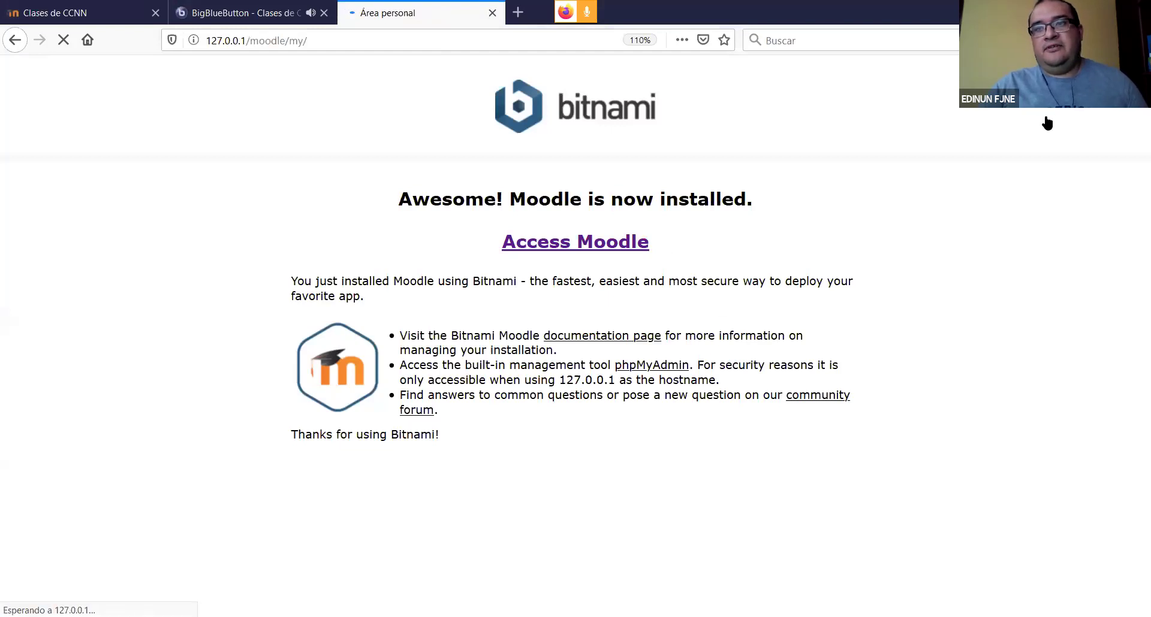
left_click(711, 286)
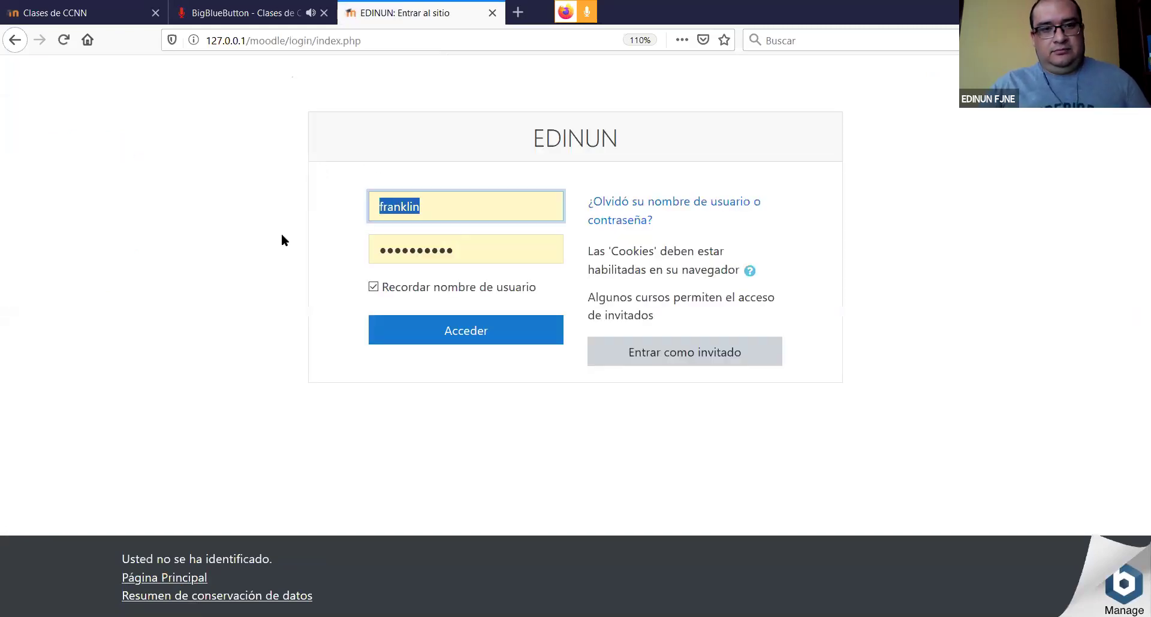
Log in to Moodle with the first example student's saved username and password.
type("a")
left_click(440, 236)
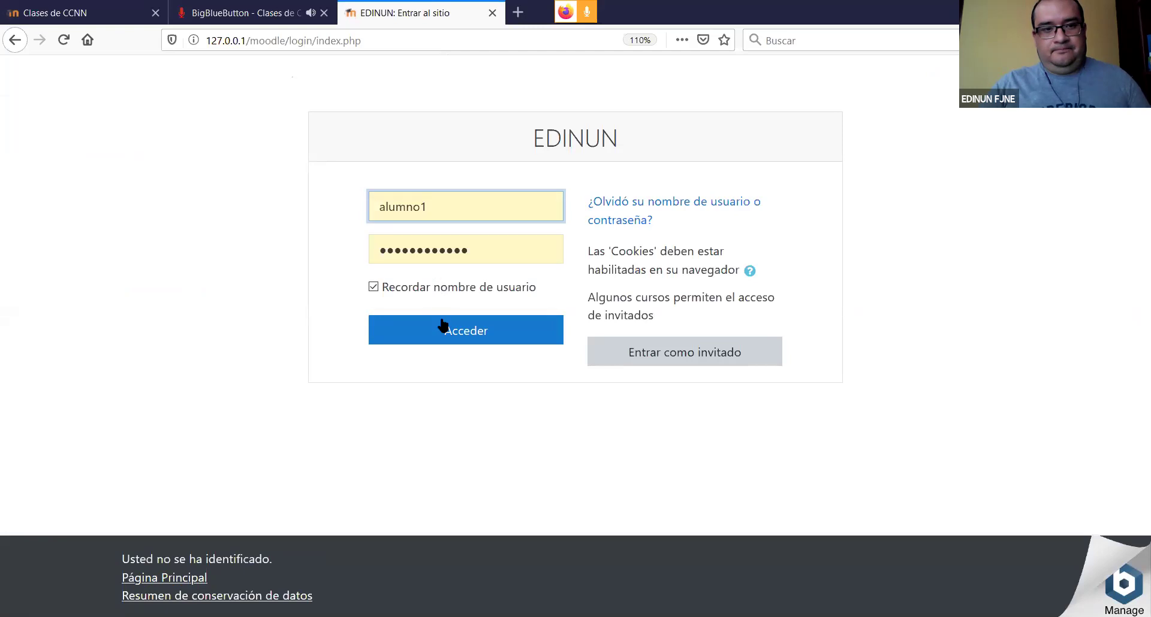
left_click(444, 330)
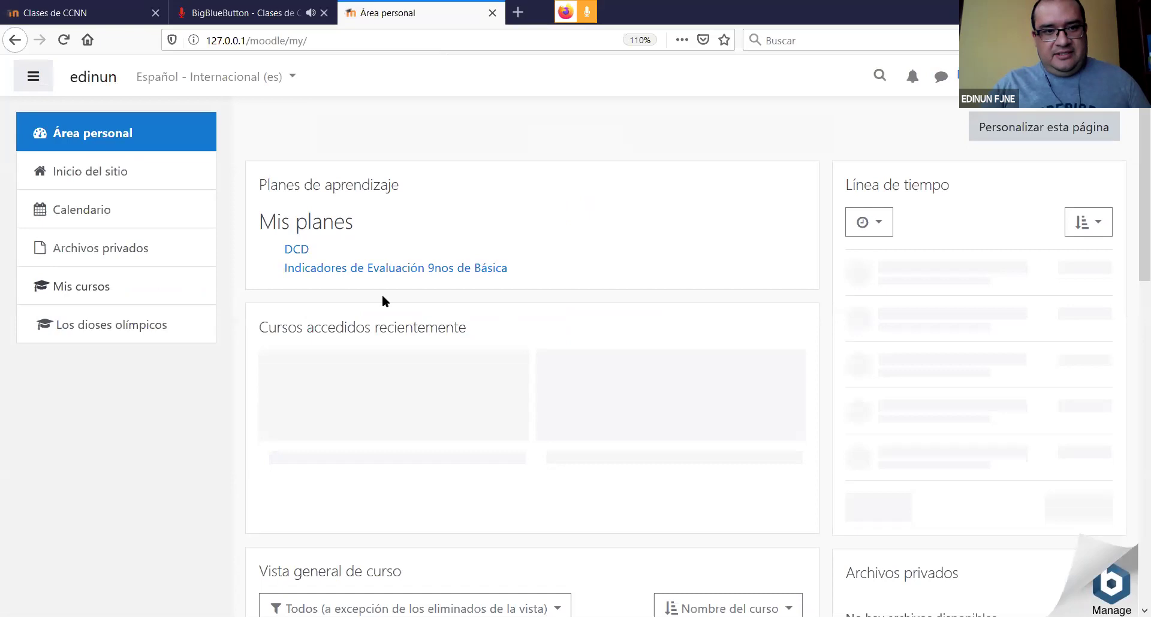
Open the course Mitologia Griega: Los dioses olímpicos and enter its Clases de CCNN room as the student.
scroll(366, 293, "down", 2)
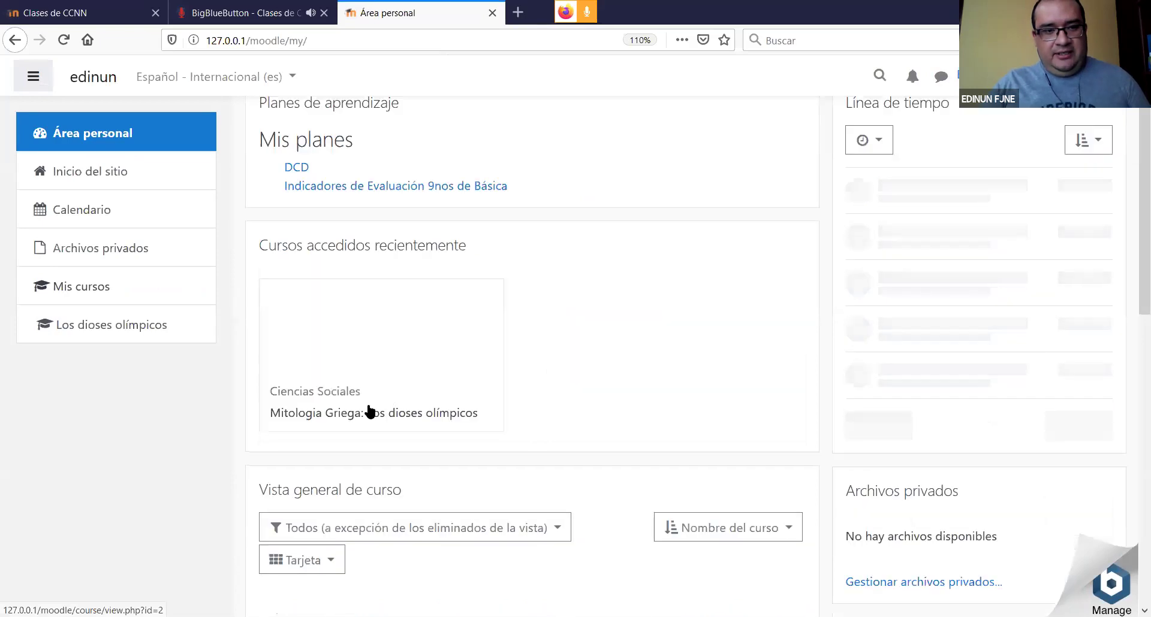
left_click(372, 413)
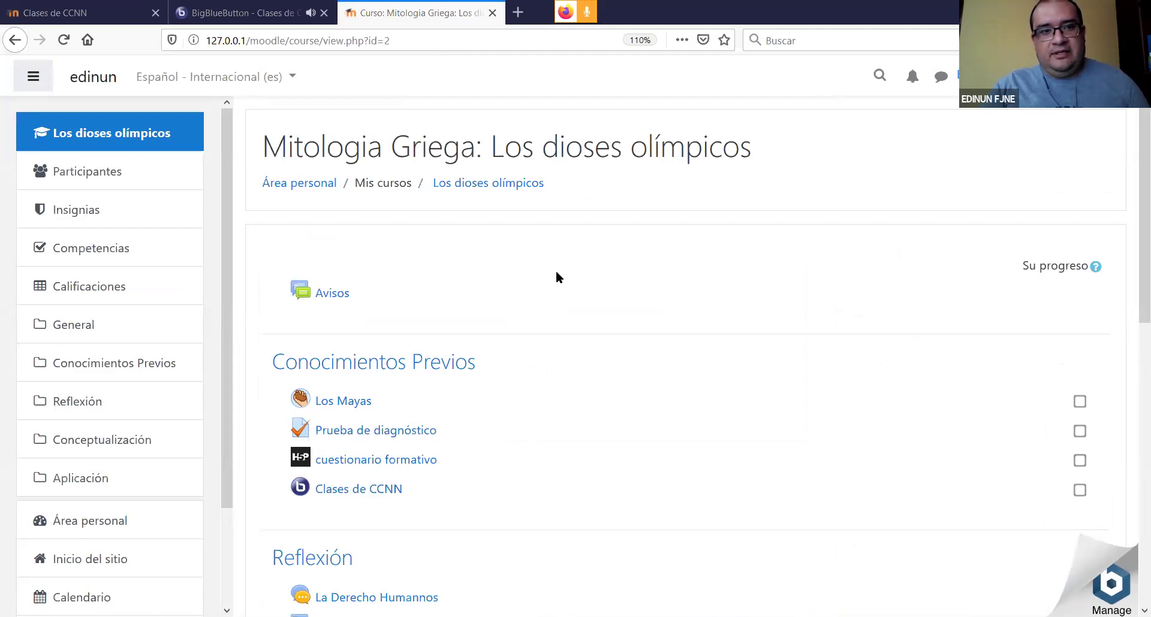
scroll(359, 330, "down", 3)
left_click(365, 317)
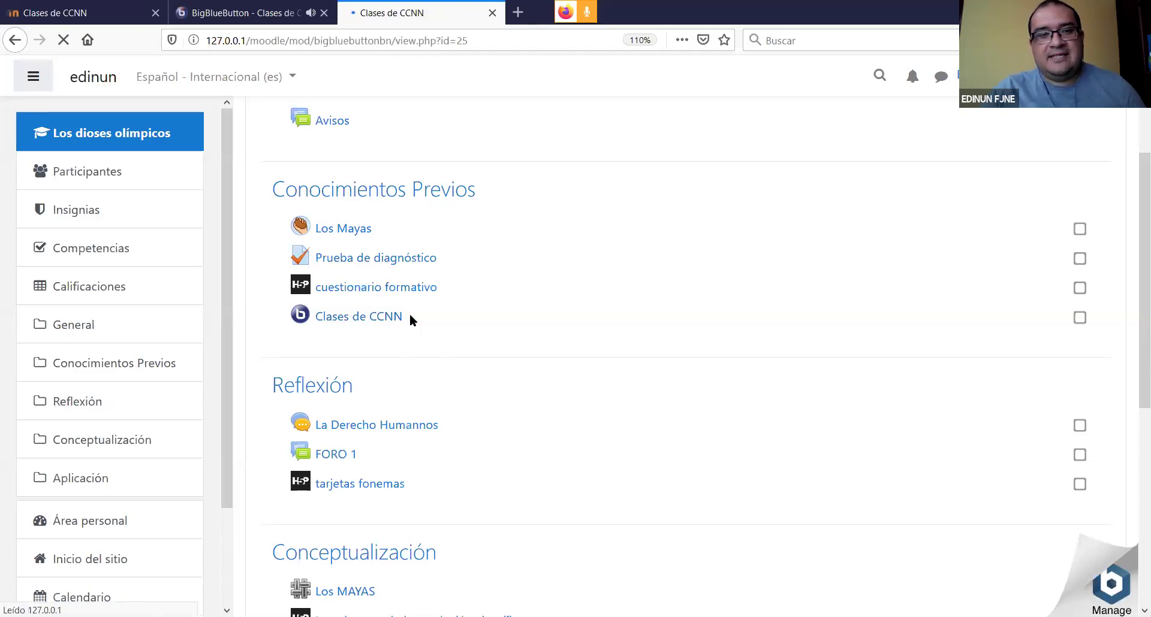
scroll(474, 353, "down", 3)
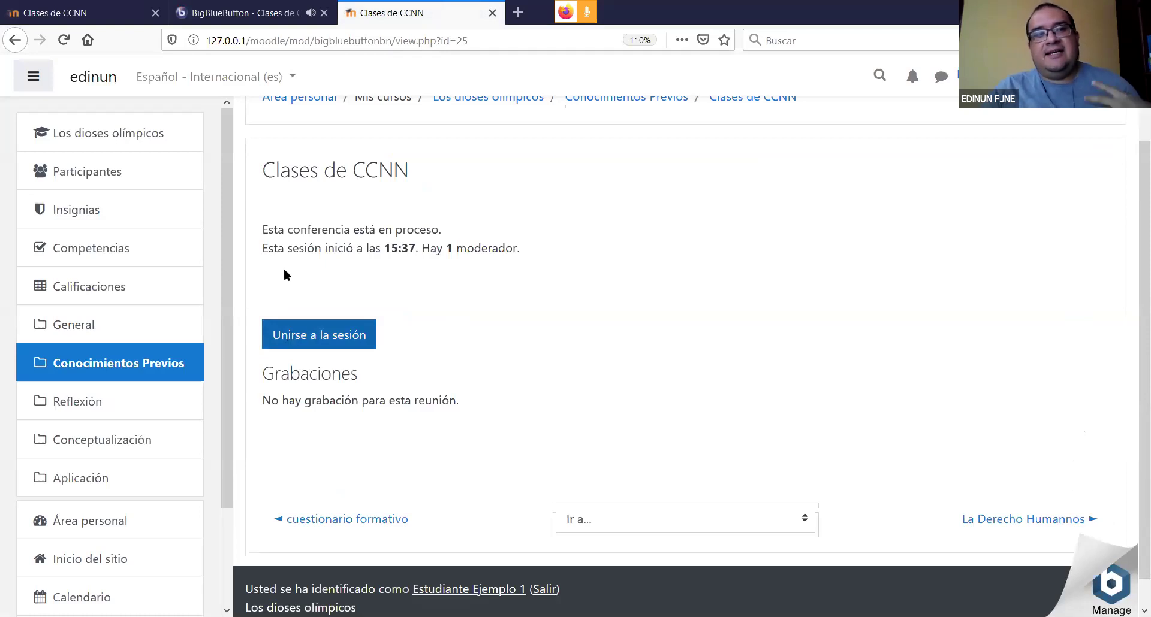
Point out the session's start time and moderator line, and join the session as the student in listen-only mode.
left_click_drag(276, 252, 417, 252)
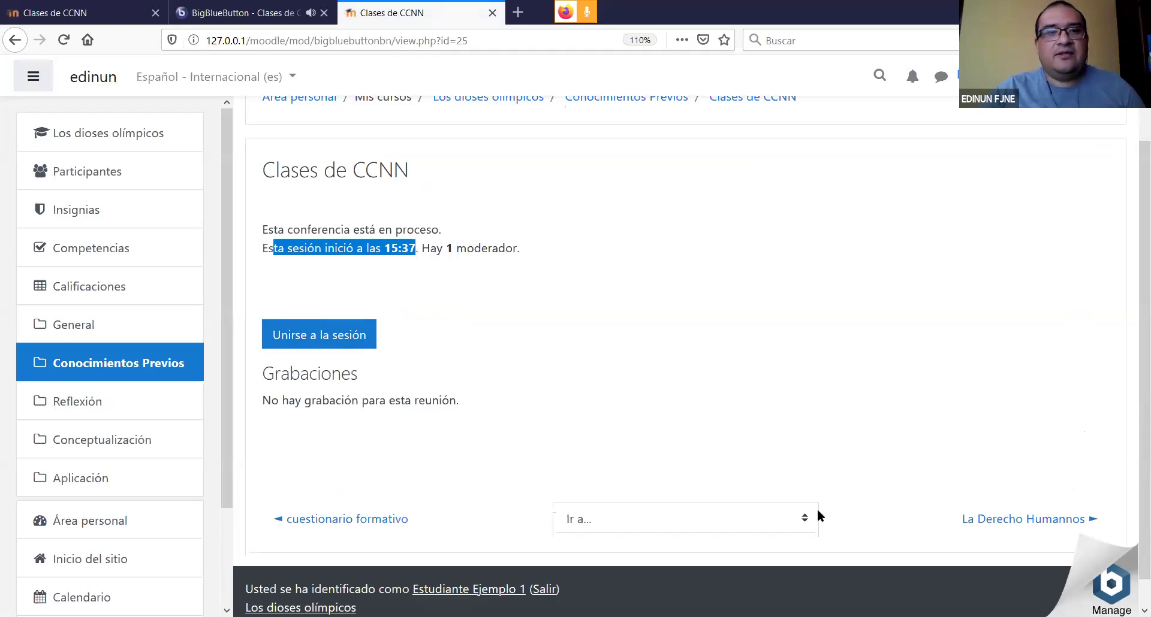
left_click(484, 268)
left_click_drag(522, 247, 262, 246)
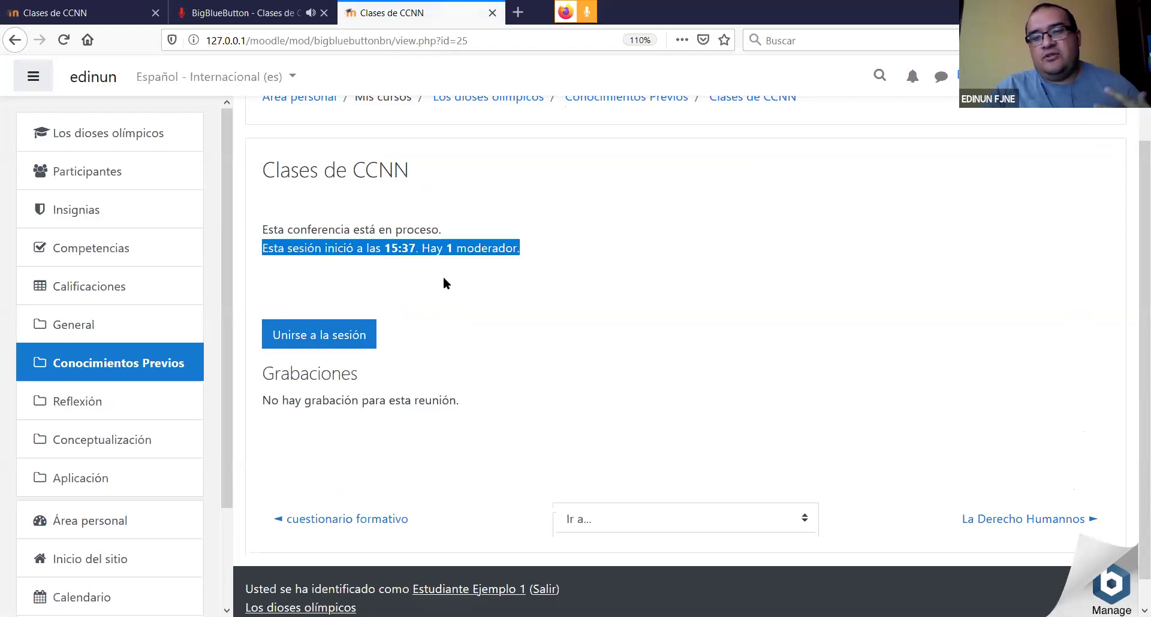
left_click(444, 278)
left_click(334, 339)
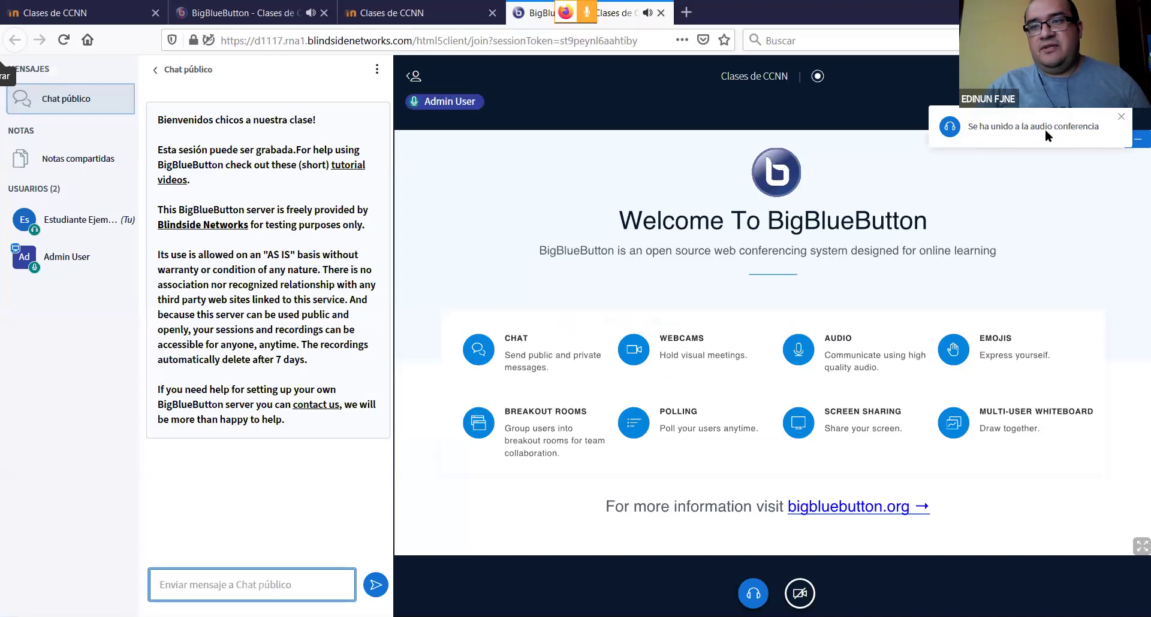
Dismiss the student's audio conference notice and switch back to the moderator's BigBlueButton session.
left_click(1121, 116)
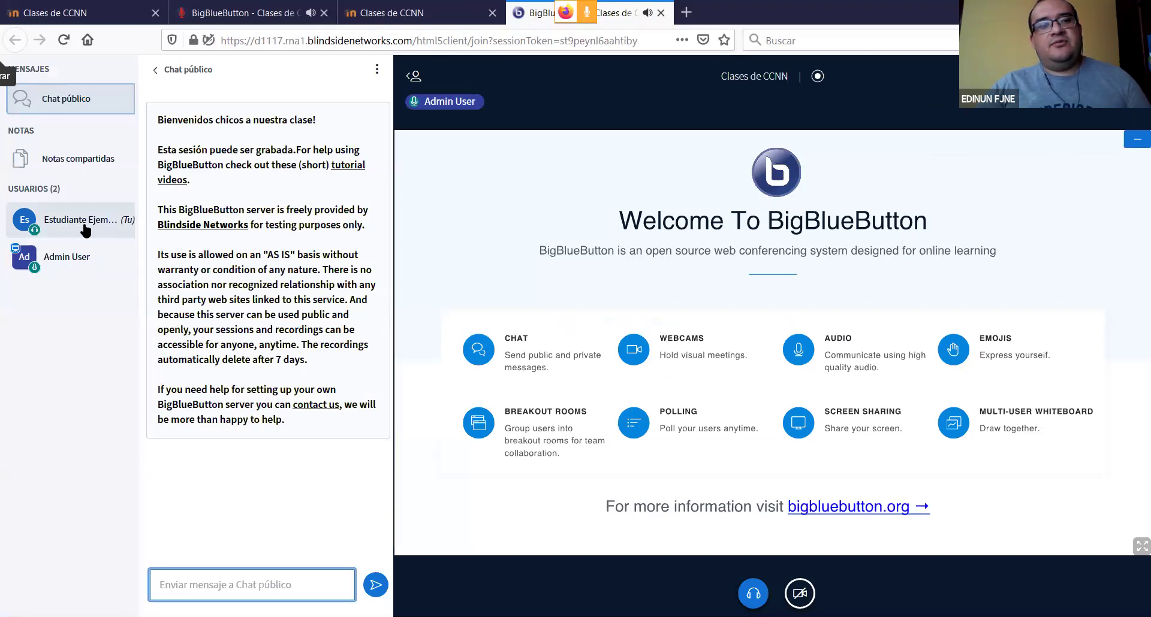
left_click(72, 18)
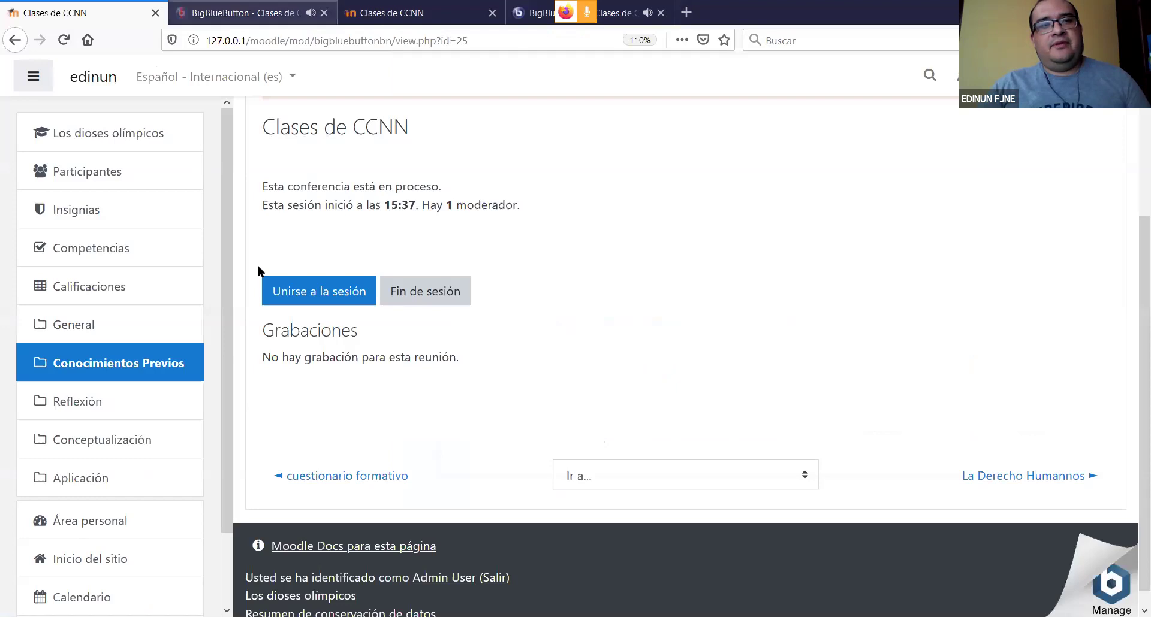
key("ctrl+Tab")
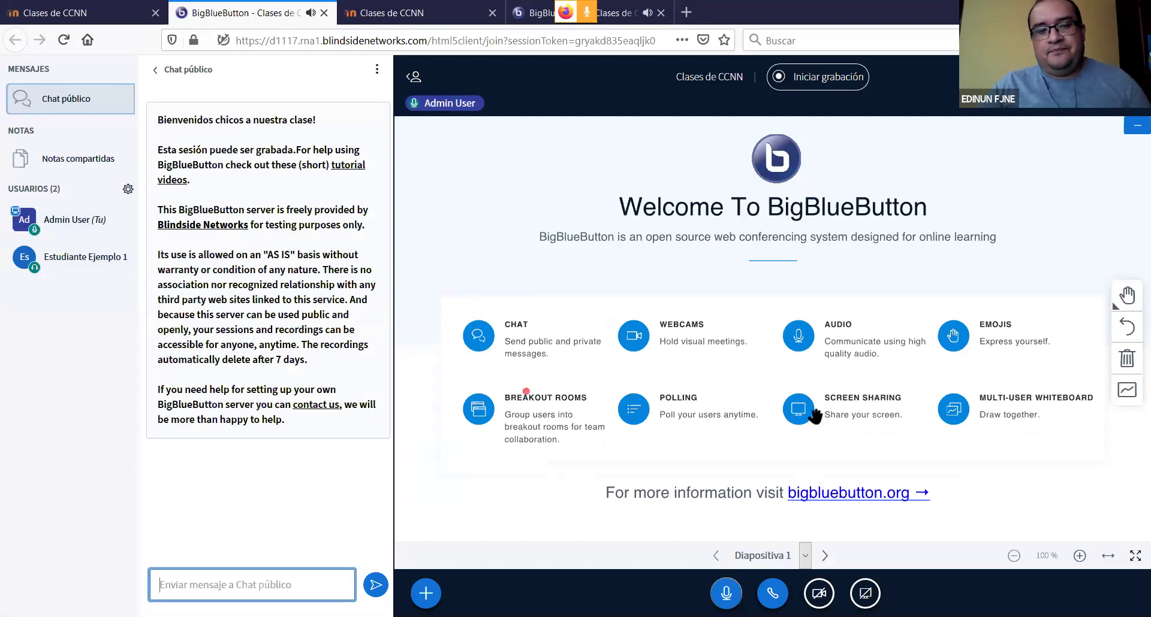
Upload the image 3a4499a4c30d6f082d254099c90f2c24_M.jpg as the session's presentation and confirm it as the current one.
left_click(425, 593)
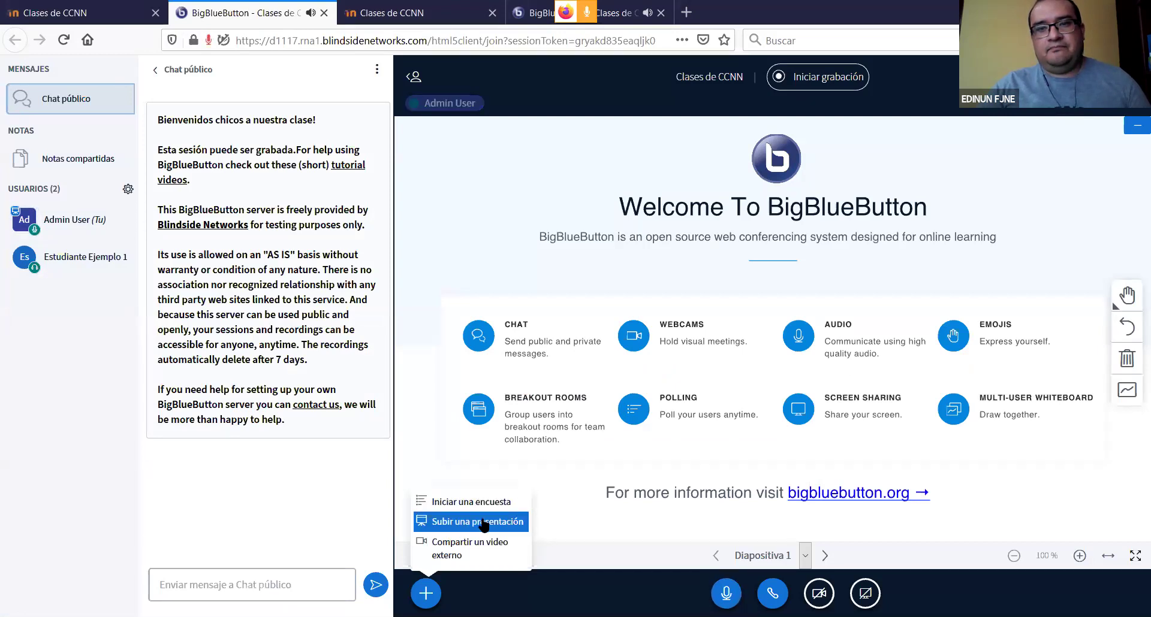
left_click(483, 522)
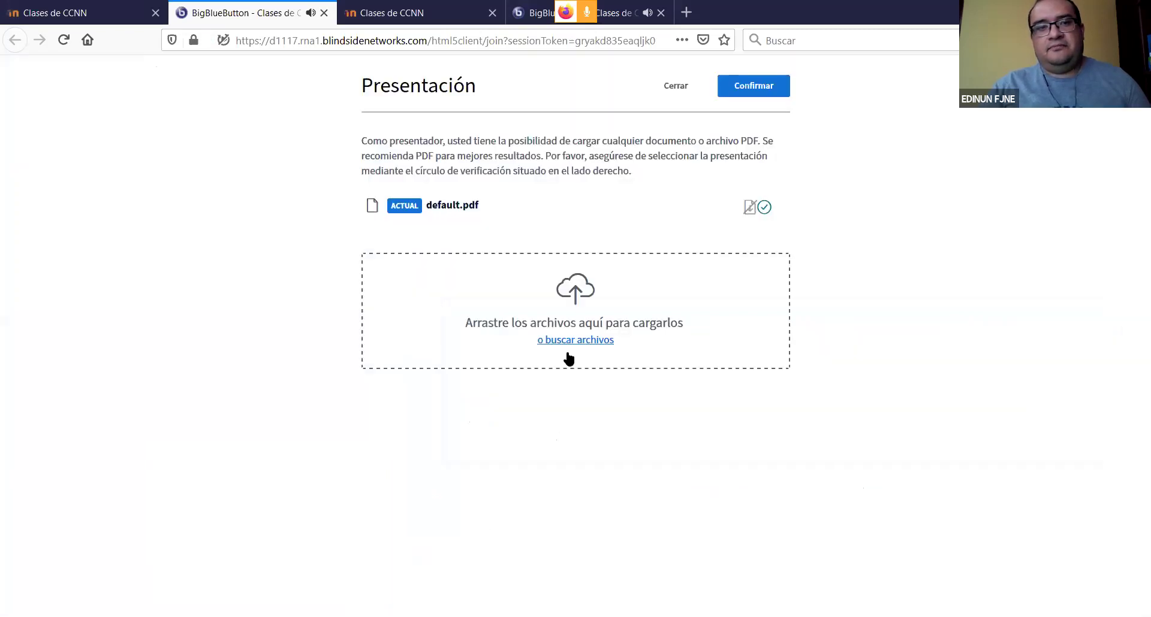
left_click(570, 300)
scroll(878, 350, "down", 5)
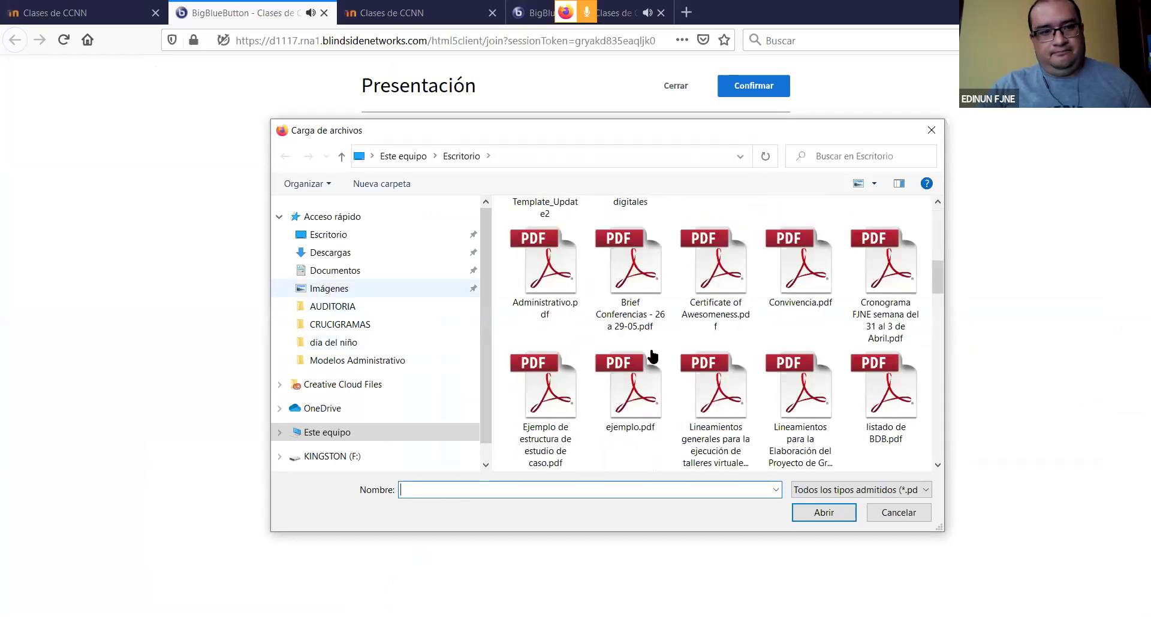
left_click(708, 236)
left_click(819, 517)
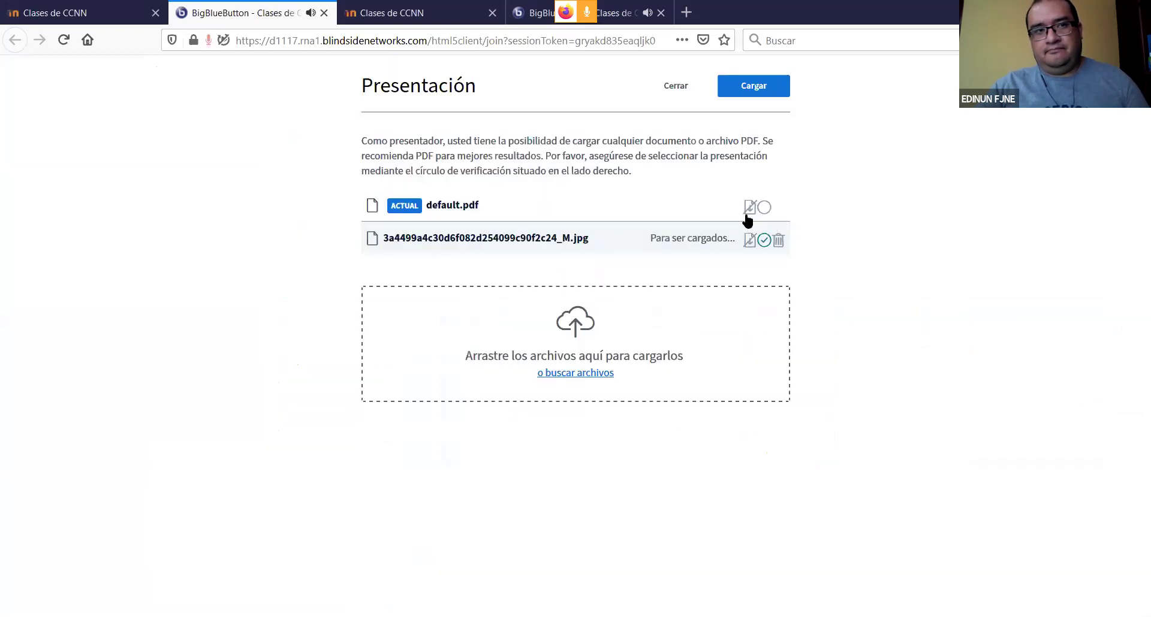
key("Return")
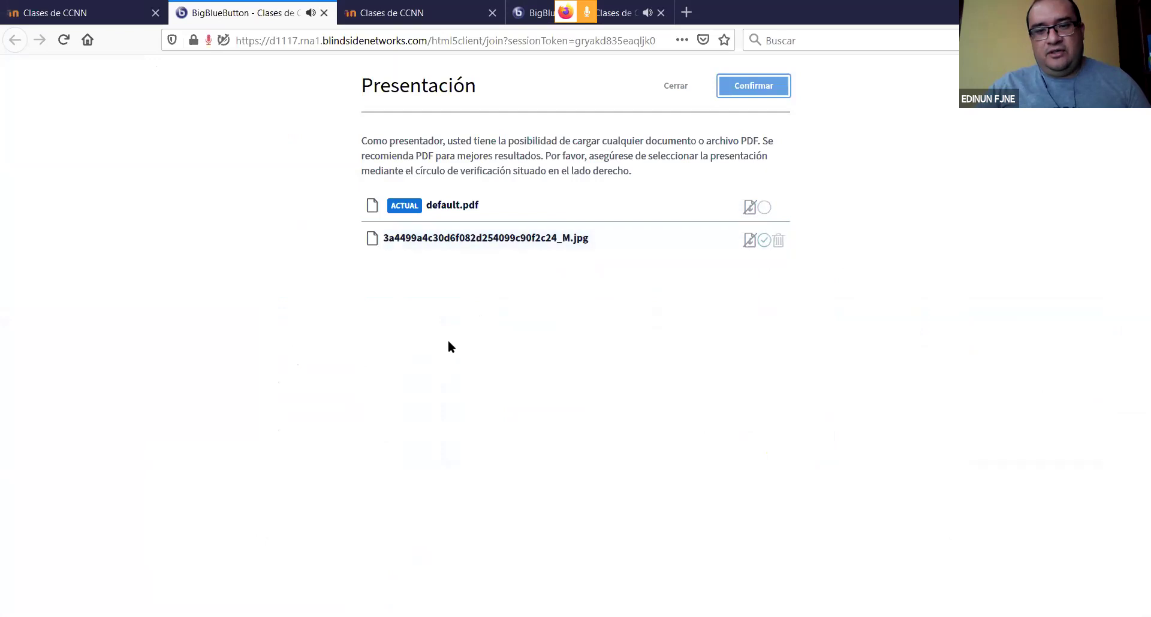
key("Return")
Mute the student session's browser tab and hide the public chat in both the moderator's and the student's views.
left_click(647, 13)
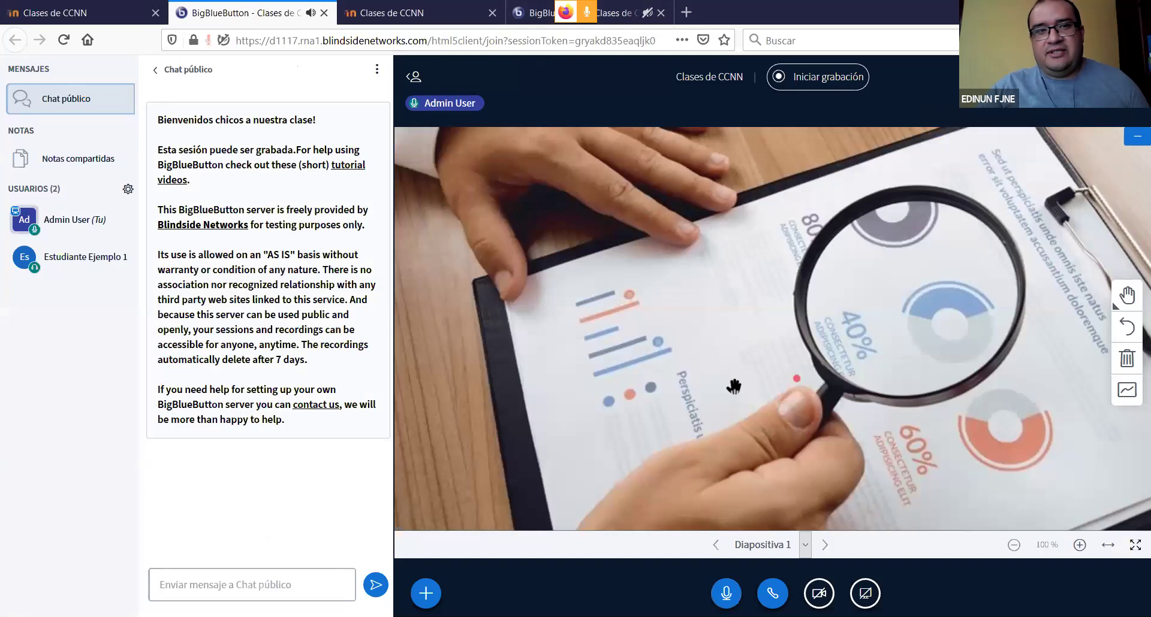
left_click(157, 74)
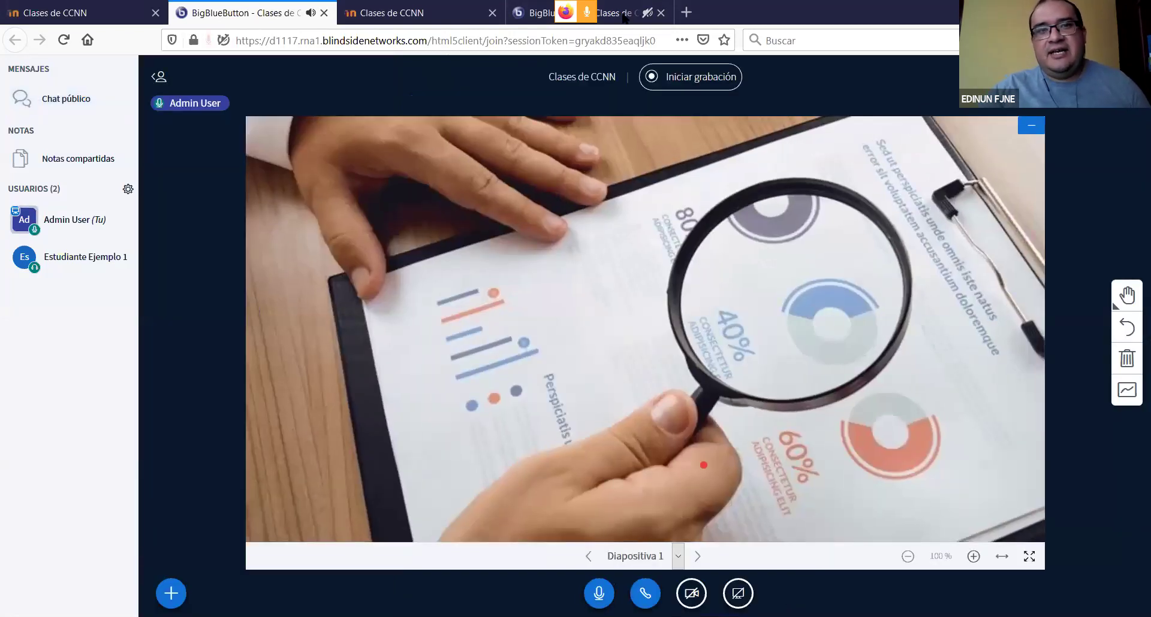
key("ctrl+Tab")
key("ctrl+Tab")
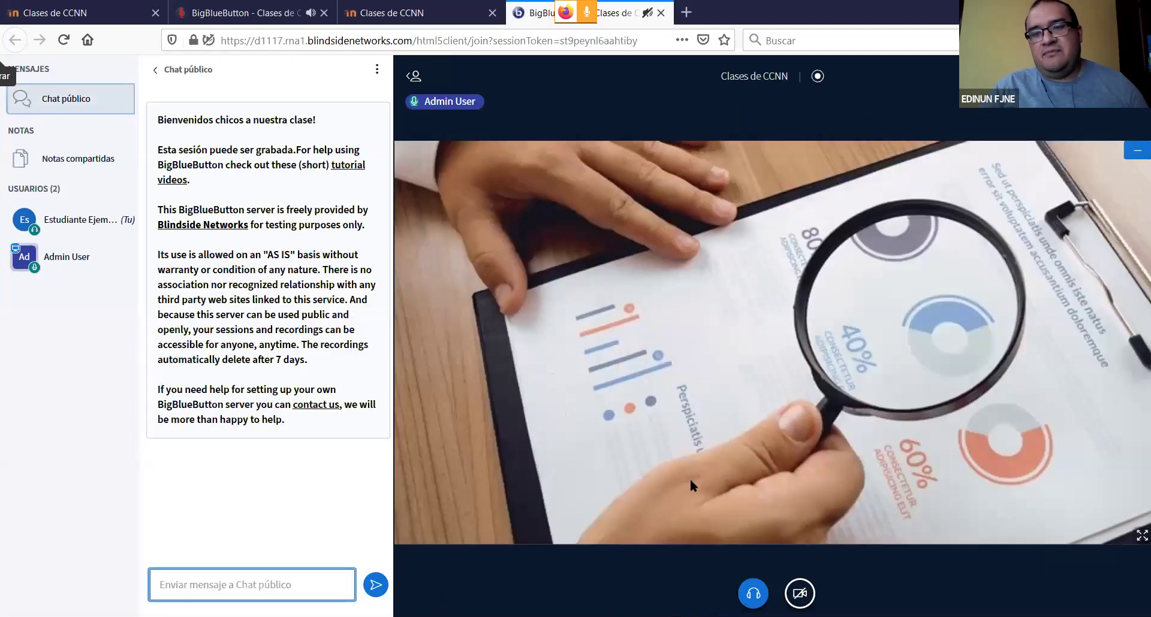
left_click(162, 71)
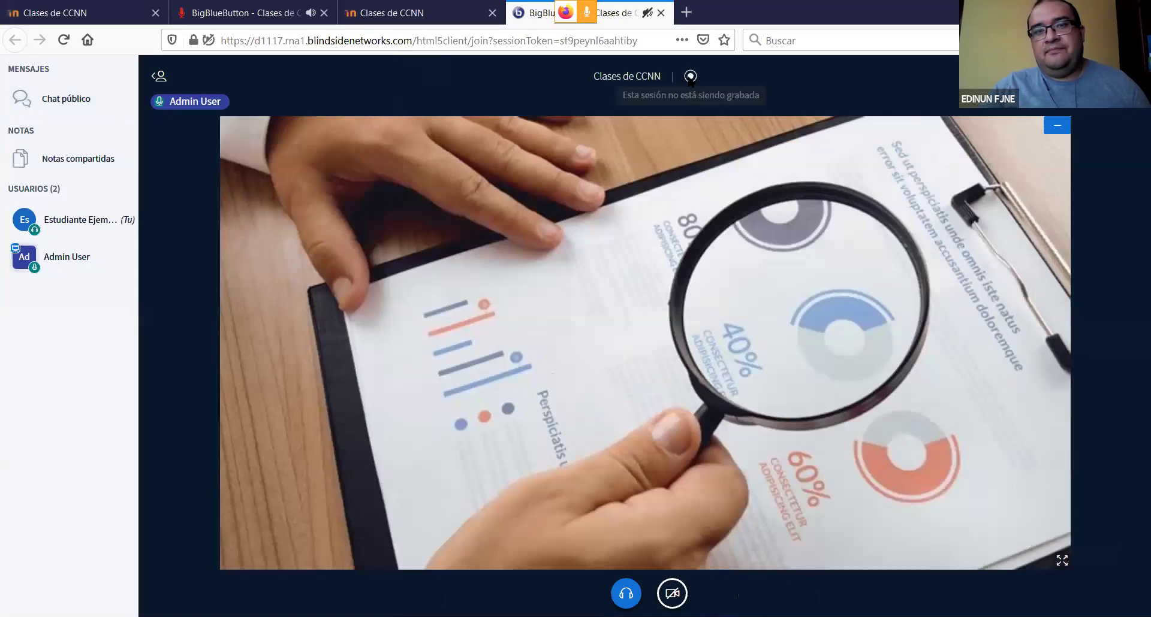
Start recording the session as the moderator and pause the recording.
key("ctrl+2")
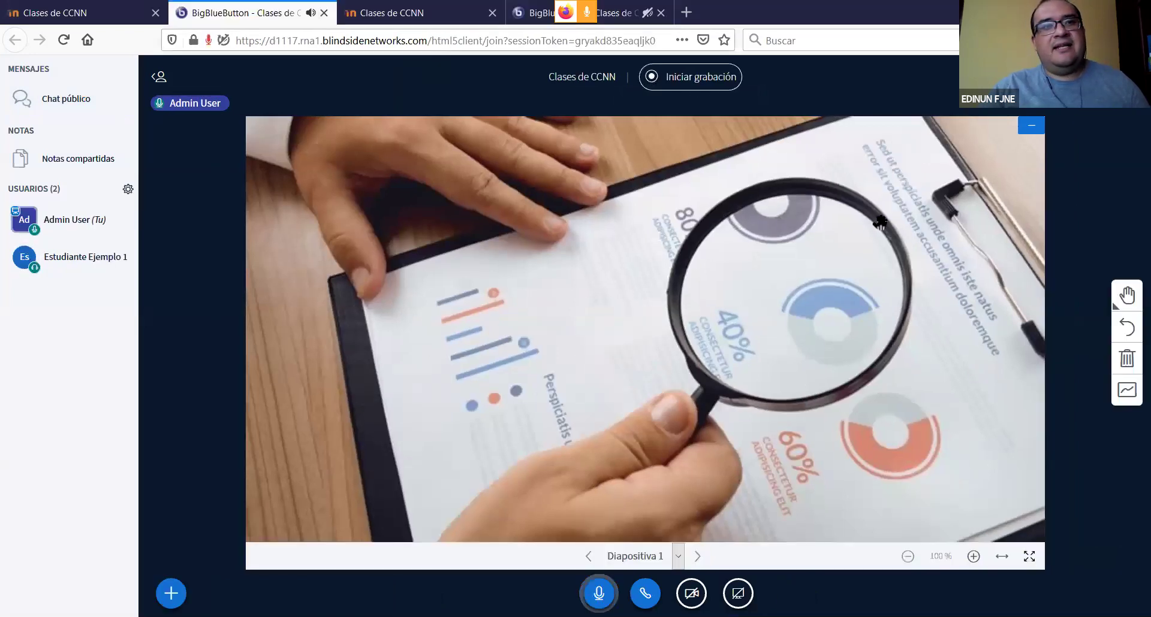
left_click(682, 87)
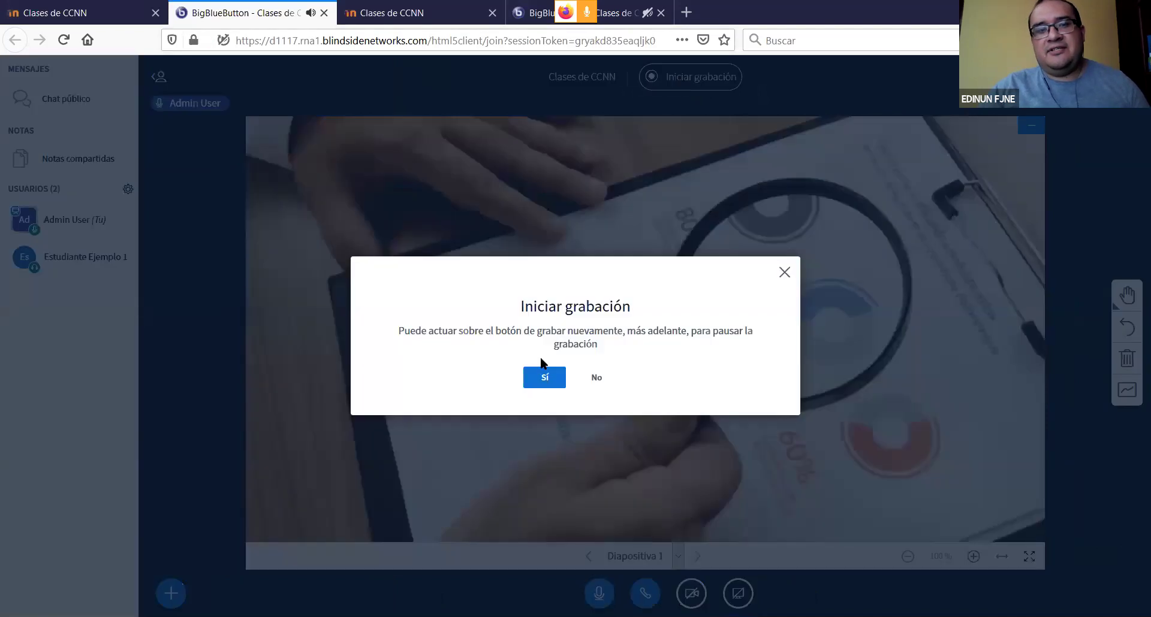
left_click(546, 374)
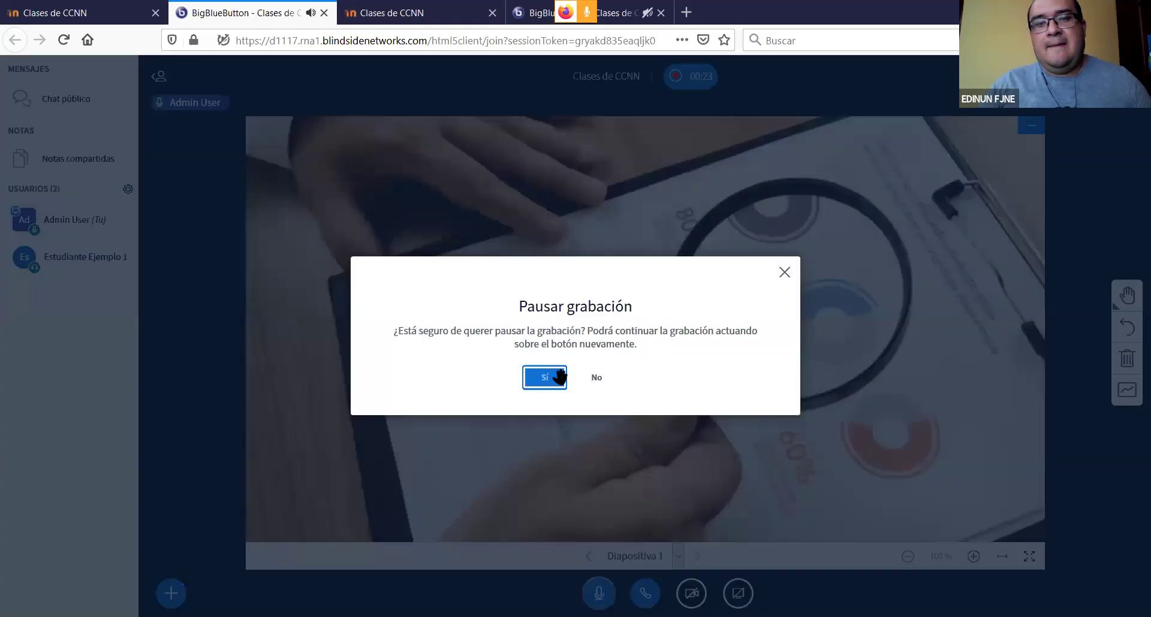
left_click(545, 375)
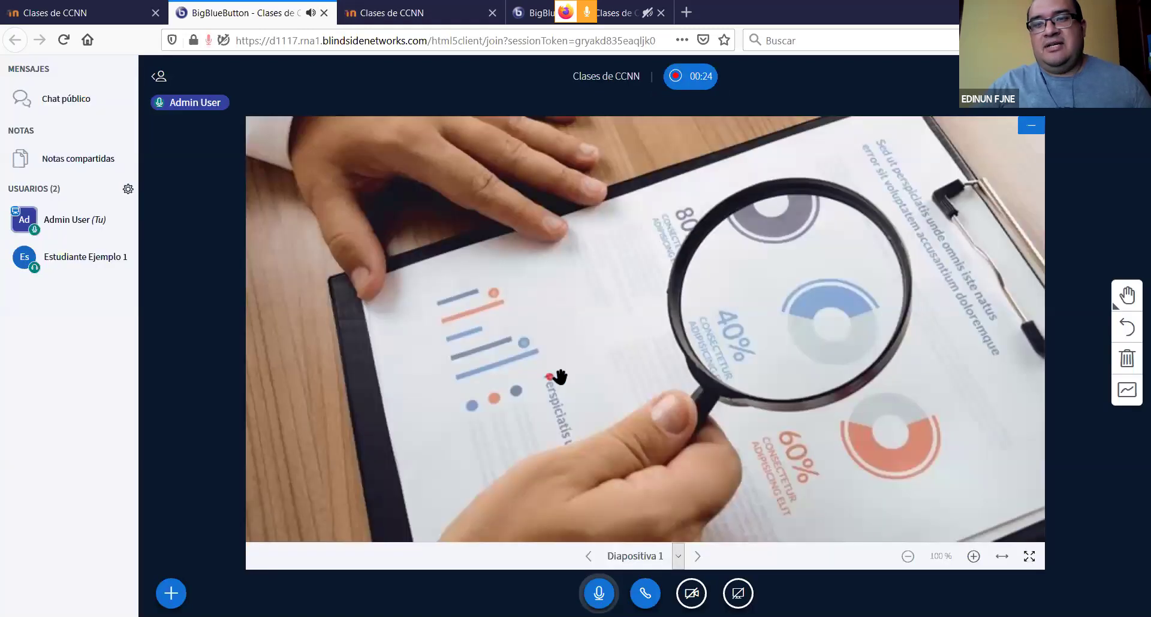
End the Clases de CCNN meeting as the moderator and confirm it.
left_click(1134, 76)
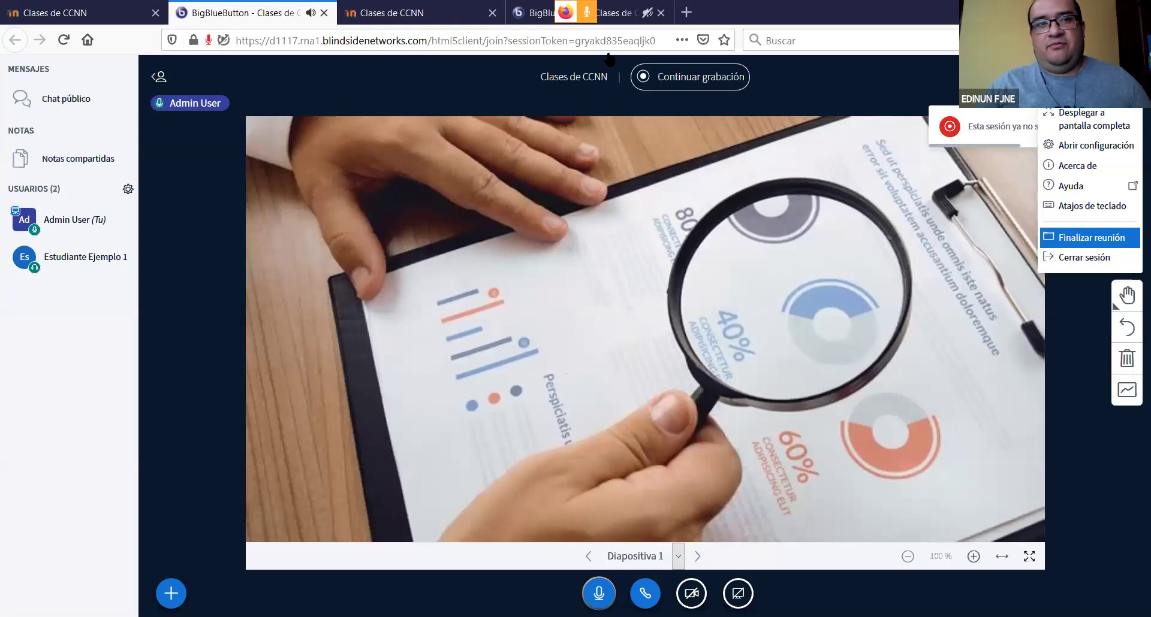
left_click(1116, 239)
left_click(535, 357)
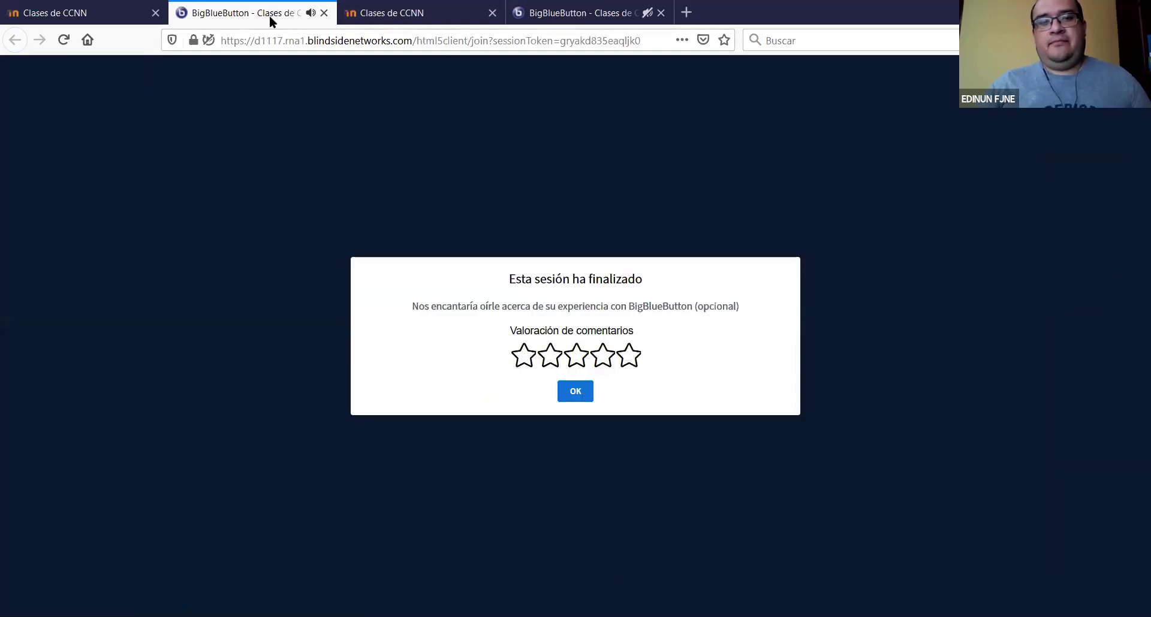
Submit a session rating as the moderator and a five-star rating as the student, and close the ended session's tab.
left_click(549, 356)
left_click(604, 447)
left_click(595, 12)
left_click(629, 360)
left_click(598, 451)
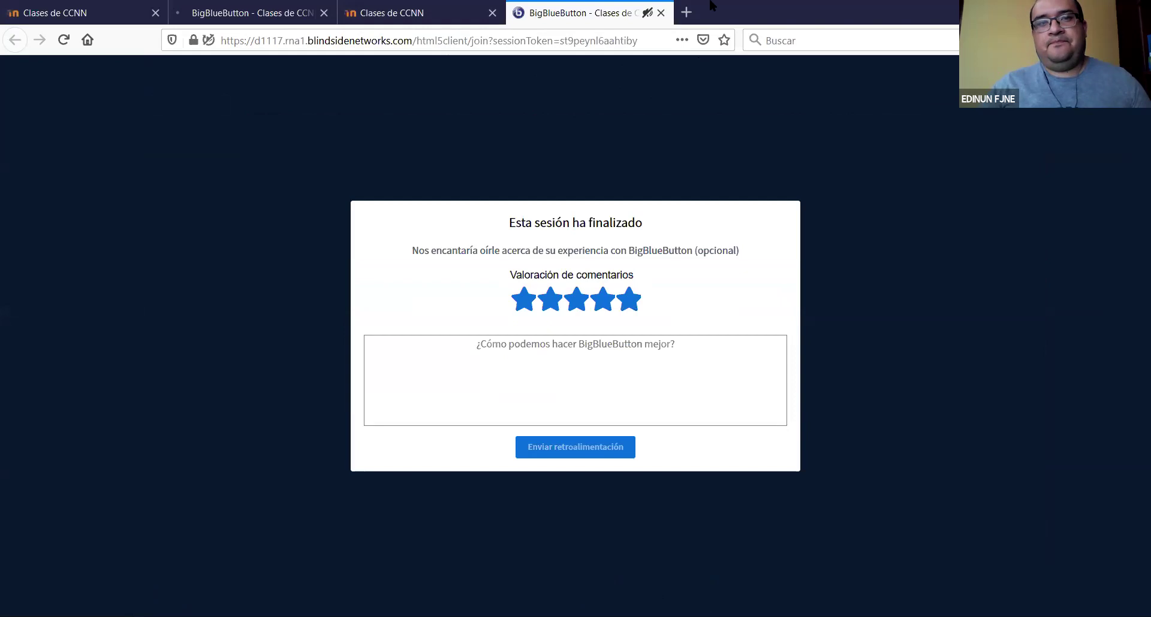
left_click(661, 12)
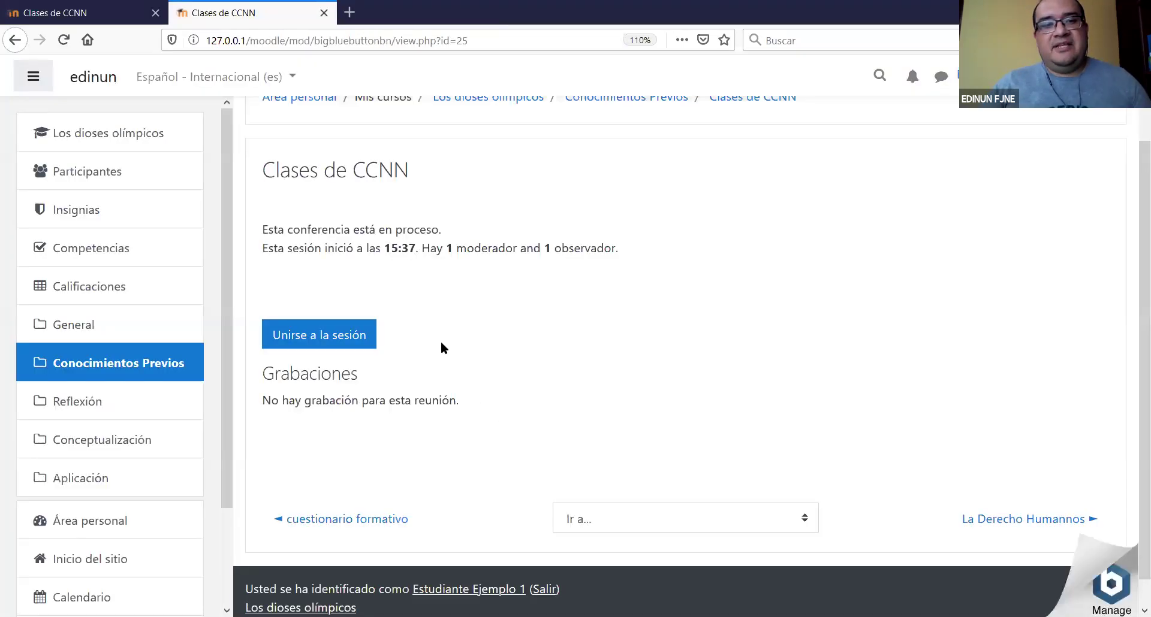
Compare the student's and administrator's room pages, and reopen Clases de CCNN from the course page as the student to check its session status.
scroll(426, 367, "down", 1)
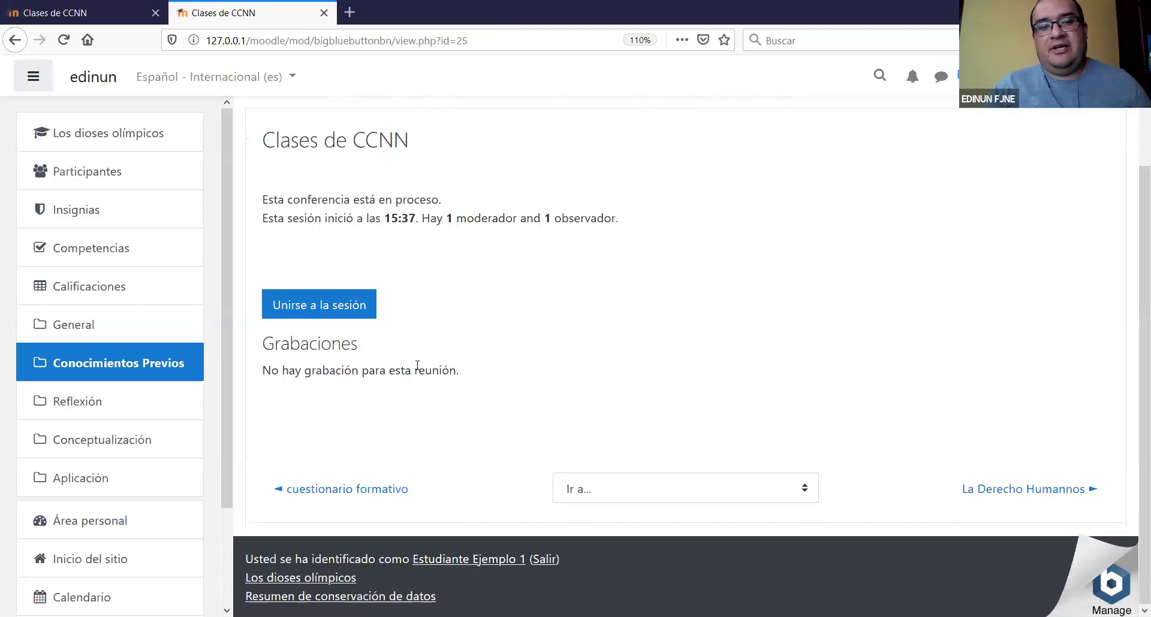
scroll(420, 360, "up", 3)
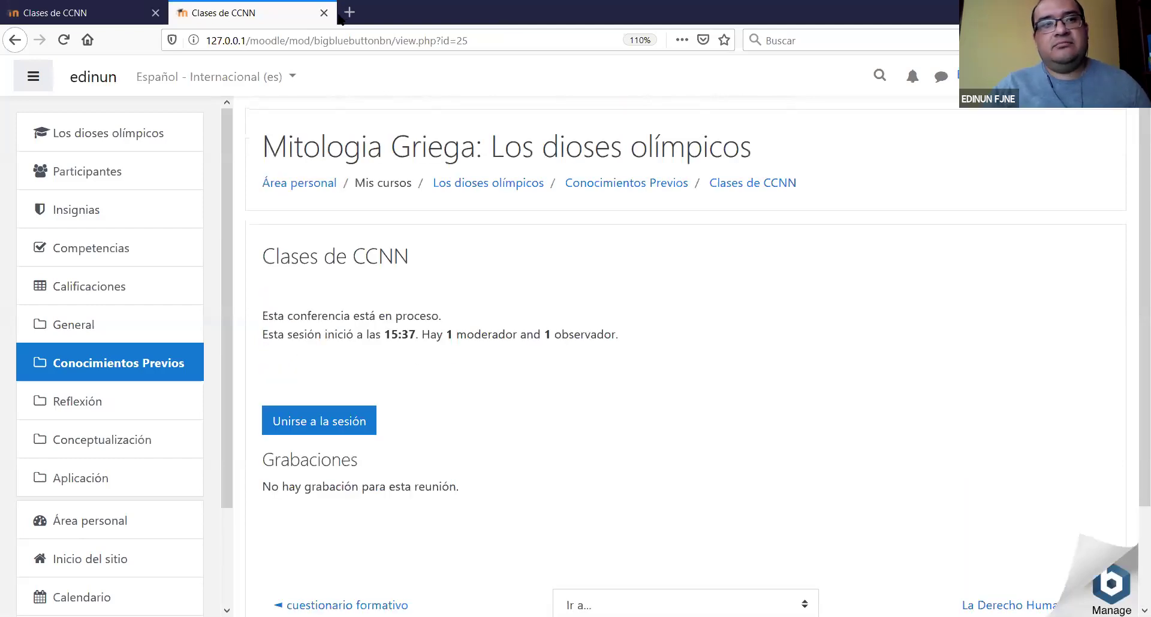
left_click(115, 17)
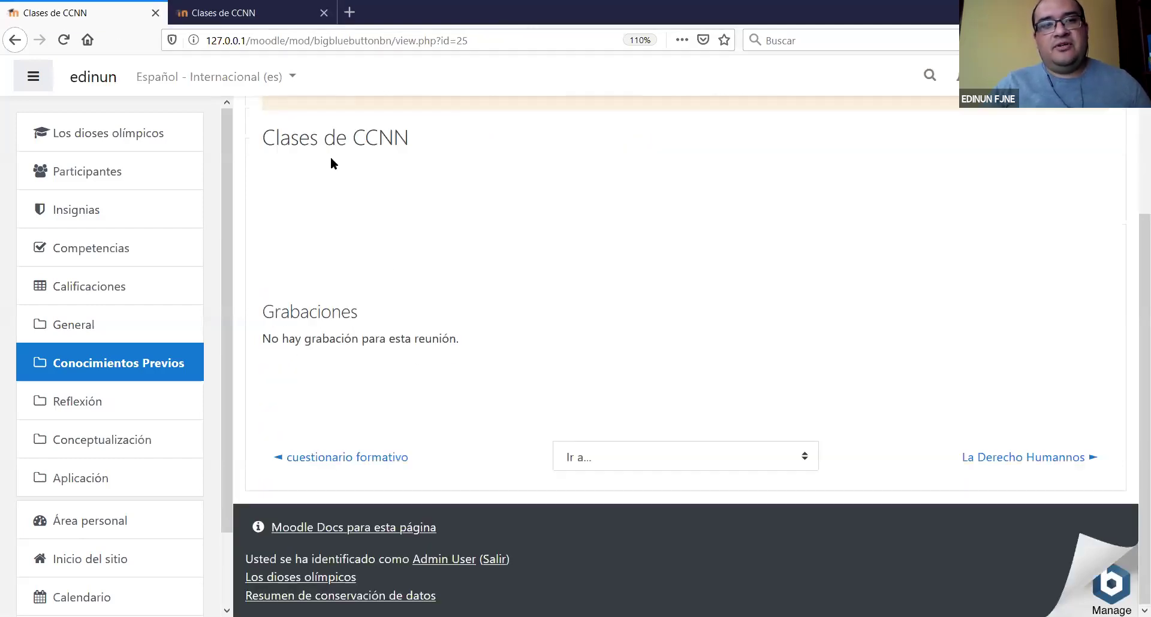
left_click(279, 13)
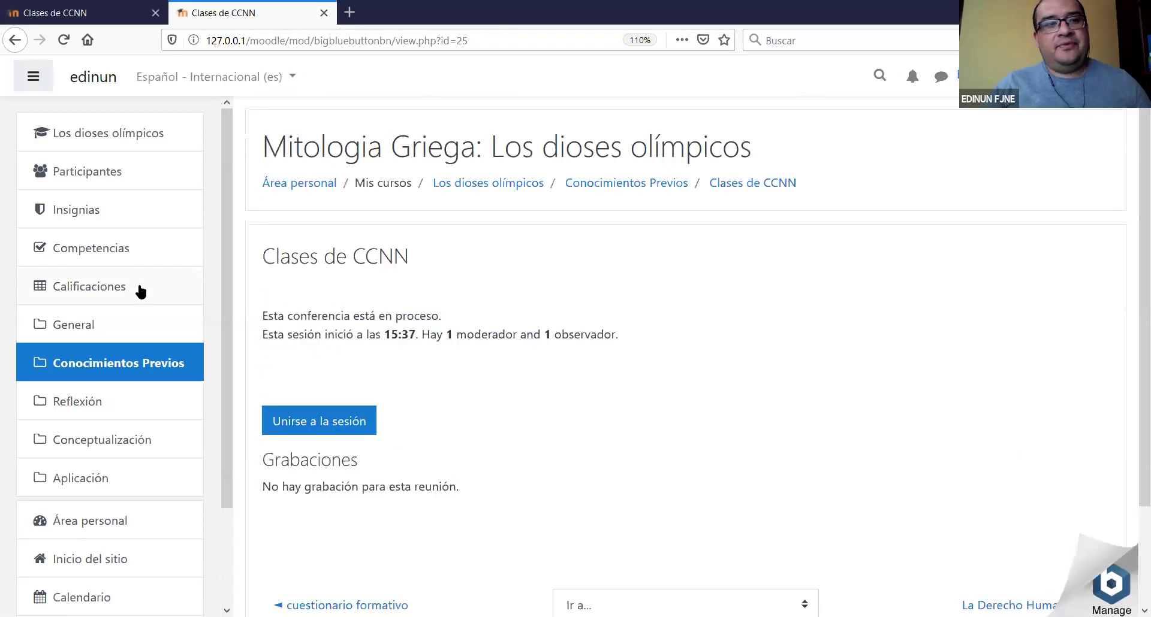
left_click(103, 327)
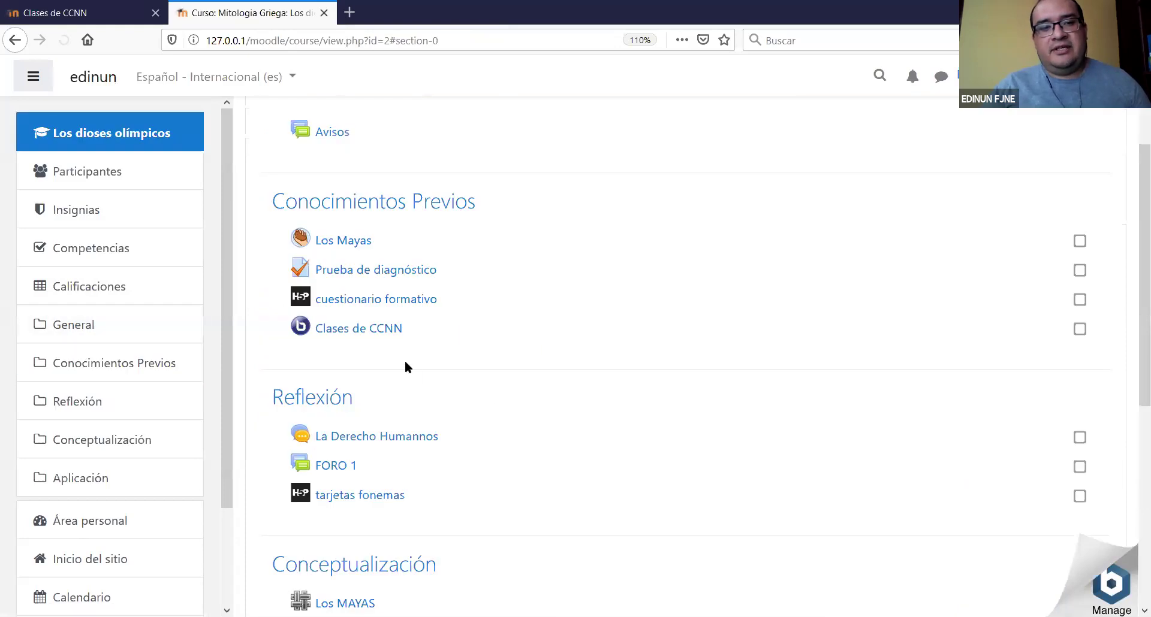
left_click(383, 331)
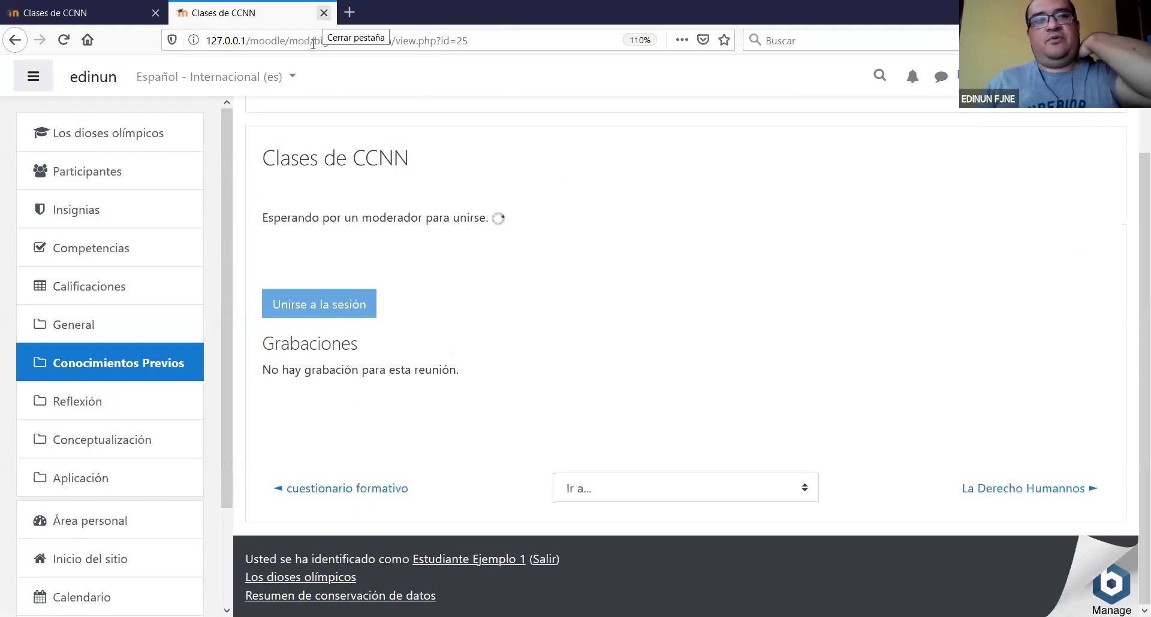
Close the student's extra room tab and reopen Clases de CCNN from the Conocimientos Previos section in the remaining tab.
left_click(324, 12)
scroll(405, 380, "up", 3)
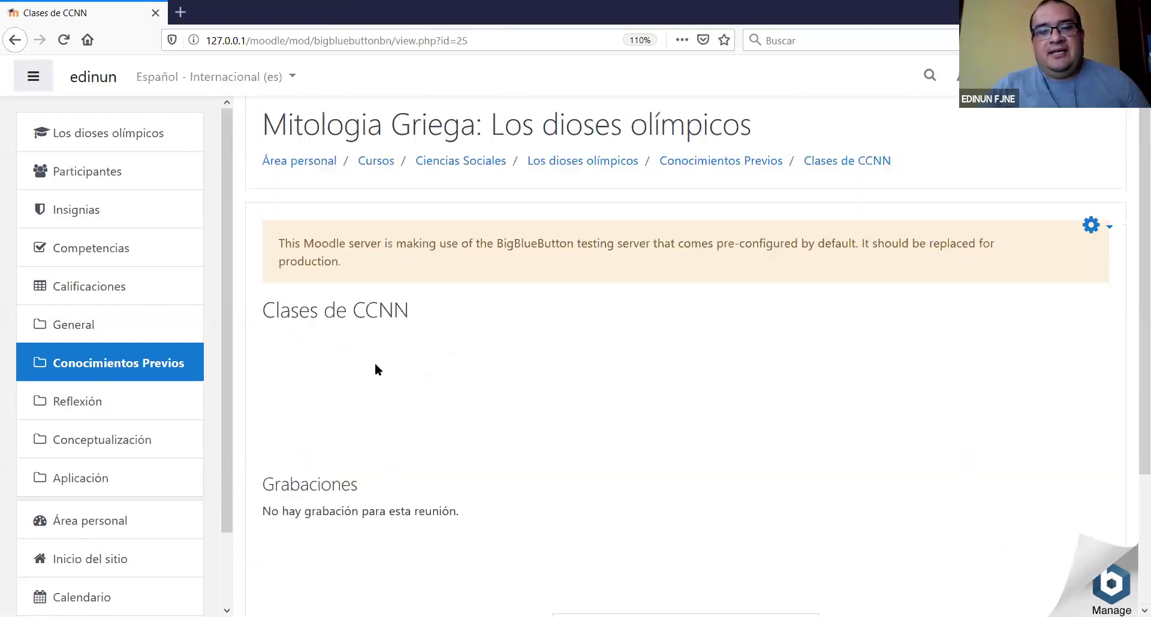
scroll(233, 247, "up", 1)
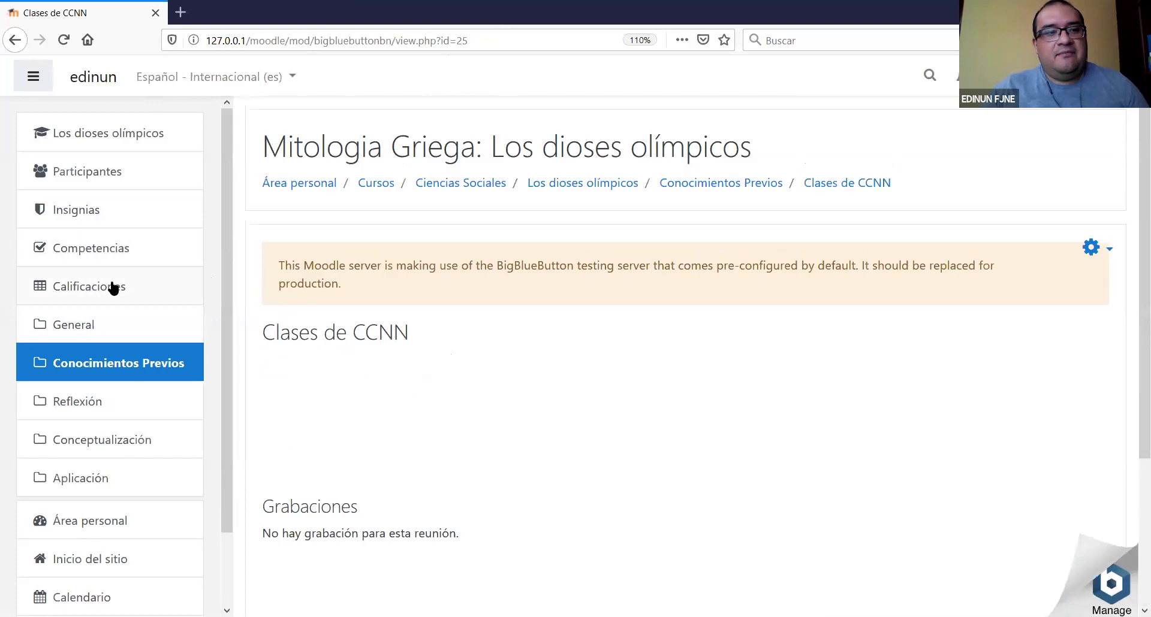
left_click(89, 360)
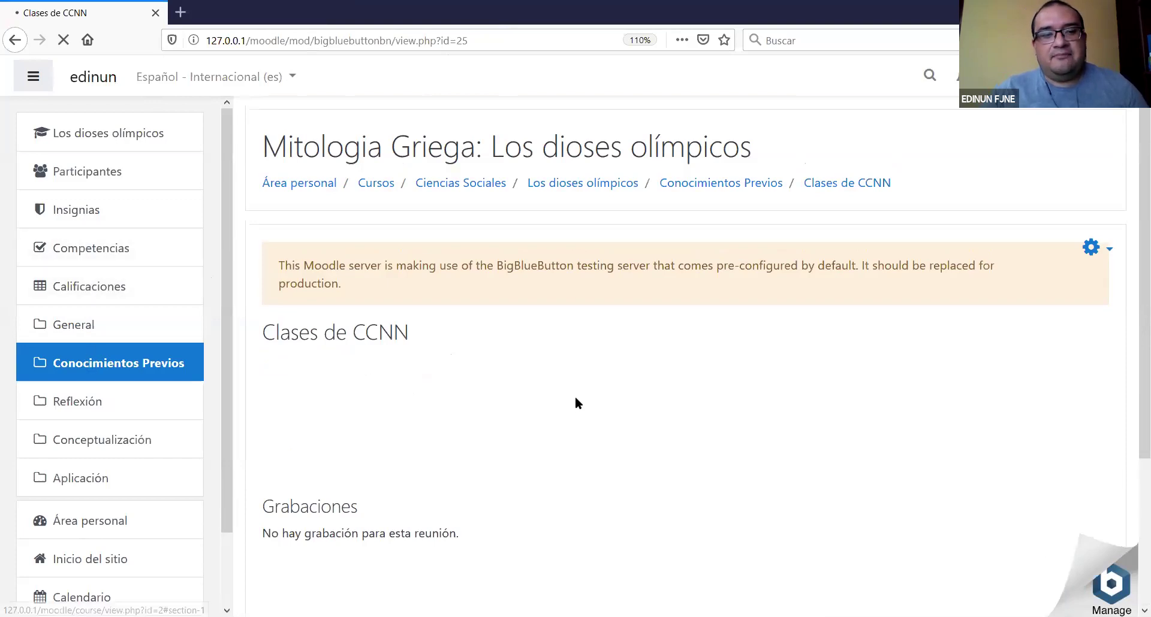
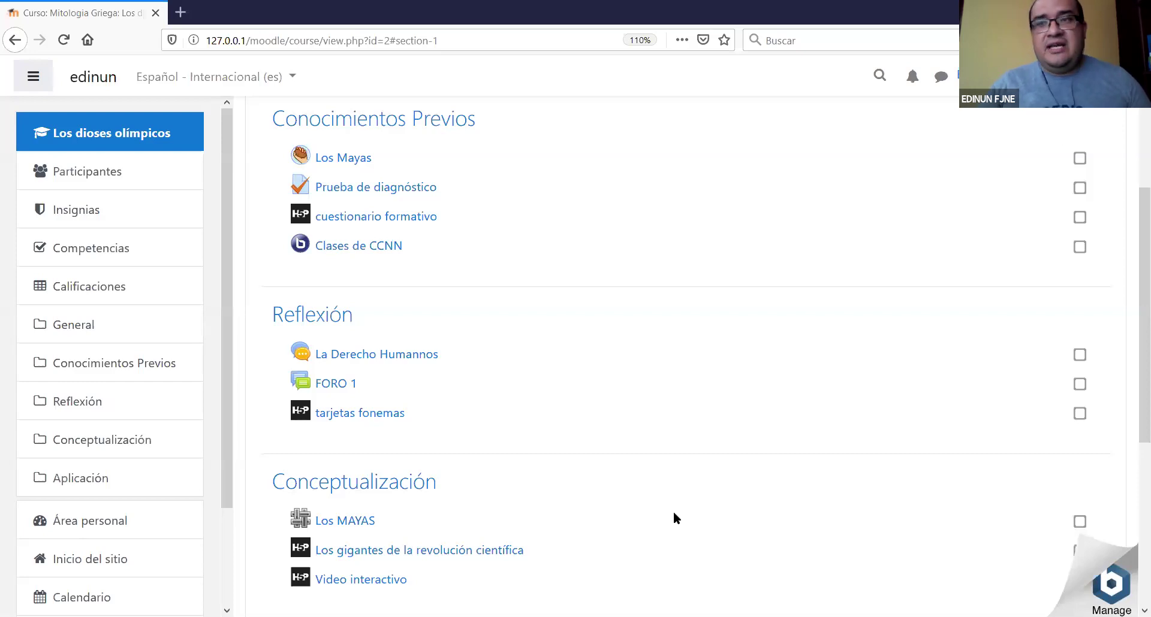
left_click(373, 246)
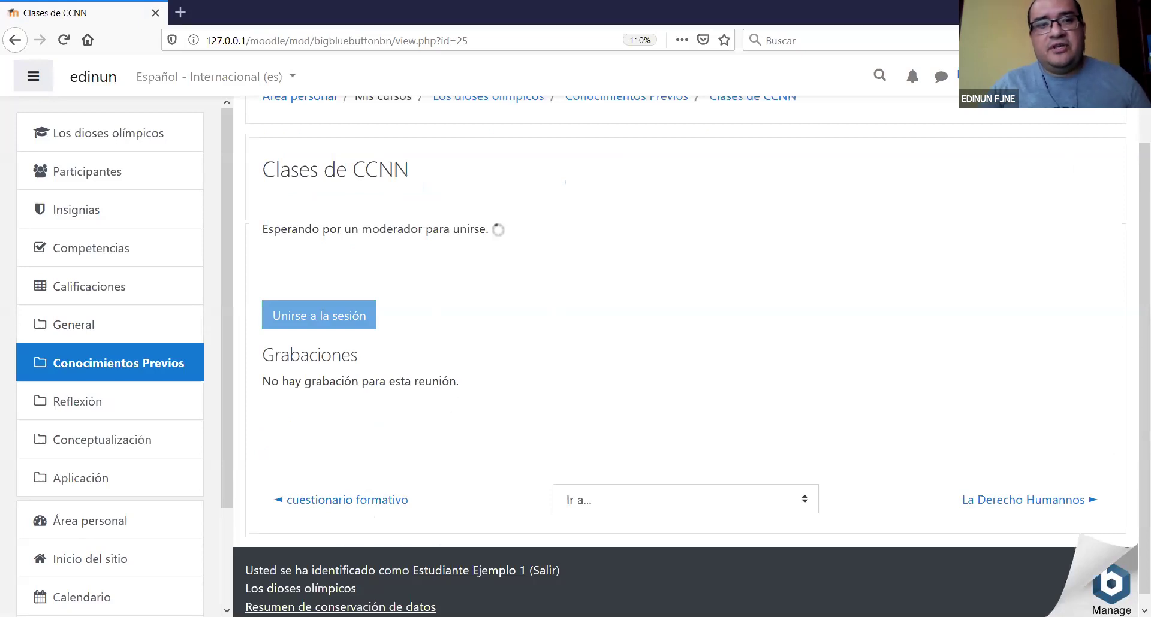
Highlight the course title on the room page, and return to the Conocimientos Previos section to review the course activities.
scroll(490, 411, "up", 2)
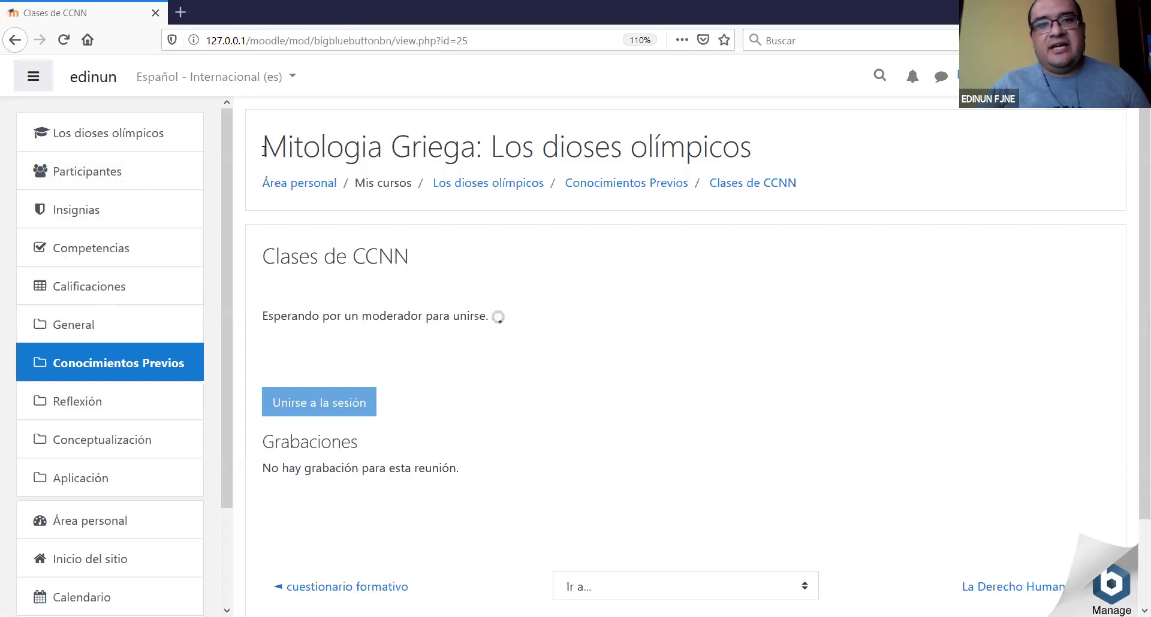
triple_click(747, 151)
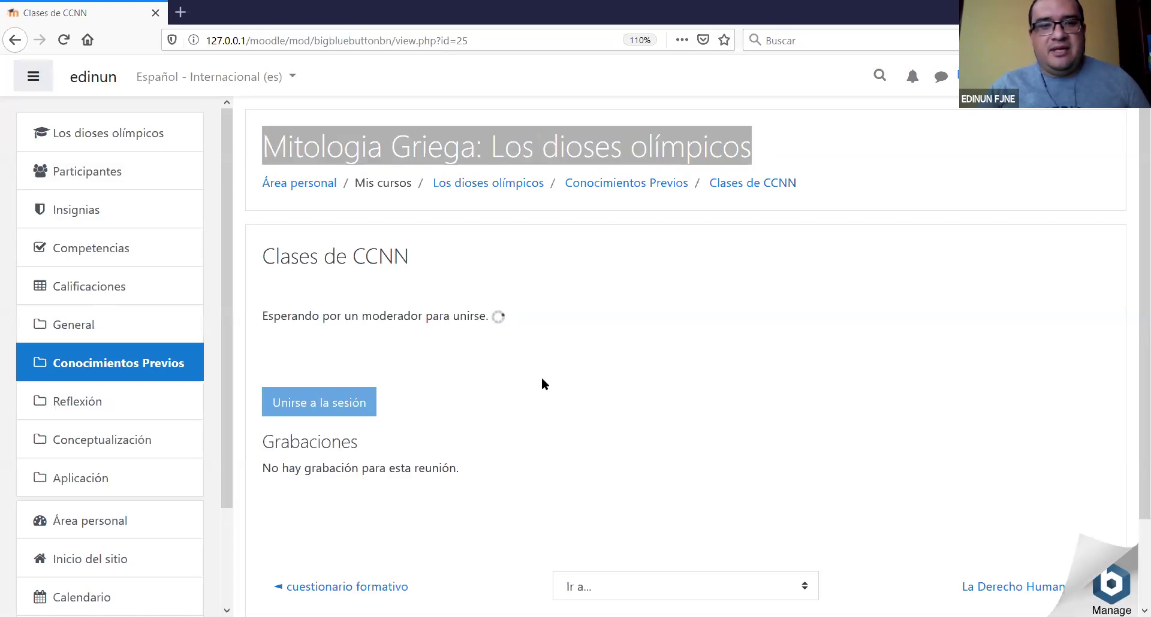
left_click(246, 354)
left_click(135, 366)
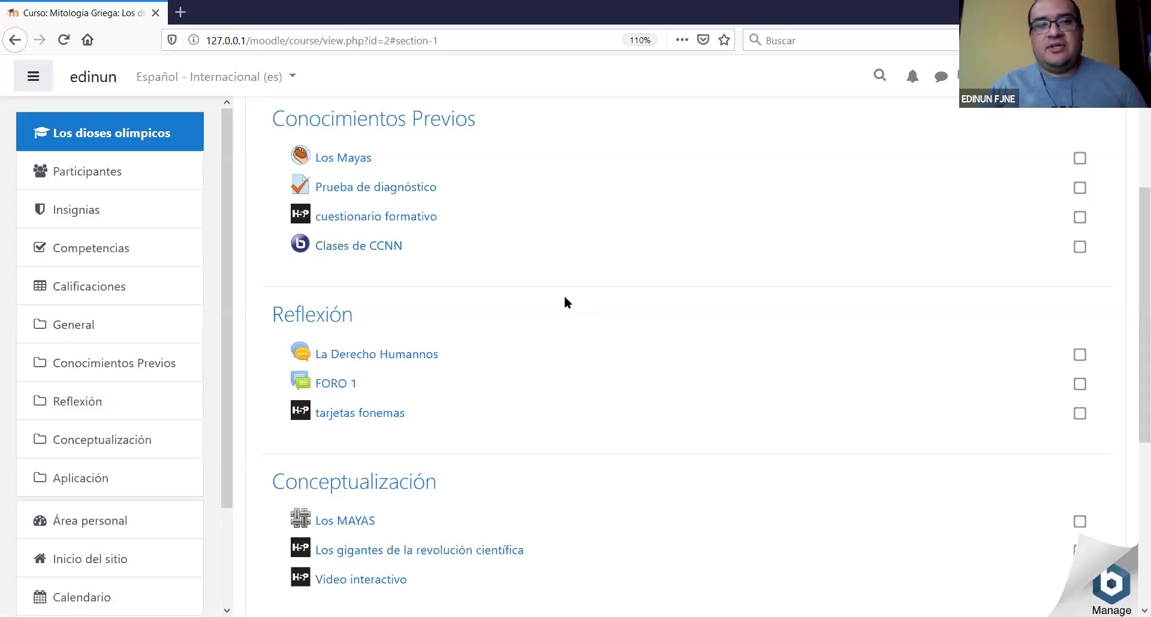
scroll(563, 299, "down", 2)
scroll(519, 324, "up", 4)
scroll(538, 312, "down", 2)
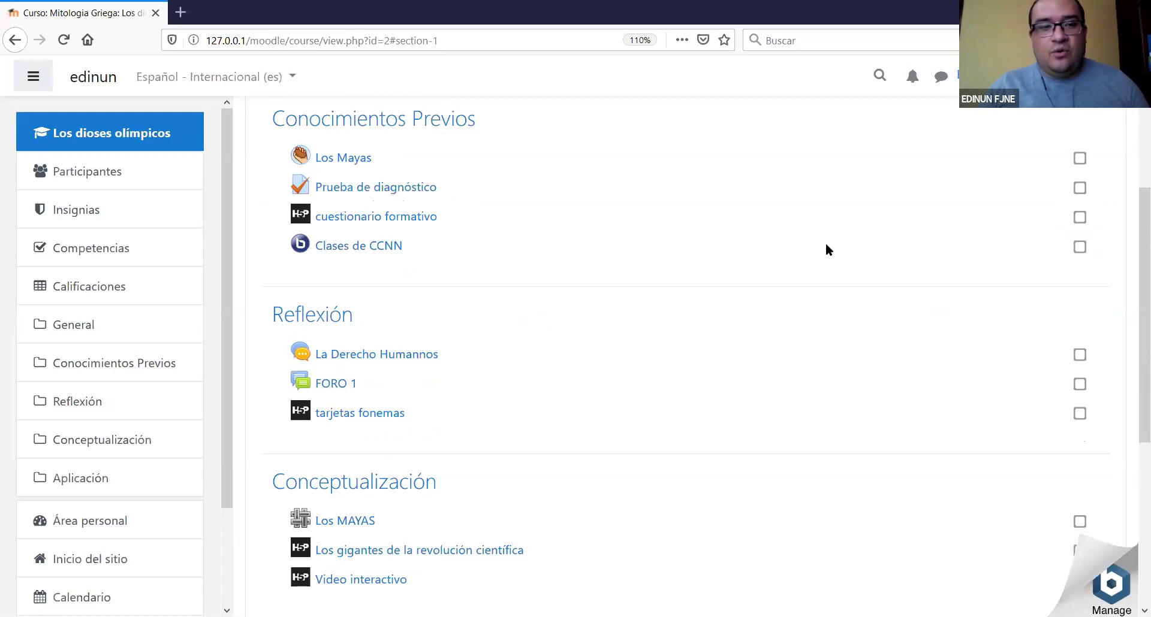
Review the student's course sections, and reopen Clases de CCNN to check its session status and recordings.
scroll(1, 298, "down", 2)
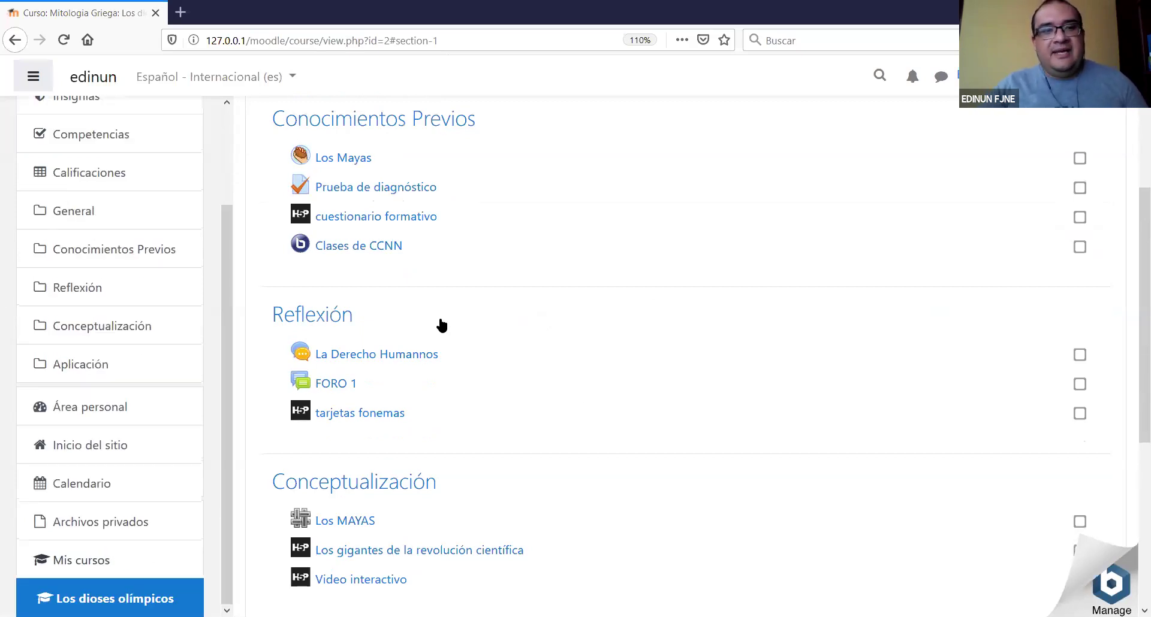
scroll(479, 312, "down", 5)
scroll(494, 430, "up", 7)
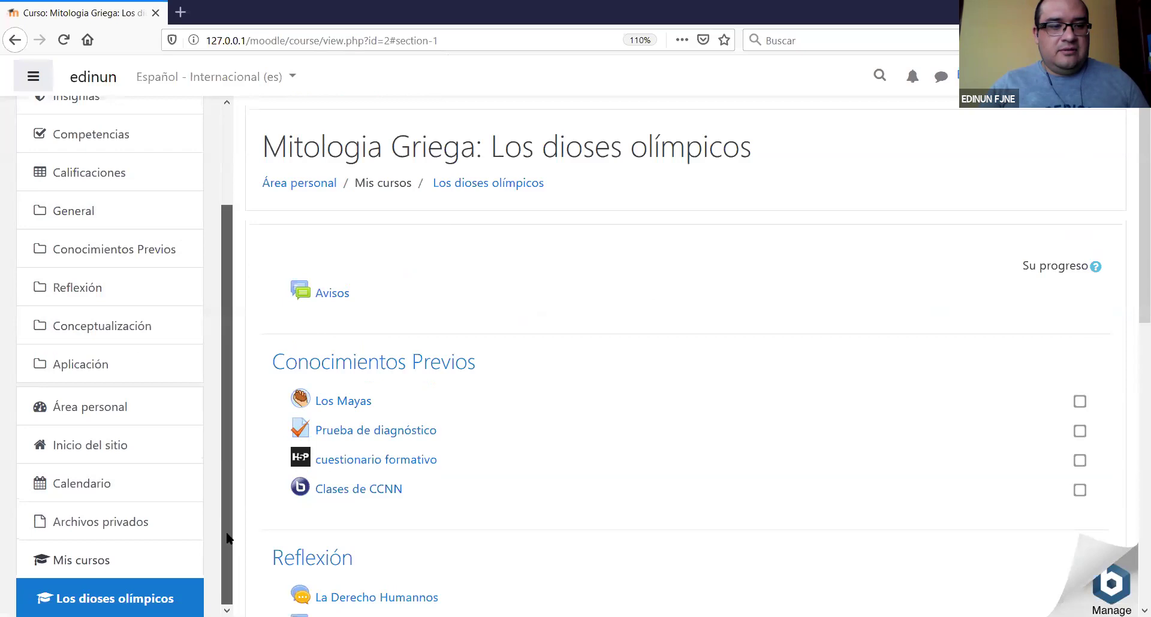
scroll(234, 267, "up", 3)
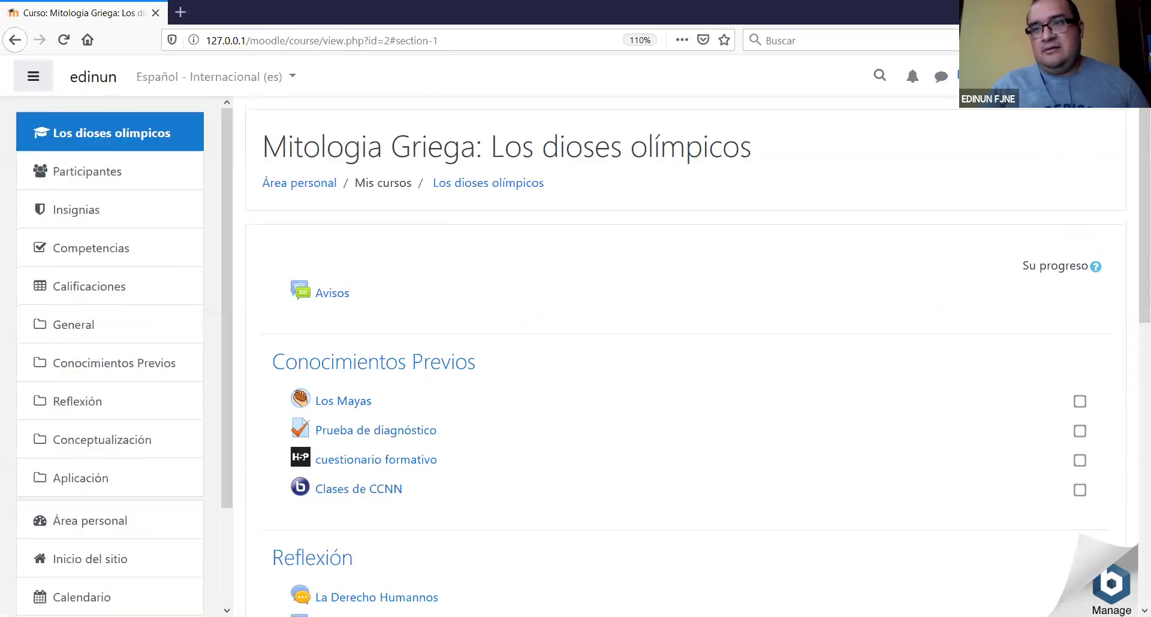
left_click(1115, 76)
left_click(365, 491)
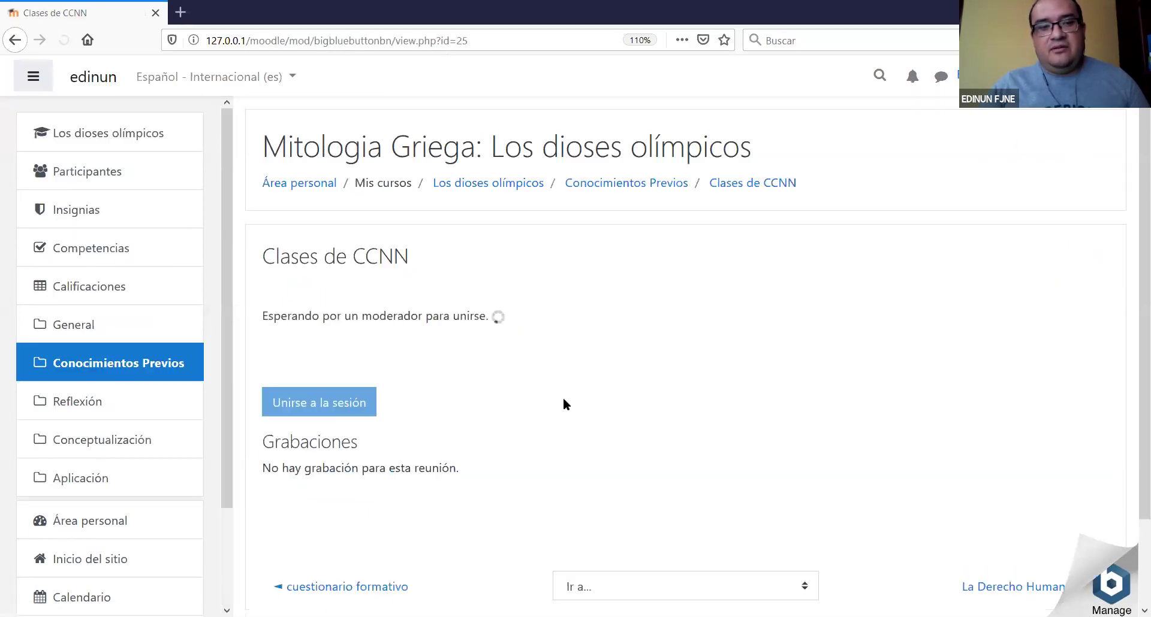
scroll(563, 398, "down", 2)
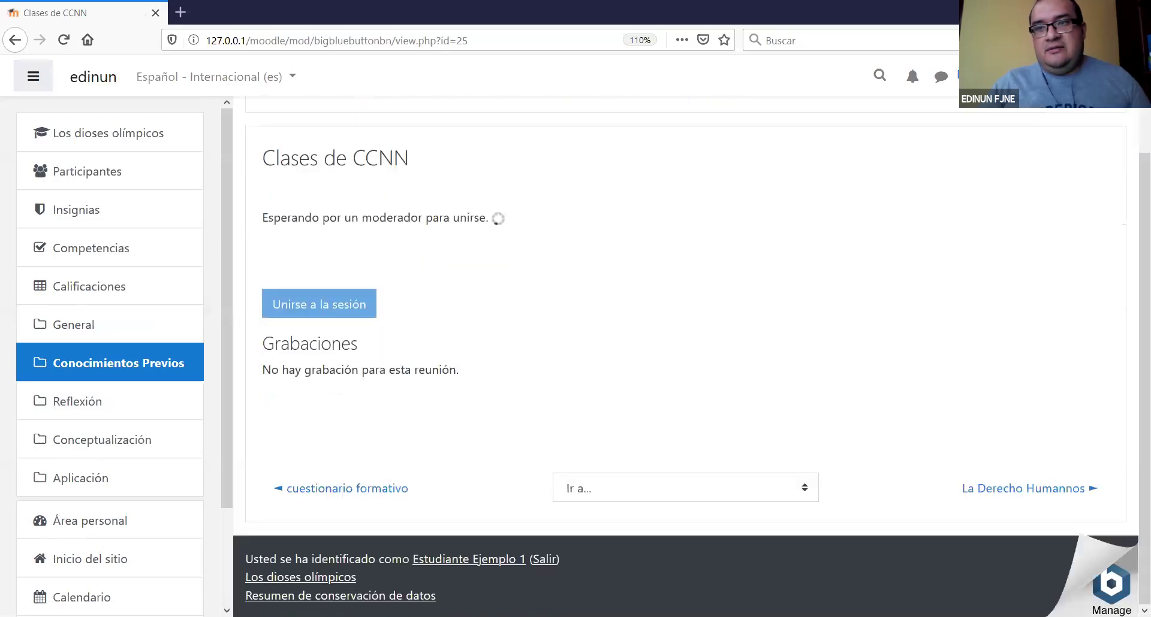
Log out of the student account and log in to Moodle with the administrator's username.
left_click(1055, 76)
left_click(1032, 262)
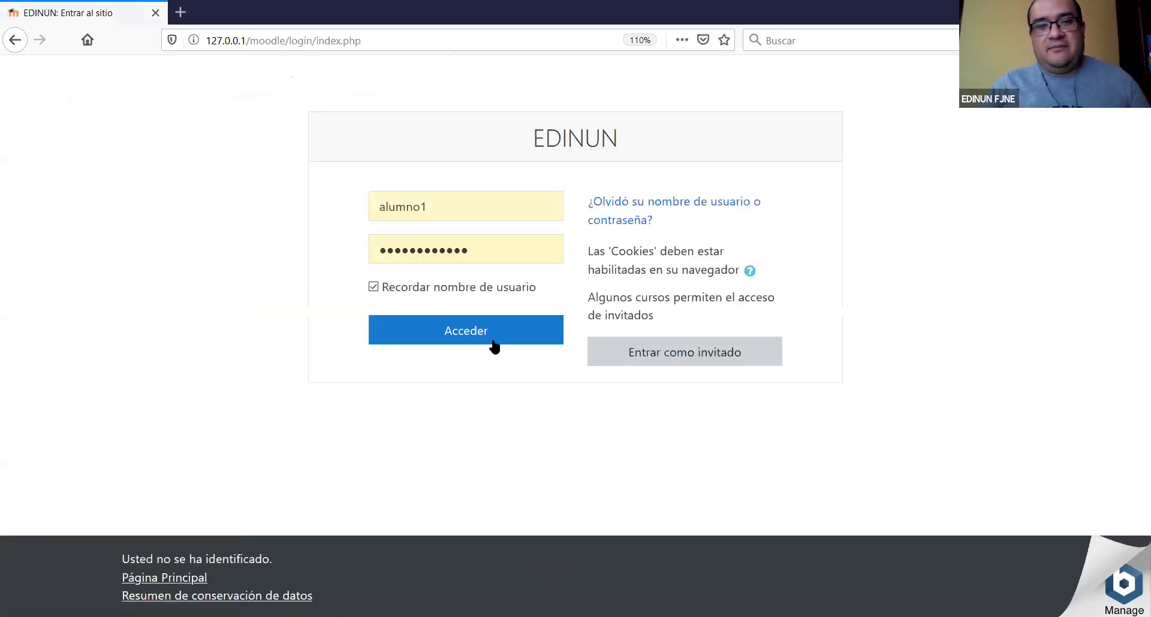
key("Tab")
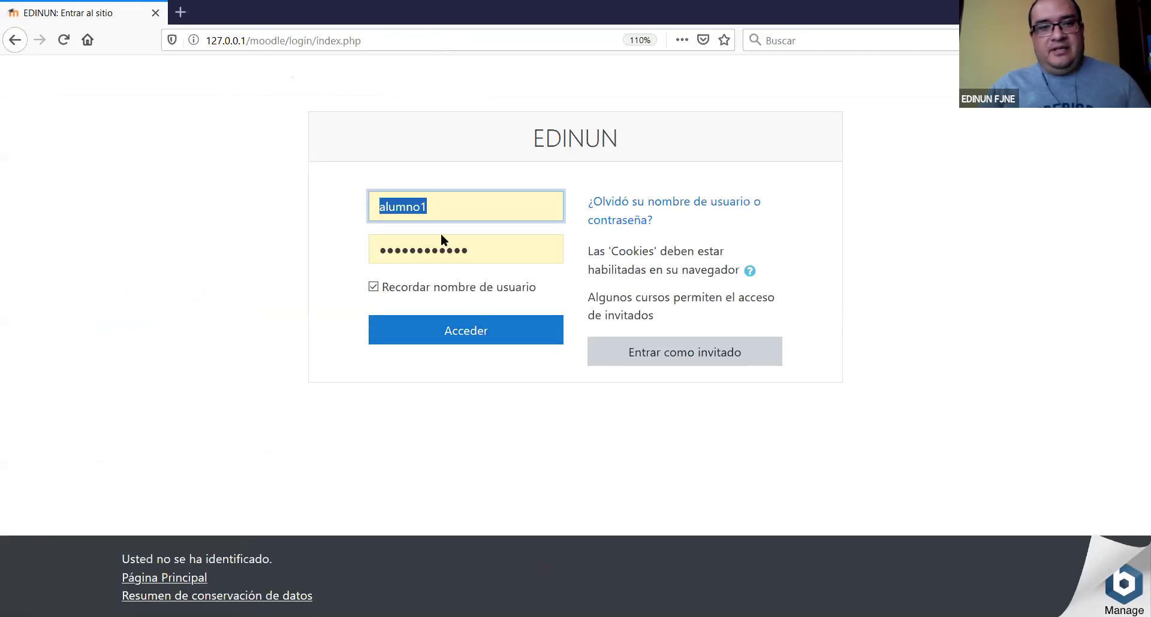
type("franklin")
left_click(453, 323)
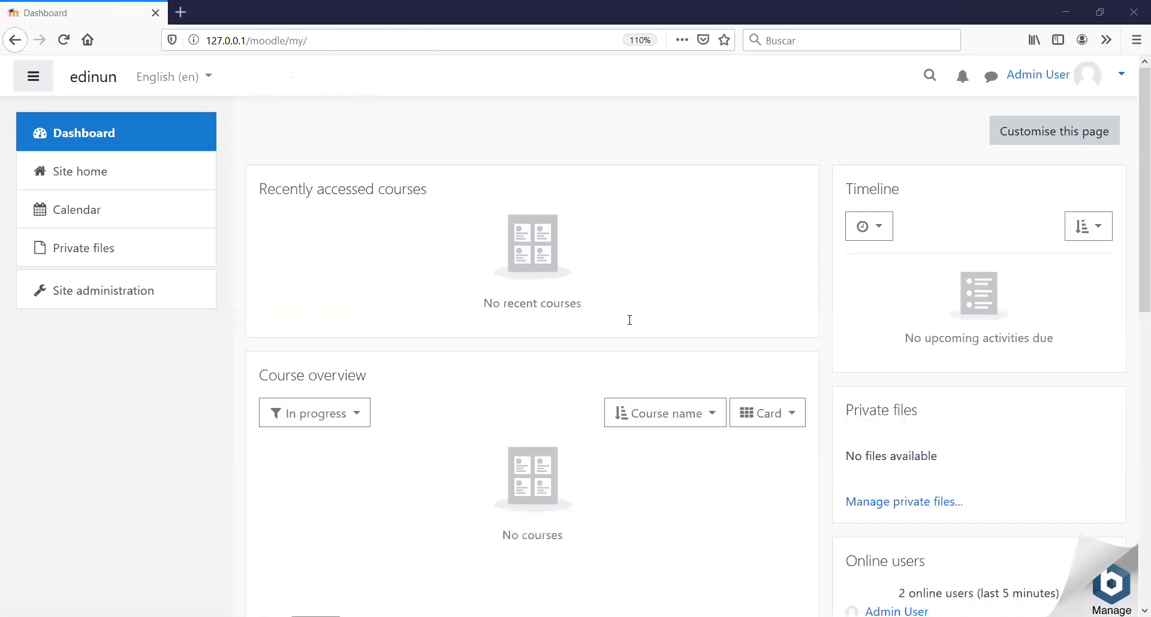
Open the course Mitologia Griega: Los dioses olímpicos from the site home and set the language to Español - Internacional (es).
left_click(95, 172)
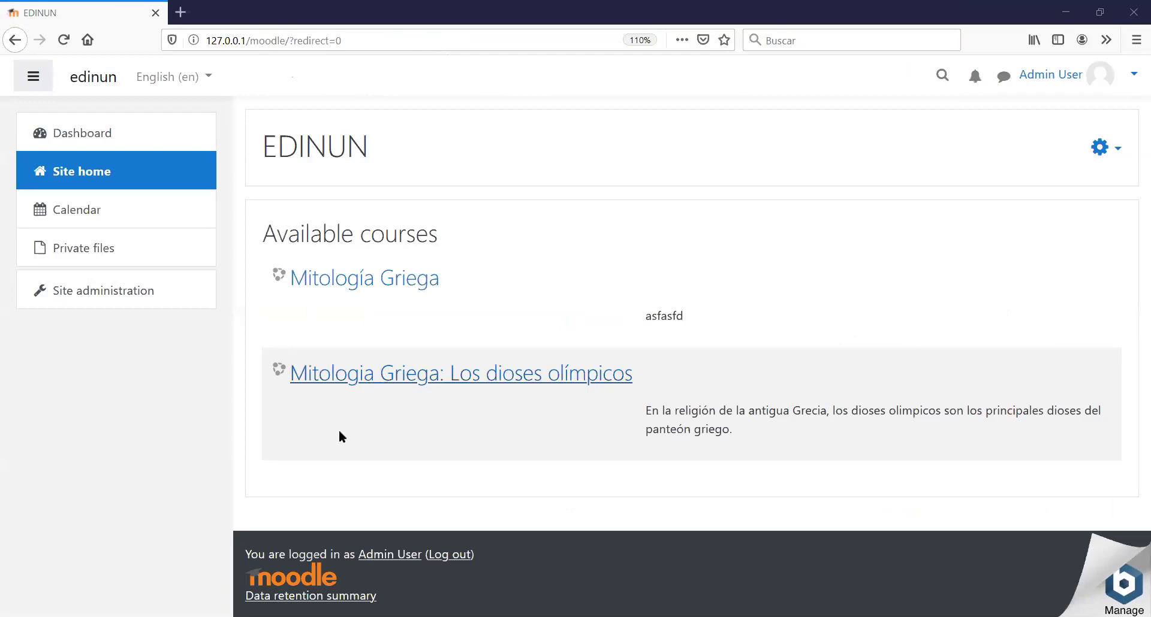
left_click(623, 376)
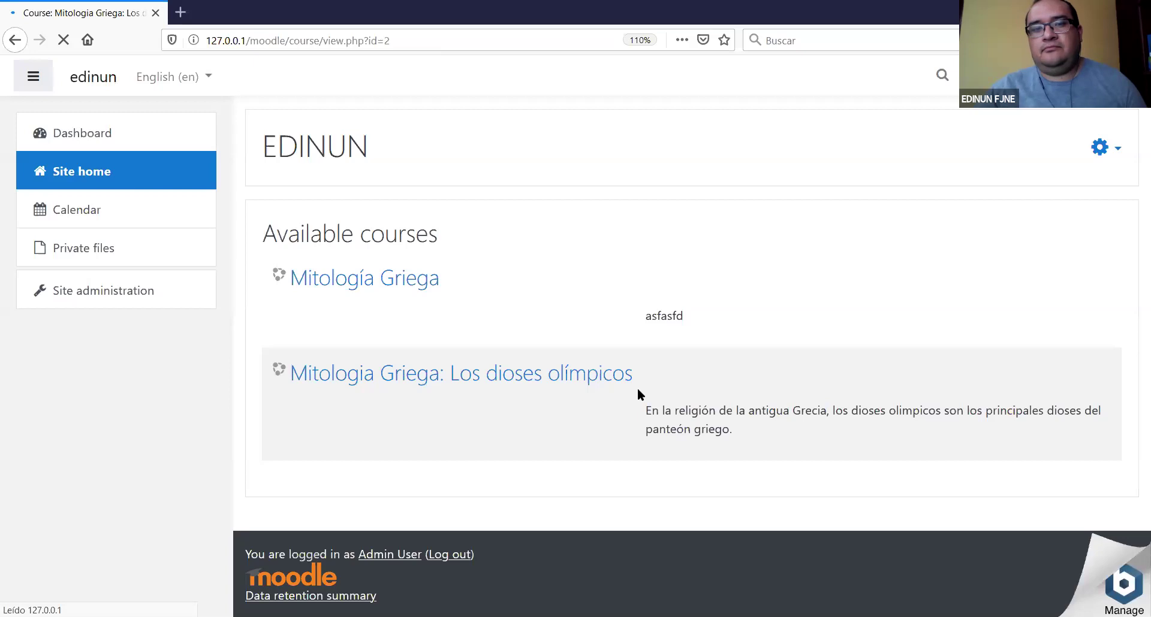
scroll(94, 521, "down", 2)
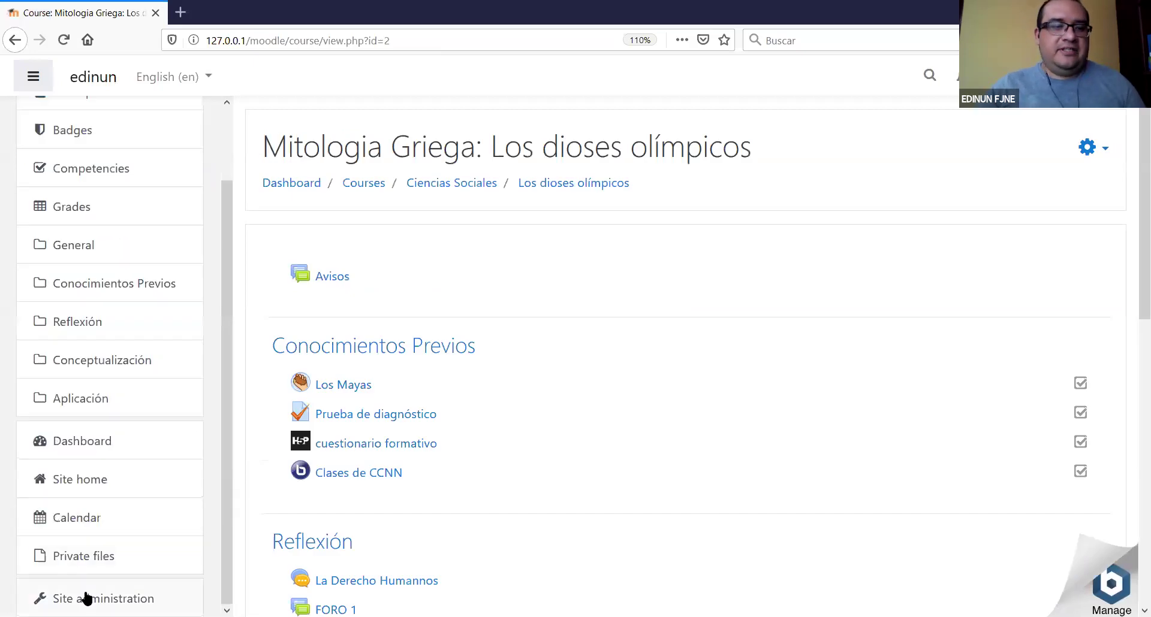
left_click(203, 76)
left_click(206, 143)
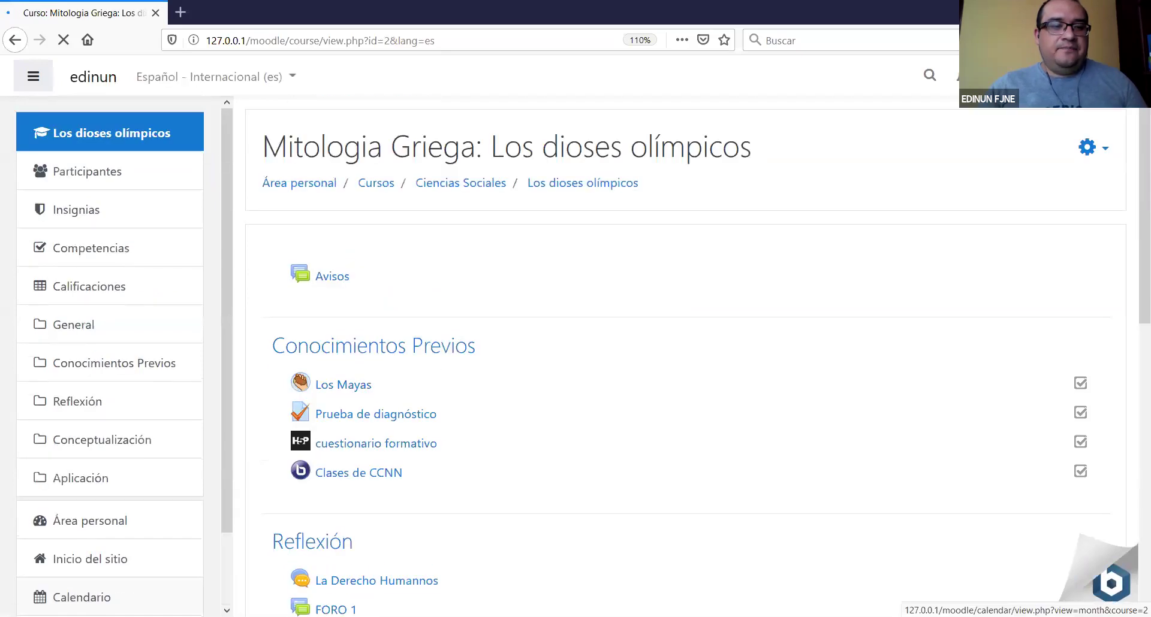
Open the external module installer from the Extensiones section of the site administration.
scroll(202, 330, "down", 2)
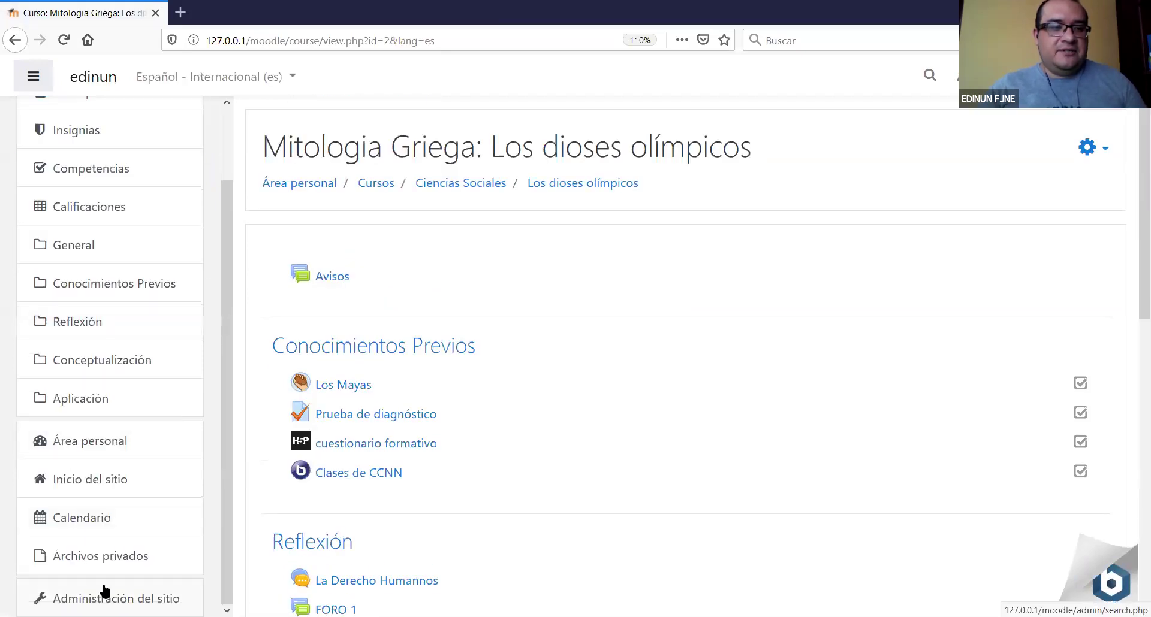
left_click(179, 474)
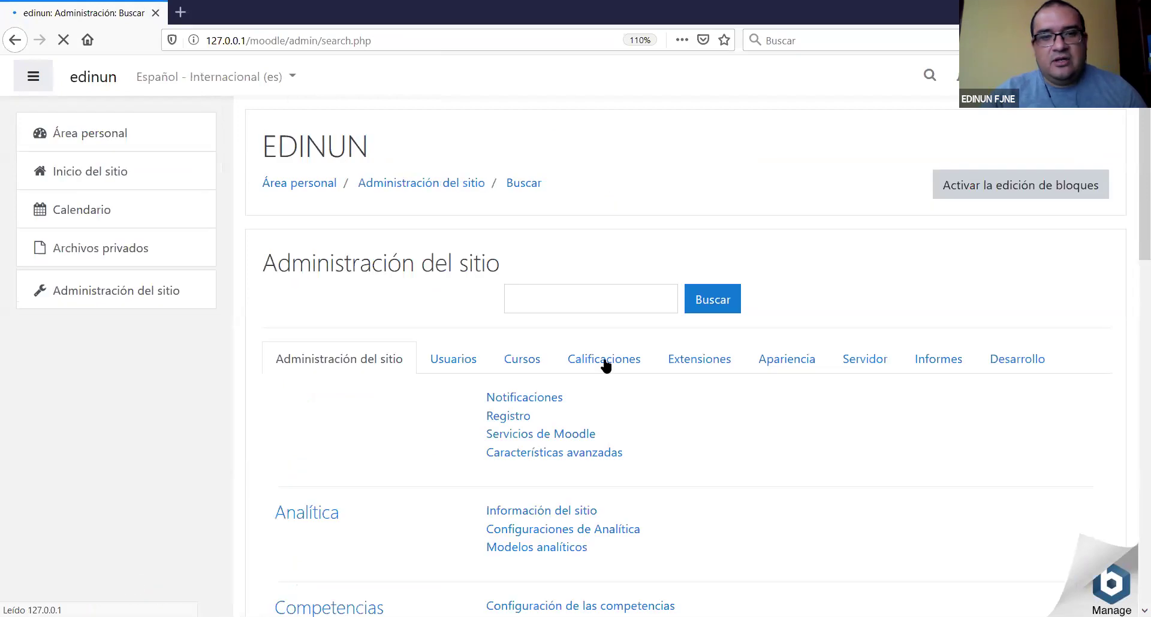
scroll(781, 323, "down", 3)
left_click(702, 189)
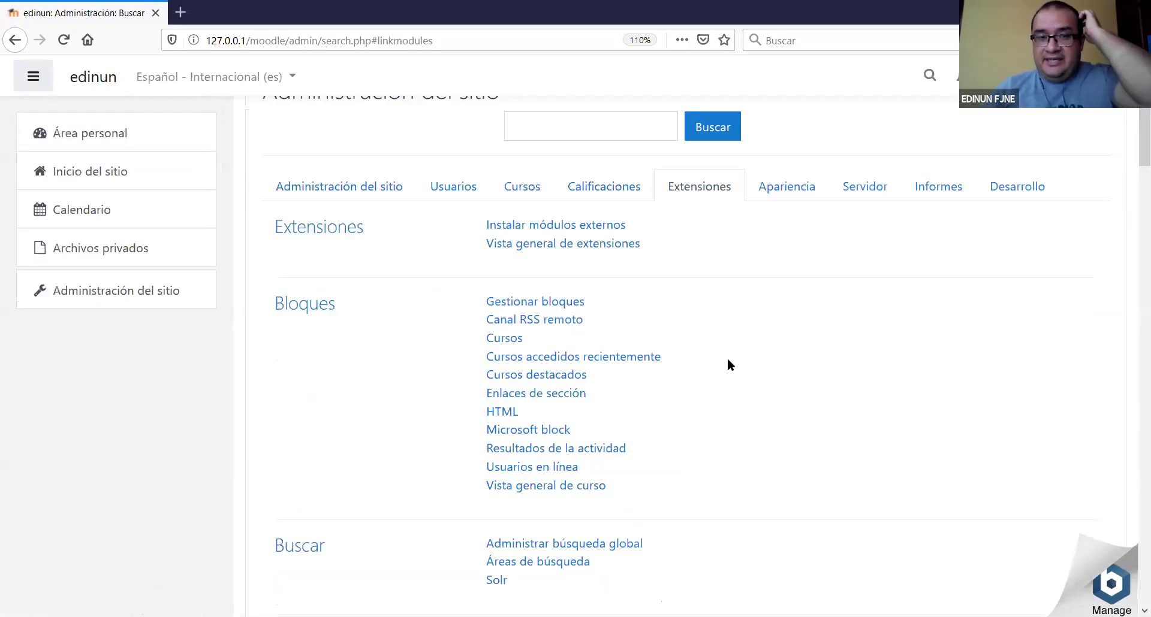
left_click(575, 228)
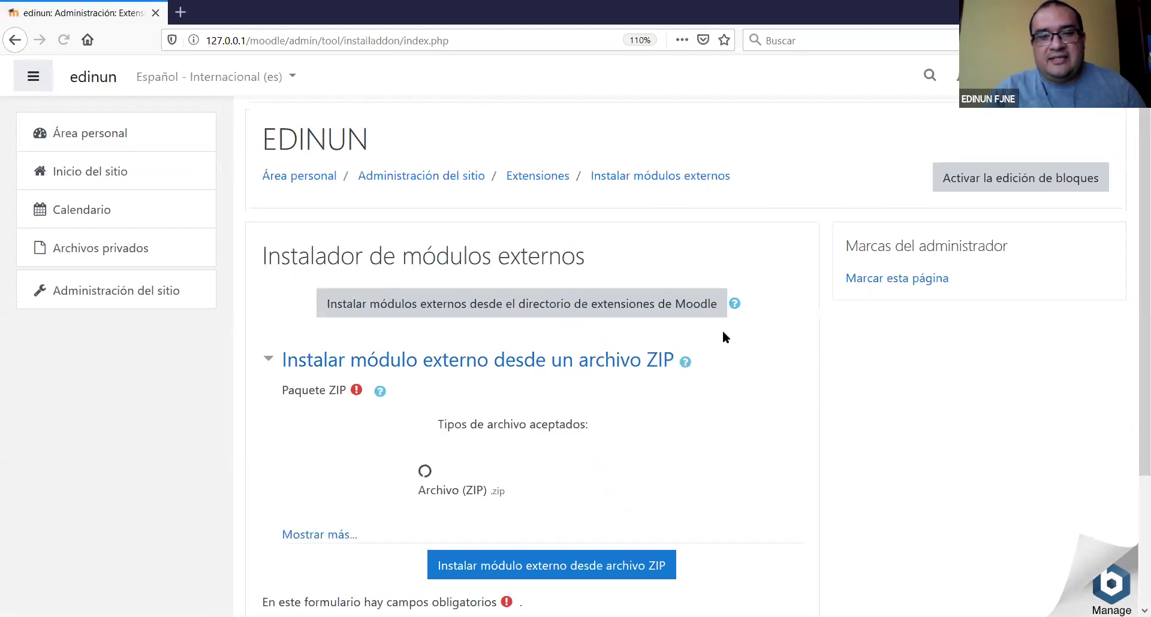
Upload mod_zoom_moodle38_2019080100.zip from Descargas as the ZIP package of the external module.
scroll(584, 253, "down", 3)
left_click(487, 232)
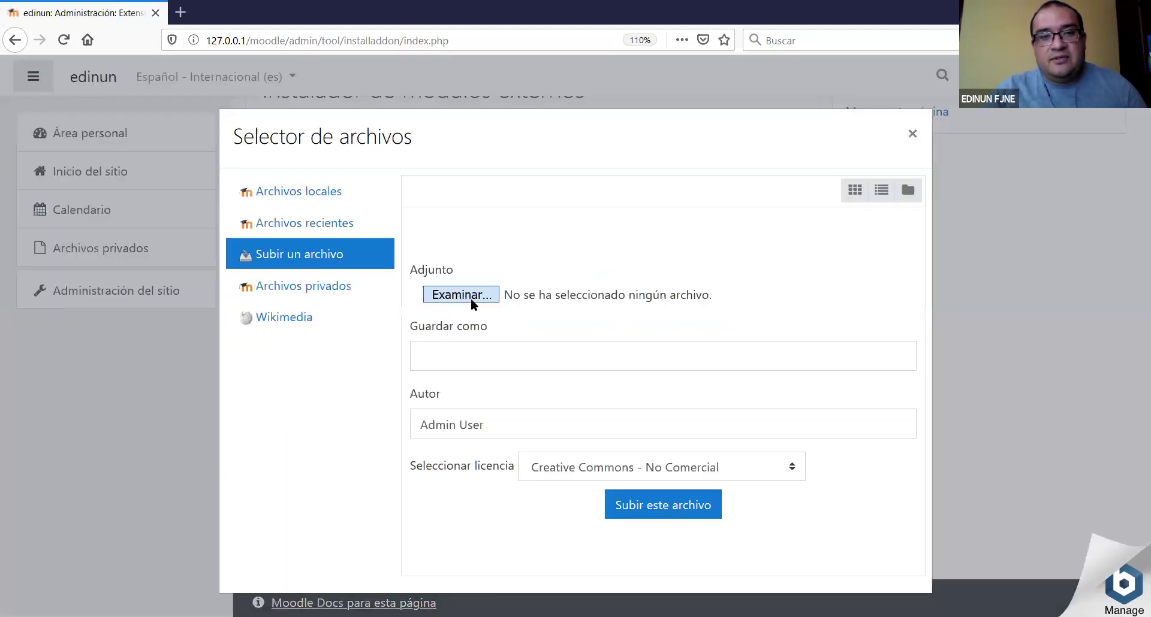
left_click(471, 296)
left_click(623, 347)
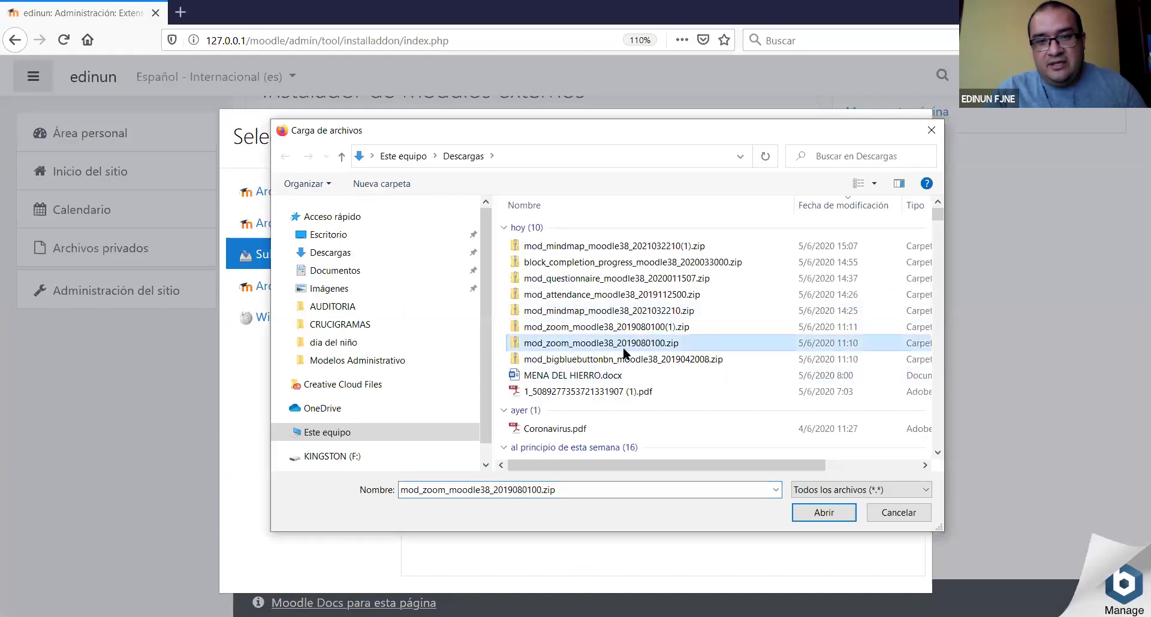
left_click(823, 512)
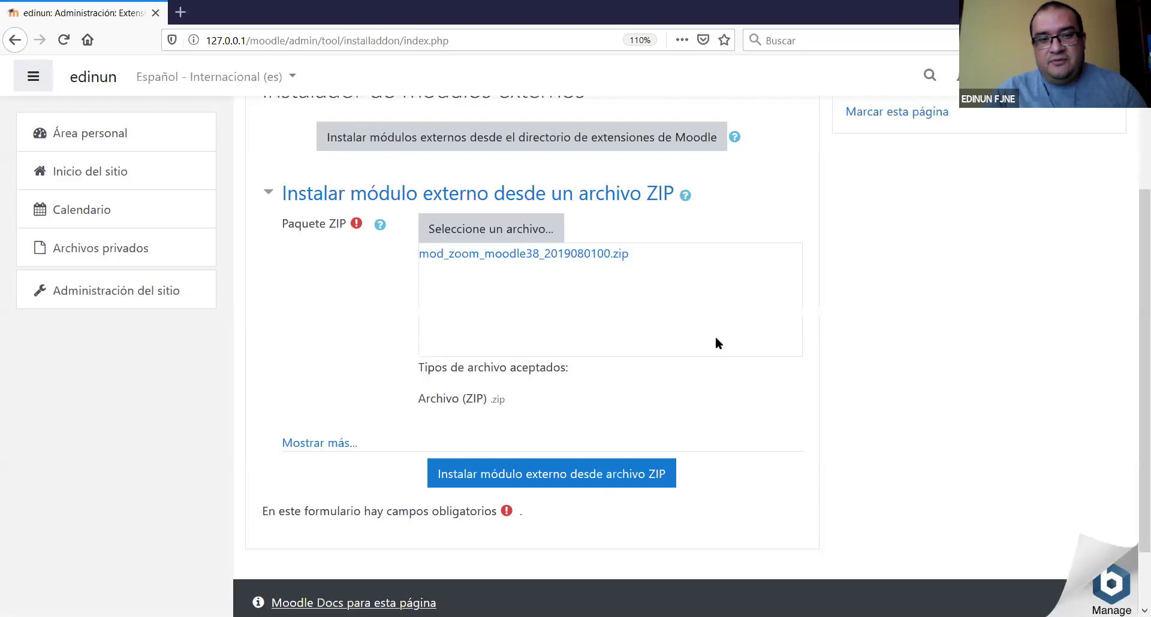
Start installing the Zoom module from its ZIP file and continue past the validation.
scroll(715, 342, "down", 2)
left_click(556, 395)
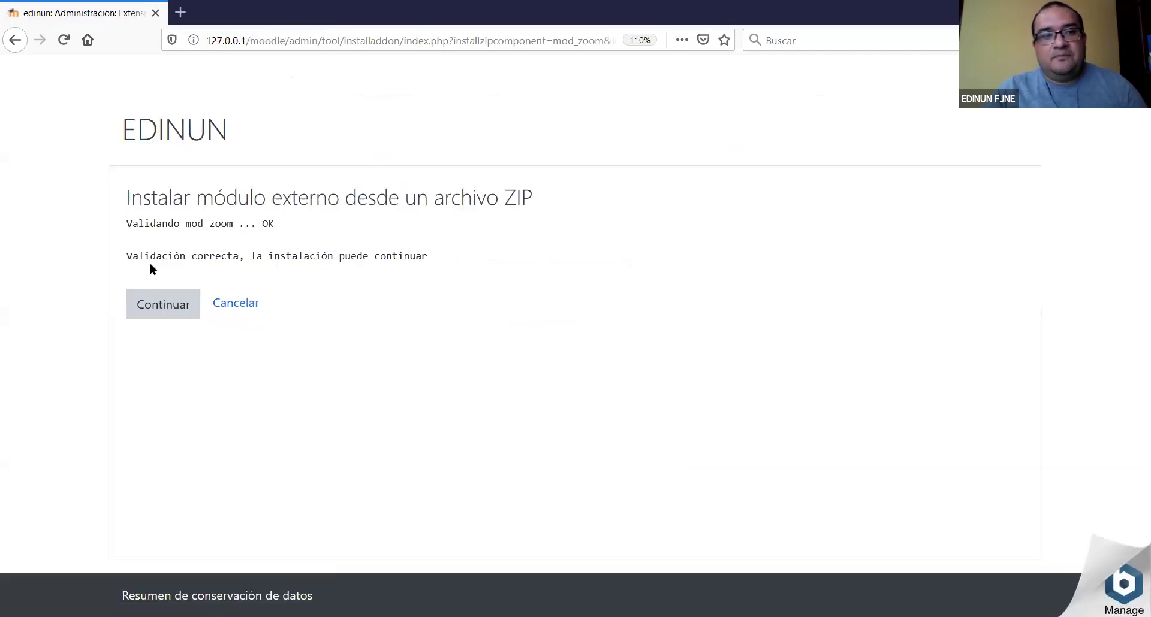
left_click(147, 303)
Search the web for zoom in a new browser tab and try to open Zoom's Sign In page from the results.
left_click(181, 12)
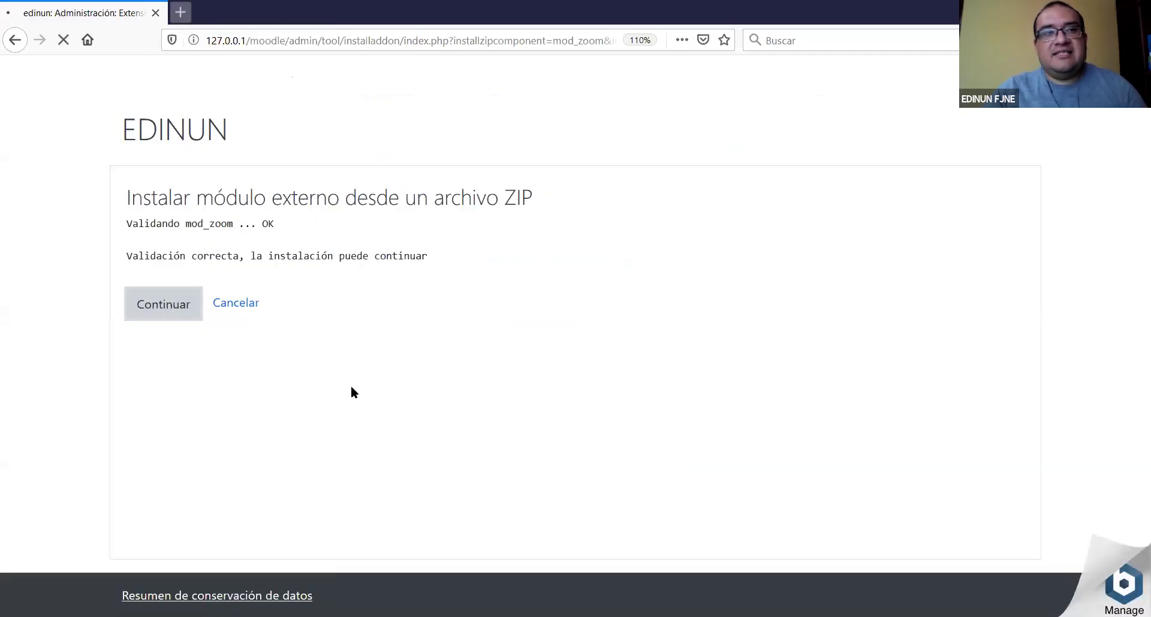
left_click(384, 146)
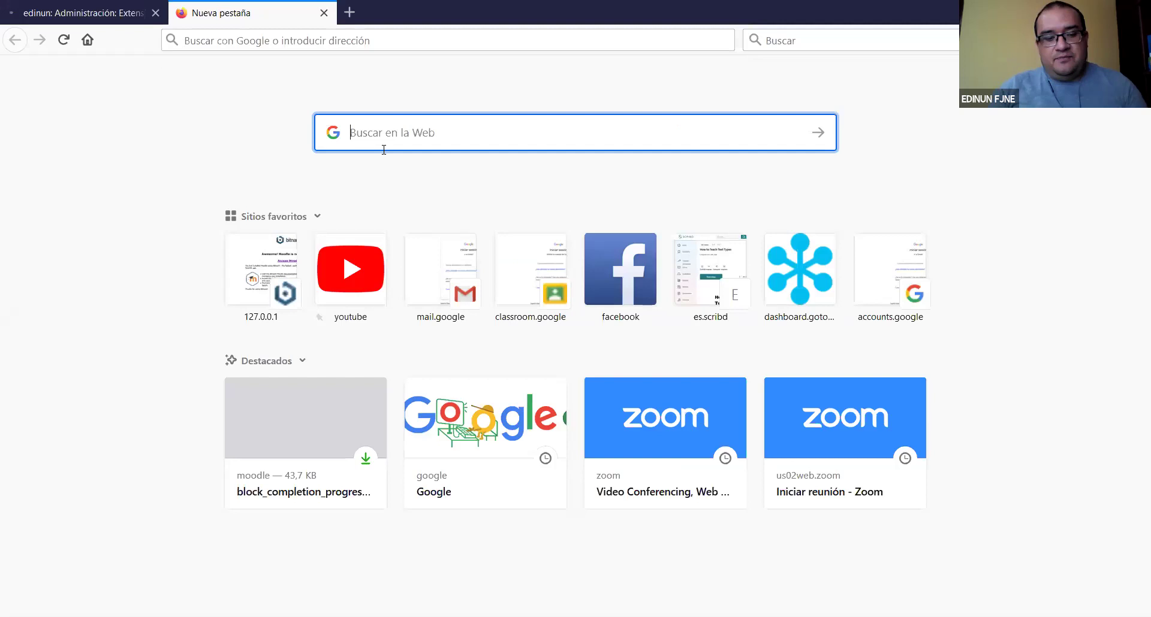
type("zoom")
key("Return")
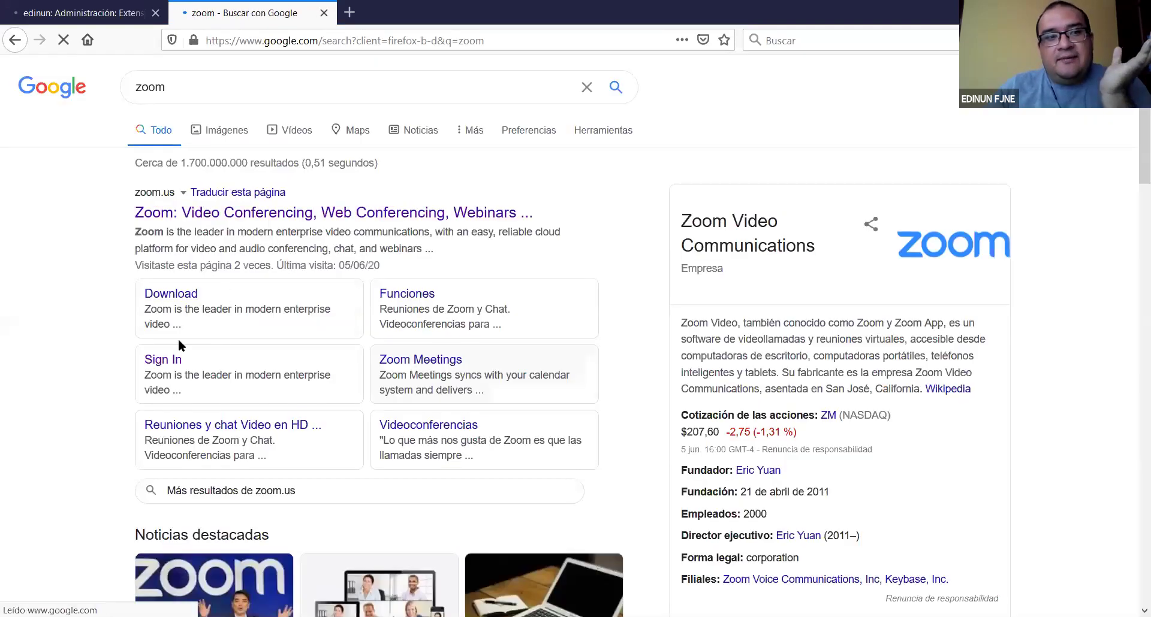
left_click(167, 364)
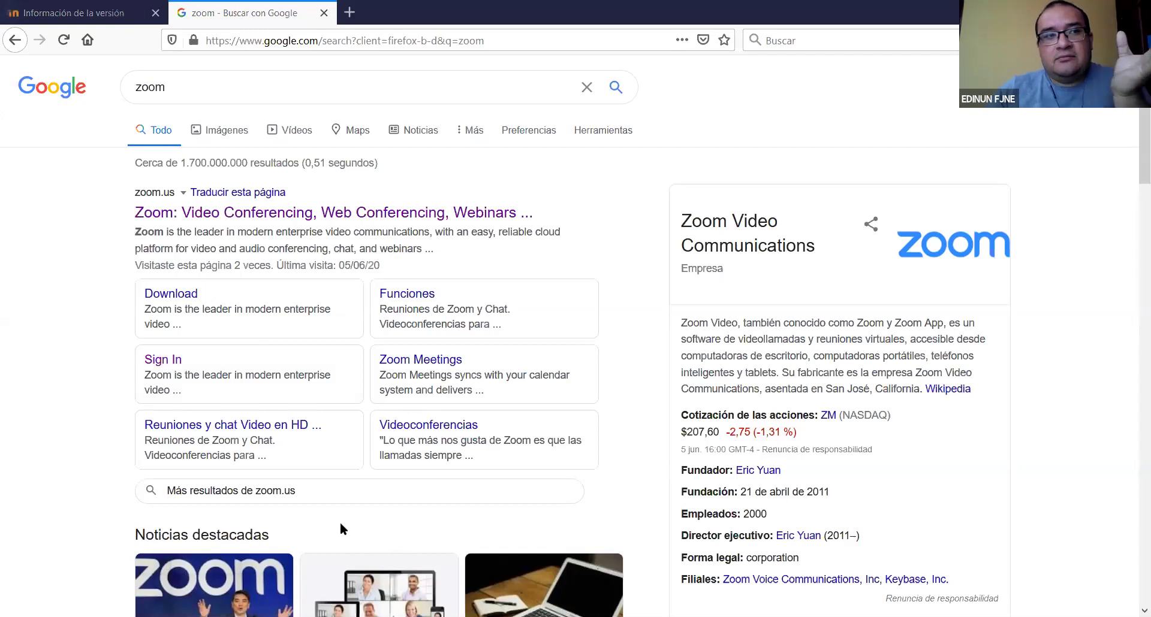
Continue the Moodle upgrade past the server environment check on the local site.
left_click(94, 12)
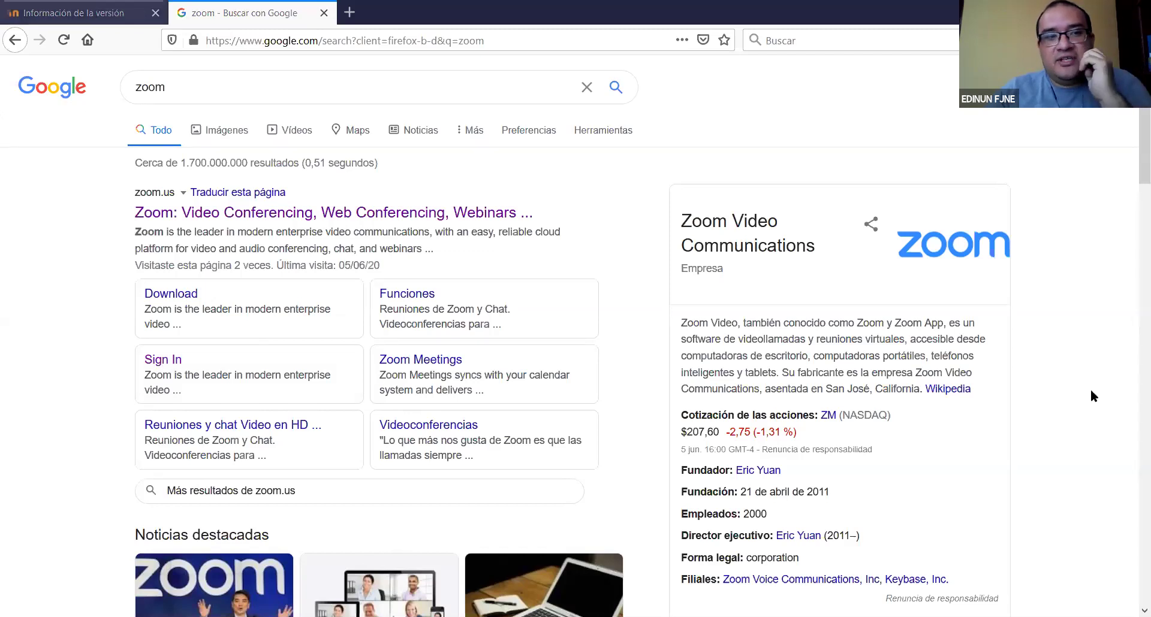
scroll(697, 538, "down", 12)
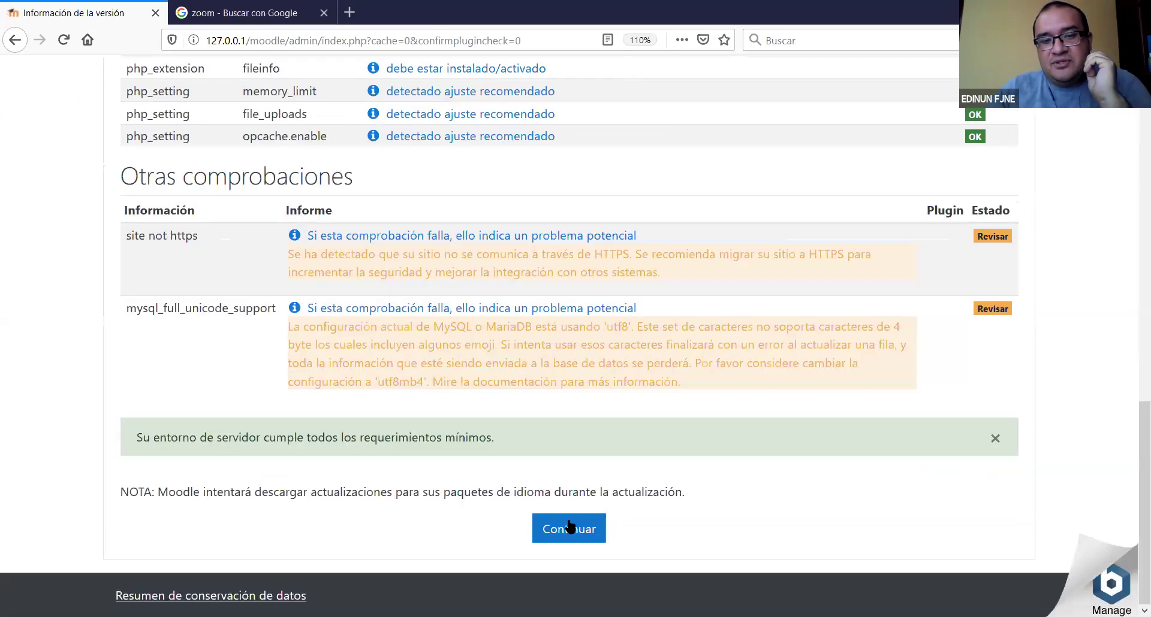
left_click(569, 527)
Open Zoom's Sign In page from the search results and sign in with the saved e-mail address and password.
left_click(238, 9)
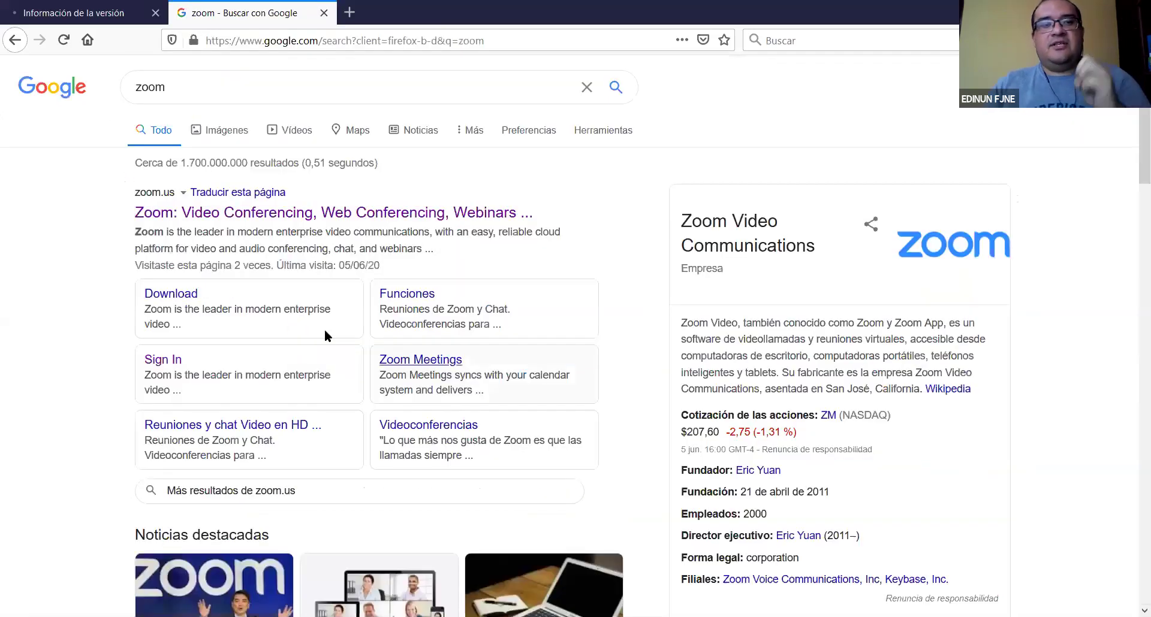
scroll(327, 337, "down", 2)
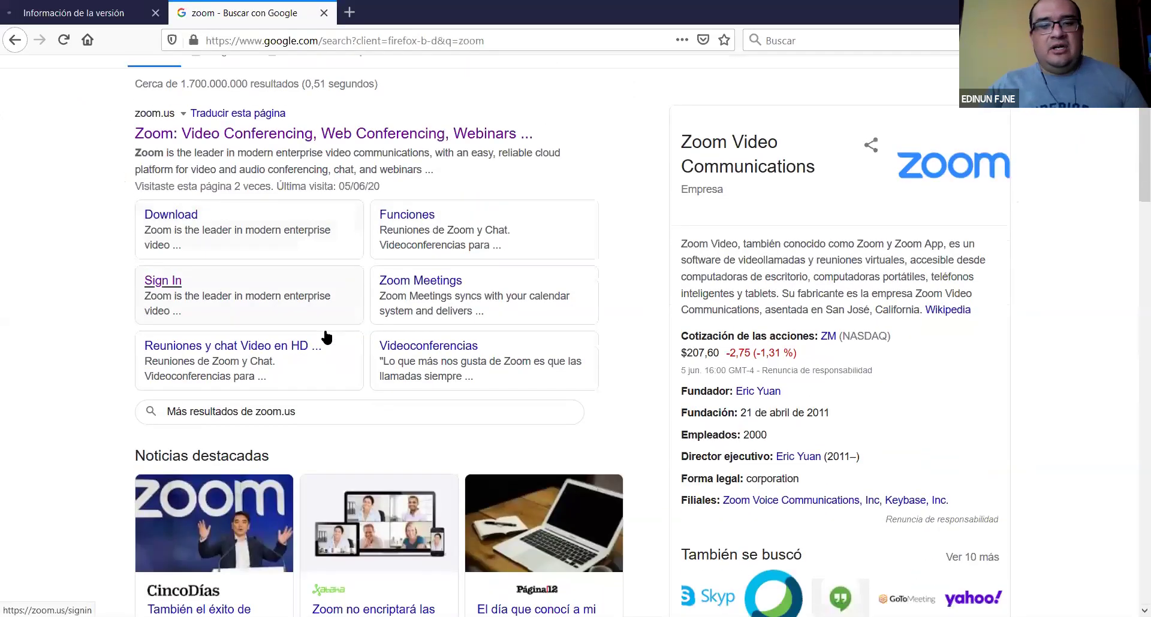
left_click(160, 282)
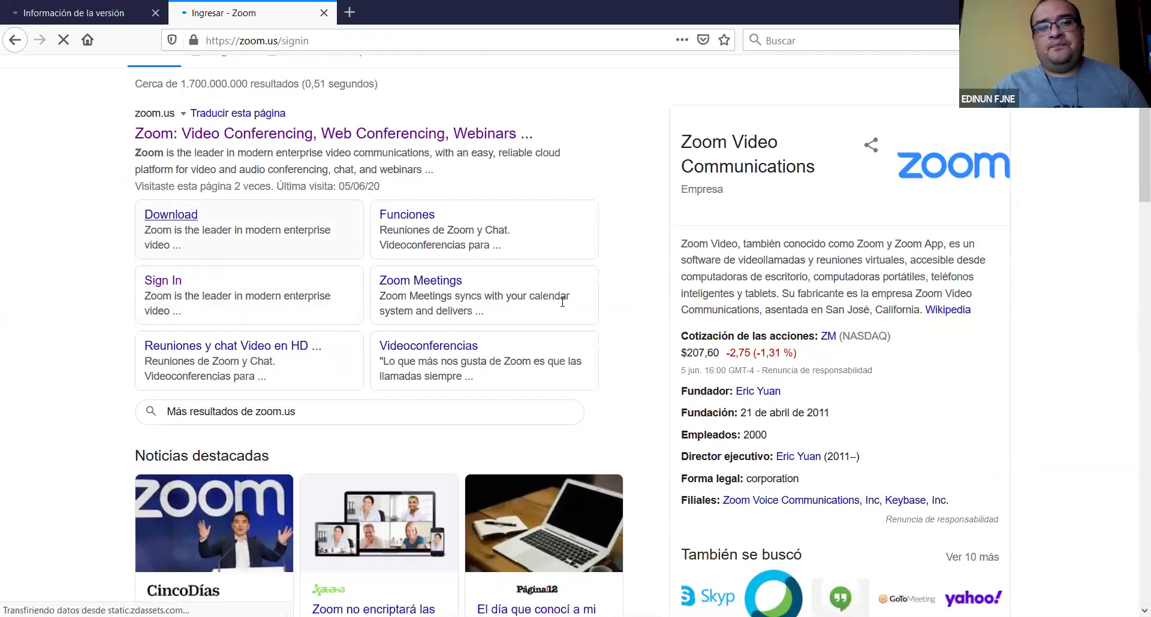
left_click(533, 233)
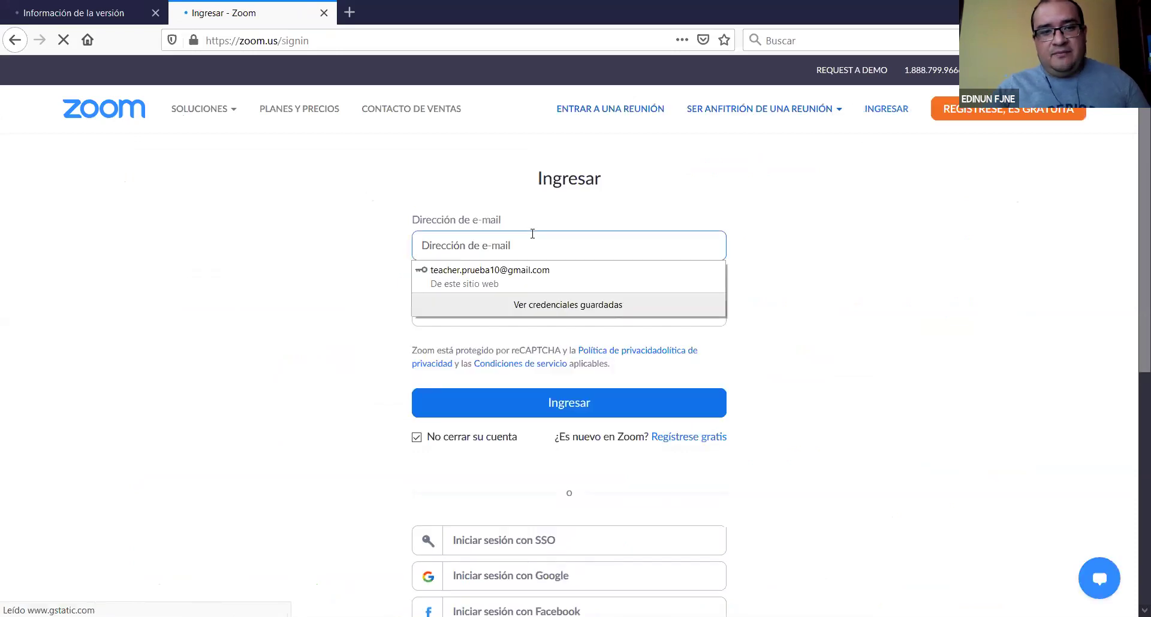
left_click(563, 275)
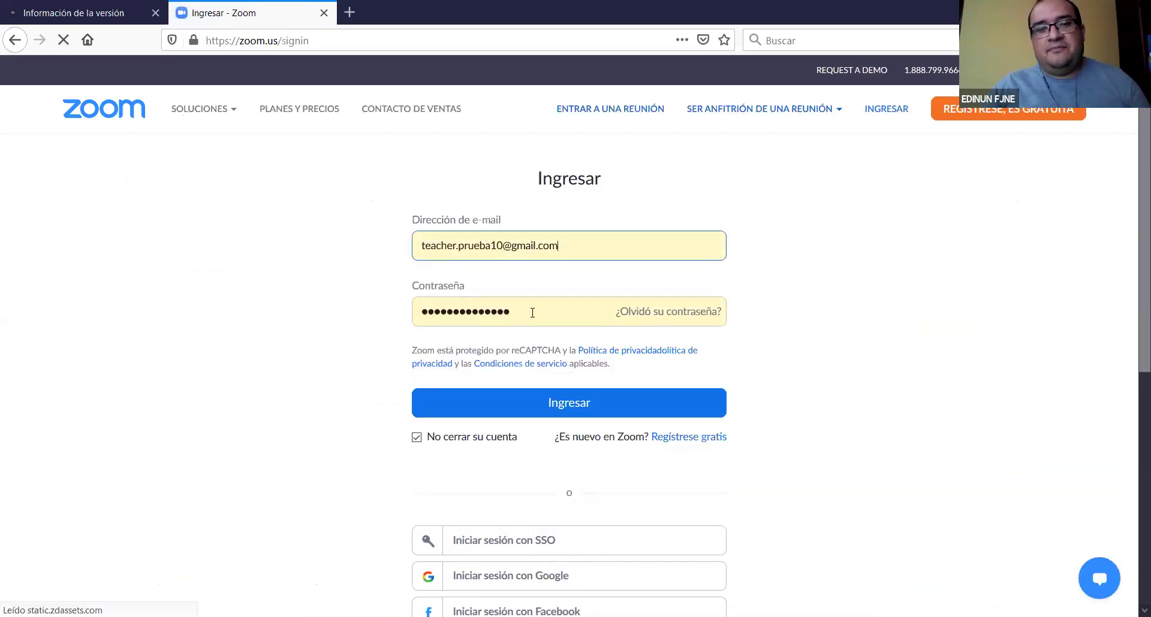
left_click(566, 407)
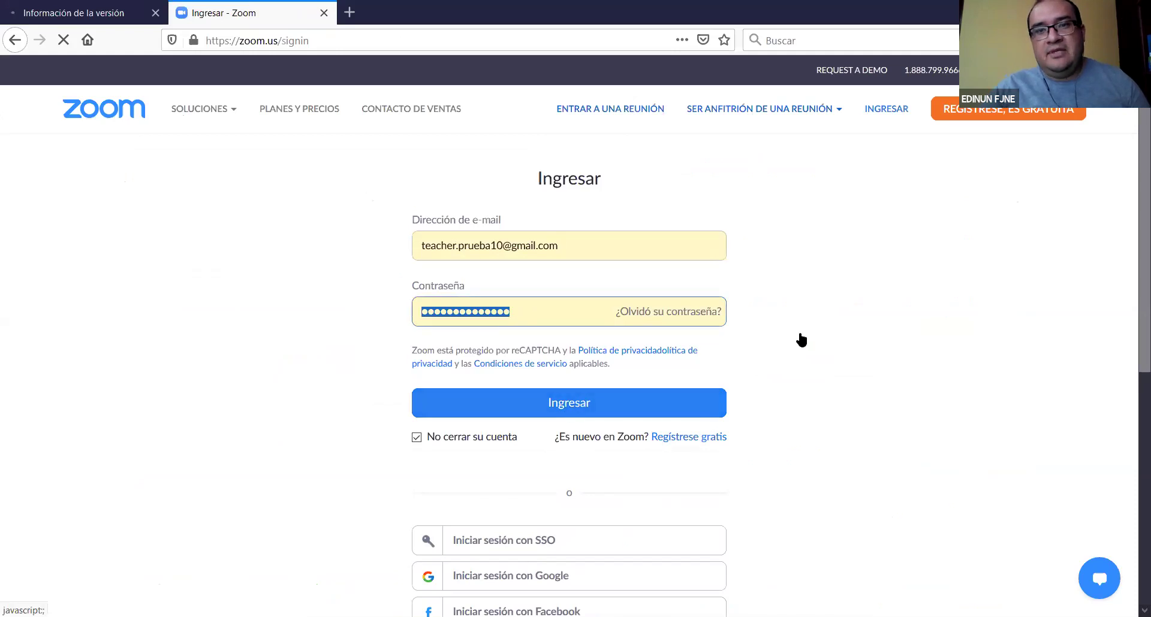
left_click(536, 402)
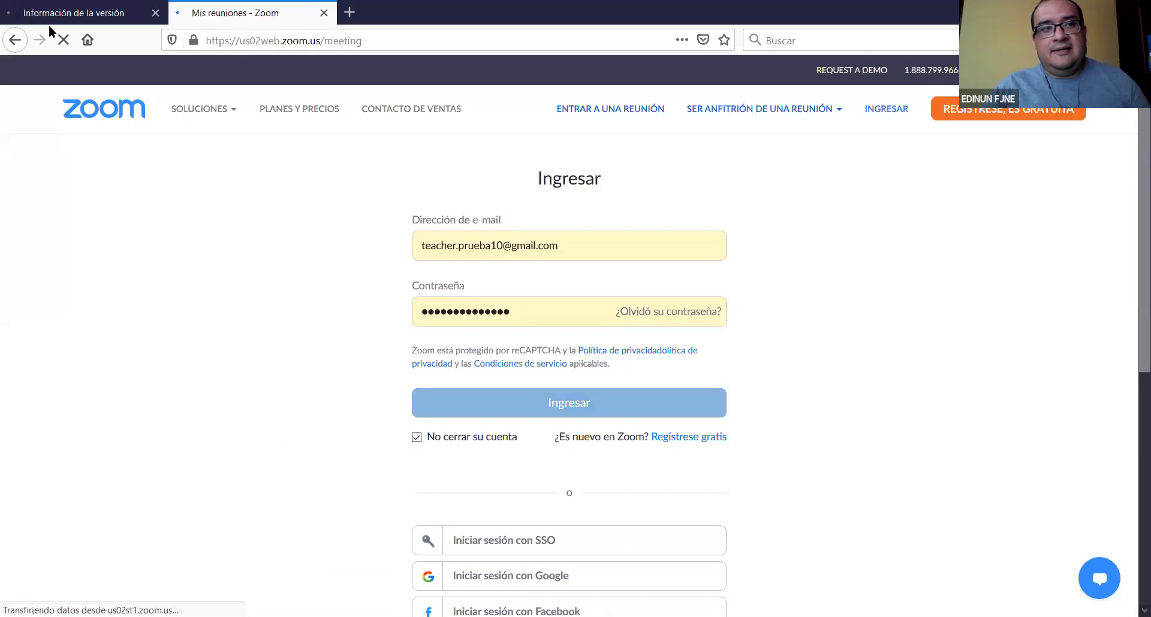
Check on the Moodle upgrade page and view the list of upcoming meetings in the Zoom account.
key("ctrl+Tab")
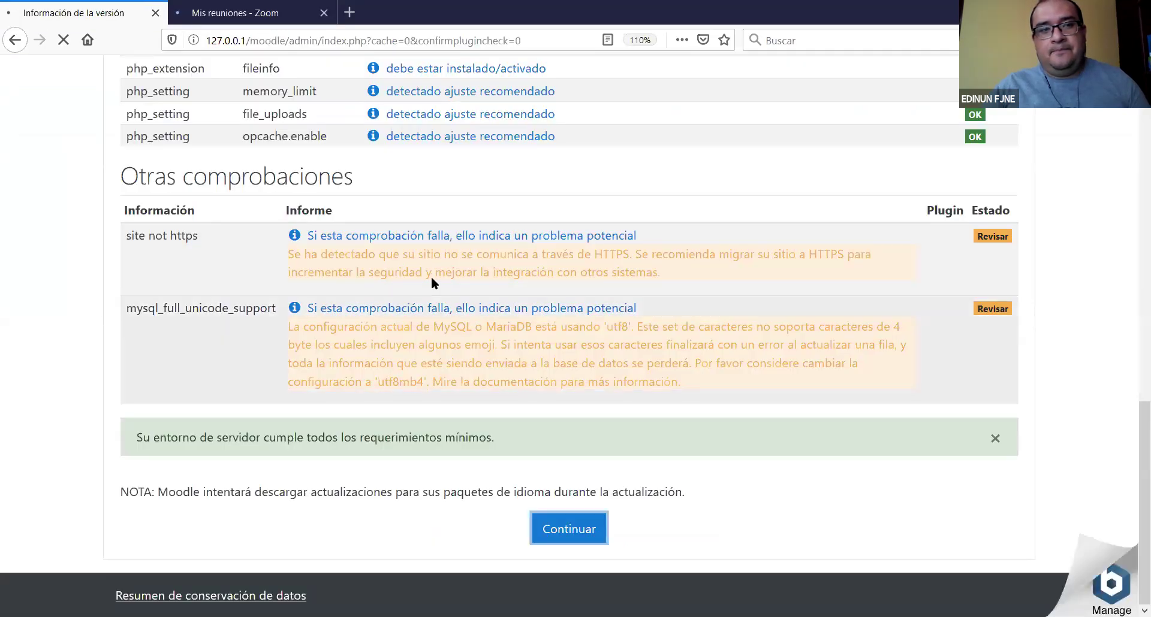
key("ctrl+Tab")
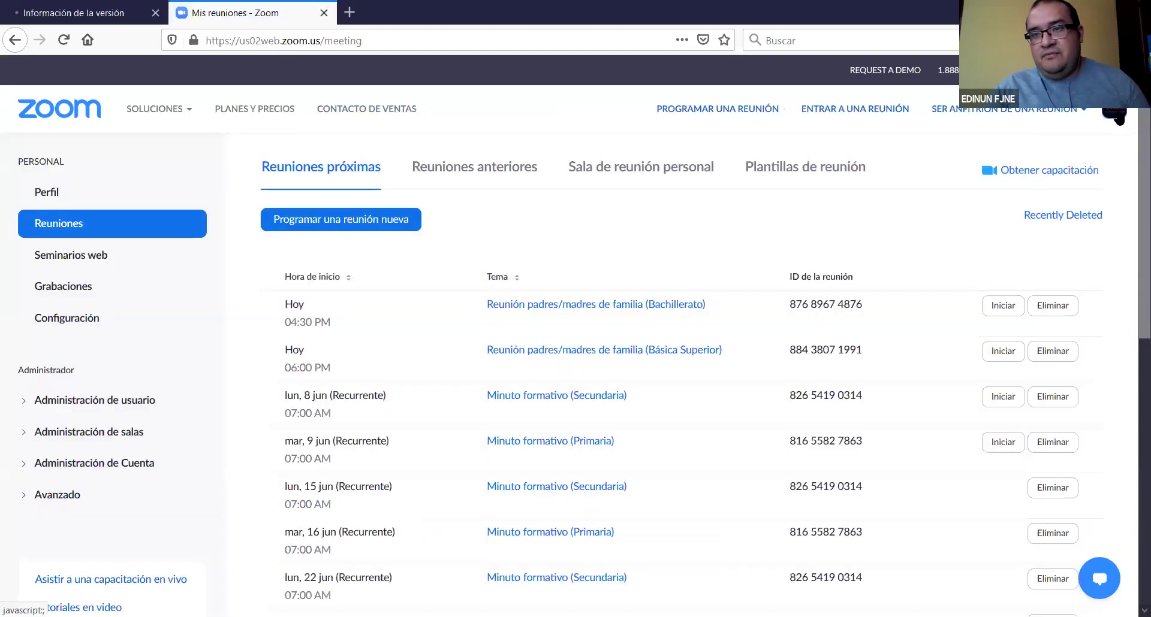
left_click(56, 226)
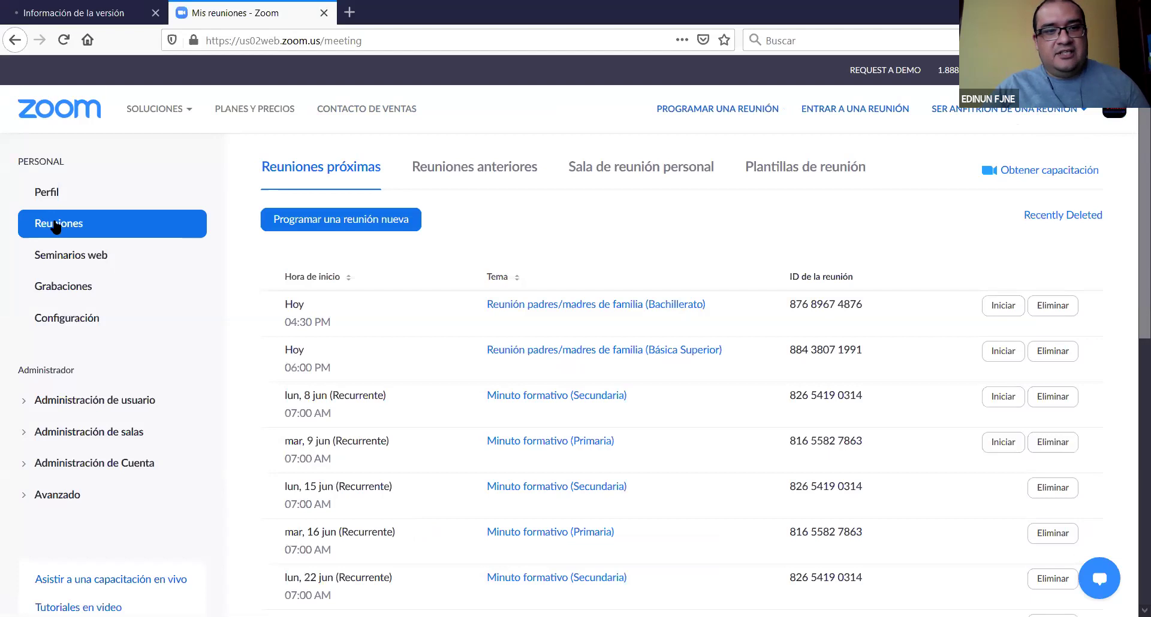
left_click(56, 226)
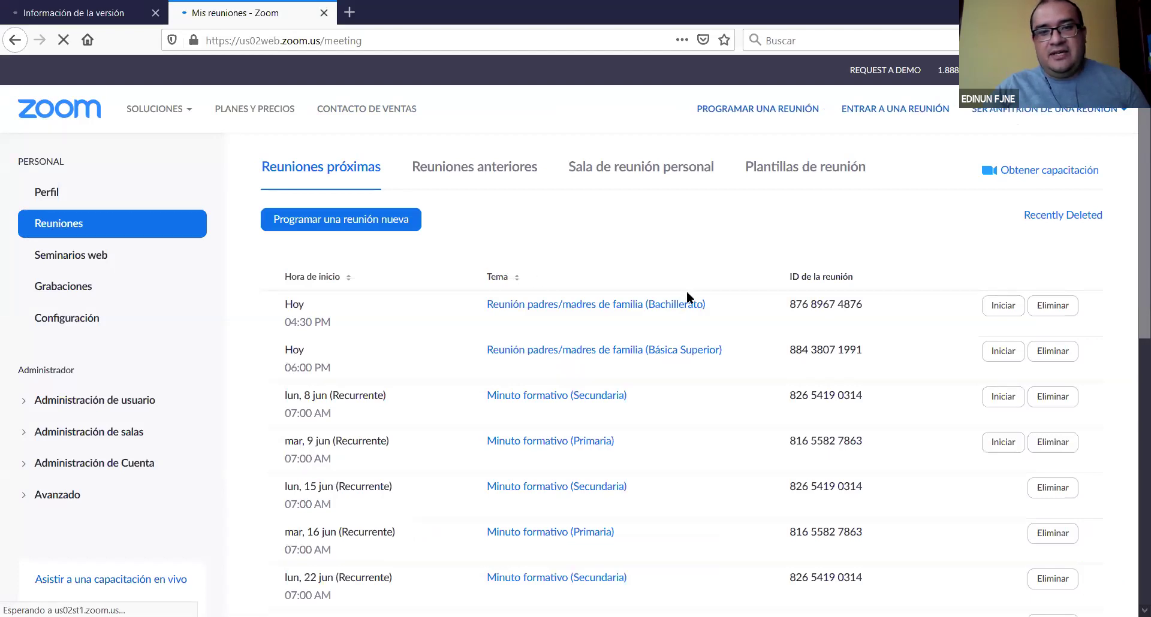
scroll(526, 360, "down", 8)
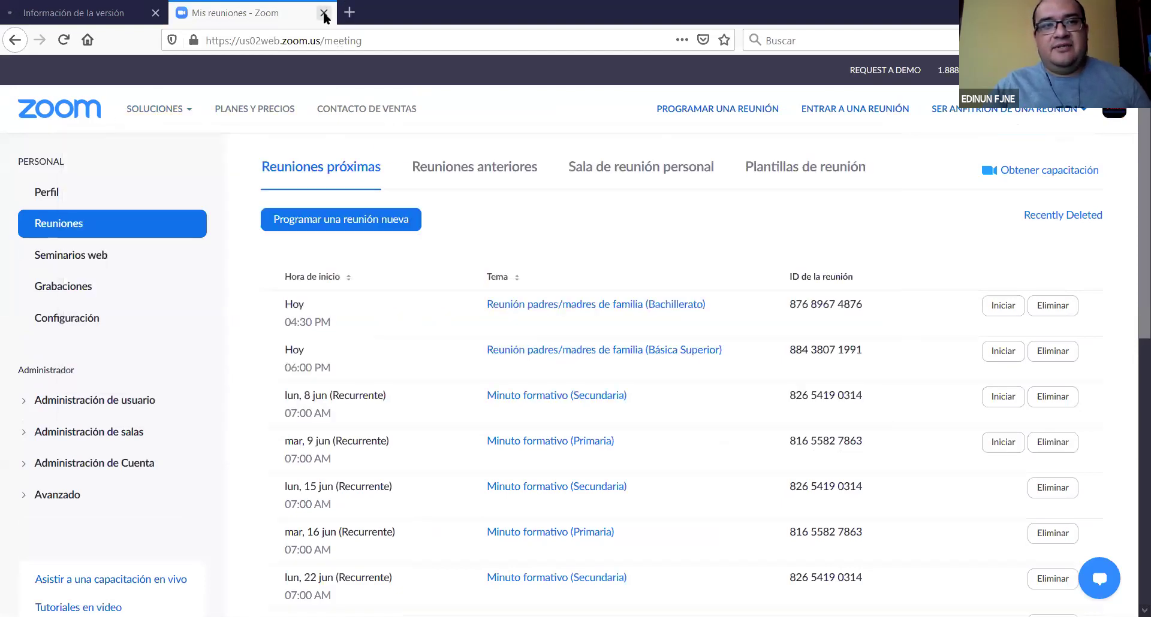
Close the Zoom meetings page and search the web for "zoom marketplace" in a fresh tab.
key("ctrl+w")
key("ctrl+t")
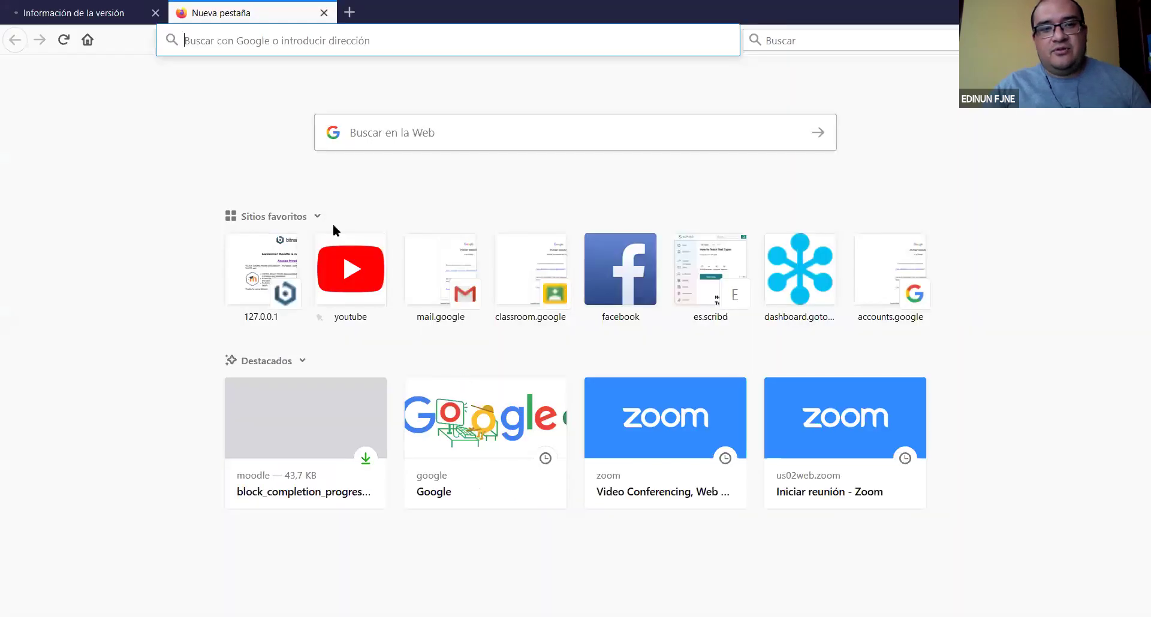
left_click(379, 149)
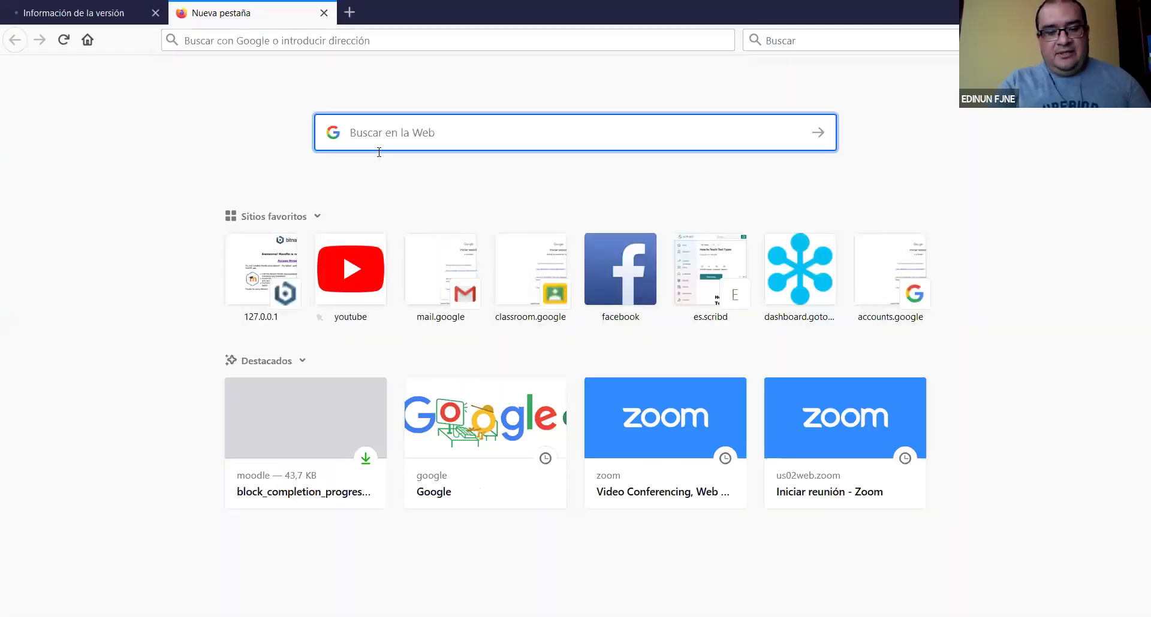
type("zoom ma")
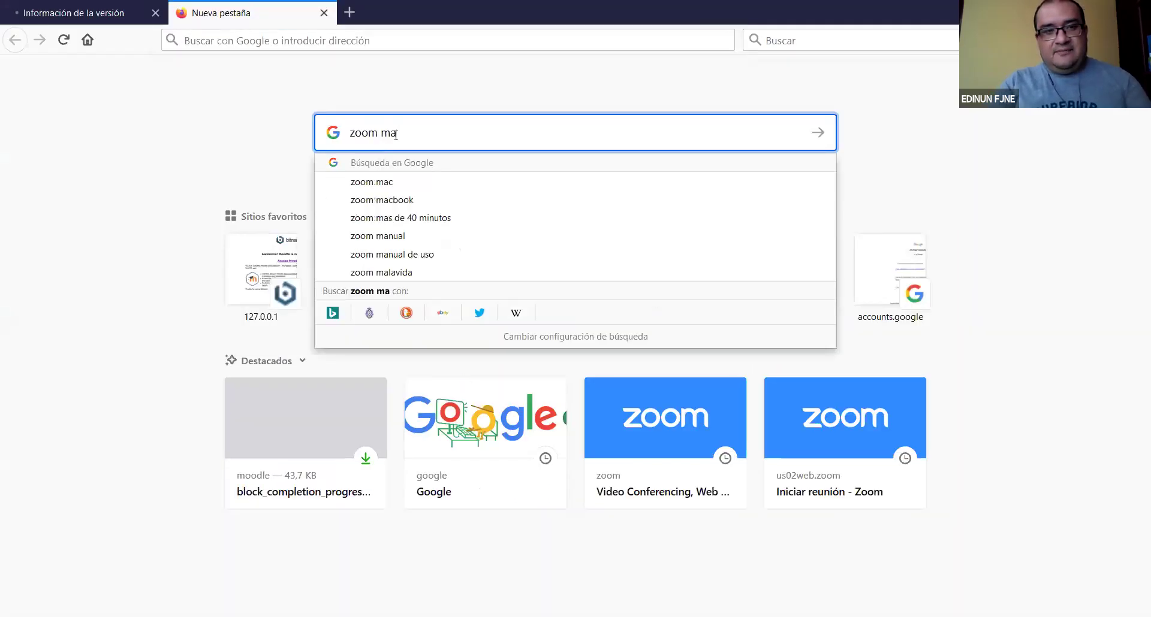
type("rkt")
key("Down")
key("Down")
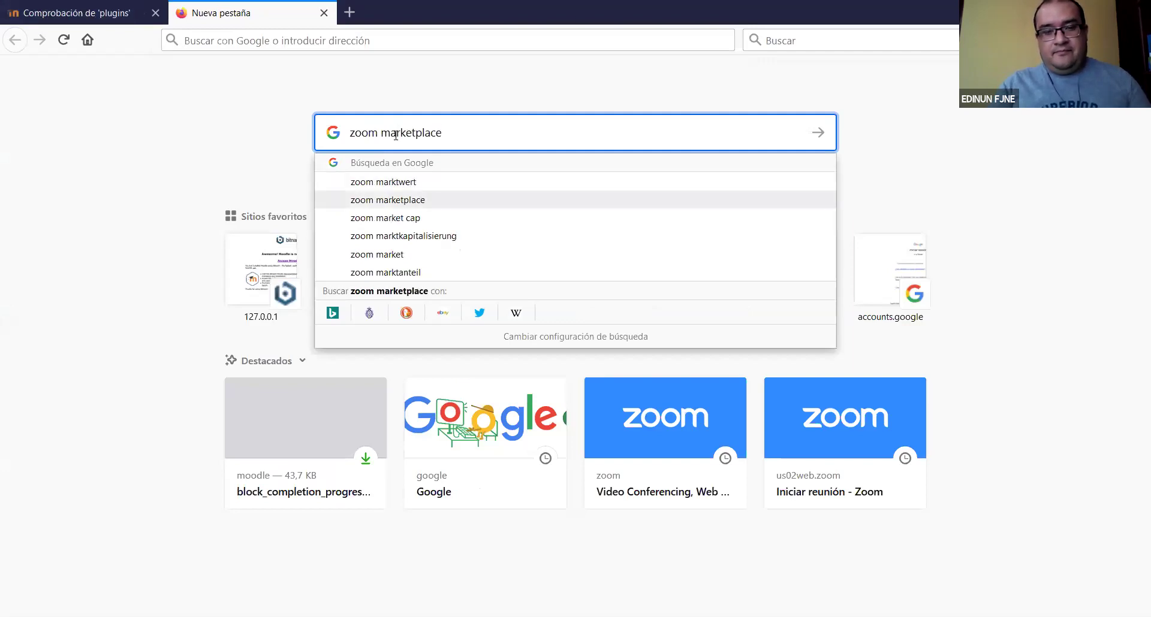
key("Return")
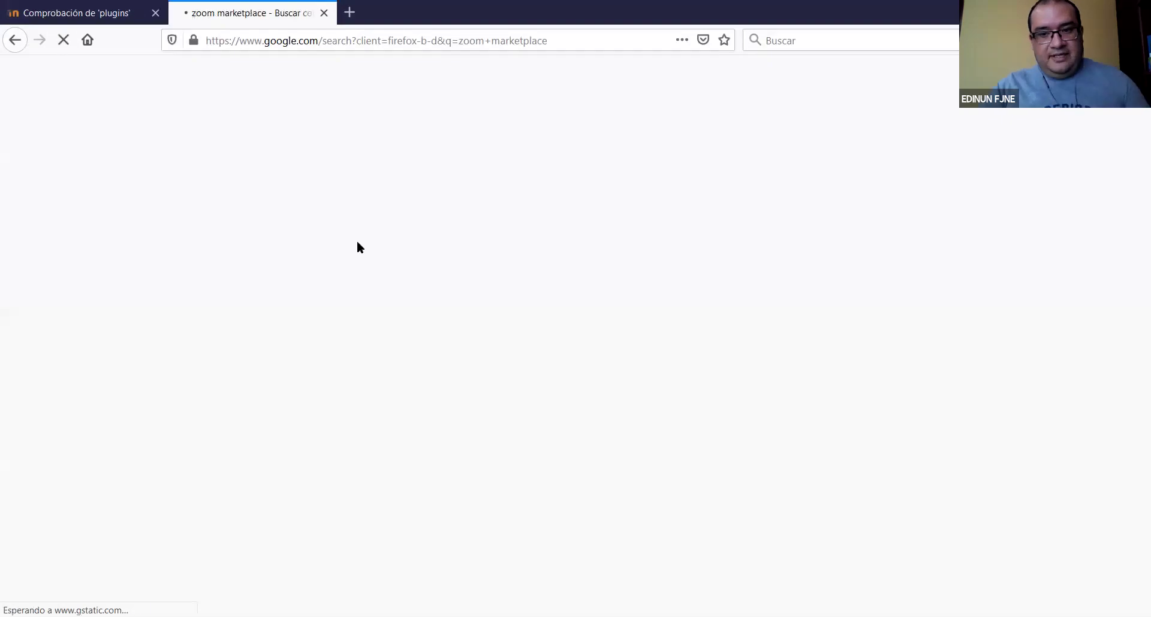
Enlarge the search results page to 133% and open the Zoom App Marketplace site.
left_click(1135, 40)
left_click(1101, 185)
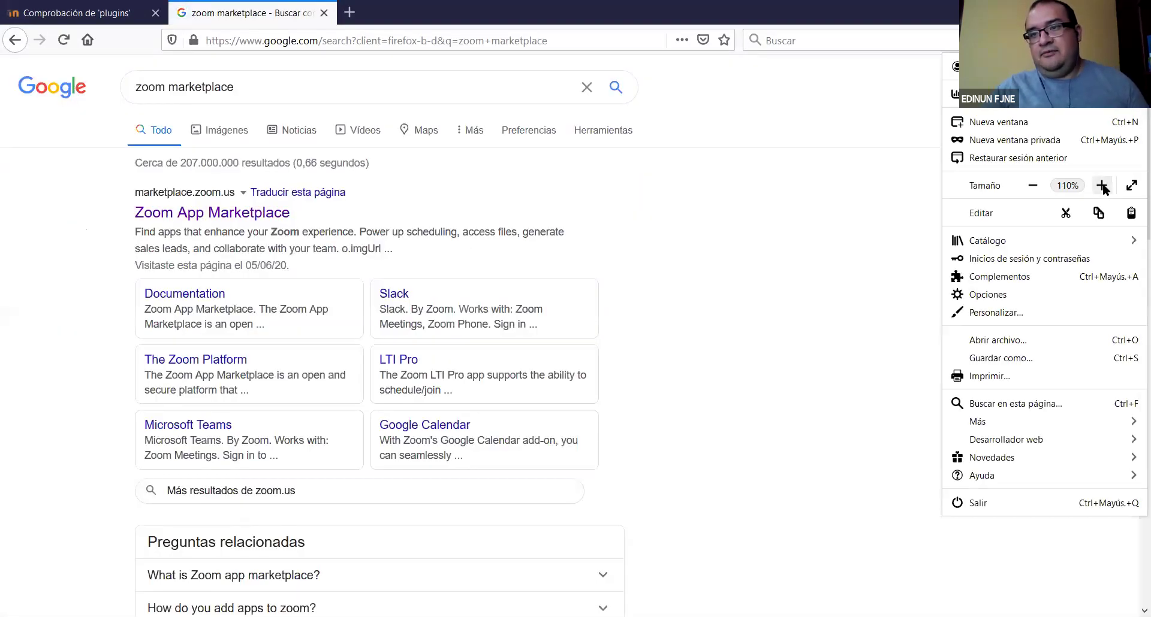
left_click(1101, 185)
key("ctrl+plus")
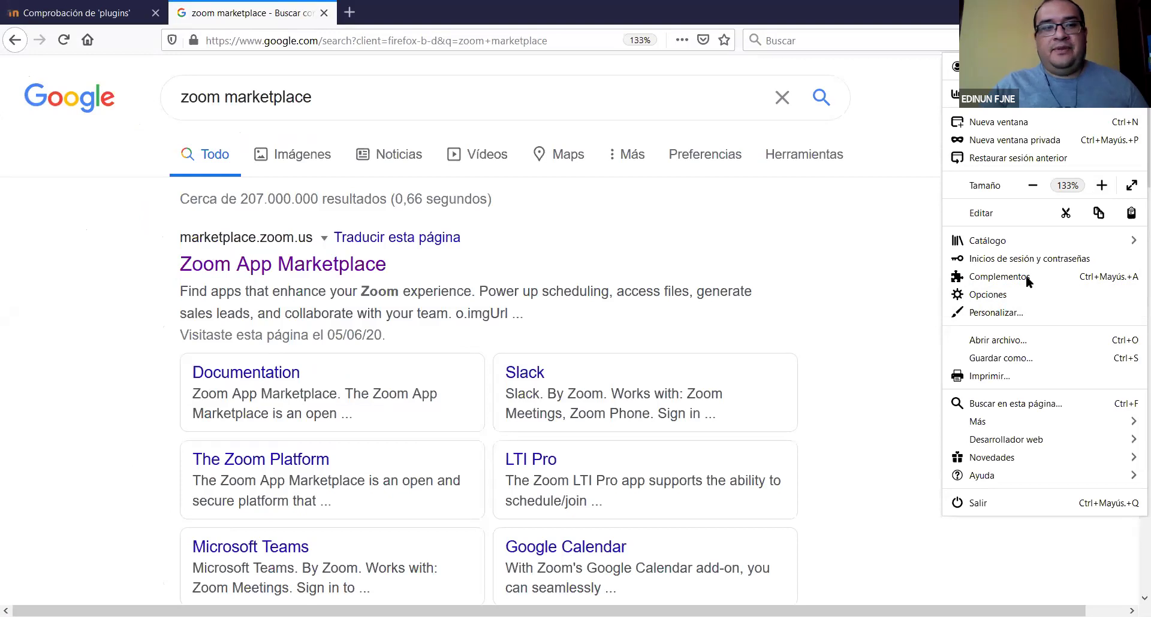
left_click(263, 274)
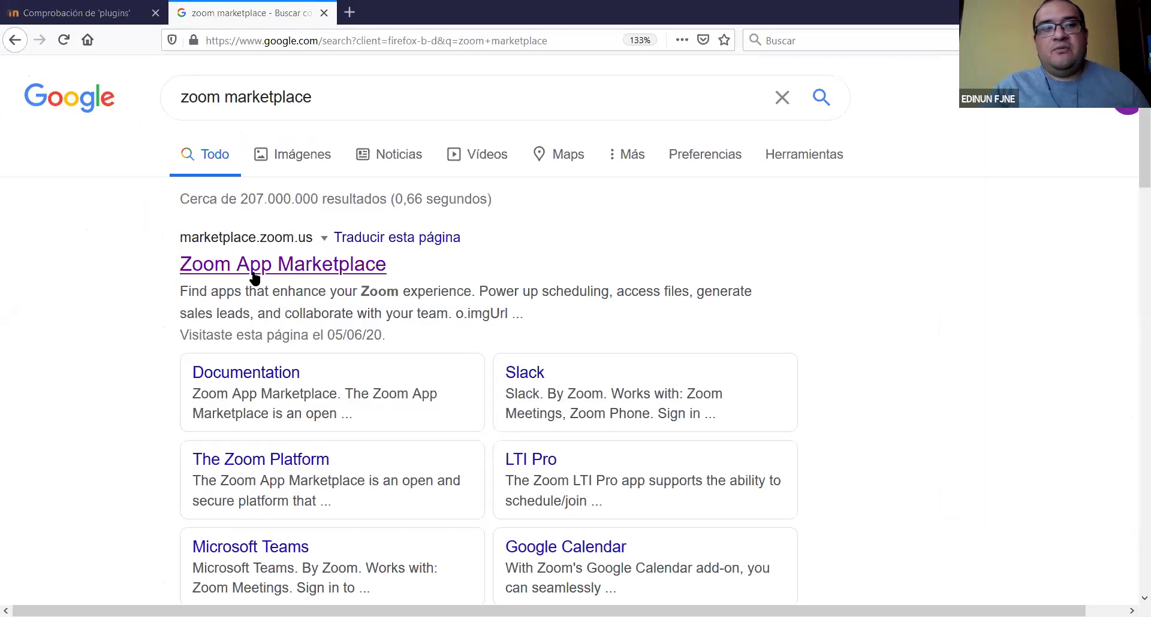
left_click(324, 275)
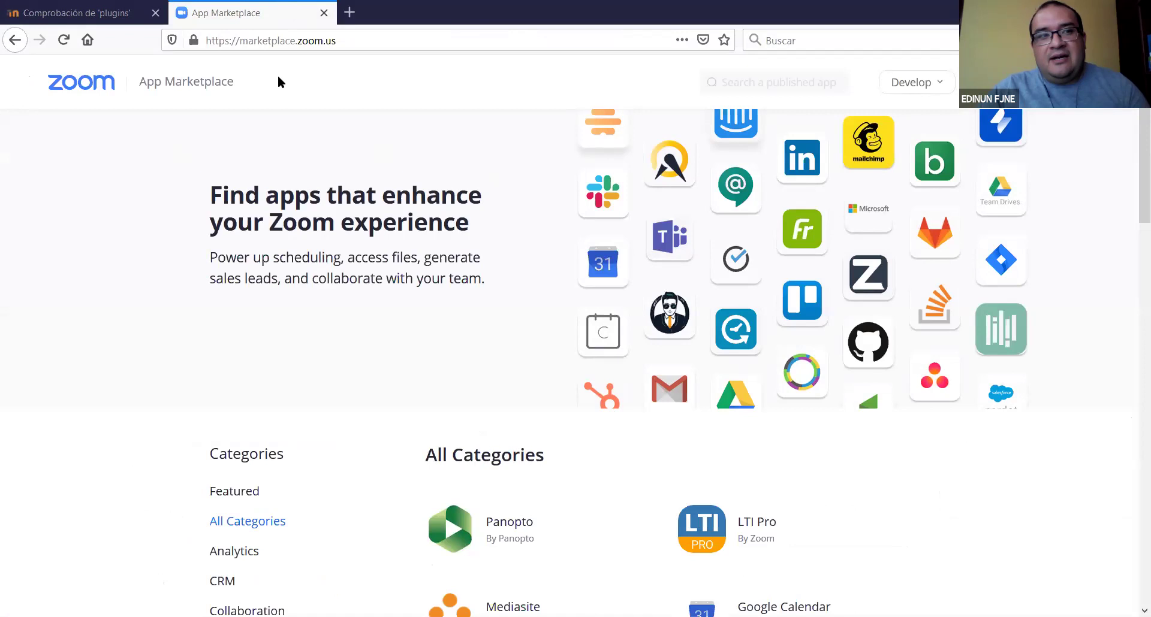
Go to the developer Build App page of the App Marketplace to choose an app type.
left_click_drag(238, 84, 139, 82)
left_click(1131, 218)
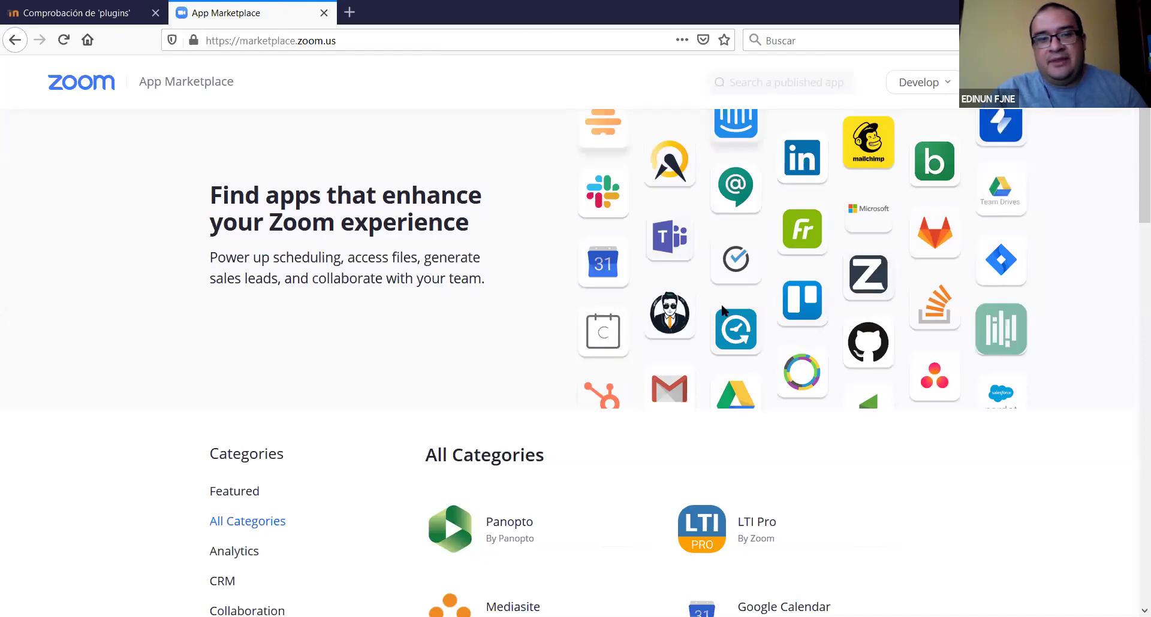
scroll(851, 288, "down", 2)
scroll(850, 288, "up", 2)
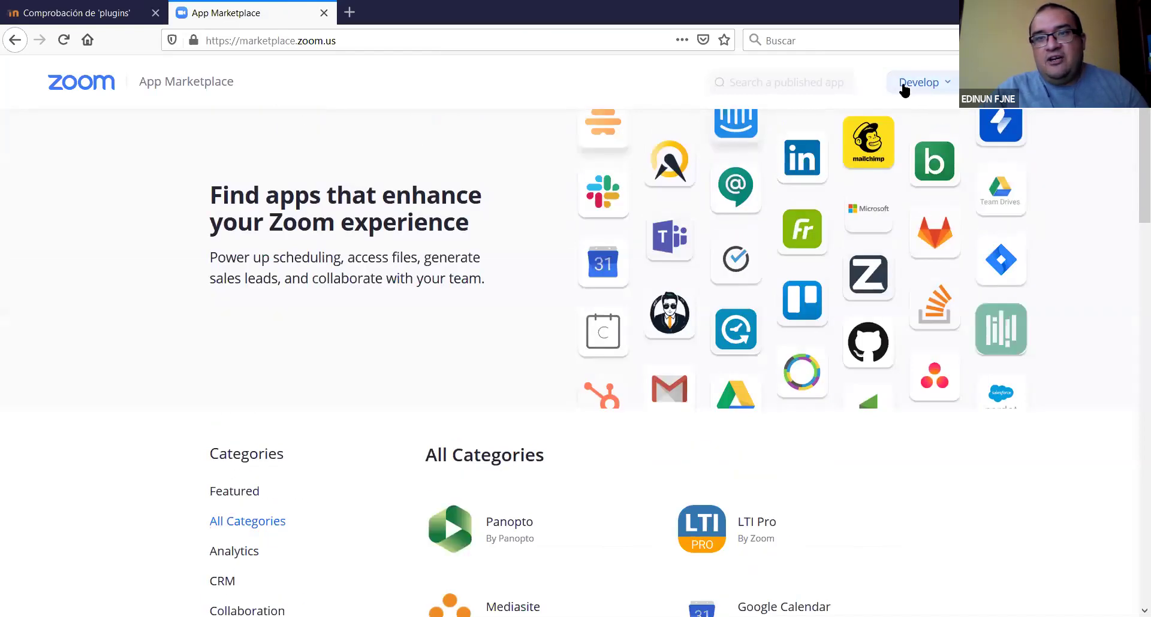
mouse_move(905, 86)
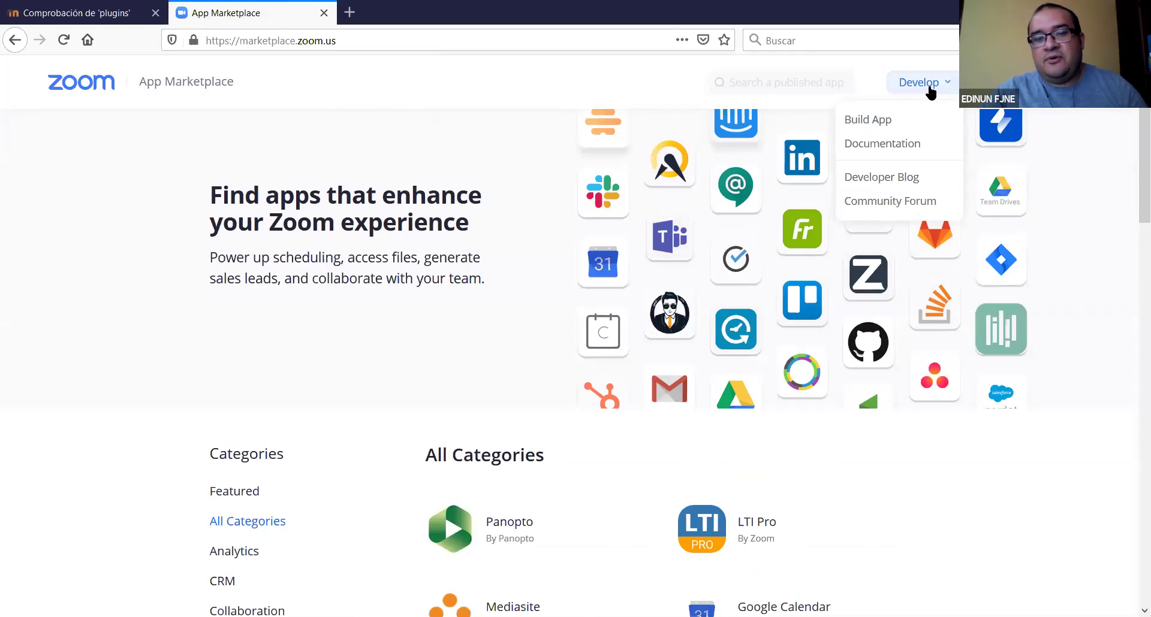
left_click(881, 123)
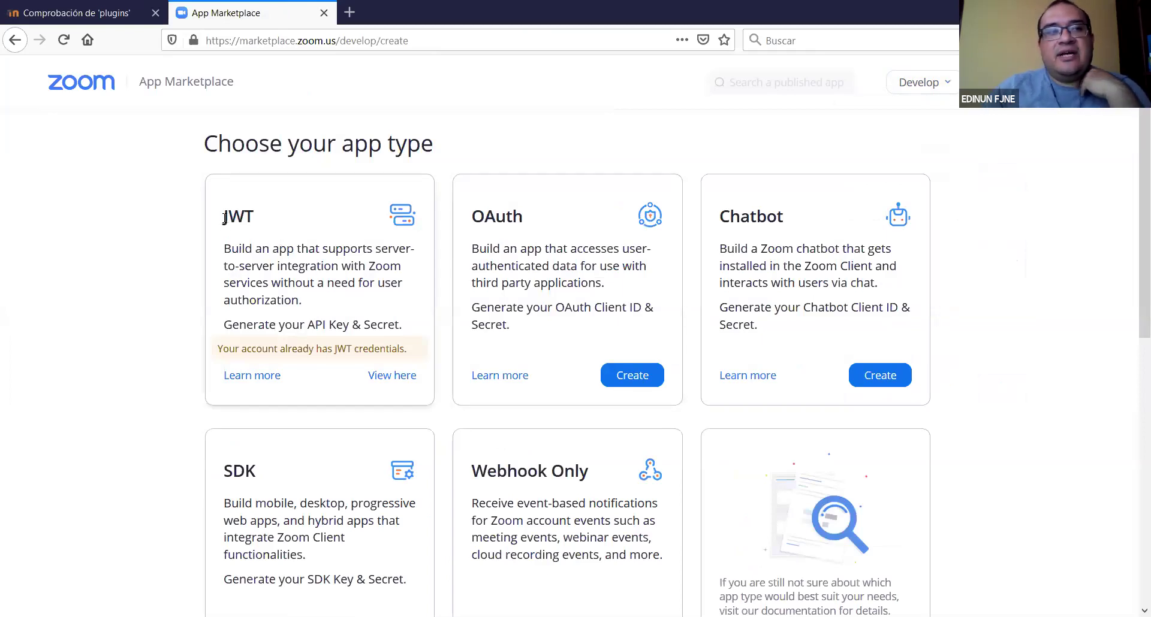
Open the account's existing JWT app credentials from the app type choices.
left_click_drag(224, 218, 285, 234)
left_click(289, 218)
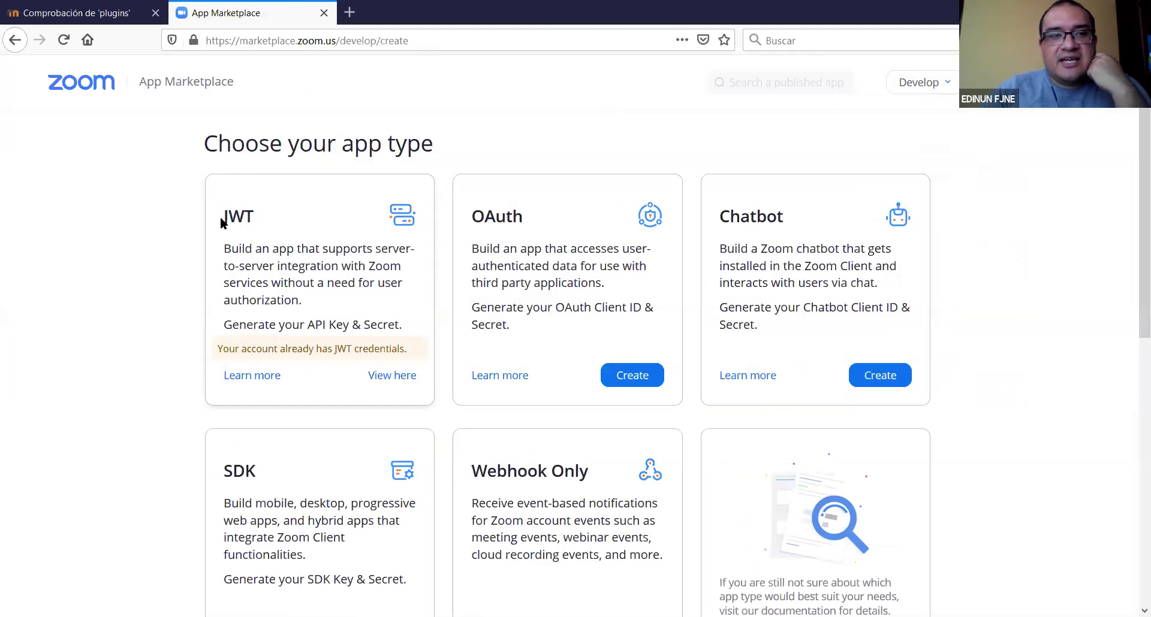
left_click_drag(221, 219, 254, 217)
left_click(278, 217)
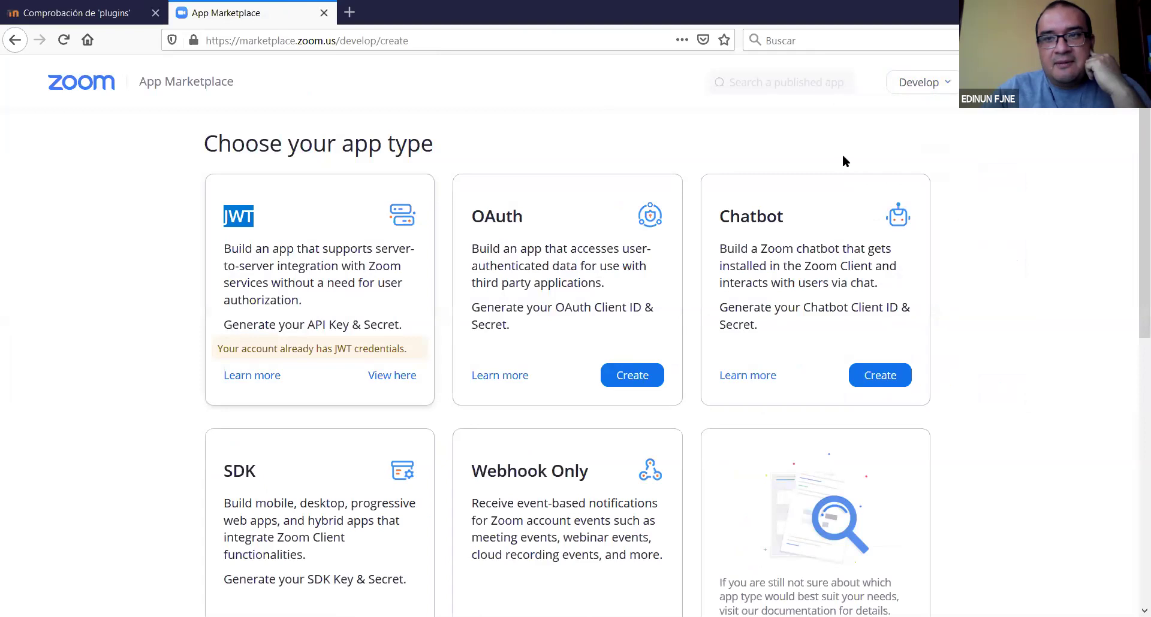
left_click(153, 327)
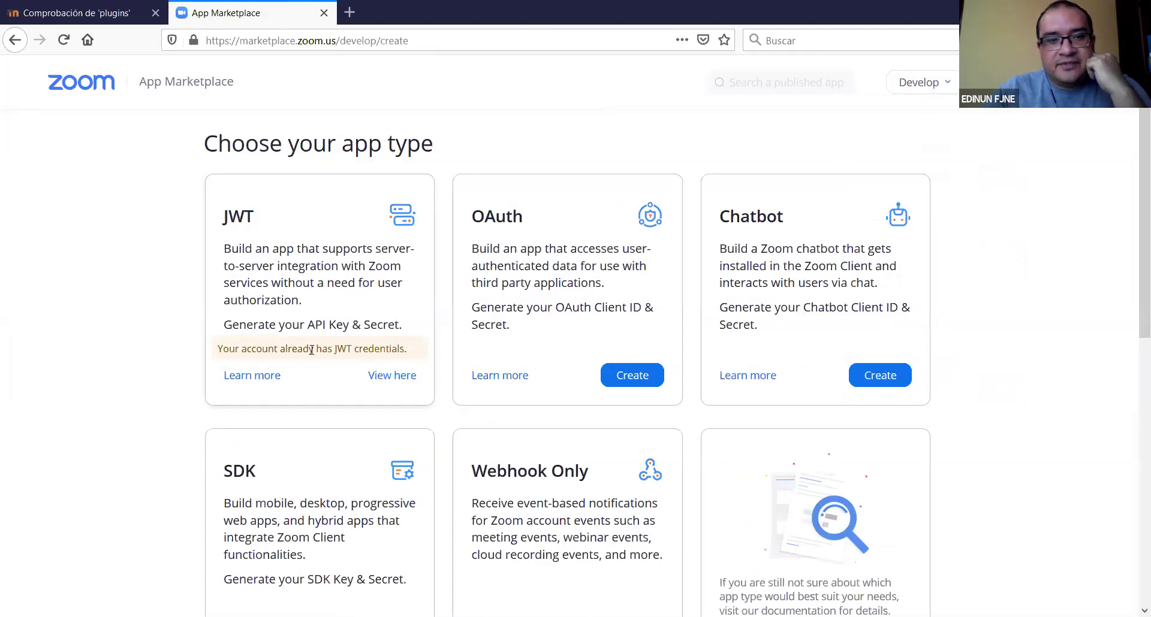
left_click(298, 397)
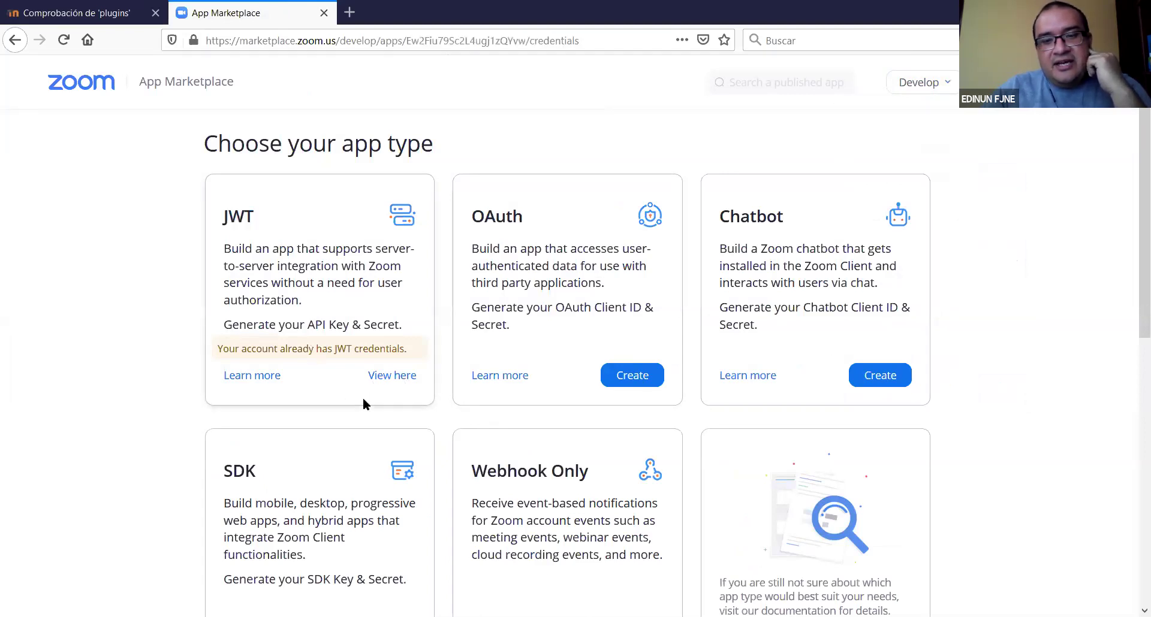
Examine the App Credentials of the Clases por Videoconferencia app and highlight its API key.
scroll(628, 293, "down", 3)
scroll(450, 196, "up", 3)
triple_click(760, 181)
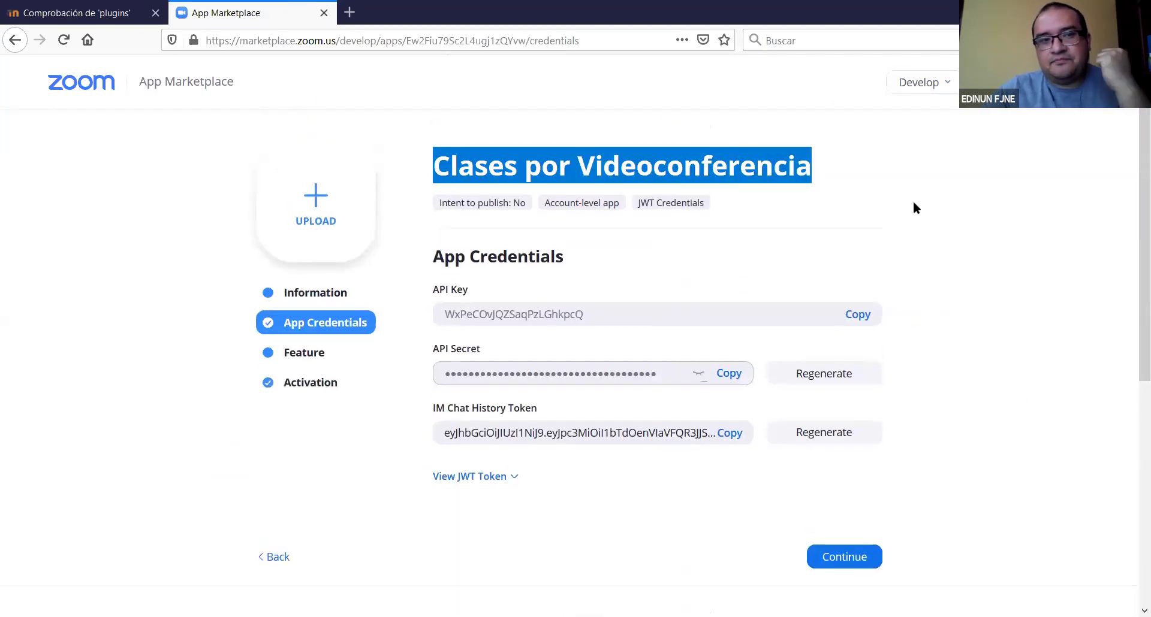
left_click(840, 232)
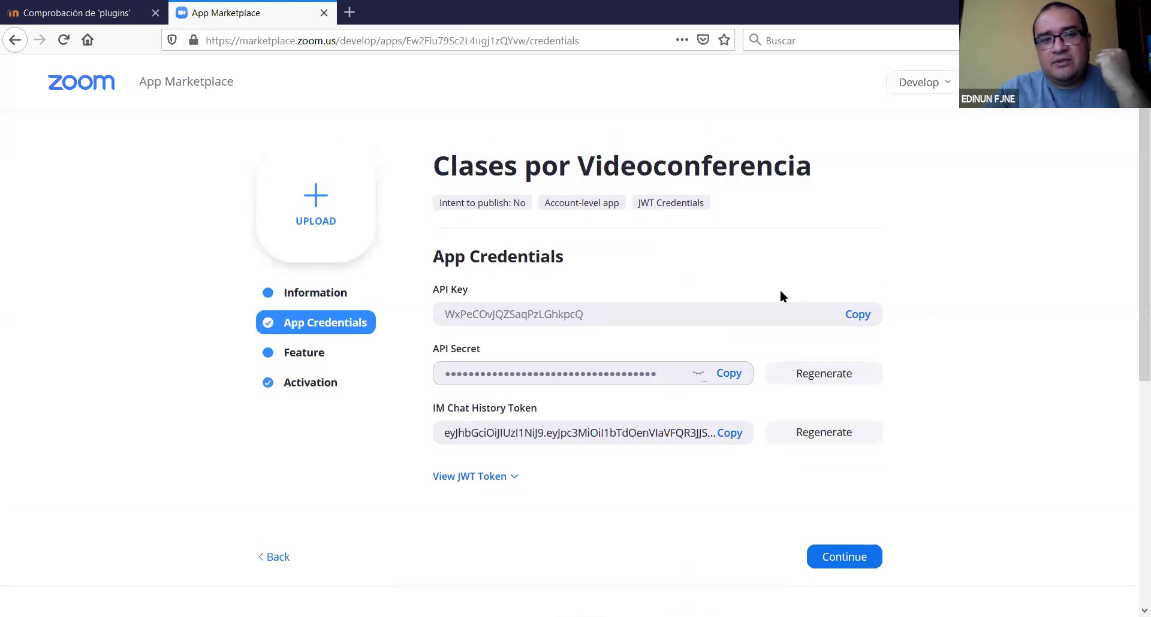
scroll(434, 226, "down", 2)
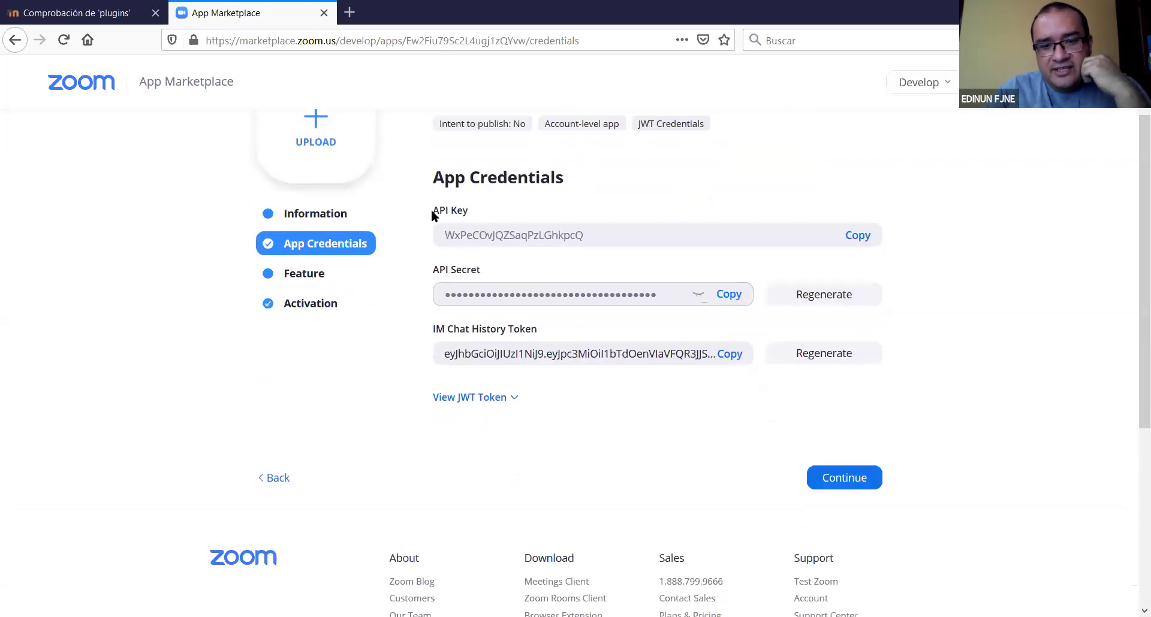
left_click_drag(431, 211, 616, 238)
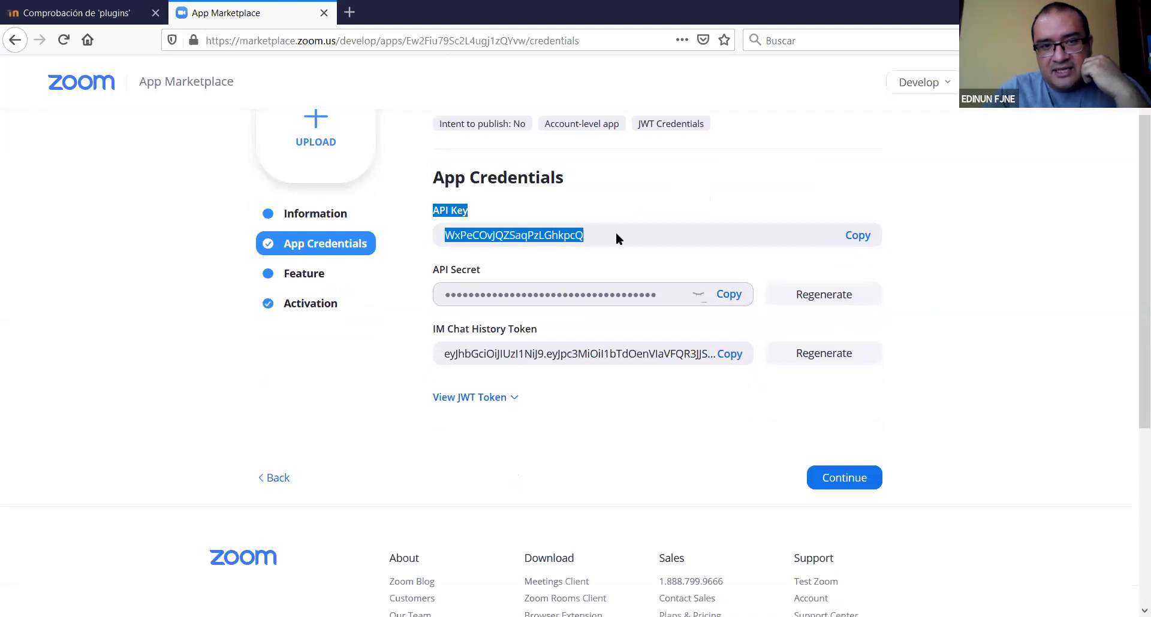
Examine the API Key and API Secret fields in the App Credentials of the Clases por Videoconferencia app.
left_click(492, 204)
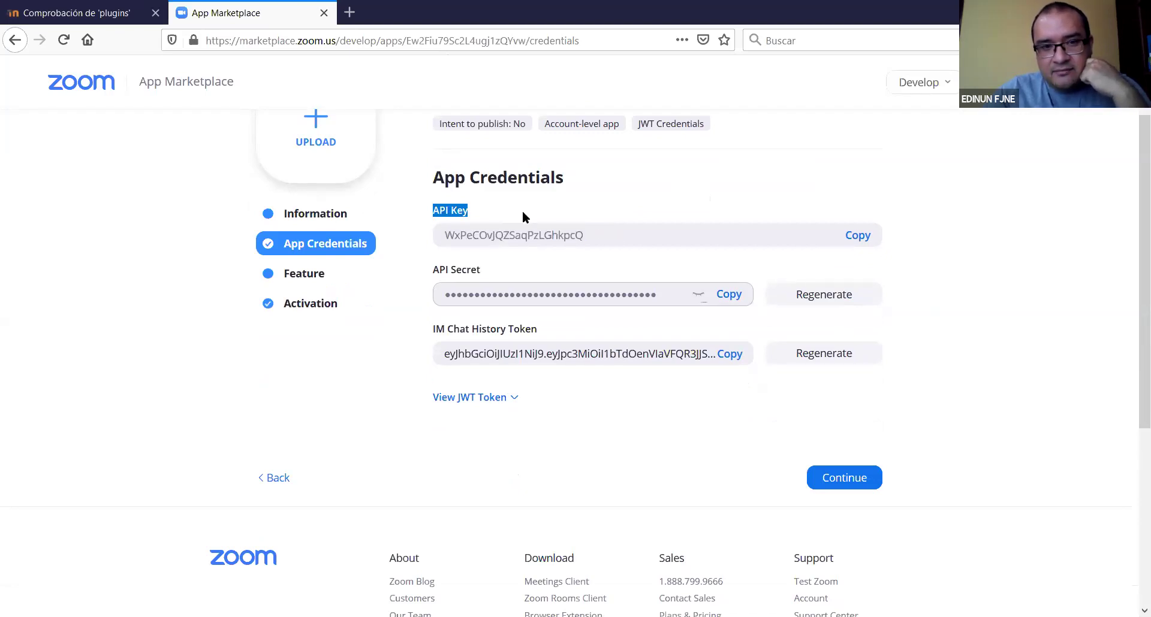
left_click(566, 315)
left_click_drag(488, 270, 480, 270)
scroll(484, 252, "down", 2)
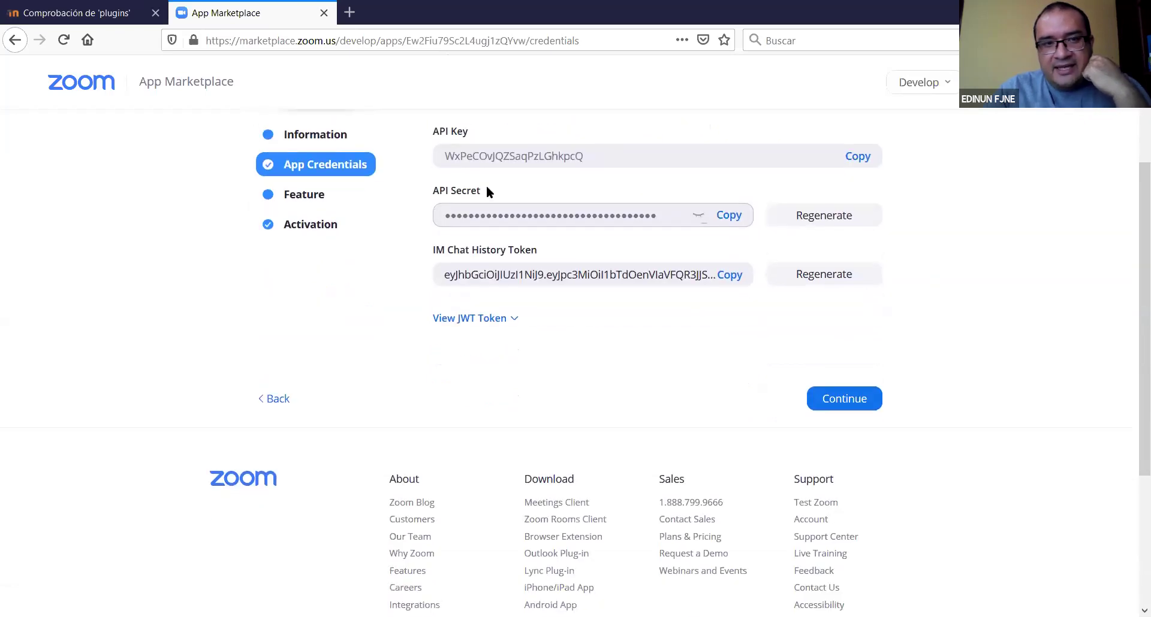
left_click_drag(440, 190, 426, 192)
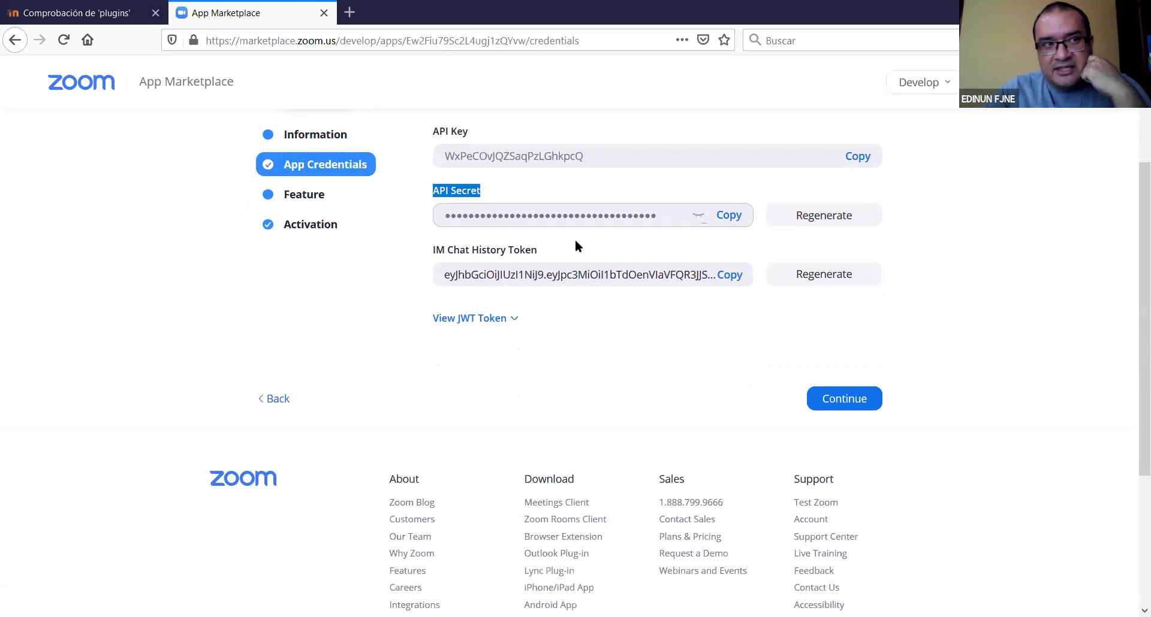
scroll(574, 239, "up", 3)
left_click(656, 270)
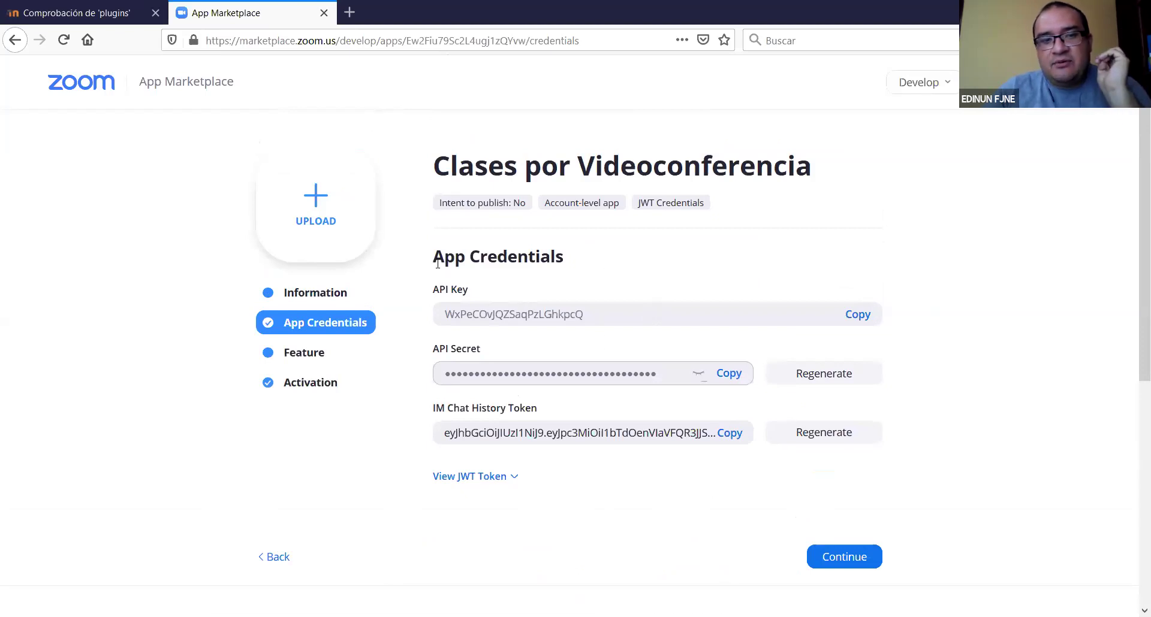
left_click_drag(429, 258, 660, 362)
left_click(1074, 254)
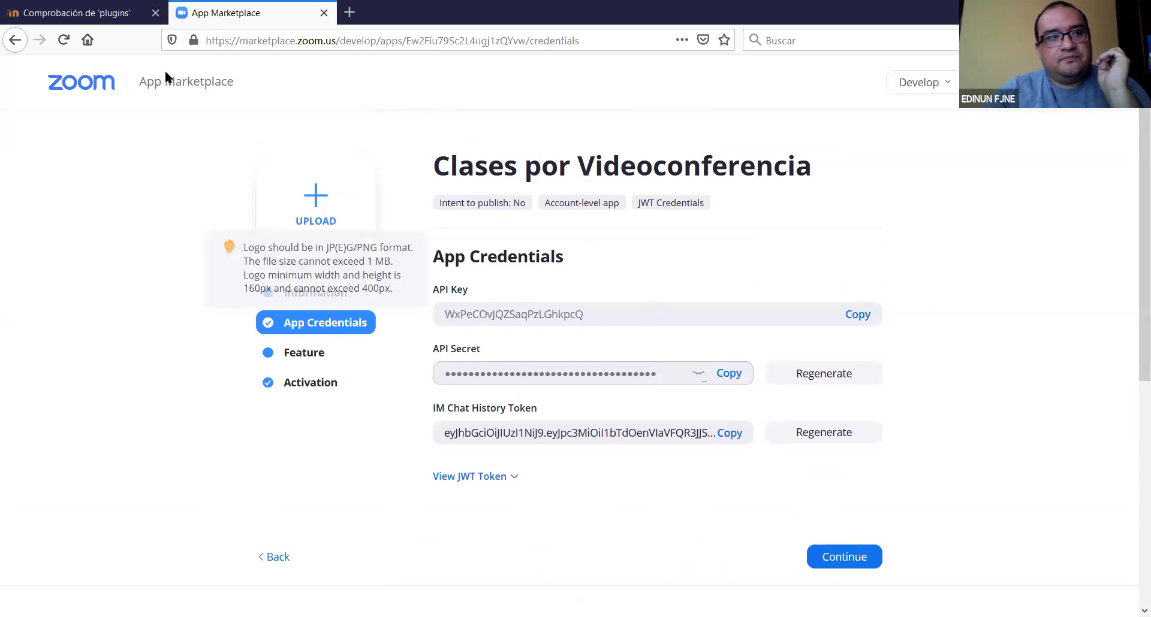
Return to the Build App page's app type choices and dismiss the browser's offer to save the password.
left_click(919, 83)
left_click(880, 121)
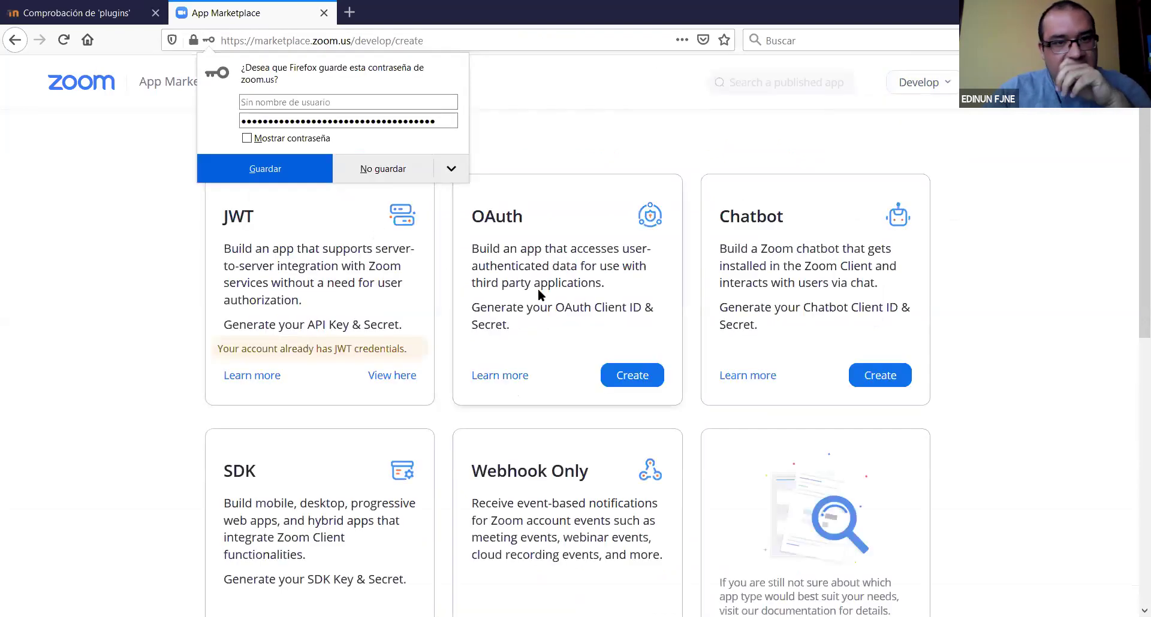
left_click(581, 177)
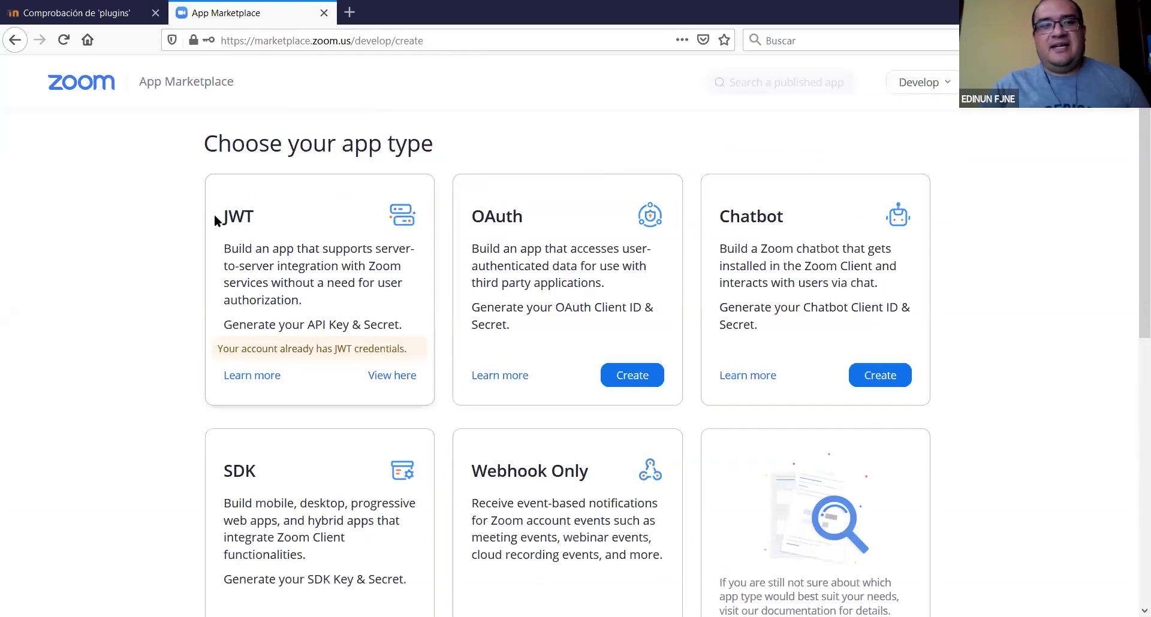
double_click(269, 212)
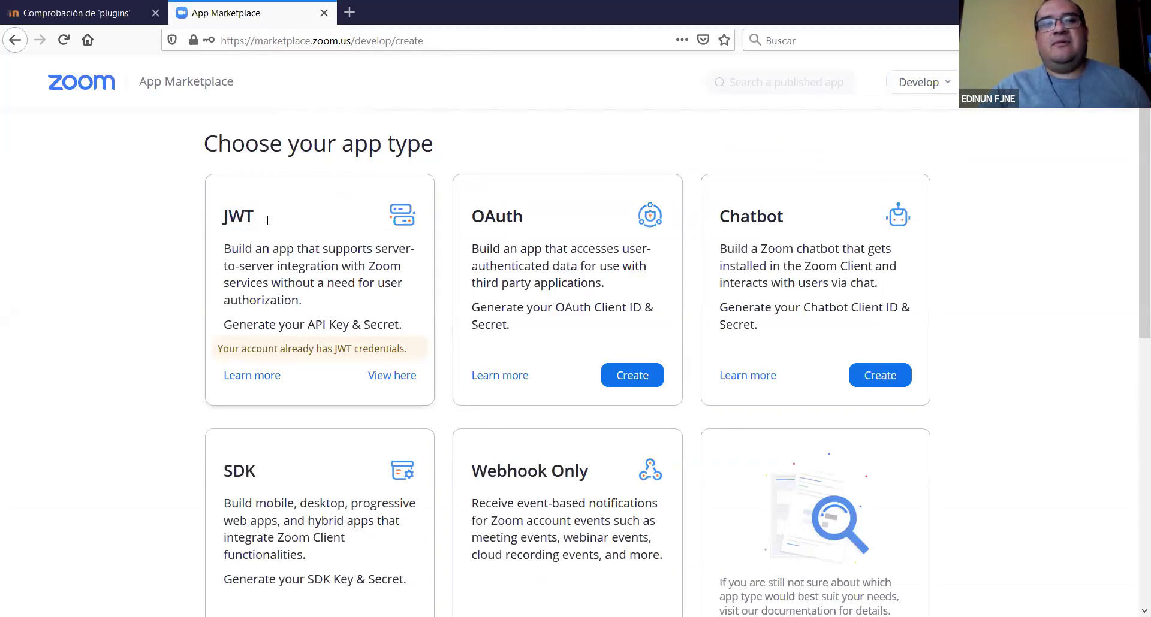
Create an account-level OAuth app named "Clasese por videoconferencias" with Marketplace publishing left enabled.
left_click(630, 380)
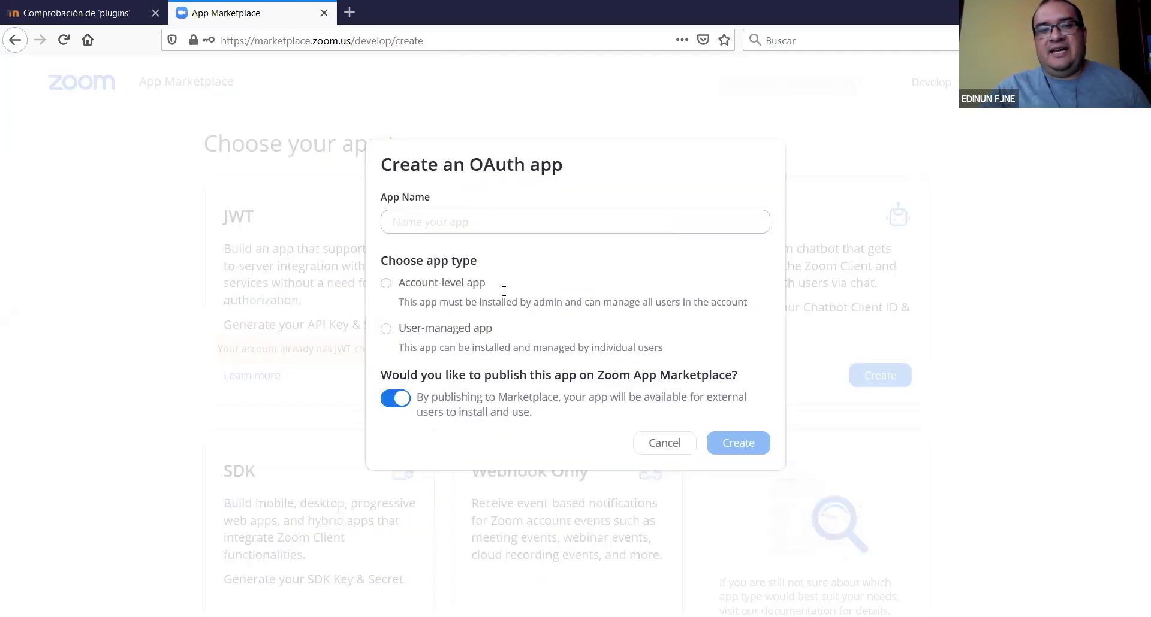
left_click(468, 229)
type("Cla")
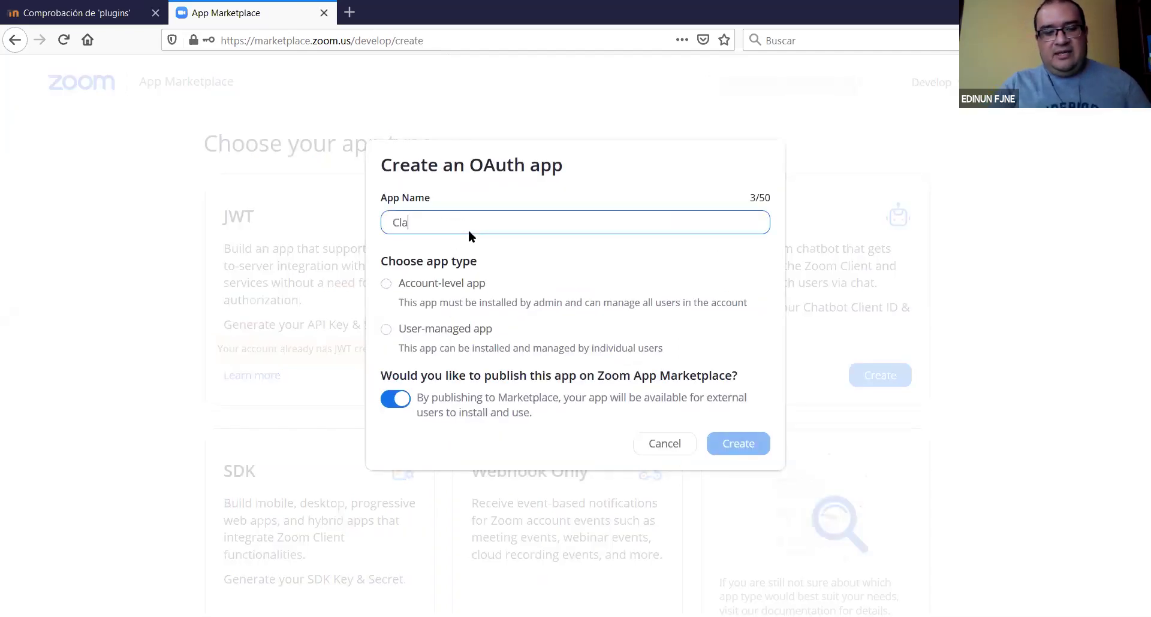
type("sese por vide")
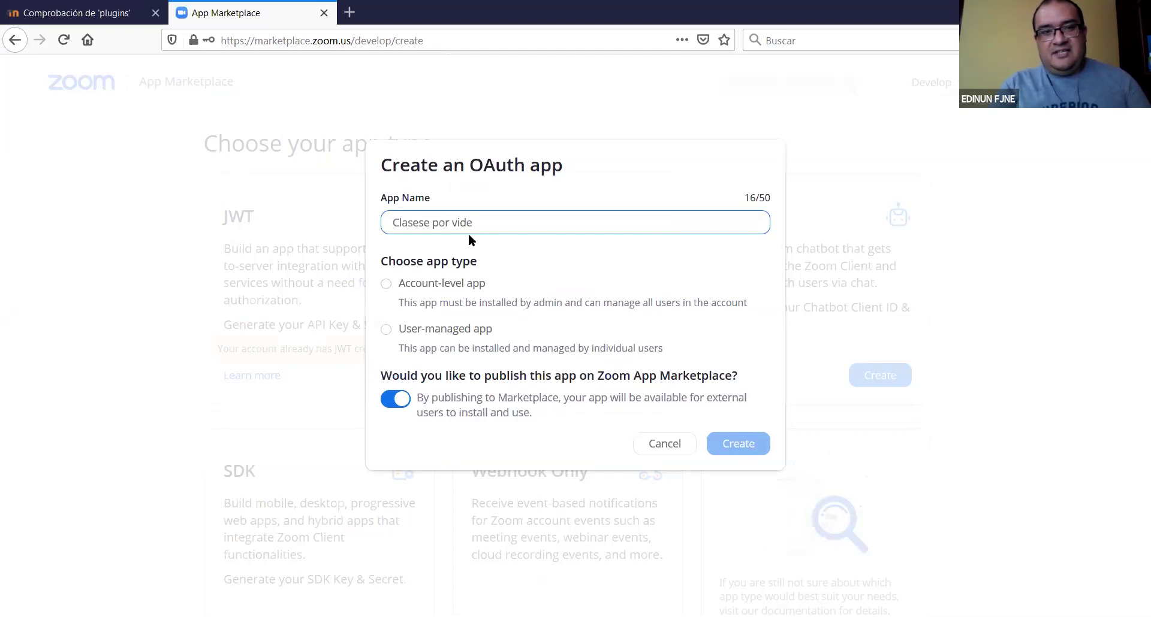
type("oconferencias")
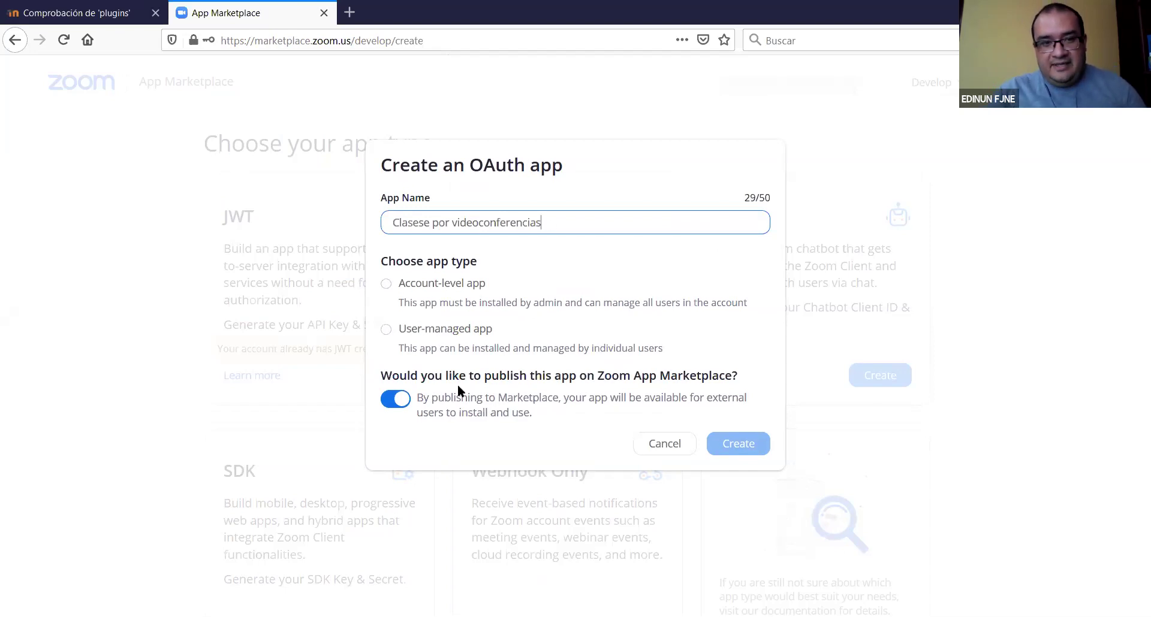
left_click(432, 294)
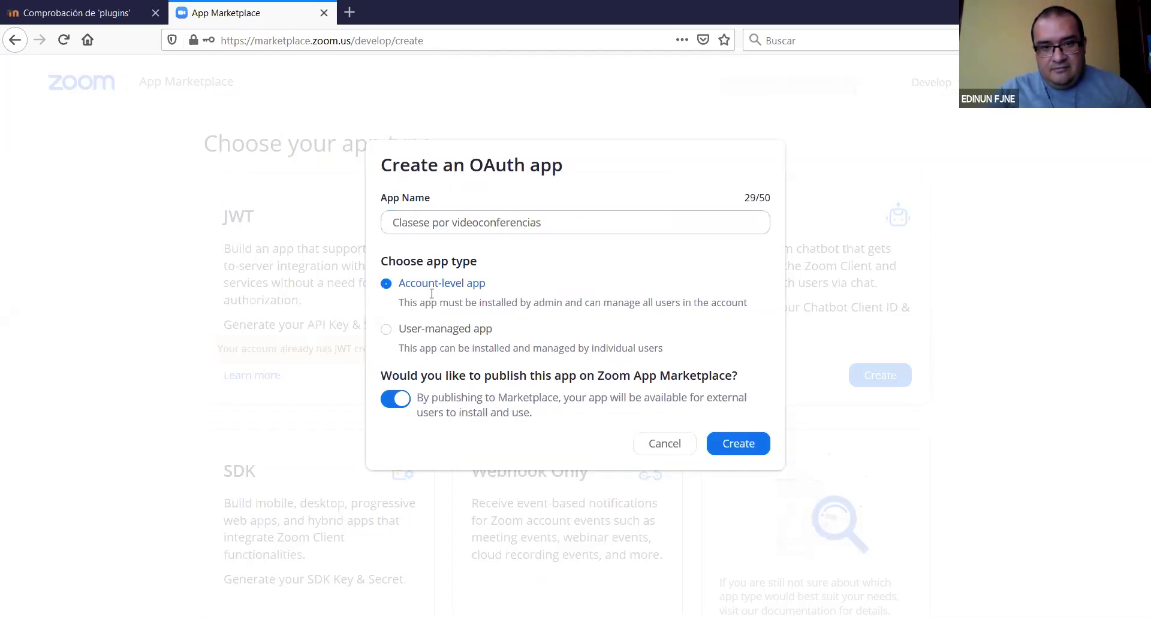
left_click(750, 454)
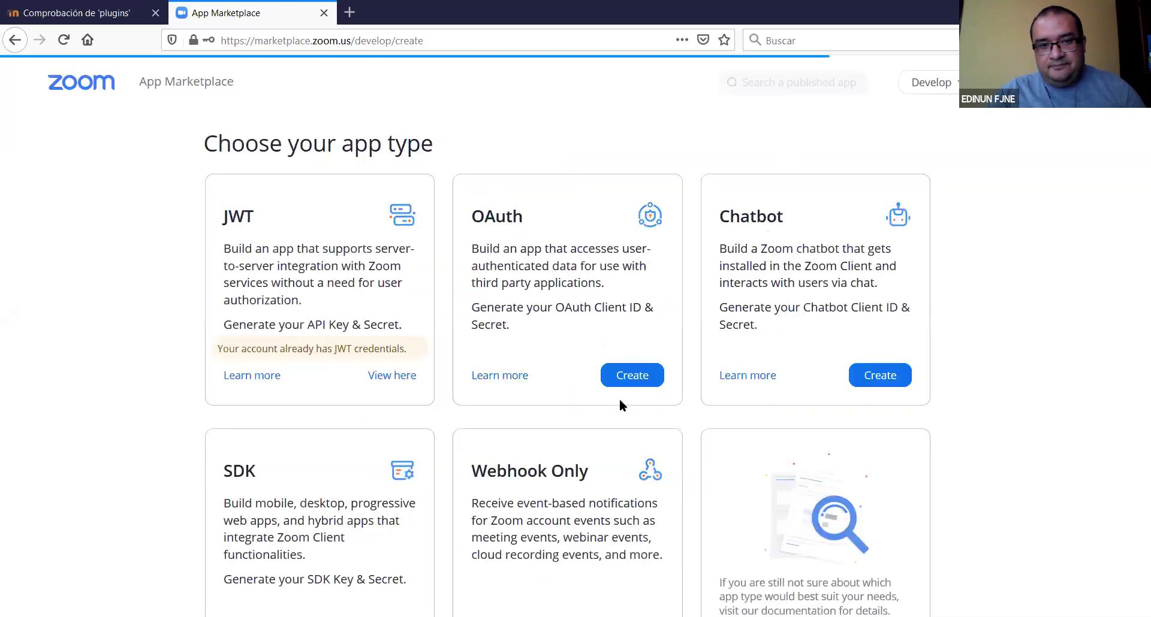
Examine the new OAuth app's development and production credentials, redirect URL and whitelist fields, and go on to its Information page.
scroll(700, 351, "down", 2)
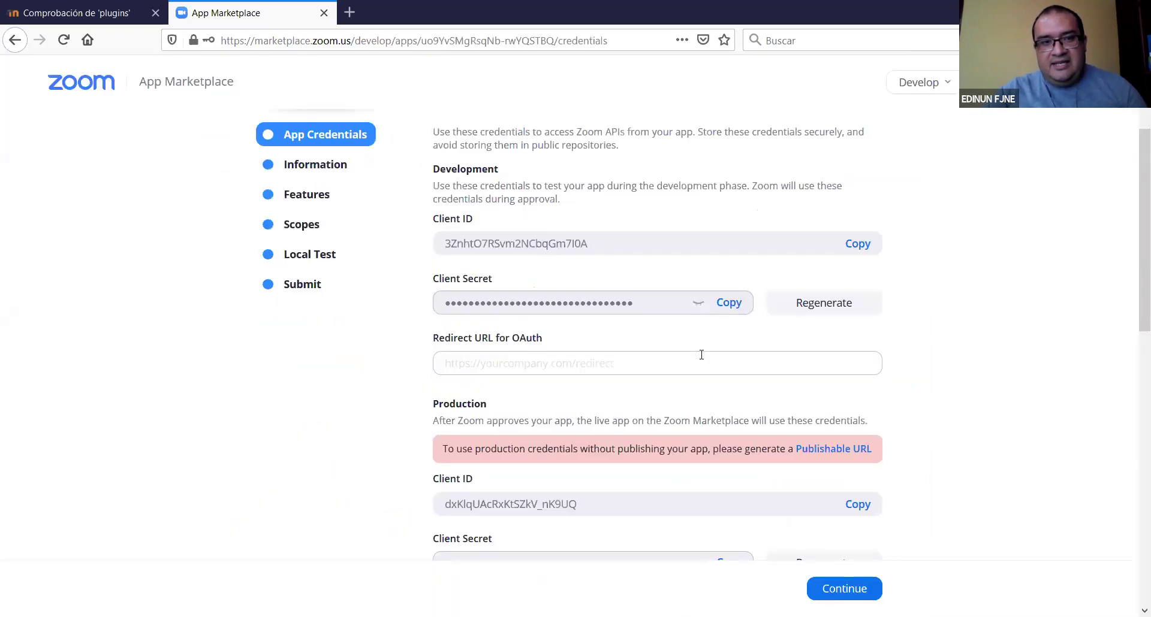
scroll(692, 351, "down", 1)
scroll(579, 324, "down", 2)
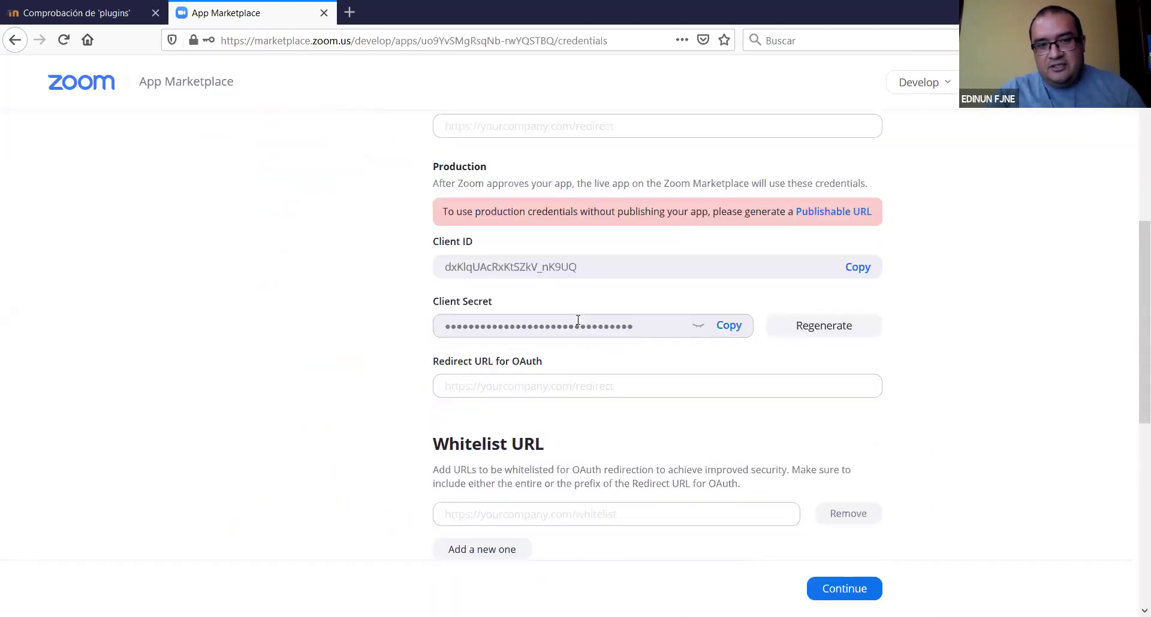
scroll(576, 319, "up", 4)
scroll(576, 316, "down", 3)
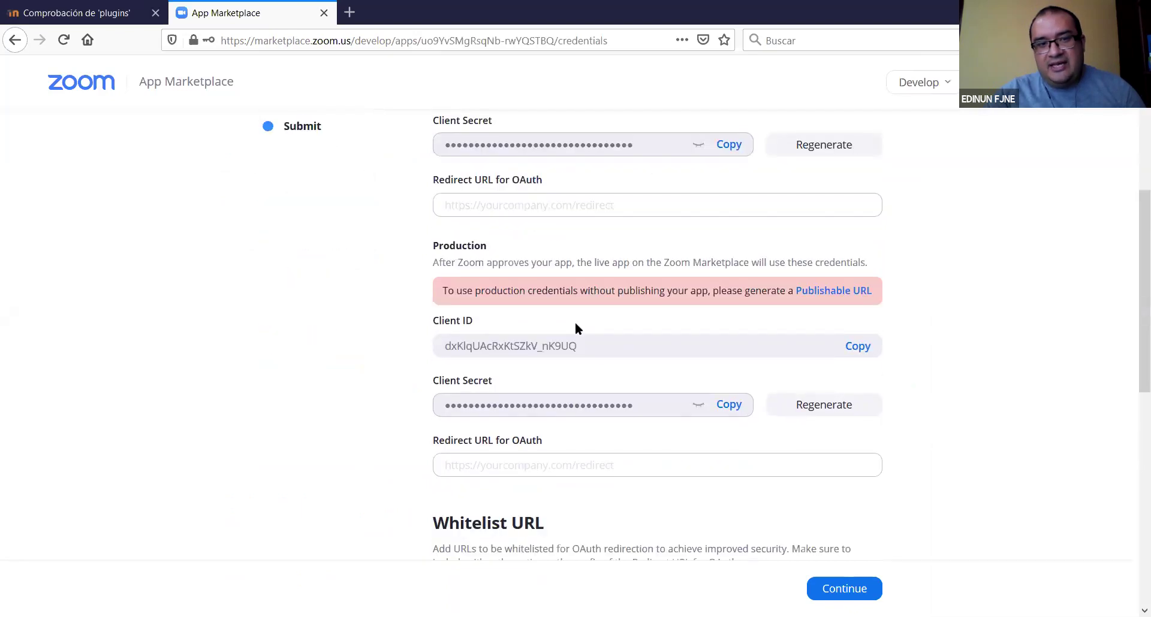
scroll(575, 322, "down", 2)
scroll(575, 321, "down", 3)
scroll(574, 322, "up", 5)
scroll(574, 321, "up", 3)
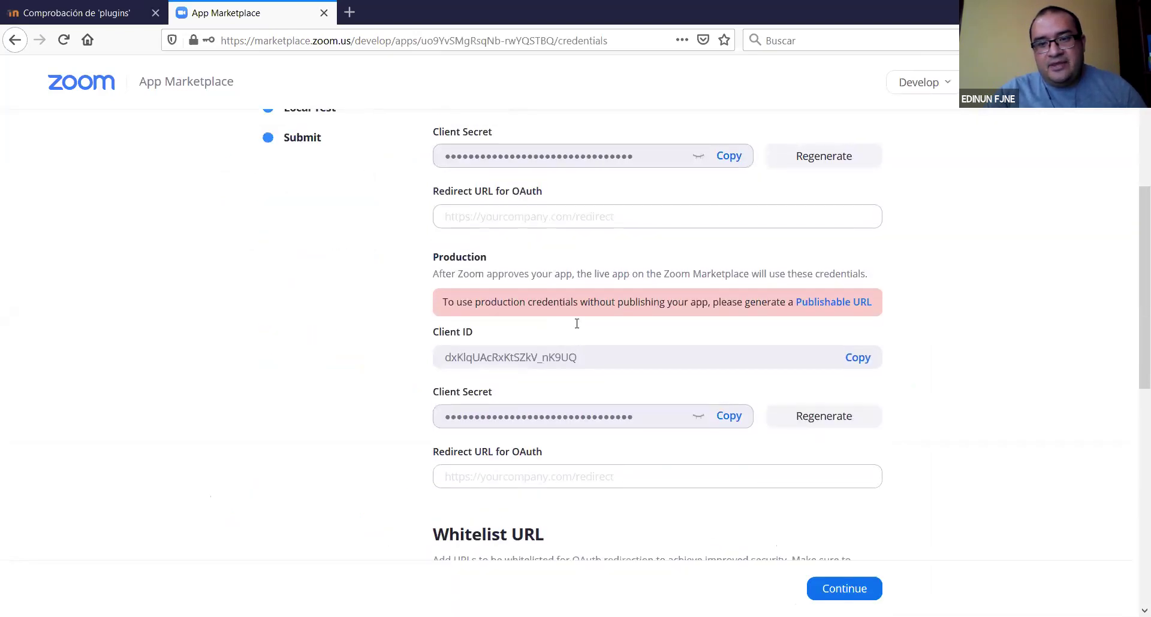
scroll(574, 322, "up", 1)
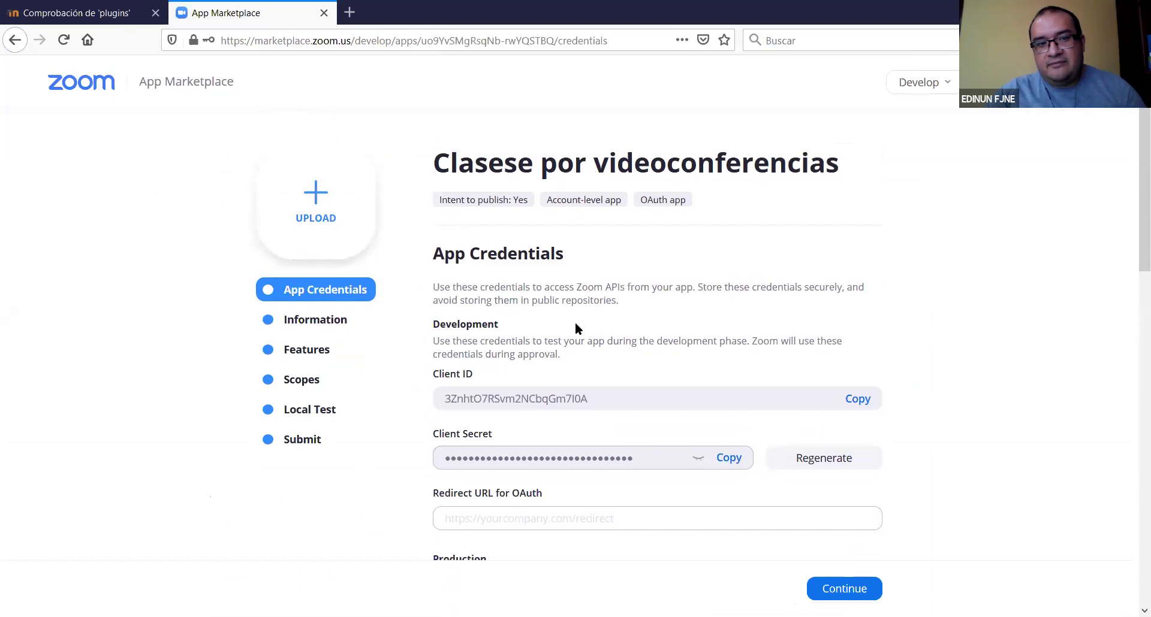
scroll(574, 322, "down", 2)
scroll(576, 325, "down", 8)
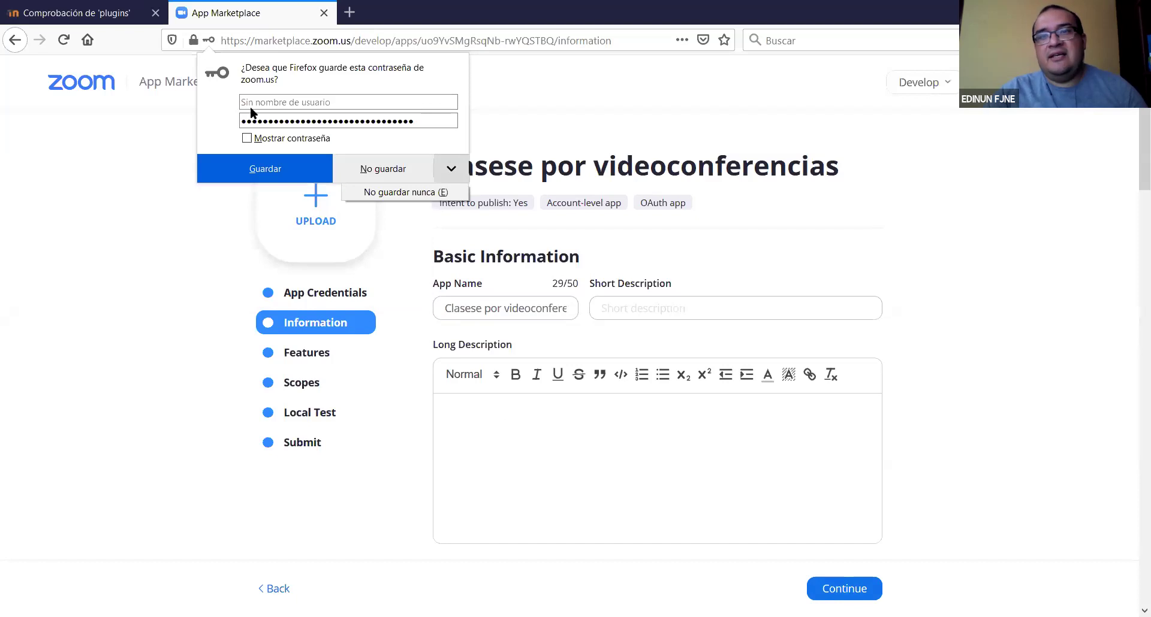
Return to the Build App page and reopen the account's existing JWT app to view its App Credentials.
left_click(923, 84)
left_click(883, 123)
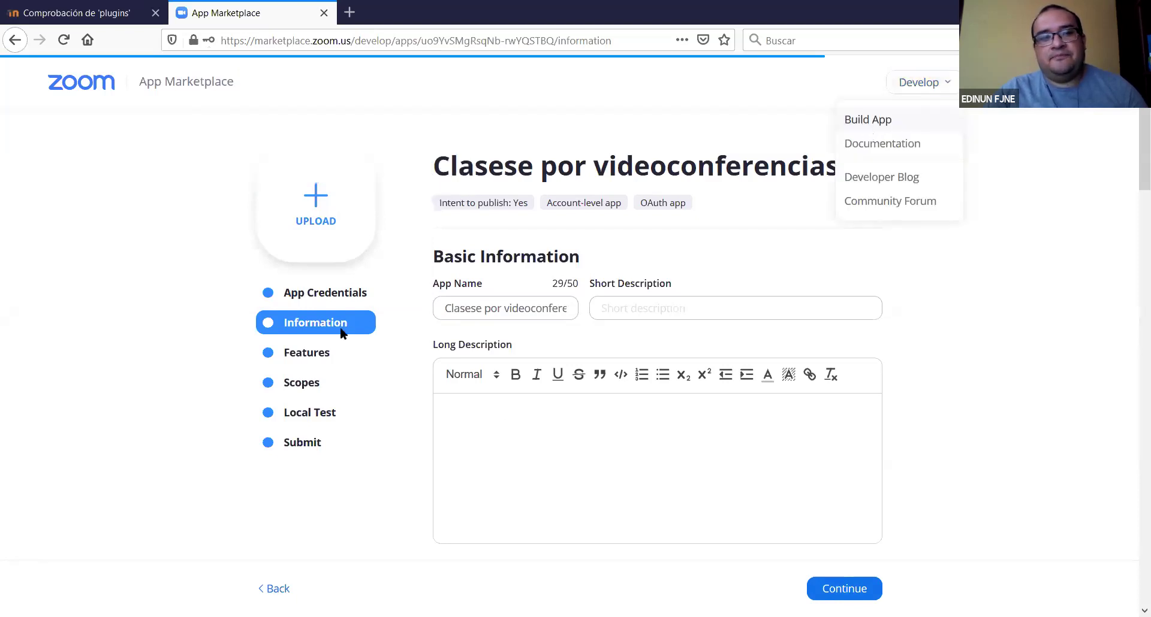
left_click_drag(220, 215, 264, 220)
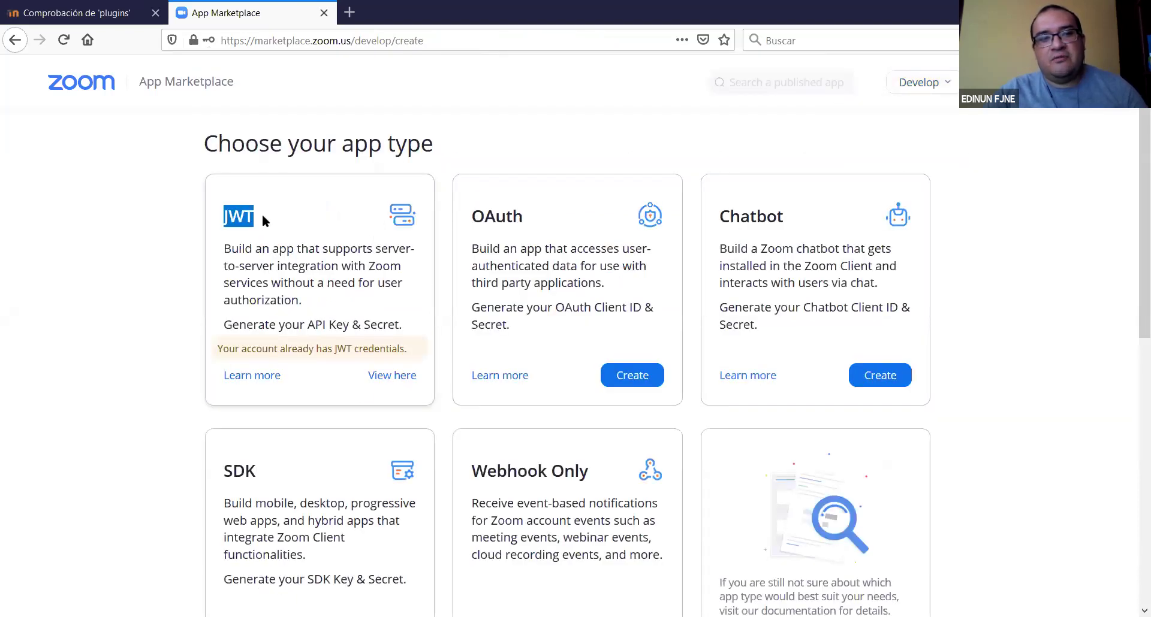
left_click(380, 373)
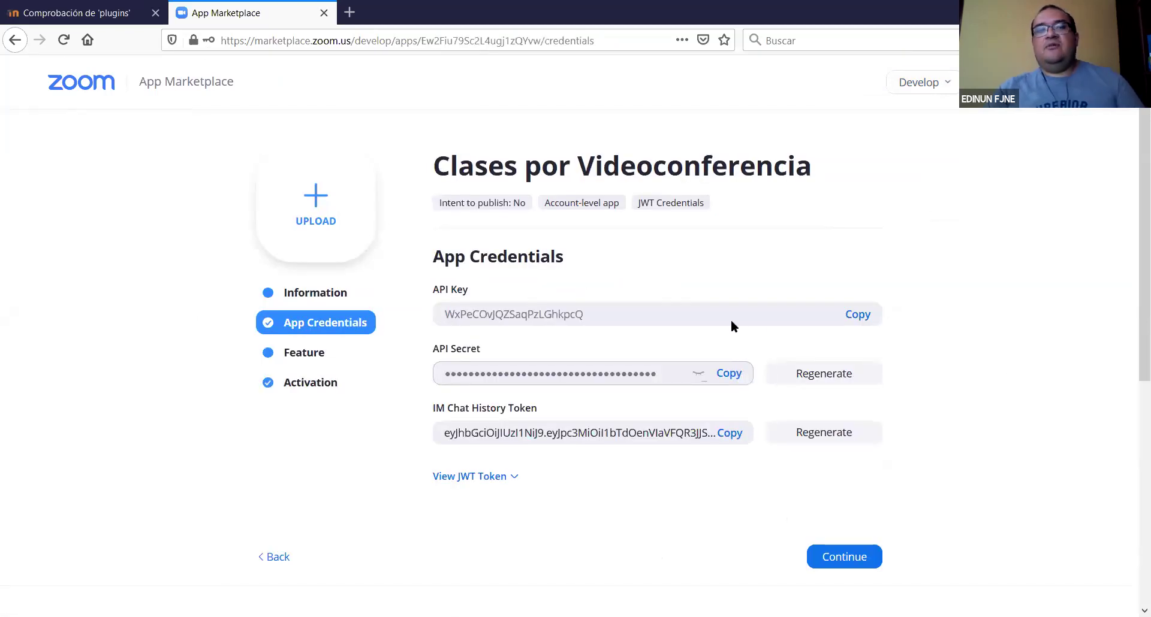
scroll(731, 319, "down", 3)
scroll(706, 318, "up", 3)
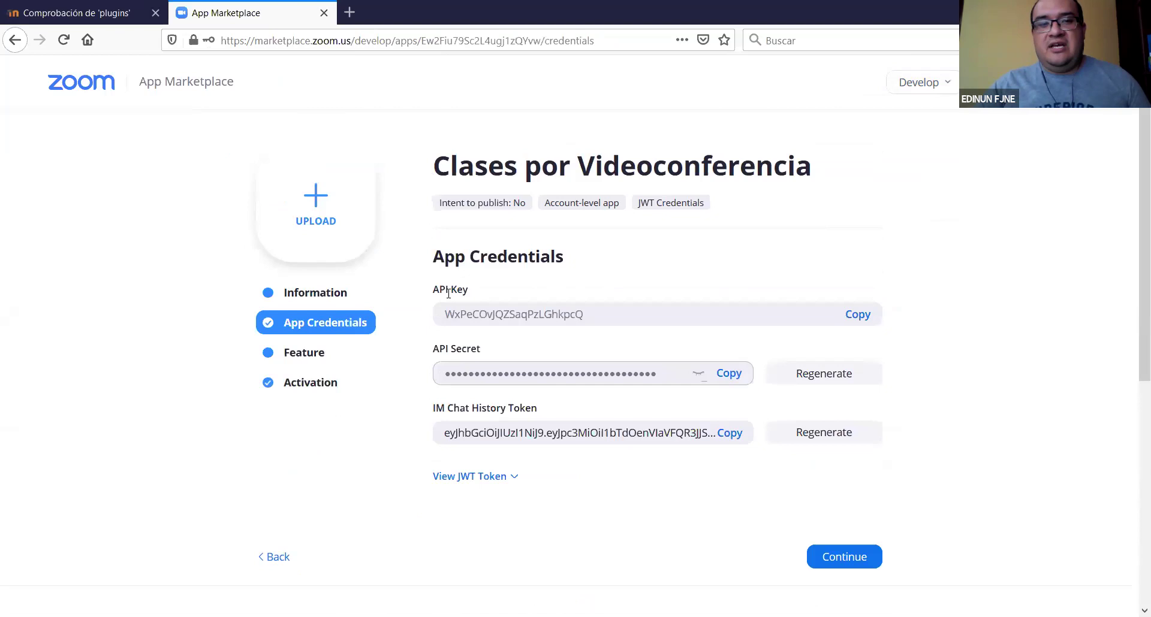
left_click_drag(455, 290, 527, 308)
left_click(527, 309)
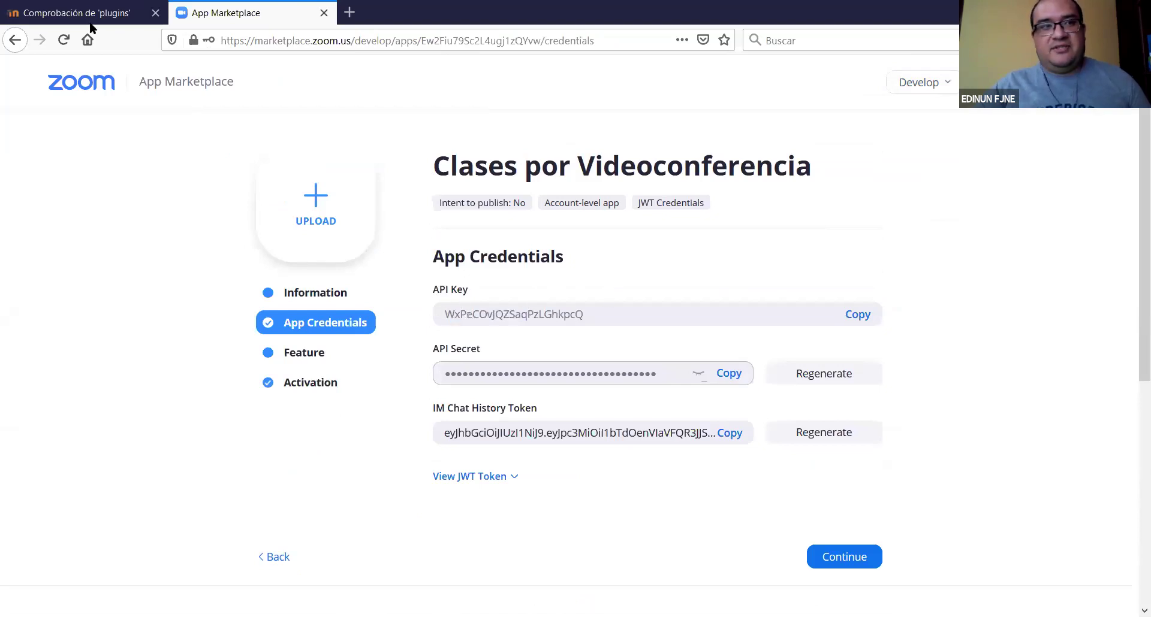
Switch to the Moodle plugin check, update the database to install the Reunión Zoom plugin, and continue to its new settings.
key("ctrl+Tab")
scroll(714, 480, "down", 1)
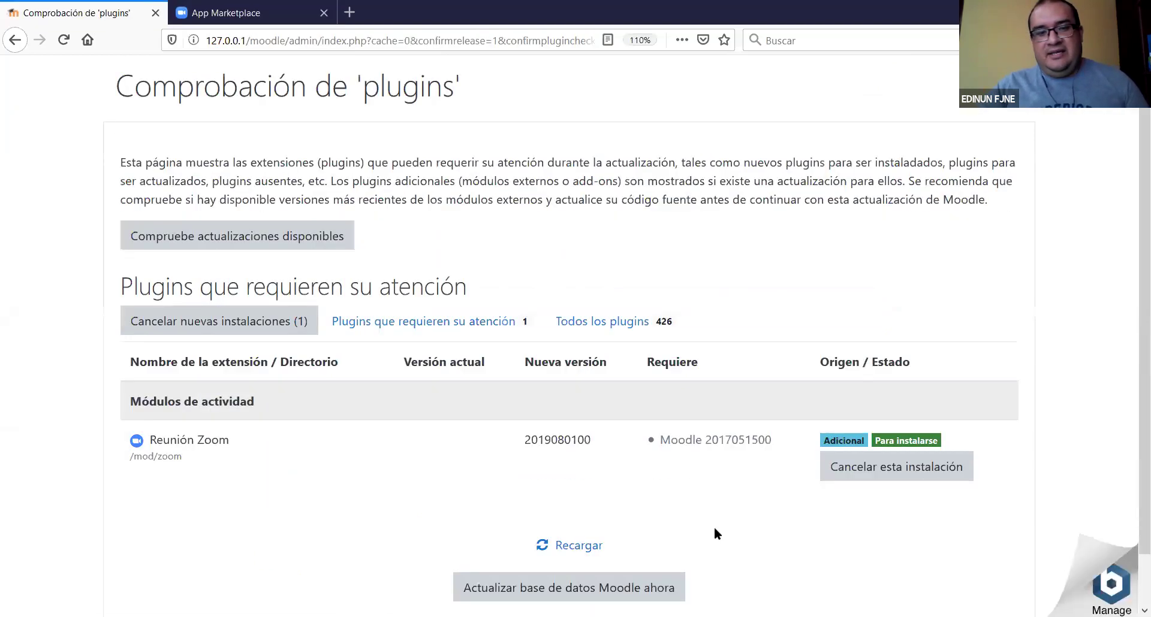
scroll(585, 522, "down", 1)
left_click(621, 515)
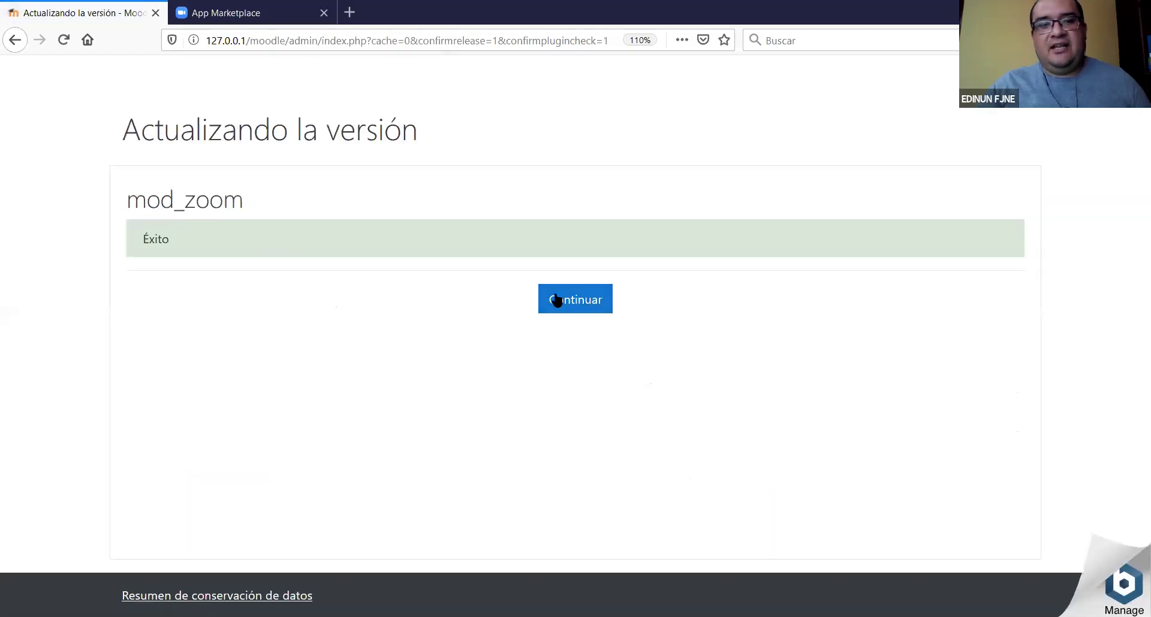
left_click(576, 301)
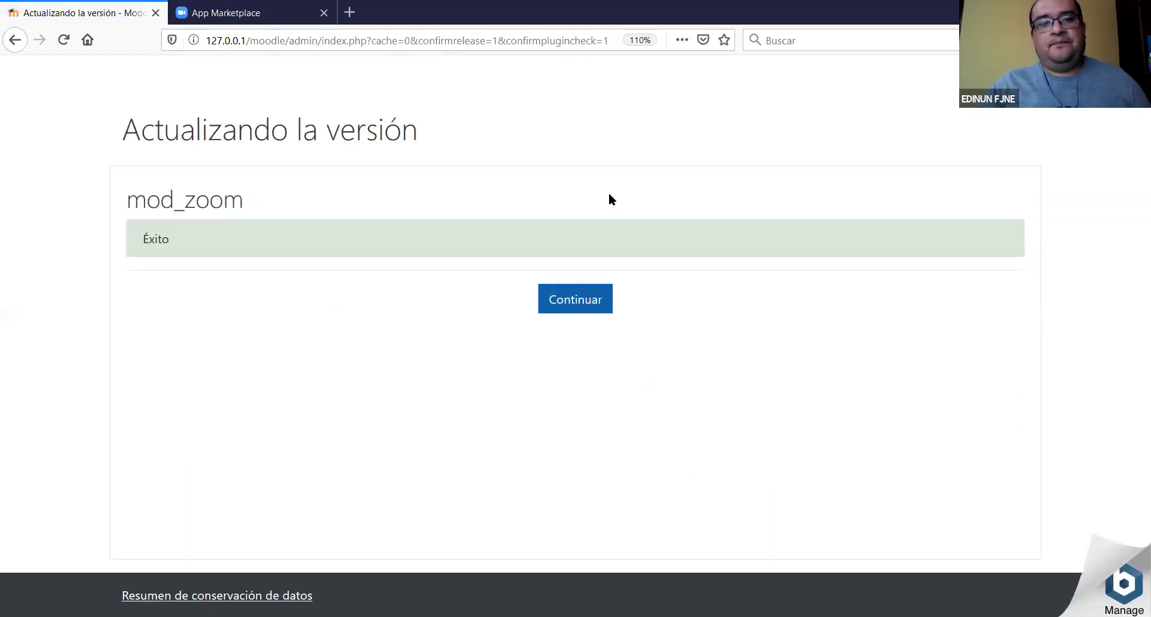
left_click(565, 295)
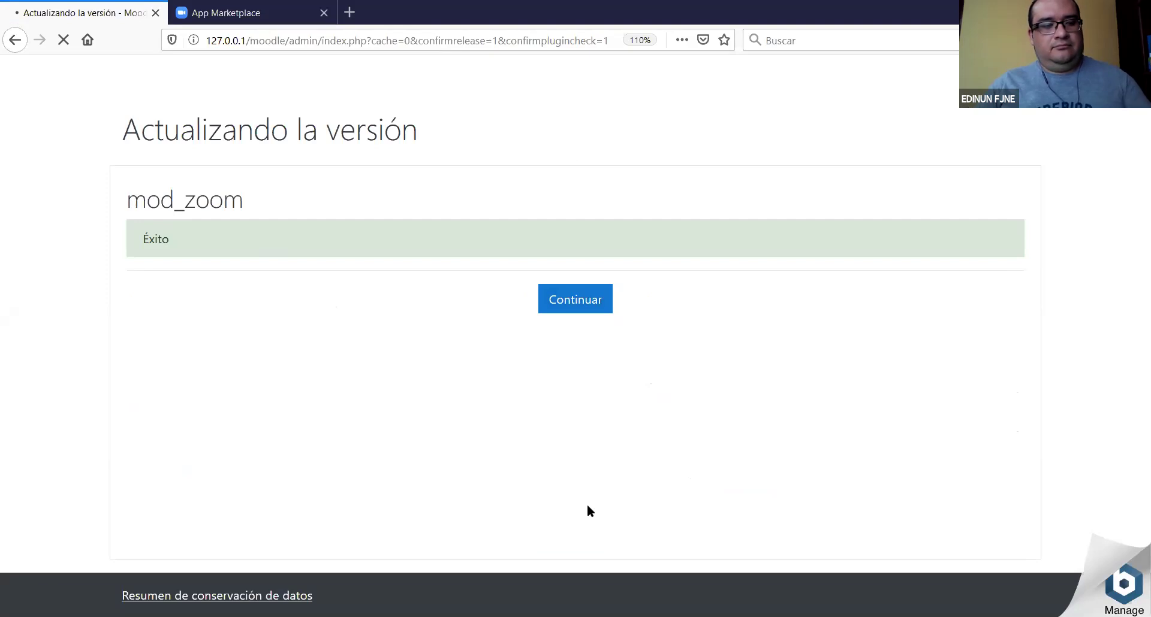
left_click(575, 299)
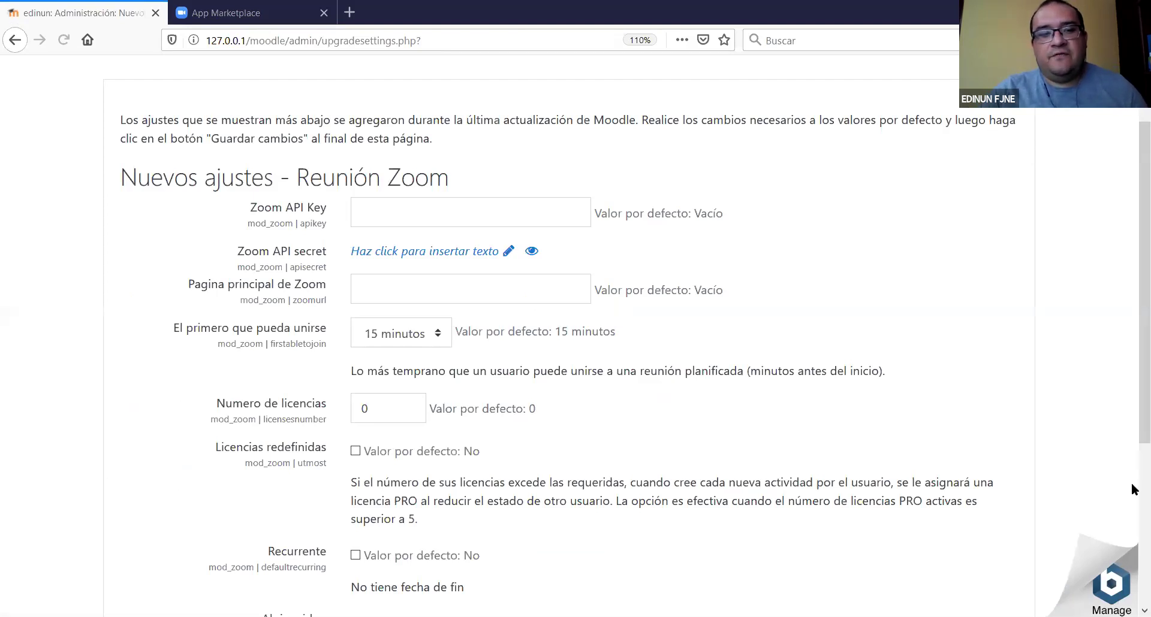
Look through the new Reunión Zoom settings and place the cursor in the Zoom API Key field.
scroll(1135, 489, "down", 4)
scroll(681, 337, "up", 5)
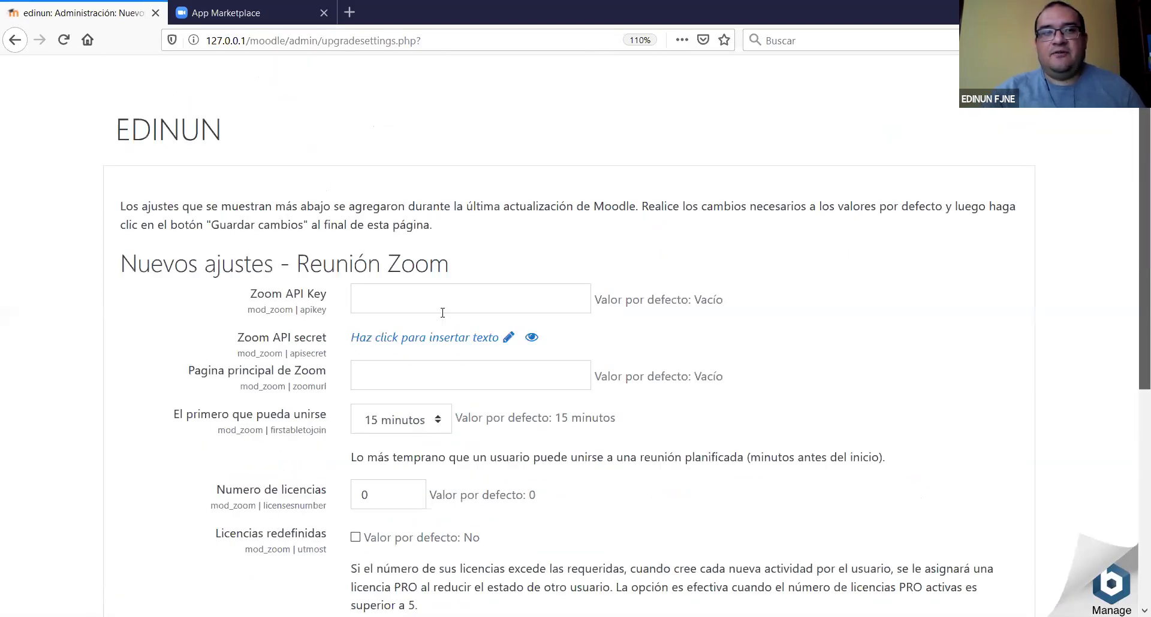
left_click(495, 303)
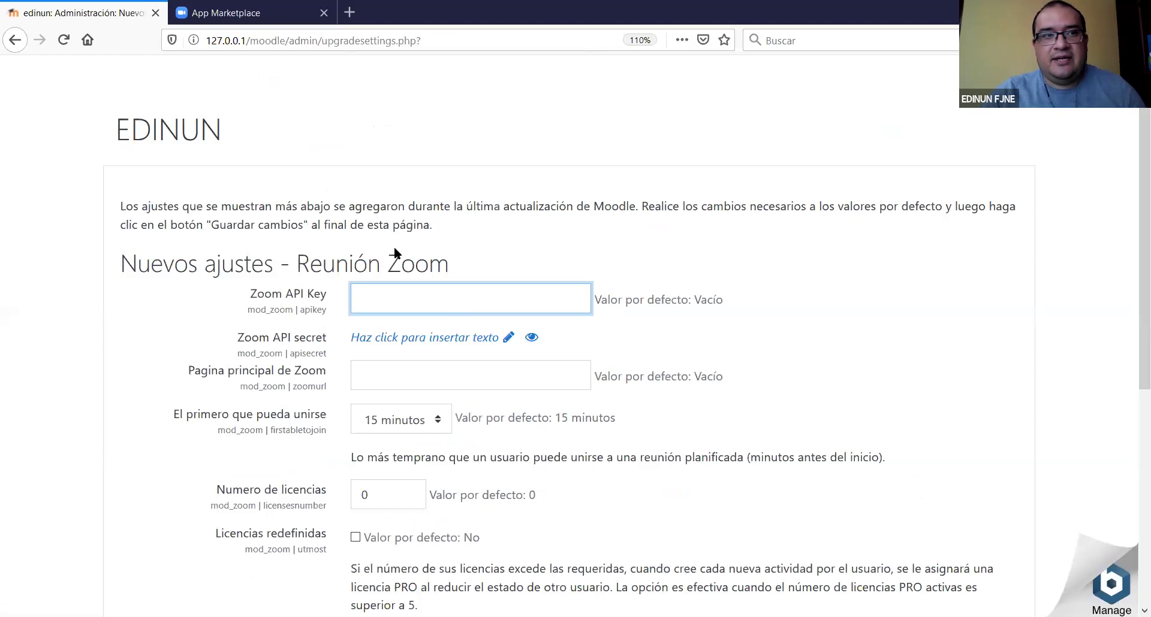
Switch back to the Zoom App Marketplace and locate the JWT app's API Key in its App Credentials.
key("ctrl+Tab")
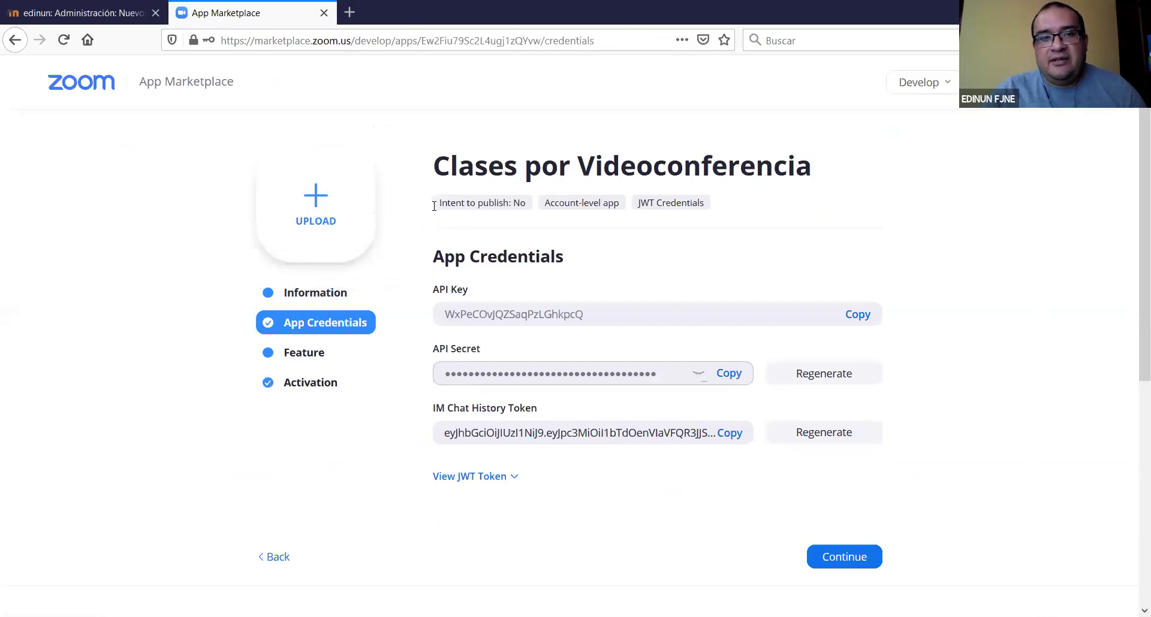
scroll(430, 204, "down", 1)
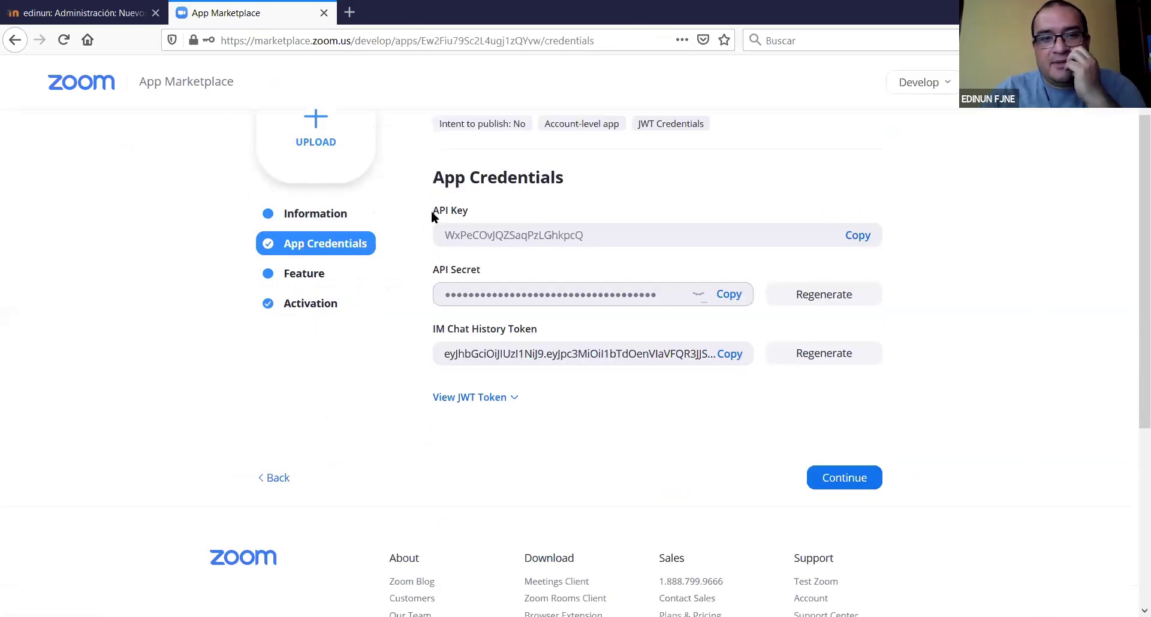
triple_click(487, 210)
left_click(178, 95)
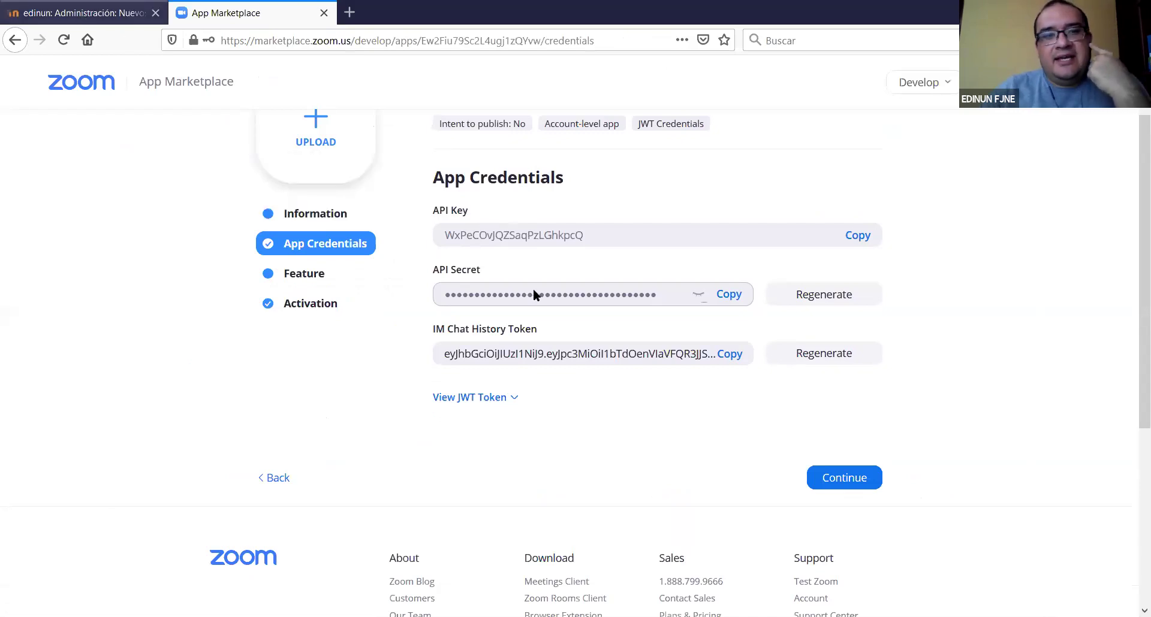
Copy the JWT app's API key from the Zoom App Marketplace and paste it into Moodle's Zoom API Key setting.
key("ctrl+Tab")
left_click_drag(250, 293, 323, 293)
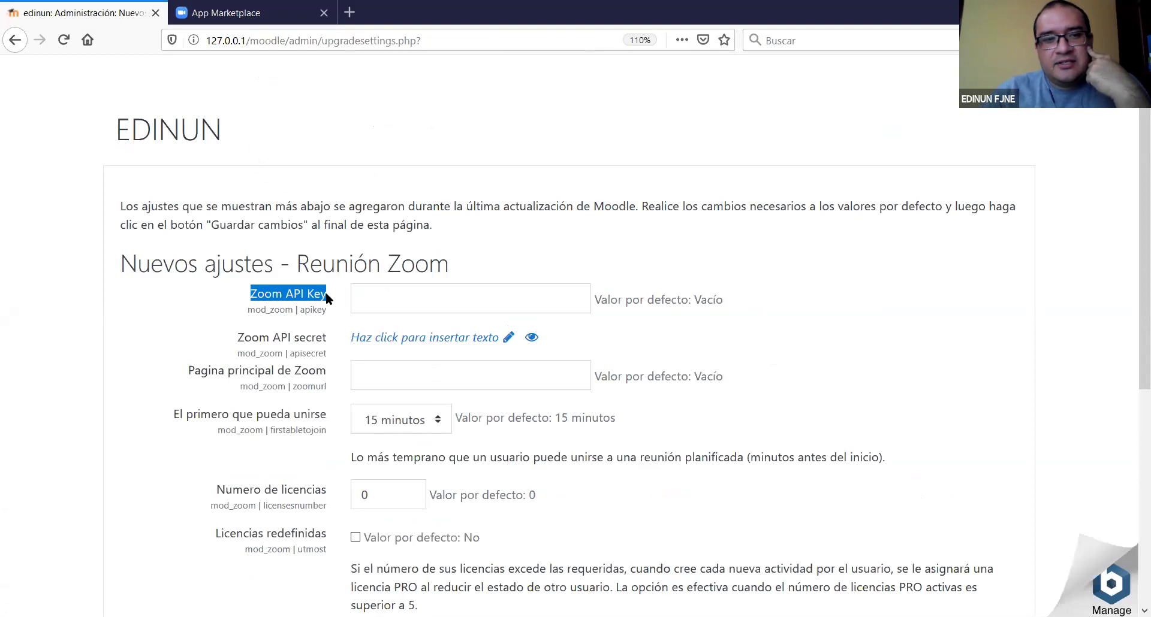
left_click(383, 302)
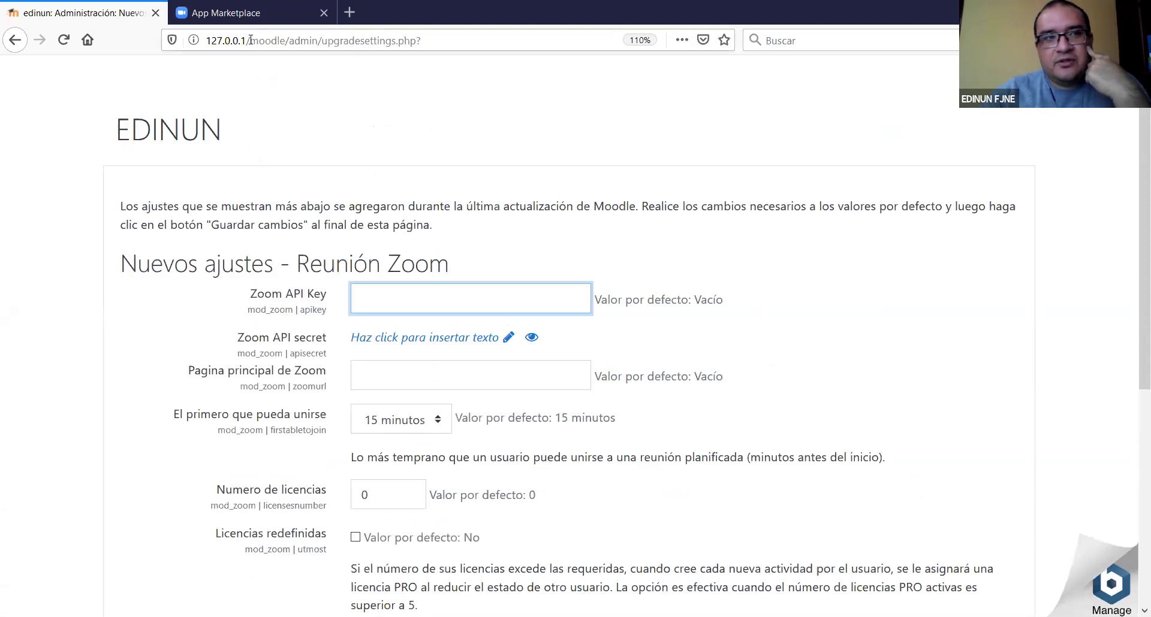
left_click(249, 18)
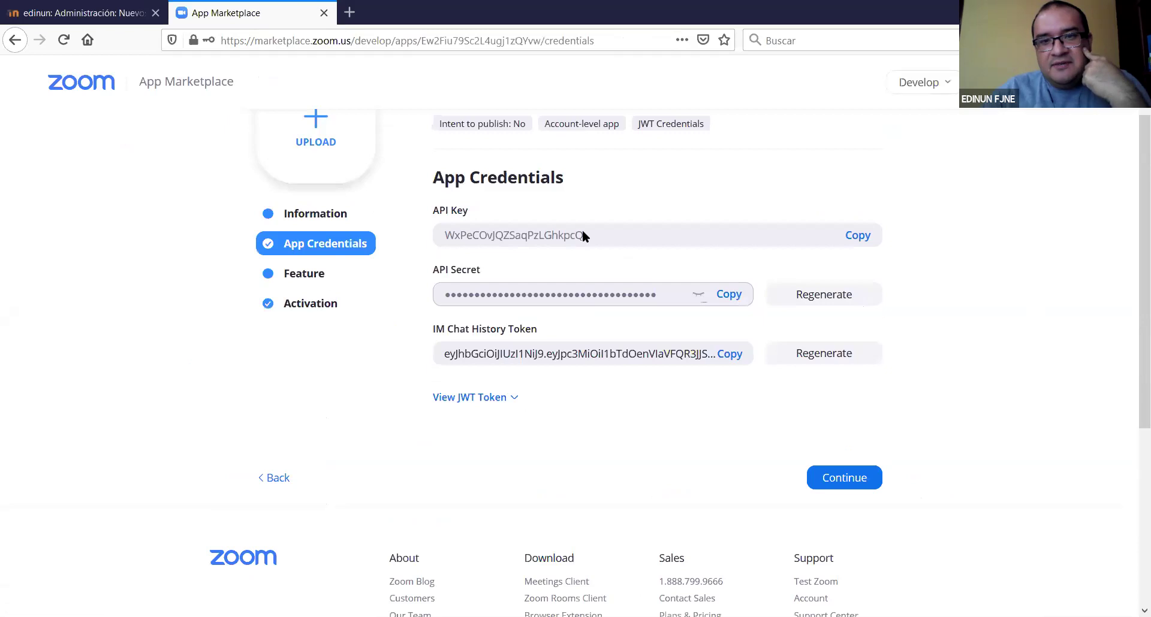
left_click(858, 236)
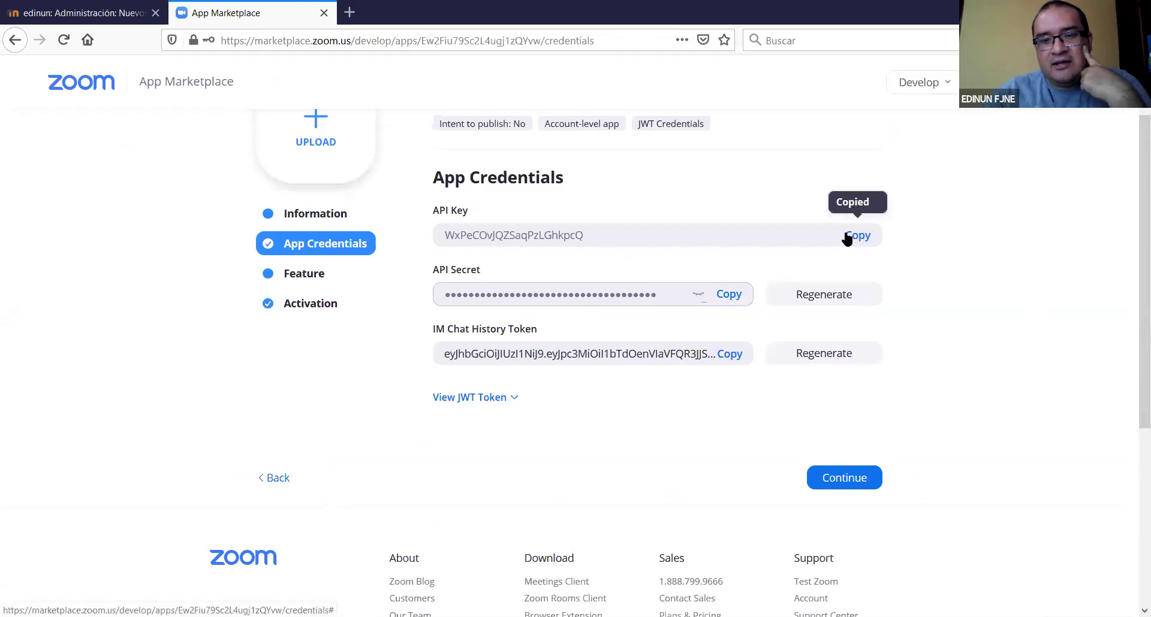
left_click(84, 13)
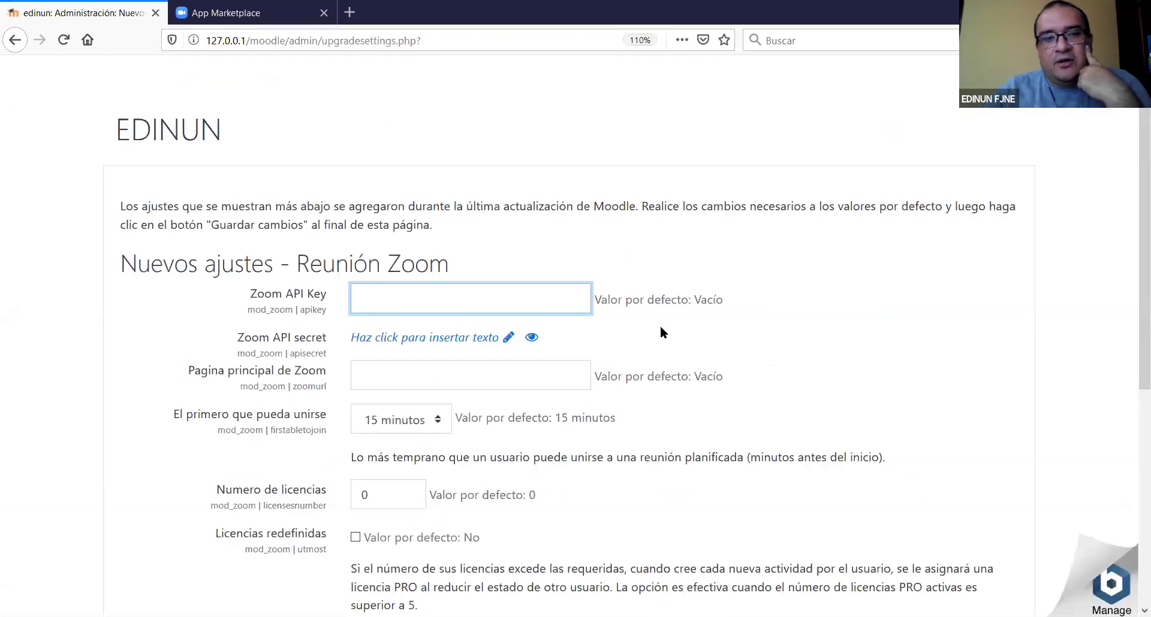
right_click(495, 297)
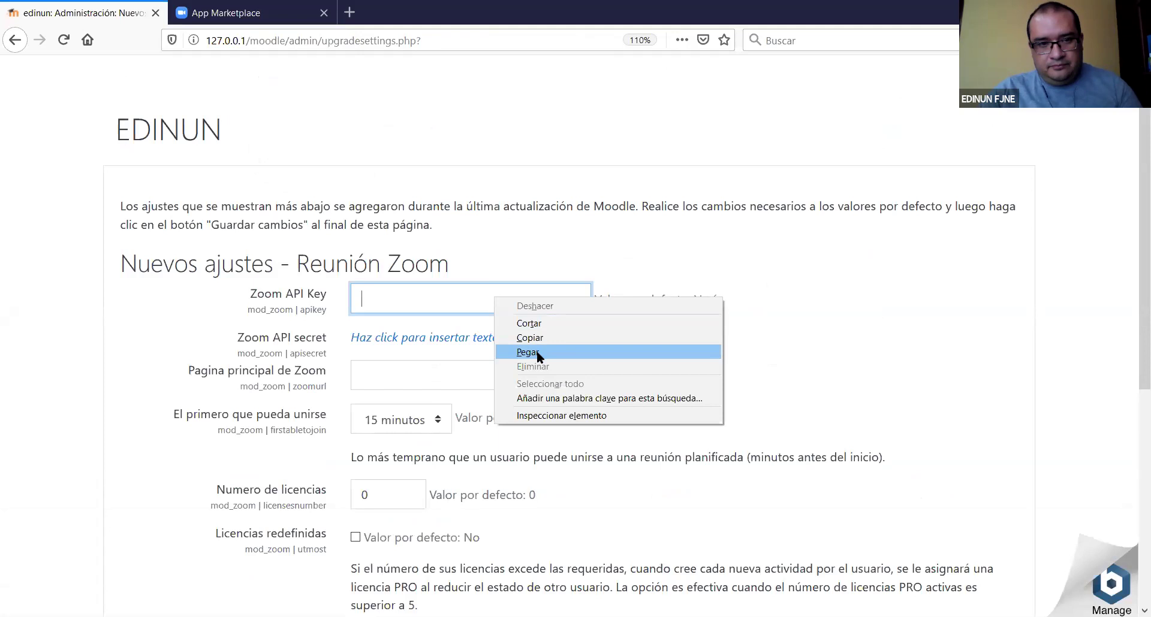
key("Return")
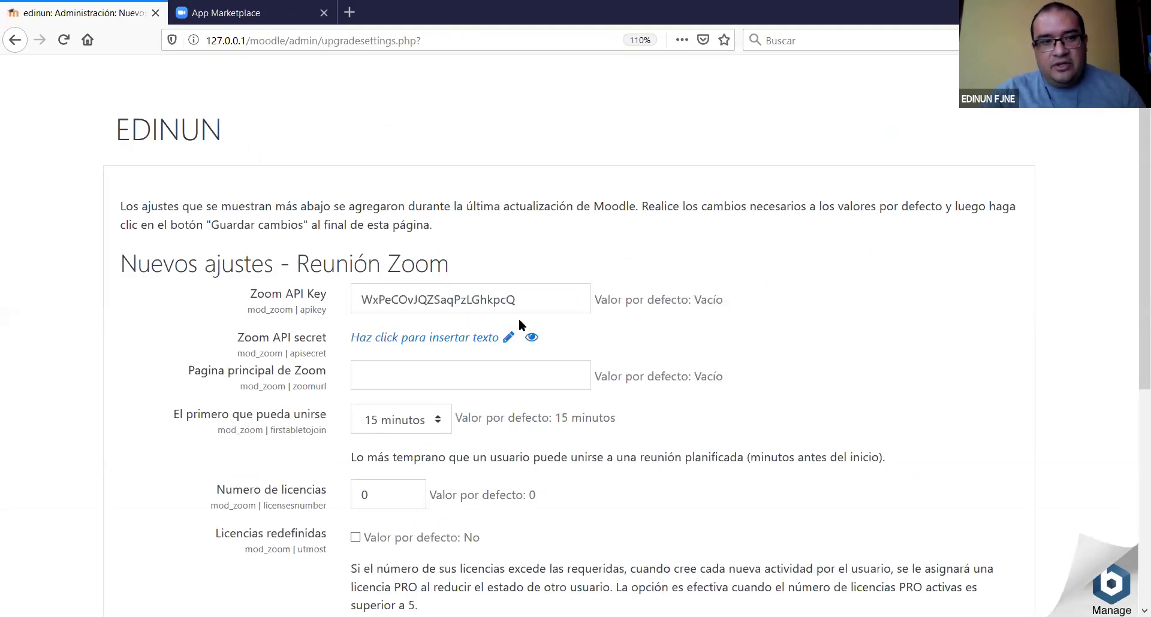
Switch back to the Zoom App Marketplace and copy the JWT app's API Secret from its App Credentials.
scroll(519, 318, "down", 3)
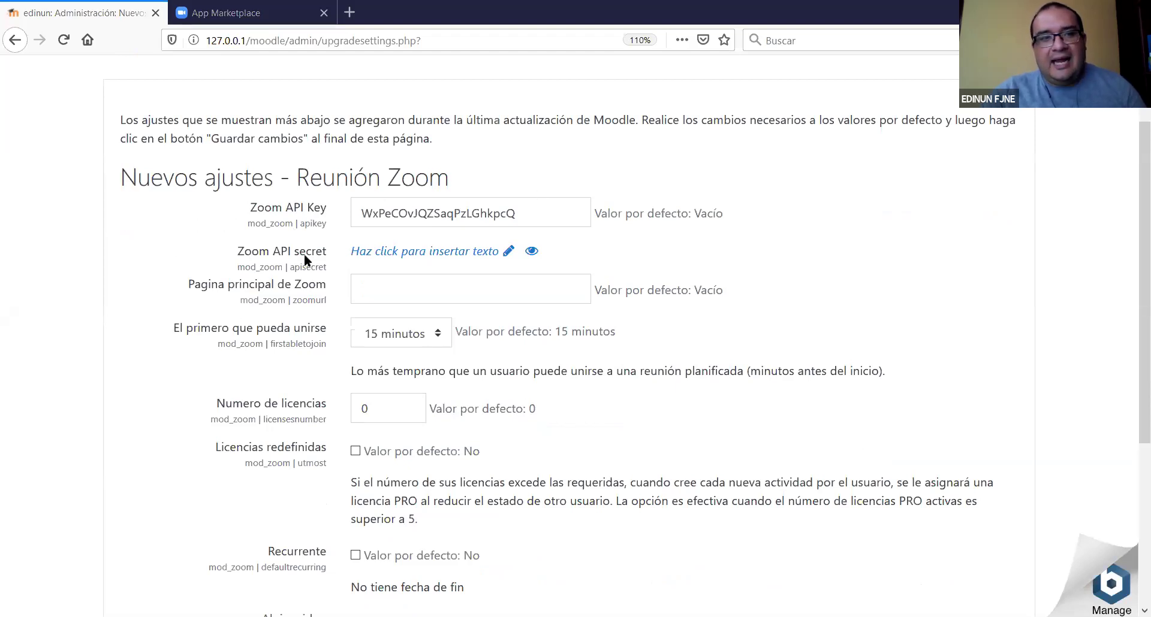
left_click(444, 258)
key("Escape")
left_click(228, 13)
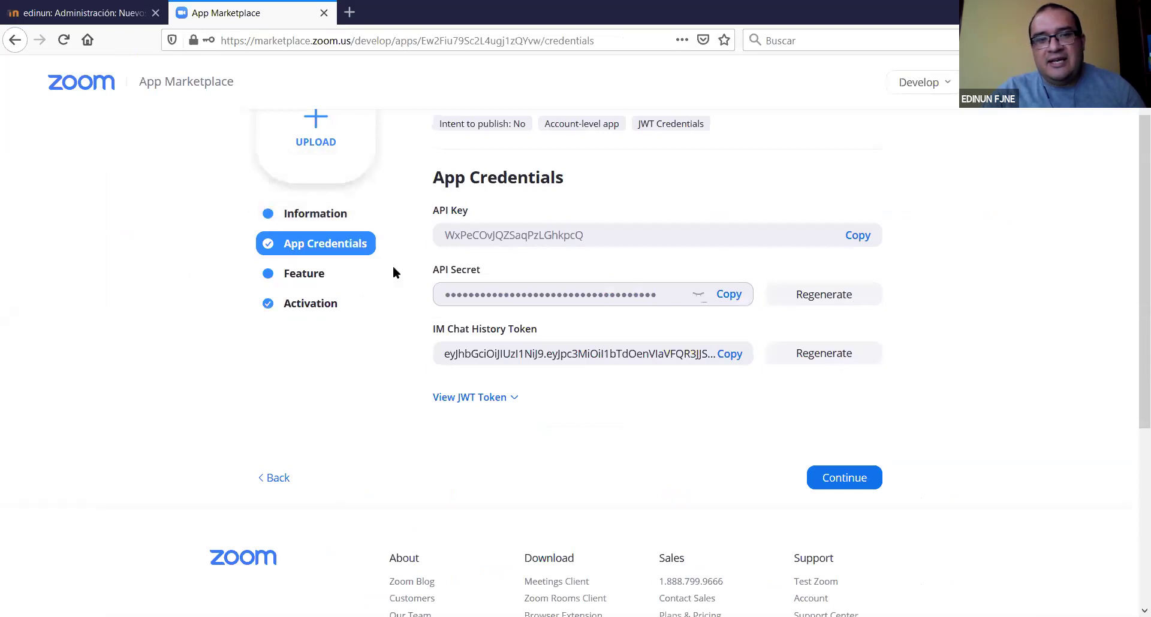
left_click(710, 300)
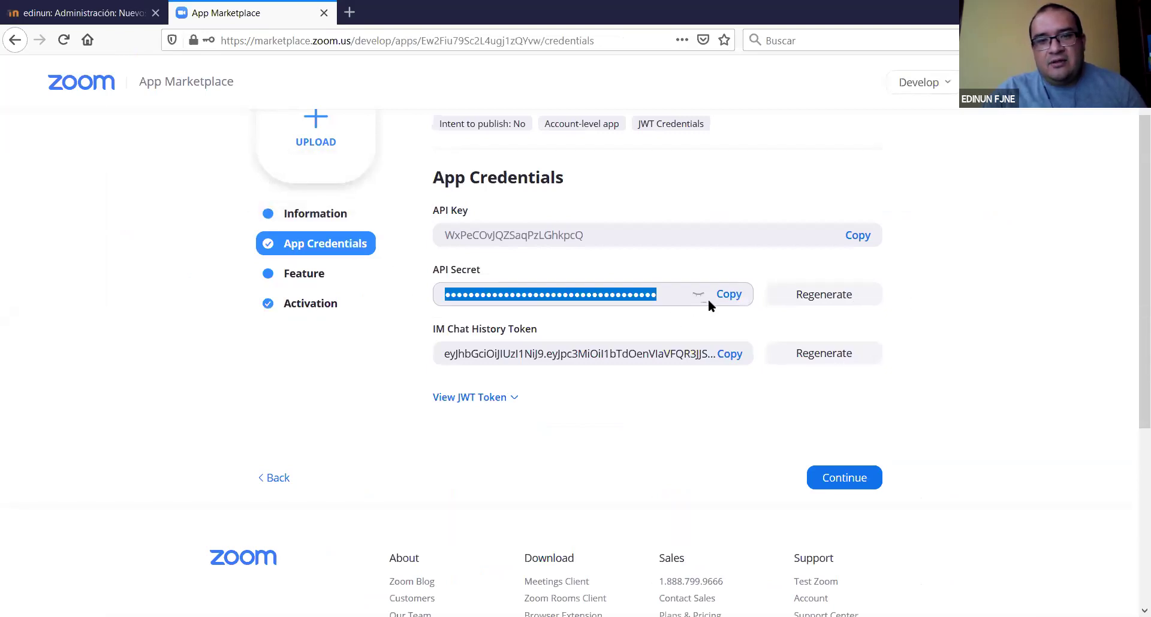
left_click(699, 295)
left_click(729, 297)
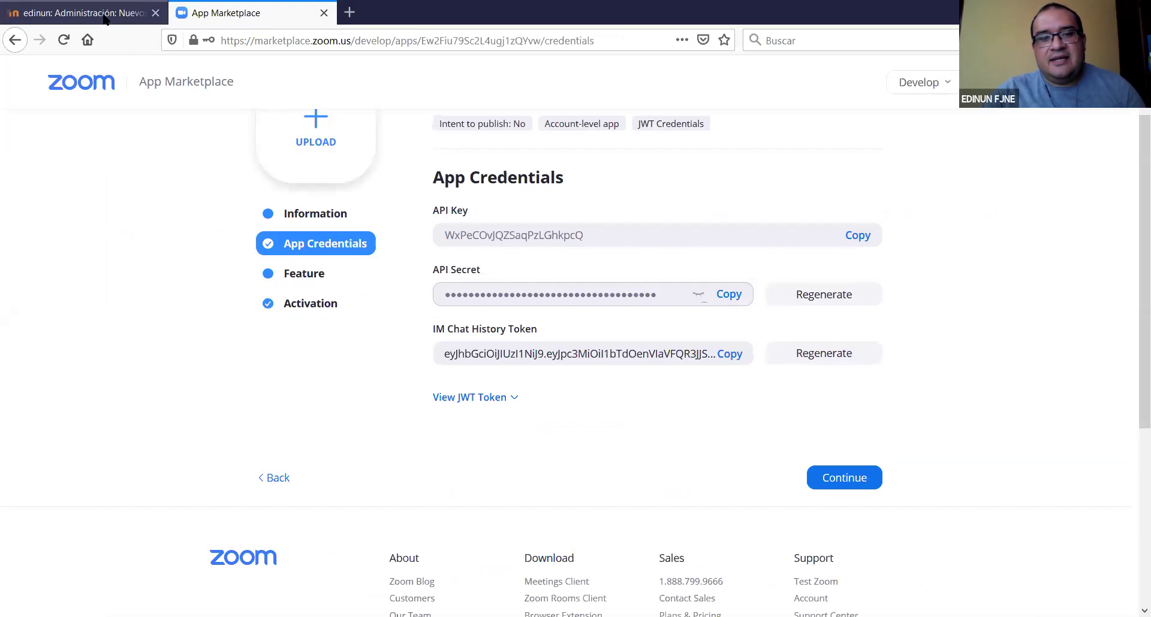
Return to the Moodle settings and paste the API secret into Zoom API secret, storing the entry.
key("ctrl+Page_Up")
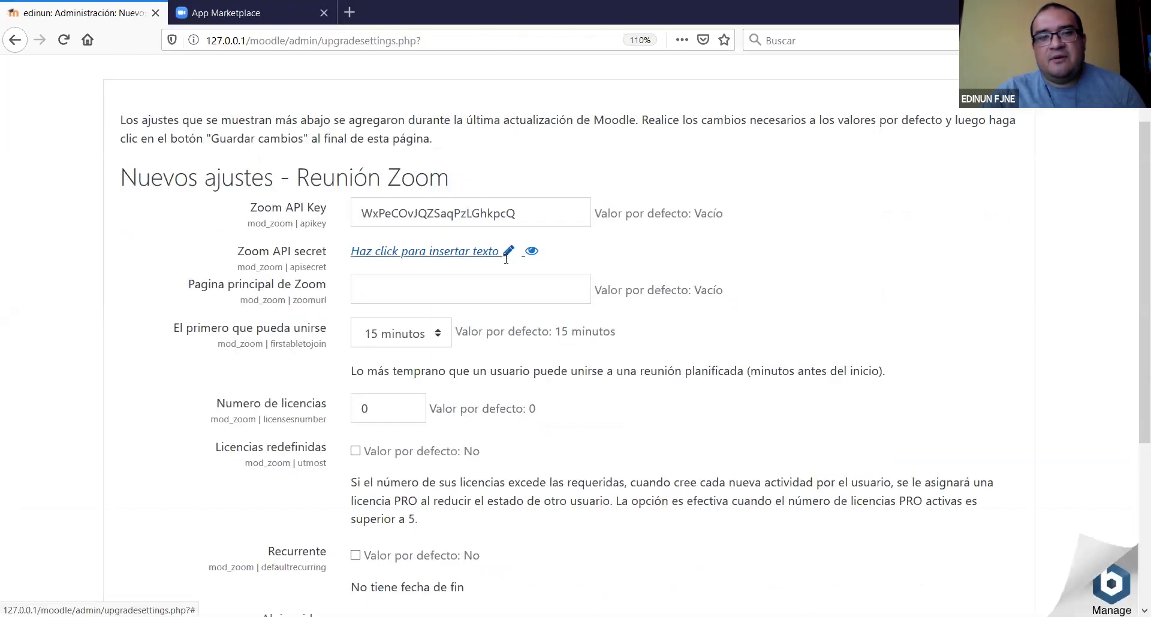
left_click(489, 261)
right_click(490, 264)
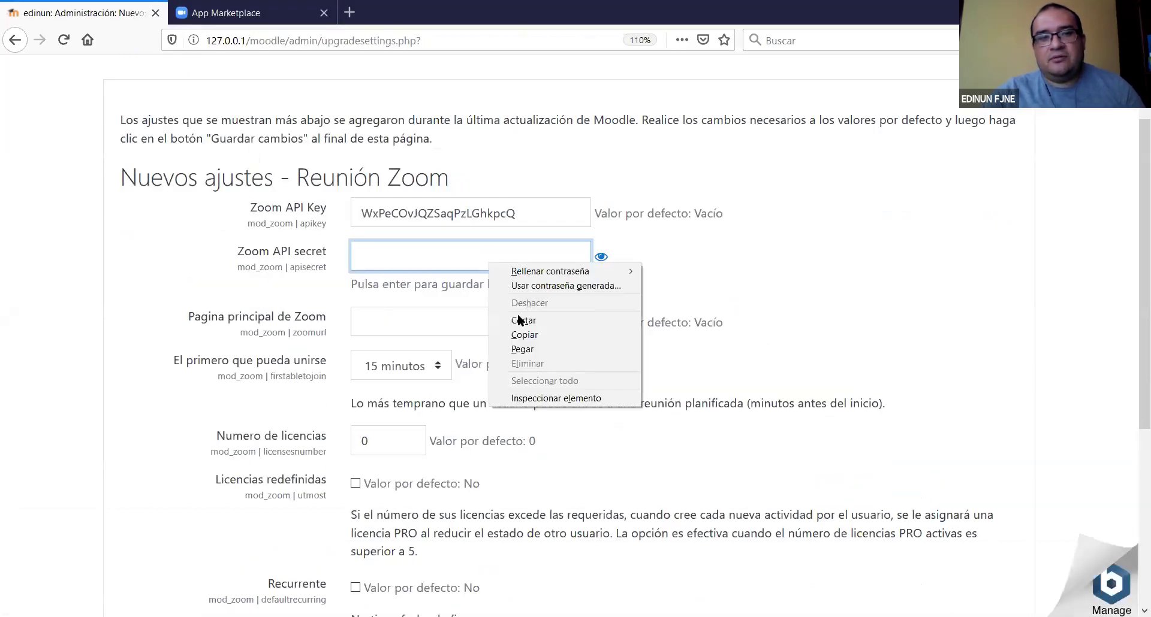
left_click(522, 349)
left_click(600, 257)
left_click(600, 256)
key("Return")
left_click(412, 291)
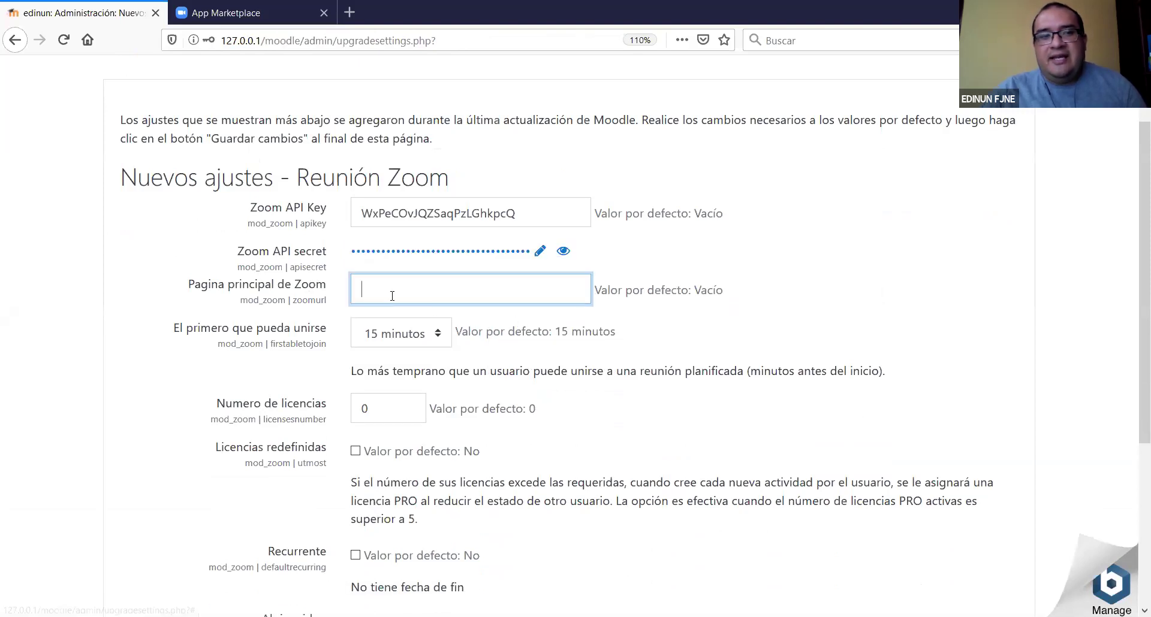
key("Down")
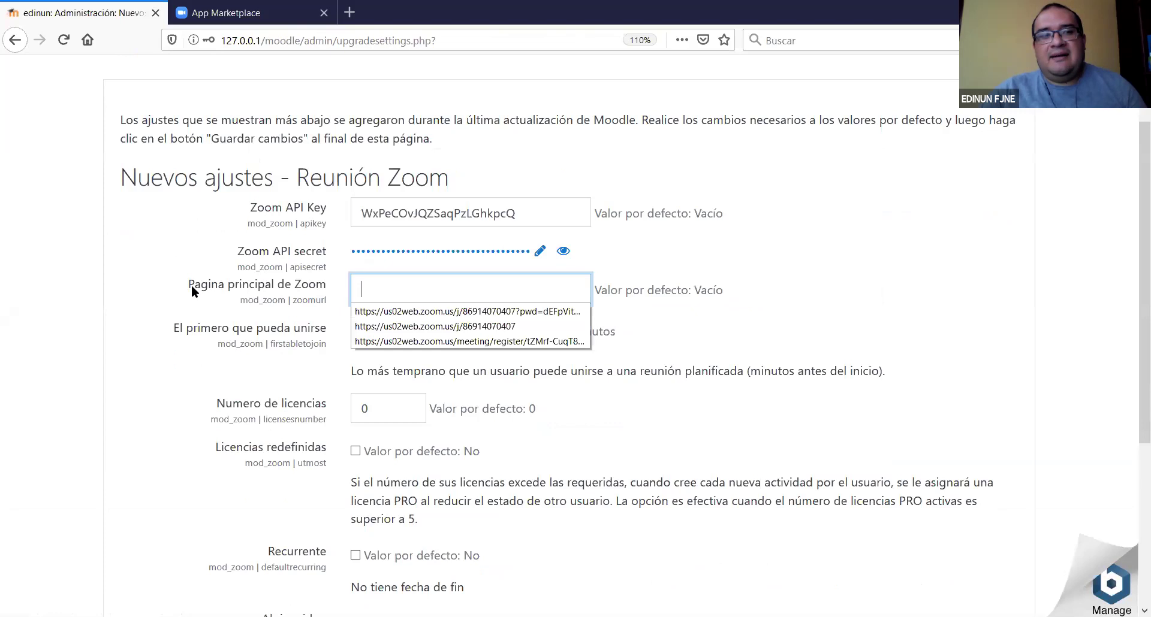
left_click(376, 287)
left_click(424, 291)
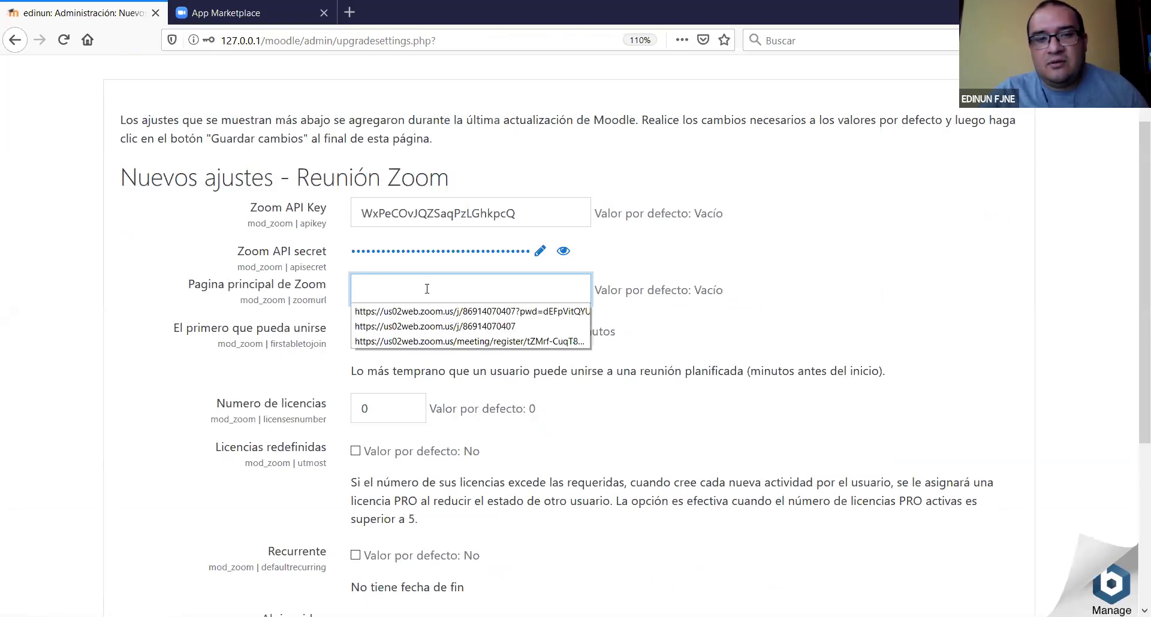
key("Escape")
left_click(808, 311)
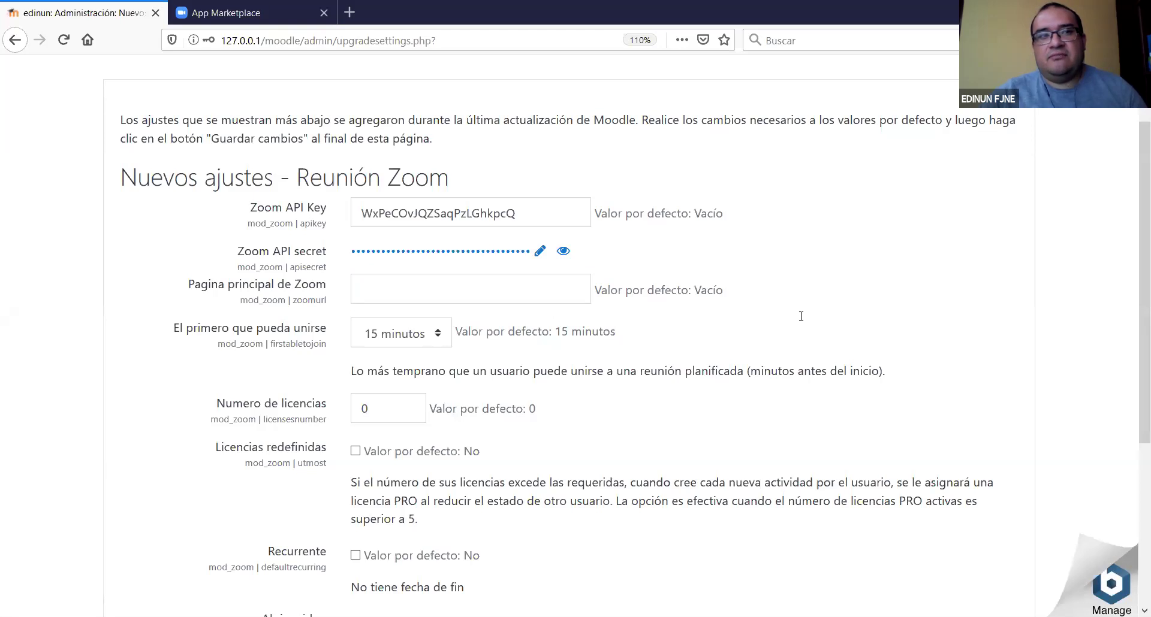
Close the App Marketplace page, search the web for "zoom" in a new tab, and open the Zoom account's meetings page.
left_click(324, 13)
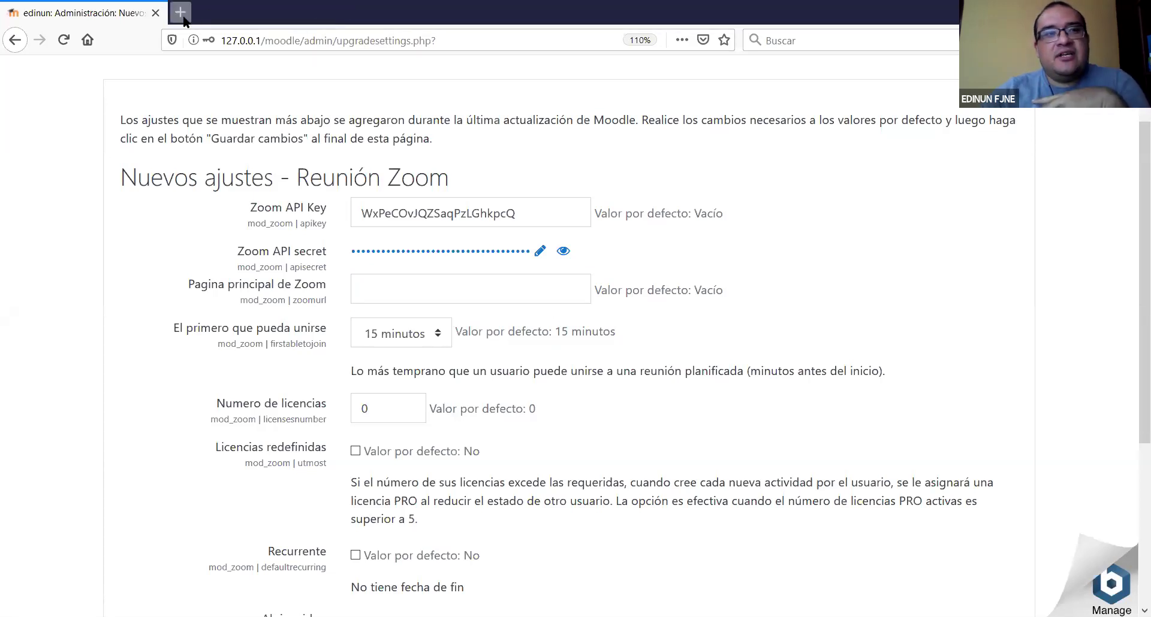
left_click(180, 12)
left_click(458, 133)
type("zoom")
key("Return")
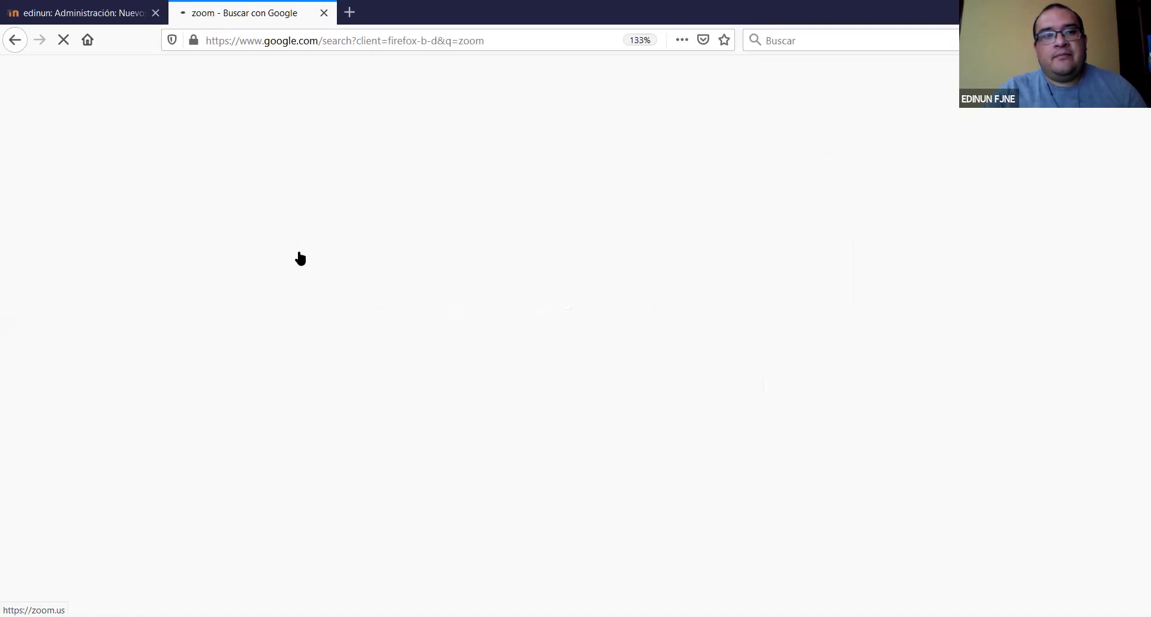
left_click(227, 461)
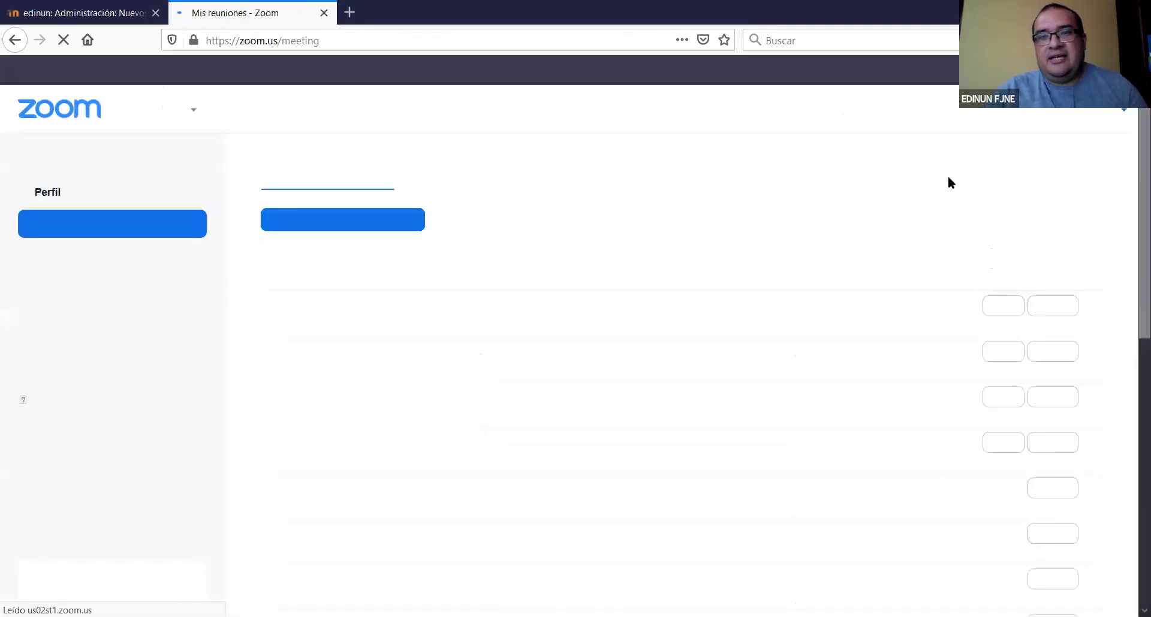
left_click(69, 238)
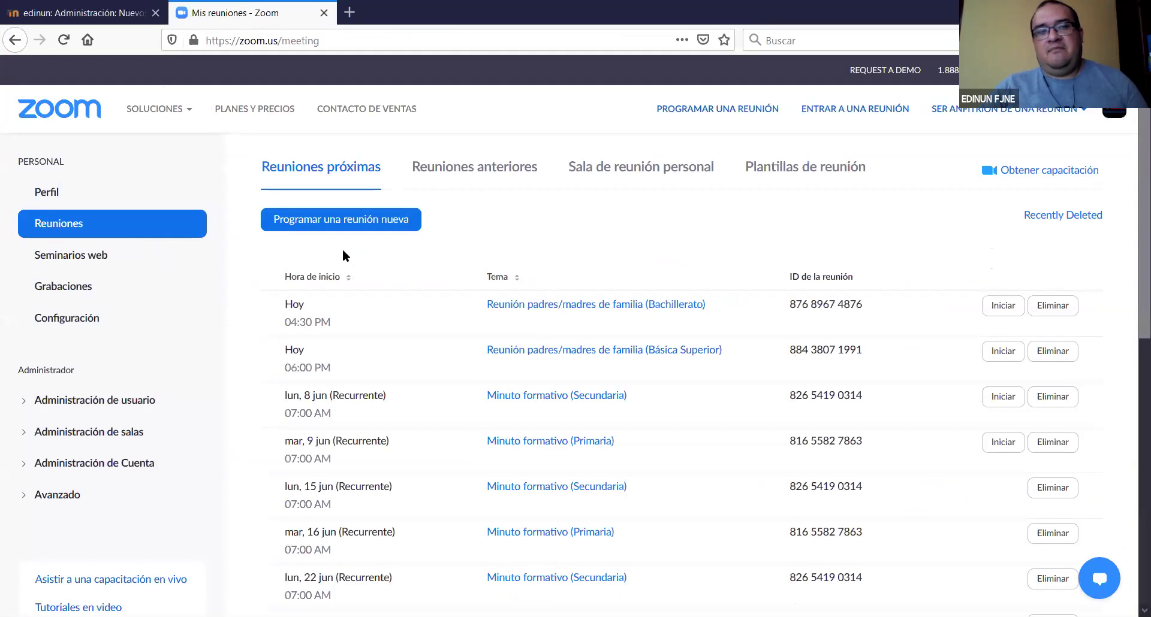
Start scheduling a new Zoom meeting and set its topic to "Clsae virtual de CCNN".
left_click(453, 235)
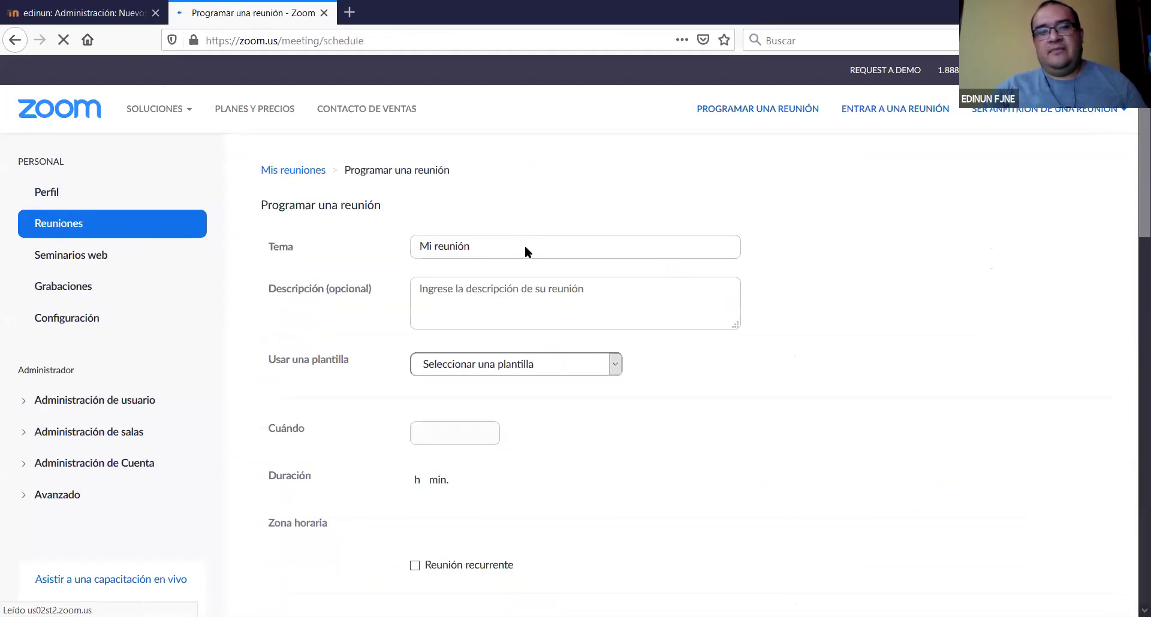
left_click(509, 249)
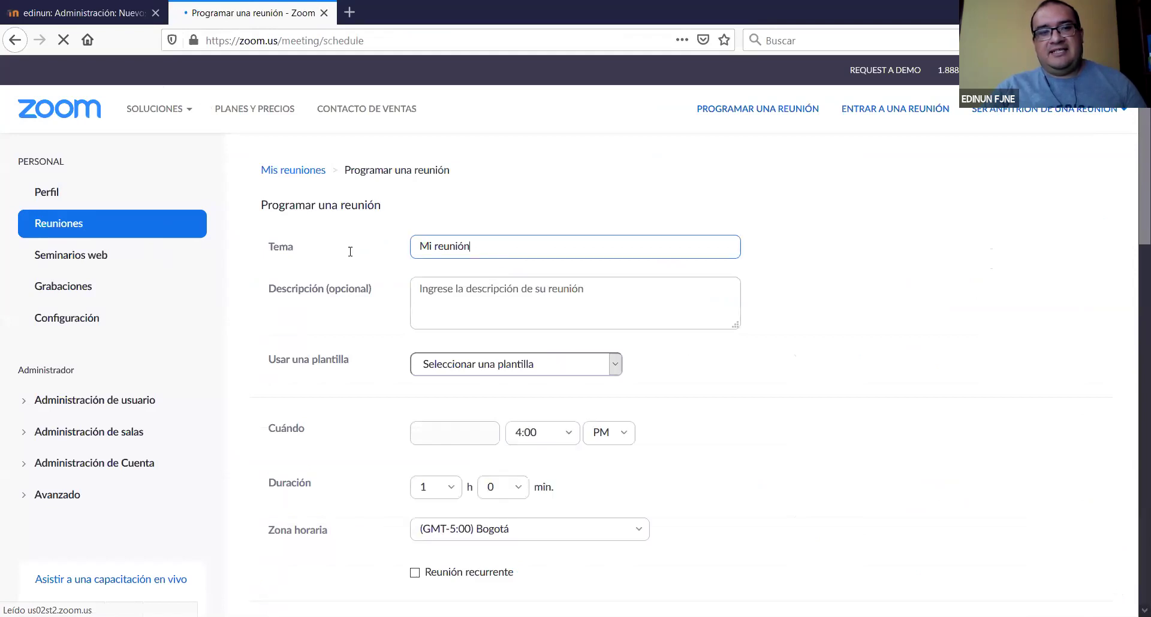
key("Home")
type("Clases de")
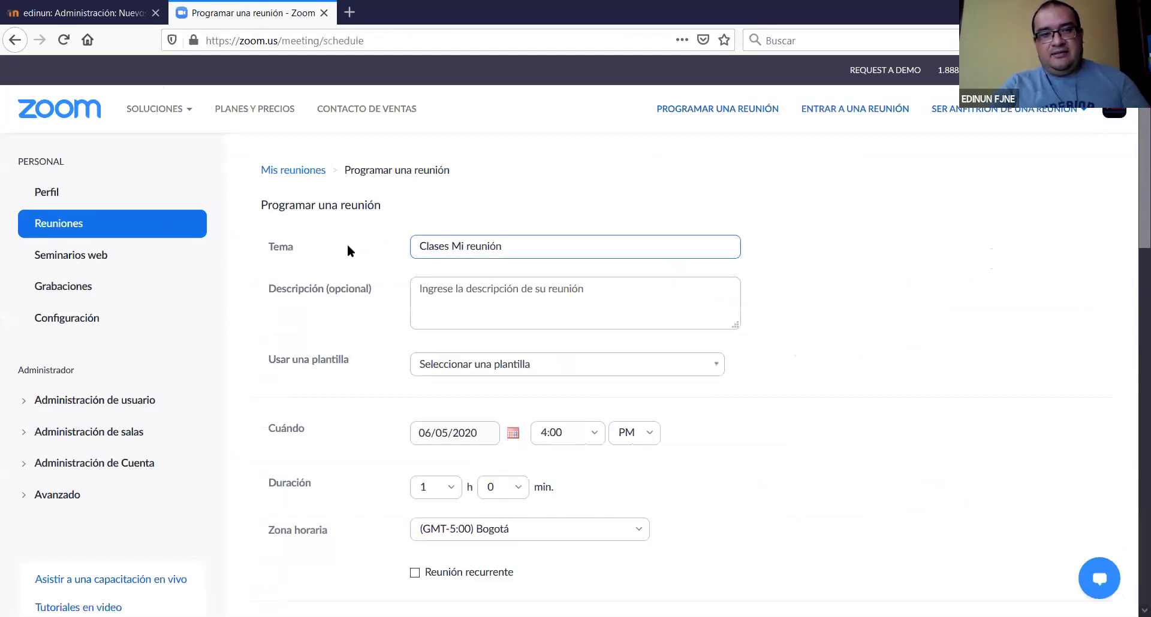
key("ctrl+a")
type("Clsae virtual de C")
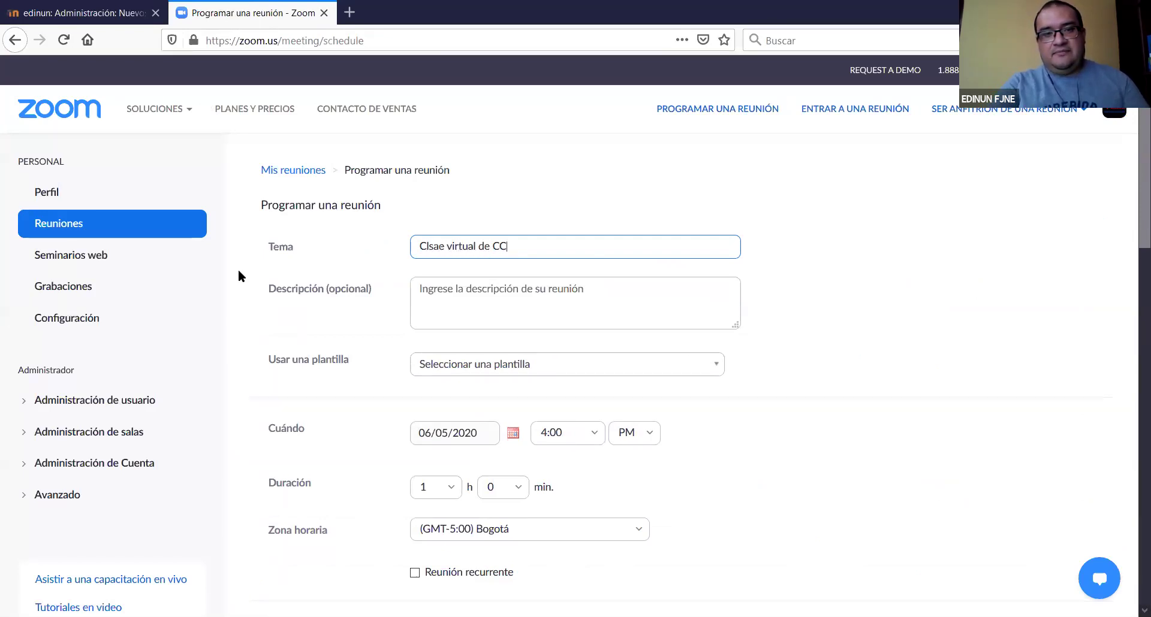
Go through the remaining meeting options without changing them and save the scheduled meeting.
left_click(660, 328)
scroll(659, 397, "down", 3)
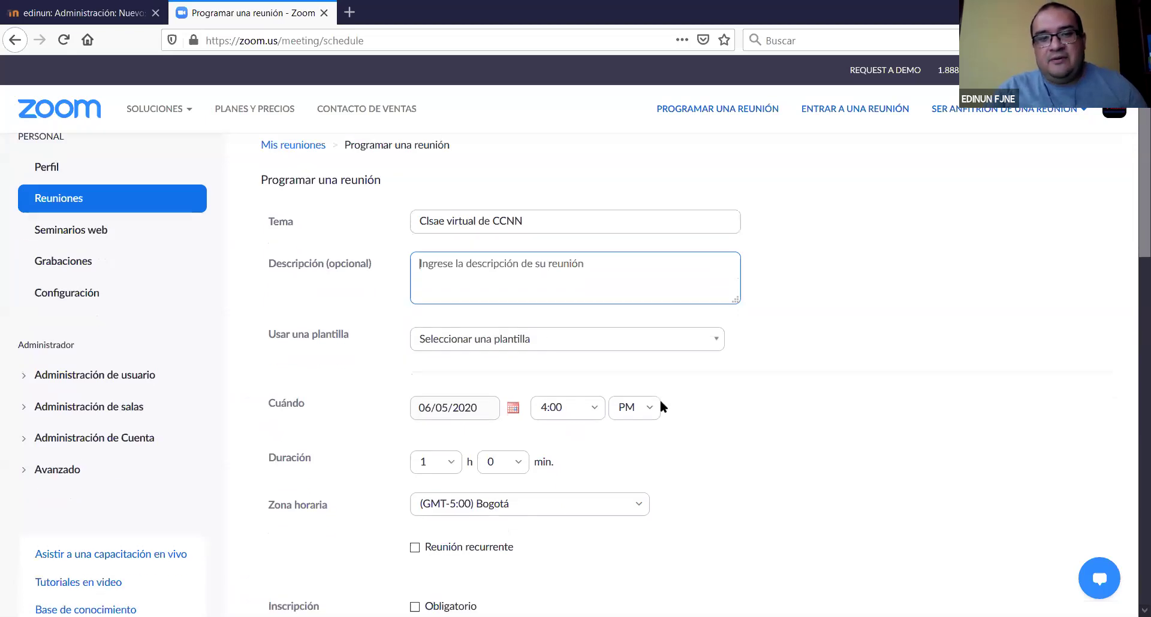
scroll(531, 388, "down", 8)
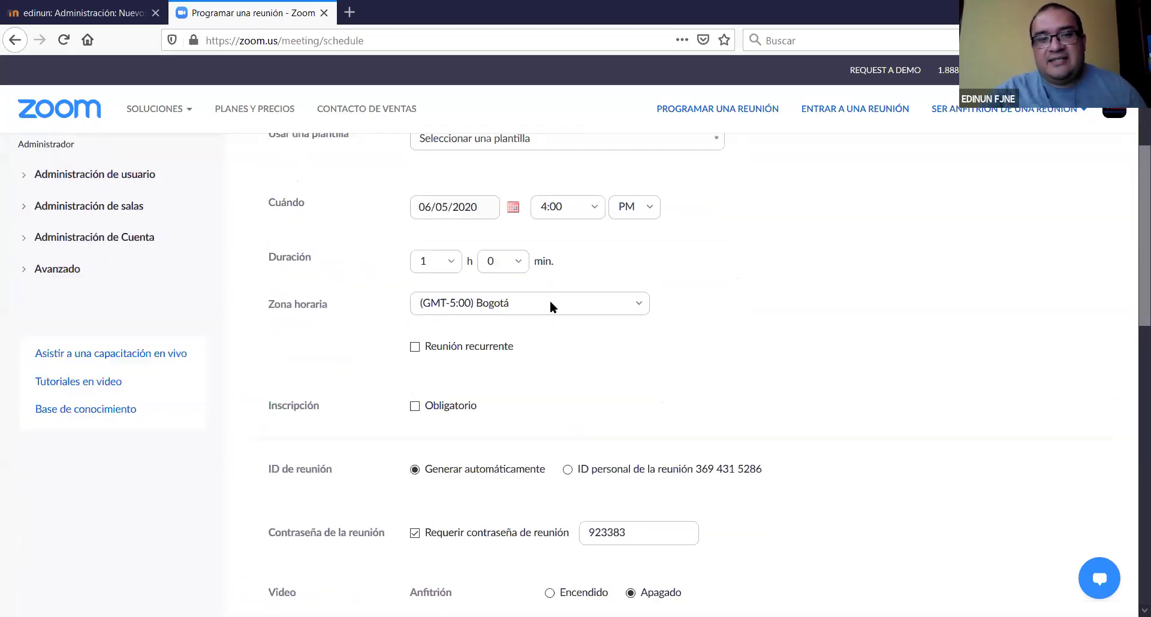
scroll(537, 412, "down", 4)
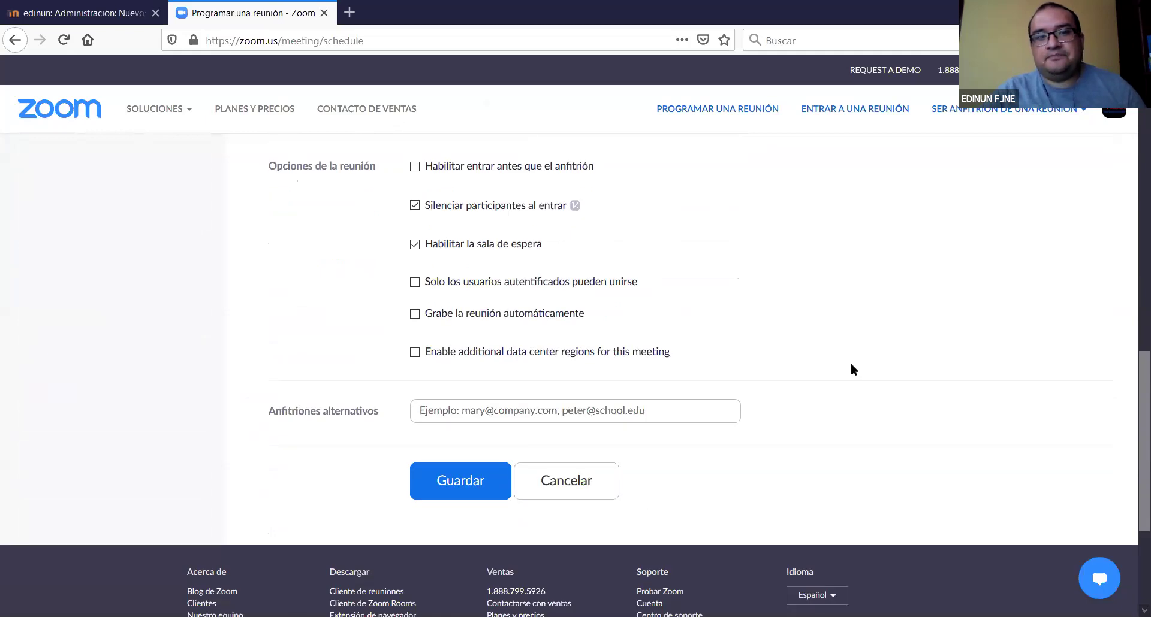
scroll(610, 376, "down", 2)
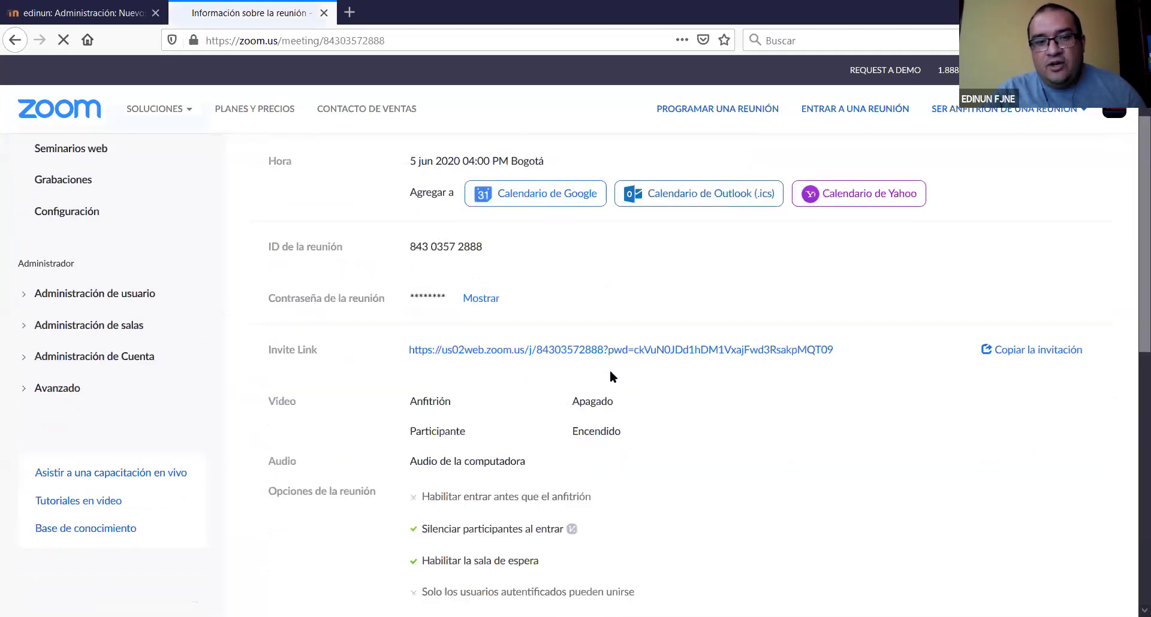
Copy the full Invite Link from the saved meeting's information page.
scroll(610, 372, "down", 2)
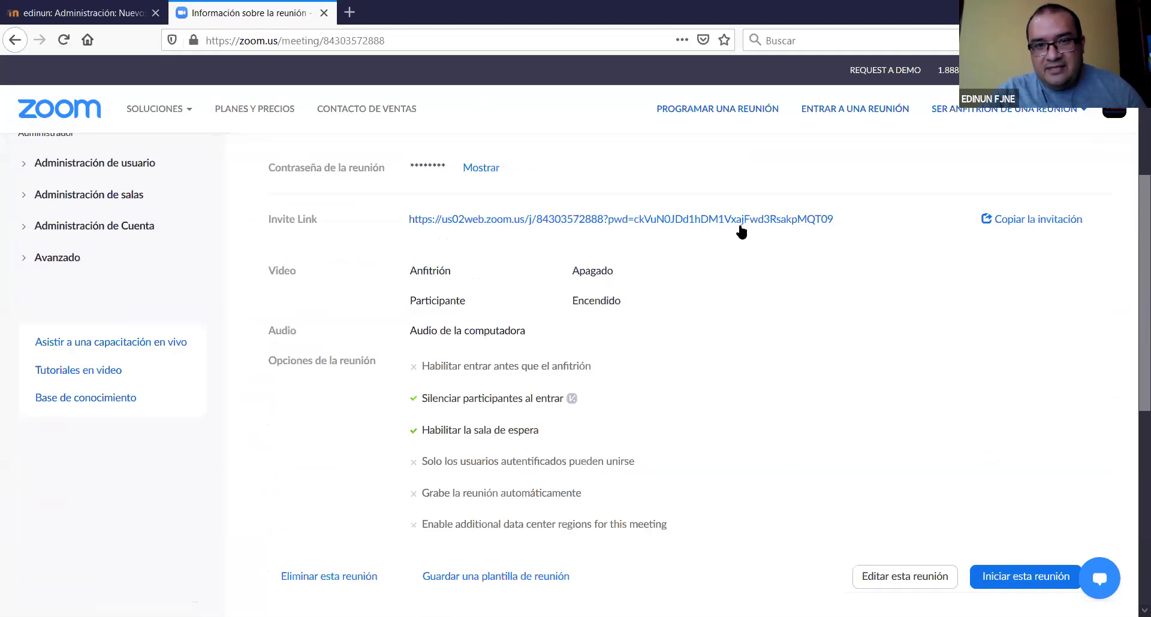
left_click_drag(835, 220, 407, 225)
right_click(508, 221)
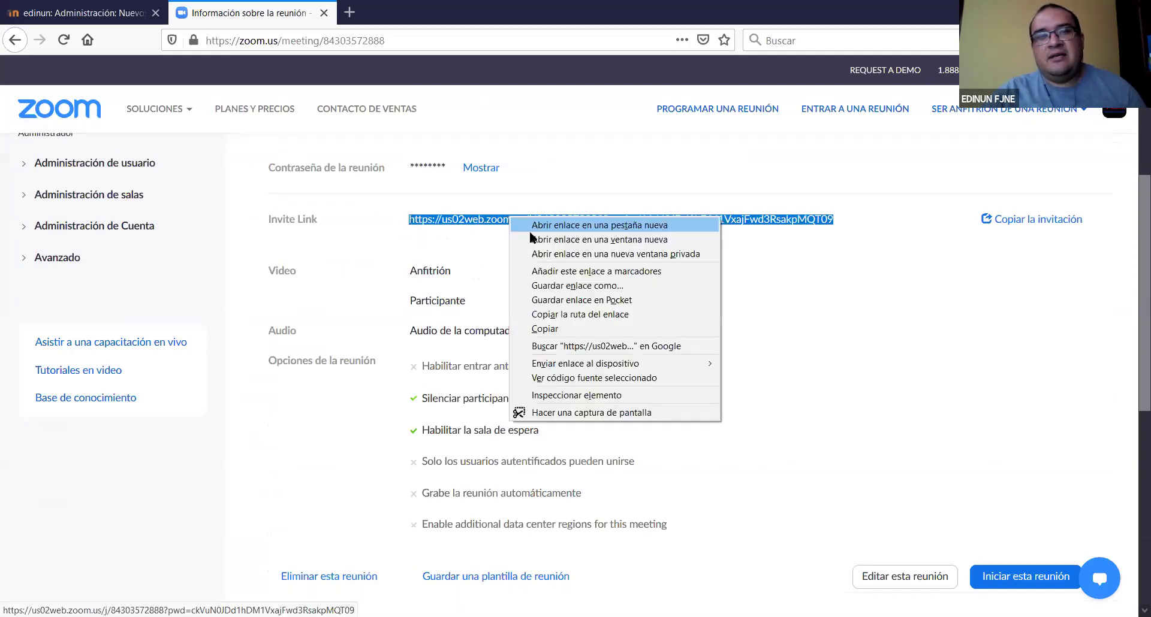
left_click(540, 328)
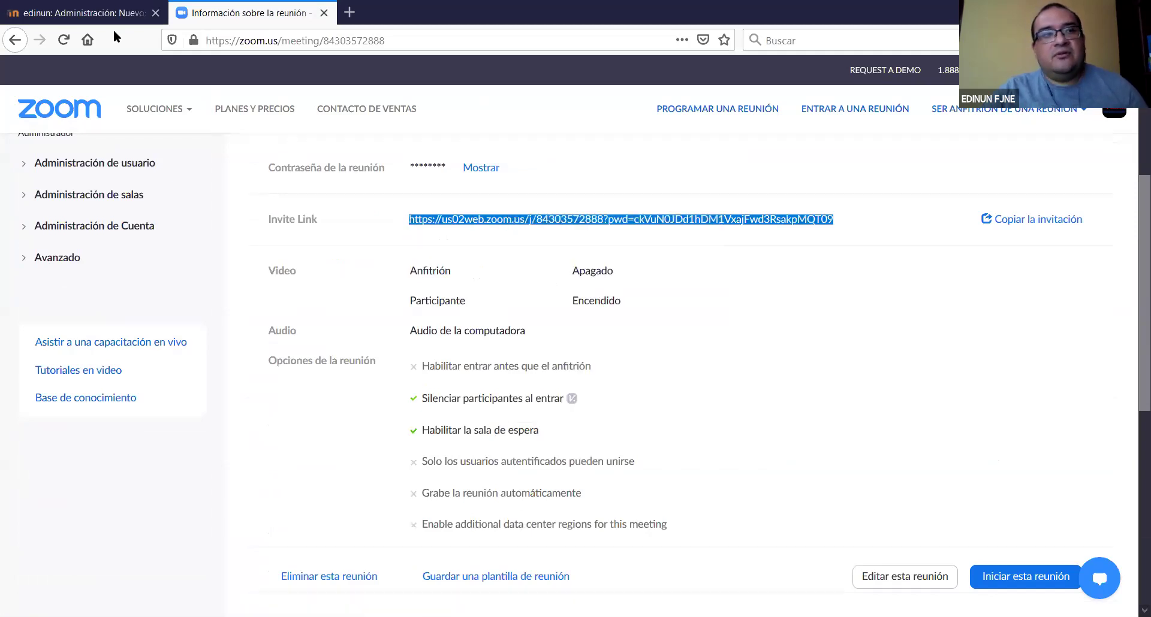
Return to the Moodle settings and paste the meeting's invite link into Pagina principal de Zoom.
left_click(78, 13)
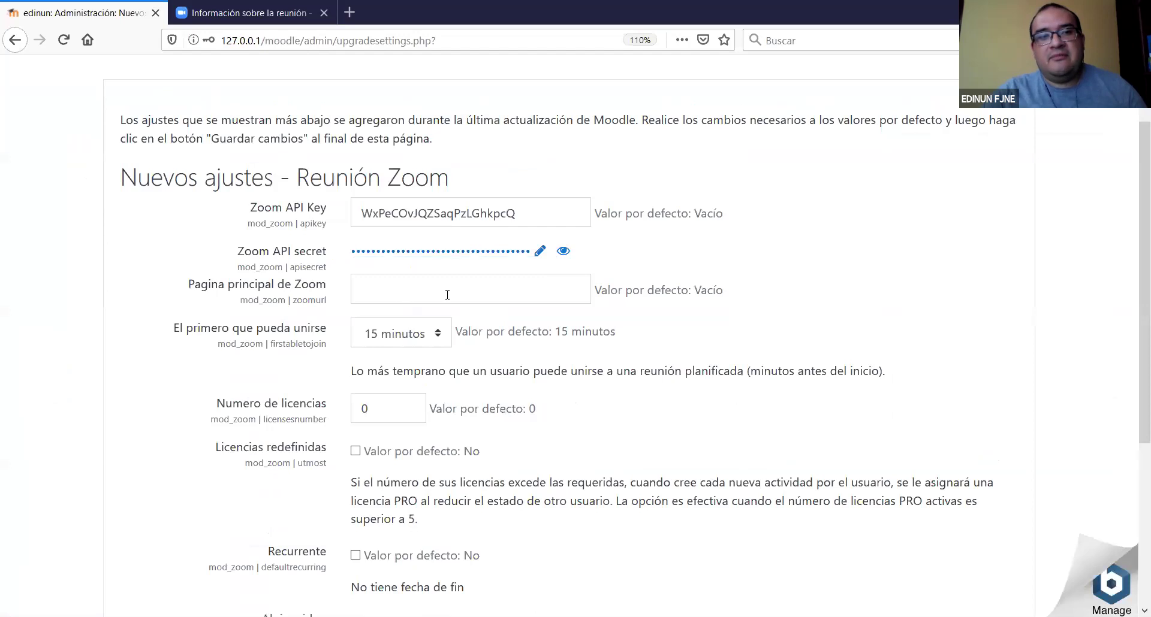
left_click_drag(185, 285, 333, 285)
left_click(373, 287)
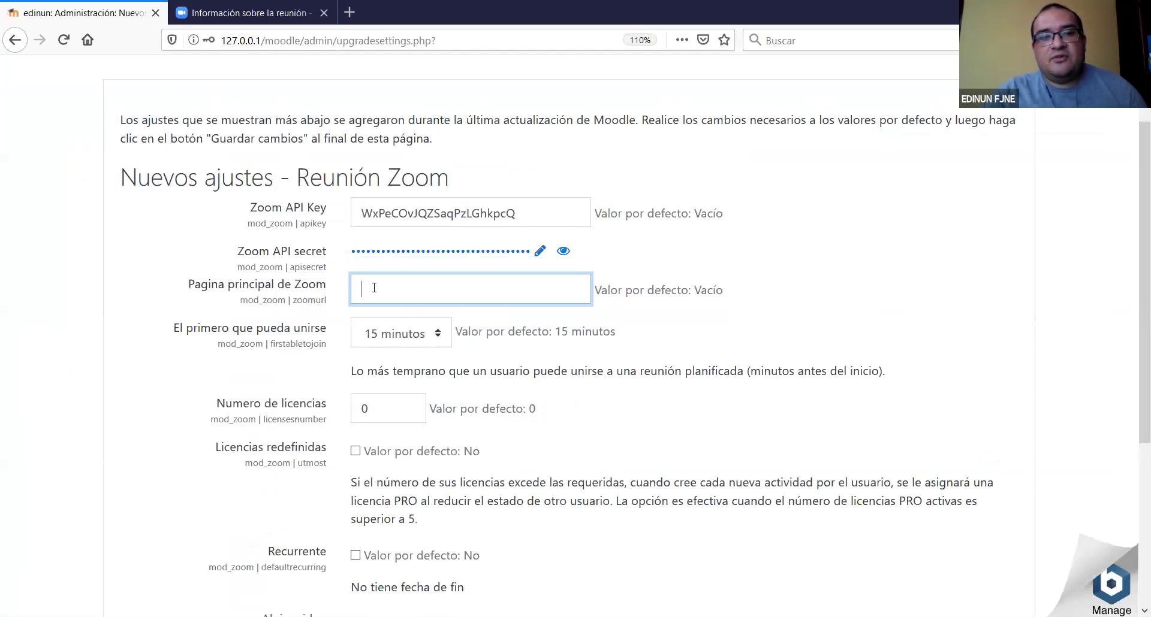
right_click(374, 289)
left_click(419, 359)
left_click(835, 296)
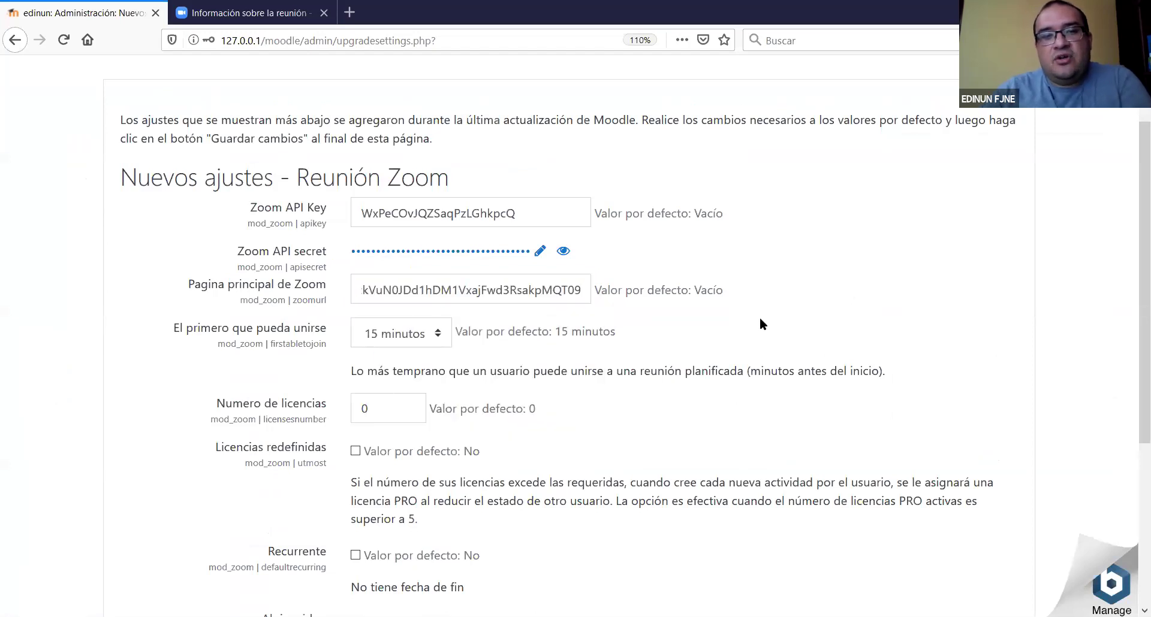
Save the new Zoom meeting plugin settings with the remaining defaults, and decline storing the credentials in the browser.
scroll(760, 319, "down", 3)
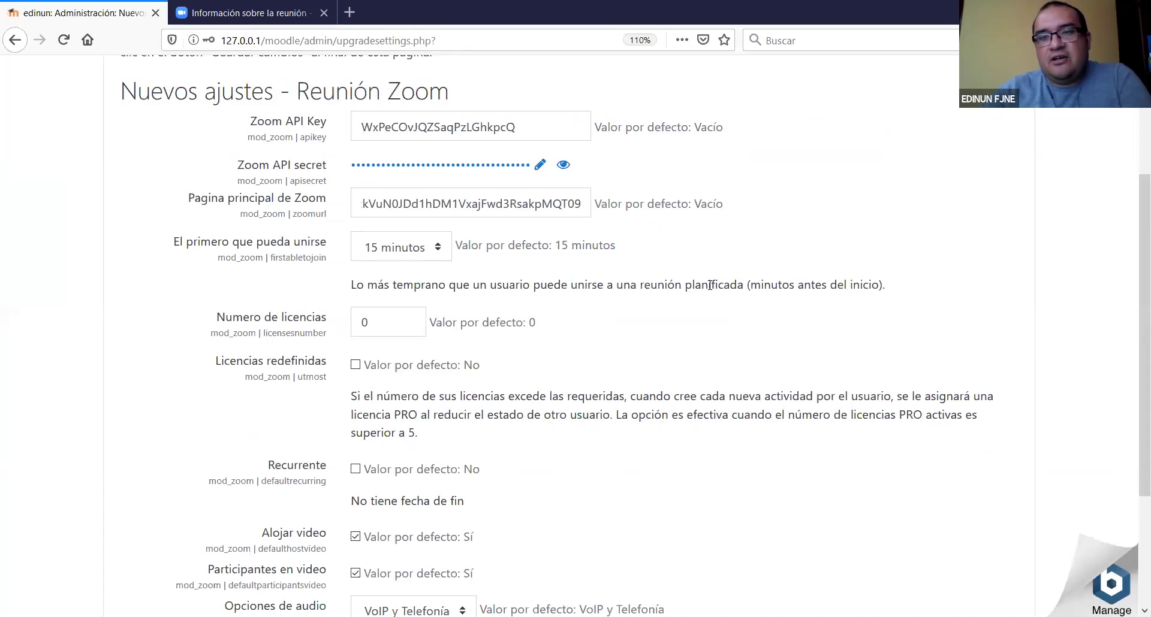
scroll(707, 283, "up", 6)
scroll(707, 285, "down", 12)
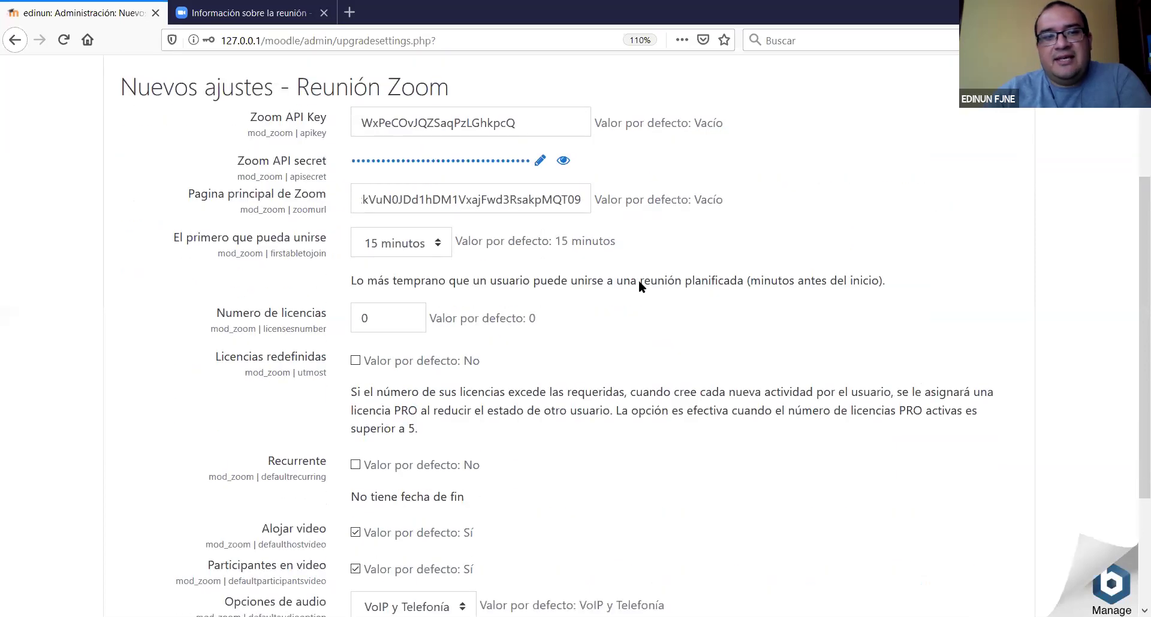
scroll(640, 275, "up", 6)
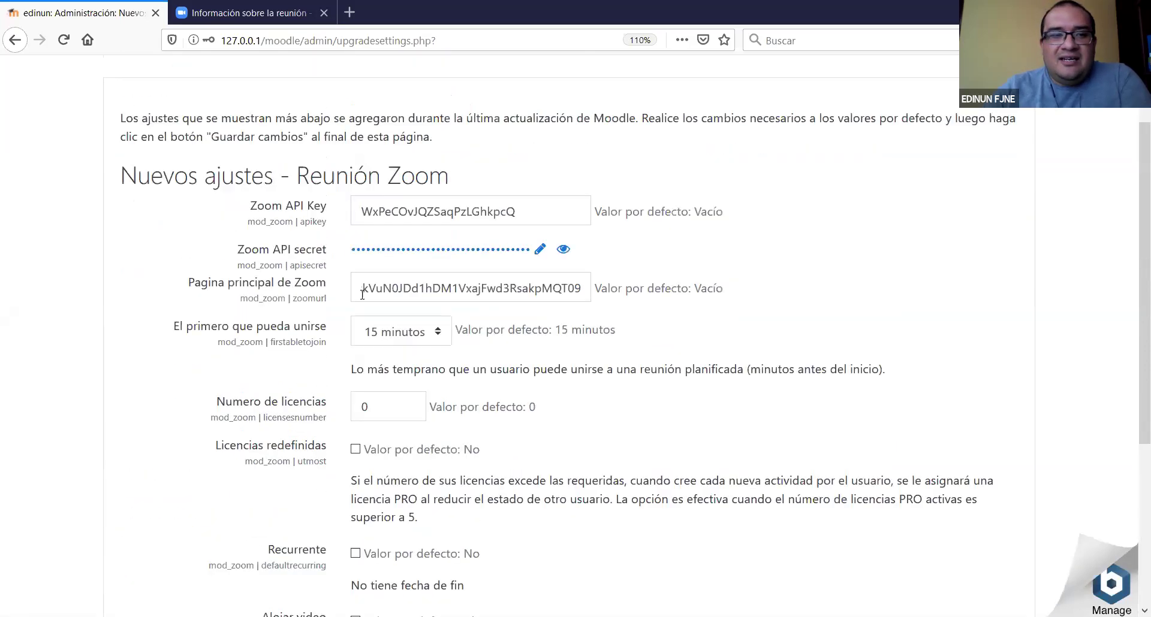
scroll(393, 294, "down", 3)
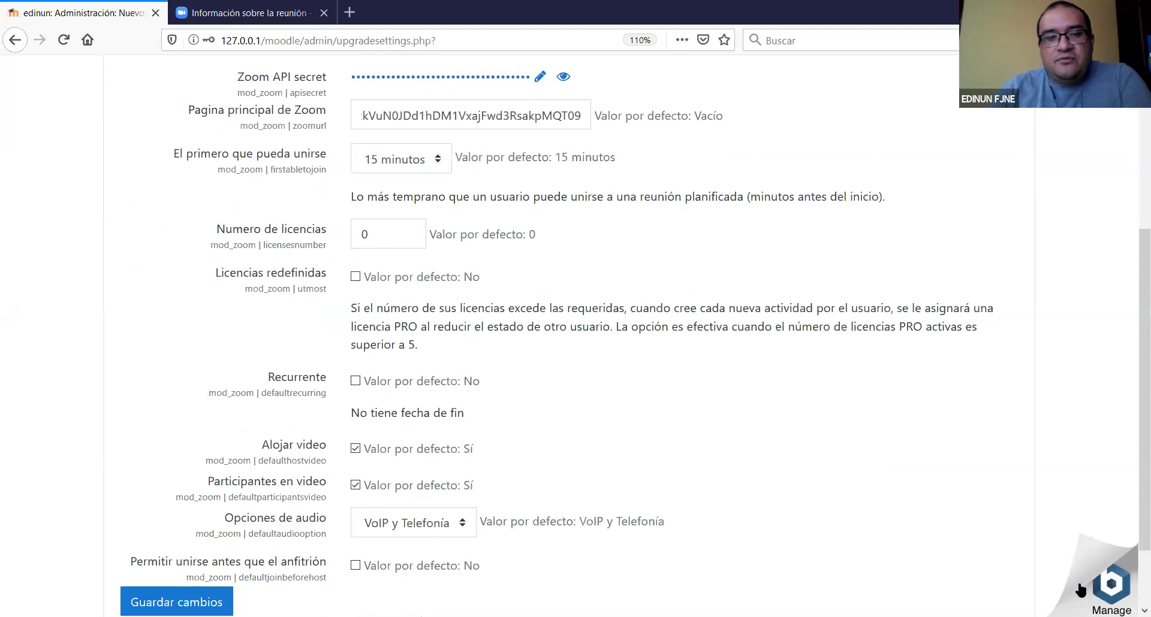
scroll(465, 389, "down", 3)
left_click(158, 522)
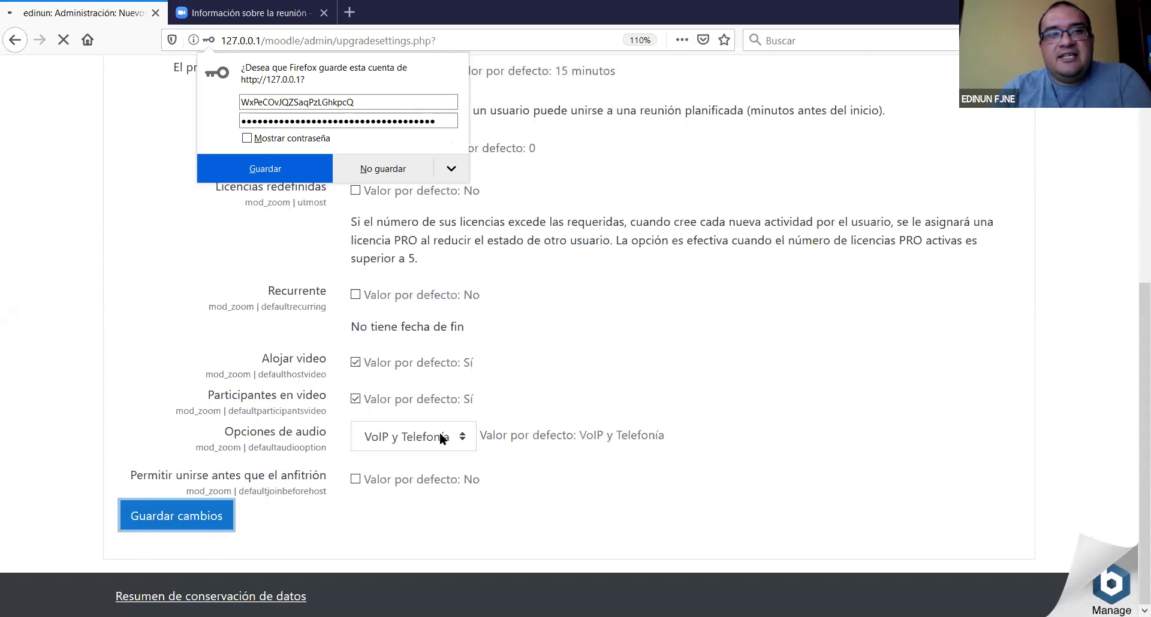
left_click(378, 170)
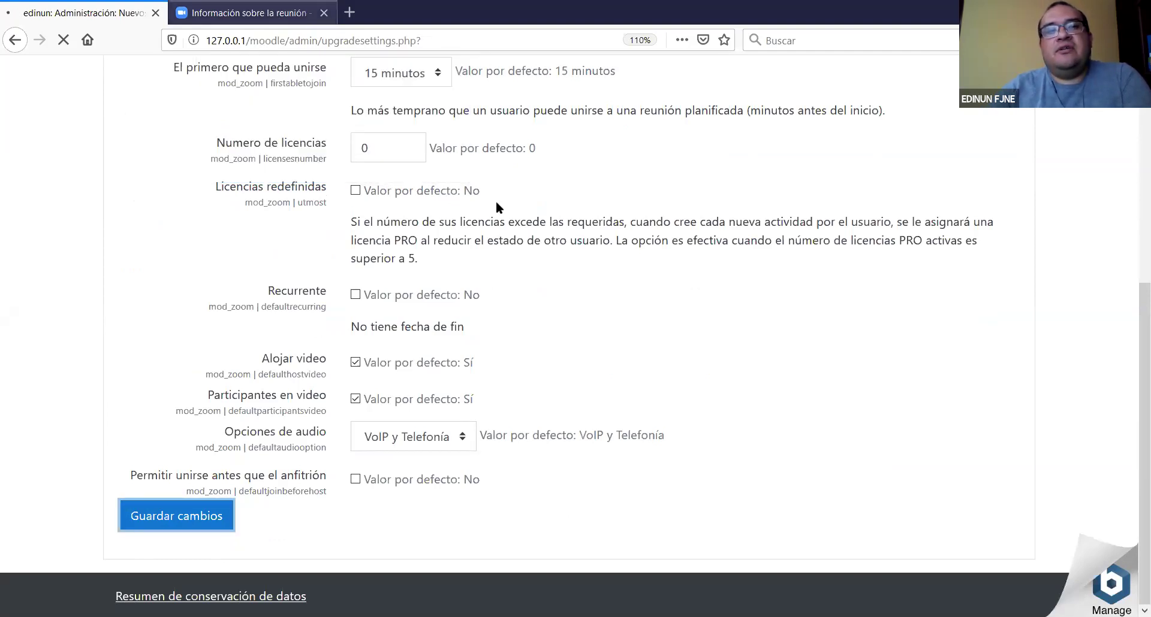
Review the scheduled meeting's information page in Zoom and return to Moodle.
key("ctrl+Tab")
left_click(825, 337)
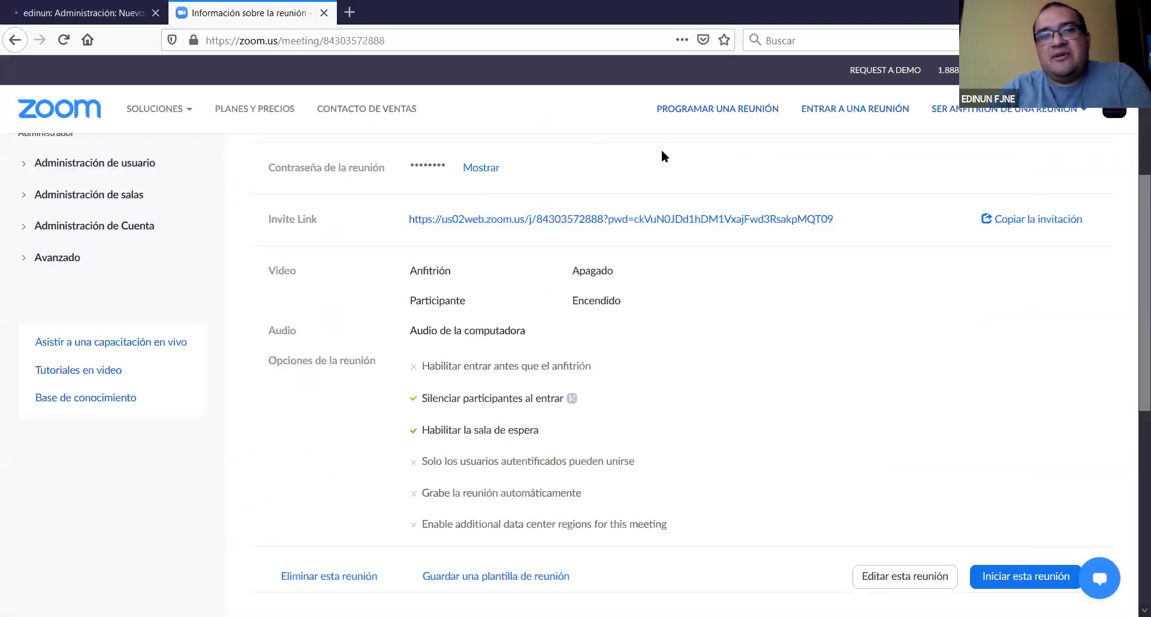
scroll(689, 216, "up", 4)
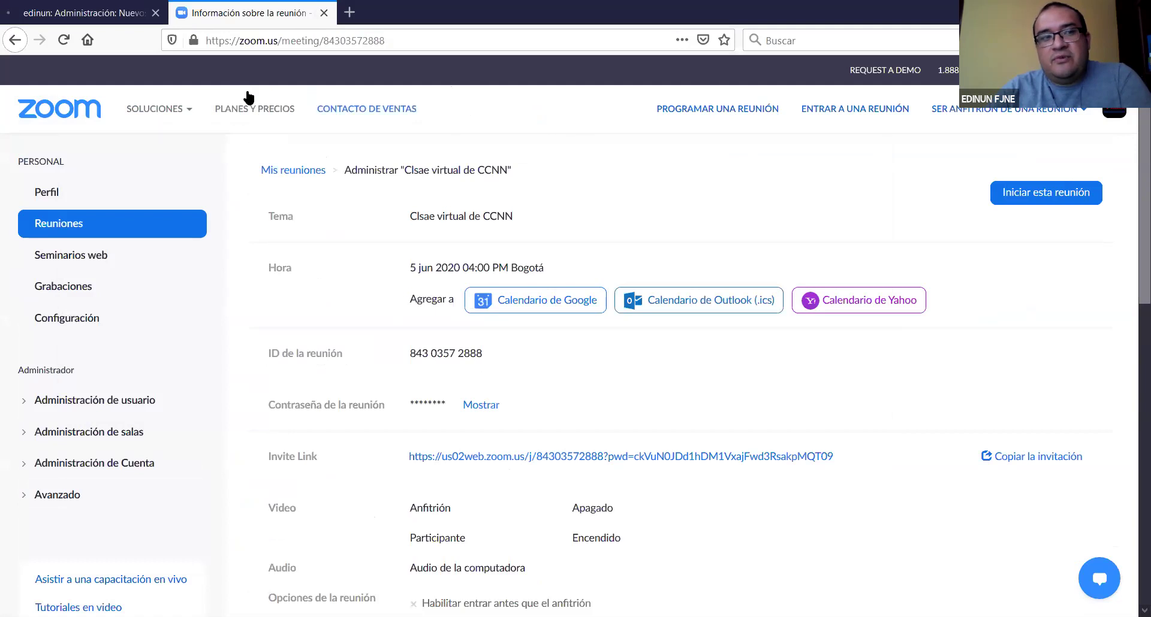
left_click(84, 14)
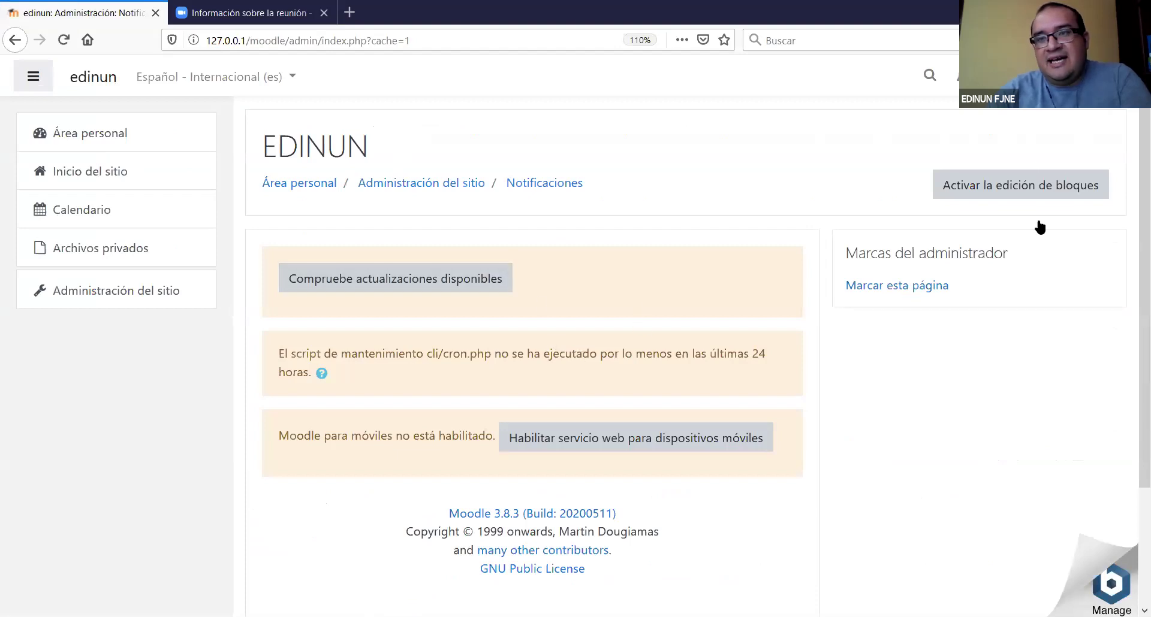
Open the administrator's Moodle profile and highlight its e-mail address under Detalles de usuario.
left_click(1054, 76)
left_click(1048, 154)
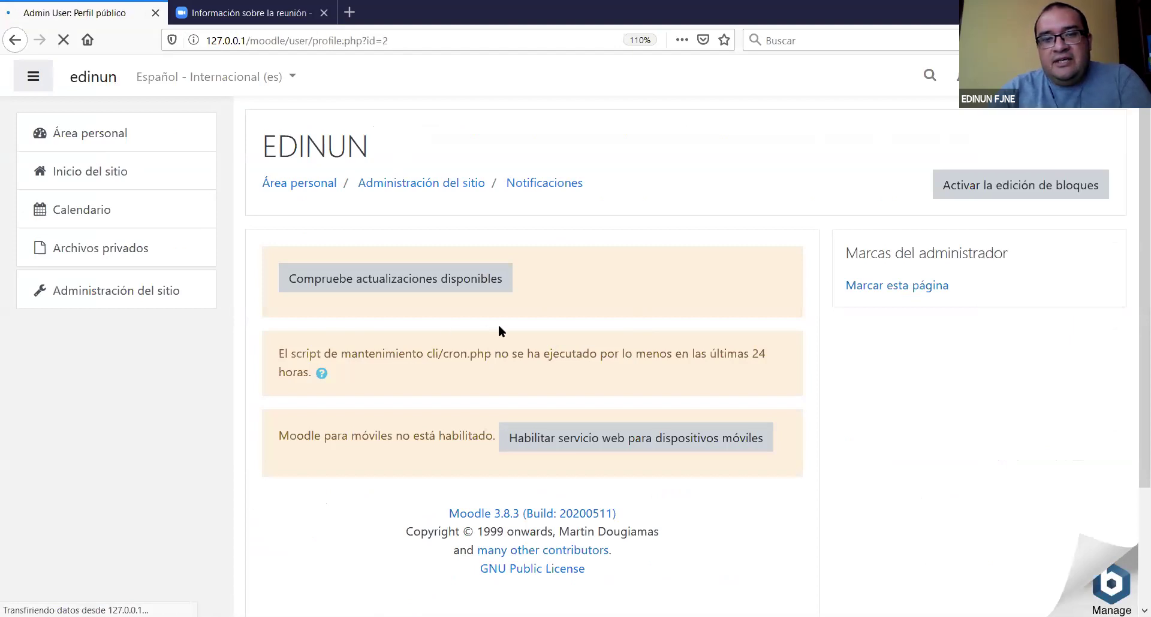
scroll(498, 331, "down", 2)
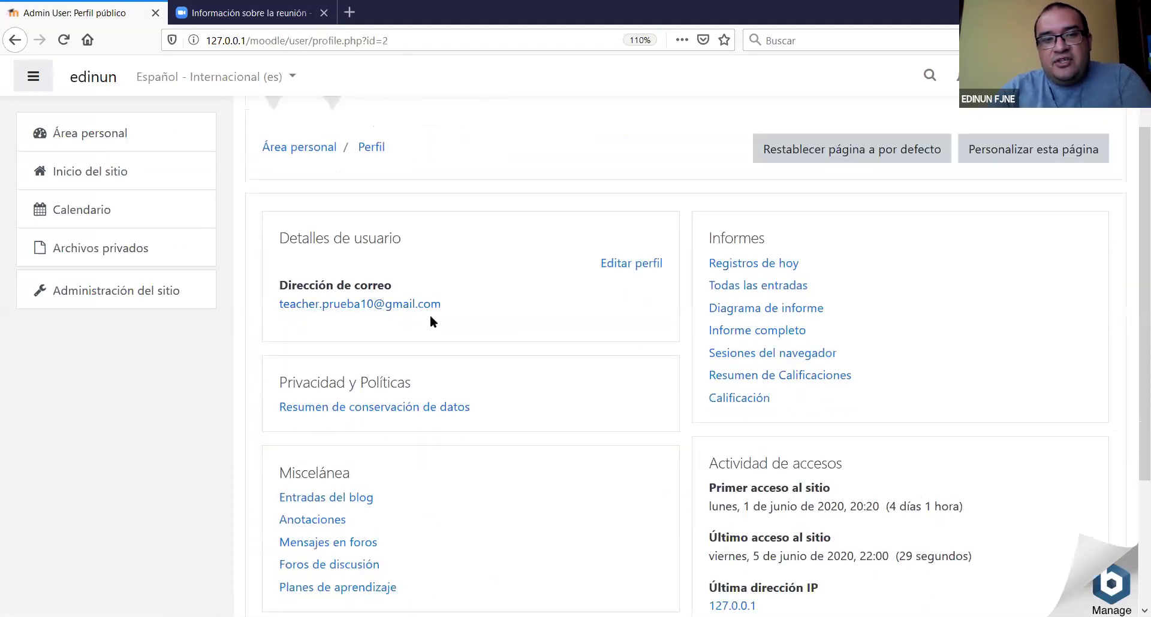
left_click_drag(430, 312, 282, 308)
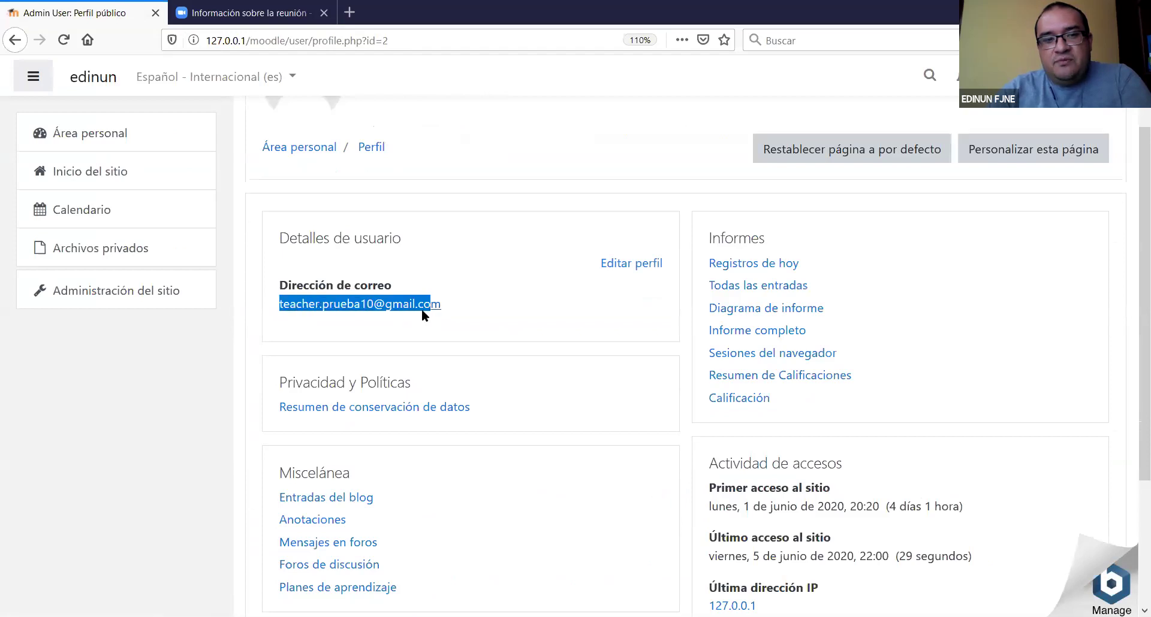
left_click_drag(444, 311, 275, 311)
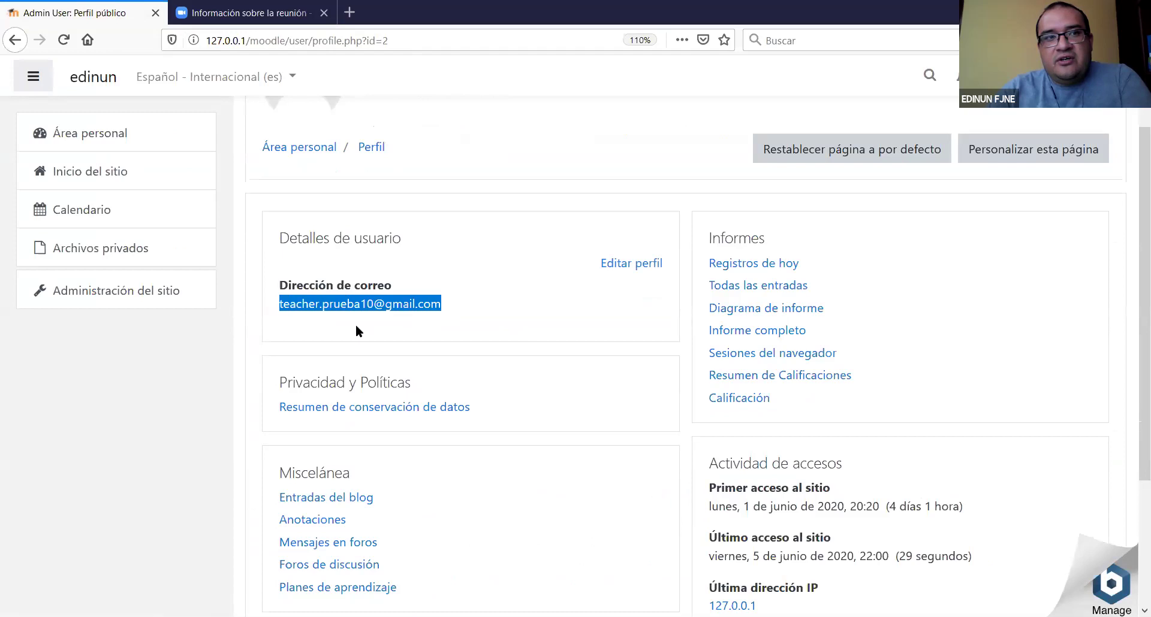
Compare the Zoom account's e-mail address with the one in the Moodle administrator profile.
key("ctrl+Tab")
left_click(1107, 118)
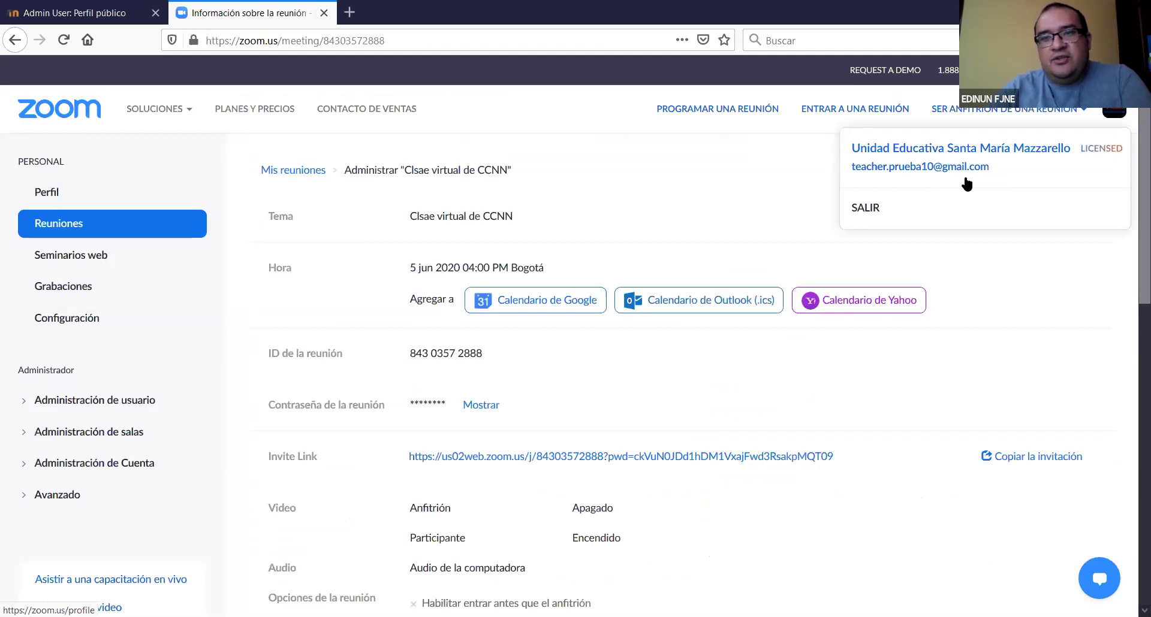
left_click(108, 17)
left_click(451, 320)
left_click_drag(452, 316, 275, 301)
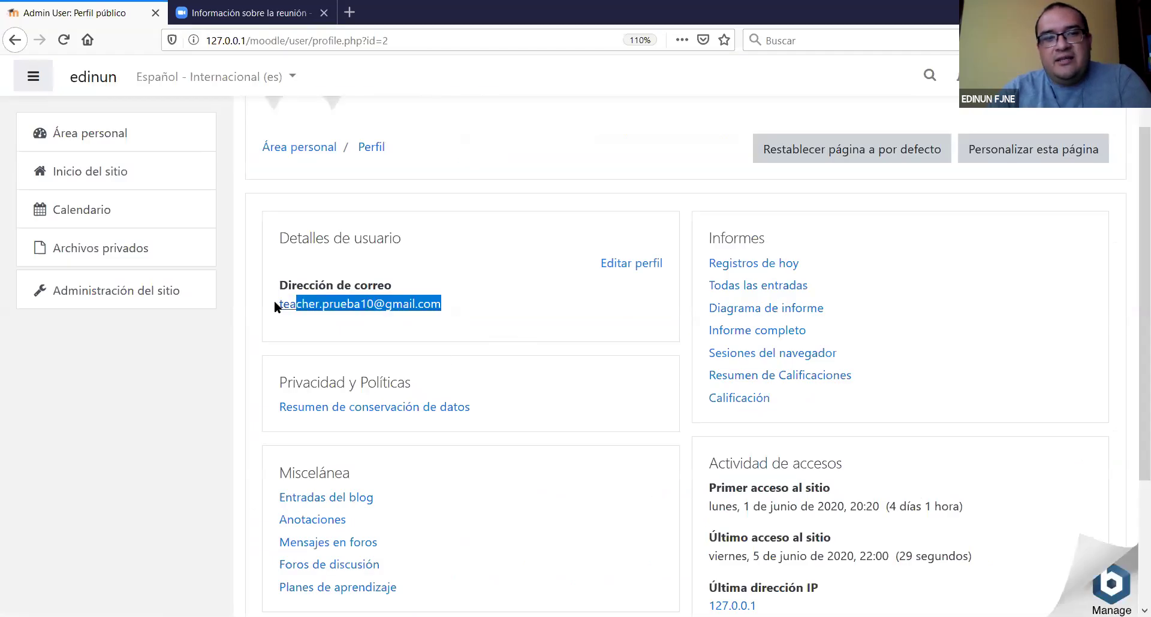
left_click(1119, 266)
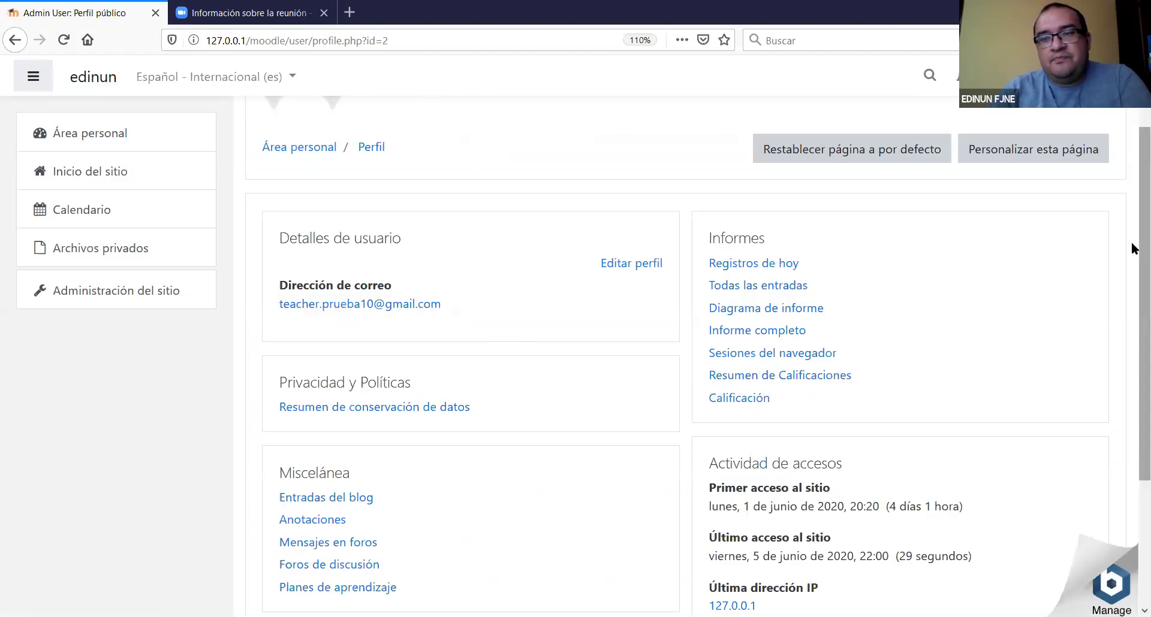
scroll(1134, 252, "up", 3)
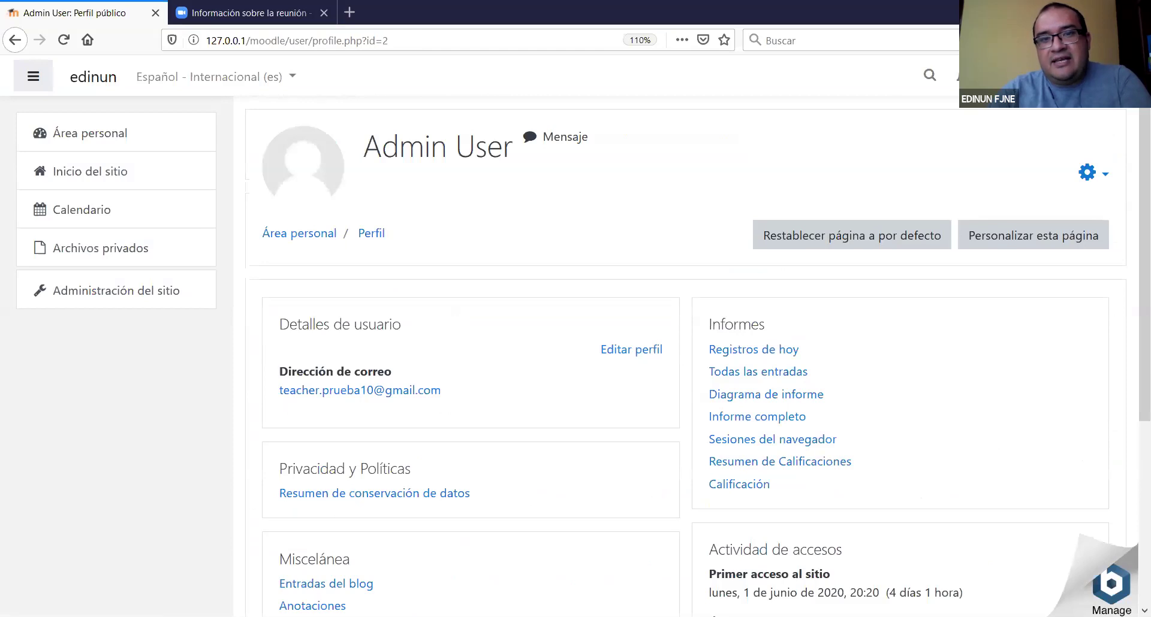
Open the course "Mitologia Griega: Los dioses olímpicos" from the site home and turn on course editing.
left_click(69, 173)
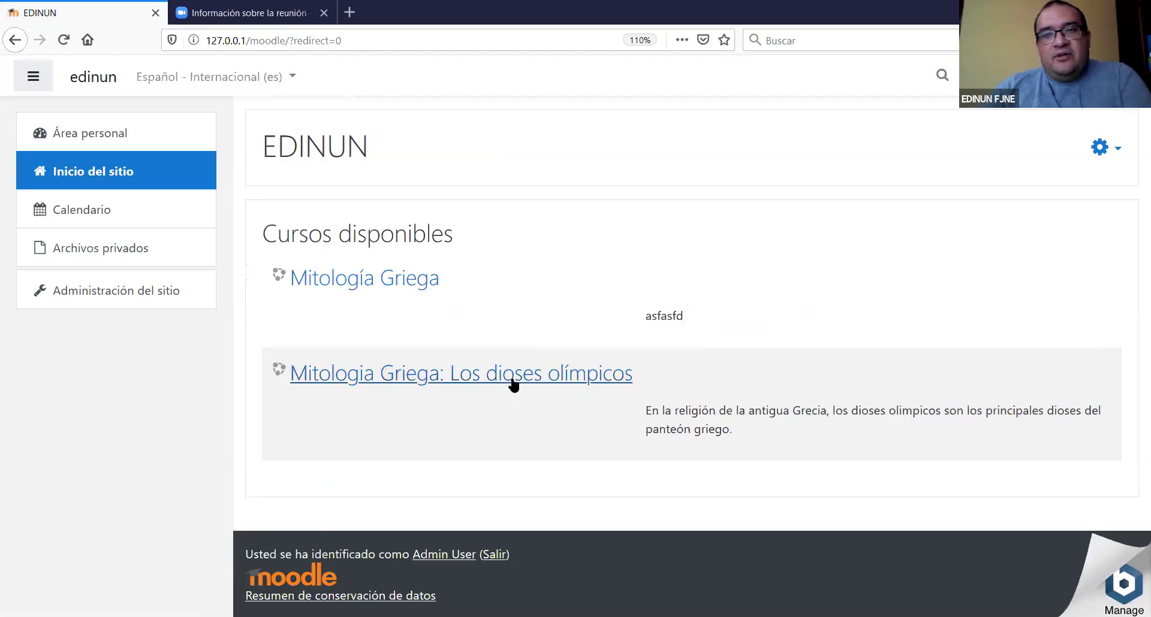
left_click(514, 386)
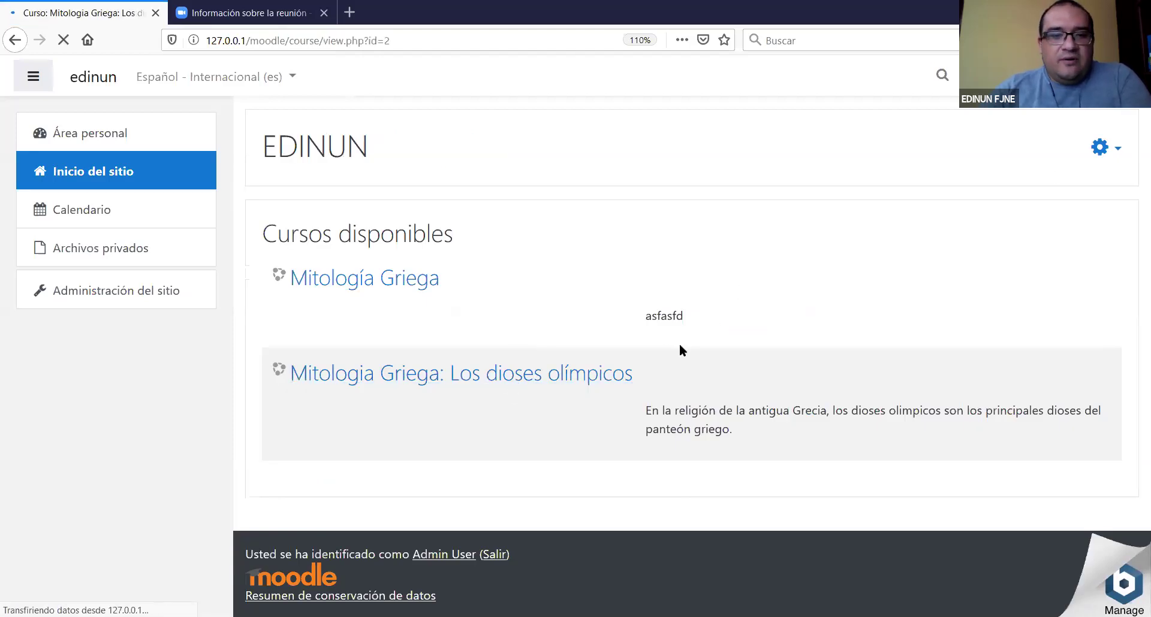
scroll(697, 281, "down", 5)
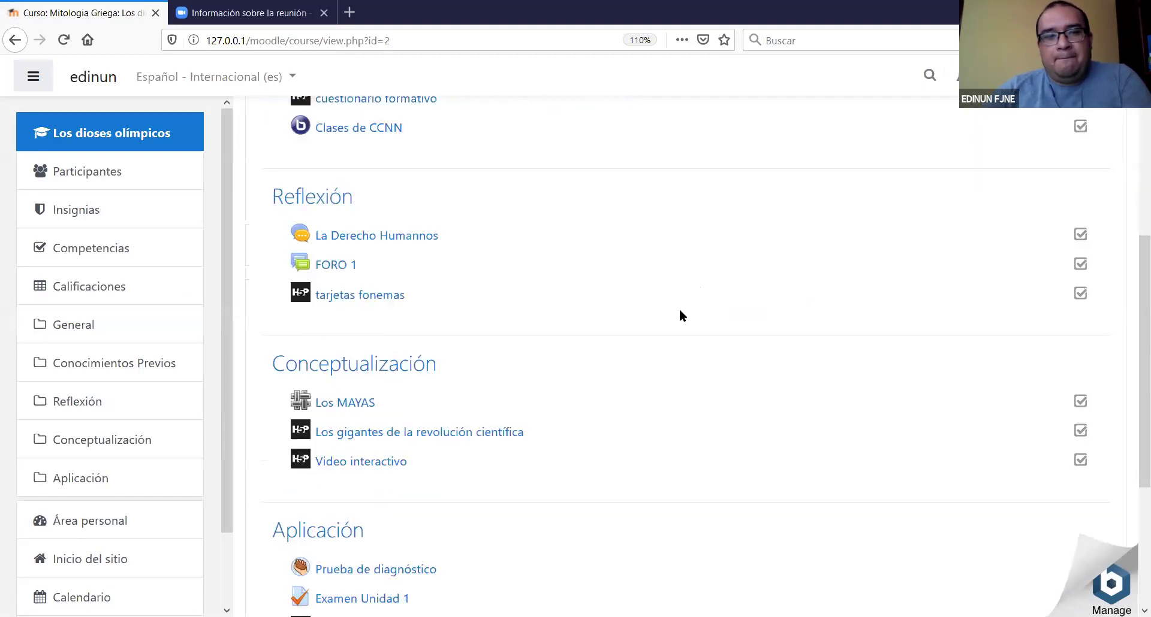
scroll(678, 308, "up", 5)
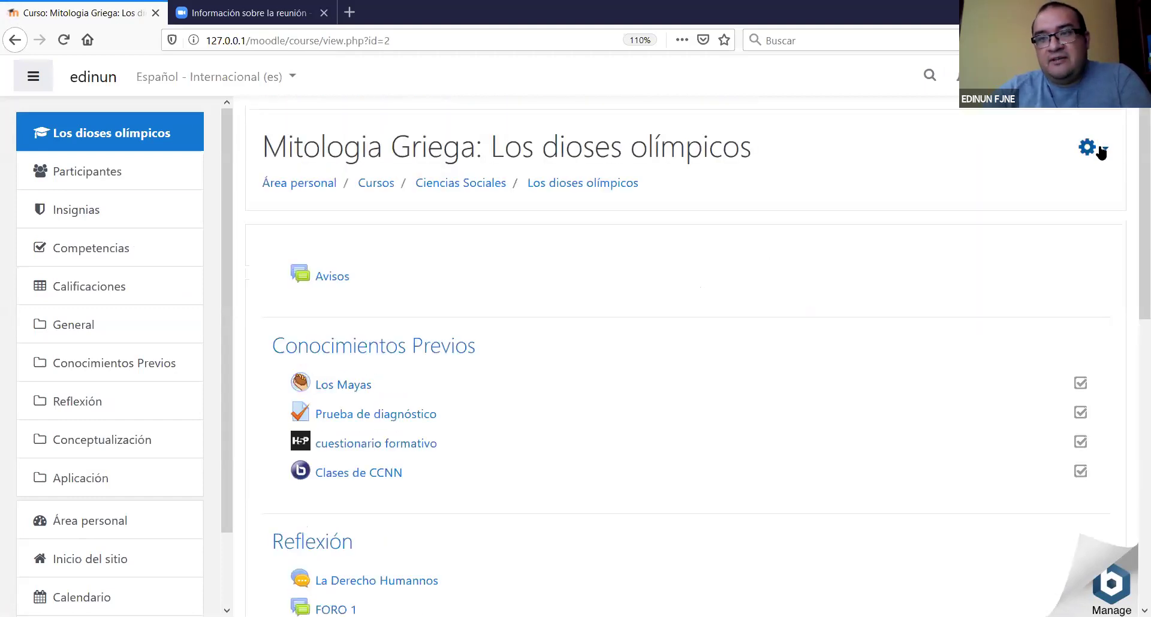
left_click(1097, 153)
left_click(984, 203)
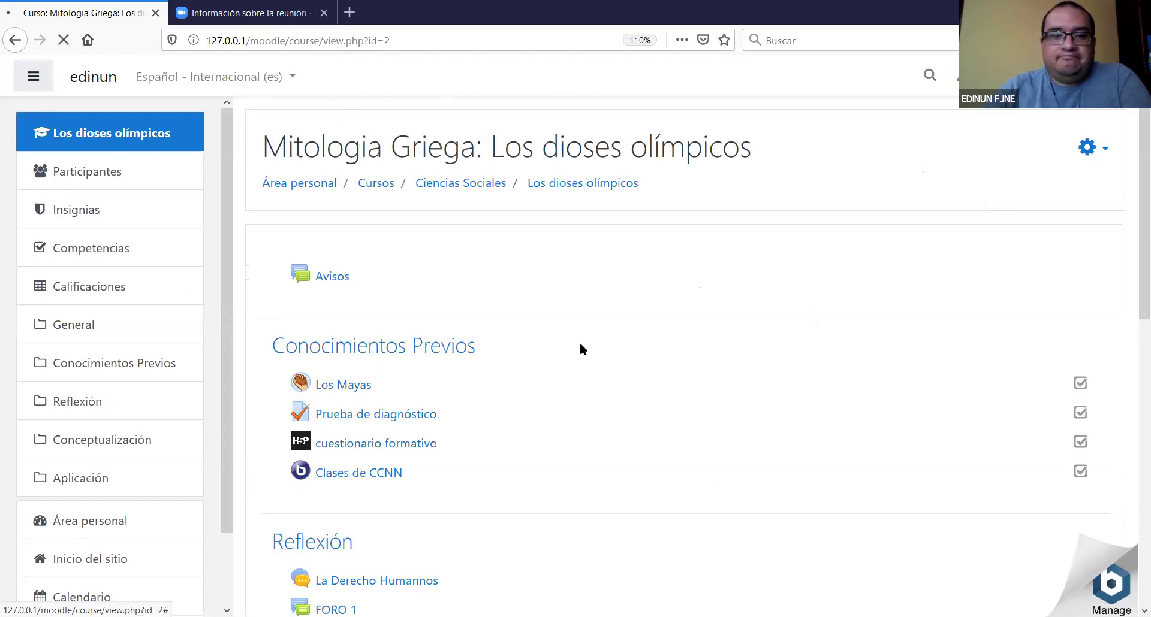
Add a Reunión de Zoom activity to the course's Reflexión section.
scroll(581, 342, "down", 2)
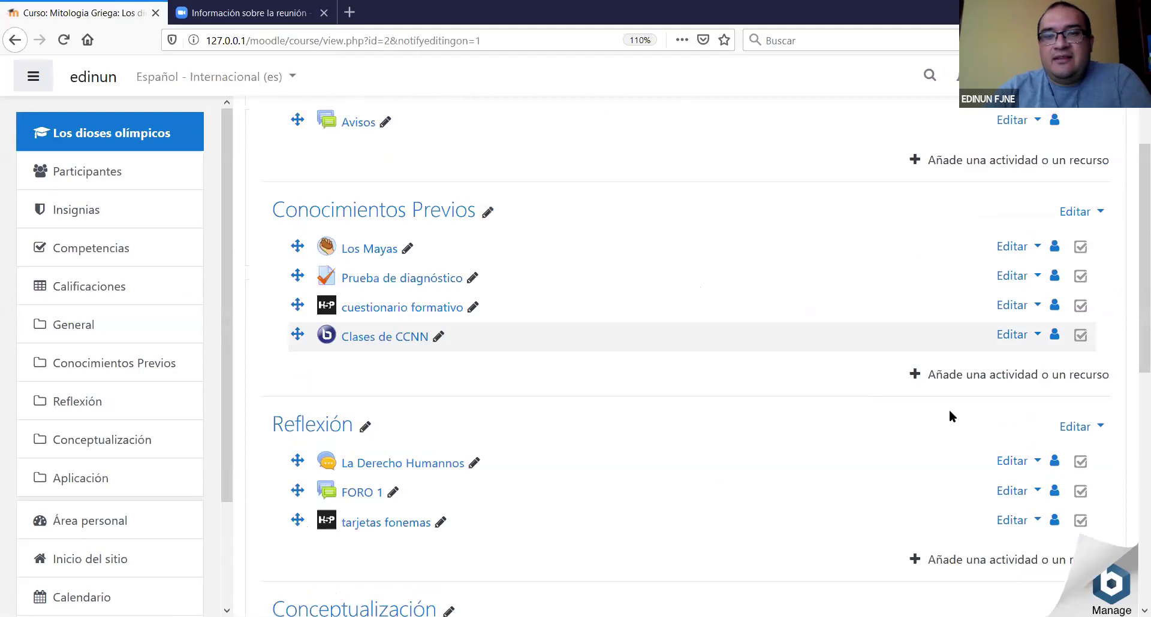
scroll(373, 301, "down", 4)
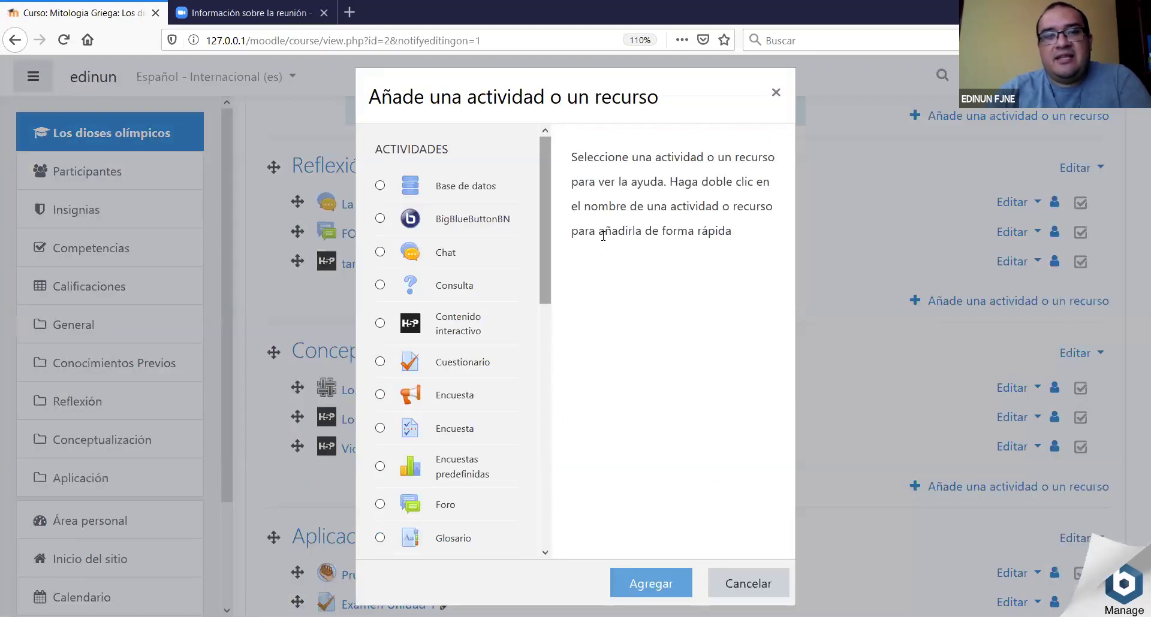
left_click_drag(548, 252, 547, 421)
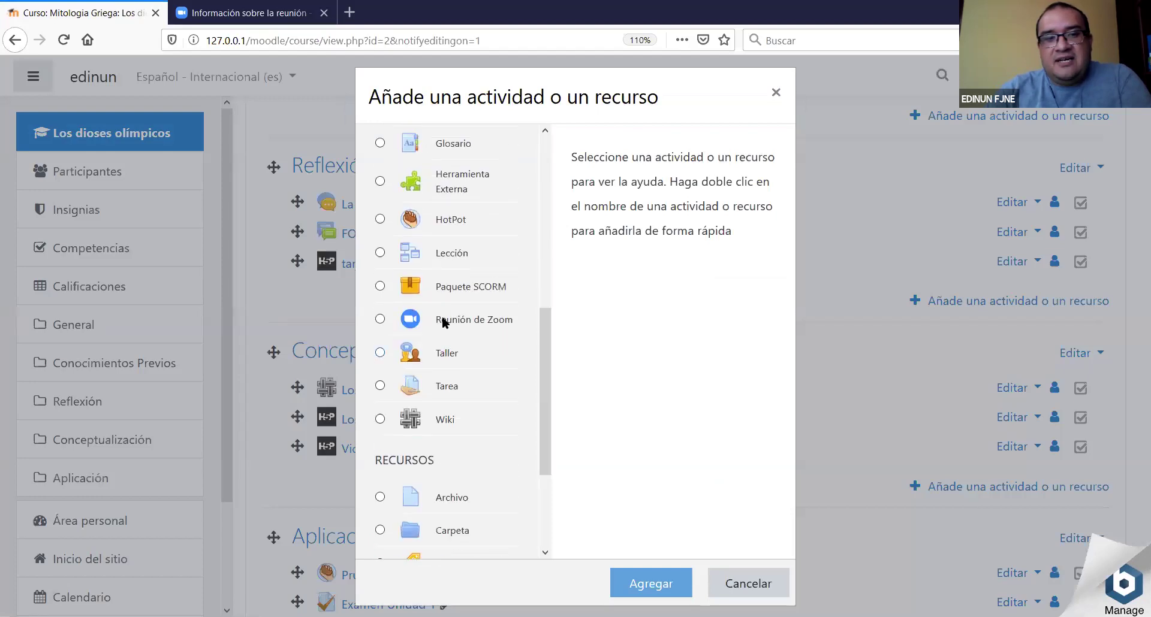
left_click(380, 319)
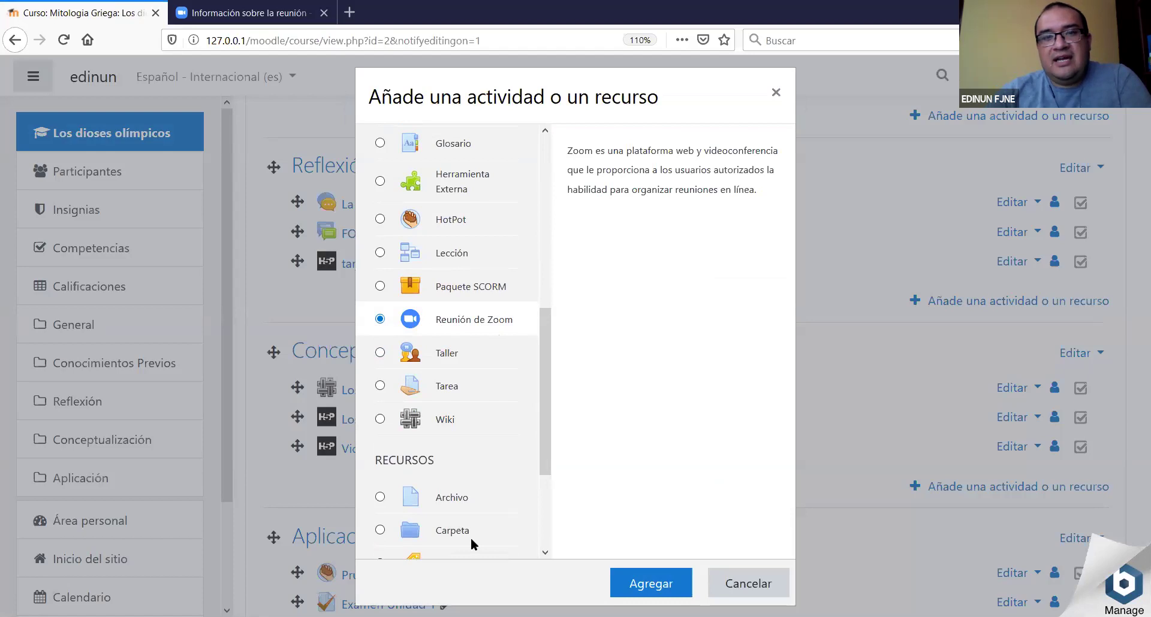
left_click(651, 575)
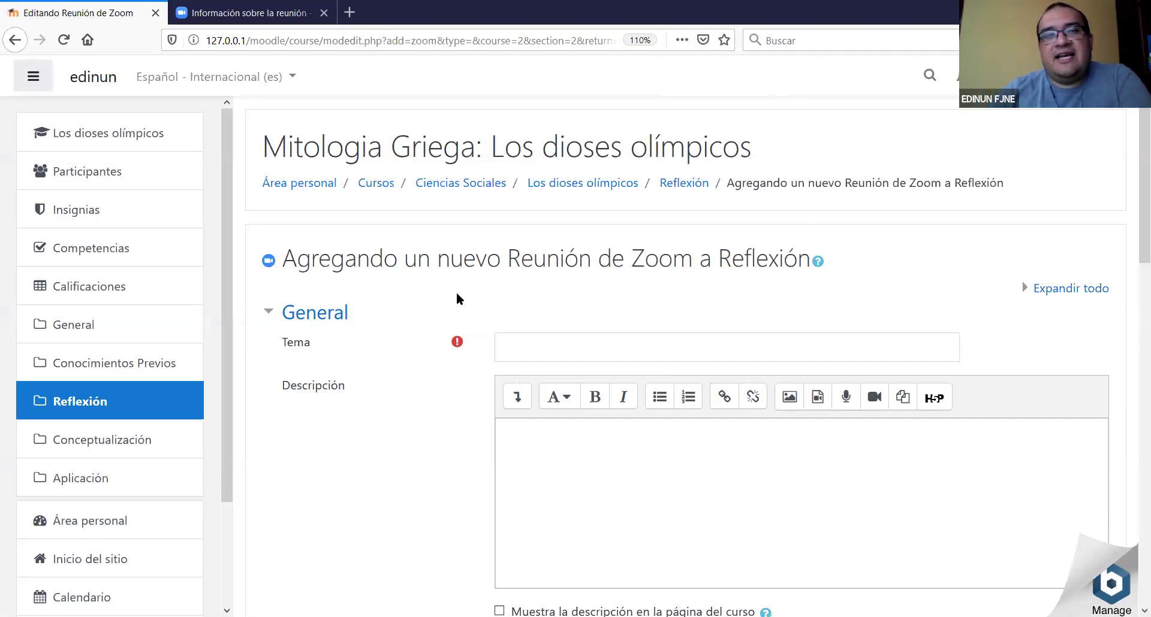
Set the Zoom activity's Tema to "Clases virtual de CCNN".
scroll(476, 281, "down", 3)
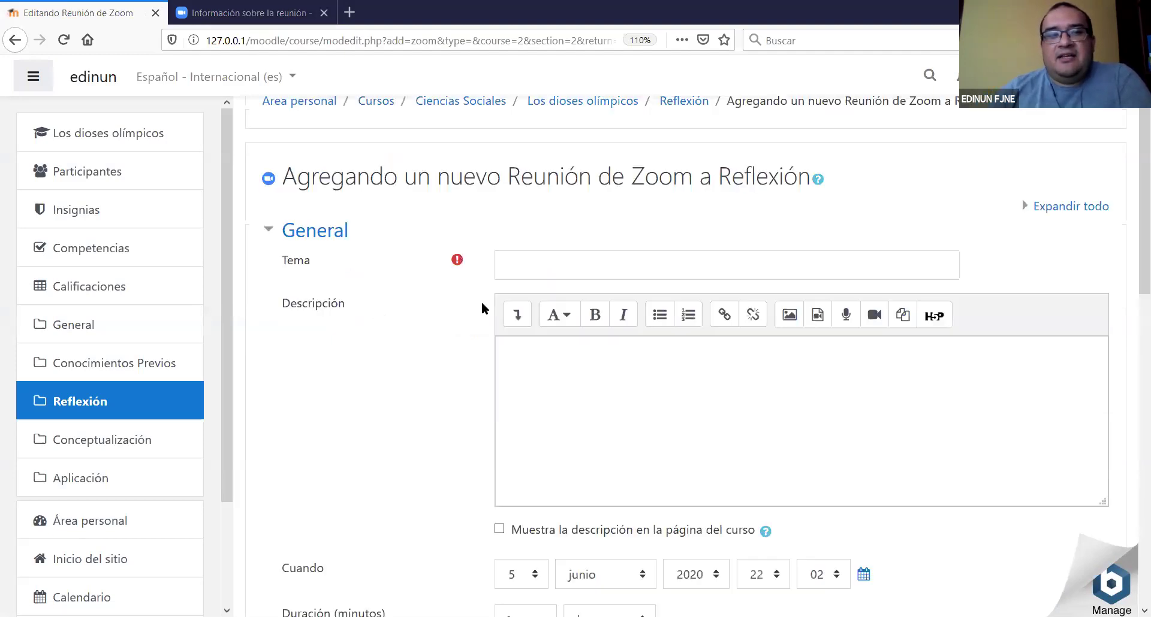
scroll(462, 303, "down", 3)
left_click(547, 181)
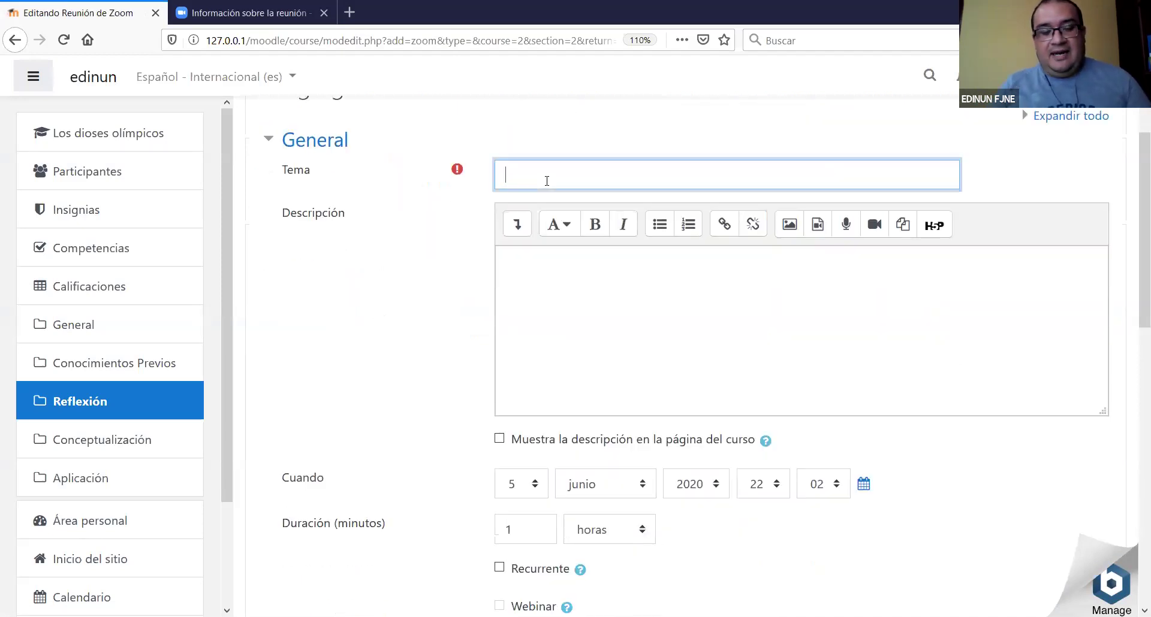
type("Clase")
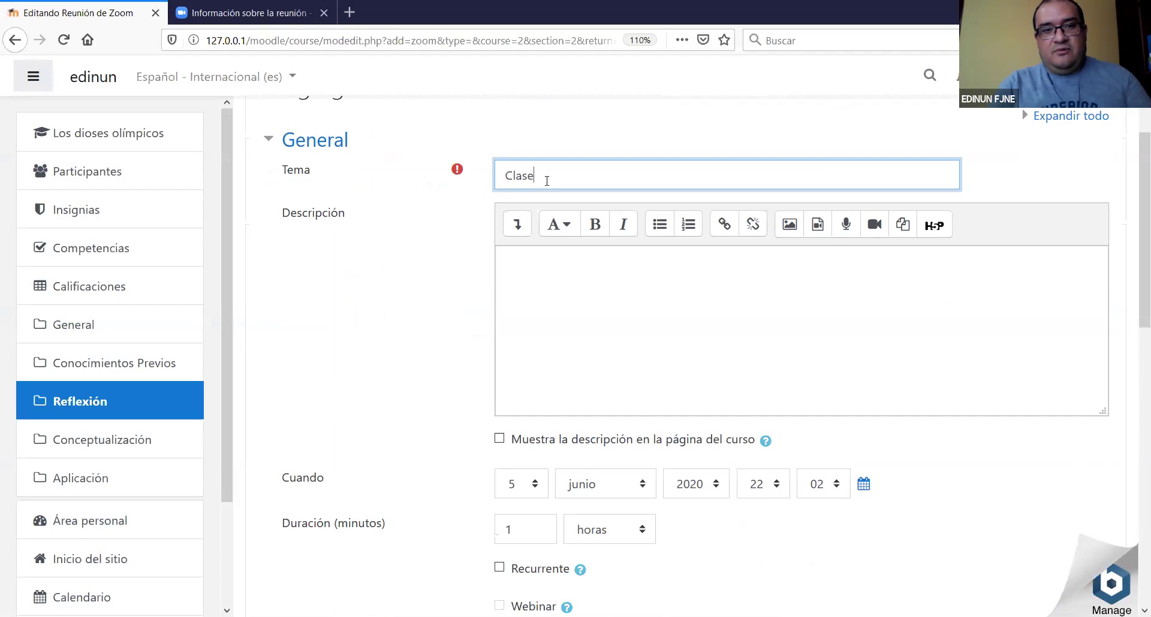
type("s virtual de CCNN")
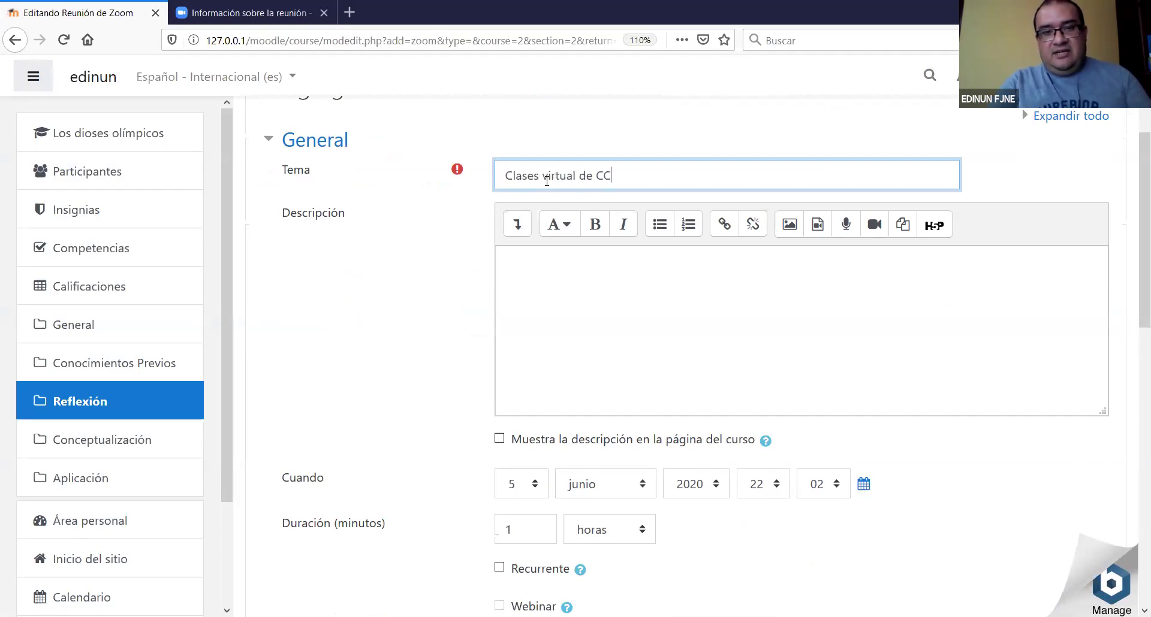
Enter "NOs reunimos hoy a las 4:00 p.m." as the Zoom activity's Descripción.
left_click(650, 310)
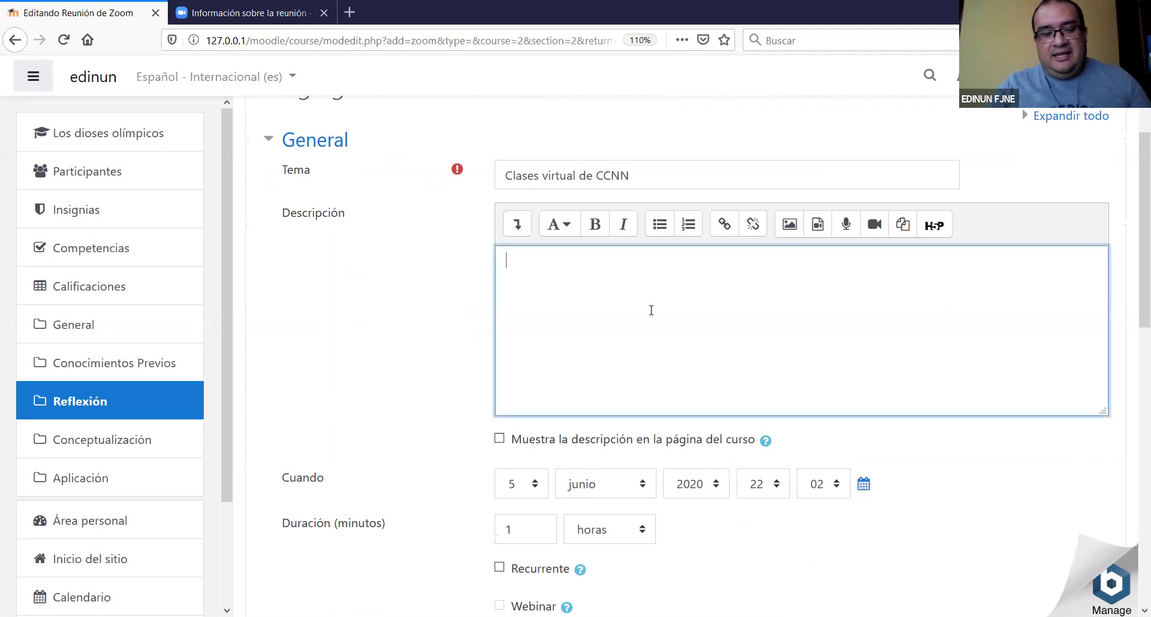
type("NOs reunimos")
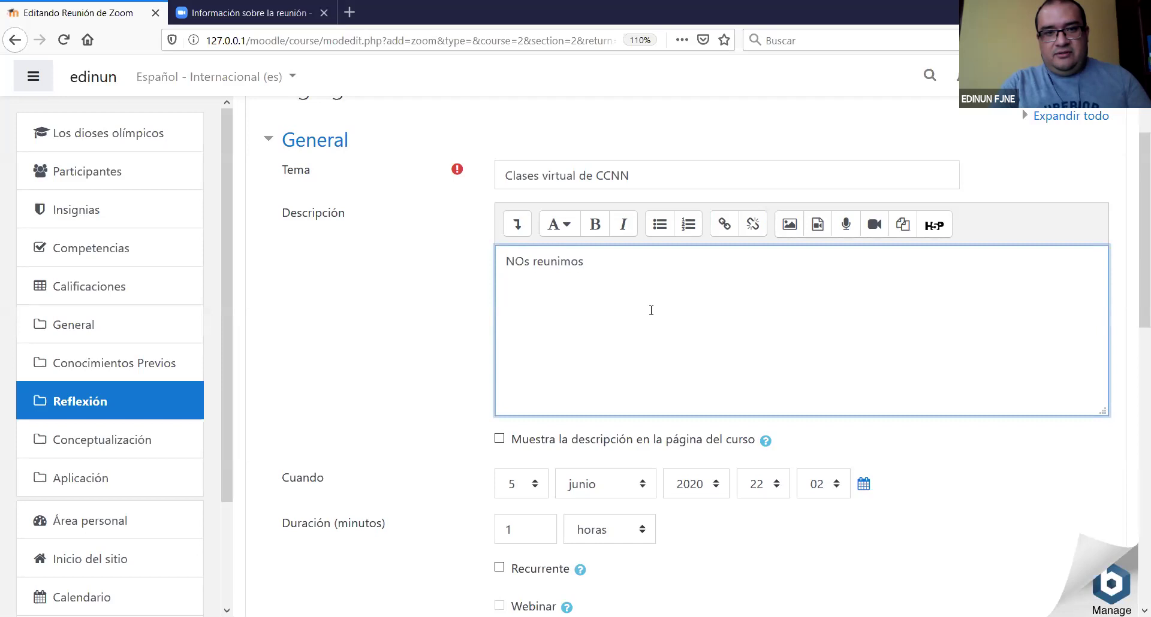
type(" hoy ")
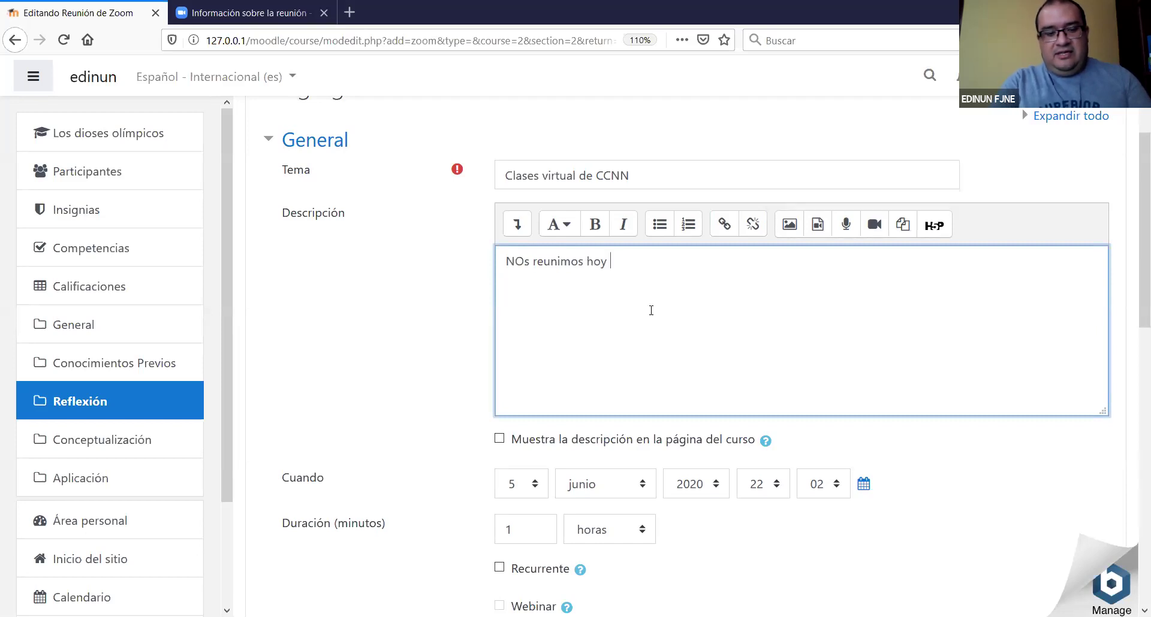
type("a las 4:0")
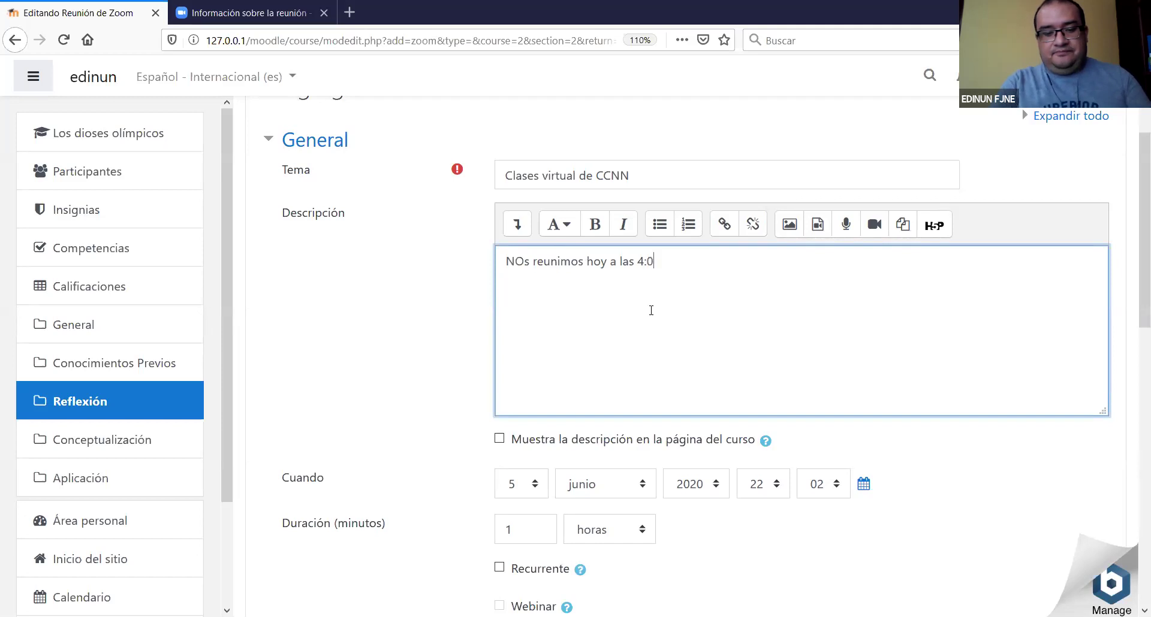
type("0 p.m.")
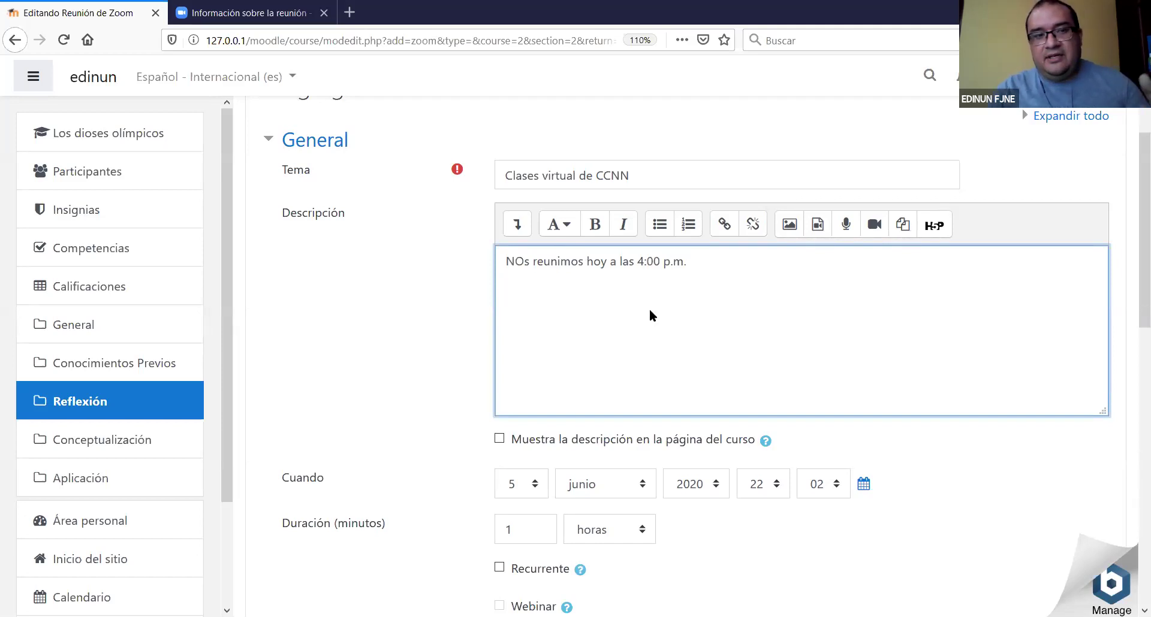
Set the start hour of the Zoom meeting to 16 in the Cuando setting.
scroll(652, 315, "down", 4)
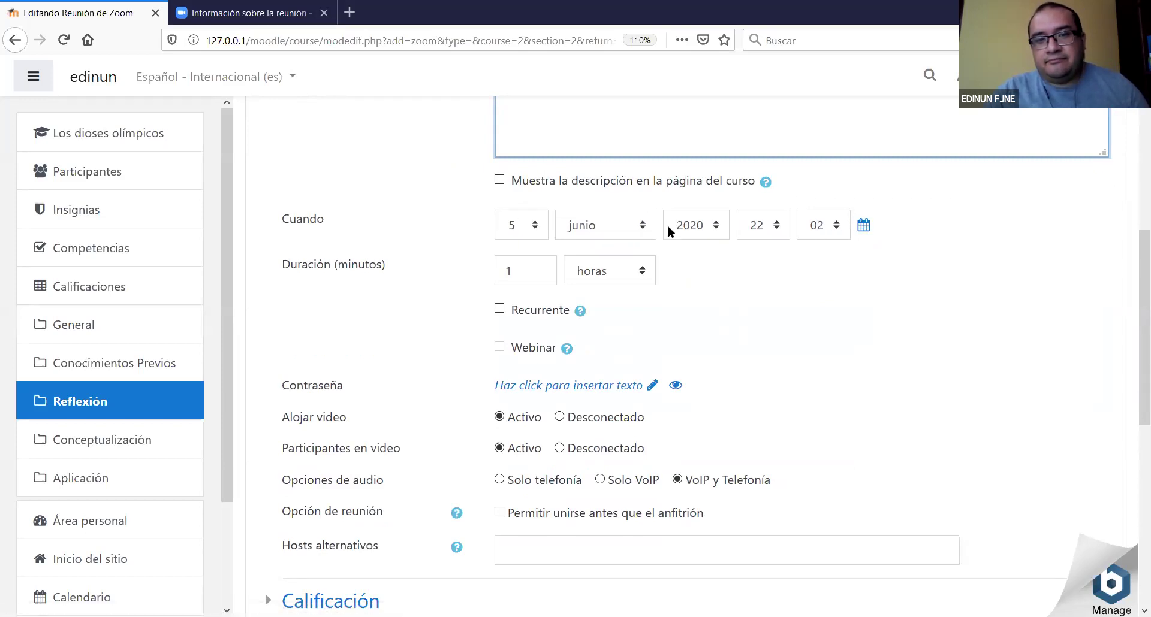
left_click(761, 225)
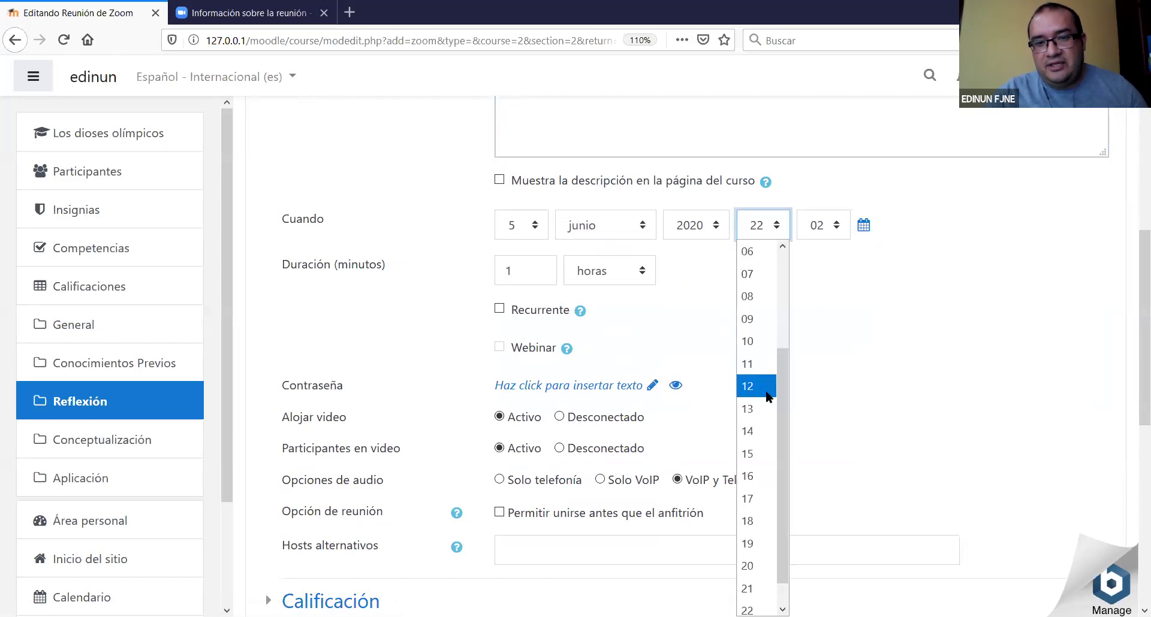
left_click(752, 476)
Set the Zoom meeting's Duración to 2 horas.
scroll(655, 330, "down", 3)
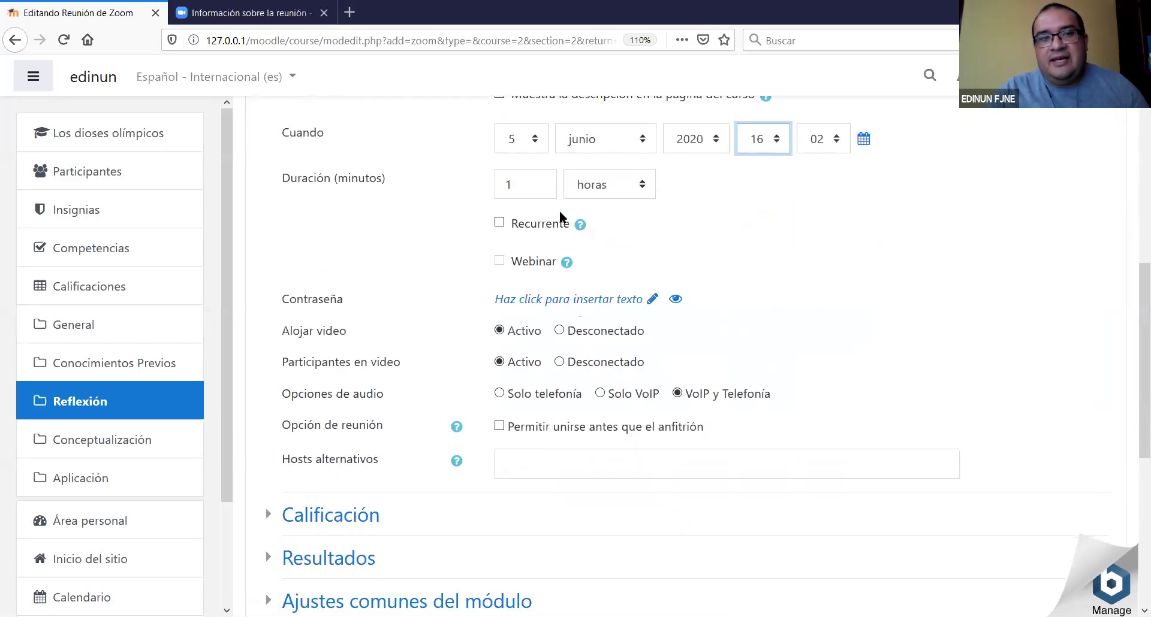
left_click(637, 184)
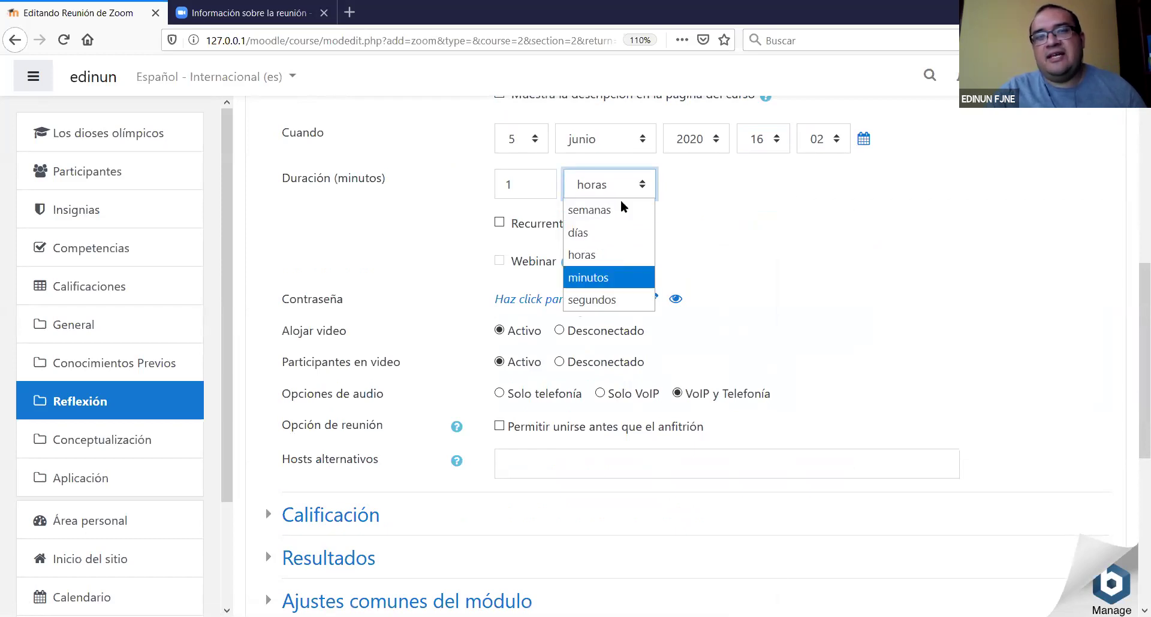
scroll(623, 184, "up", 1)
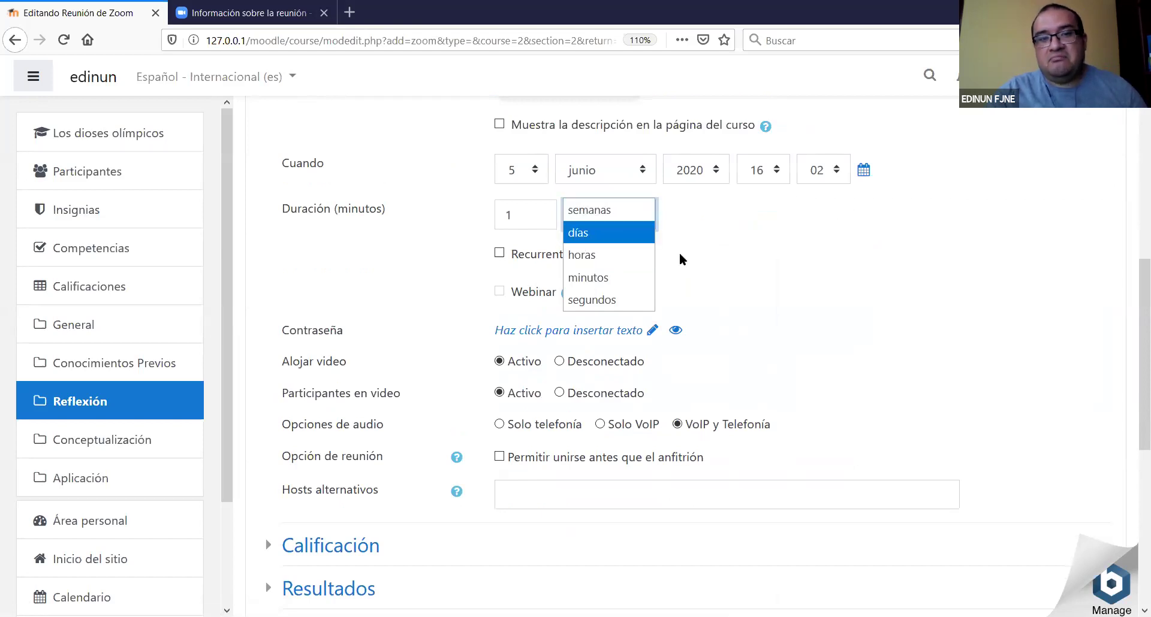
left_click(629, 251)
double_click(536, 218)
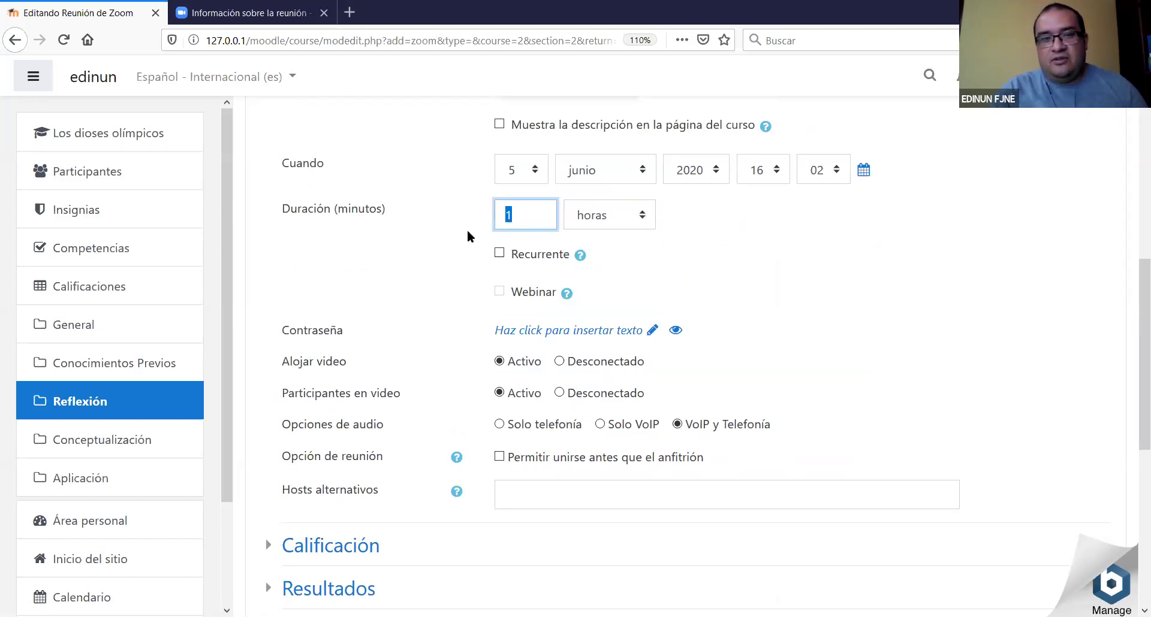
type("2")
scroll(486, 252, "down", 1)
left_click(731, 238)
Make the Zoom meeting Recurrente and set both Alojar video and Participantes en video to Desconectado.
left_click(501, 223)
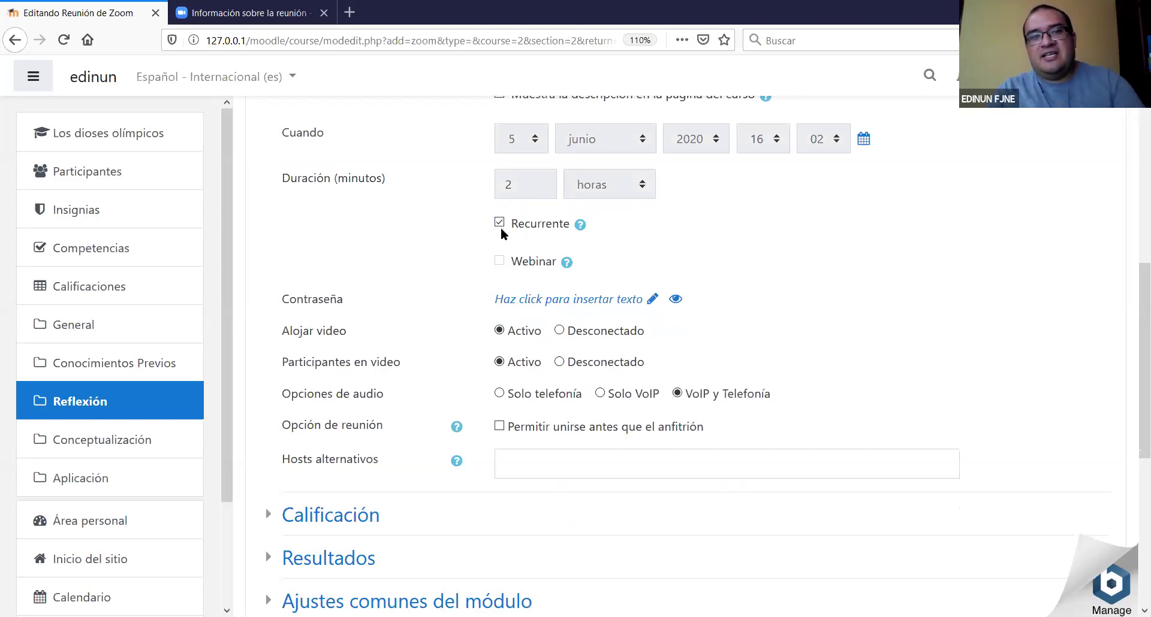
scroll(587, 291, "down", 2)
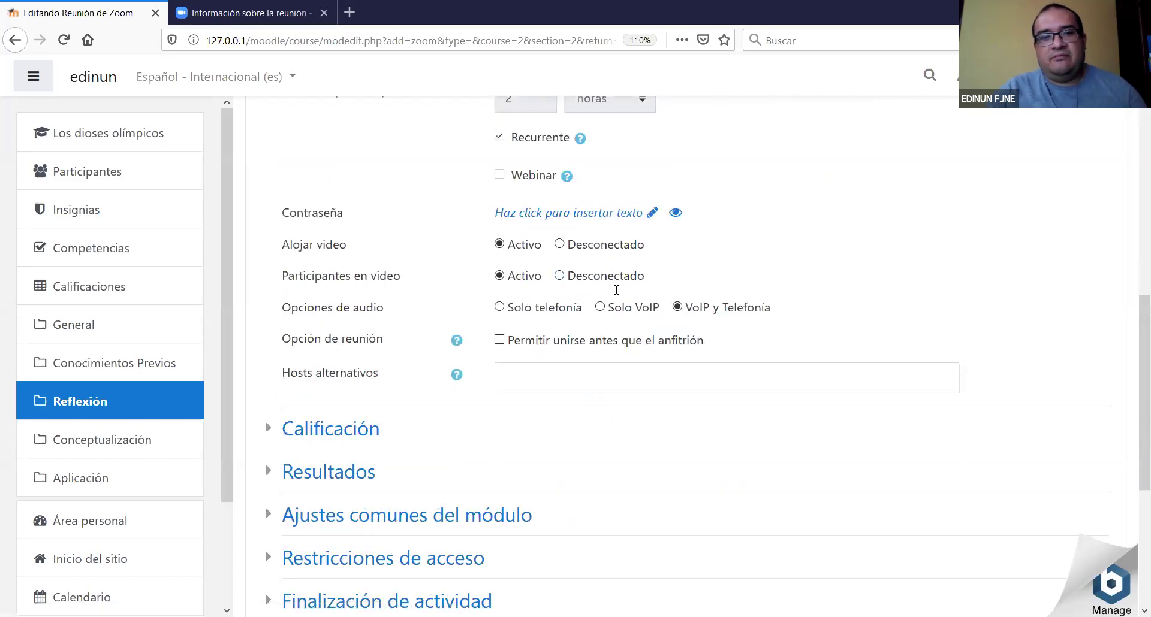
left_click(561, 245)
left_click(560, 276)
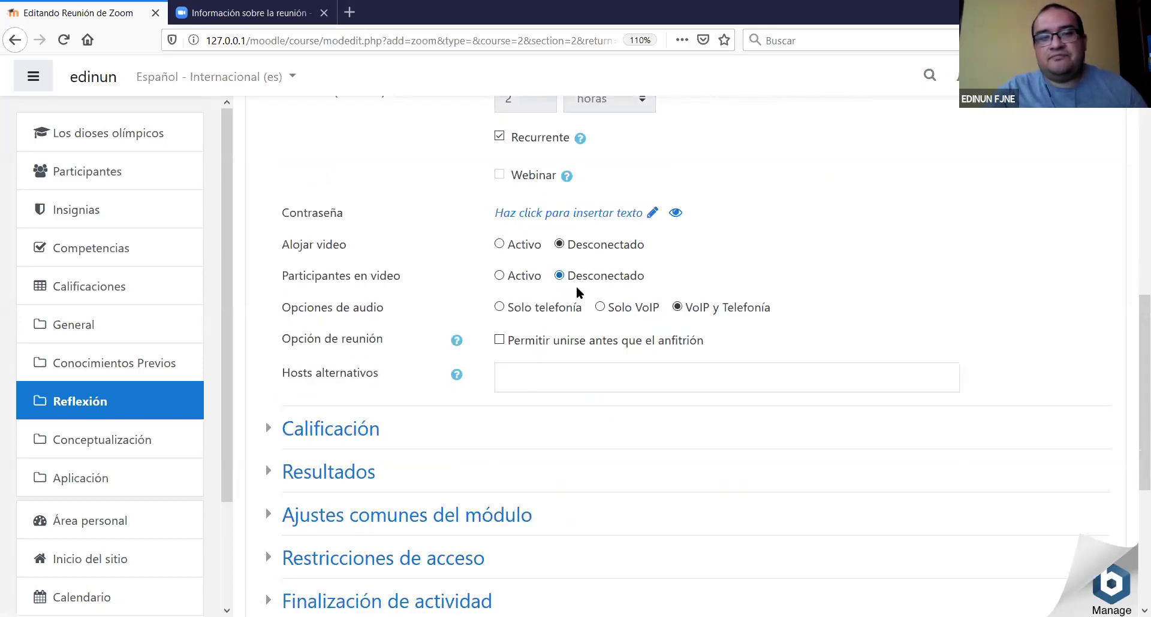
Set the activity's Calificación type to Puntuación with a Puntuación máxima of 10.
scroll(498, 423, "down", 4)
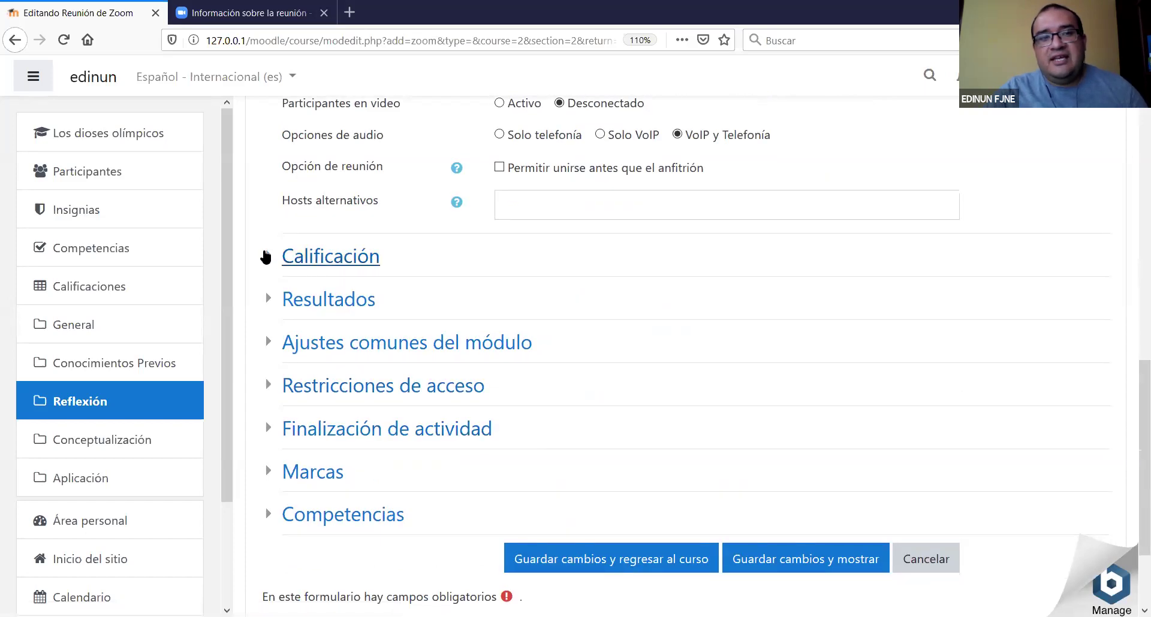
left_click(336, 258)
scroll(623, 263, "down", 1)
scroll(623, 262, "down", 1)
left_click(624, 230)
left_click(588, 299)
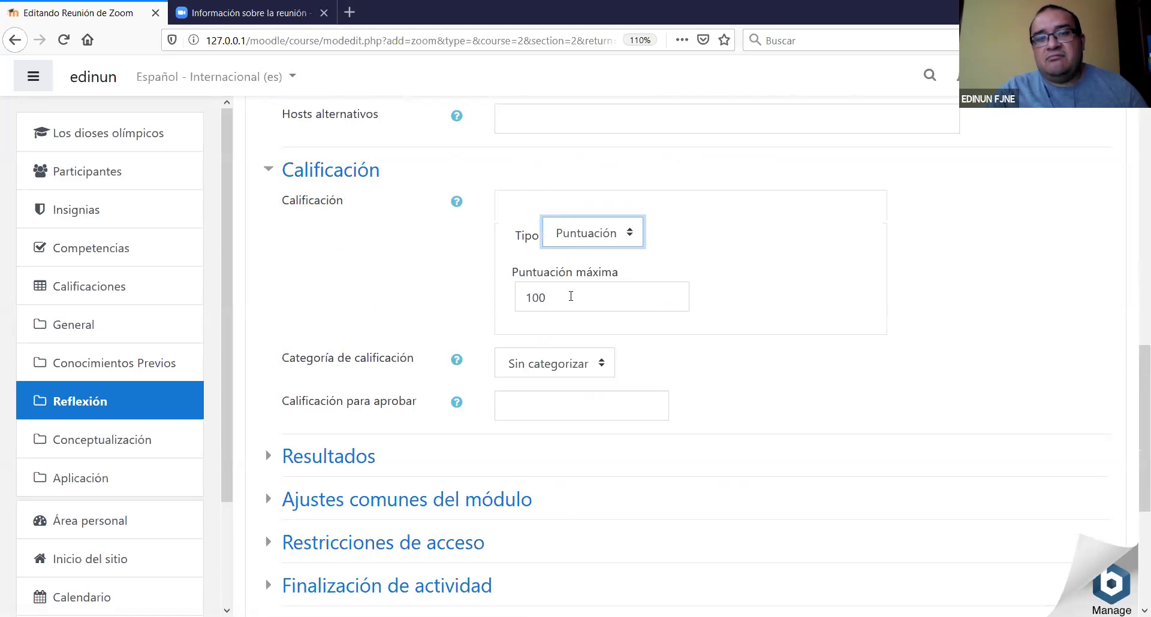
left_click_drag(570, 297, 506, 308)
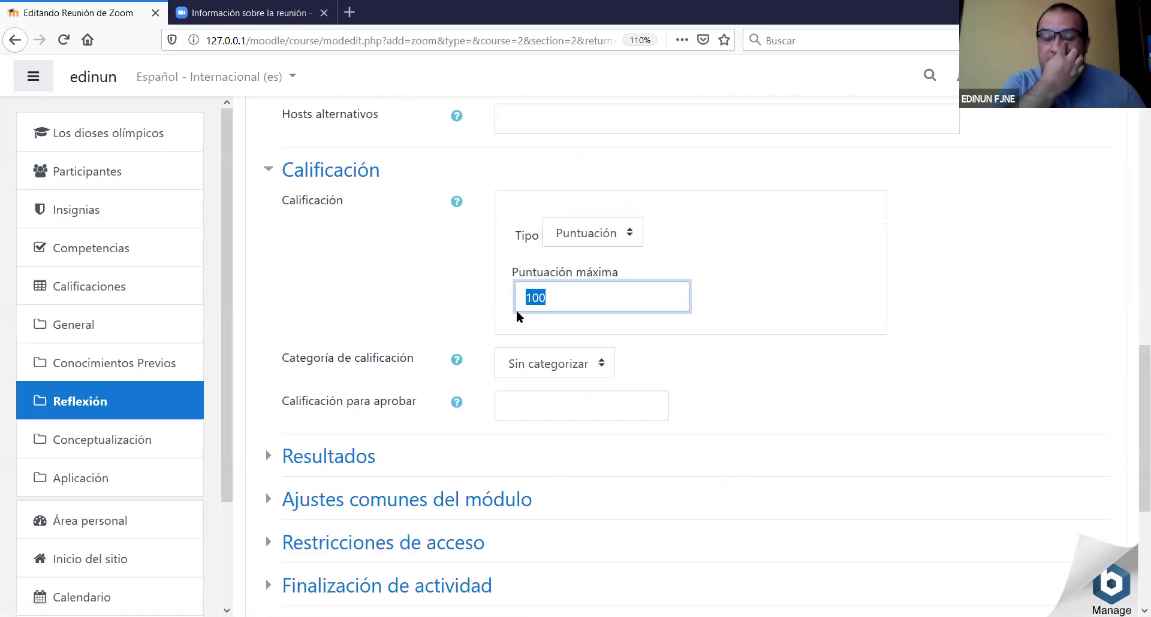
key("BackSpace")
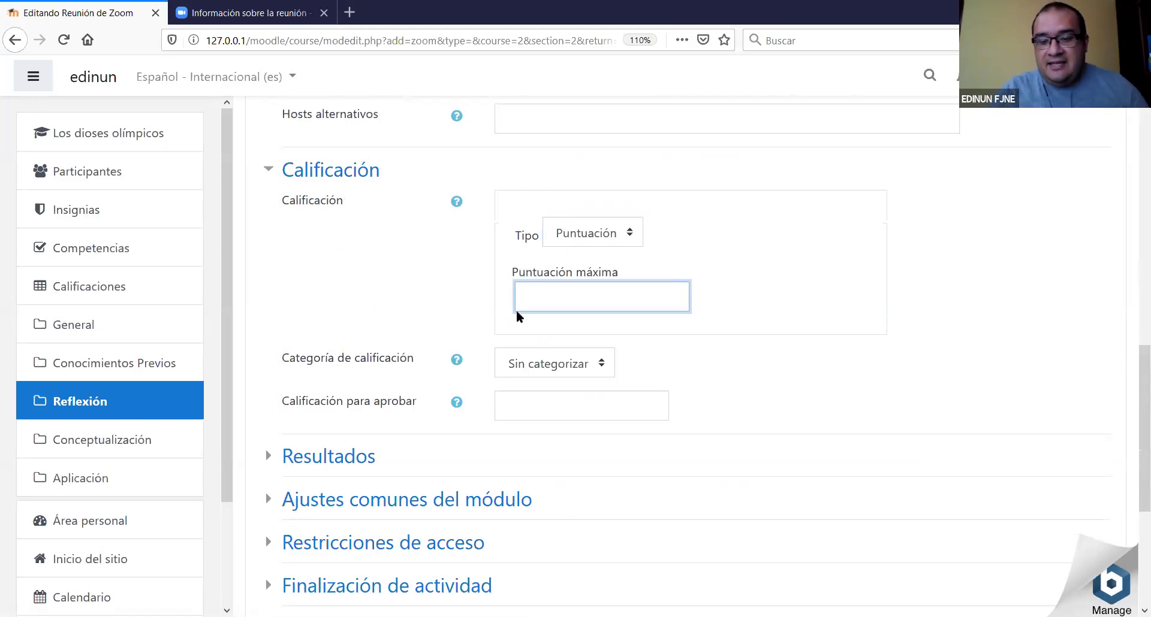
type("10")
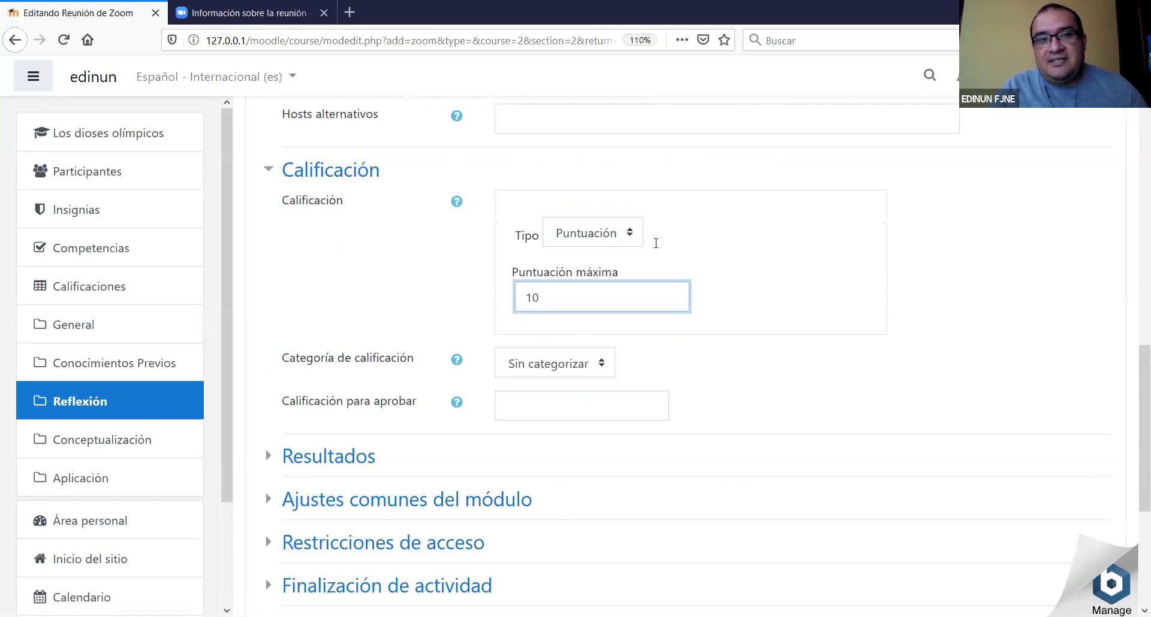
Set the activity's Calificación type to Ninguna and collapse the grading settings.
left_click(630, 233)
left_click(597, 260)
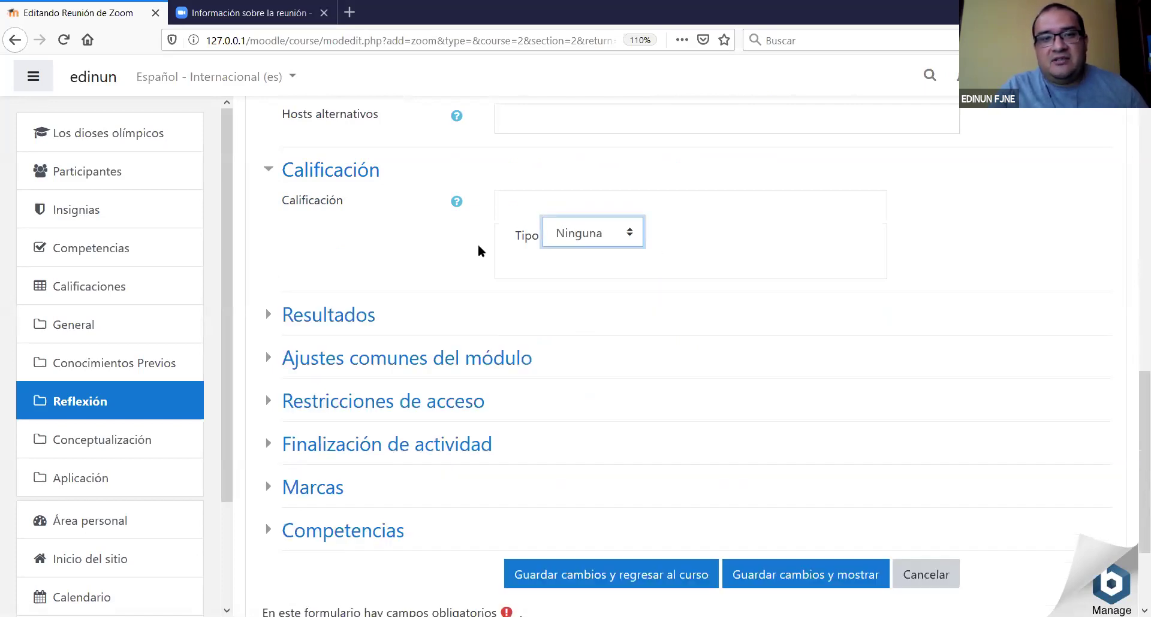
left_click(276, 181)
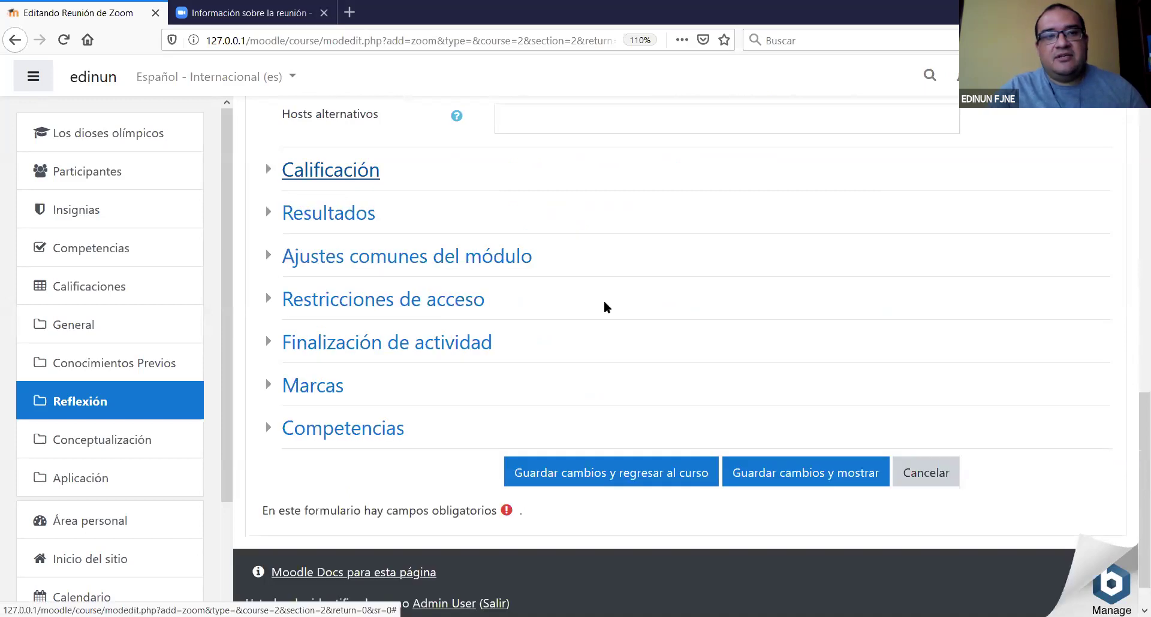
Enable Indicador I.CS.2.4.1. in the activity's Resultados settings, disable it again and collapse the section.
left_click(277, 221)
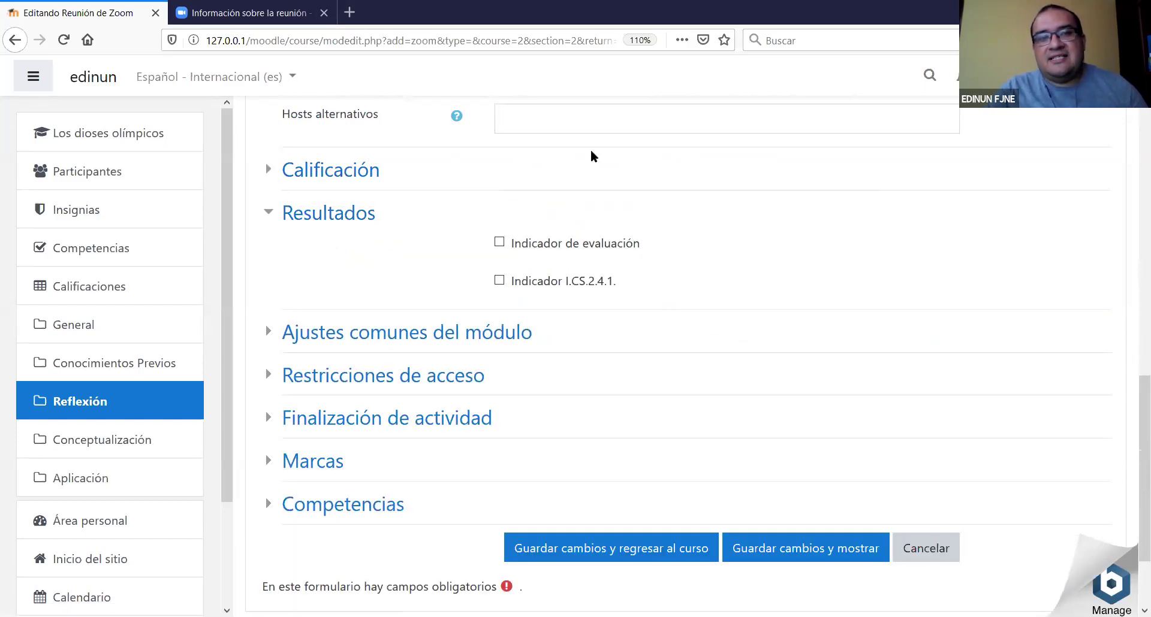
left_click(499, 281)
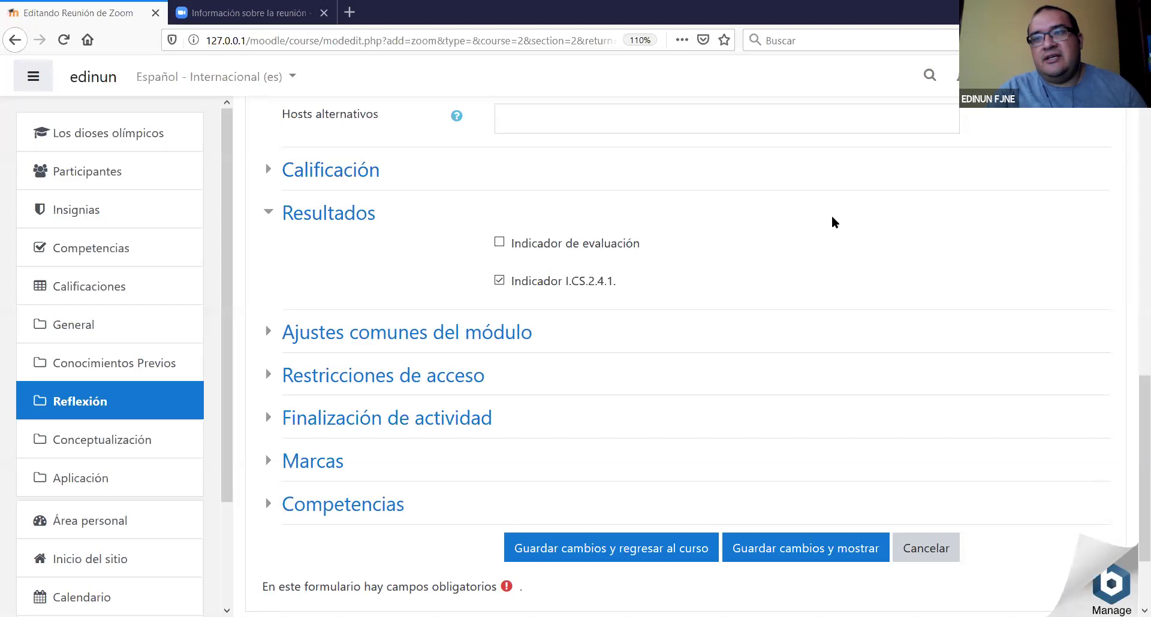
left_click(498, 282)
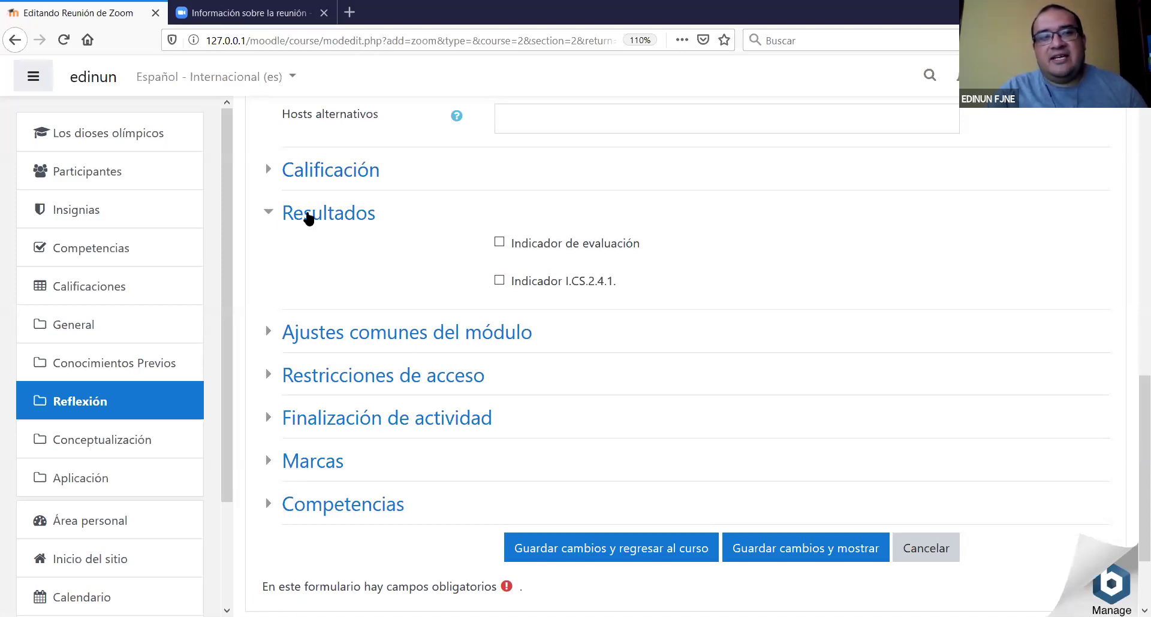
left_click(273, 217)
Save the Zoom activity and return to the course.
scroll(612, 306, "down", 1)
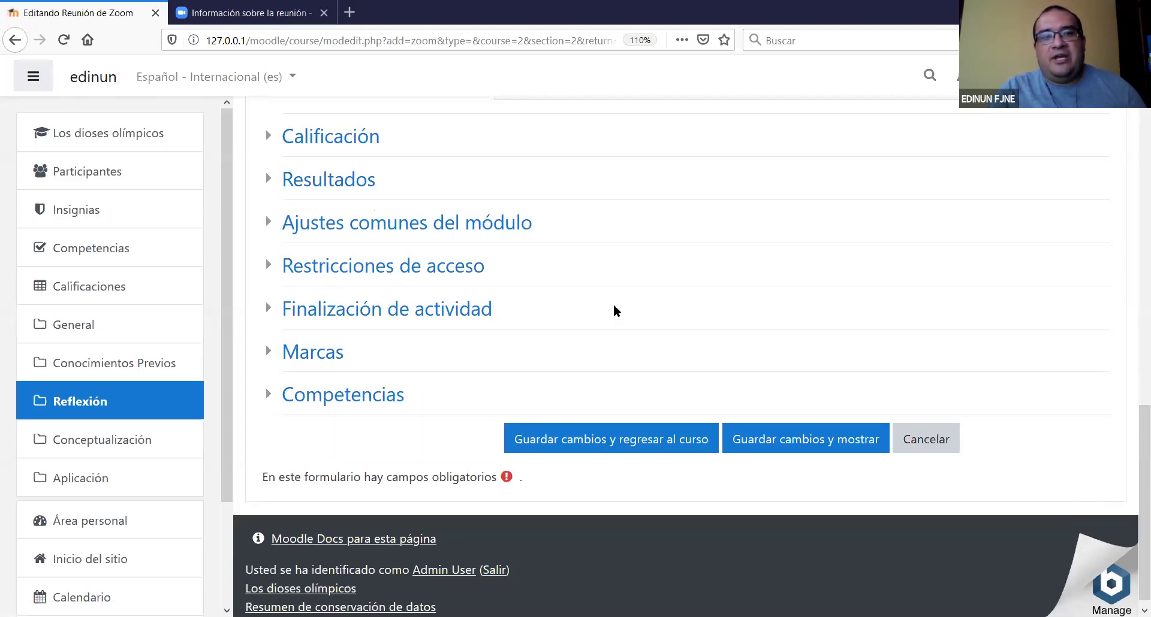
scroll(624, 442, "down", 1)
left_click(618, 435)
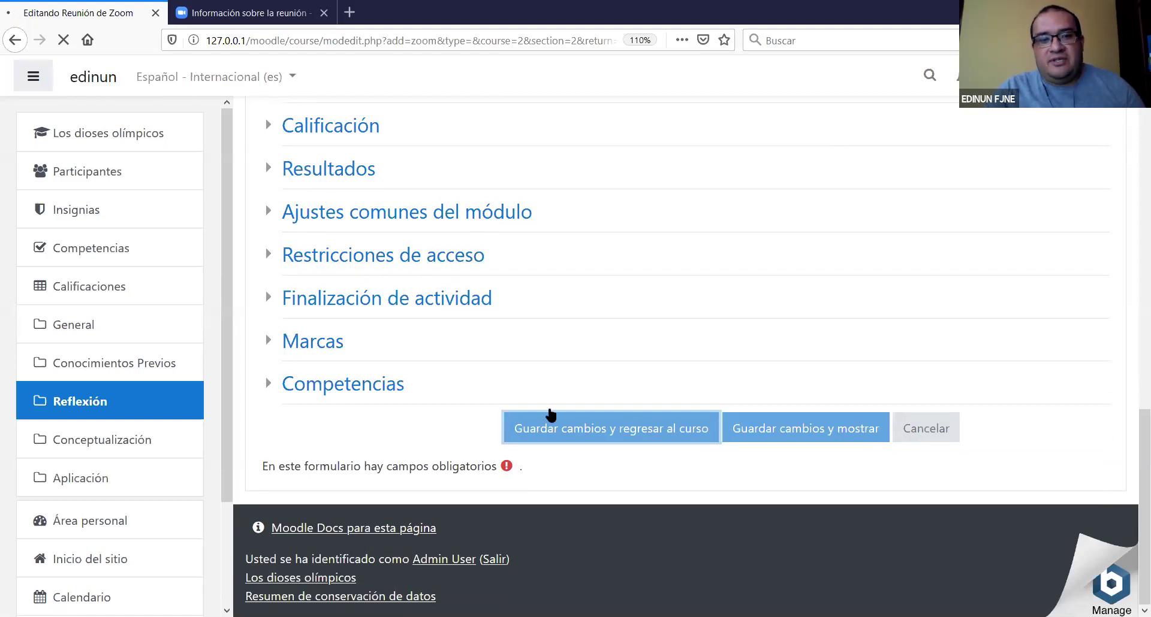
Turn off editing for the course Mitologia Griega: Los dioses olímpicos.
scroll(1064, 214, "up", 8)
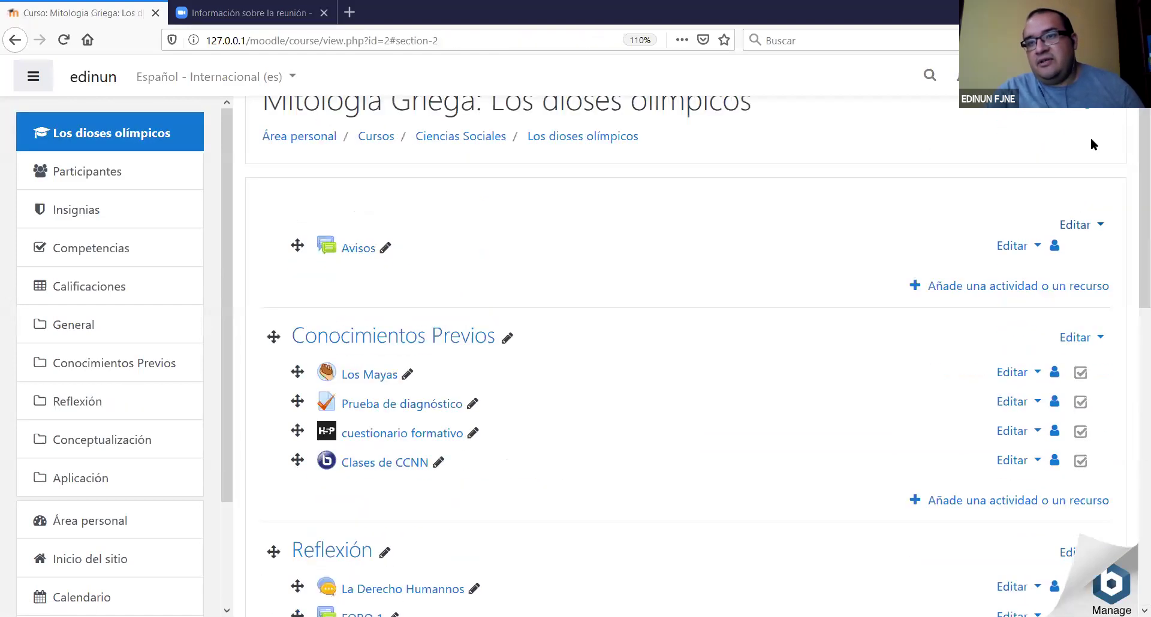
left_click(1103, 107)
left_click(968, 151)
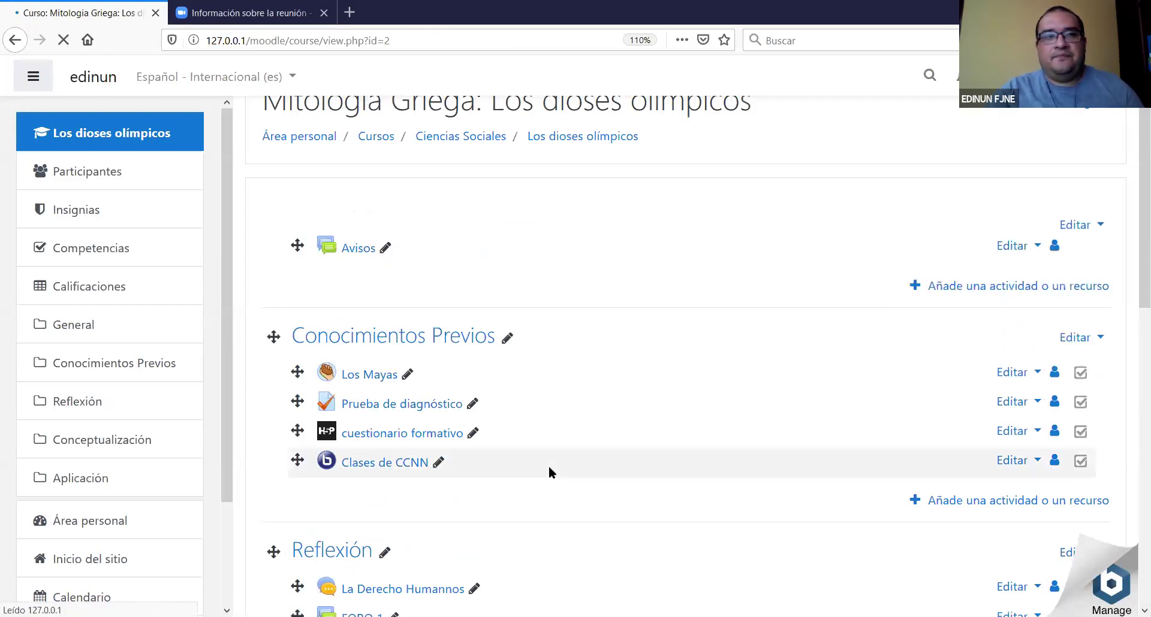
Open the Zoom activity "Clases virtual de CCNN" in the Reflexión section and view its meeting details.
scroll(488, 447, "down", 3)
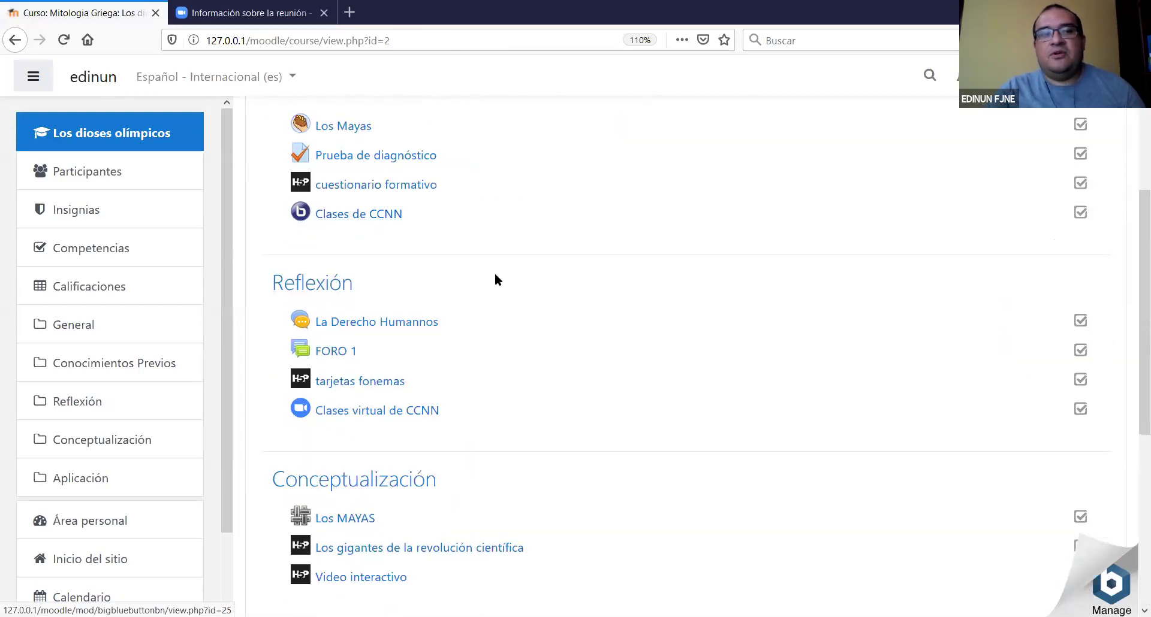
scroll(465, 397, "down", 2)
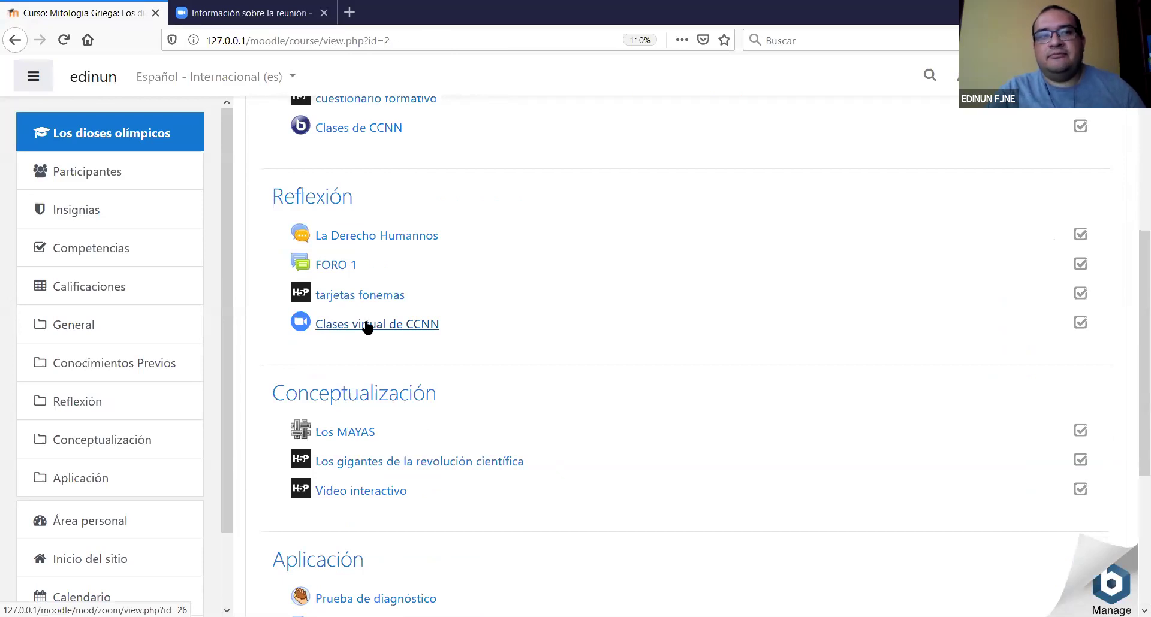
left_click(410, 326)
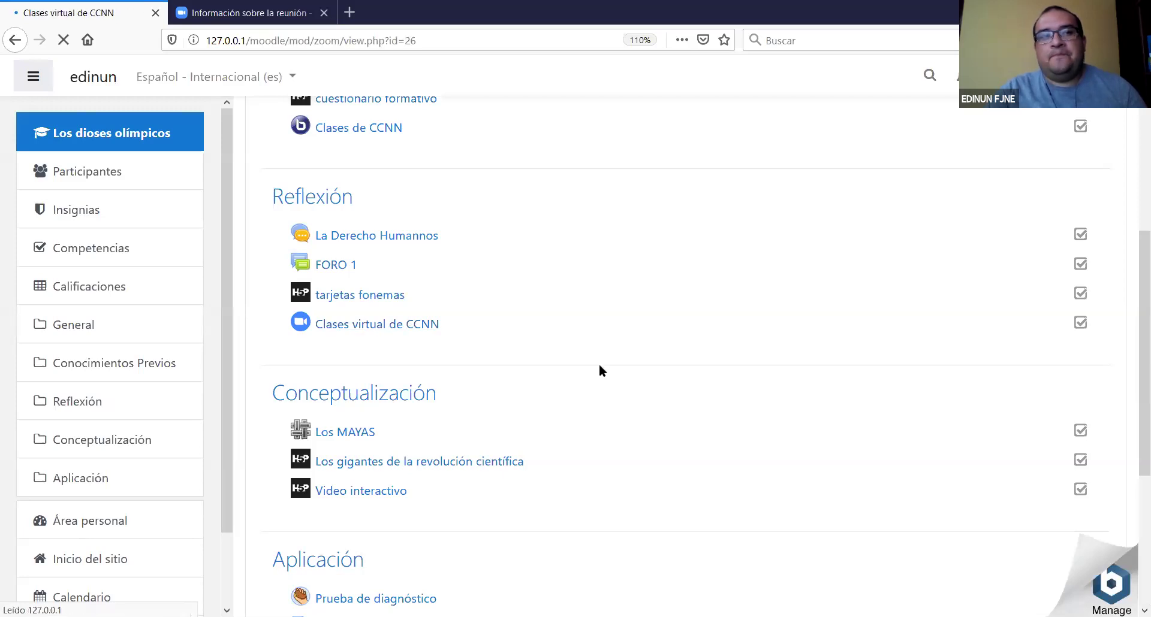
scroll(575, 346, "down", 3)
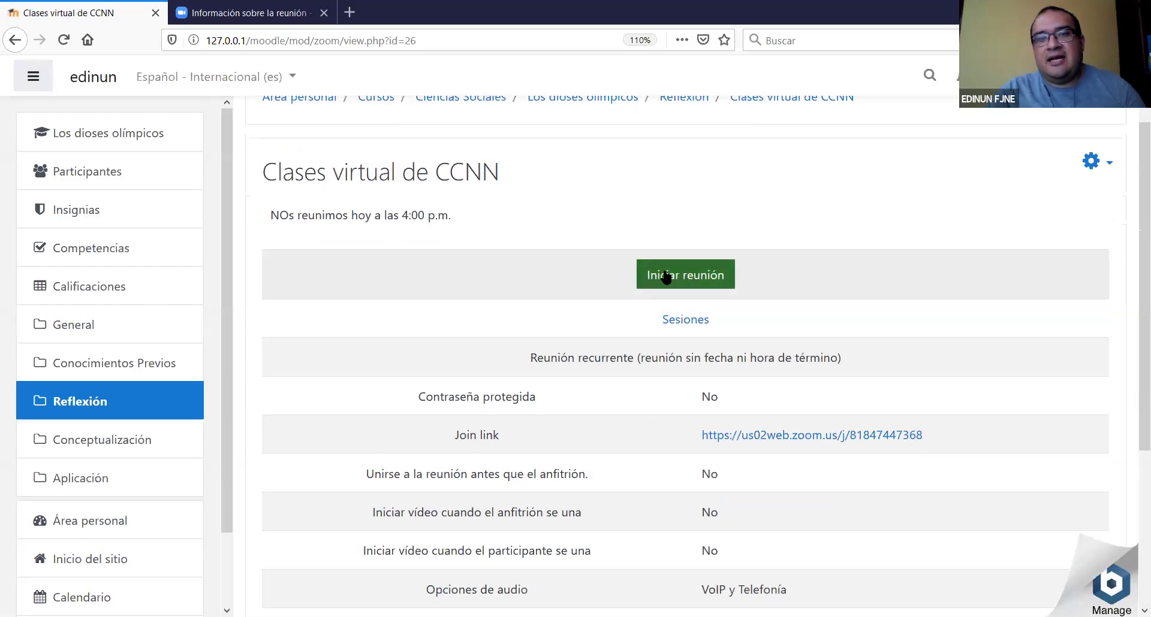
Start the meeting from the activity, decline launching Zoom Meetings and close the Zoom launch page.
left_click(701, 278)
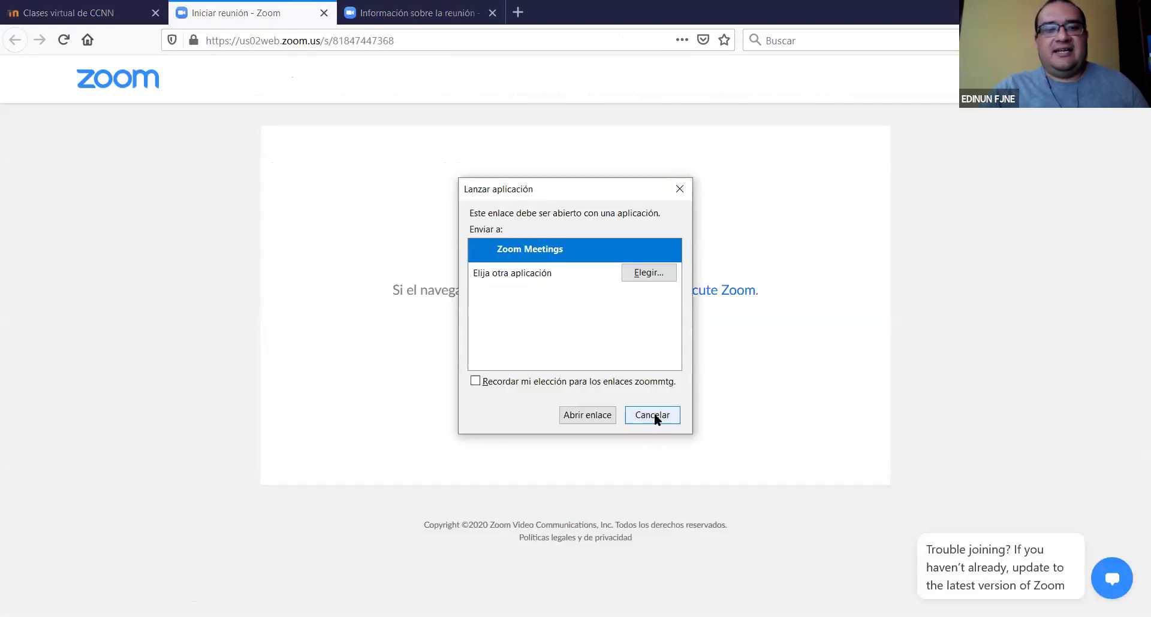
left_click(654, 416)
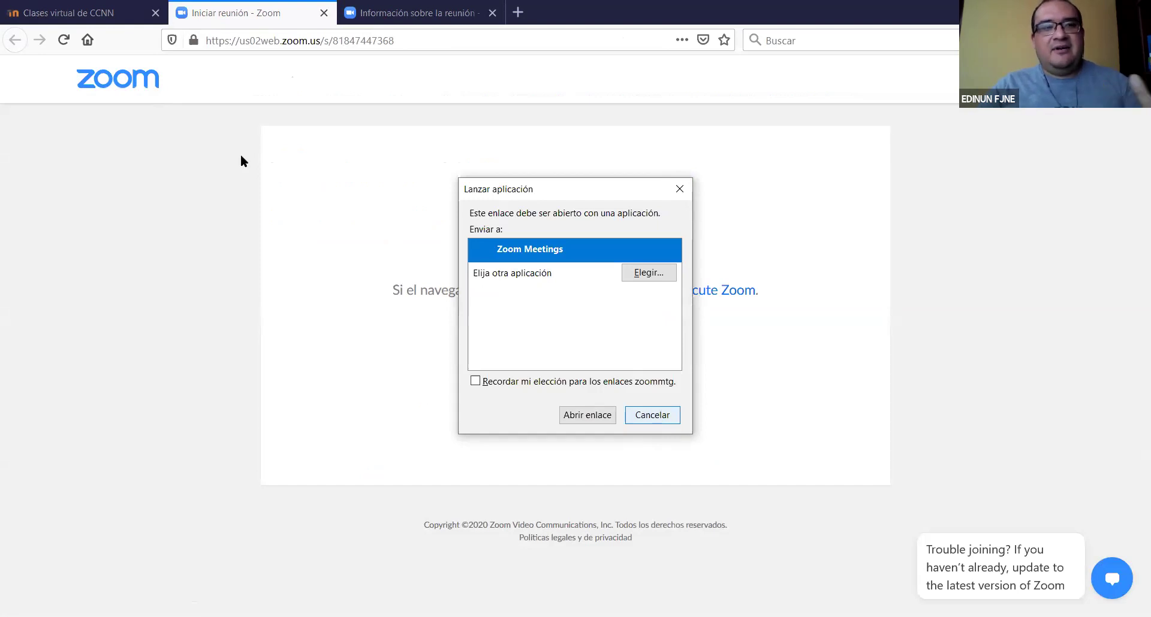
left_click(324, 13)
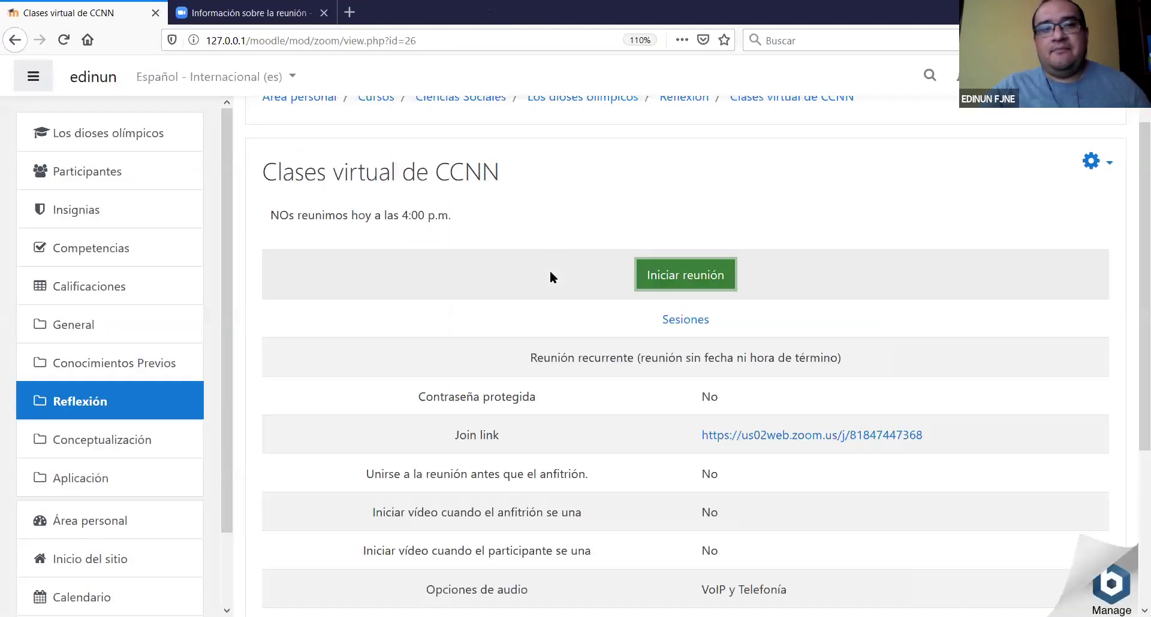
Log out of the admin account and log in with the saved credentials of the student account alumno1.
left_click(1018, 76)
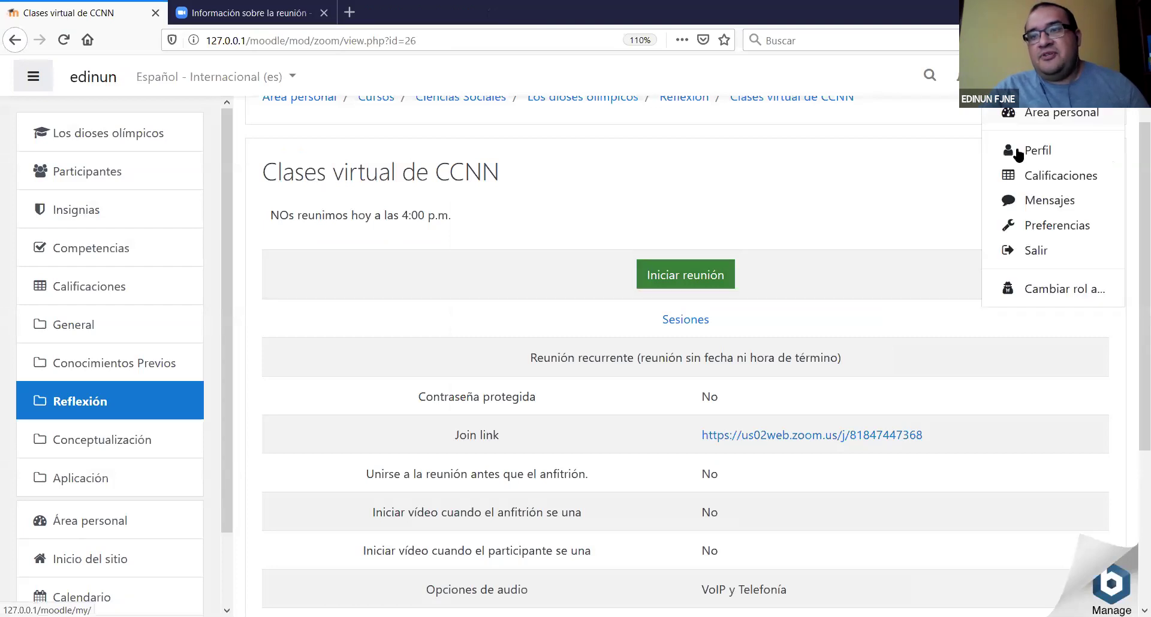
left_click(1017, 151)
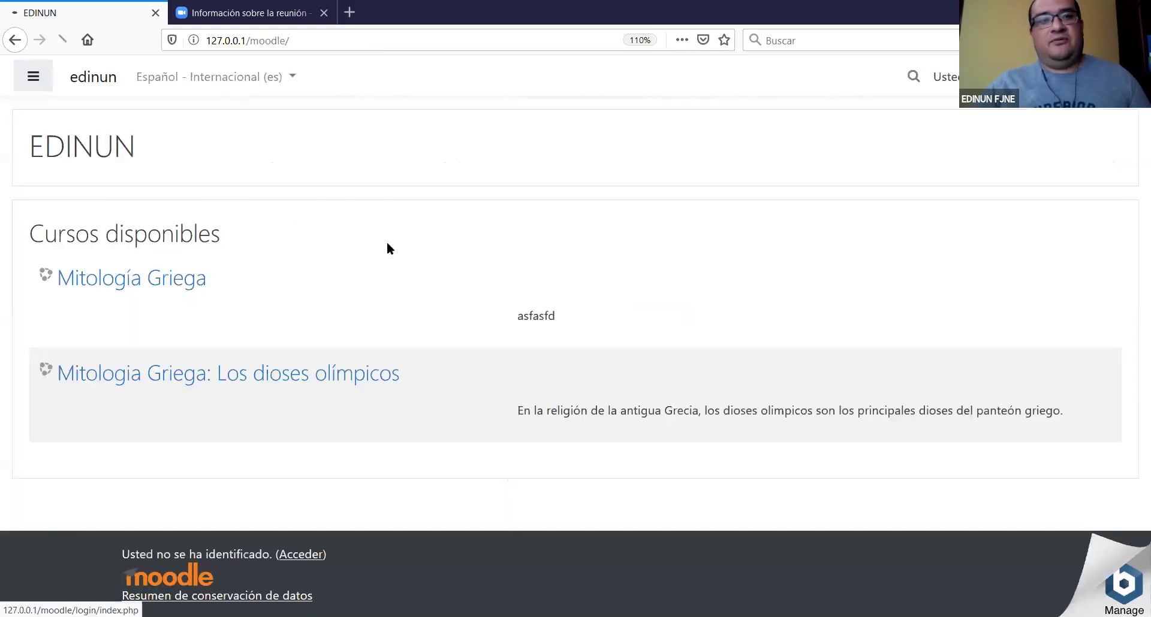
key("Tab")
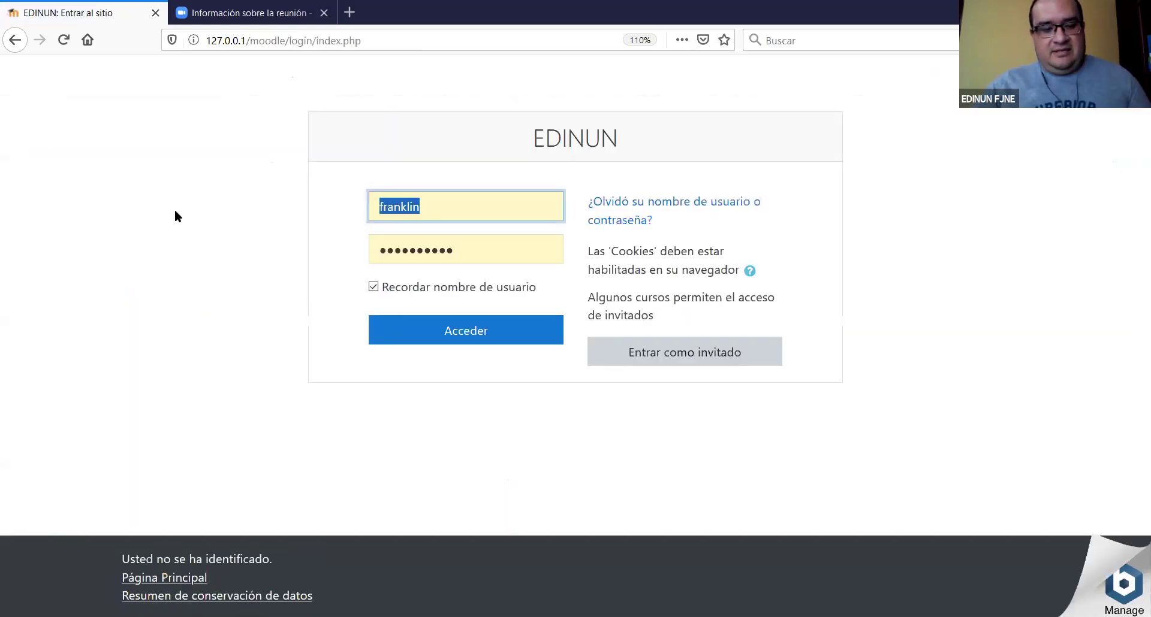
type("alum")
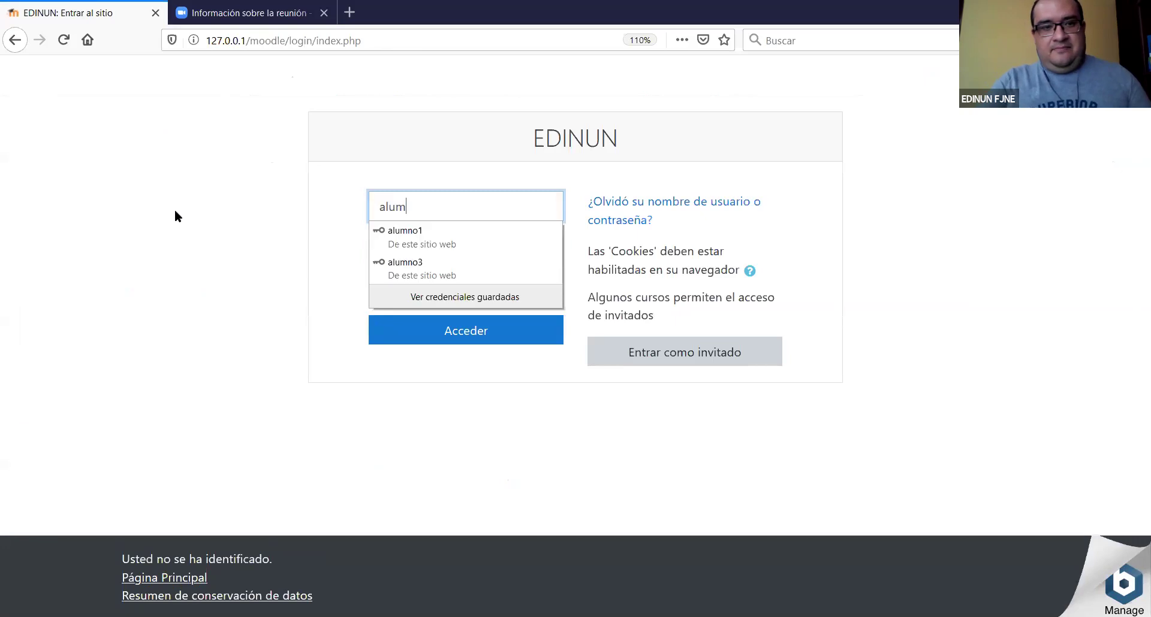
left_click(453, 233)
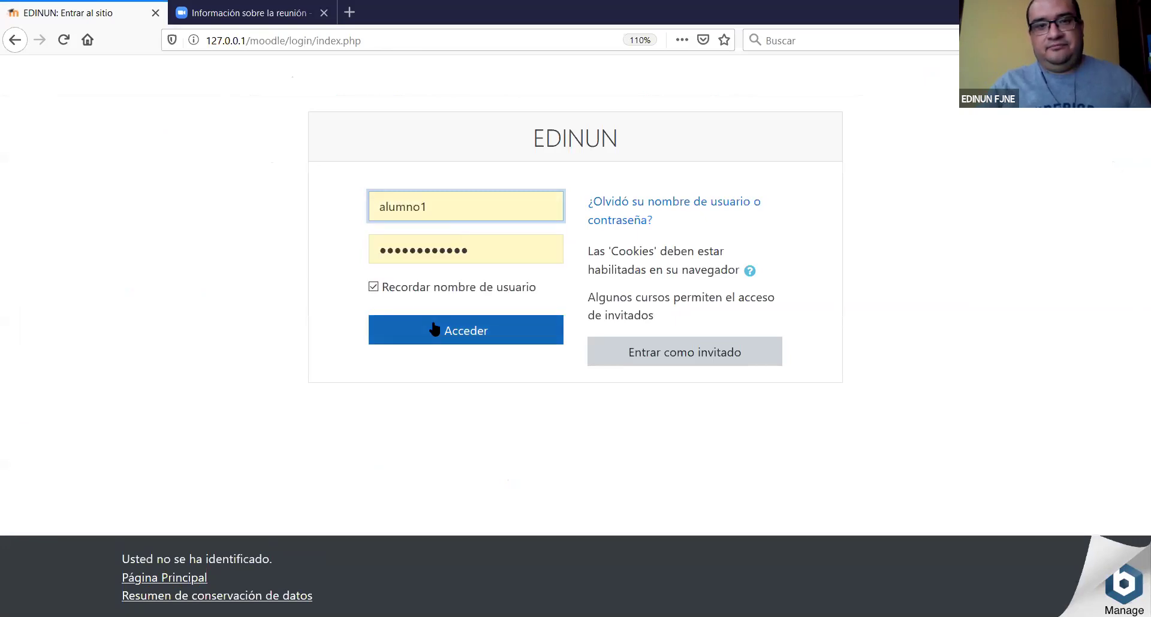
left_click(492, 342)
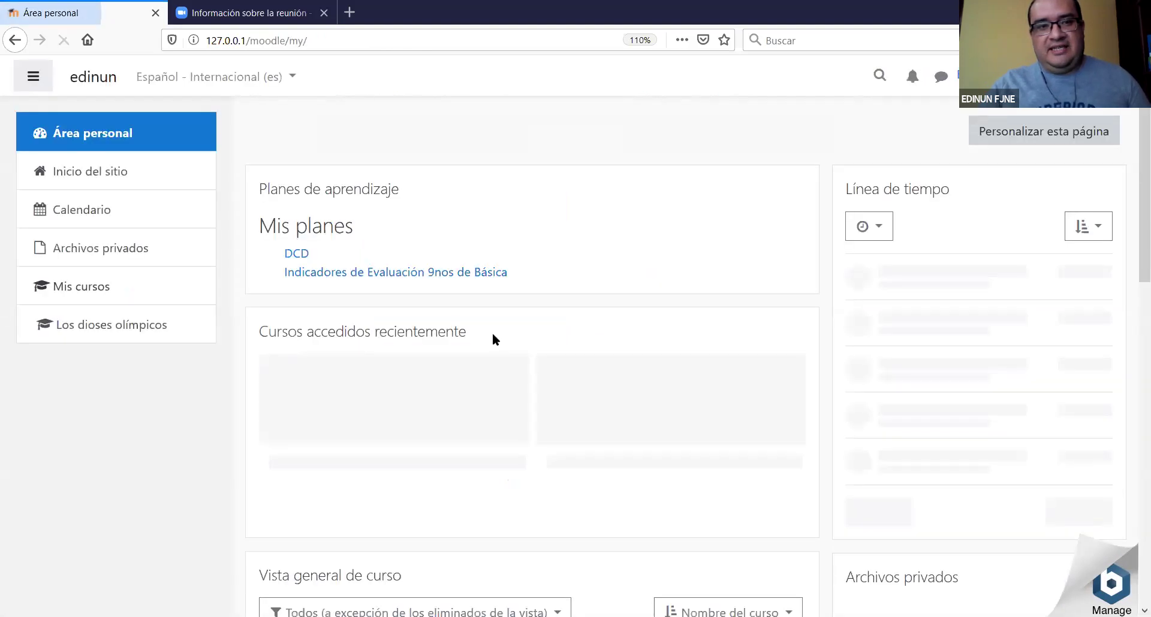
Open the course Mitologia Griega: Los dioses olímpicos and its Zoom activity "Clases virtual de CCNN" in the Reflexión section.
scroll(402, 263, "down", 3)
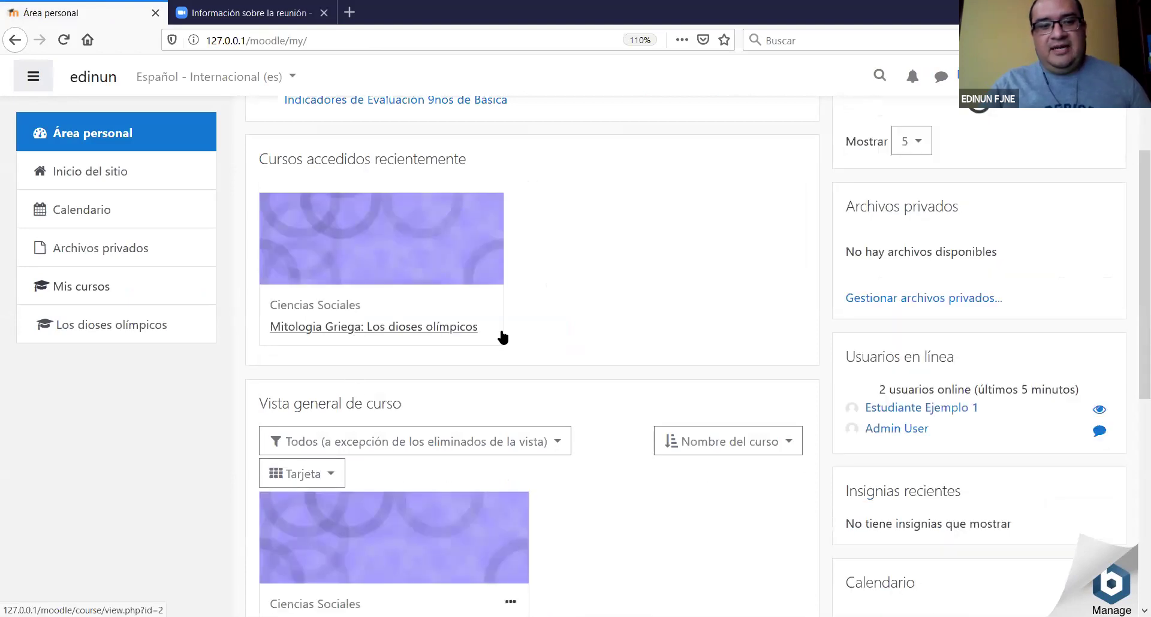
left_click(502, 337)
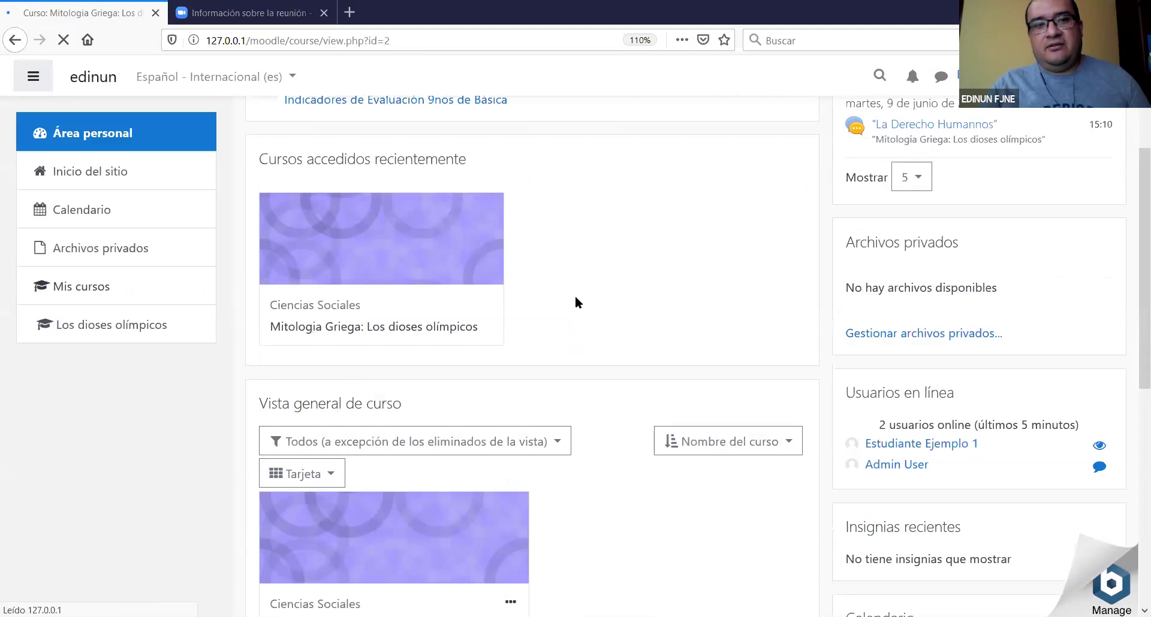
scroll(423, 404, "down", 4)
scroll(423, 404, "down", 2)
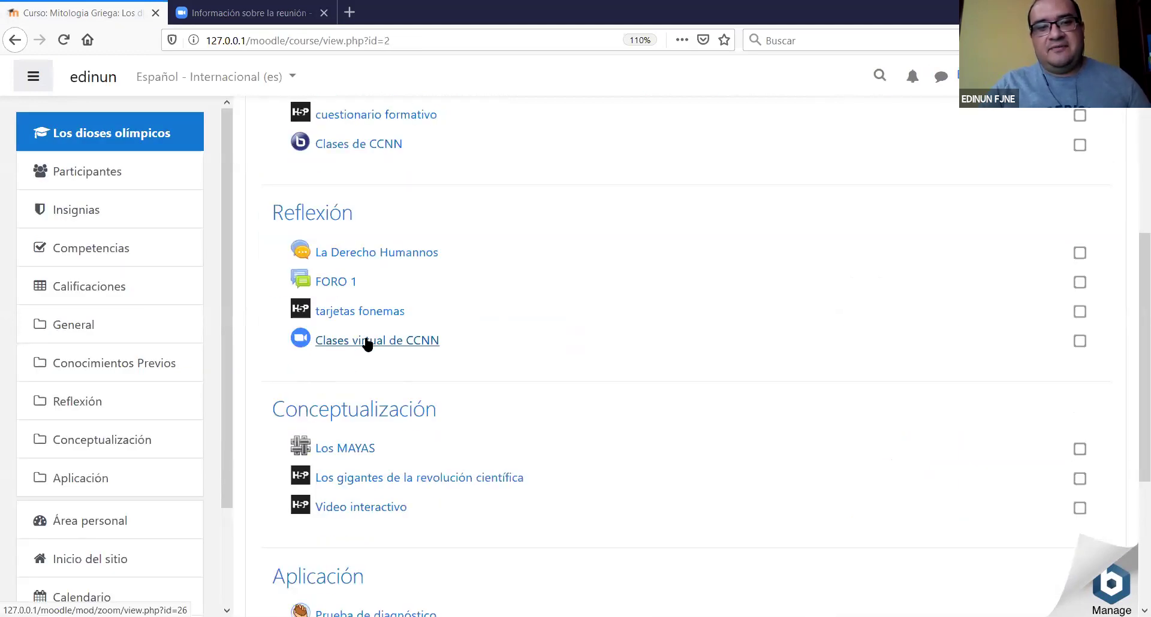
left_click(367, 343)
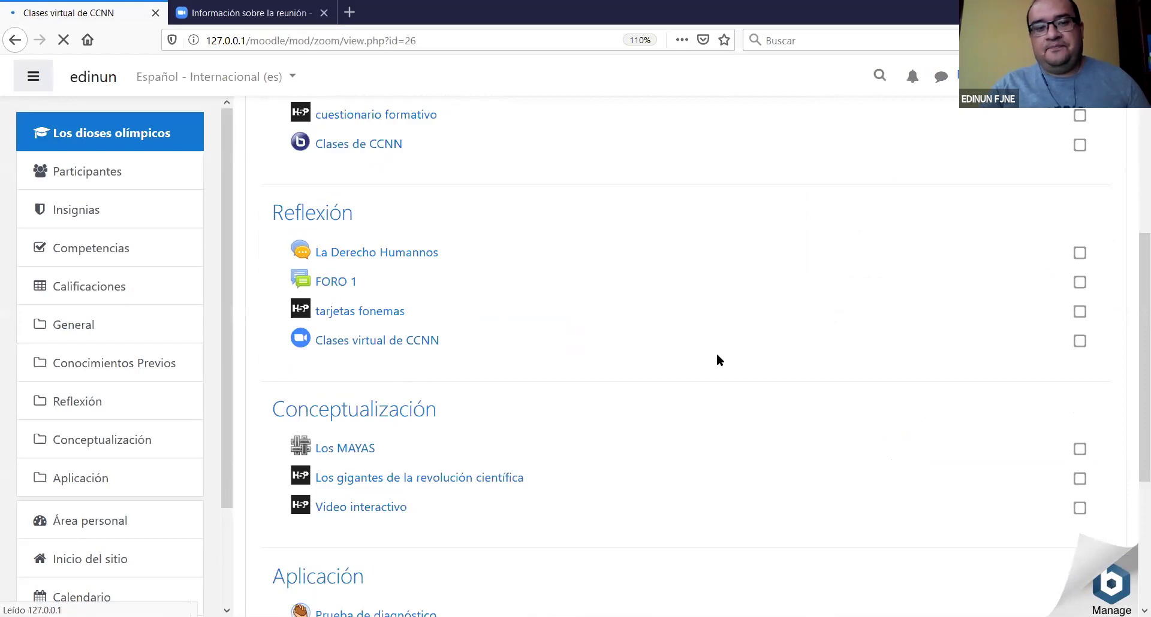
Examine the Zoom meeting details from the student's view, including the description, the join option and the password and host settings.
scroll(675, 341, "down", 3)
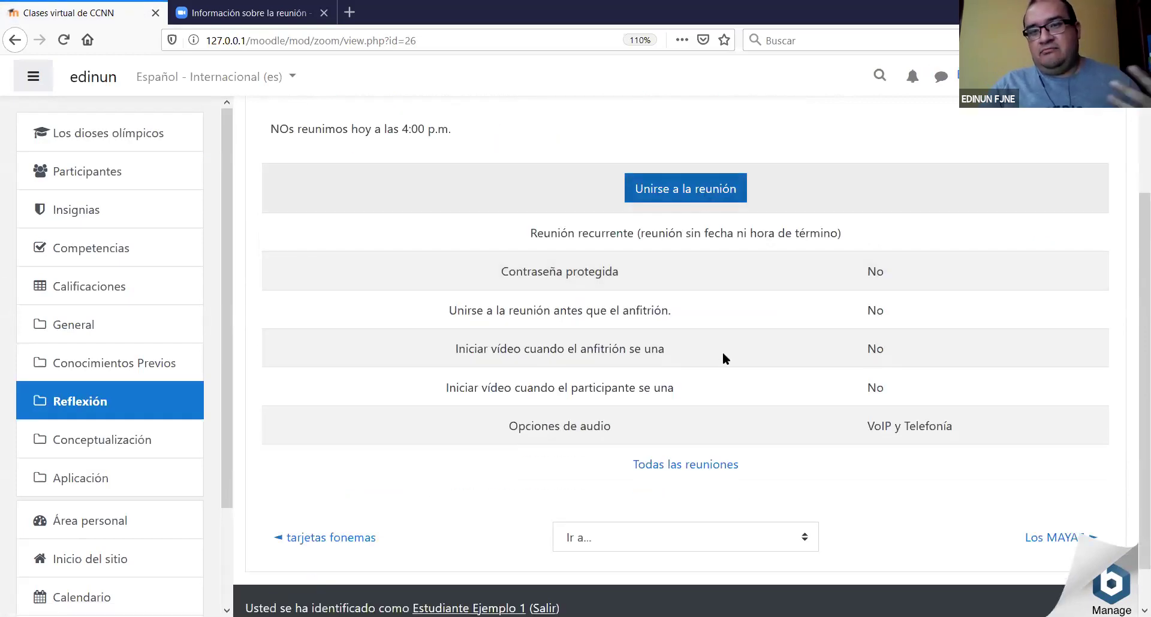
scroll(899, 232, "down", 2)
left_click_drag(887, 223, 584, 223)
left_click(896, 268)
left_click_drag(672, 247, 570, 233)
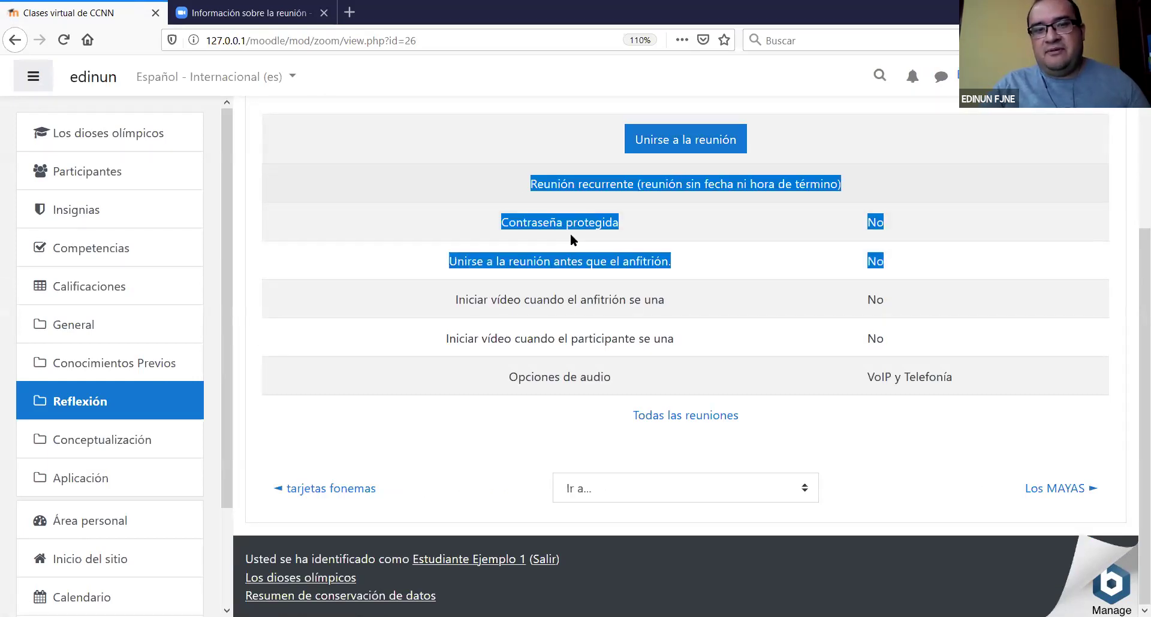
left_click(771, 323)
scroll(775, 329, "up", 5)
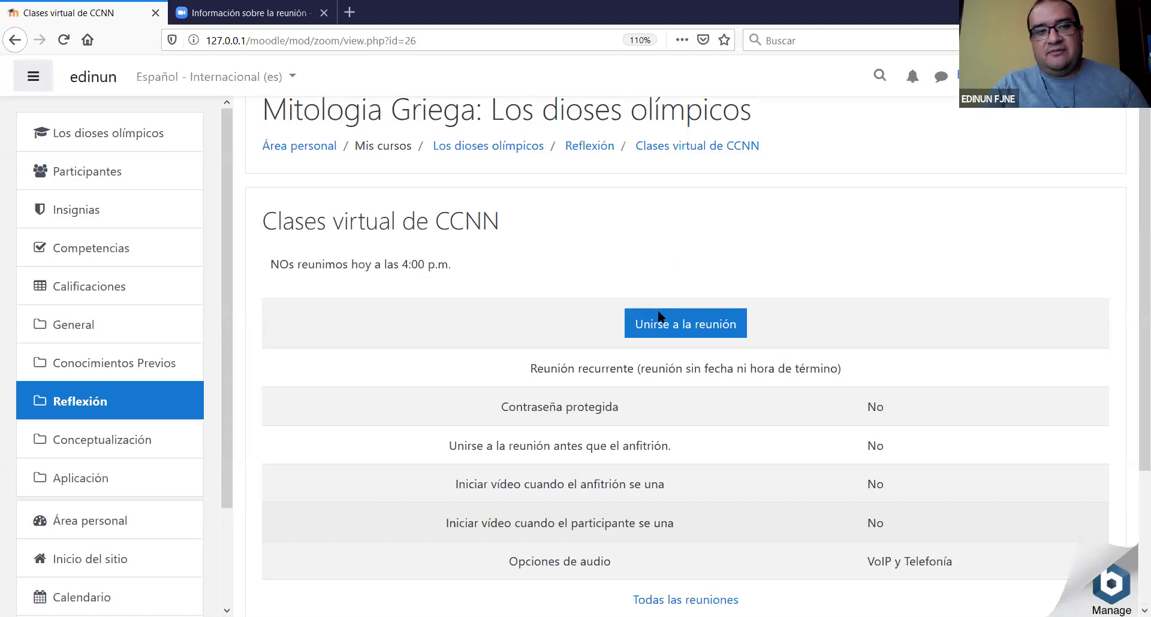
scroll(289, 309, "up", 1)
left_click_drag(270, 303, 484, 305)
left_click(468, 300)
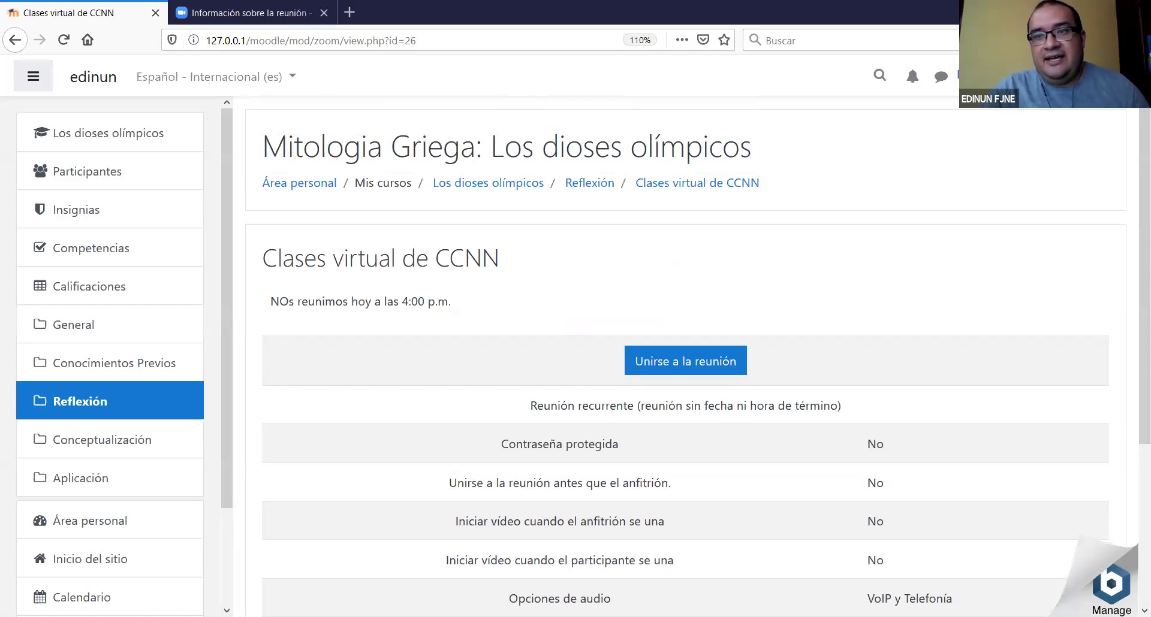
Log out of the student account and log back in with the saved administrator credentials.
left_click(685, 361)
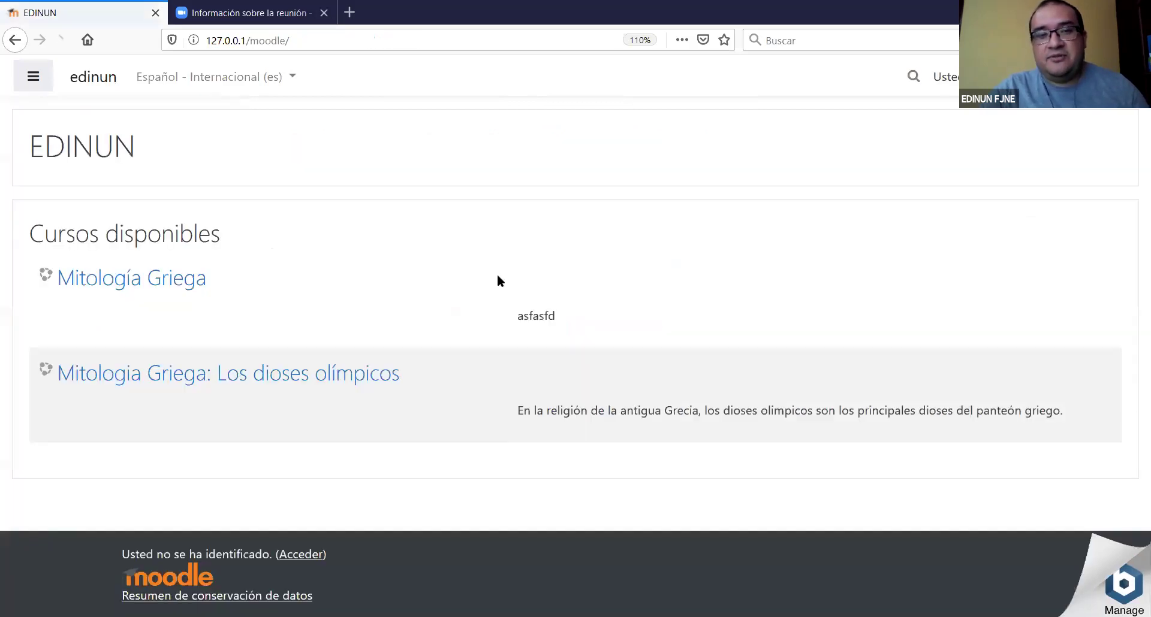
left_click(982, 76)
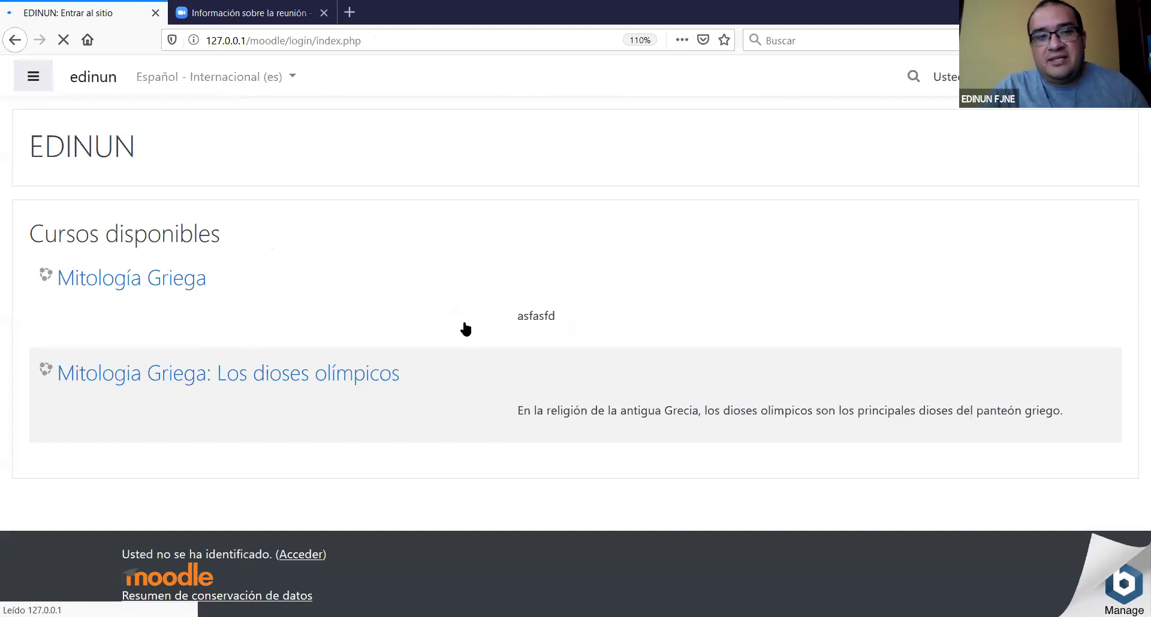
double_click(461, 221)
type("f")
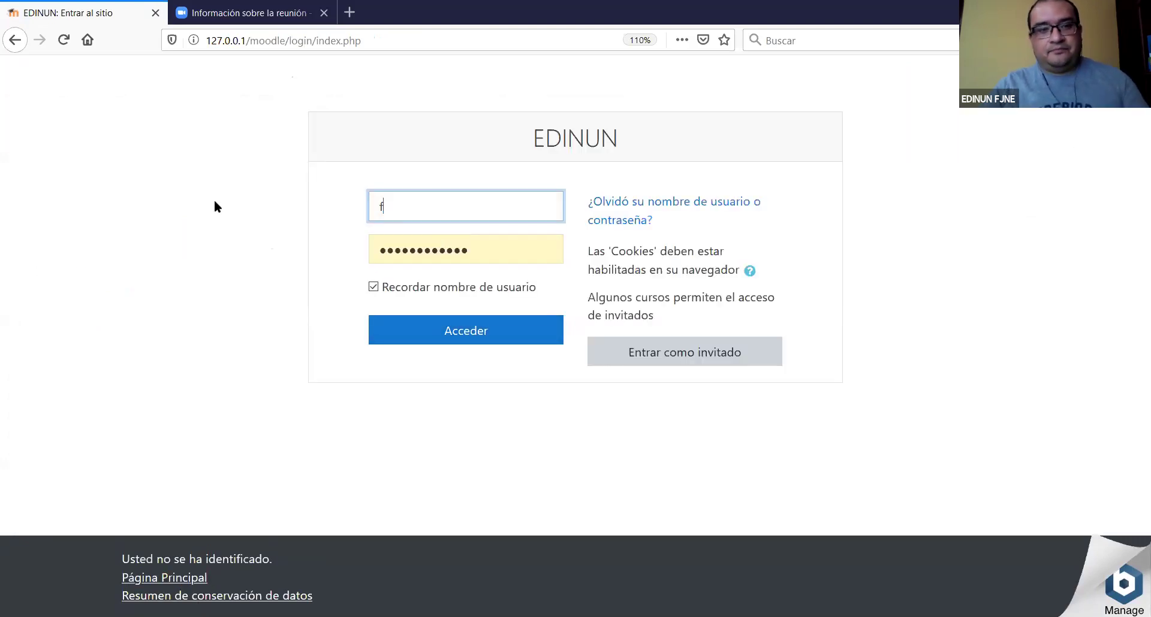
left_click(396, 240)
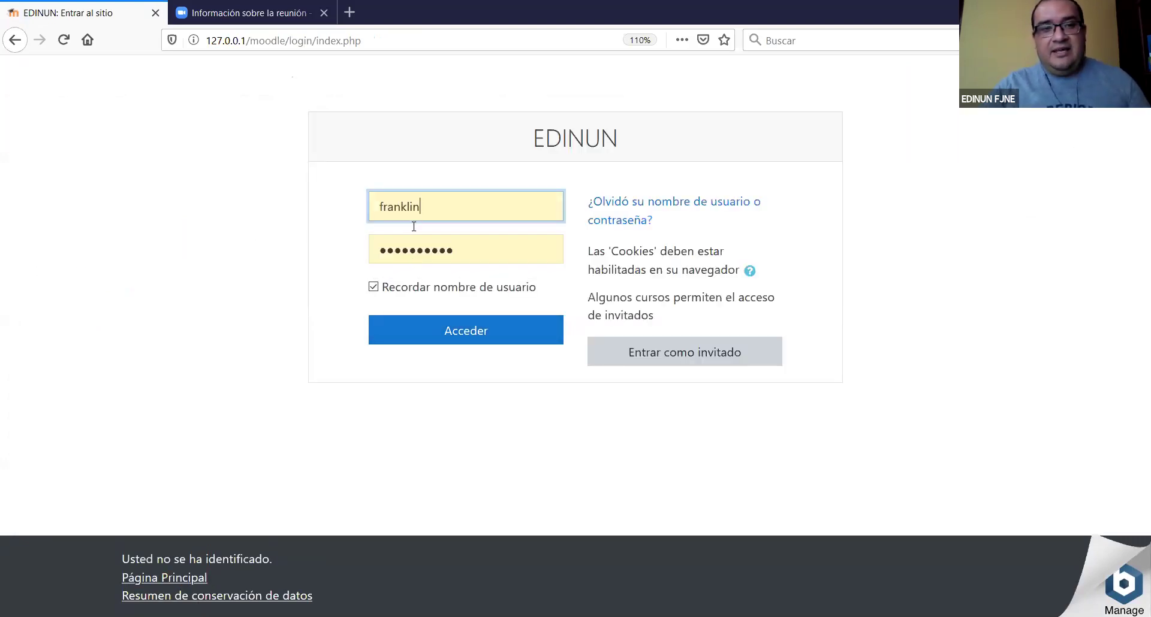
left_click(424, 317)
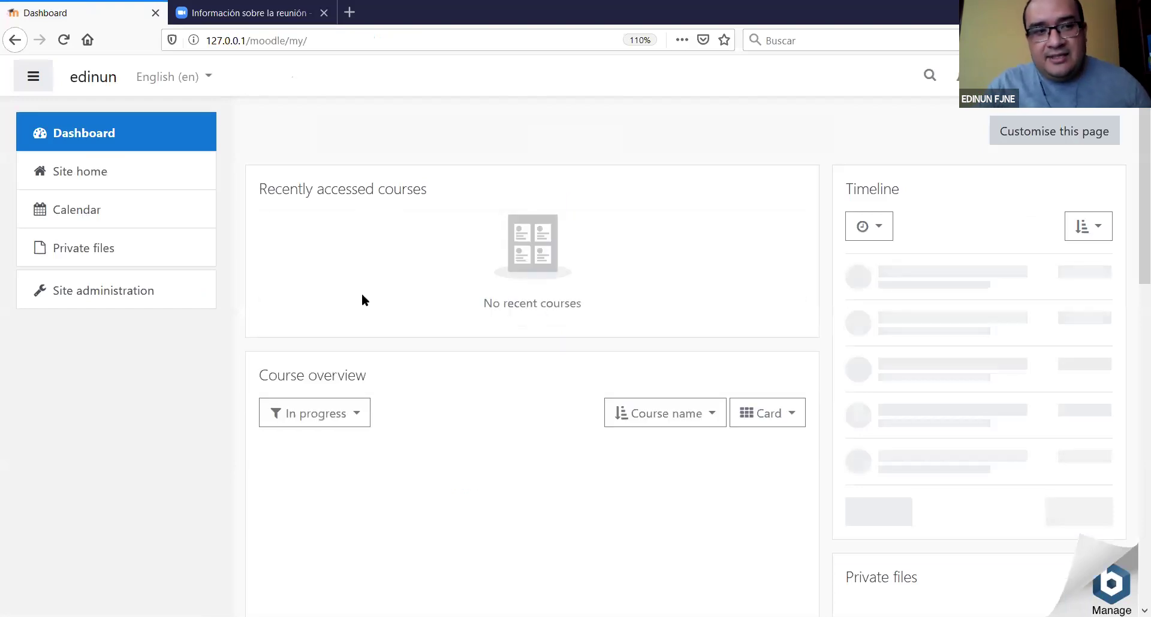
Switch the site language to Español - Internacional (es).
left_click(188, 81)
left_click(186, 153)
left_click(198, 87)
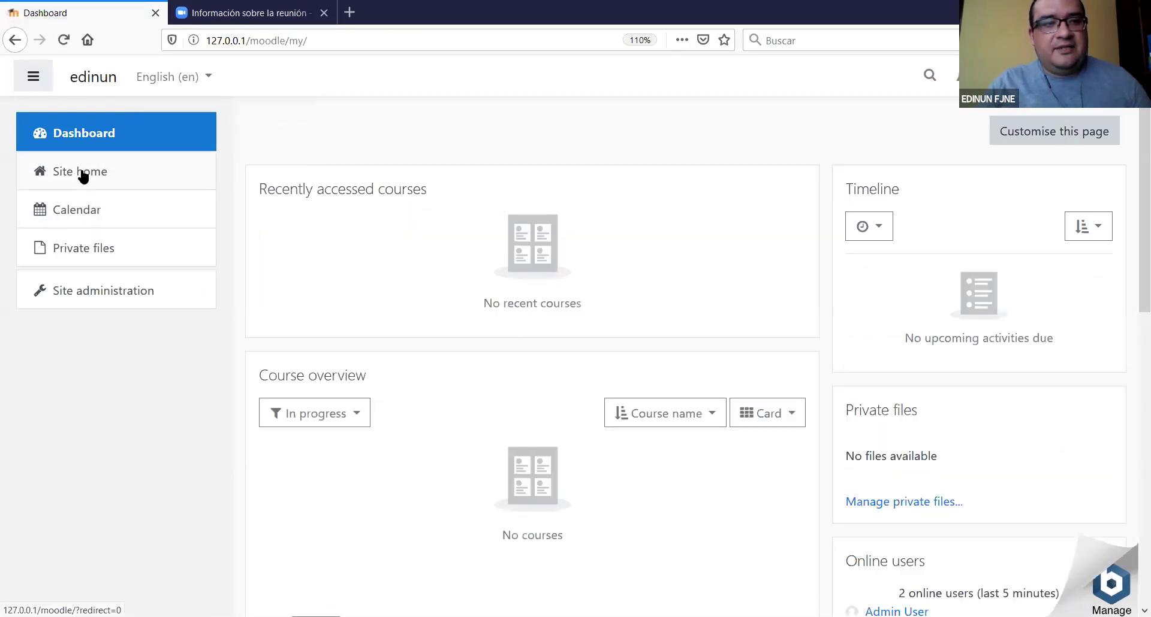
left_click(180, 77)
left_click(205, 136)
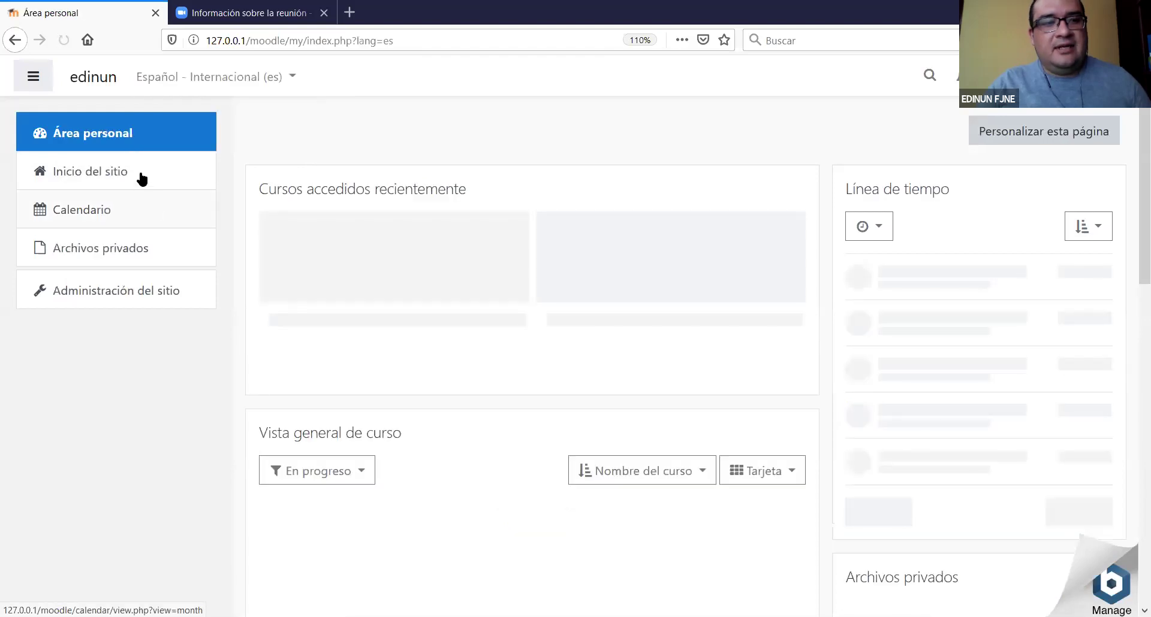
Open the course Mitologia Griega: Los dioses olímpicos from the site home and close the leftover Zoom meeting information page.
left_click(141, 177)
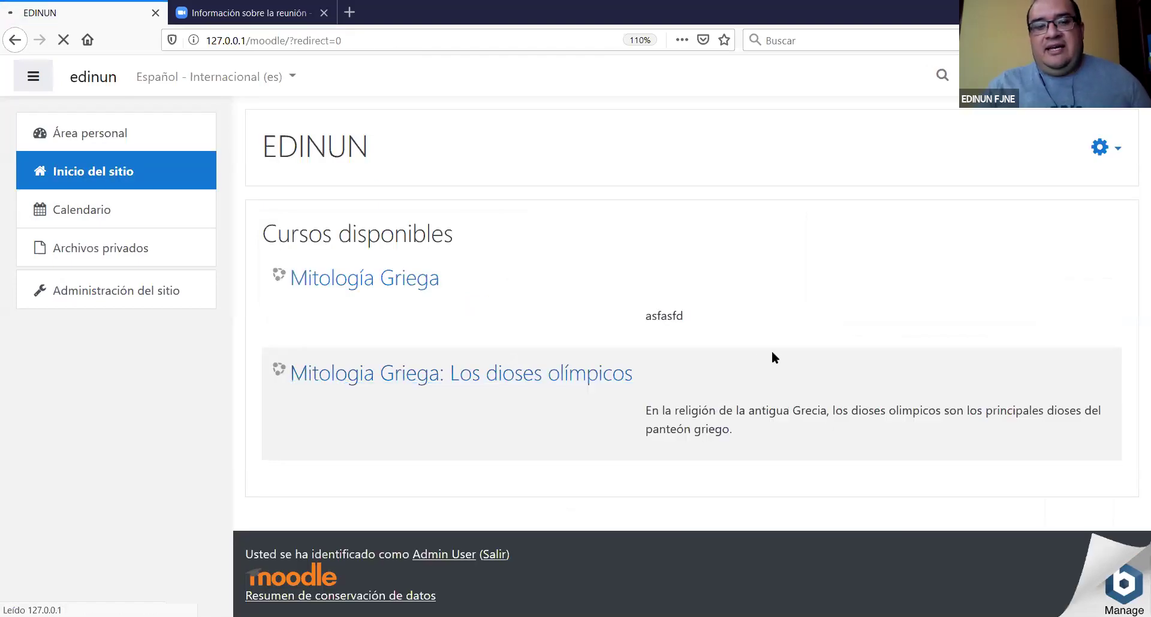
scroll(603, 333, "down", 6)
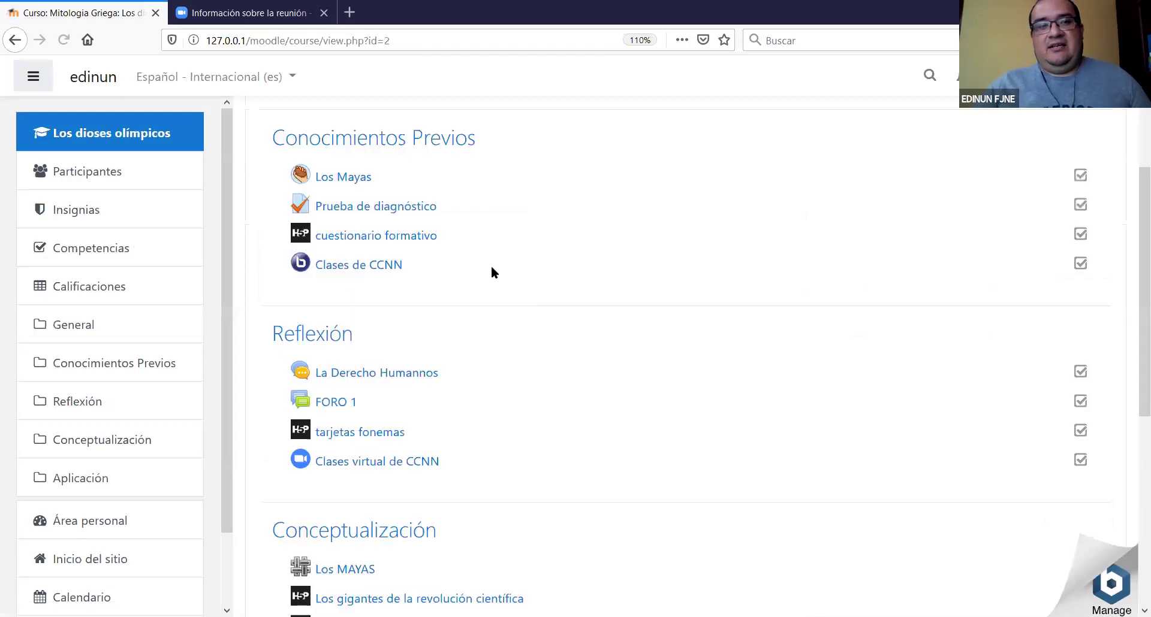
scroll(490, 269, "up", 2)
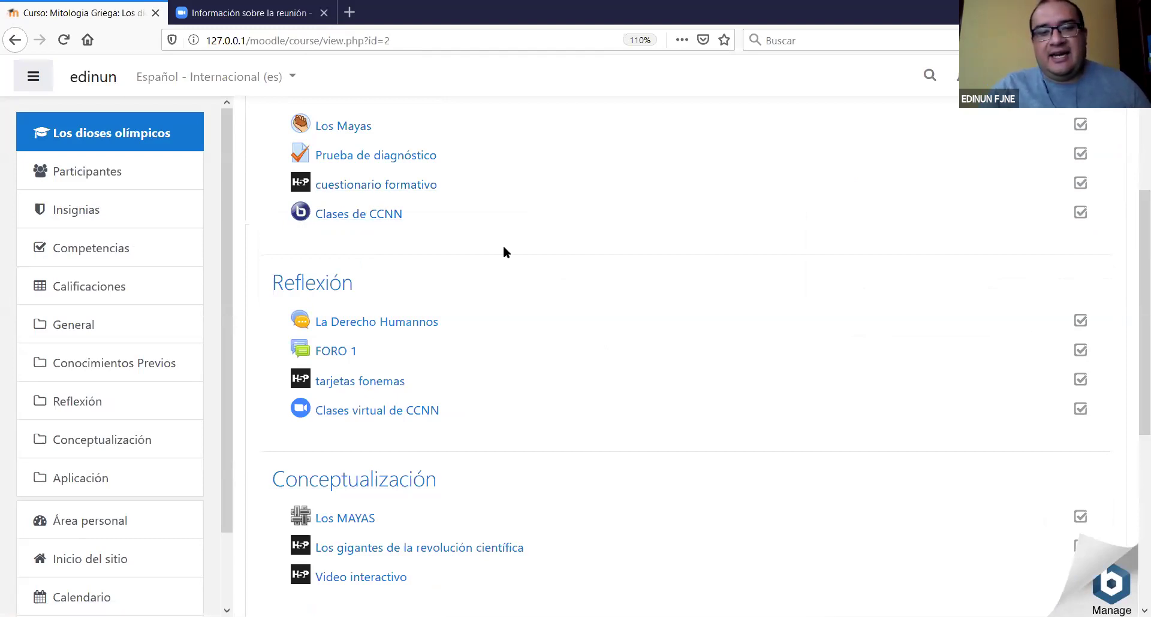
scroll(590, 386, "down", 2)
scroll(457, 375, "up", 2)
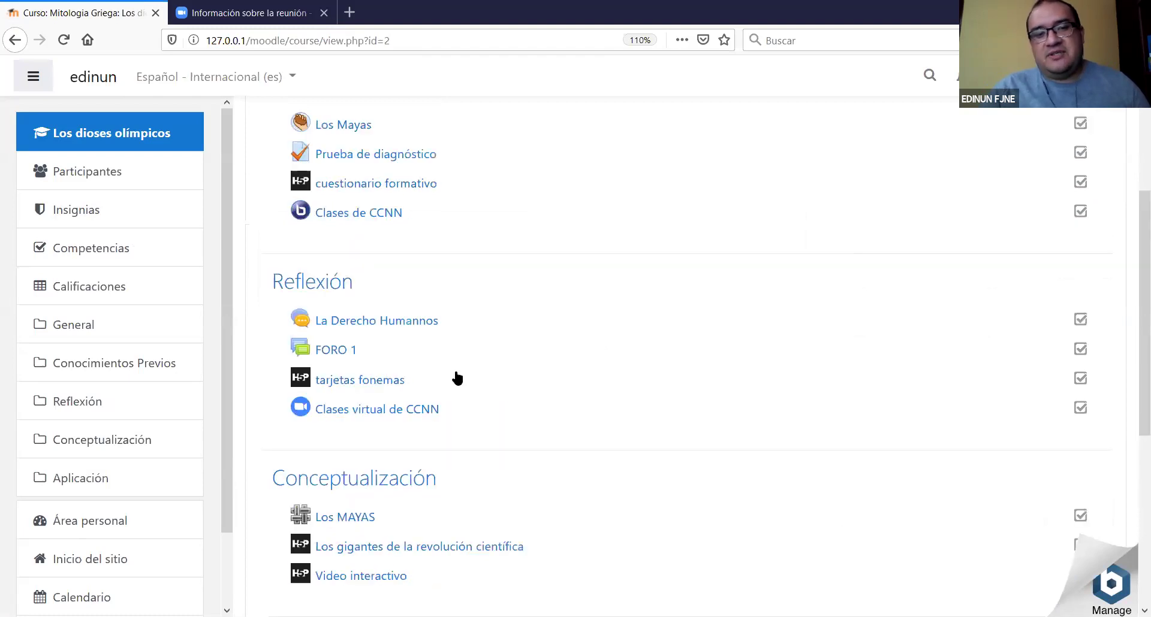
scroll(581, 415, "down", 2)
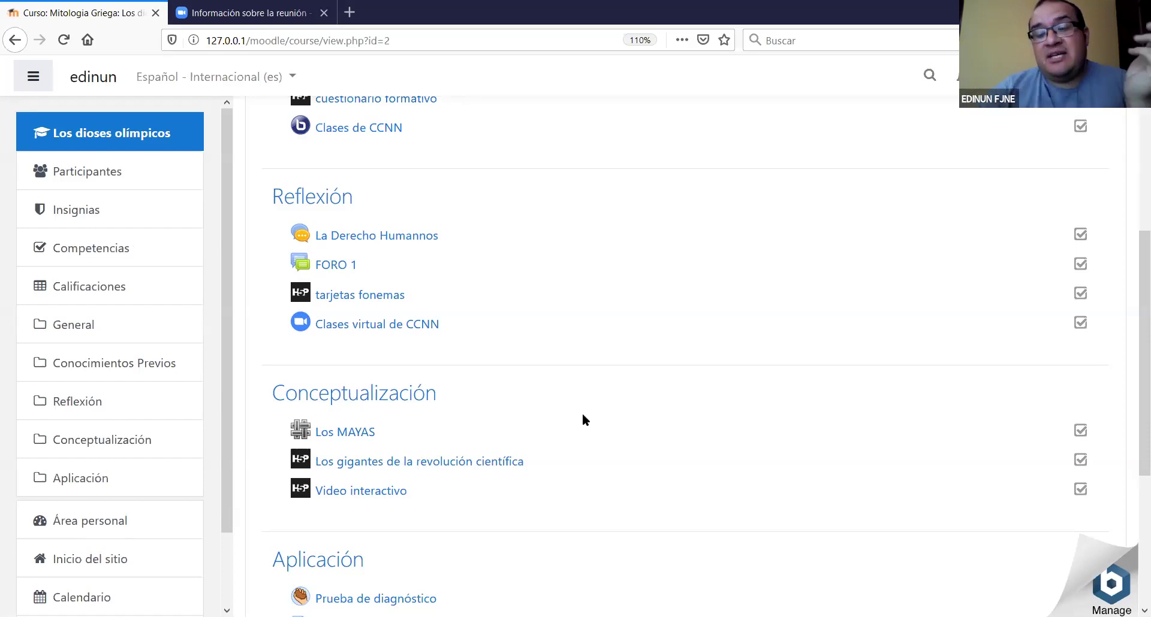
left_click(324, 13)
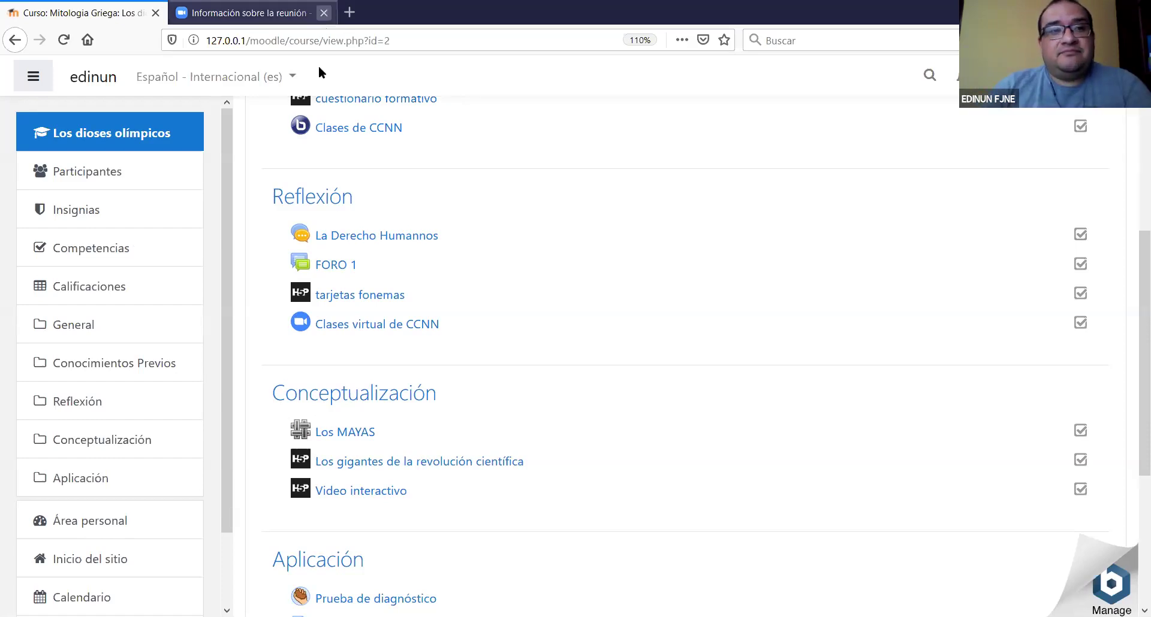
scroll(640, 274, "down", 1)
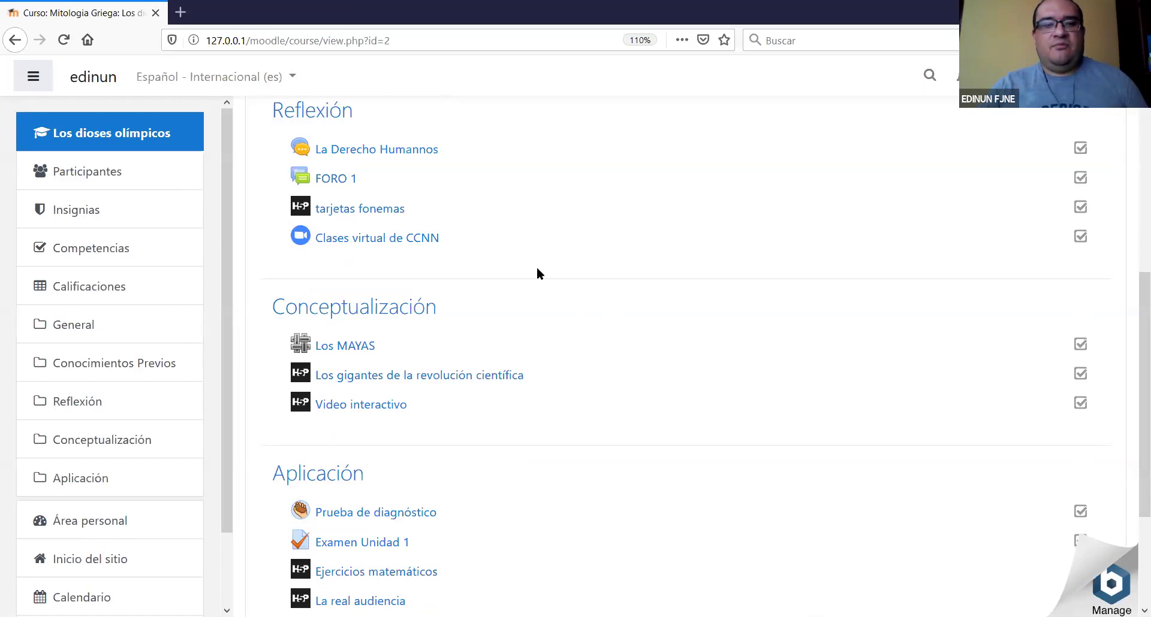
scroll(539, 269, "up", 1)
scroll(540, 269, "down", 3)
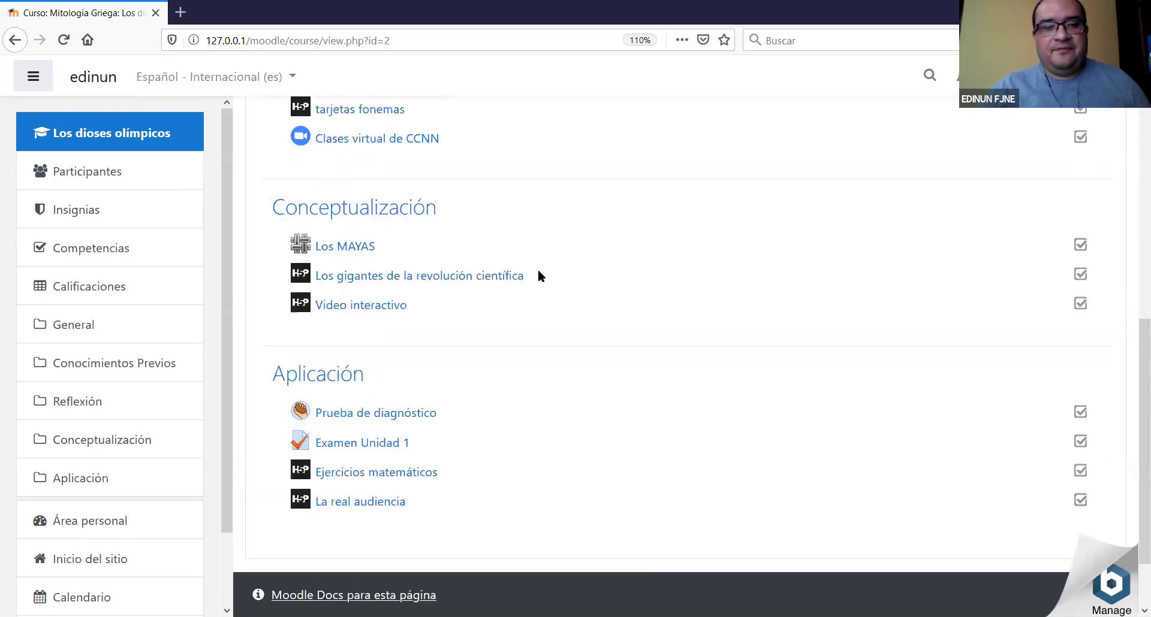
scroll(539, 276, "up", 2)
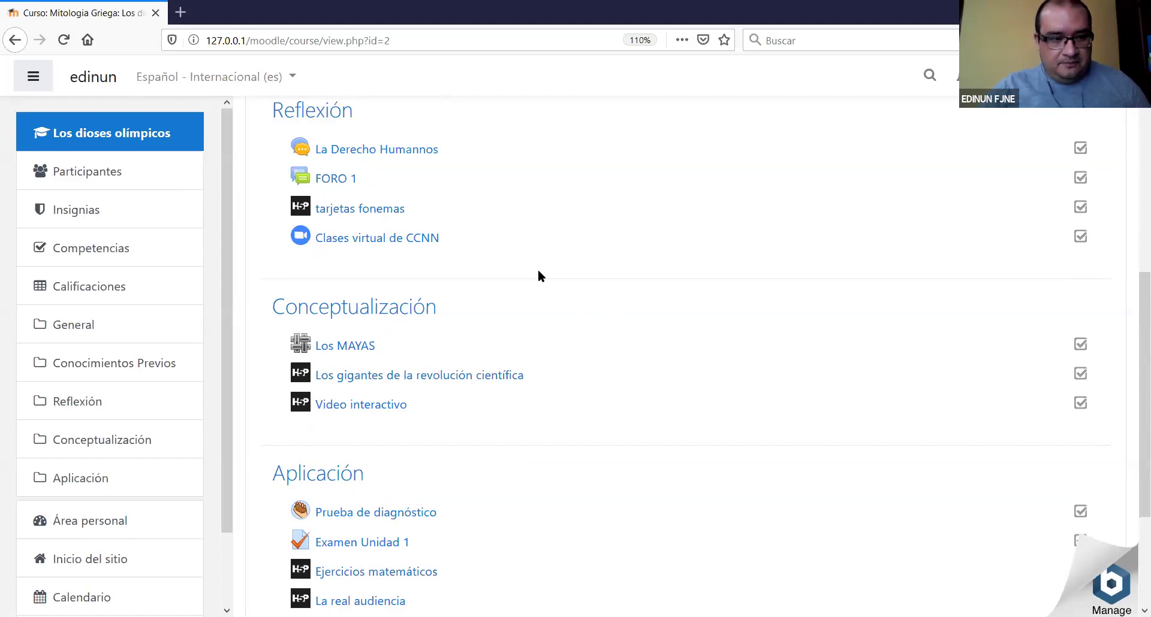
scroll(537, 276, "up", 3)
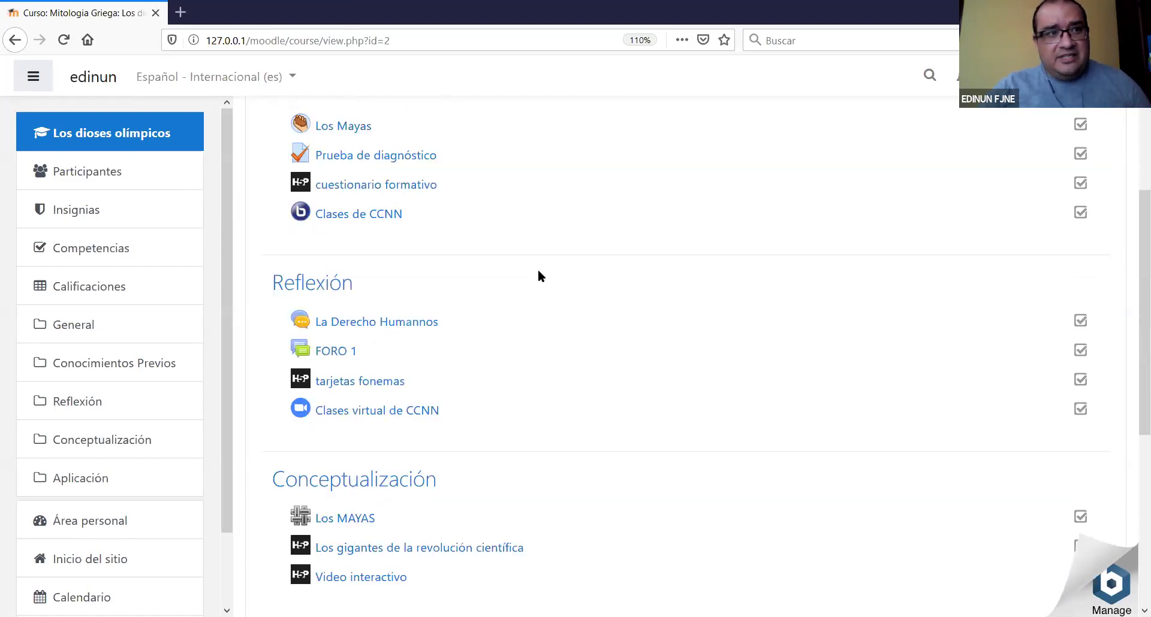
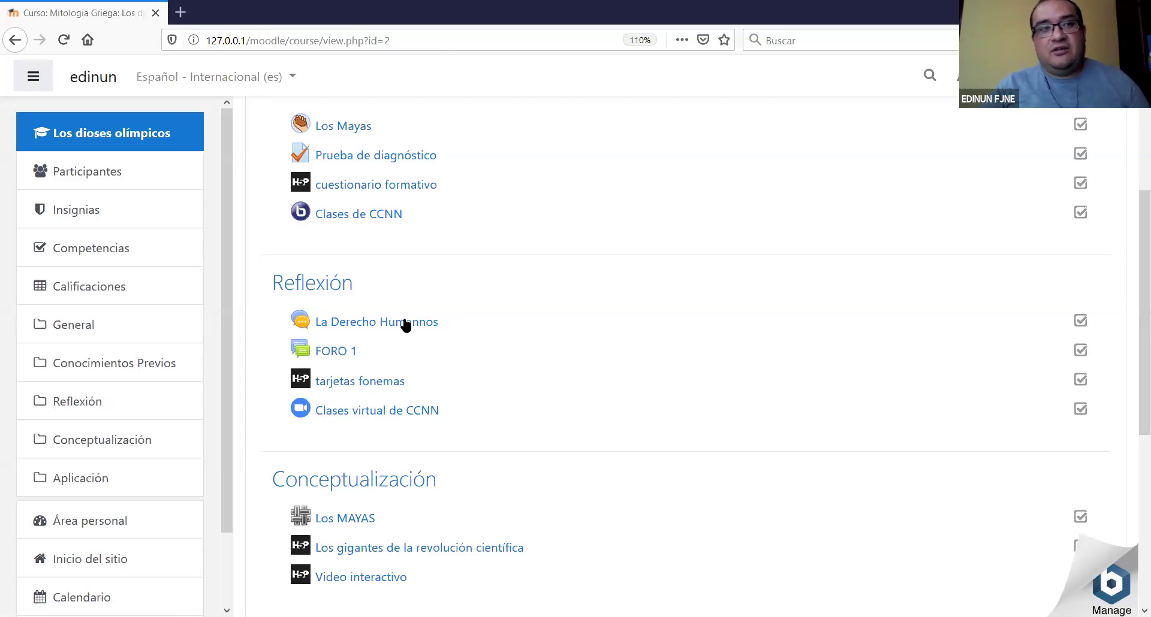
Open the Zoom activity "Clases virtual de CCNN" as administrator and review its meeting details.
scroll(408, 372, "up", 1)
scroll(404, 415, "down", 3)
left_click(374, 240)
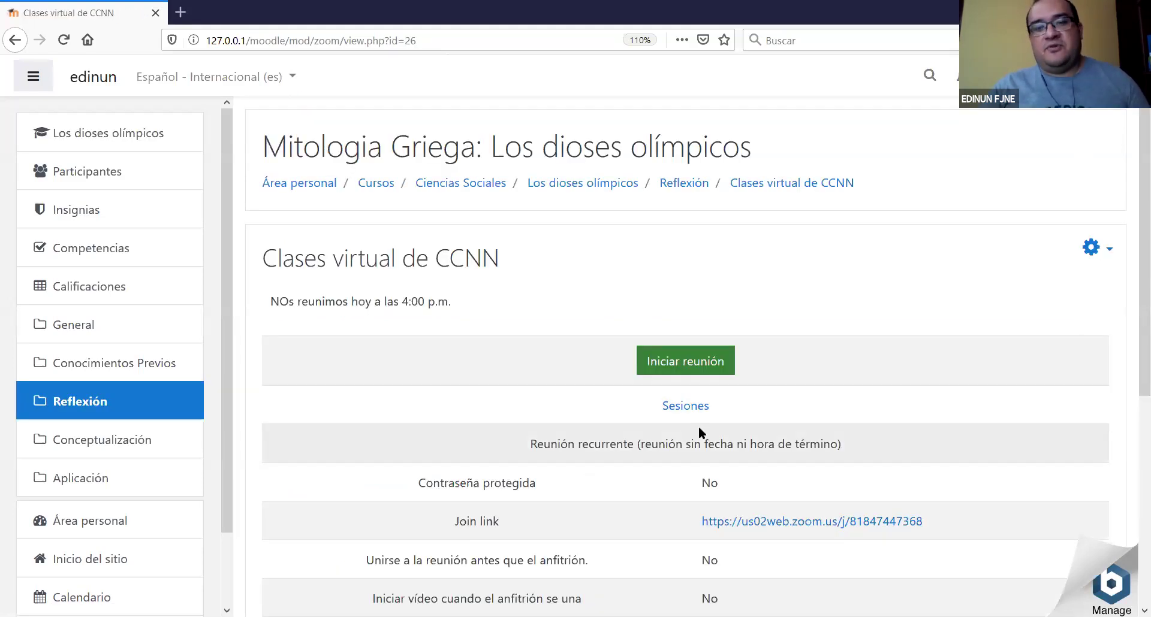
scroll(700, 428, "down", 5)
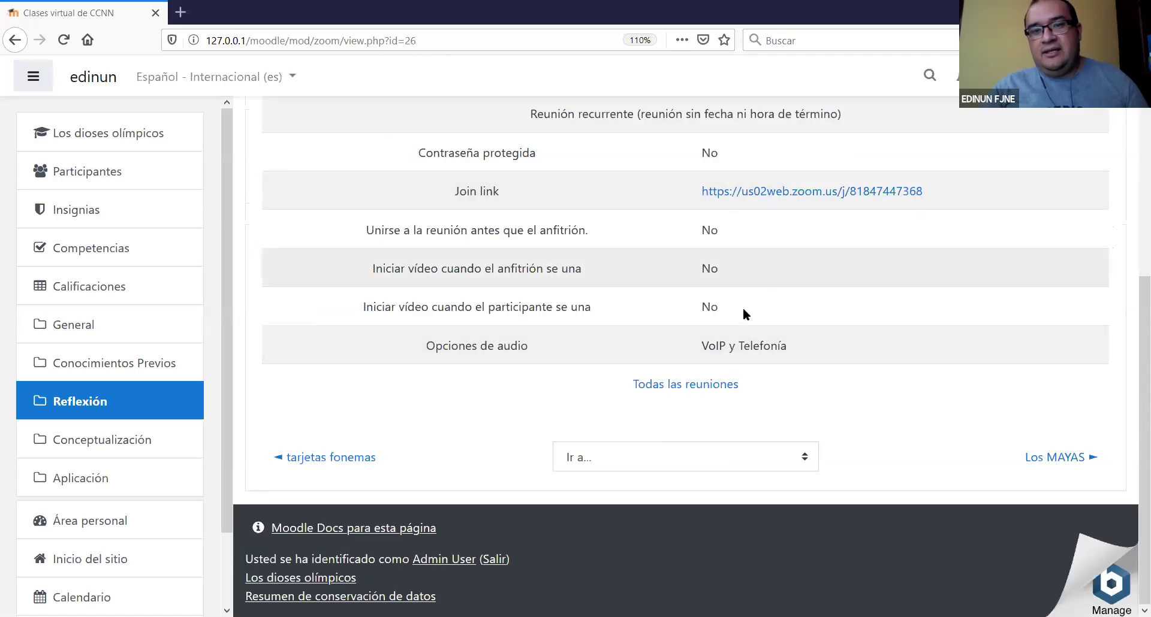
scroll(646, 322, "up", 4)
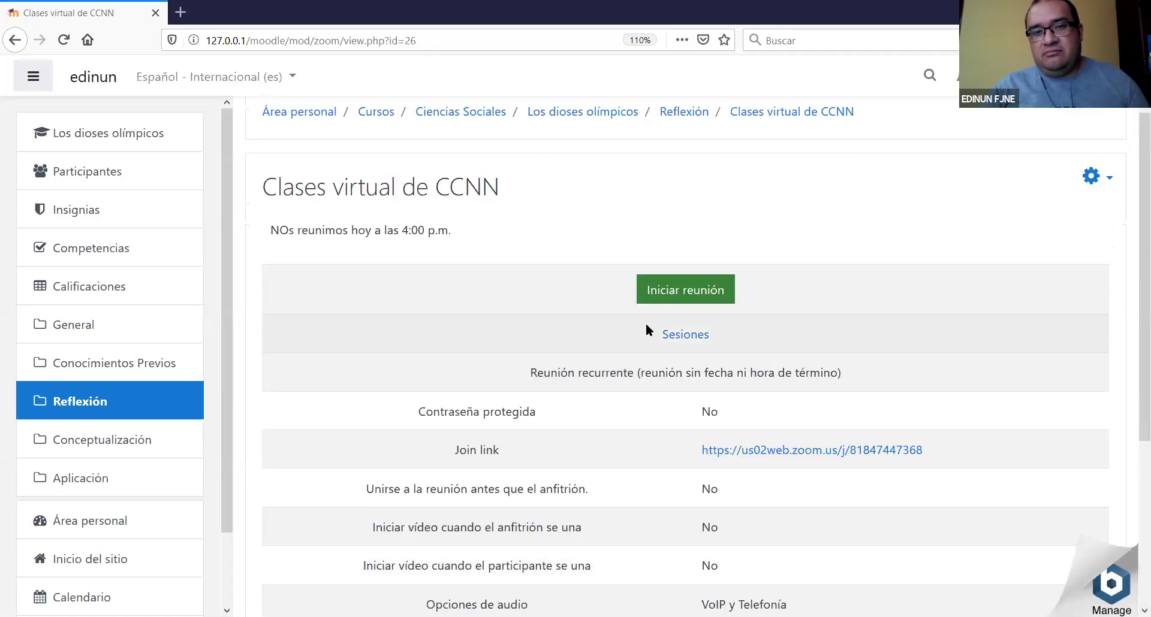
Open the settings of the Zoom activity "Clases virtual de CCNN", review the hour options of its Cuando field and return to the course.
scroll(645, 322, "up", 1)
left_click(1102, 251)
left_click(570, 306)
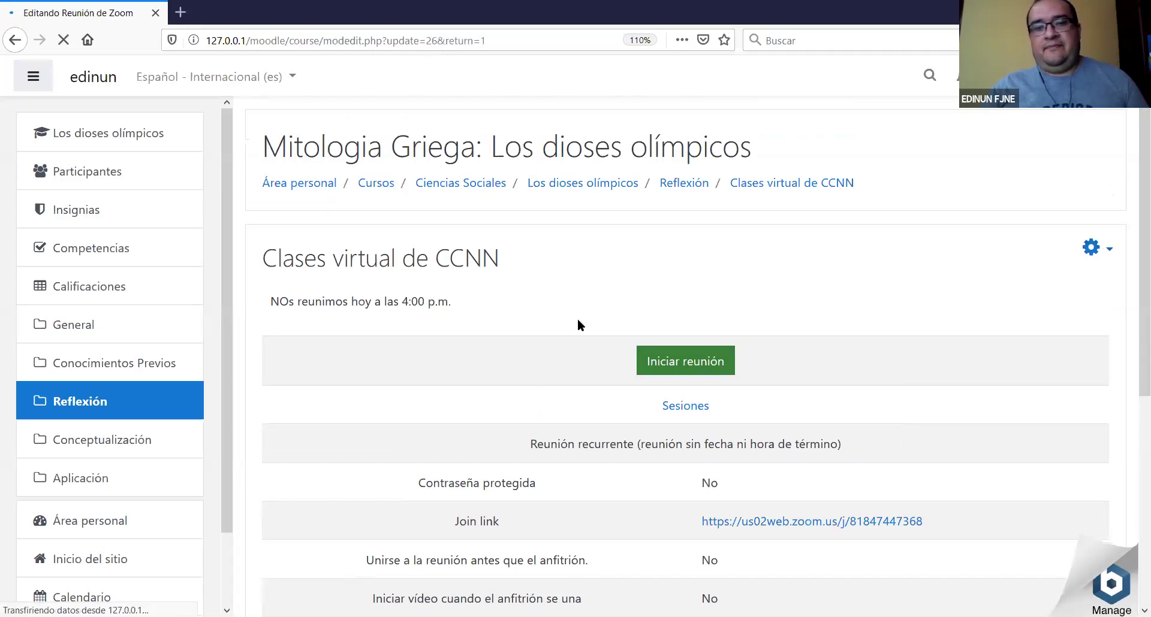
scroll(575, 319, "down", 4)
scroll(574, 321, "down", 4)
left_click(778, 131)
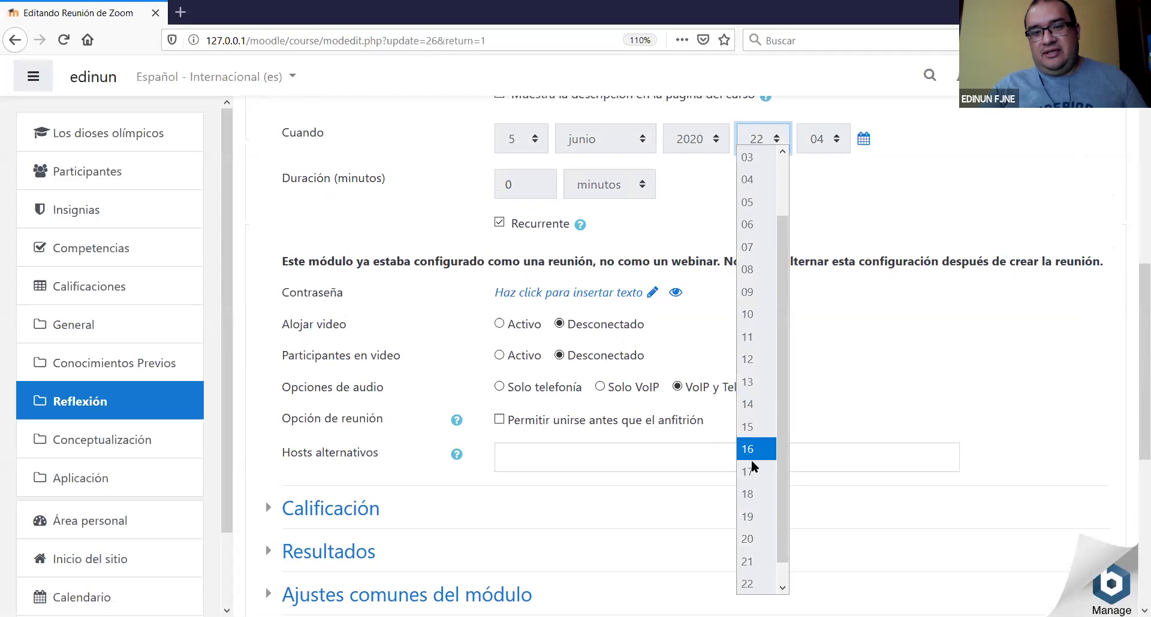
key("Down")
key("Down")
key("Down")
key("Down")
key("Down")
key("Down")
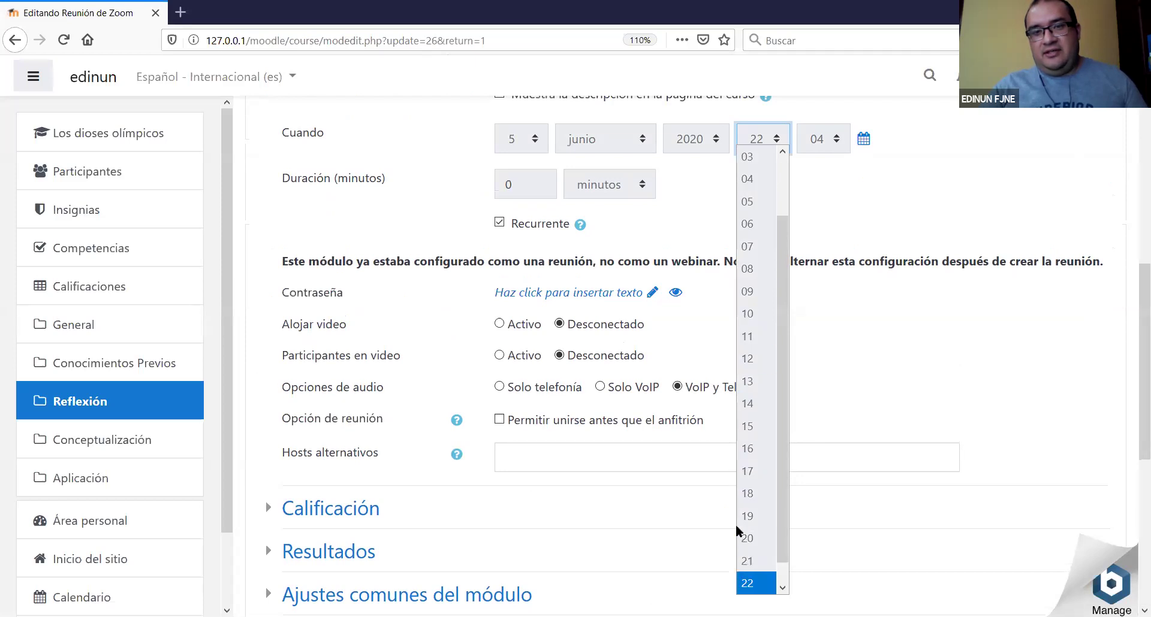
scroll(598, 429, "down", 5)
left_click(599, 428)
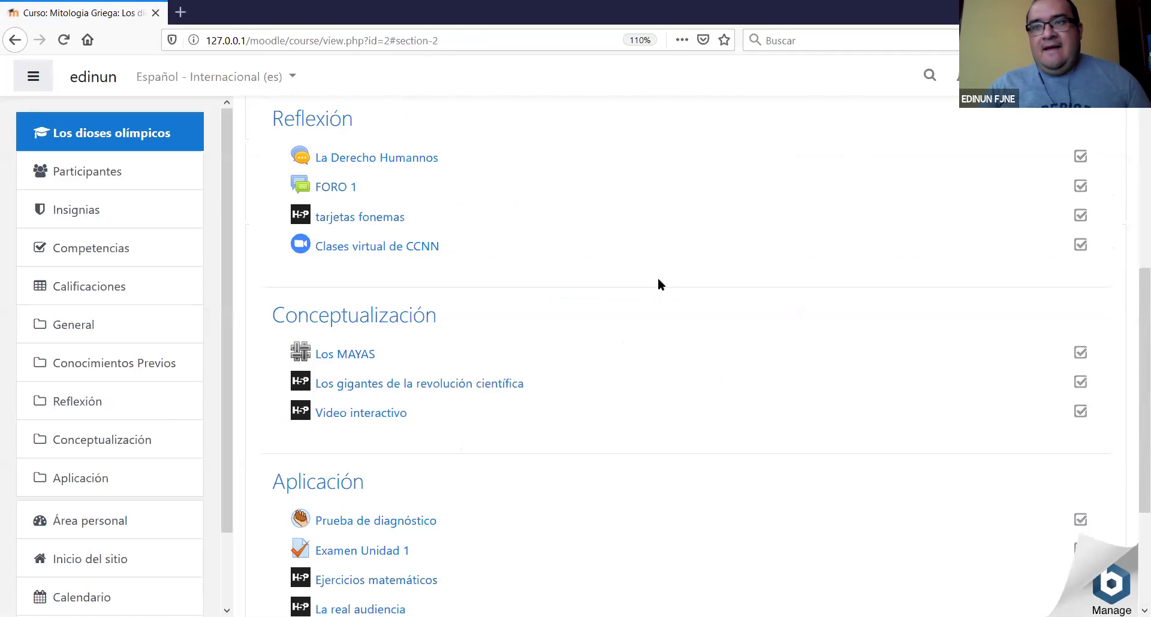
Open the external module installer under Extensiones in the site administration.
scroll(96, 579, "down", 2)
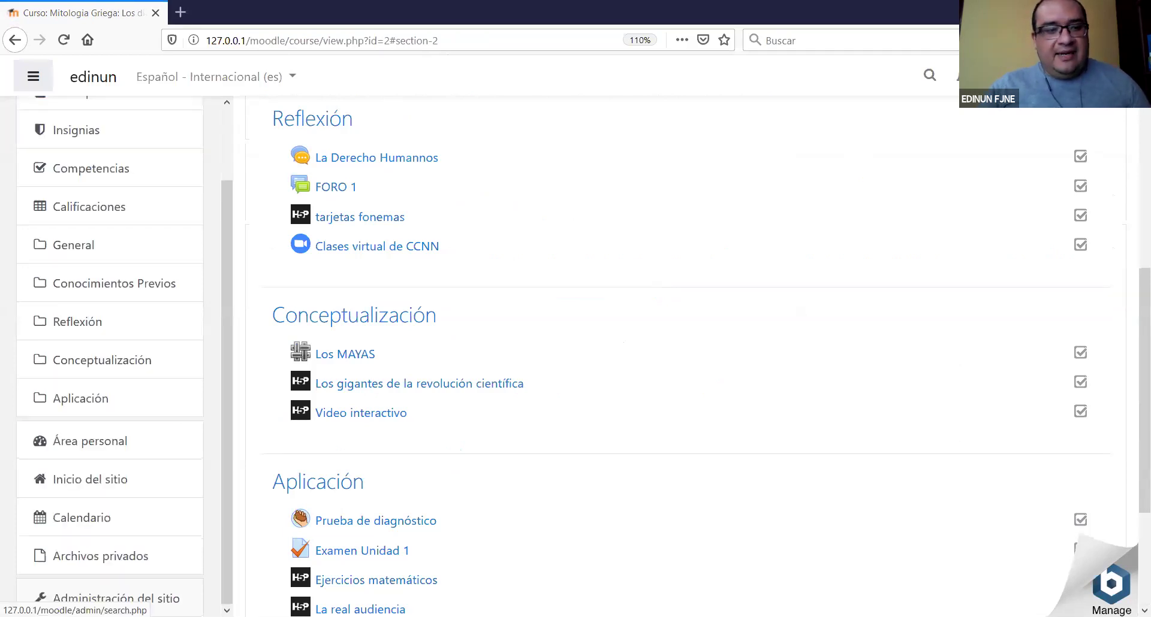
left_click(91, 598)
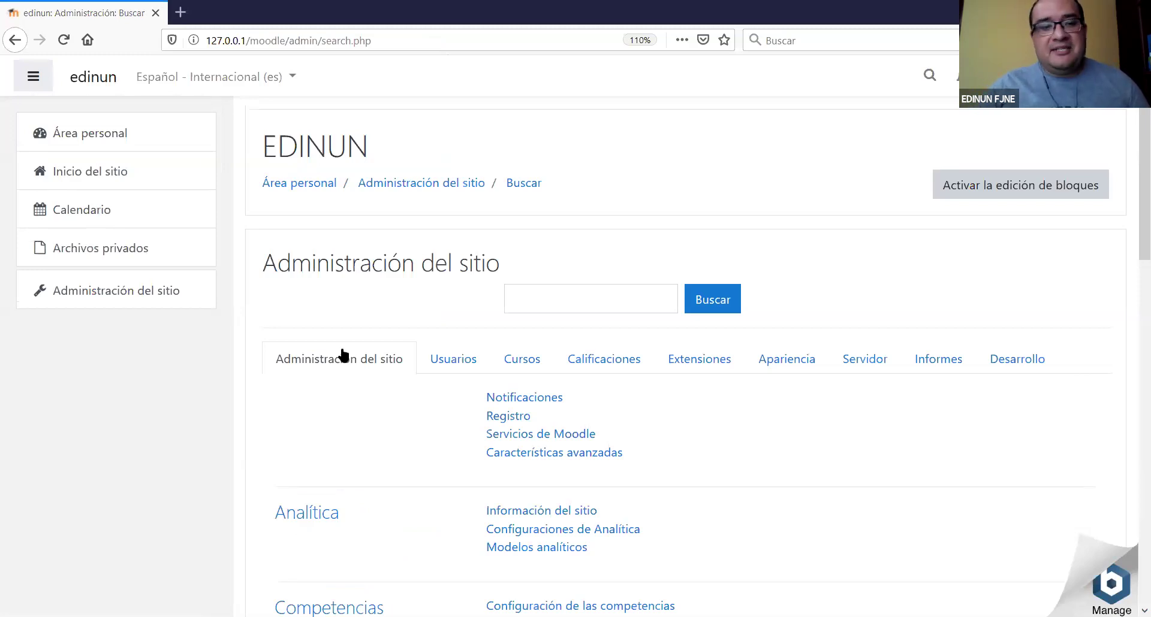
left_click(133, 290)
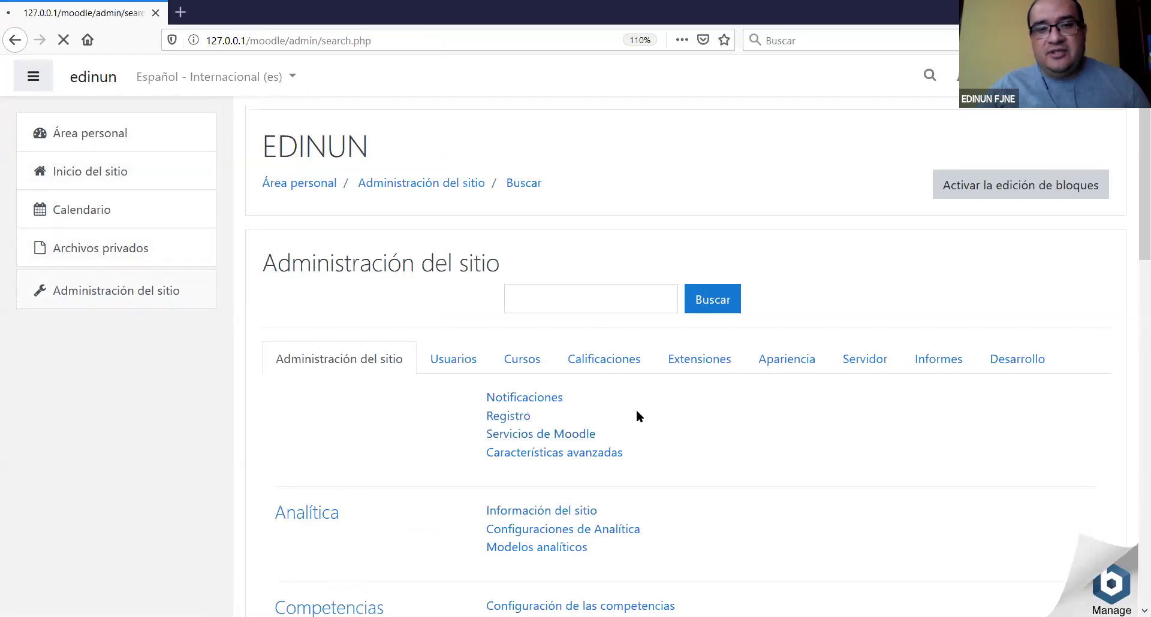
left_click(713, 364)
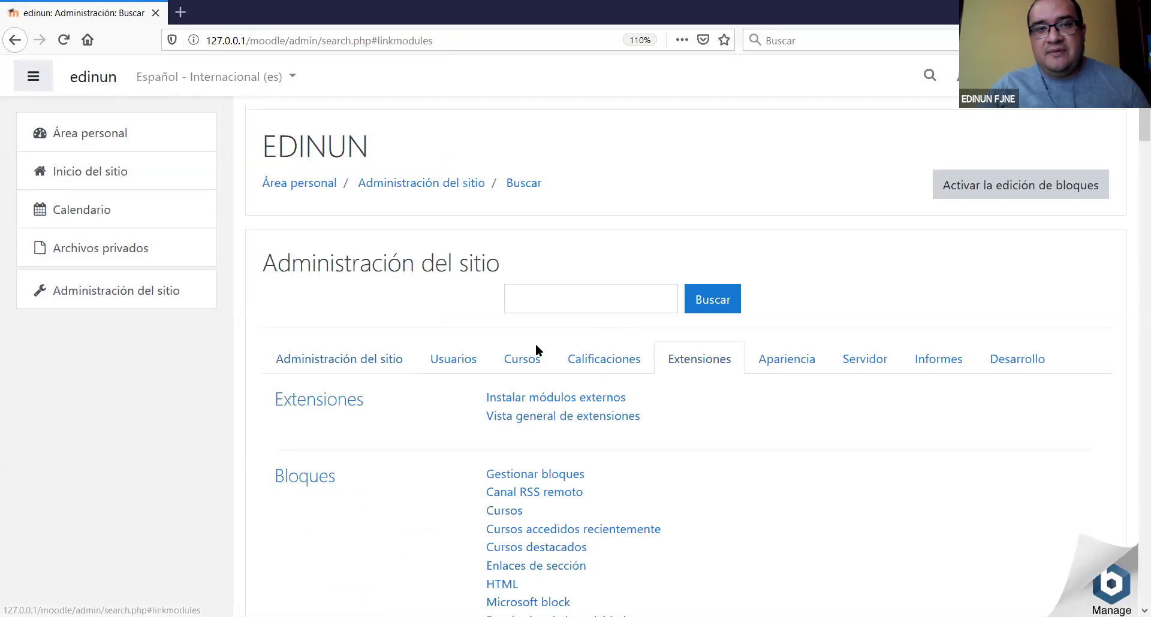
scroll(535, 350, "down", 3)
left_click(519, 226)
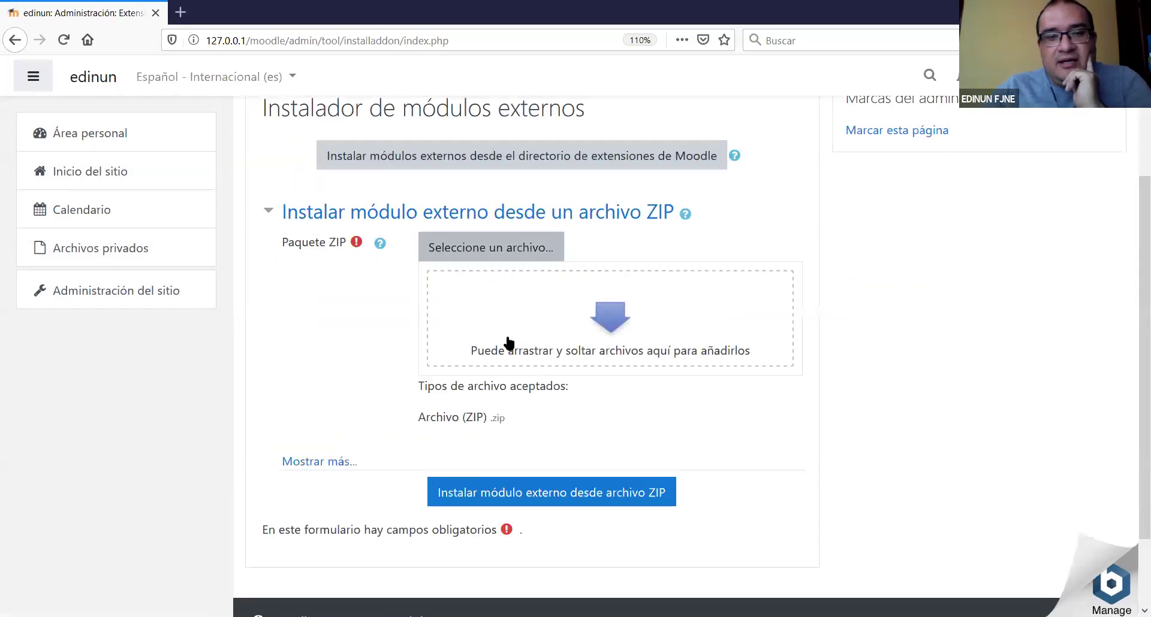
left_click(509, 344)
left_click(460, 294)
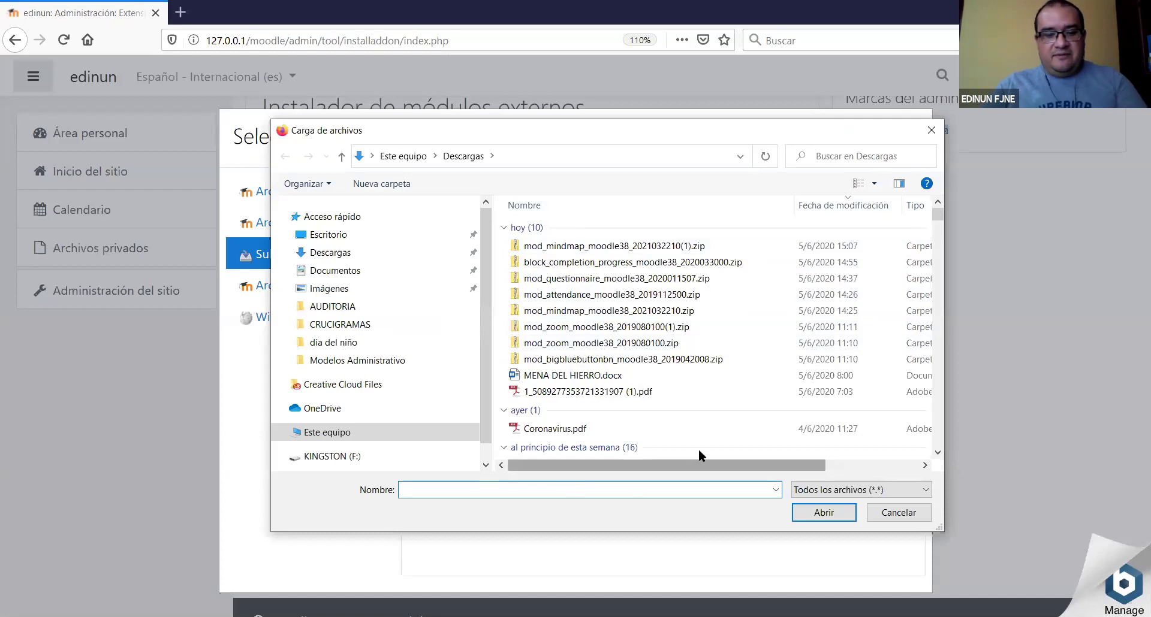
type("mindmap")
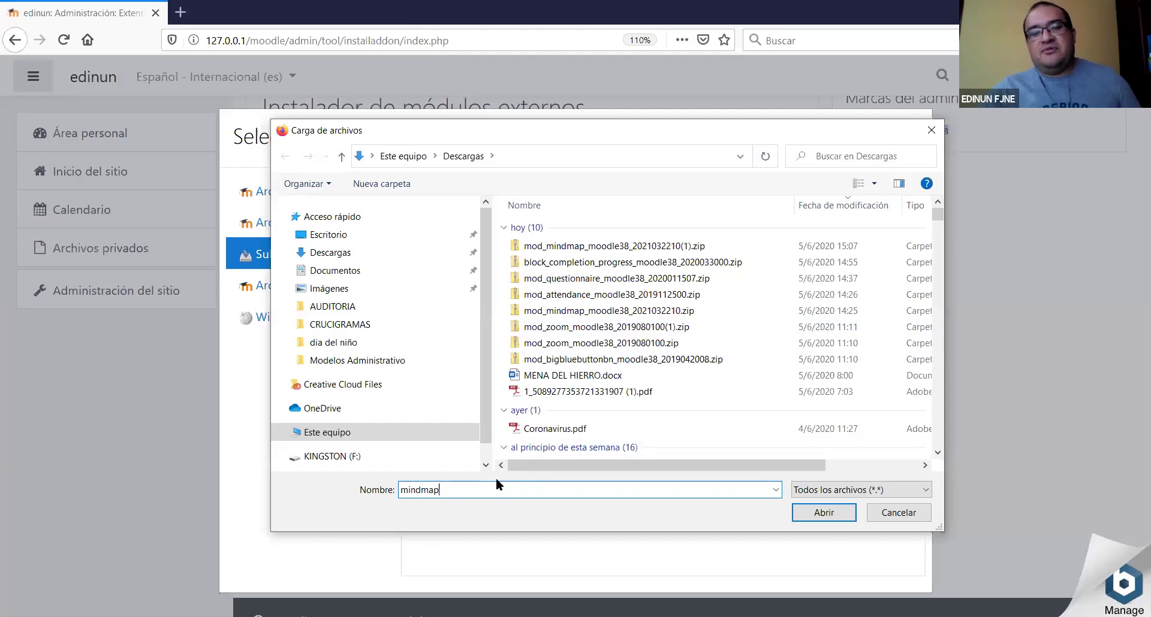
left_click(590, 247)
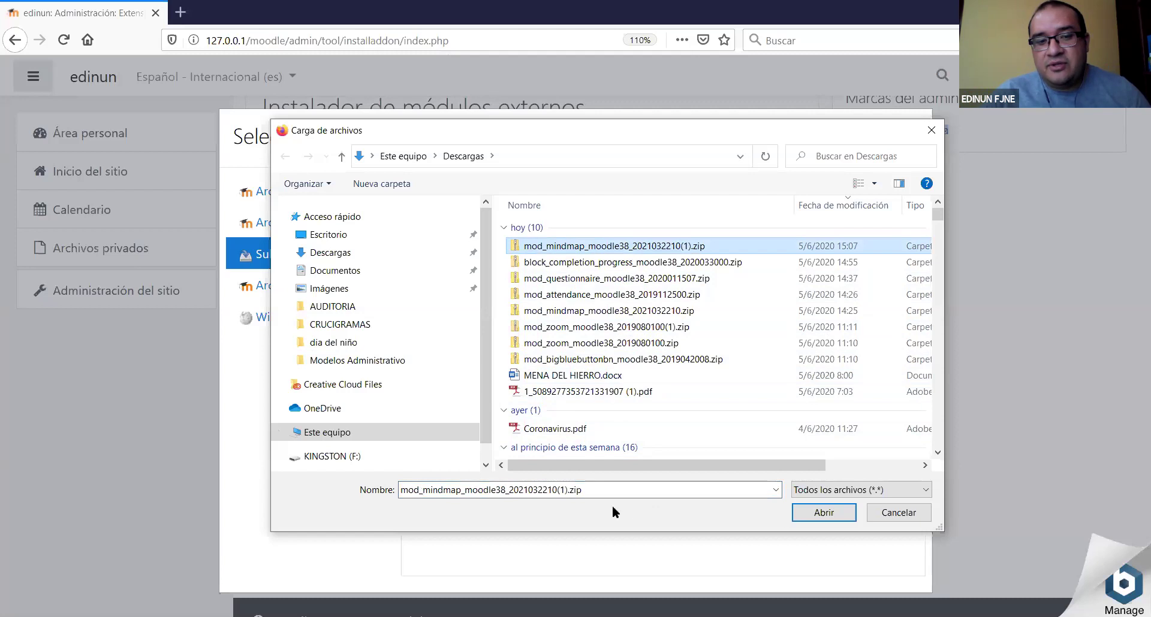
left_click(591, 262)
left_click(591, 242)
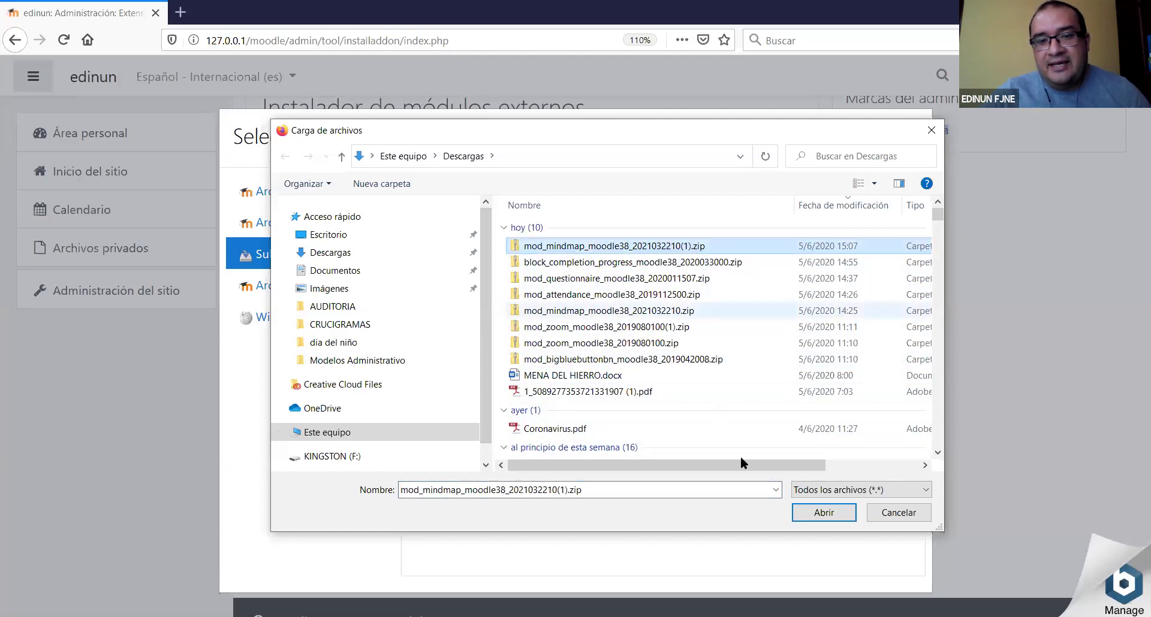
left_click(810, 515)
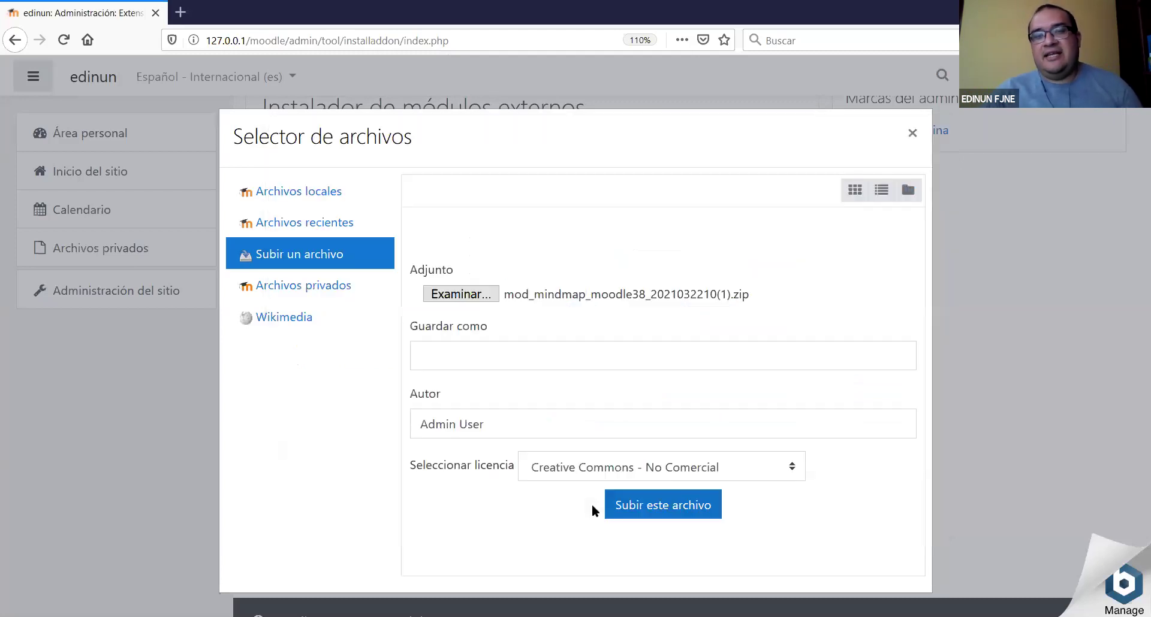
left_click(644, 504)
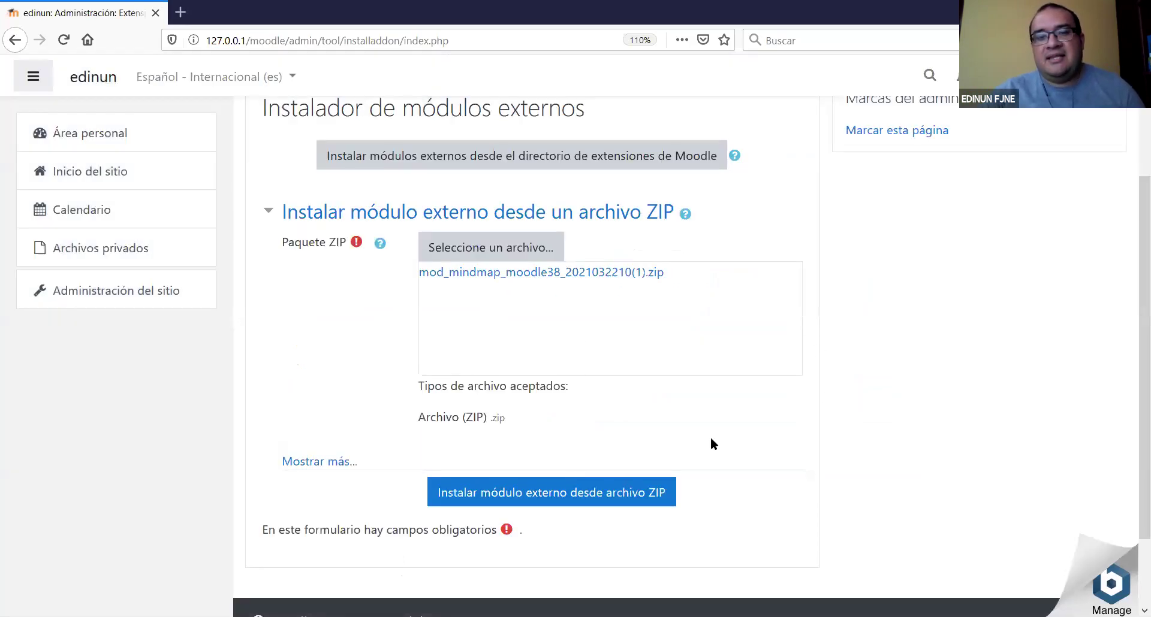
Install the module from the uploaded ZIP file and proceed through the validation and server checks to the plugins check.
scroll(710, 437, "down", 3)
left_click(501, 400)
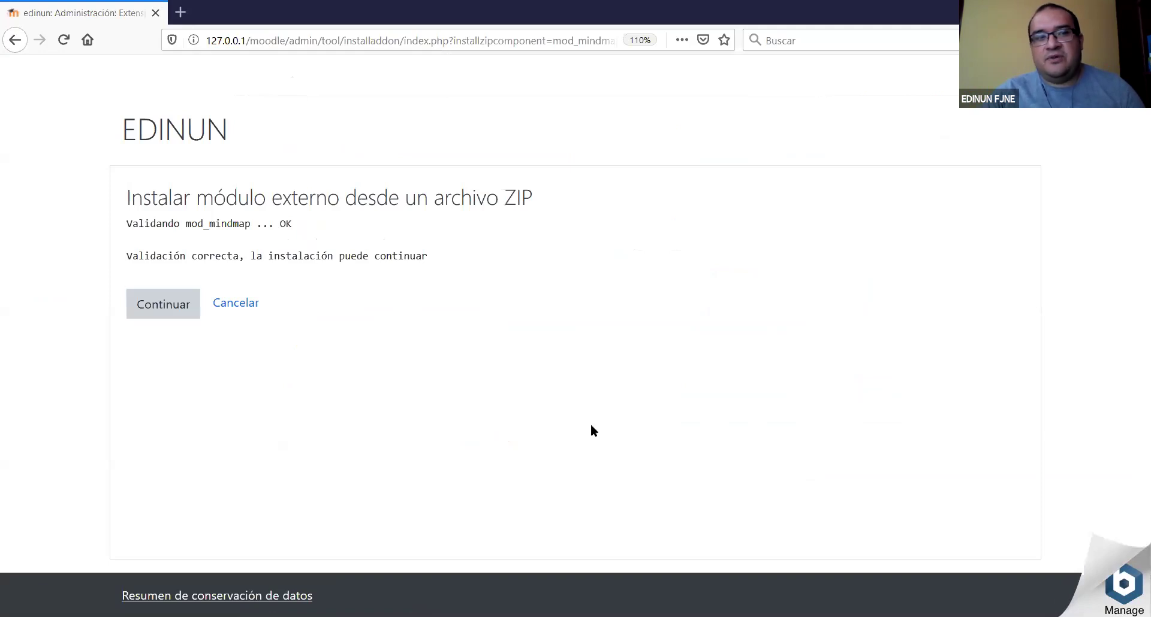
left_click(142, 306)
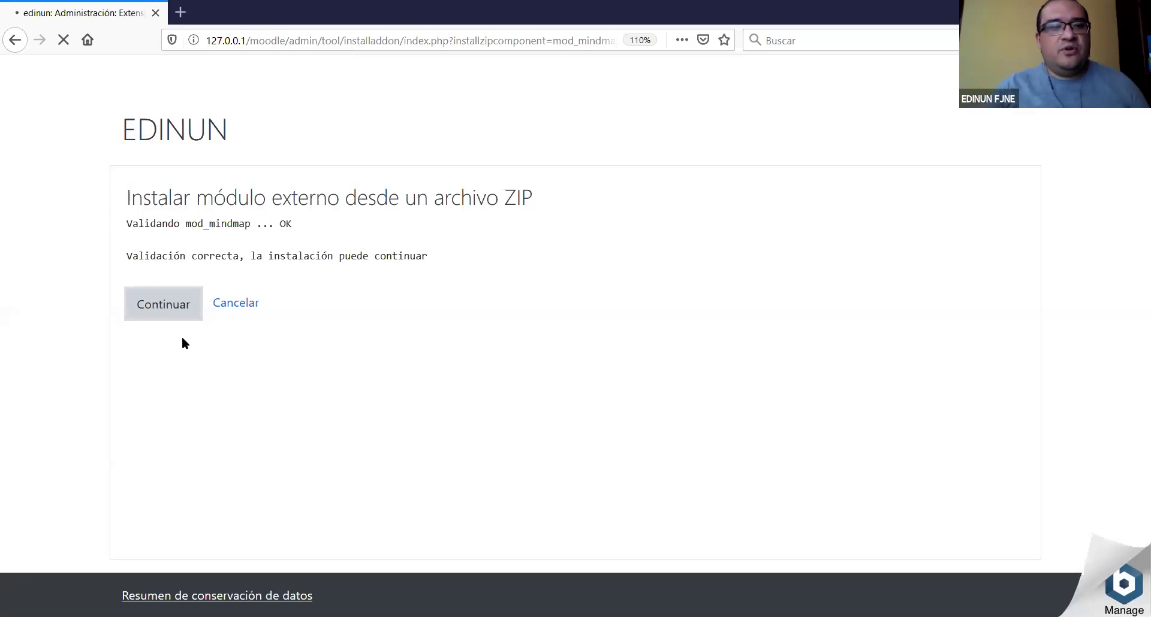
left_click(165, 307)
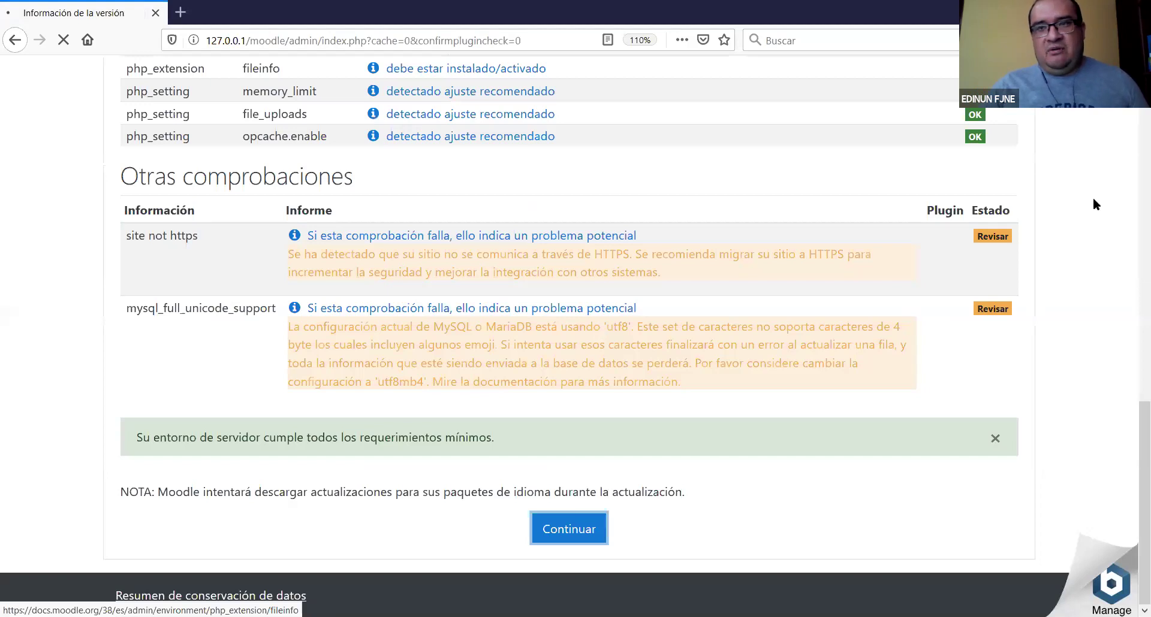
left_click_drag(1144, 505, 1132, 211)
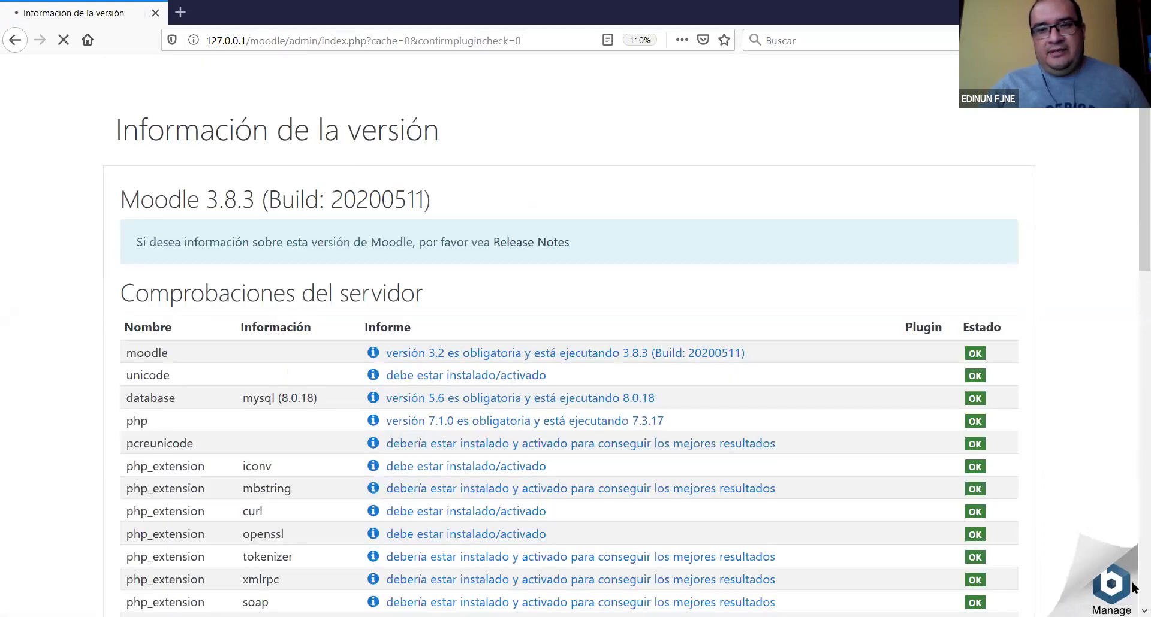
scroll(1133, 587, "down", 7)
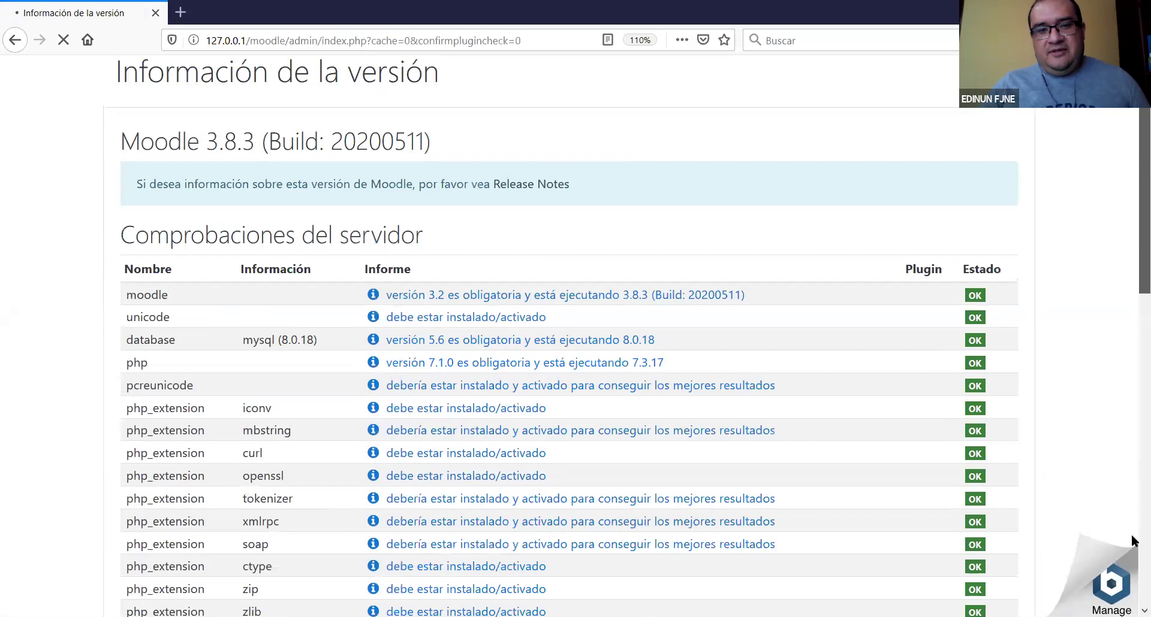
scroll(1133, 557, "down", 9)
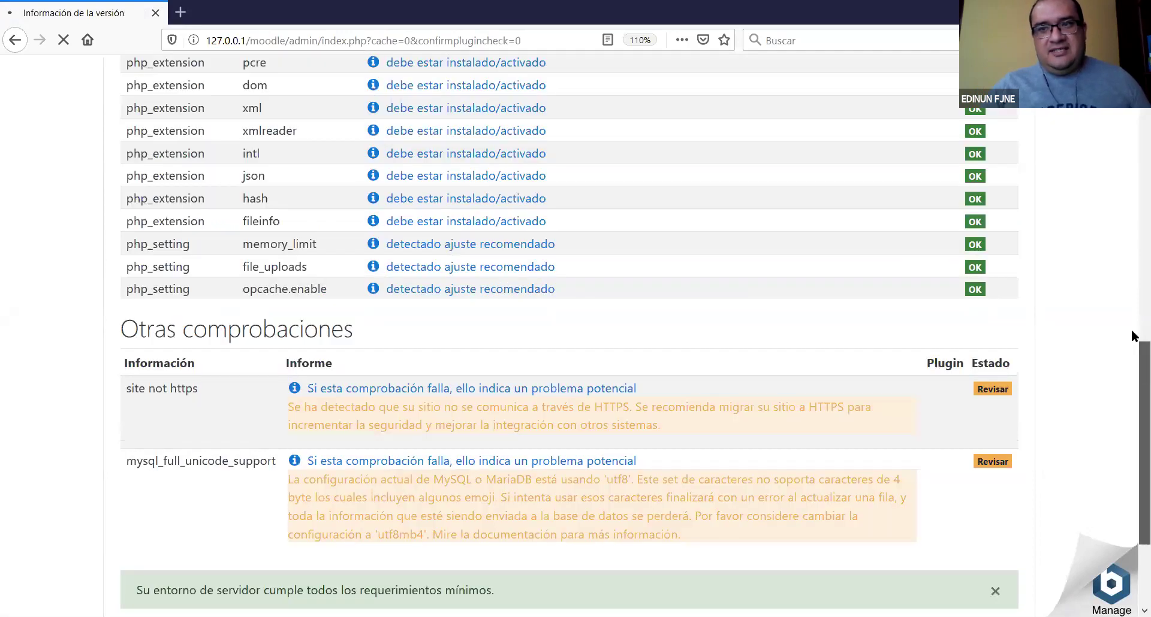
scroll(1131, 418, "down", 9)
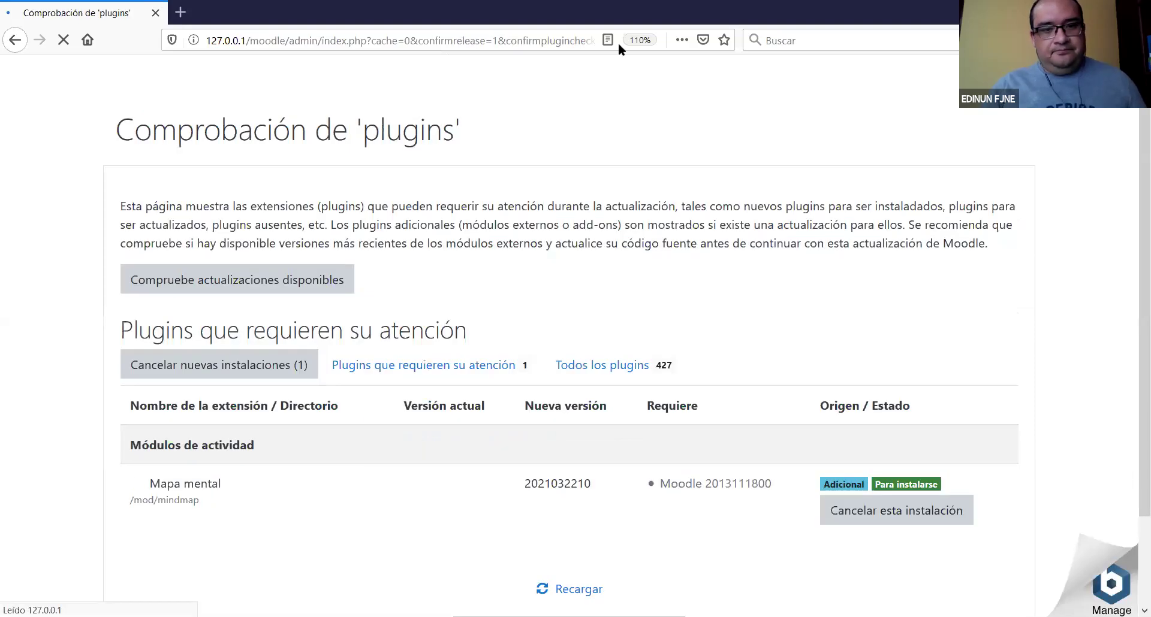
Update the Moodle database to install the Mapa mental plugin and continue past the upgrade page.
scroll(778, 415, "down", 2)
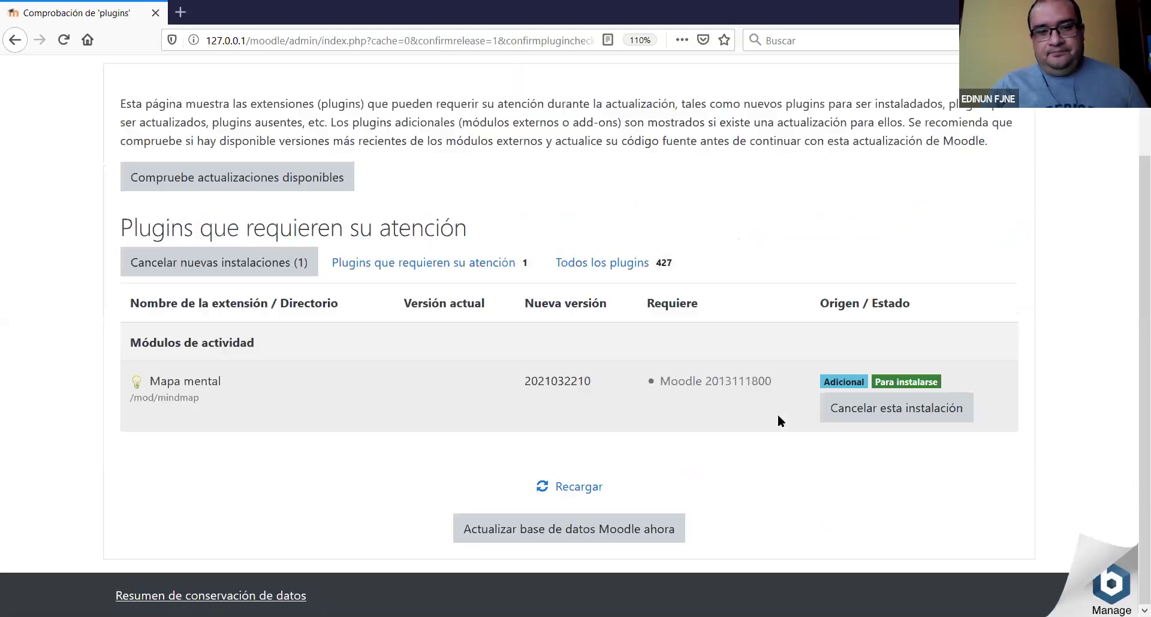
left_click(606, 526)
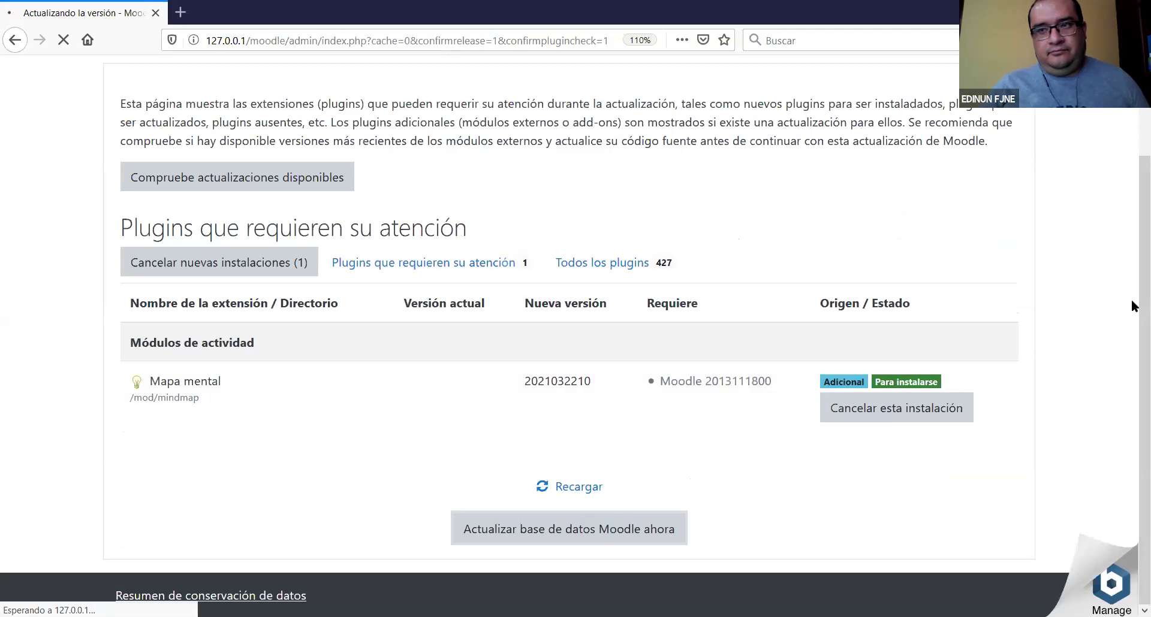
scroll(1131, 177, "up", 3)
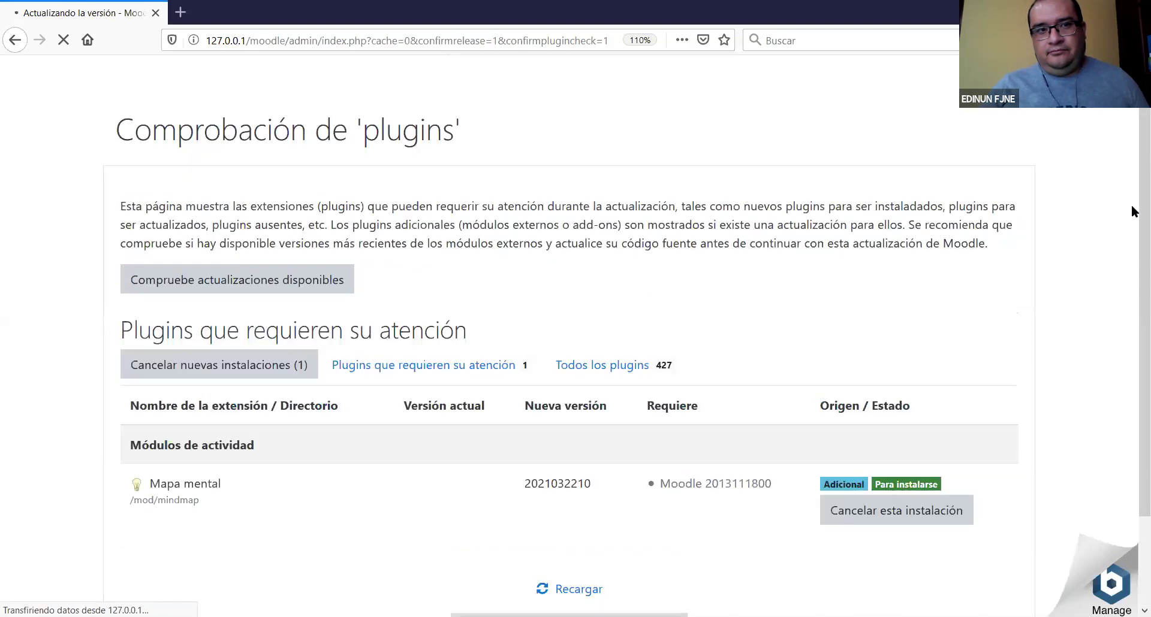
scroll(1131, 236, "down", 1)
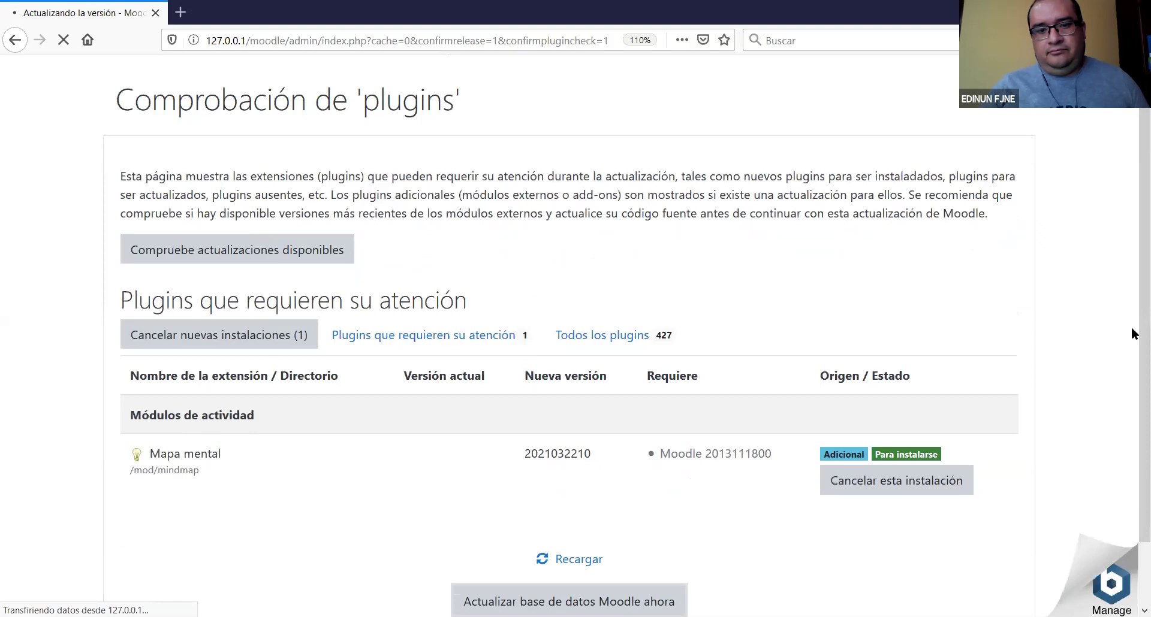
scroll(1132, 353, "down", 2)
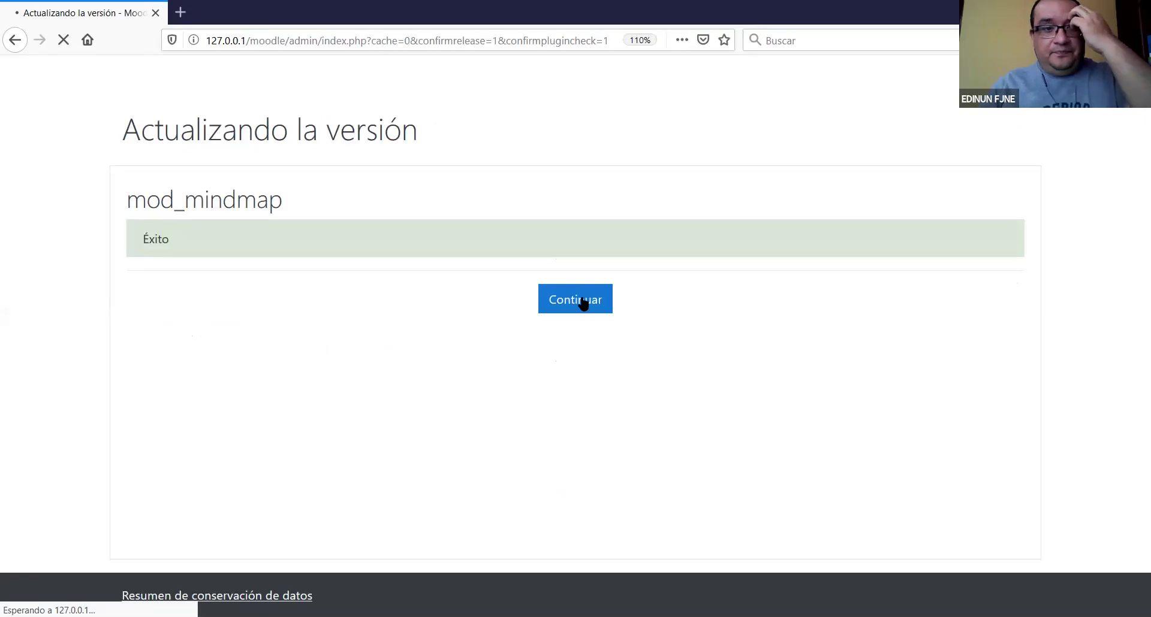
left_click(571, 306)
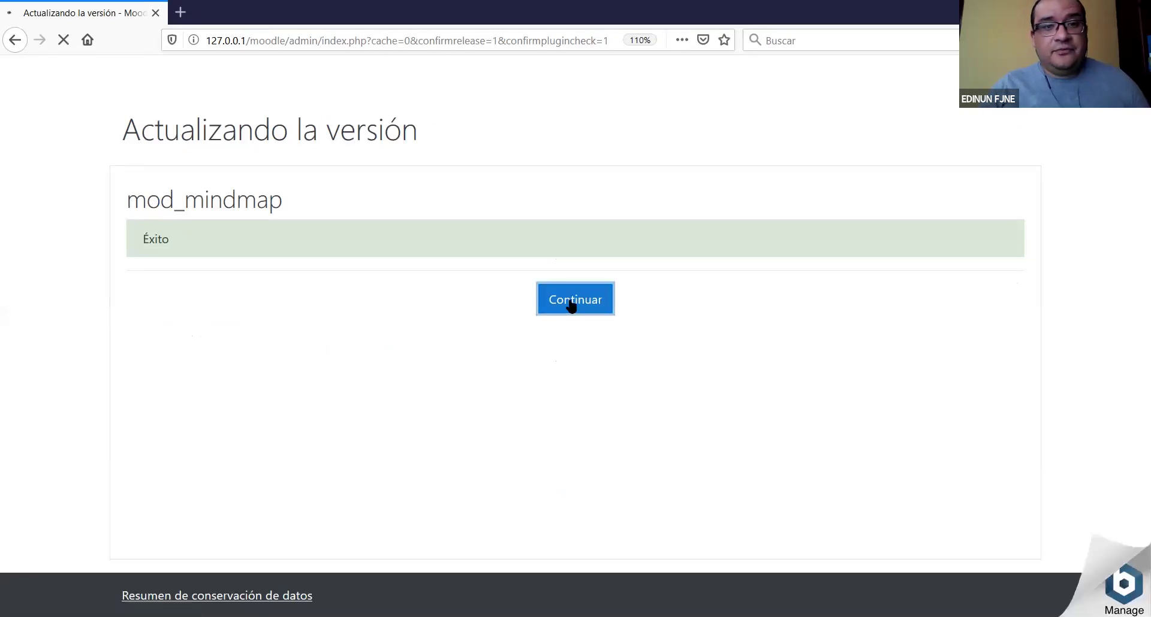
left_click(571, 306)
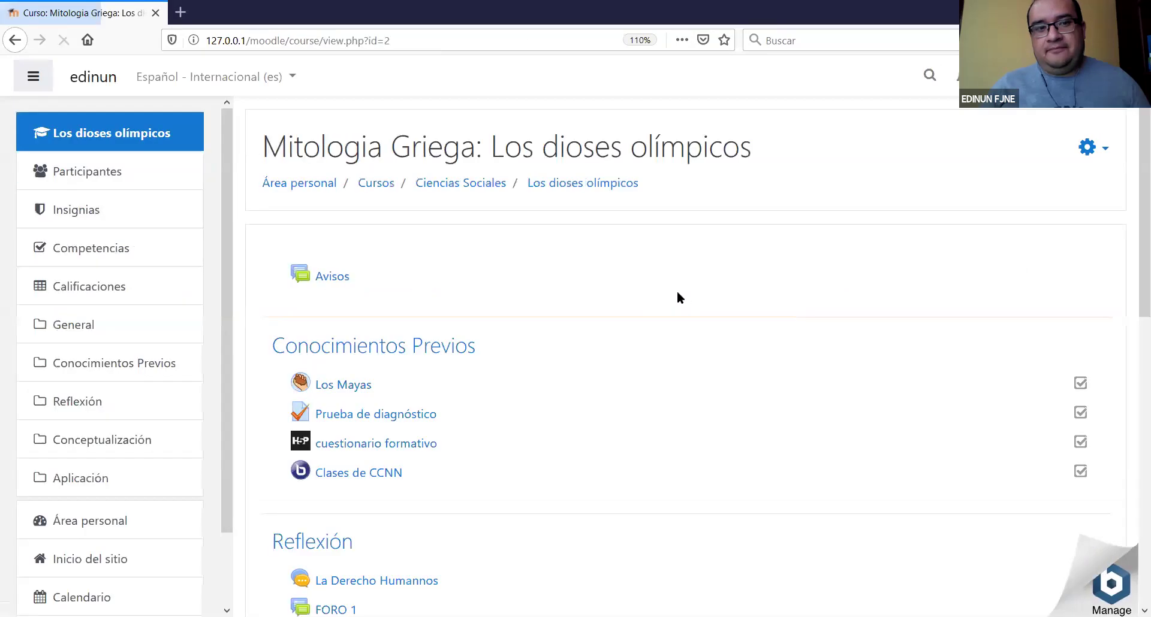
Reload the course Mitologia Griega: Los dioses olímpicos and turn on its editing mode.
scroll(1005, 413, "down", 3)
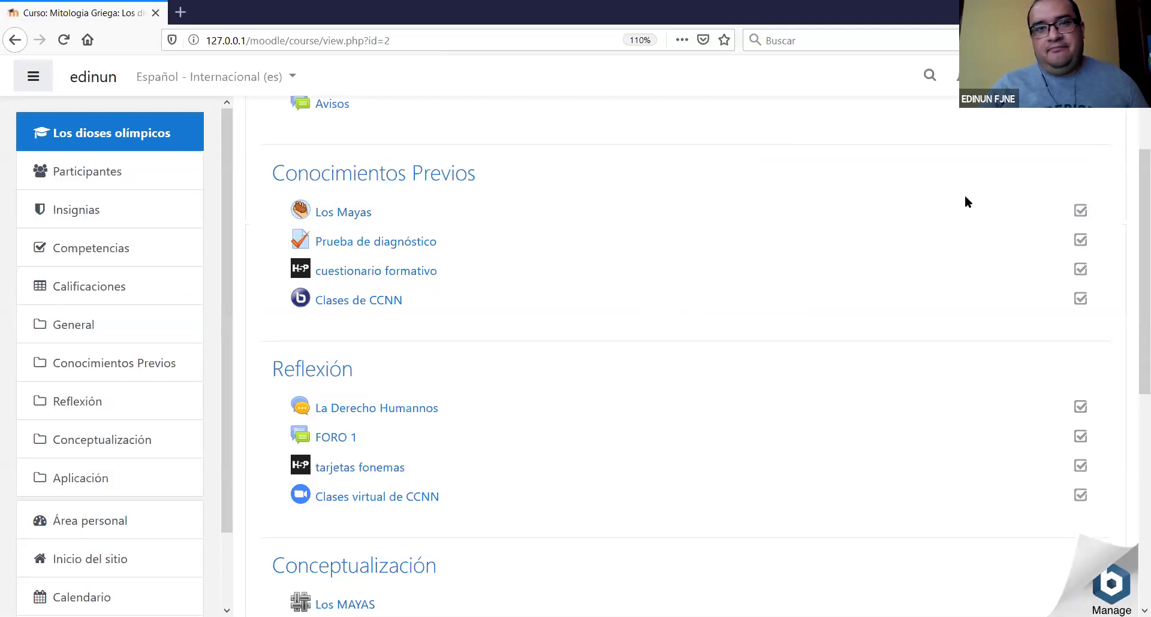
key("F5")
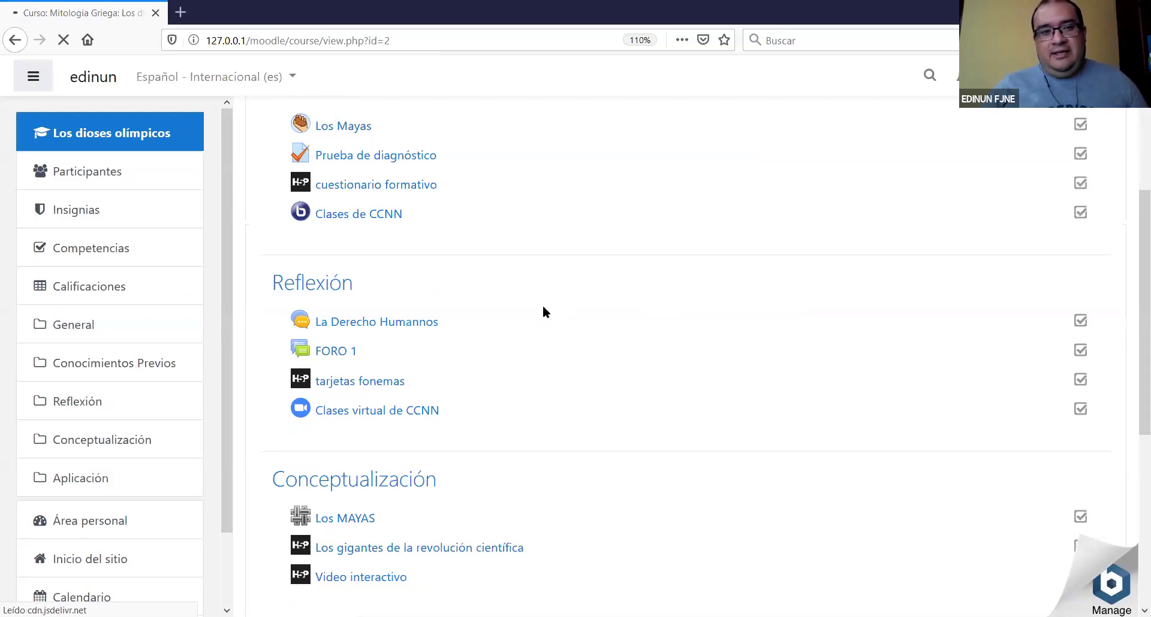
scroll(621, 290, "down", 3)
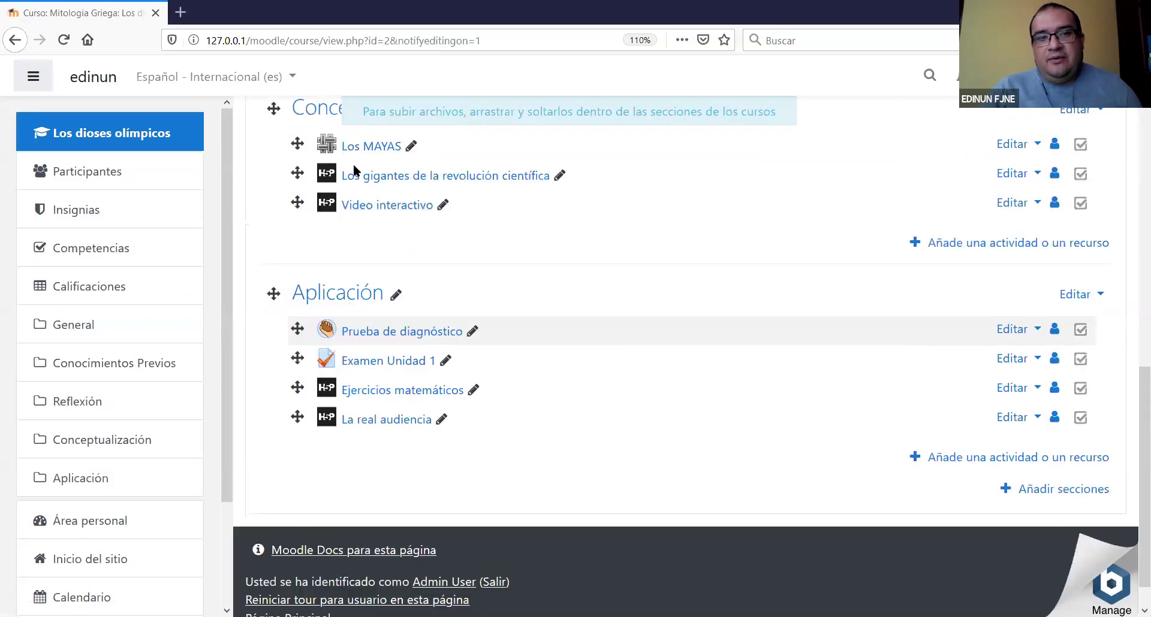
Add a new Mapa mental activity to the Conceptualización section of the course.
scroll(988, 278, "up", 1)
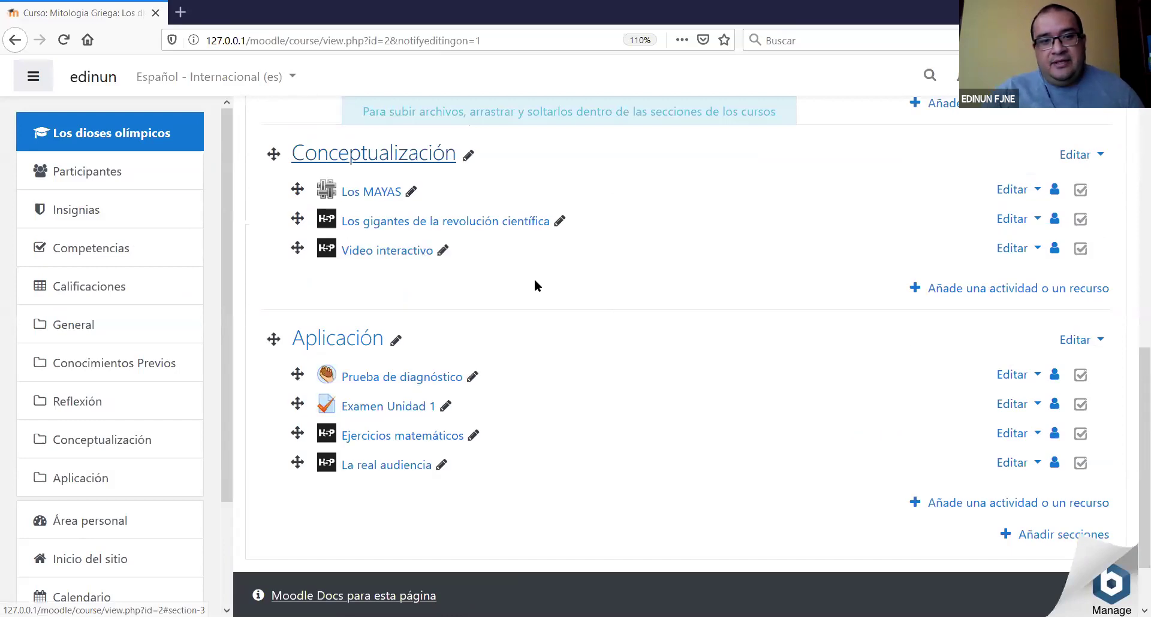
scroll(532, 312, "down", 1)
scroll(531, 344, "down", 2)
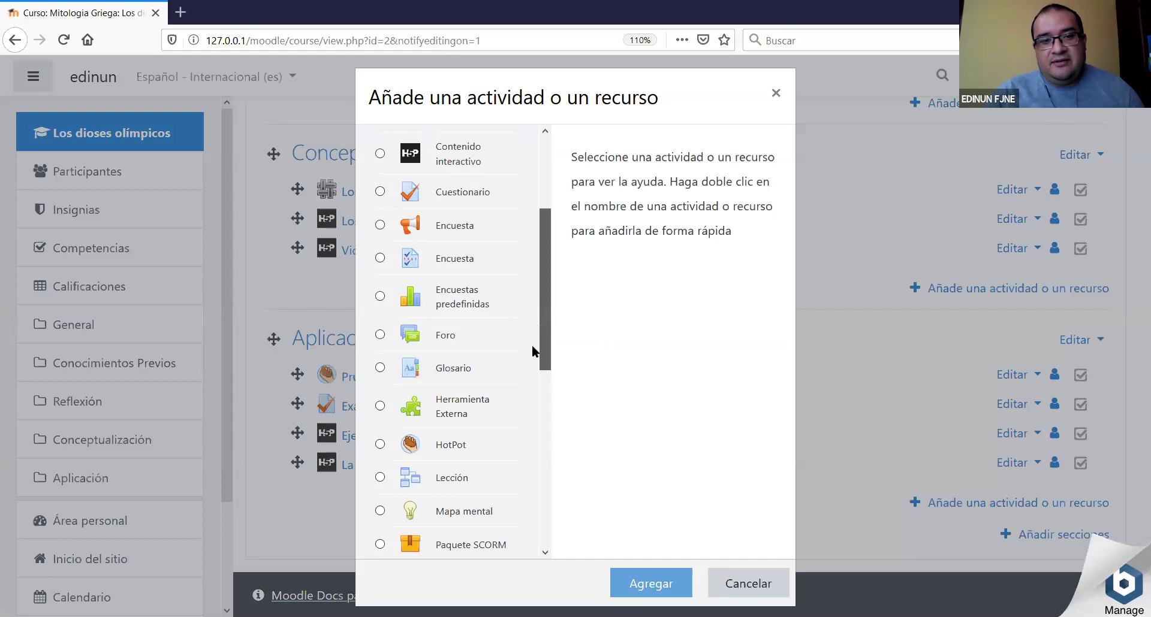
scroll(531, 358, "down", 1)
scroll(471, 354, "down", 1)
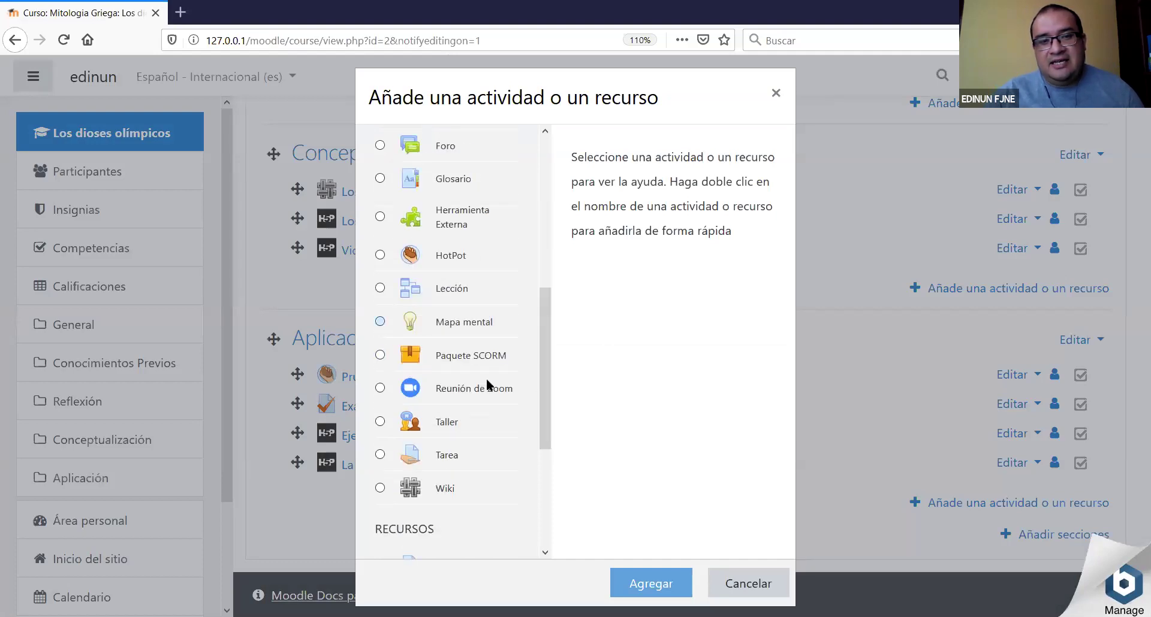
left_click(538, 337)
scroll(549, 395, "down", 1)
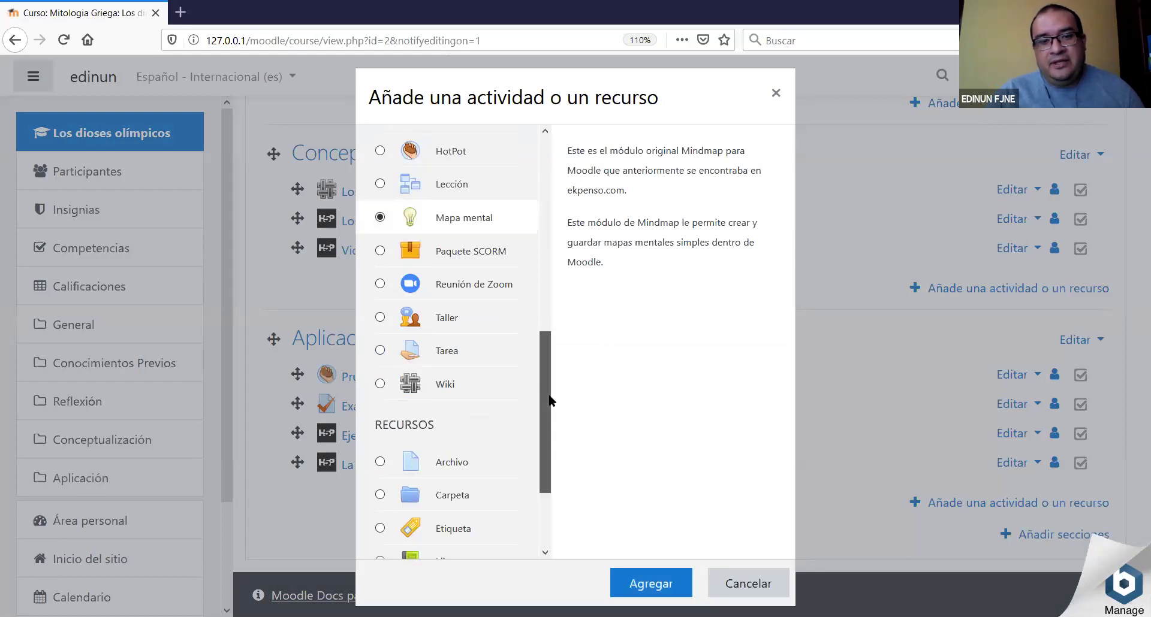
key("Return")
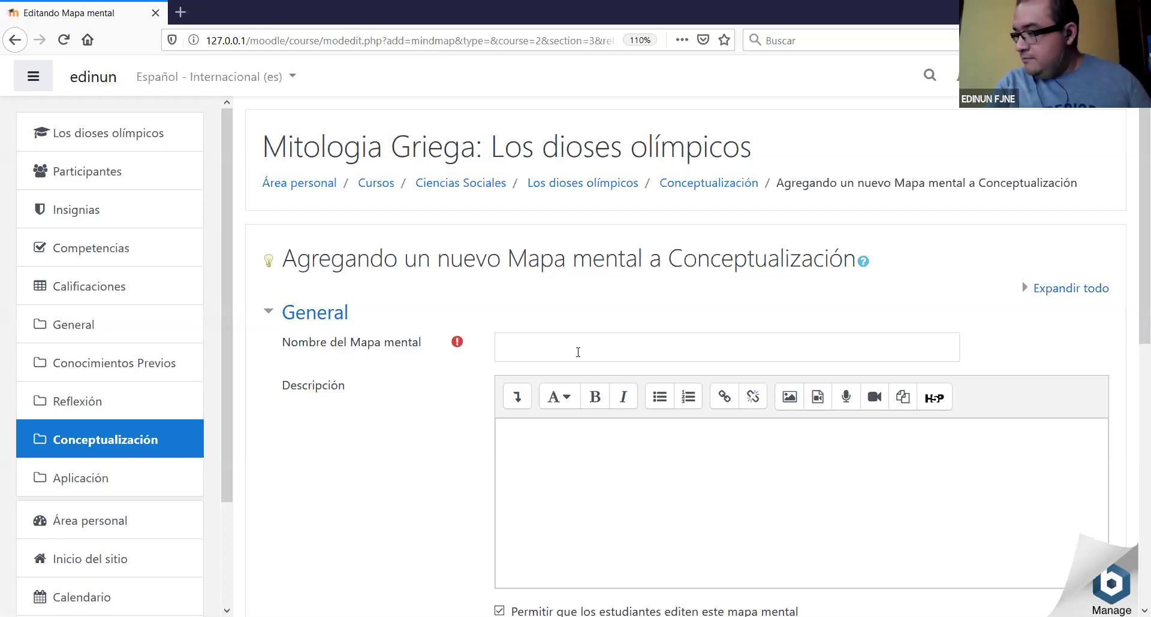
Name the mind map "Creencias Religiosas en Egipto".
scroll(578, 352, "down", 8)
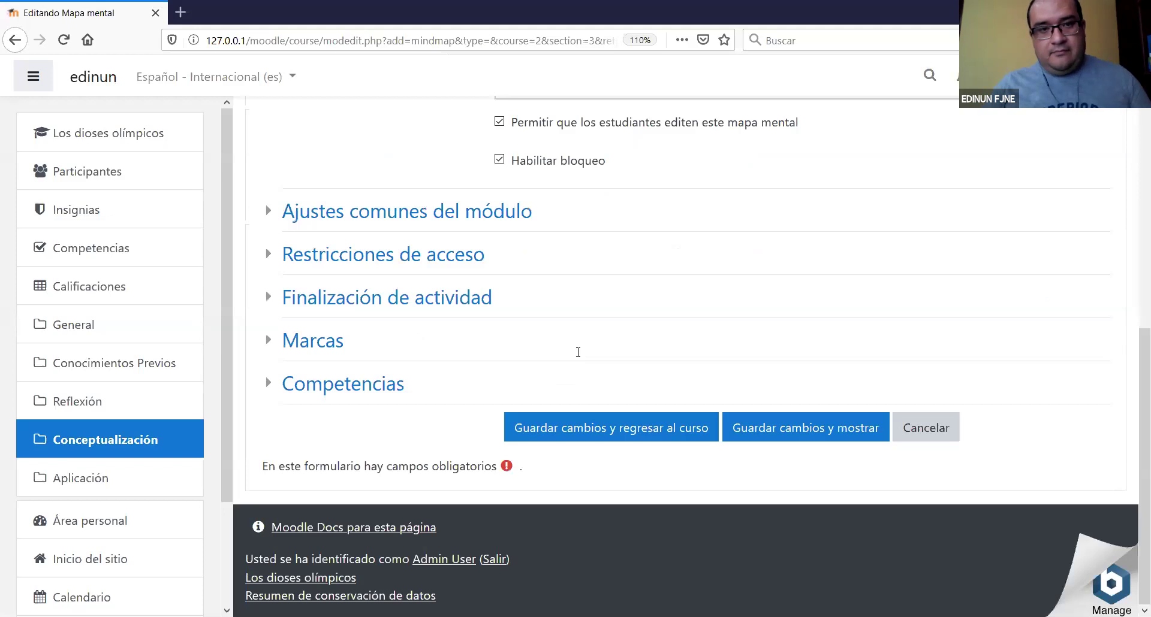
scroll(578, 352, "up", 7)
scroll(579, 345, "up", 1)
left_click(610, 352)
type("Creencias Religiosas")
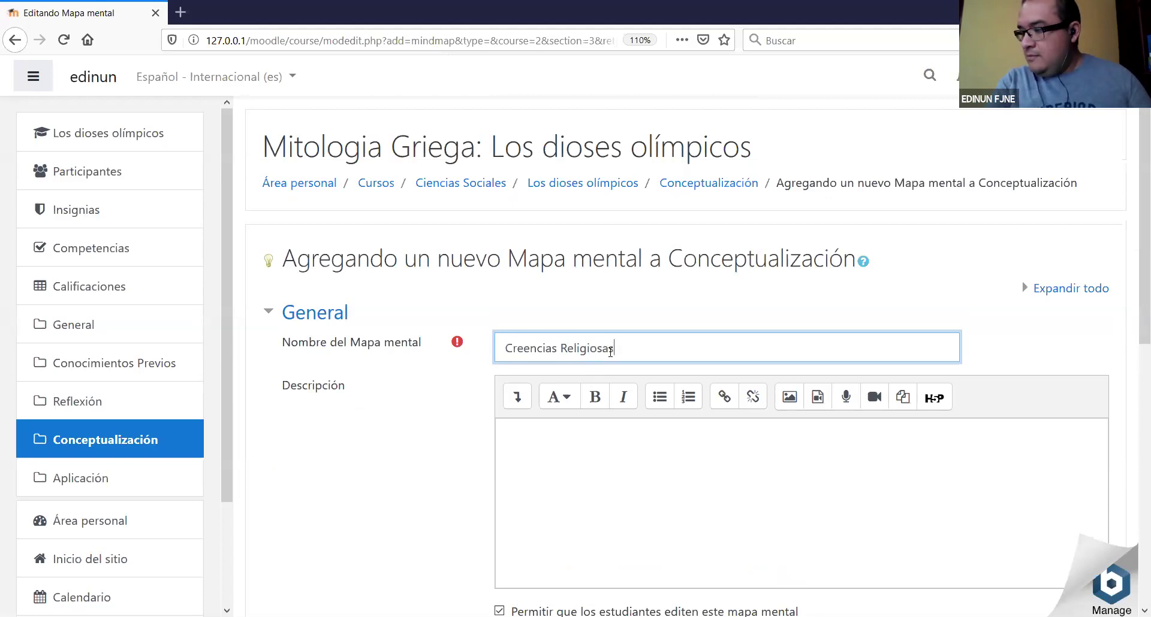
type(" en ")
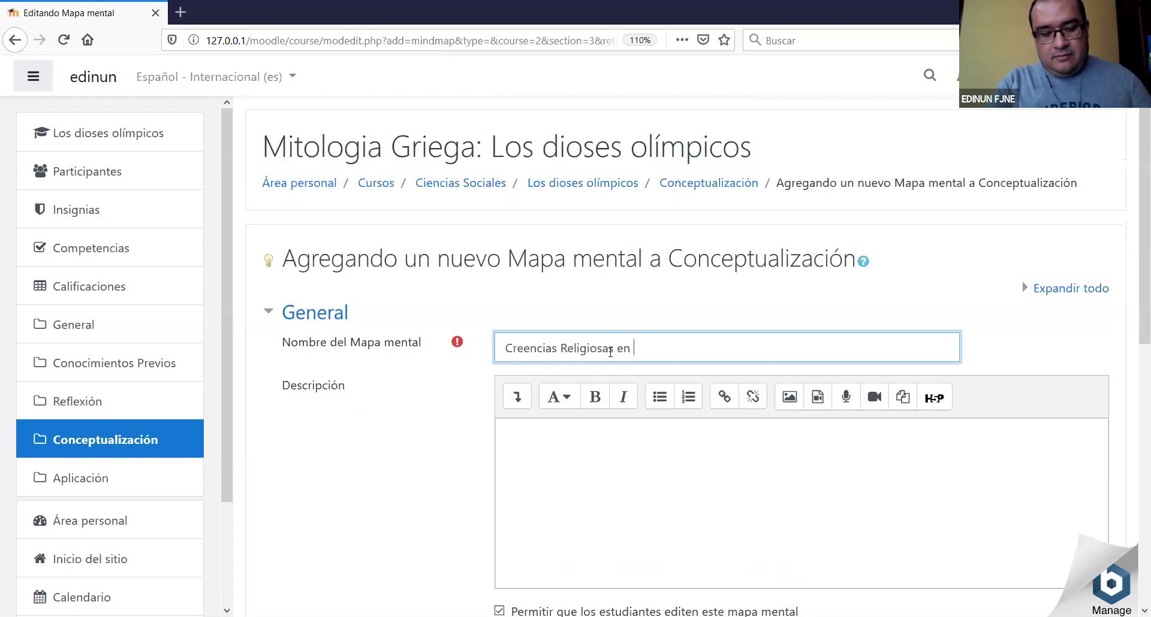
type("Egipto")
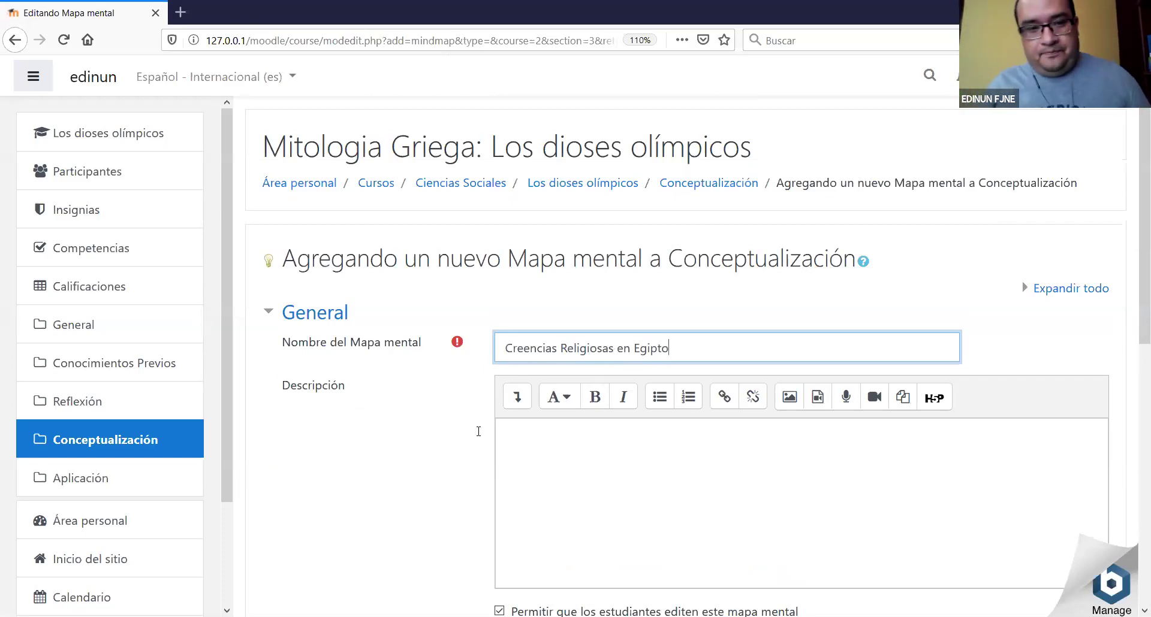
Enter the mind map's description as "Elaborar un mapa mental sobre las creencias religiosas en Egipto".
left_click(645, 444)
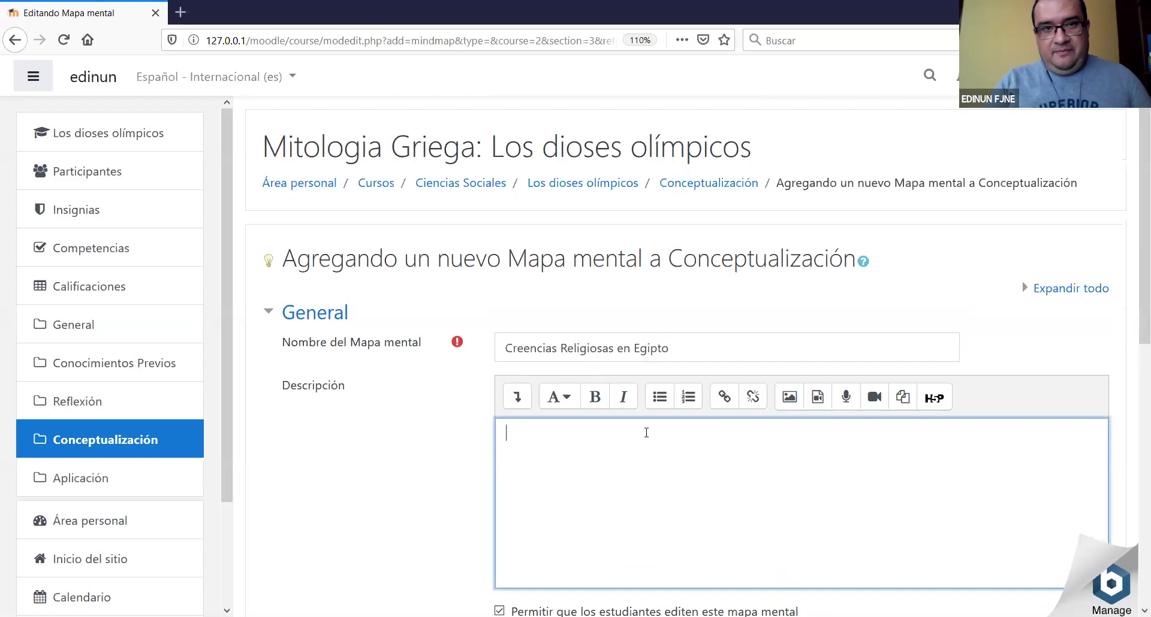
type("El")
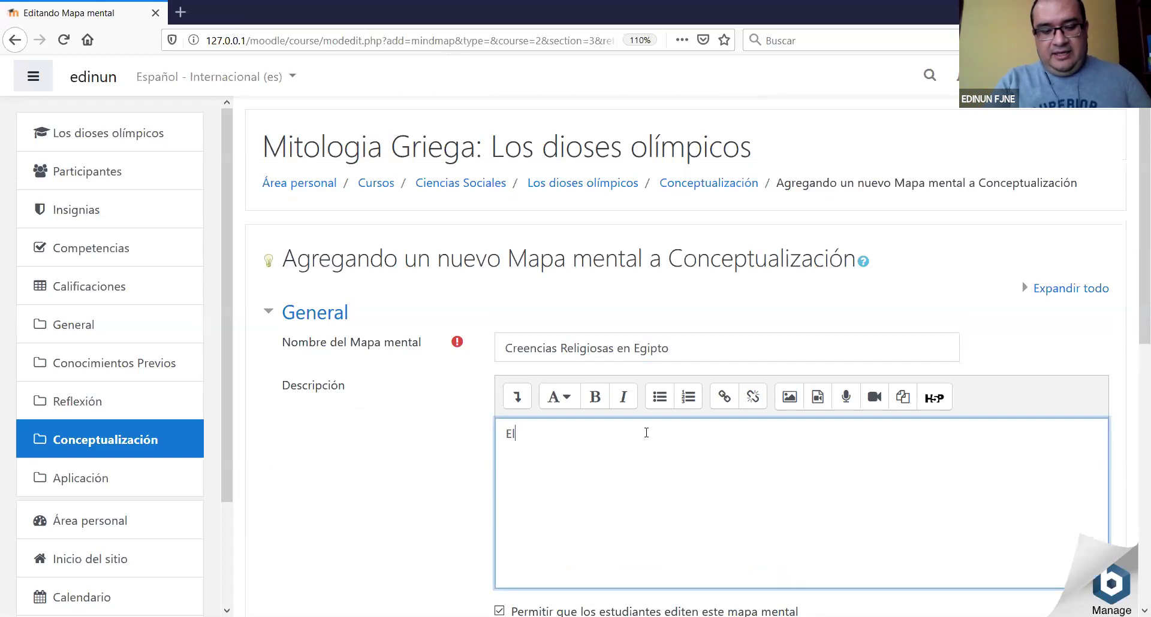
type("abor")
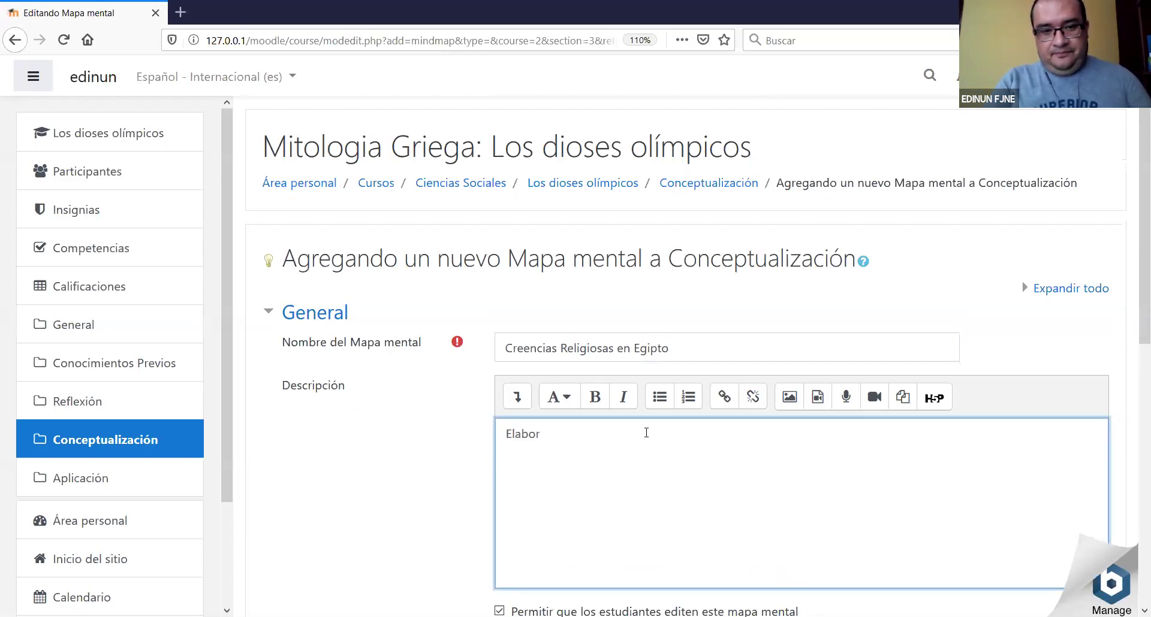
type("ar")
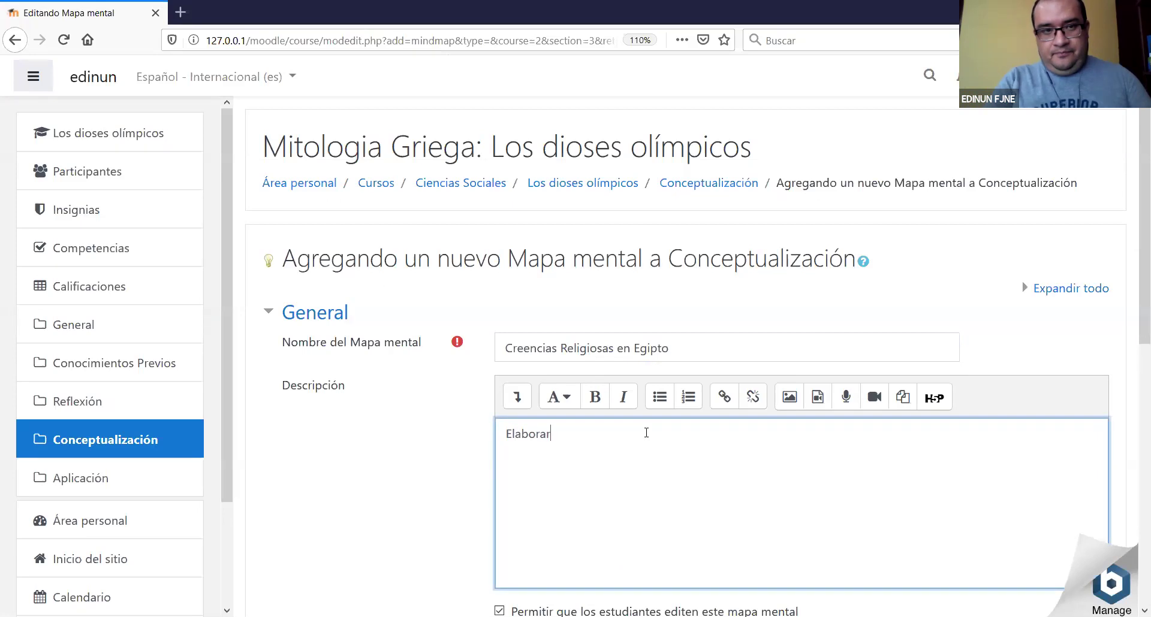
type(" un mapa ")
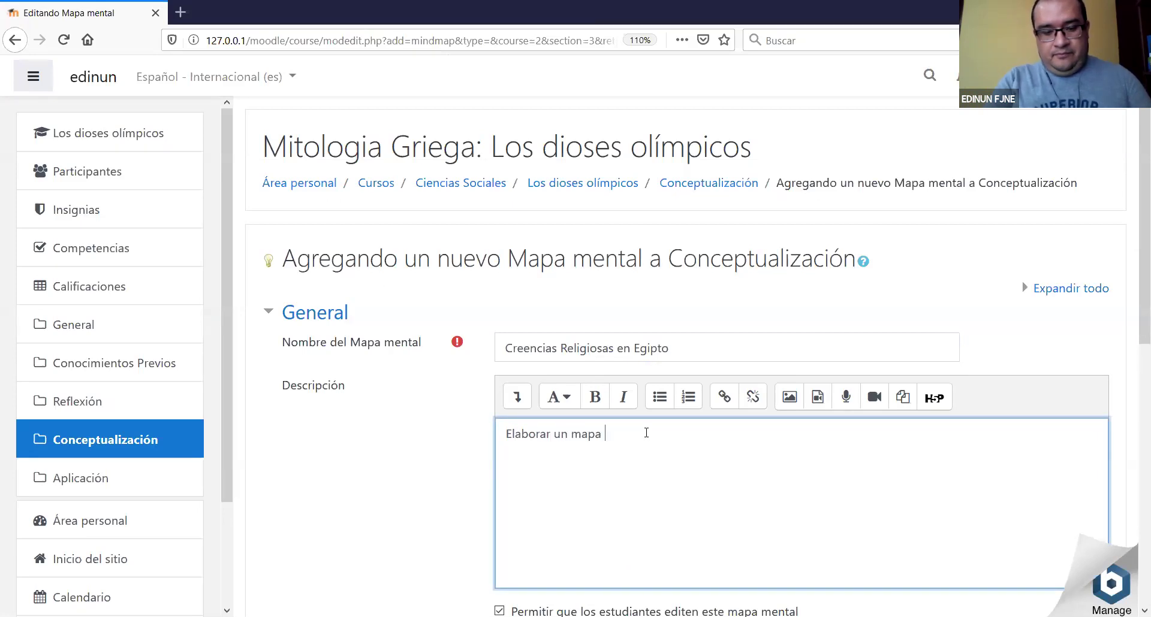
type("mental sobre las cre")
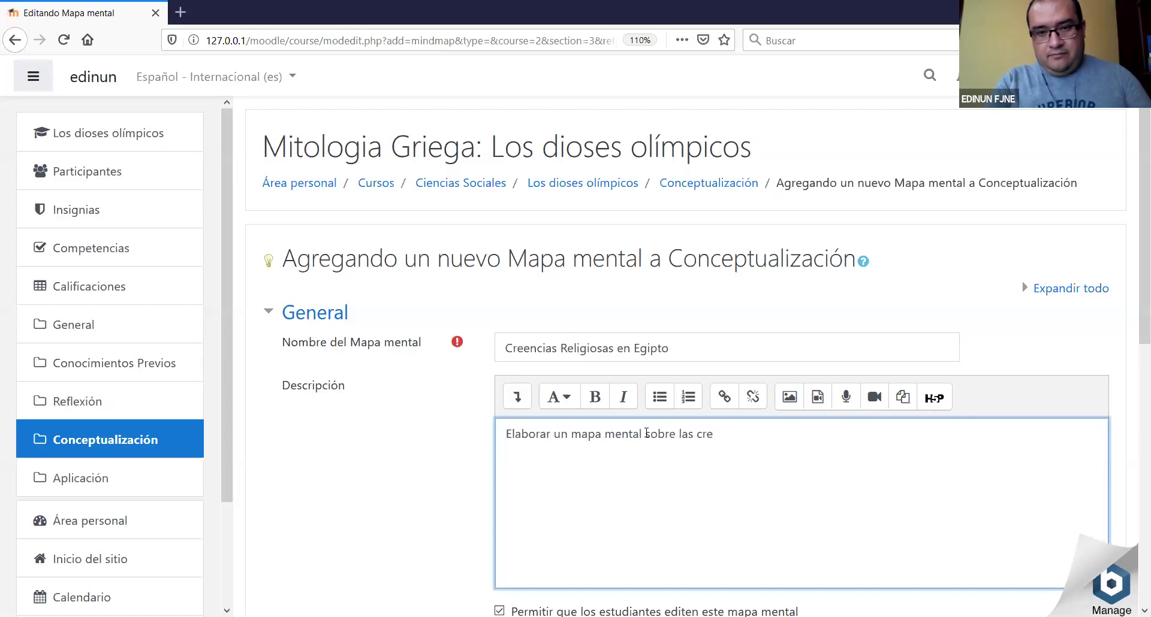
type("enci")
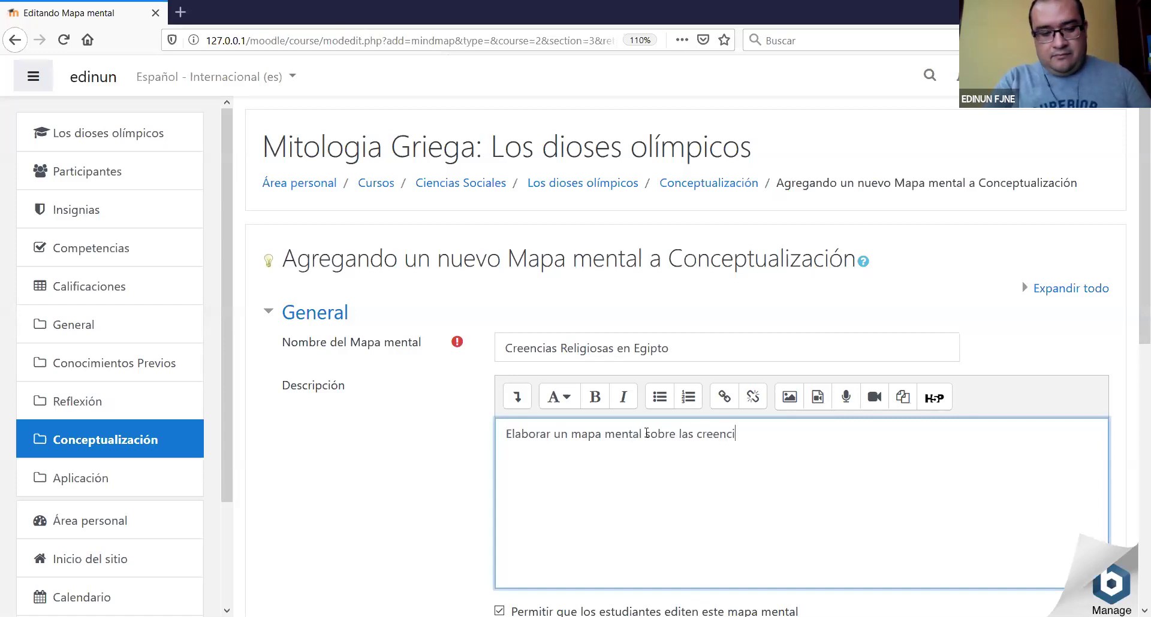
type("as religiosas de ")
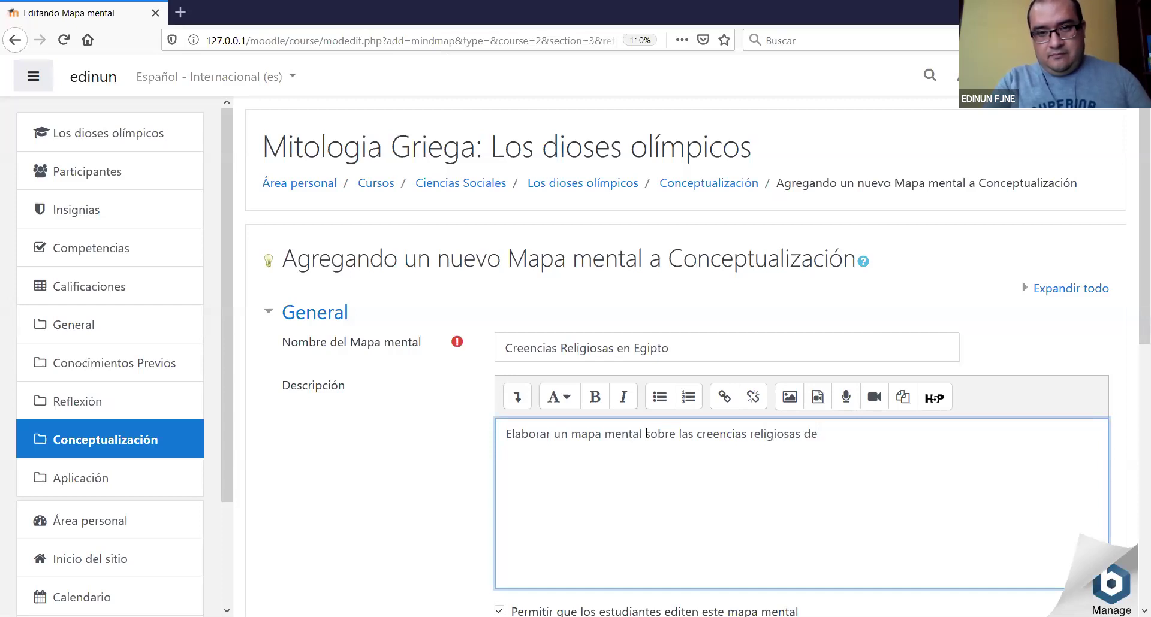
key("BackSpace")
key("BackSpace")
key("BackSpace")
type("en E")
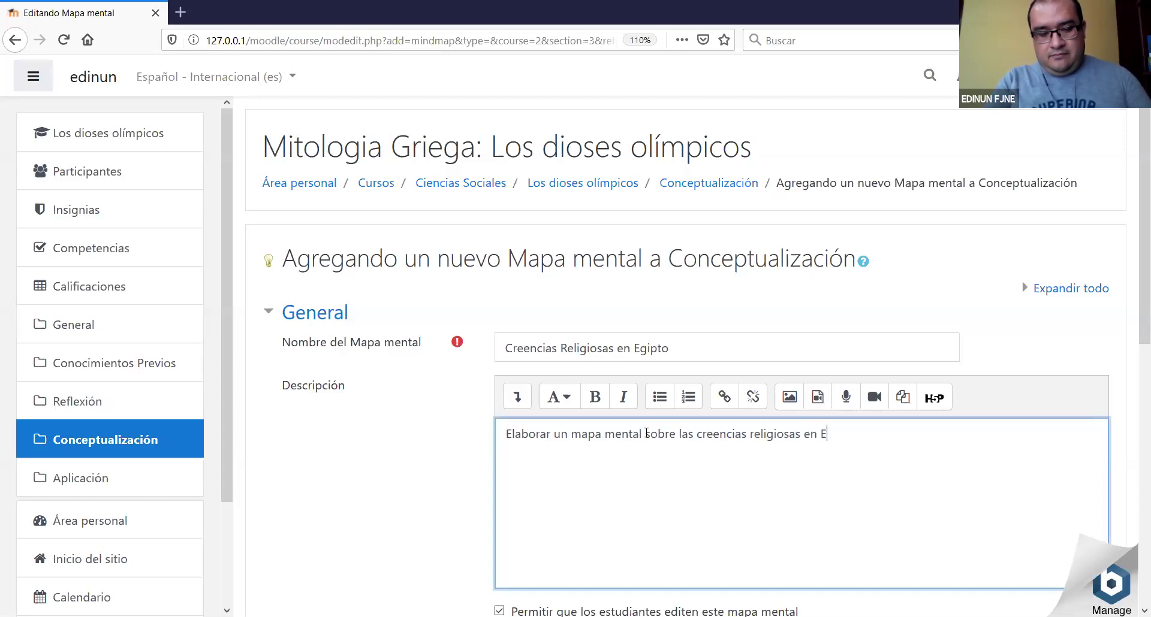
type("gipto")
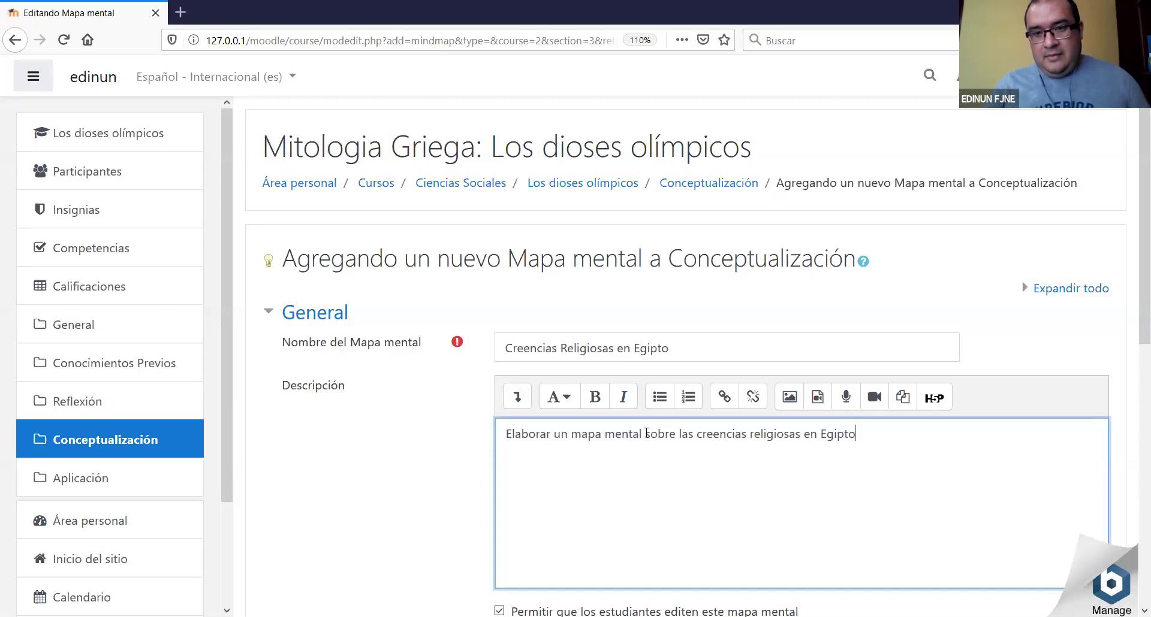
Review the mind map's common module settings, keeping the availability at Mostrar en la página del curso.
scroll(639, 453, "down", 2)
scroll(639, 453, "down", 3)
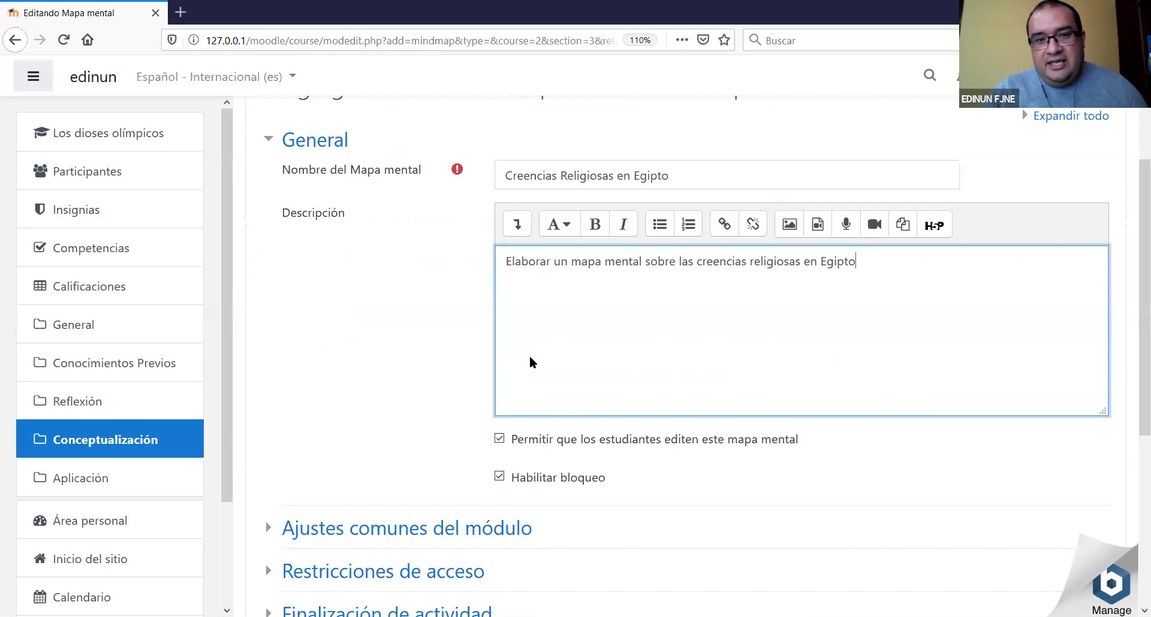
scroll(528, 359, "down", 4)
scroll(426, 318, "down", 3)
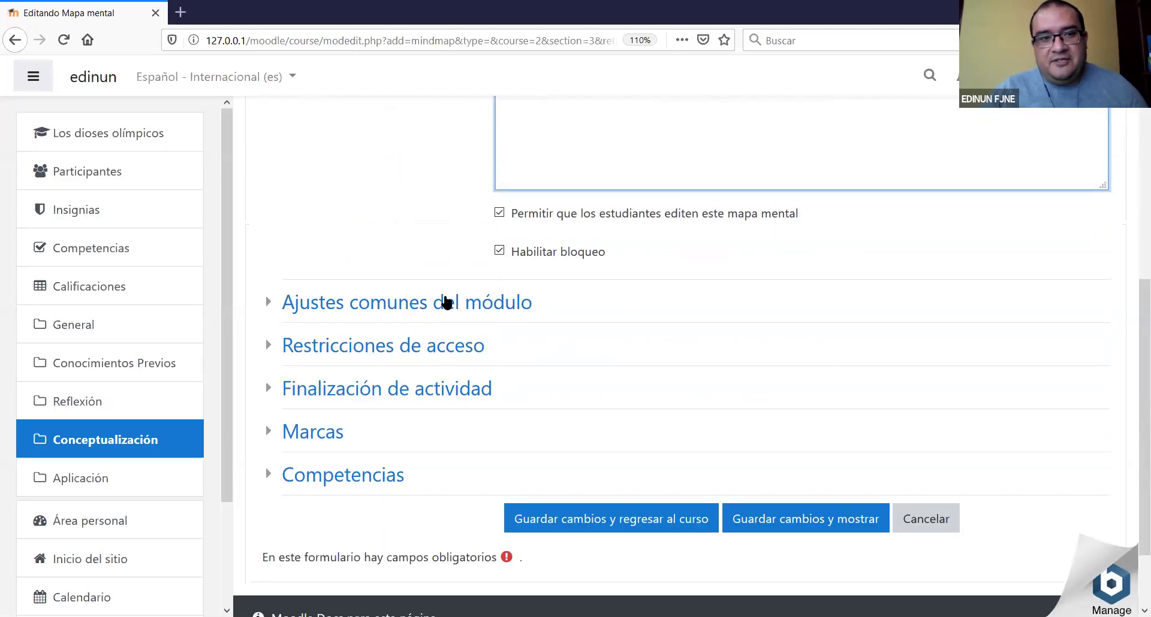
left_click(272, 306)
left_click(271, 302)
left_click(271, 303)
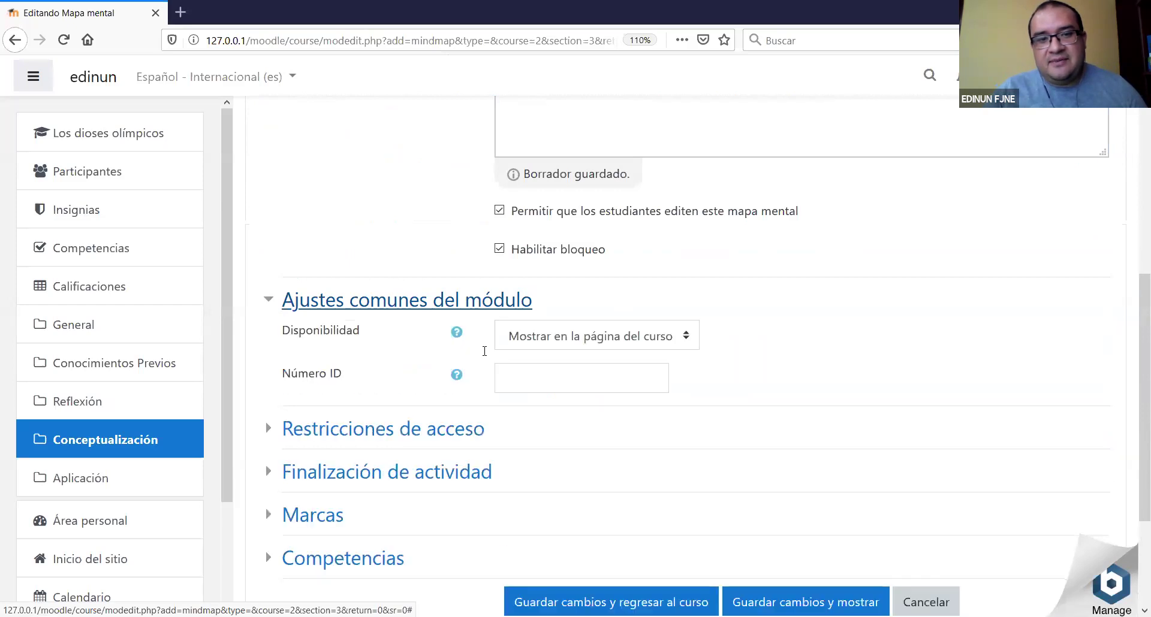
left_click(605, 341)
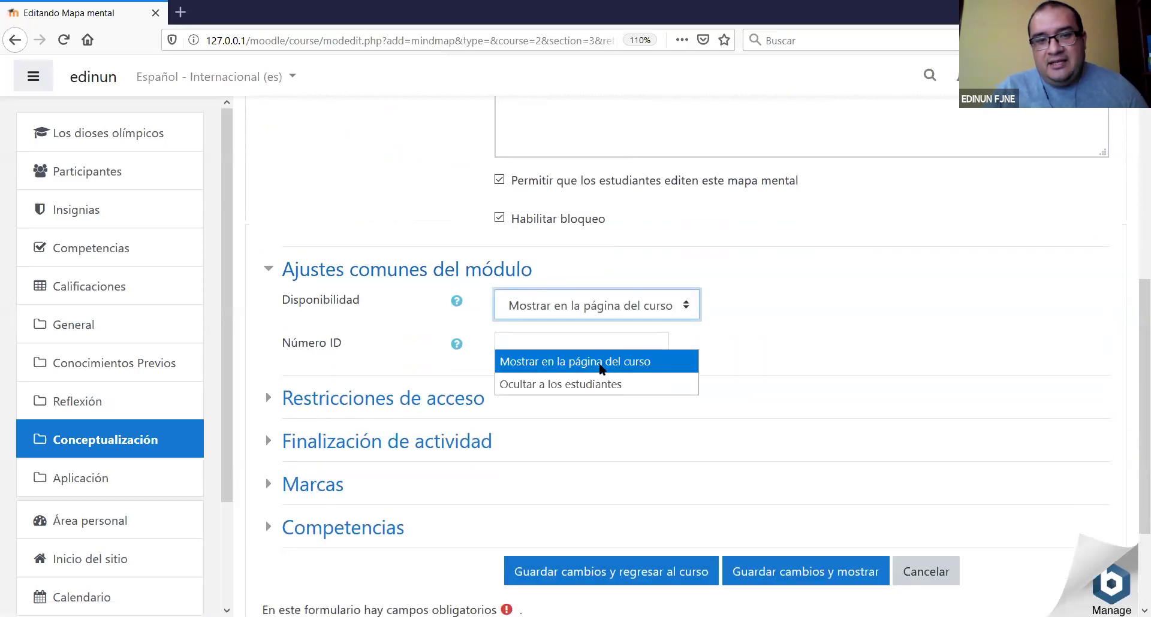
left_click(602, 367)
left_click(285, 277)
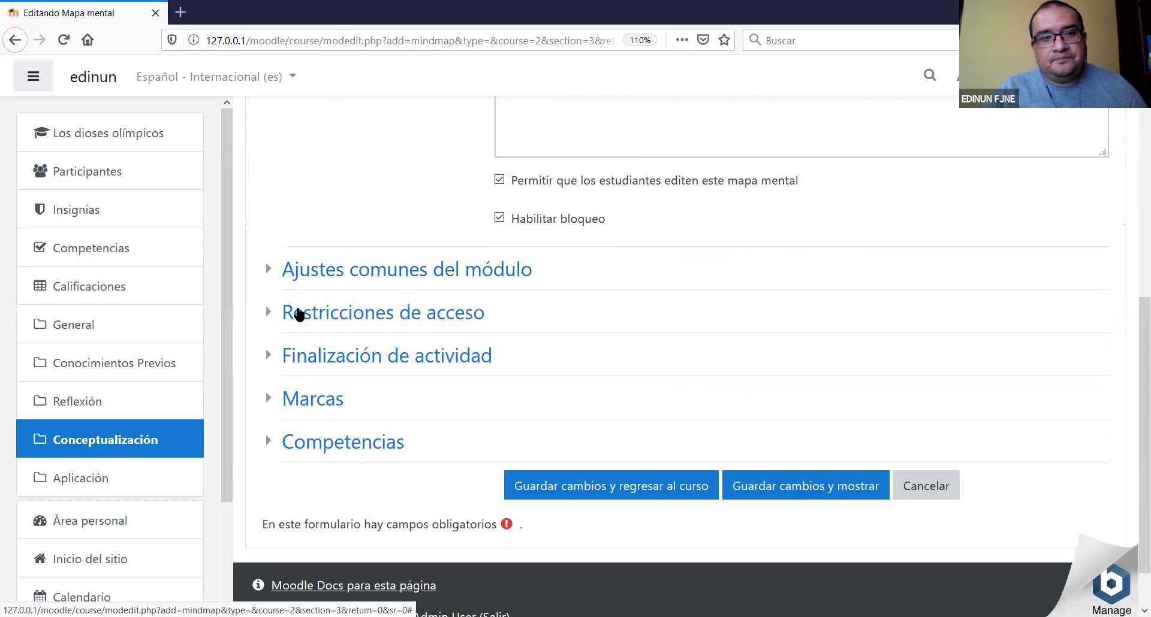
Examine the access restriction, activity completion and competency settings of the mind map.
left_click(269, 258)
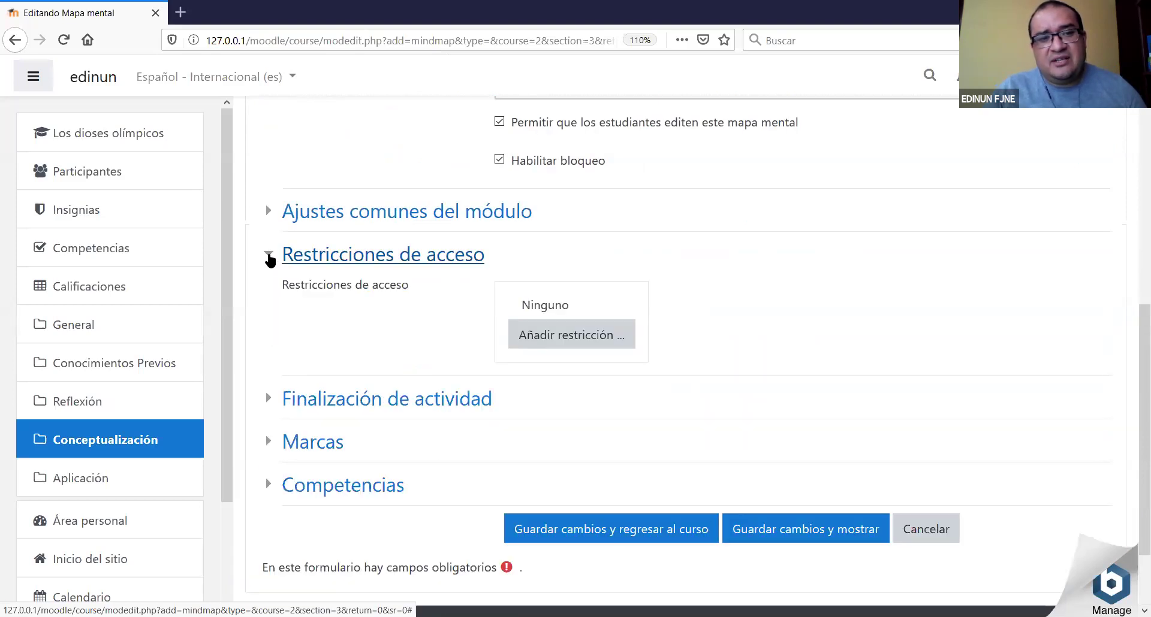
left_click(270, 259)
left_click(265, 299)
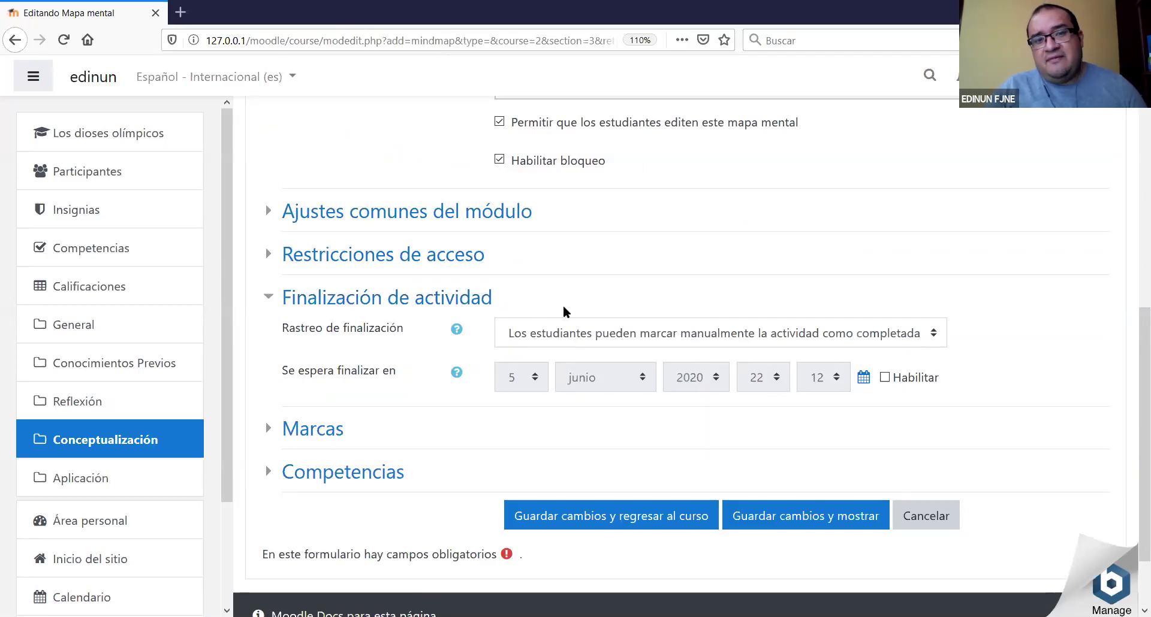
left_click(270, 300)
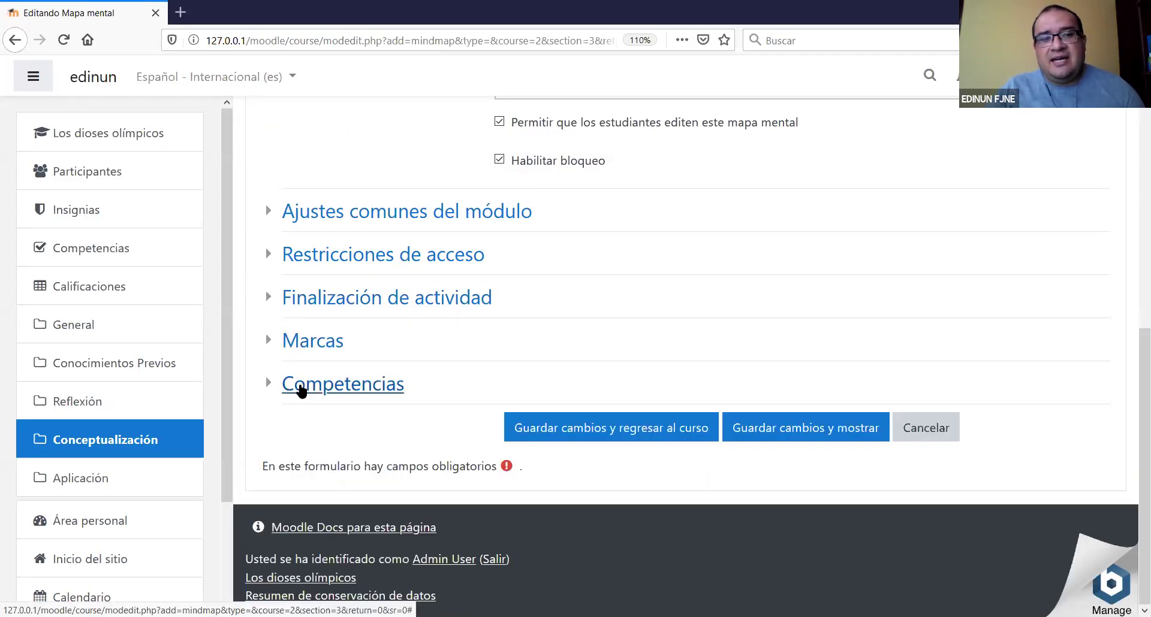
left_click(269, 384)
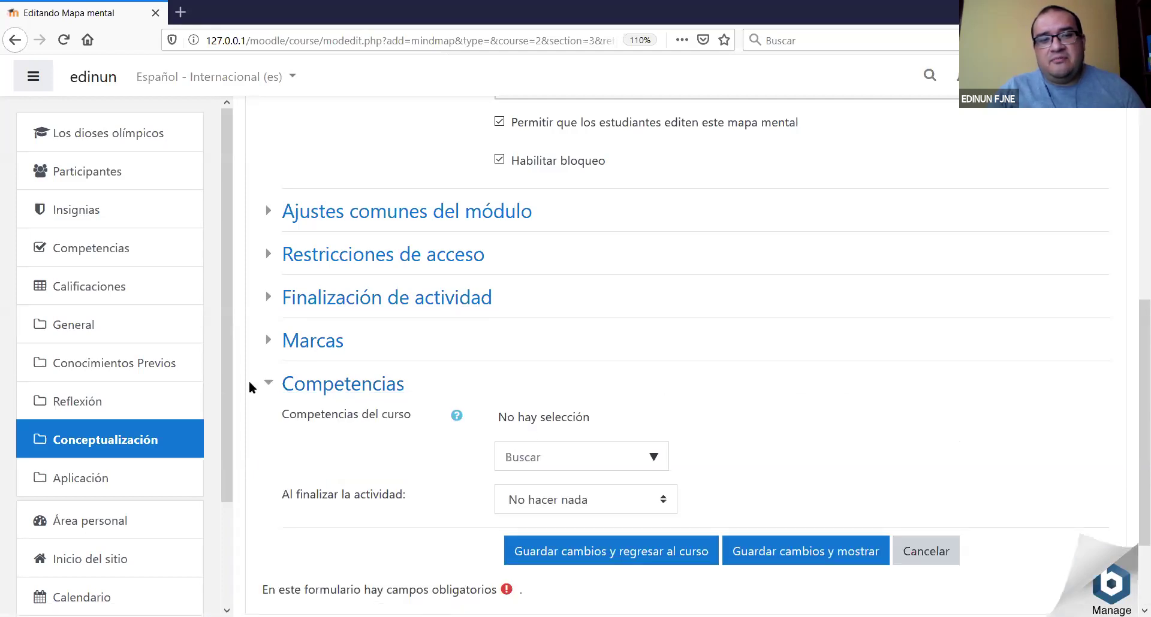
left_click(275, 386)
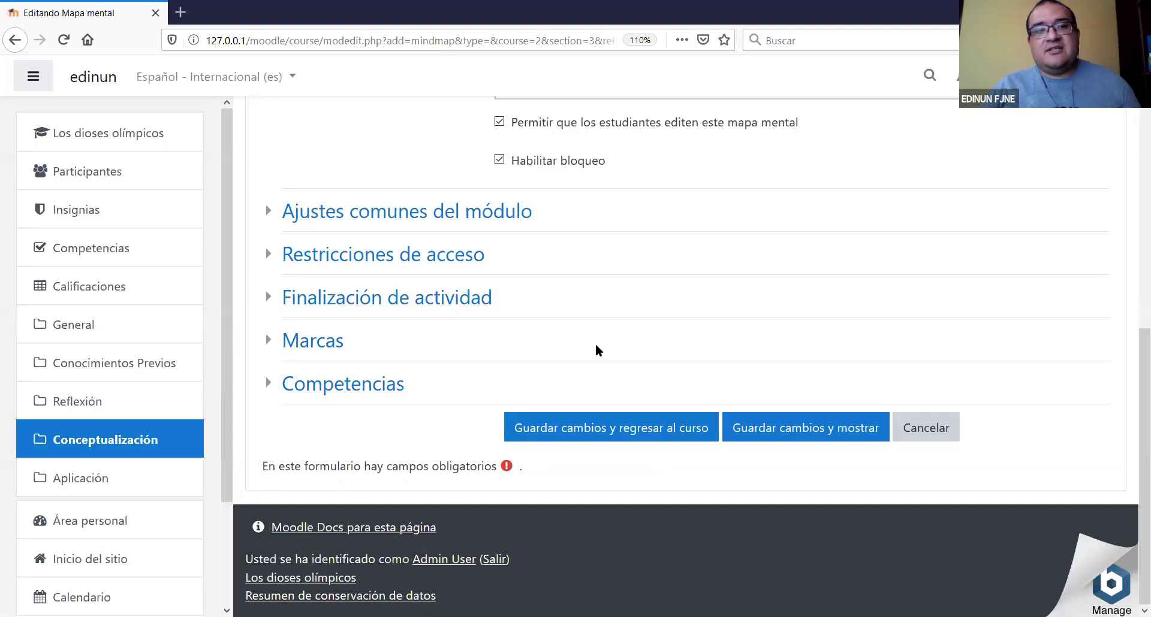
Save the mind map activity, return to the course page and turn course editing off.
left_click(646, 447)
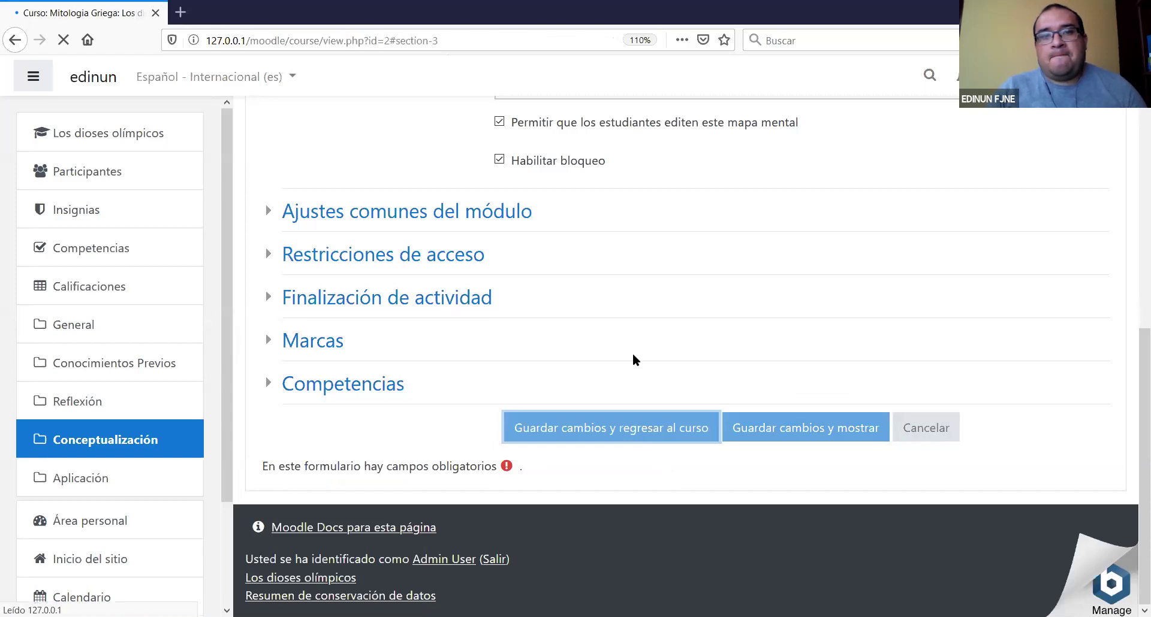
left_click_drag(1135, 368, 1135, 112)
left_click(1107, 154)
left_click(1001, 213)
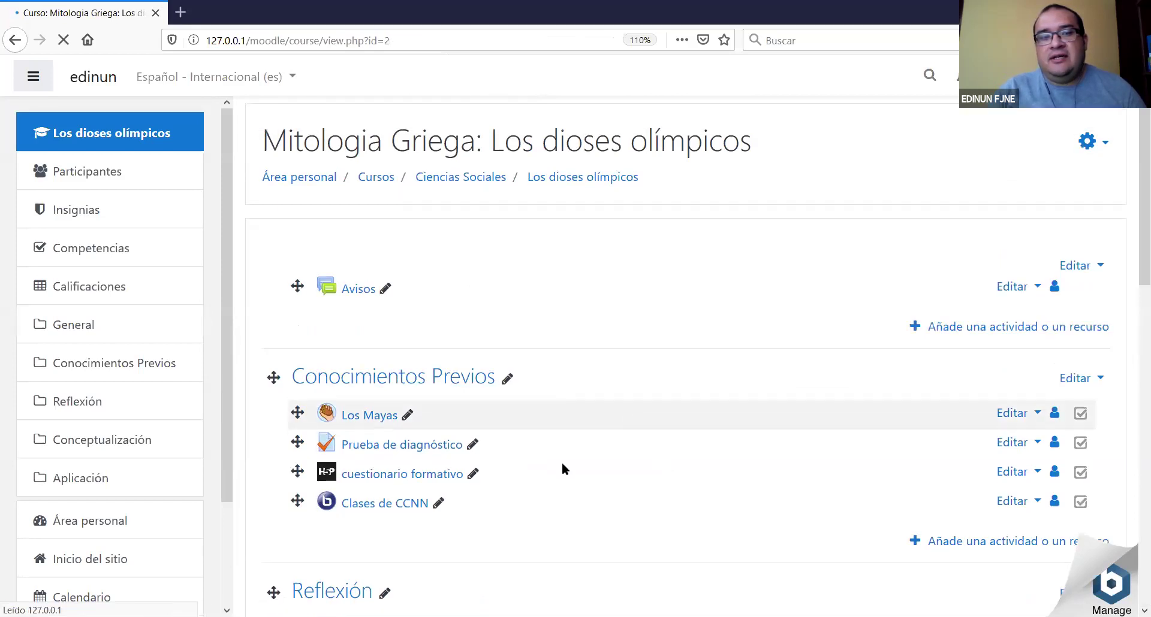
Open the "Creencias Religiosas en Egipto" mind map in the Conceptualización section.
scroll(566, 463, "down", 7)
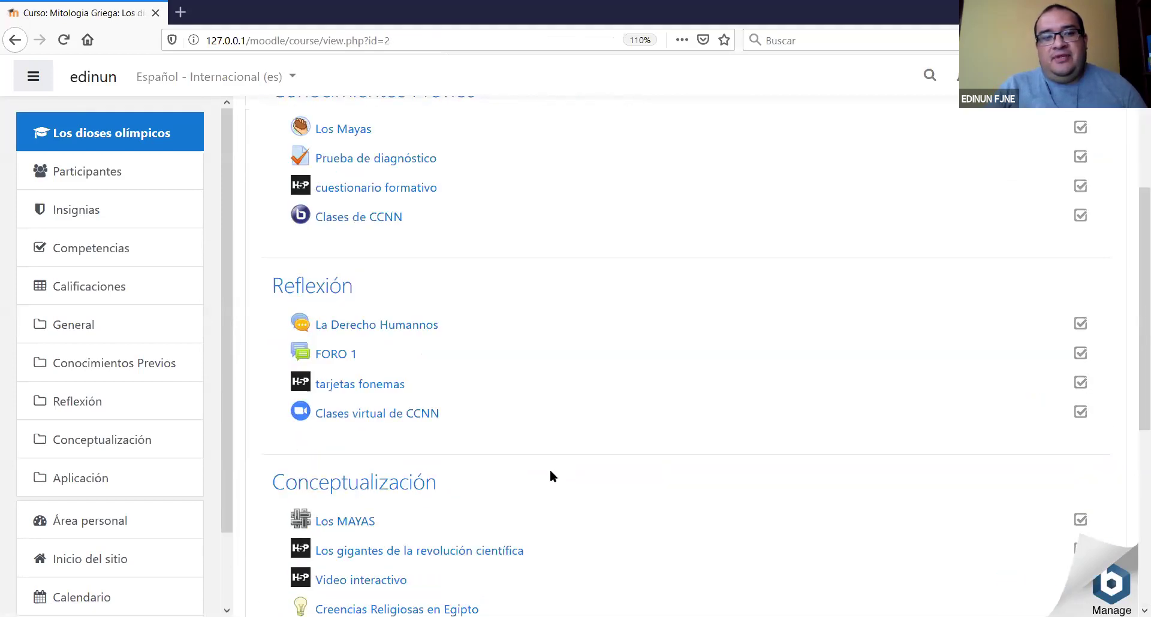
scroll(375, 316, "down", 3)
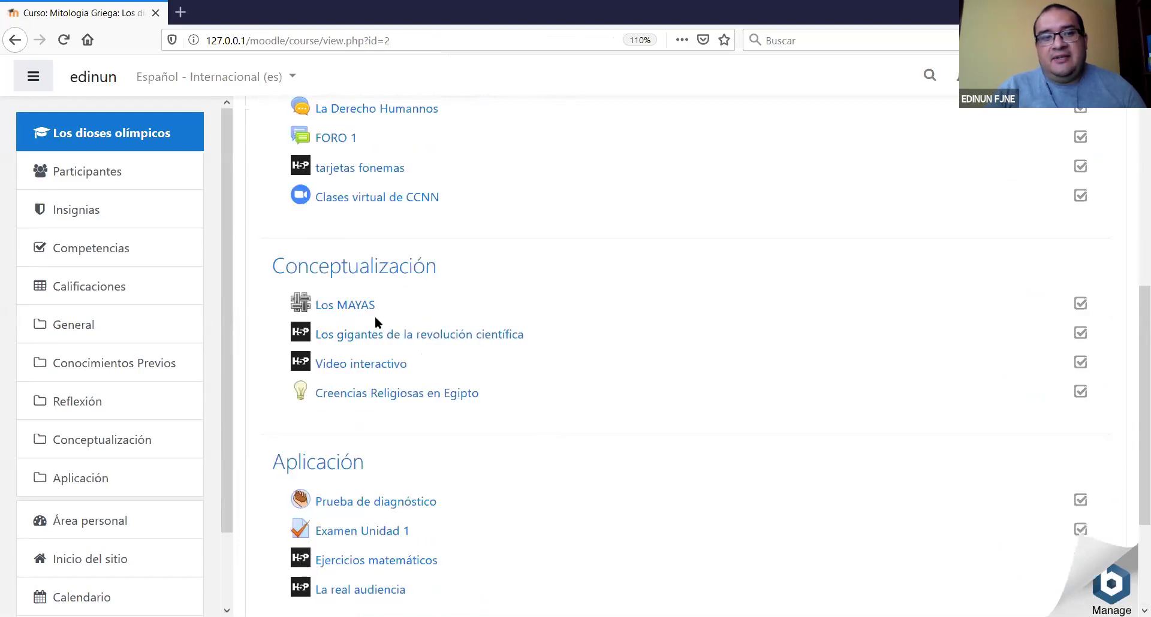
left_click(423, 262)
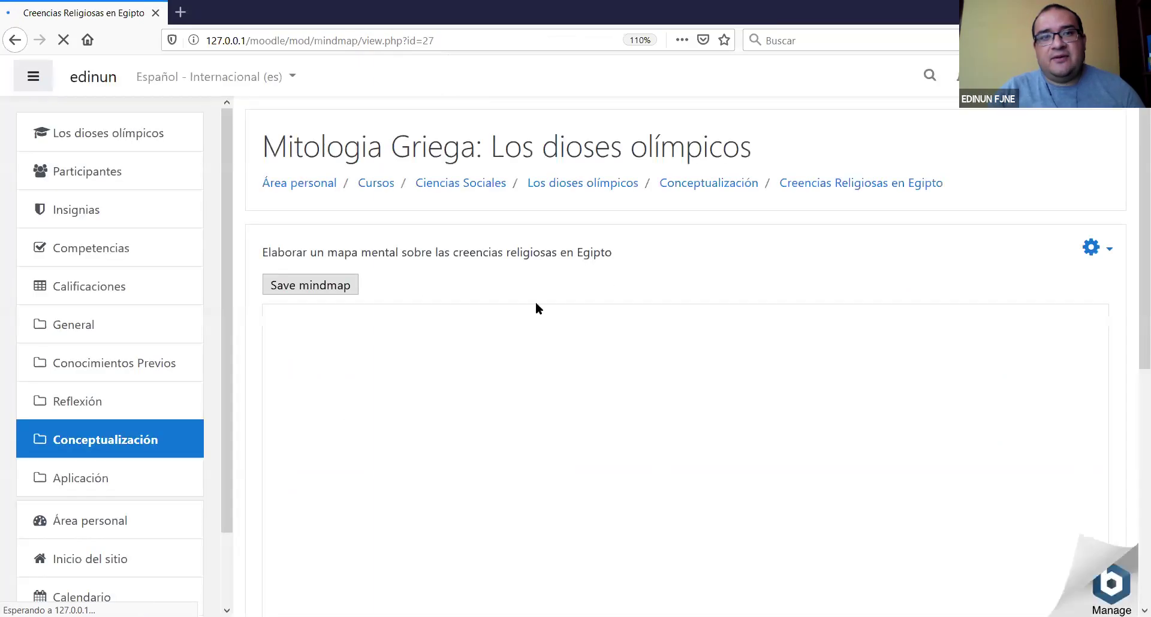
left_click_drag(276, 249, 760, 275)
left_click(689, 267)
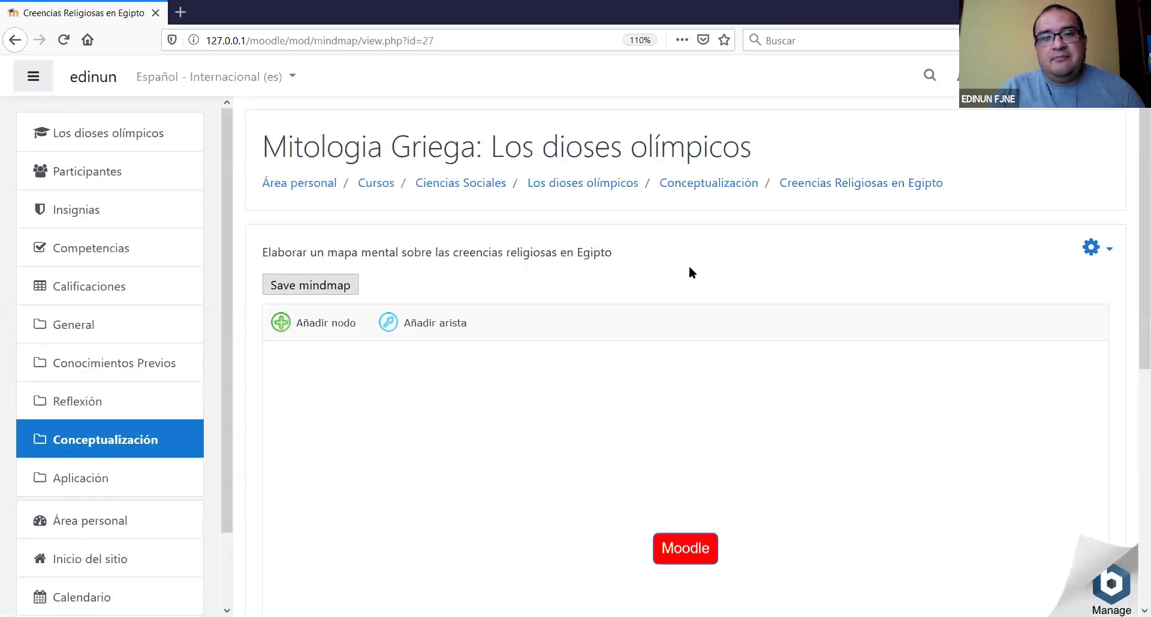
Edit the default "Moodle" node and change its label to "Religión de Egipto".
scroll(702, 387, "down", 2)
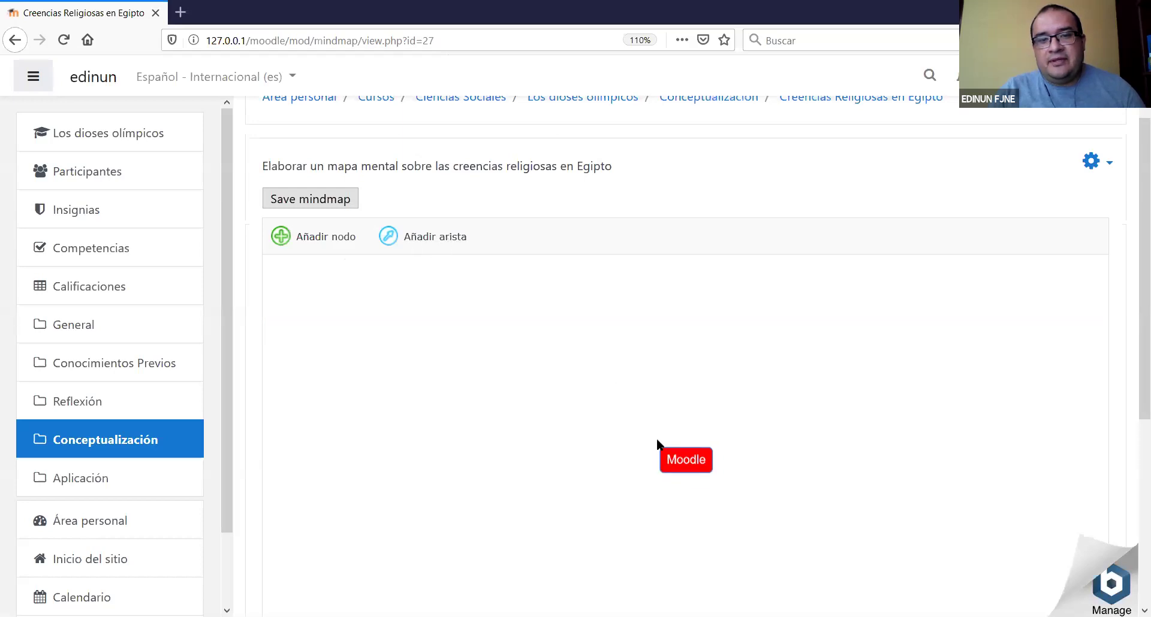
double_click(690, 466)
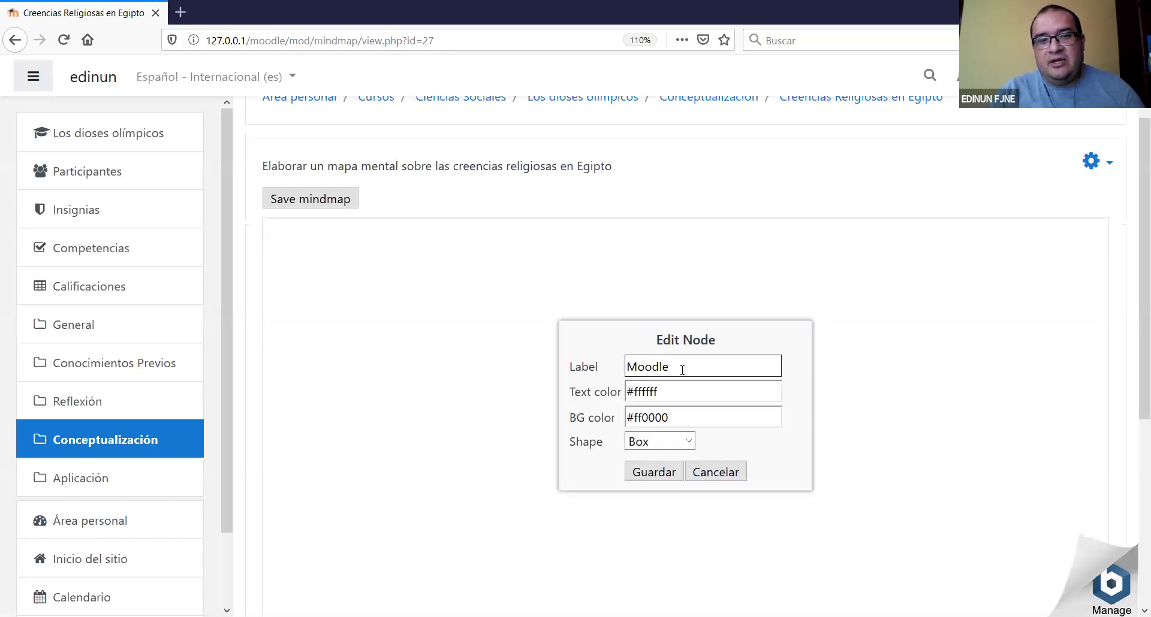
left_click_drag(682, 370, 580, 371)
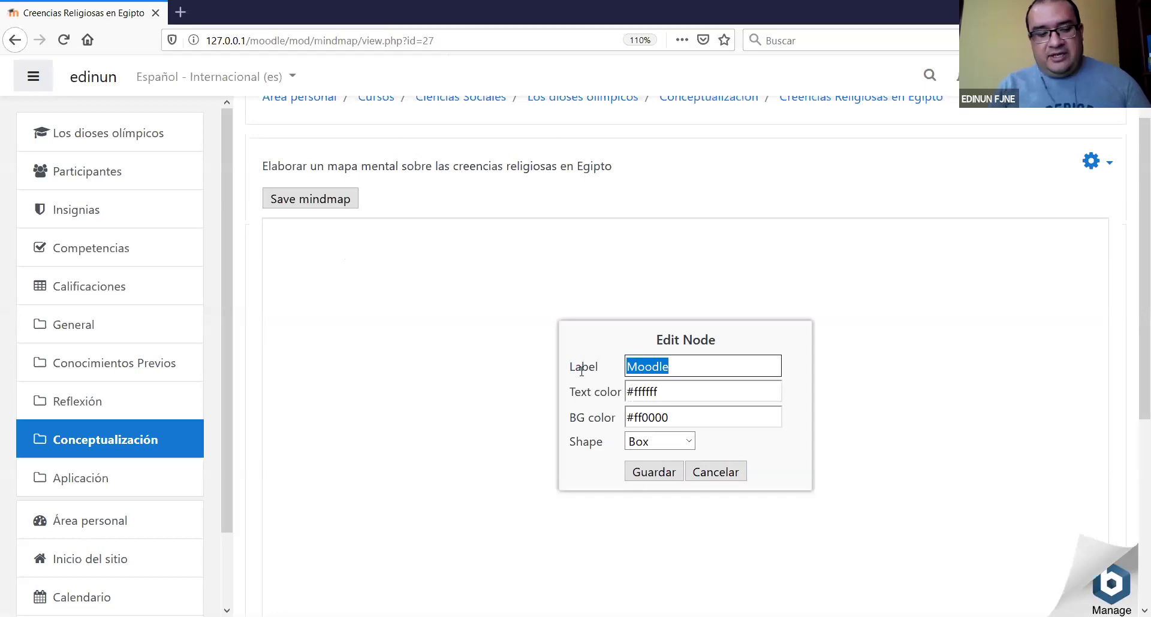
type("Rel")
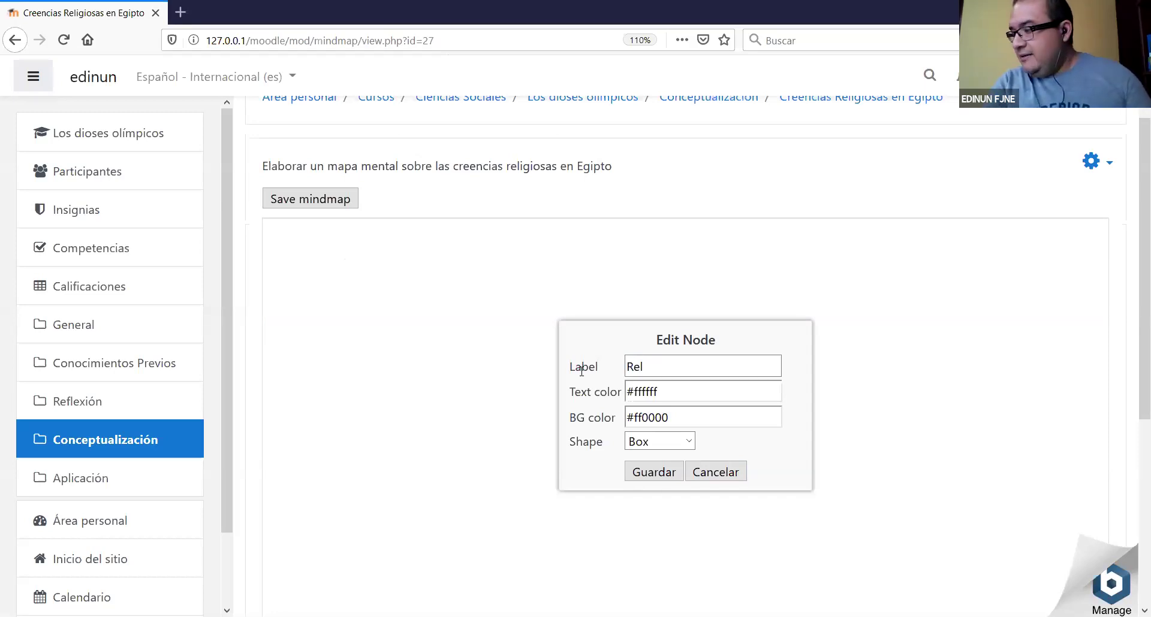
type("ió")
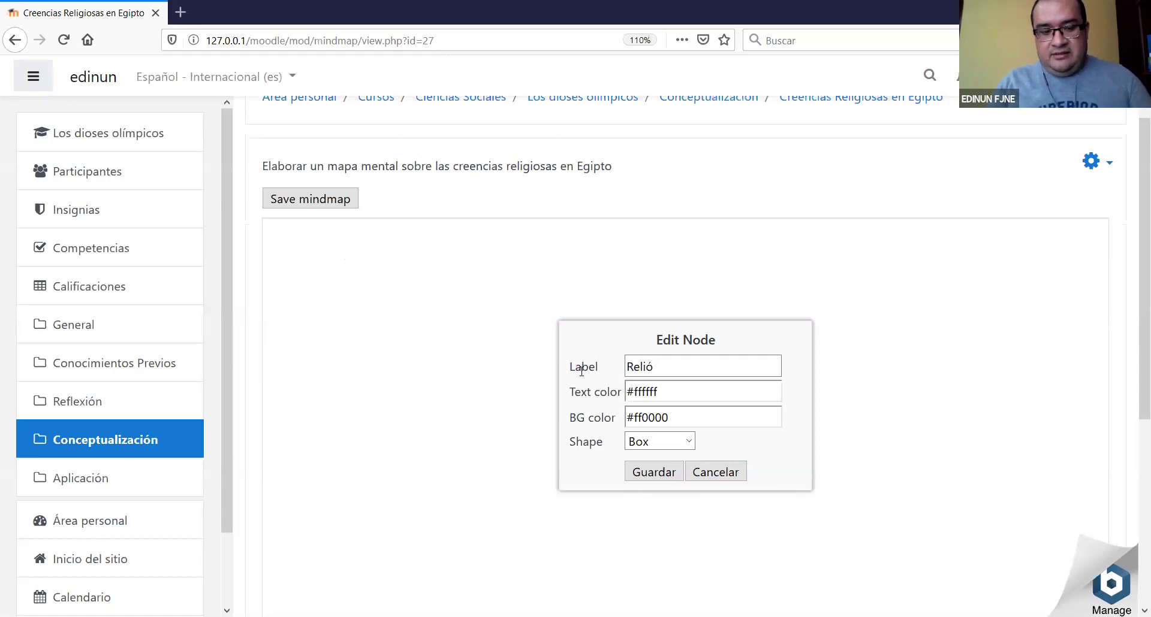
key("BackSpace")
type("gión")
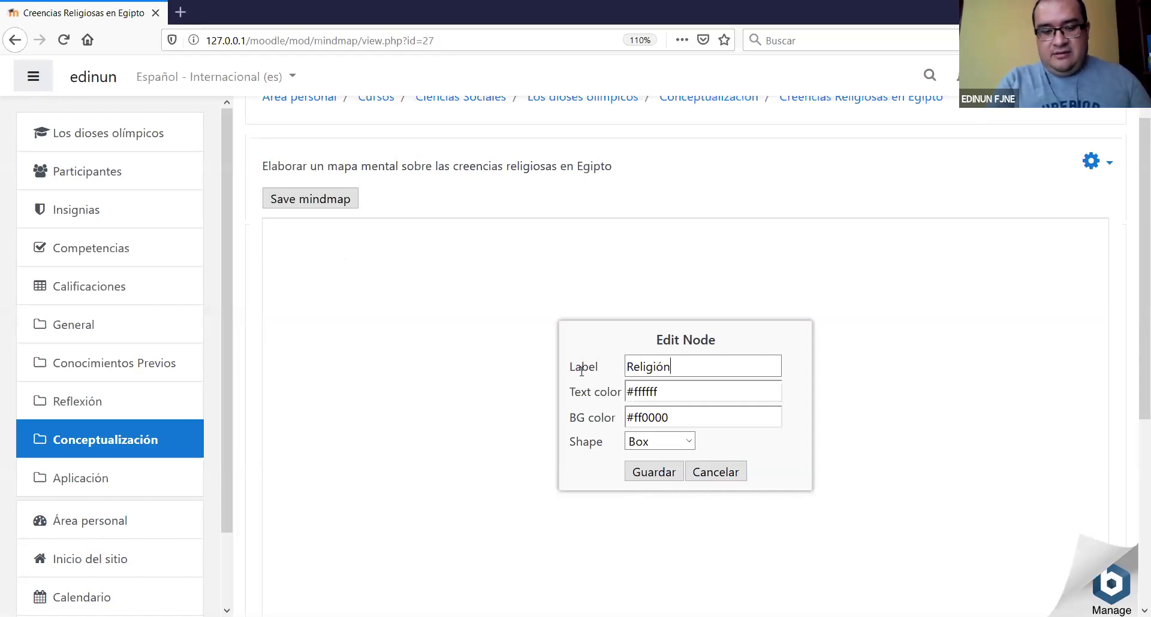
type(" de Egipto")
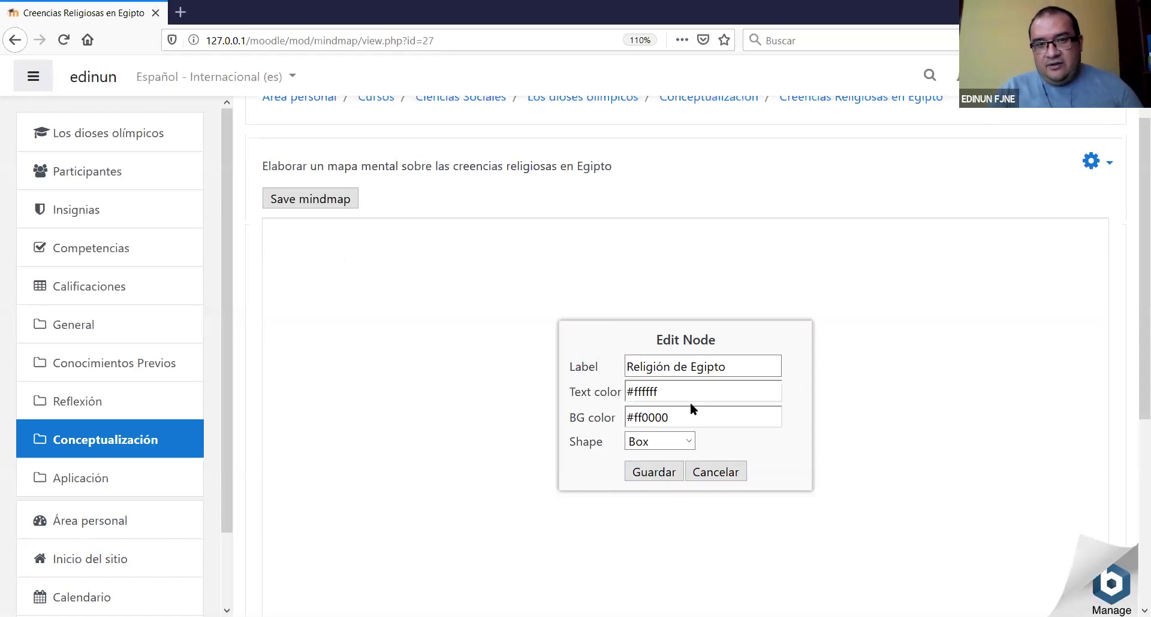
Set the text color of the "Religión de Egipto" node to the near-black #030804.
left_click(616, 397)
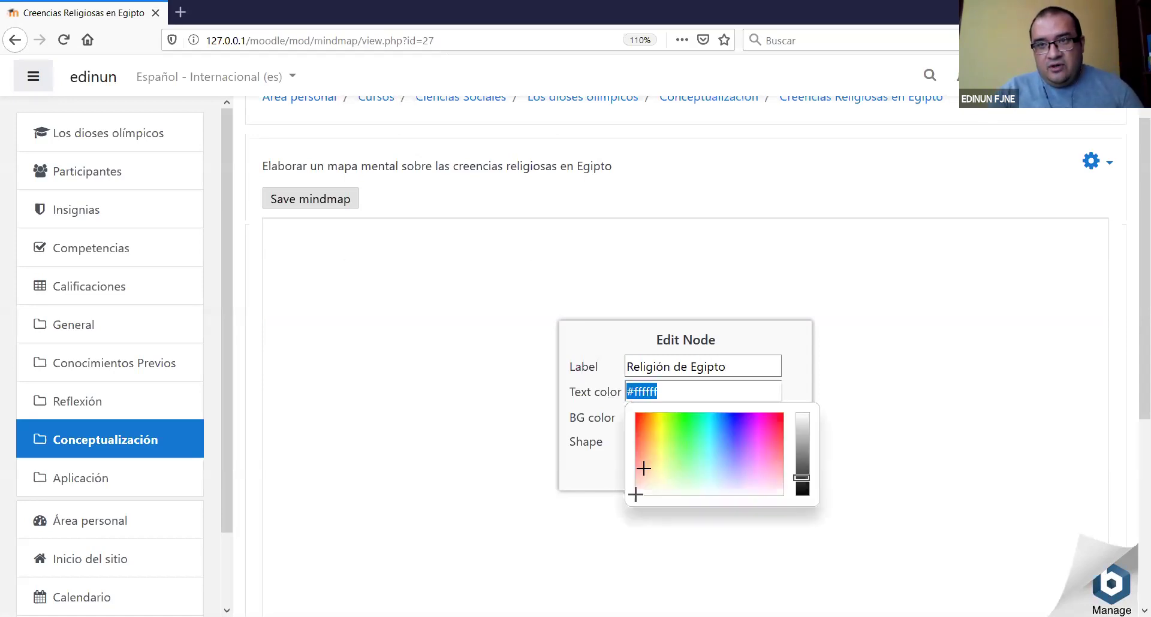
left_click(688, 445)
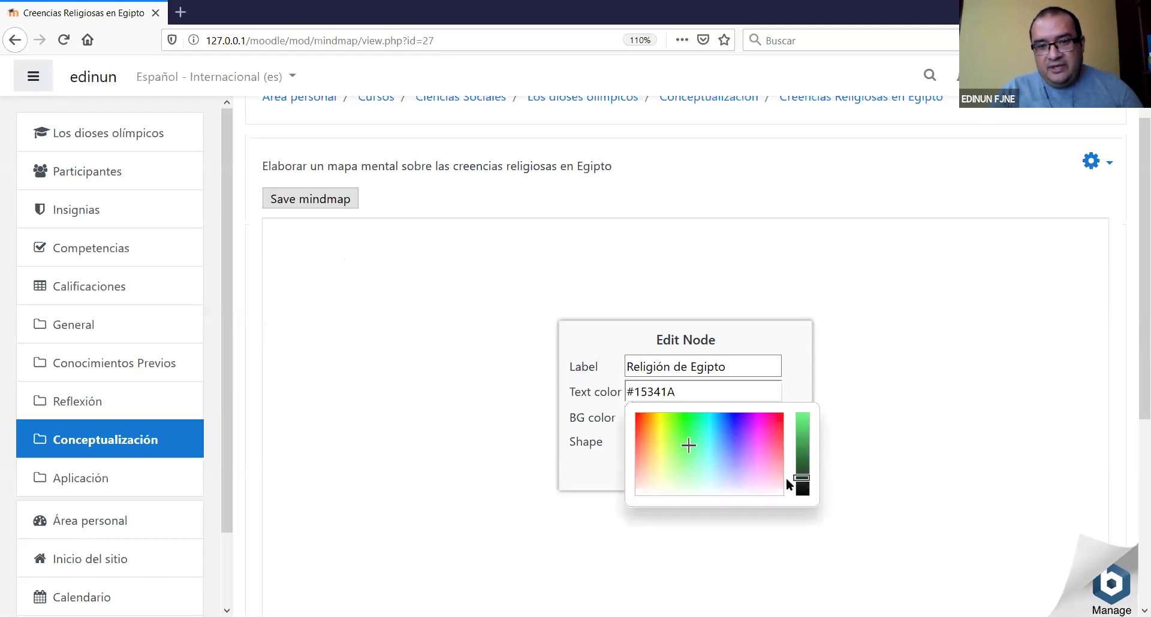
left_click(796, 392)
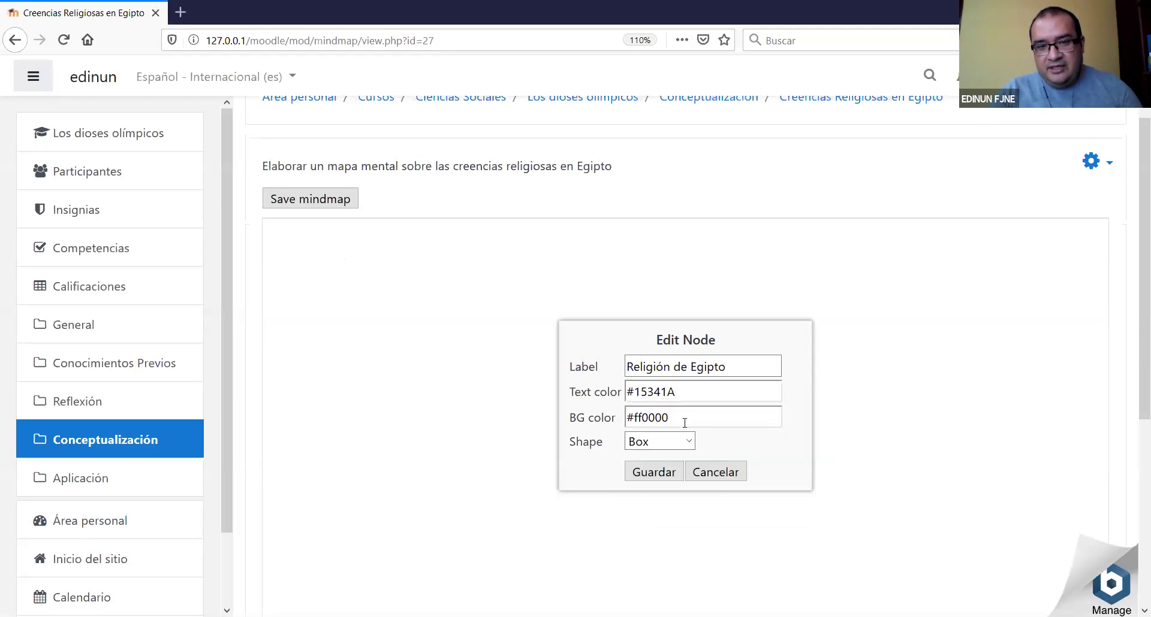
left_click(687, 395)
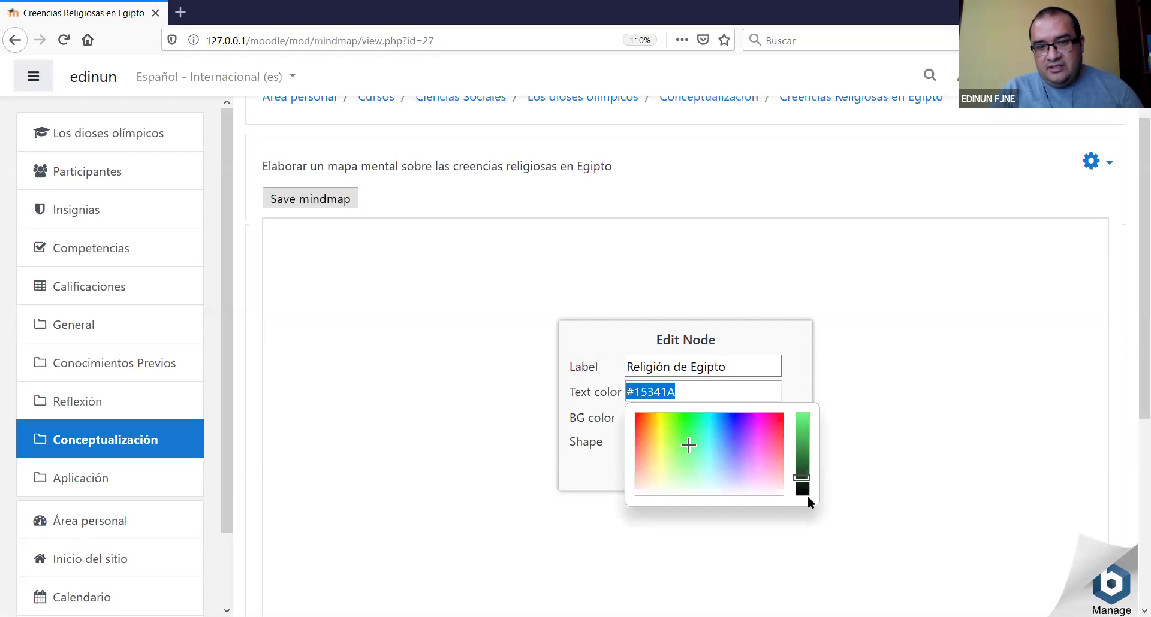
left_click(803, 498)
left_click(681, 419)
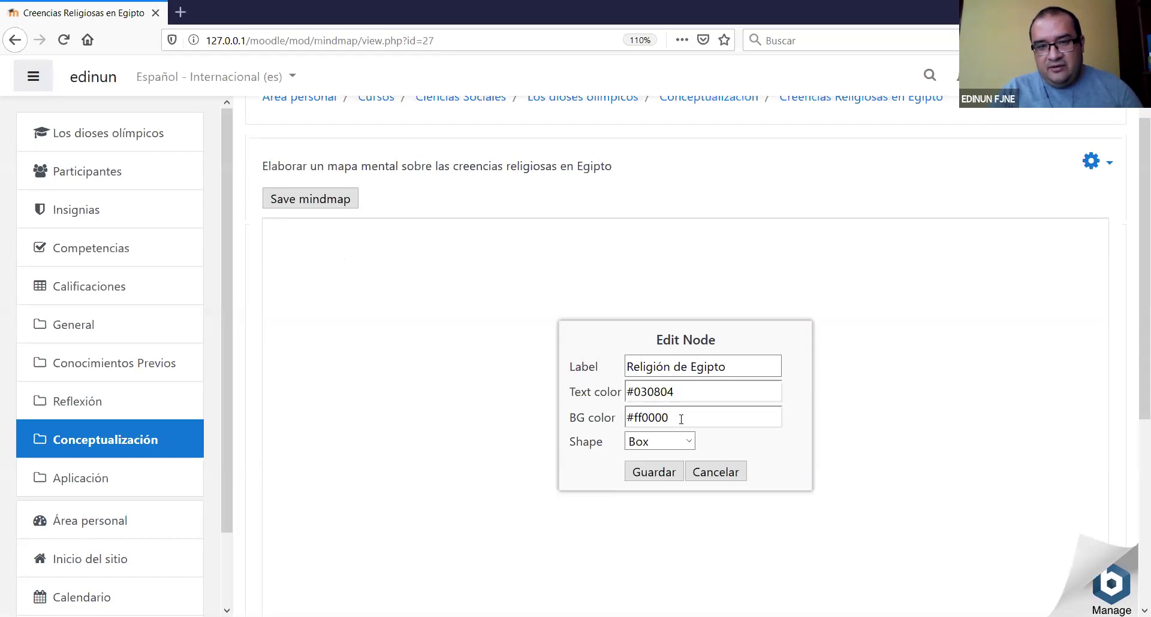
Give the "Religión de Egipto" node the background color #66FCCA and a Circle shape, and save the node.
left_click(612, 423)
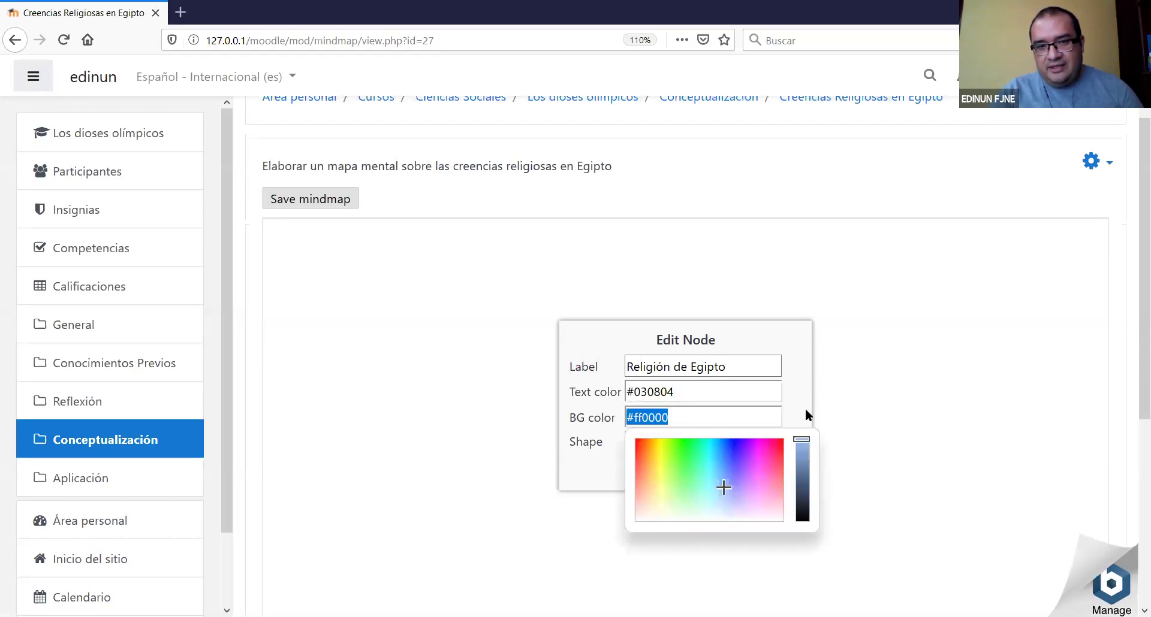
left_click(707, 463)
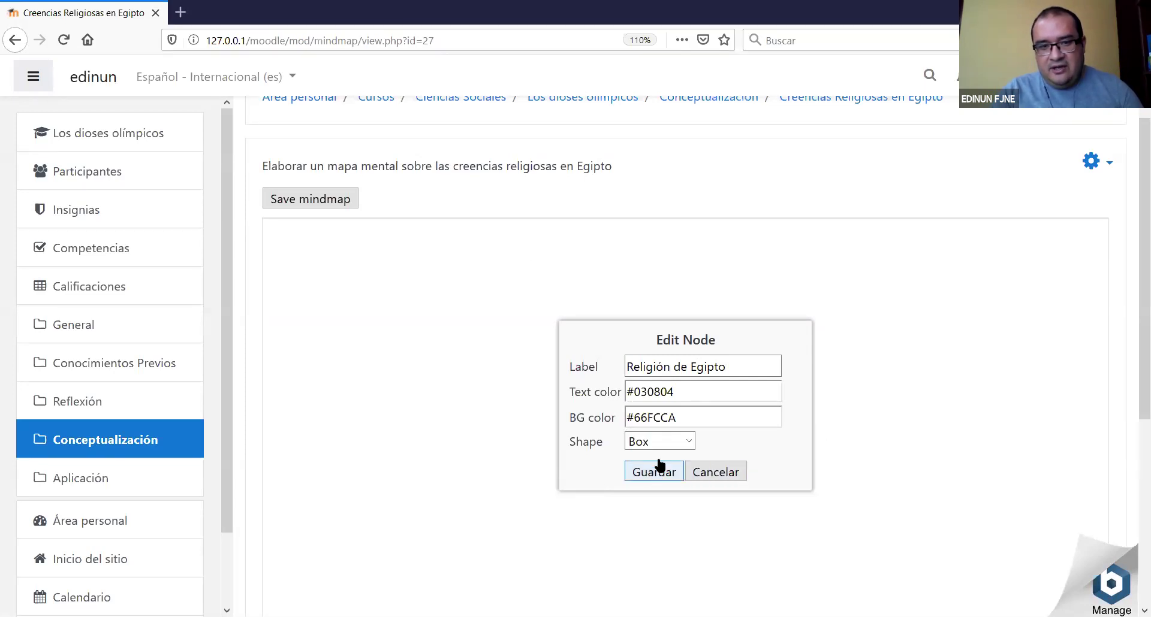
left_click(684, 441)
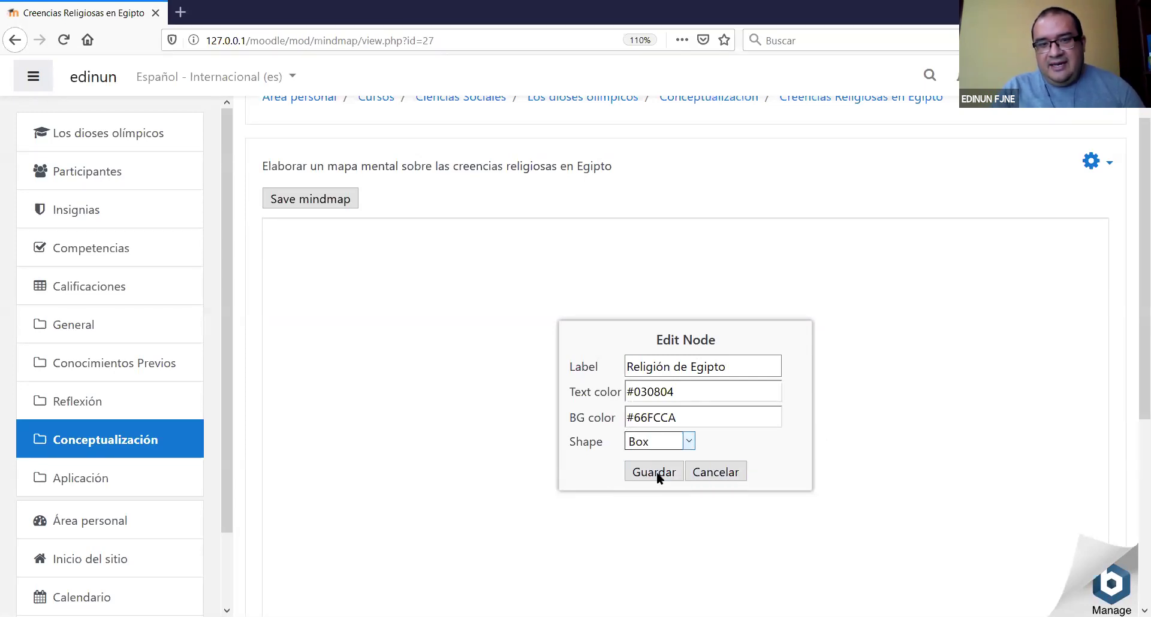
left_click(653, 484)
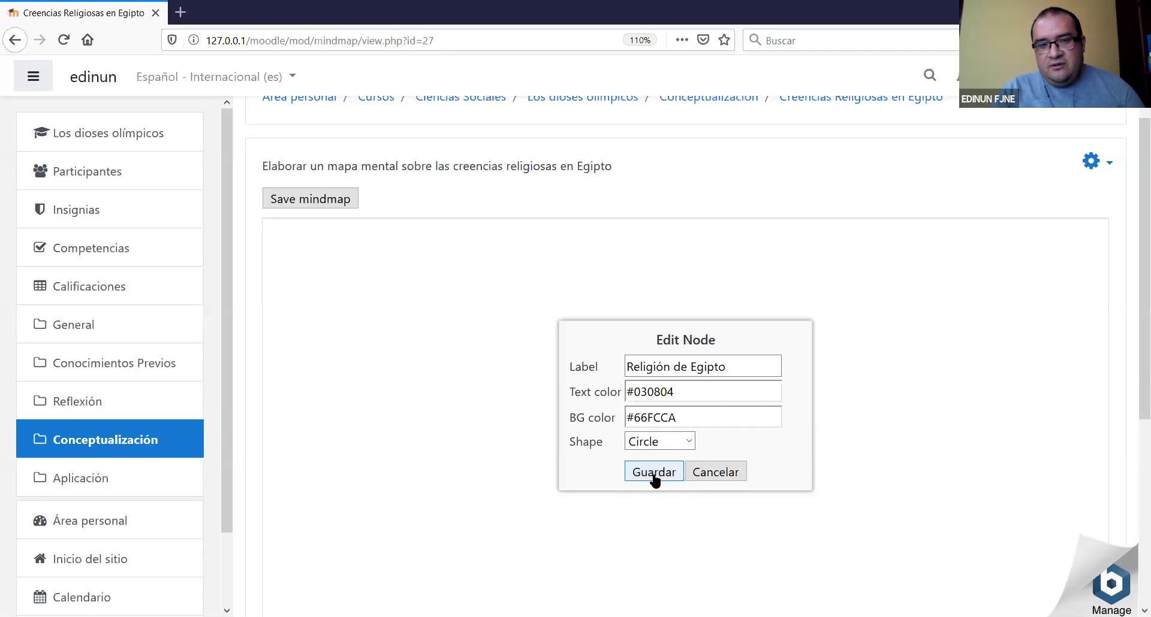
left_click(653, 473)
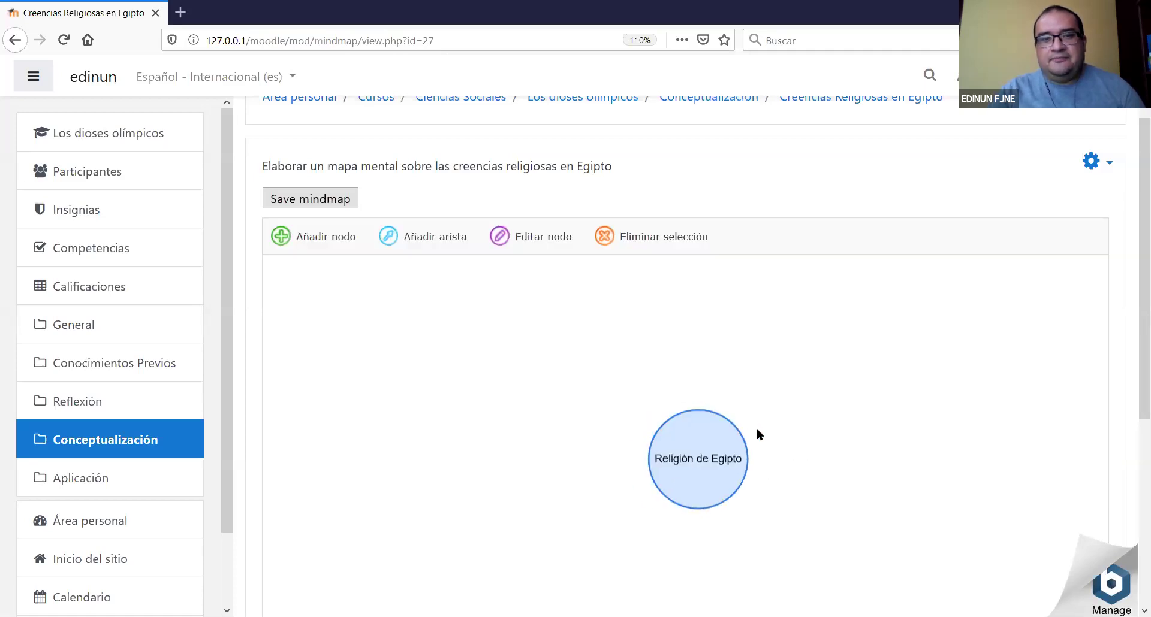
left_click(538, 372)
left_click(435, 236)
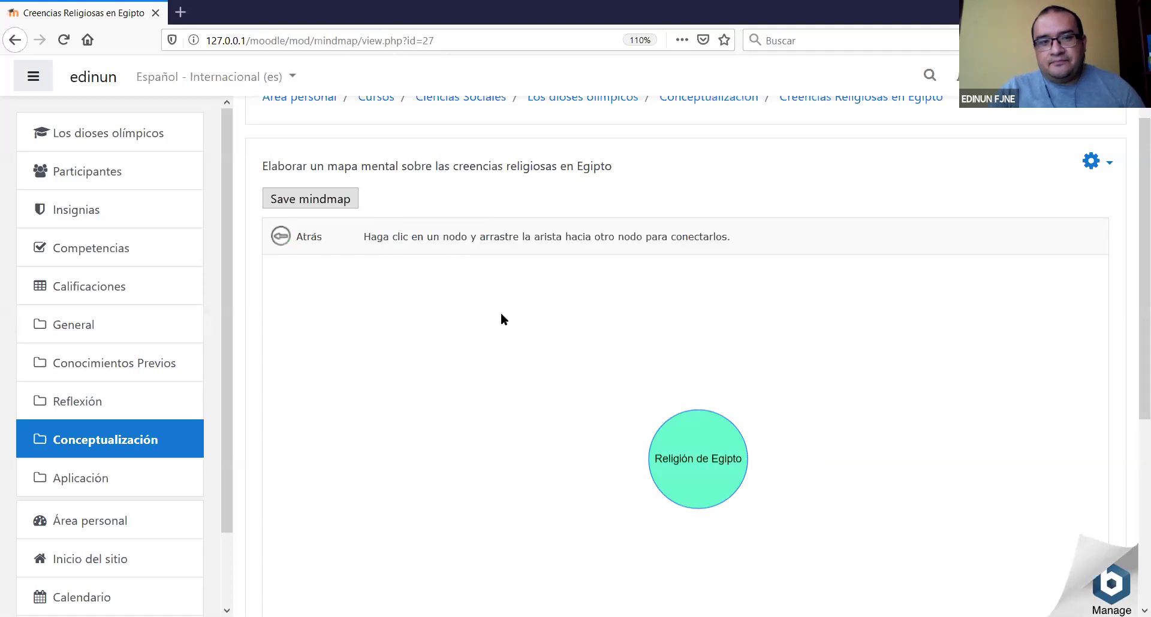
left_click(298, 240)
Place a new node to the upper left of the "Religión de Egipto" circle and label it "Eran politeístas".
left_click(328, 241)
left_click(526, 393)
left_click(678, 367)
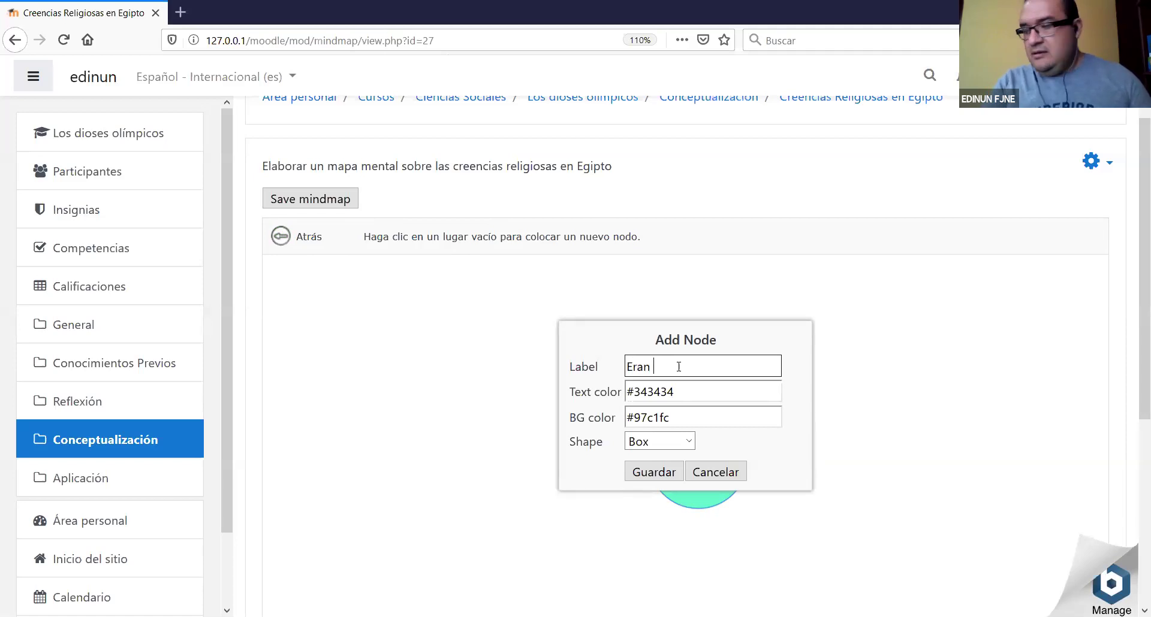
type("Eran pol")
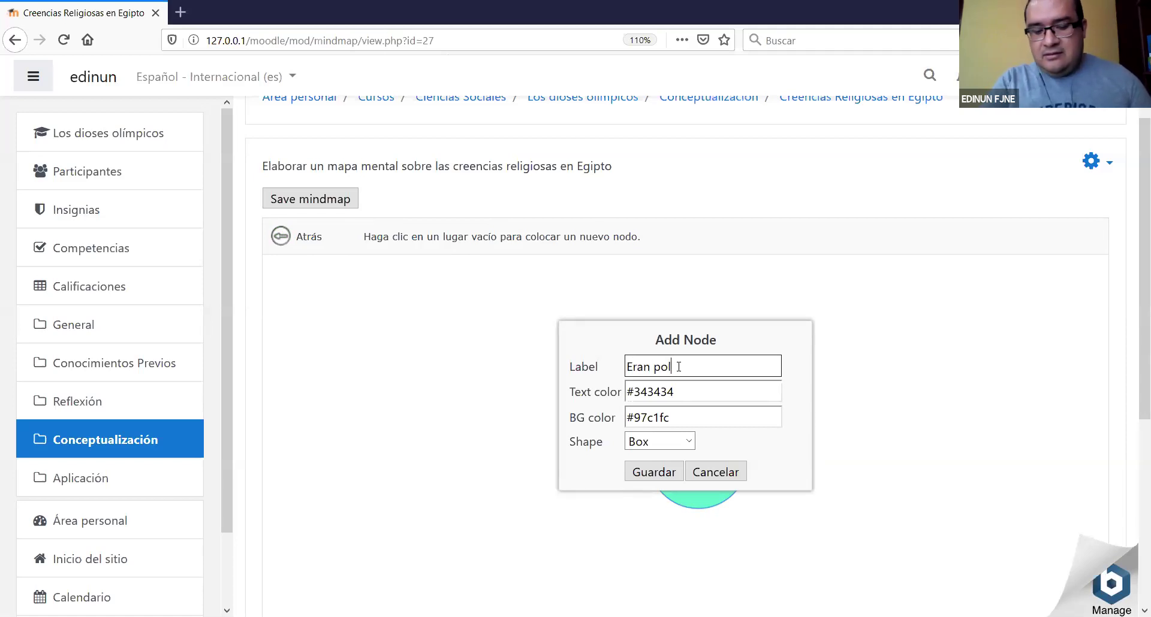
type("ite")
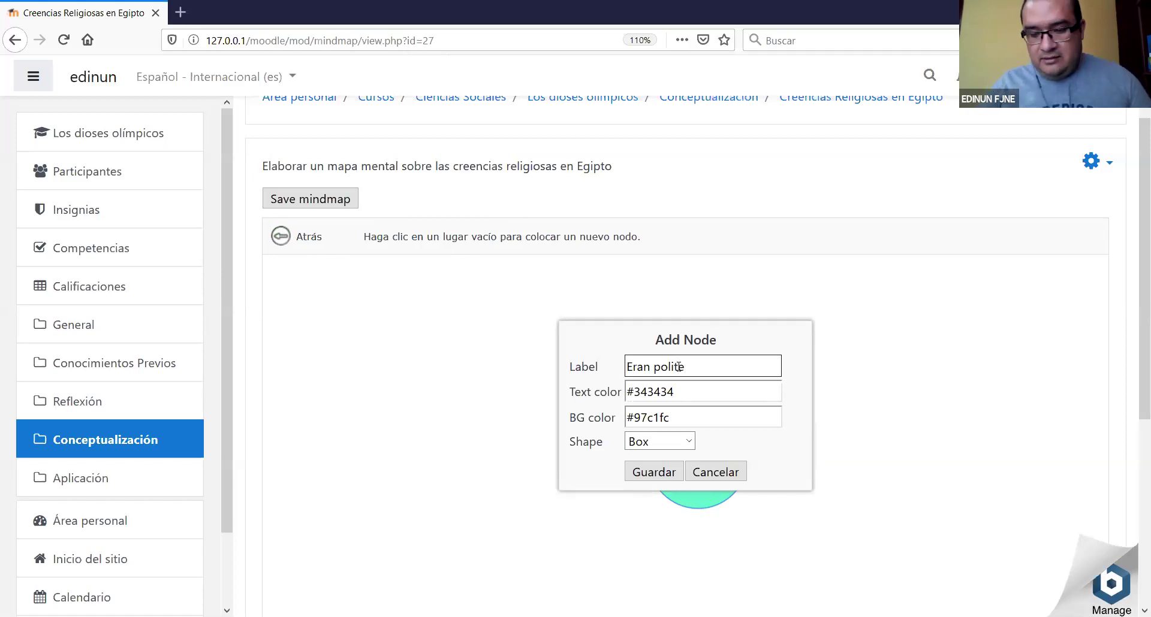
type("ístas")
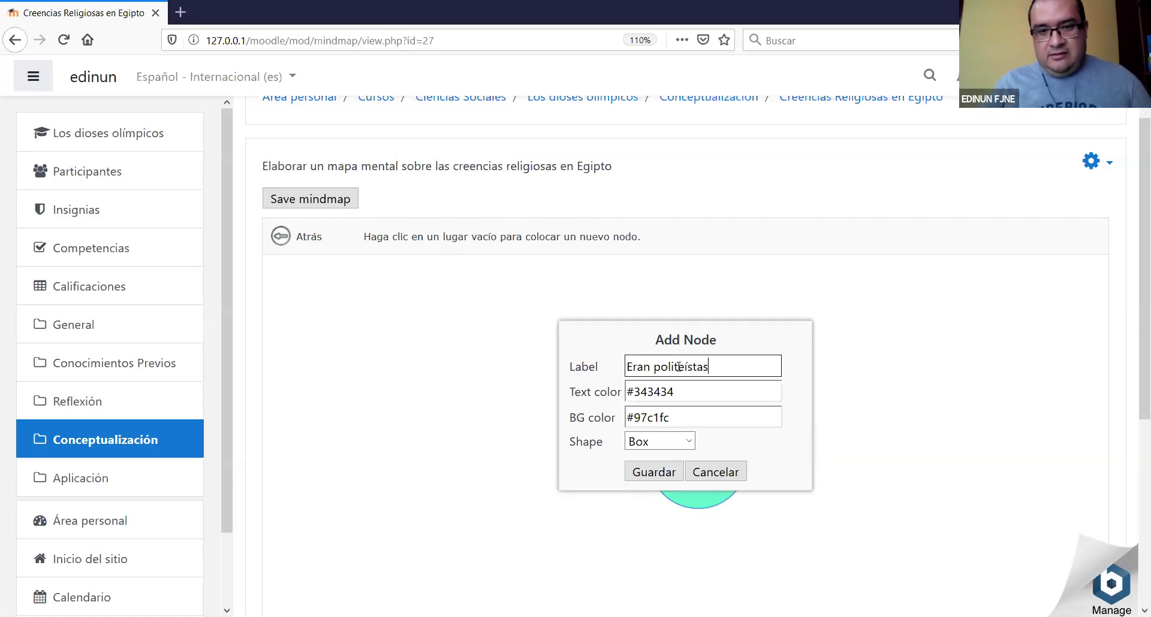
Give the "Eran politeístas" node an Ellipse shape and the background color #EB54FC, and save the node.
left_click(671, 441)
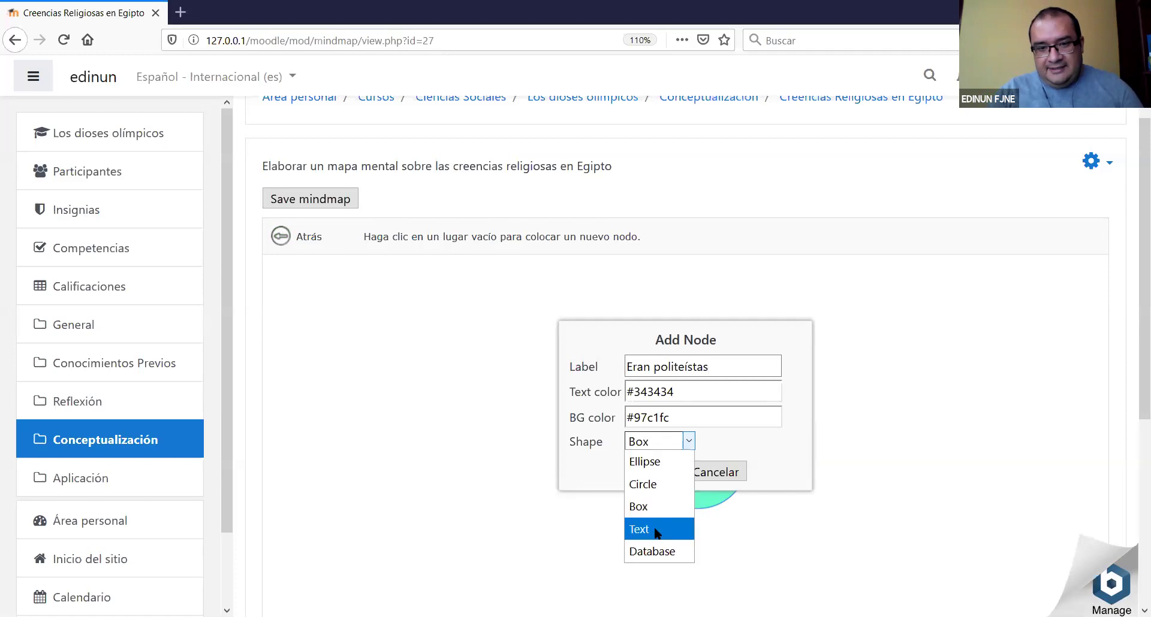
left_click(654, 463)
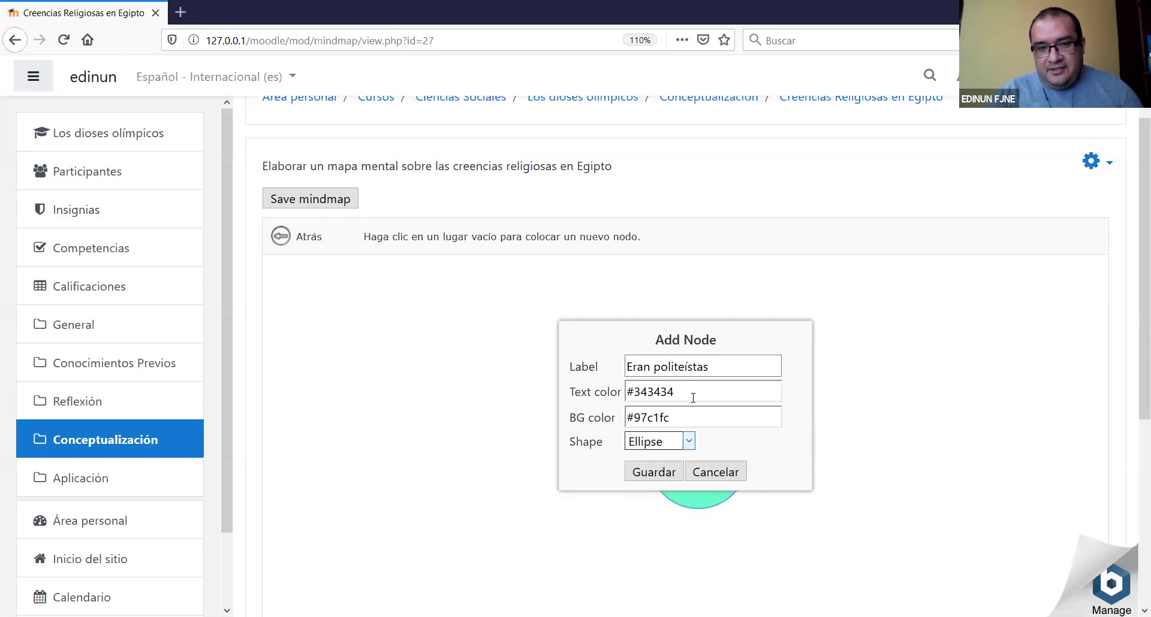
left_click(697, 401)
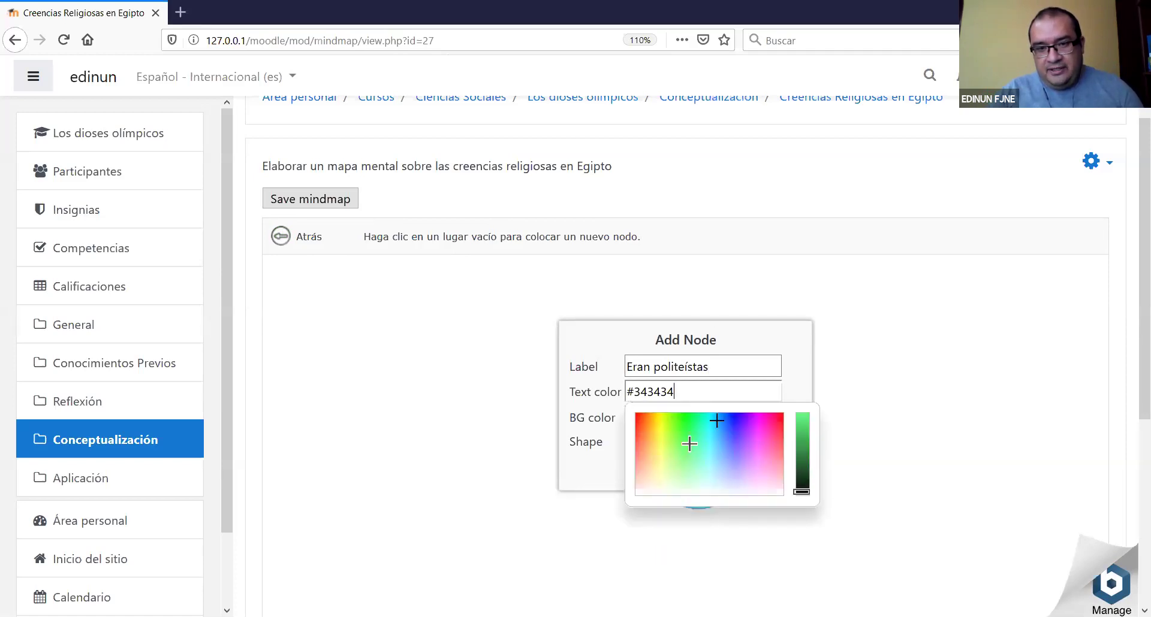
left_click(689, 418)
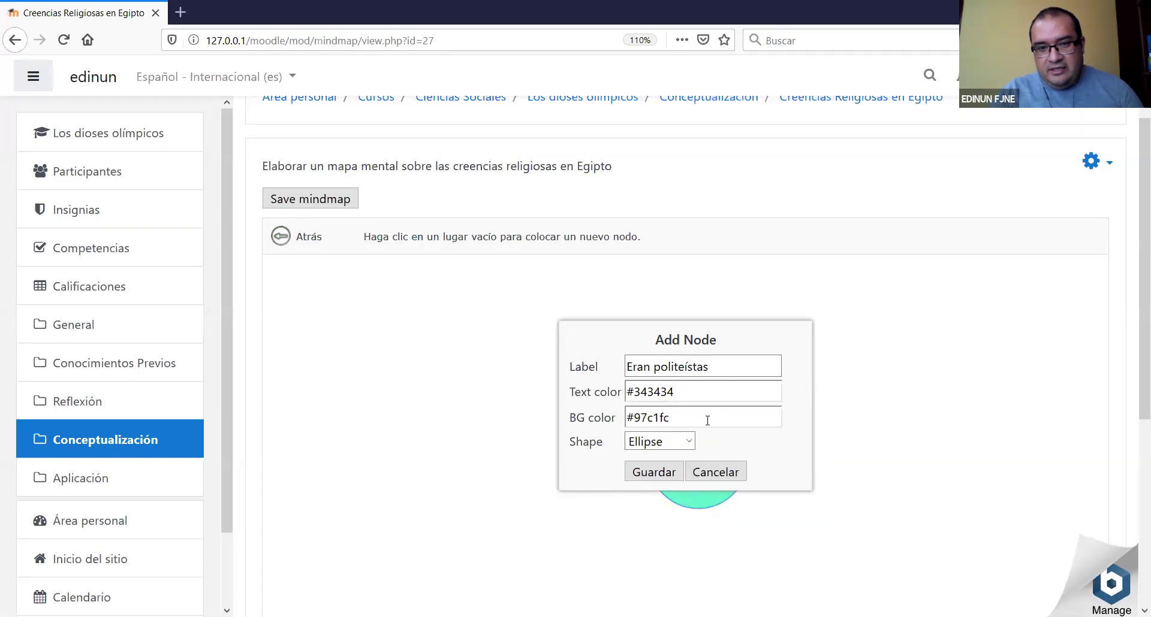
left_click(753, 466)
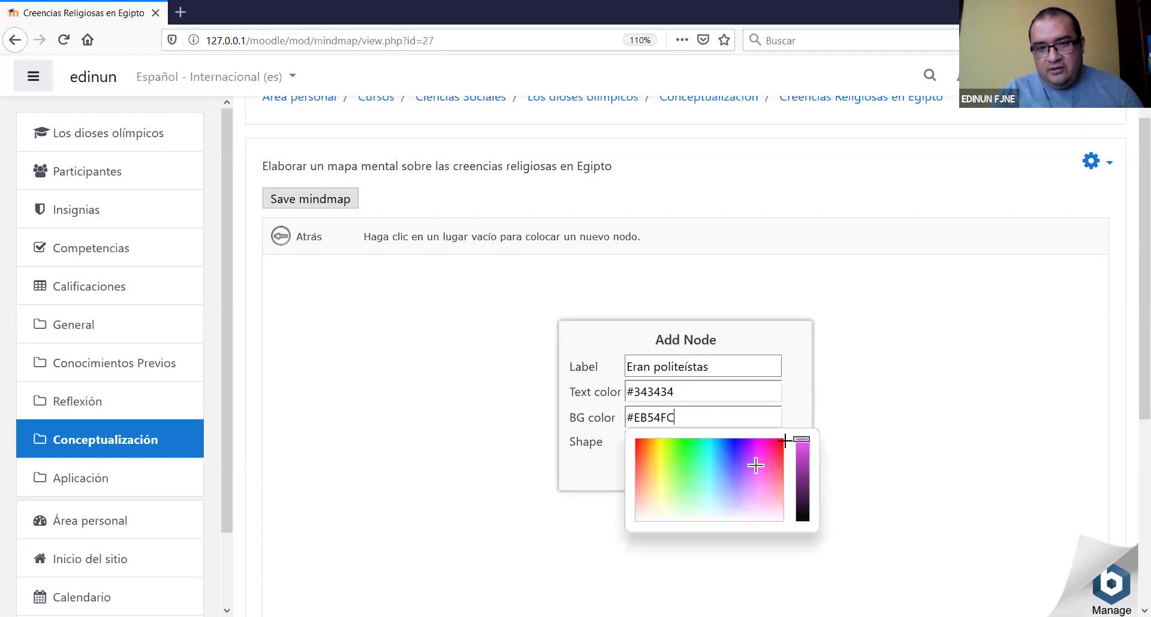
left_click(790, 397)
left_click(664, 473)
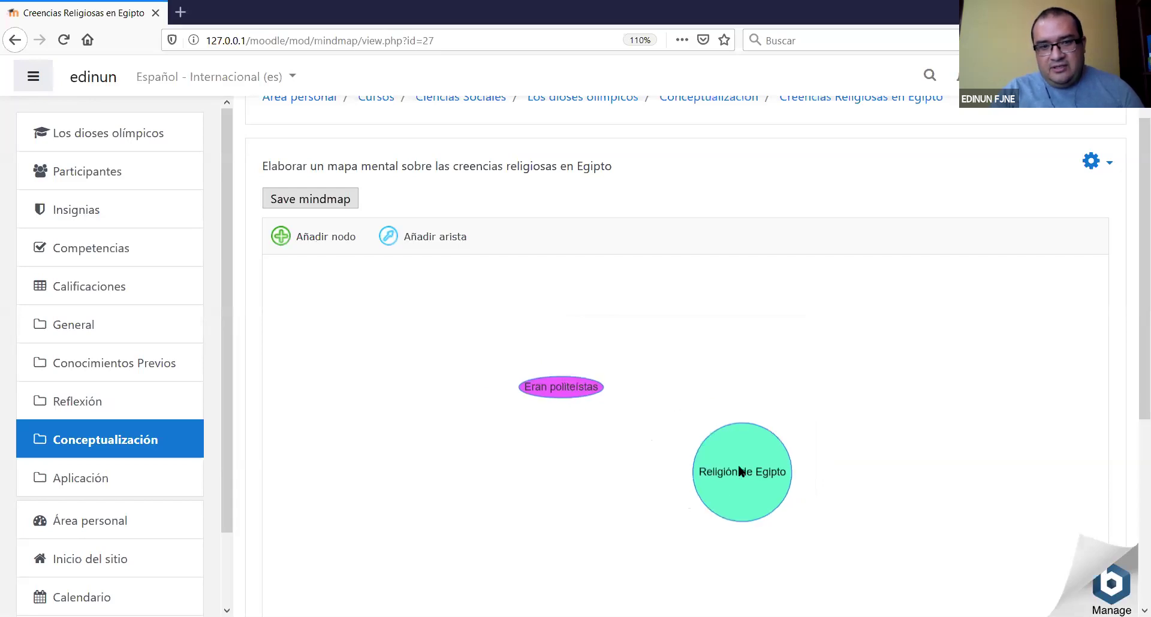
Connect the "Eran politeístas" node to the "Religión de Egipto" circle with an edge and move the circle closer to the canvas center.
left_click(434, 238)
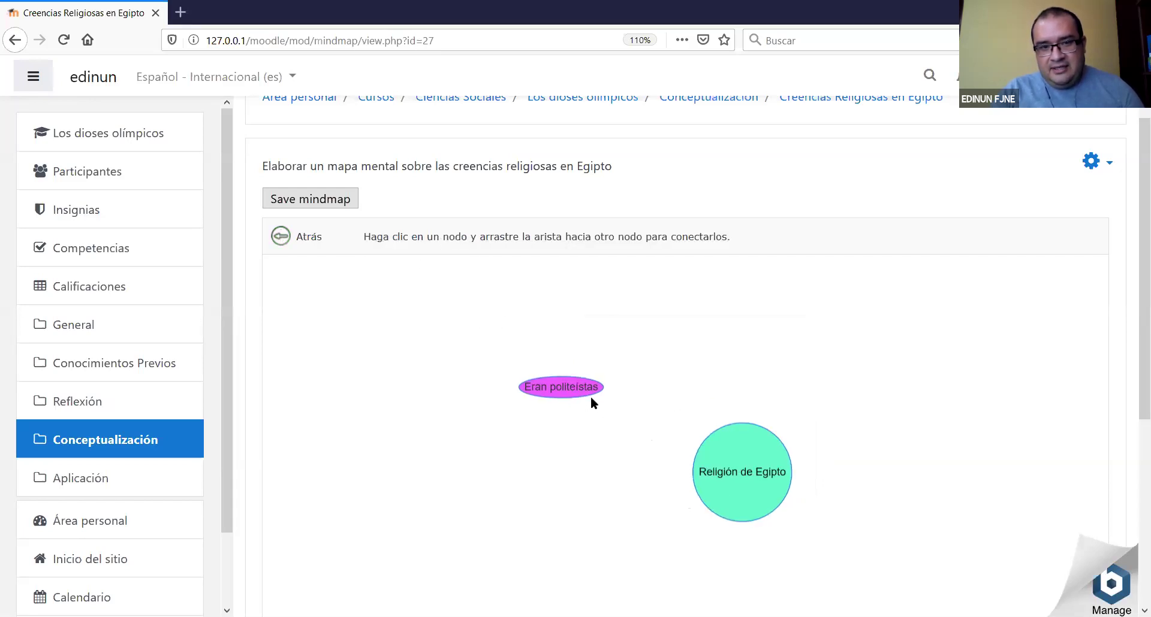
mouse_move(653, 418)
left_mouse_down()
mouse_move(718, 450)
mouse_move(656, 397)
left_mouse_up()
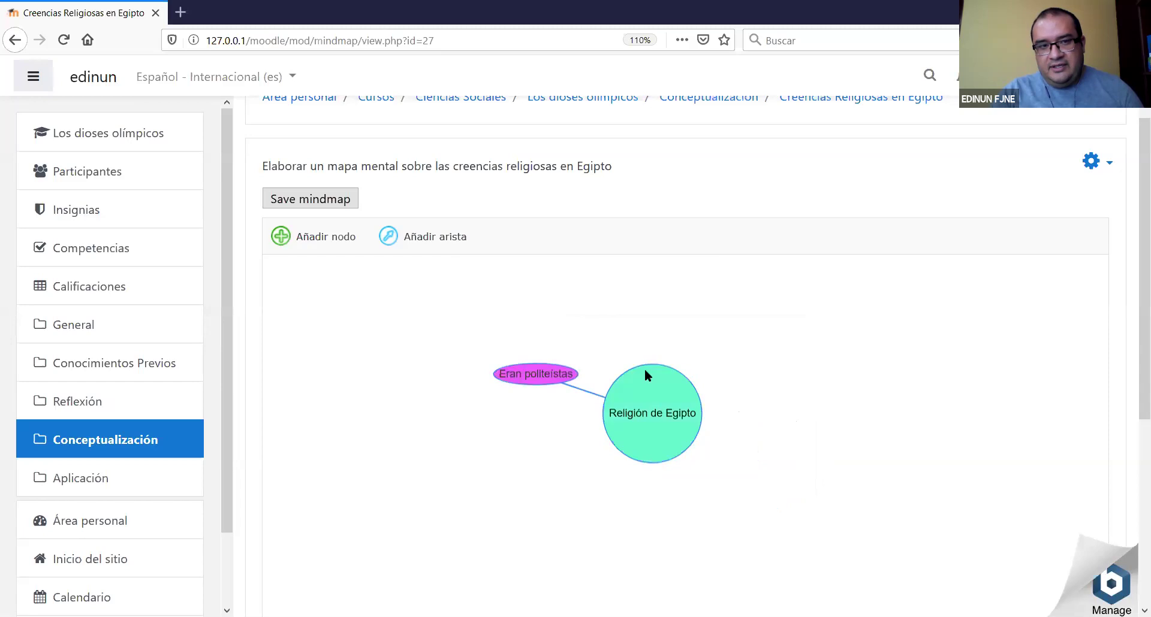
Place a new node to the right of the "Religión de Egipto" circle and label it "Vida despues de la muerte".
left_click(322, 240)
left_click(790, 403)
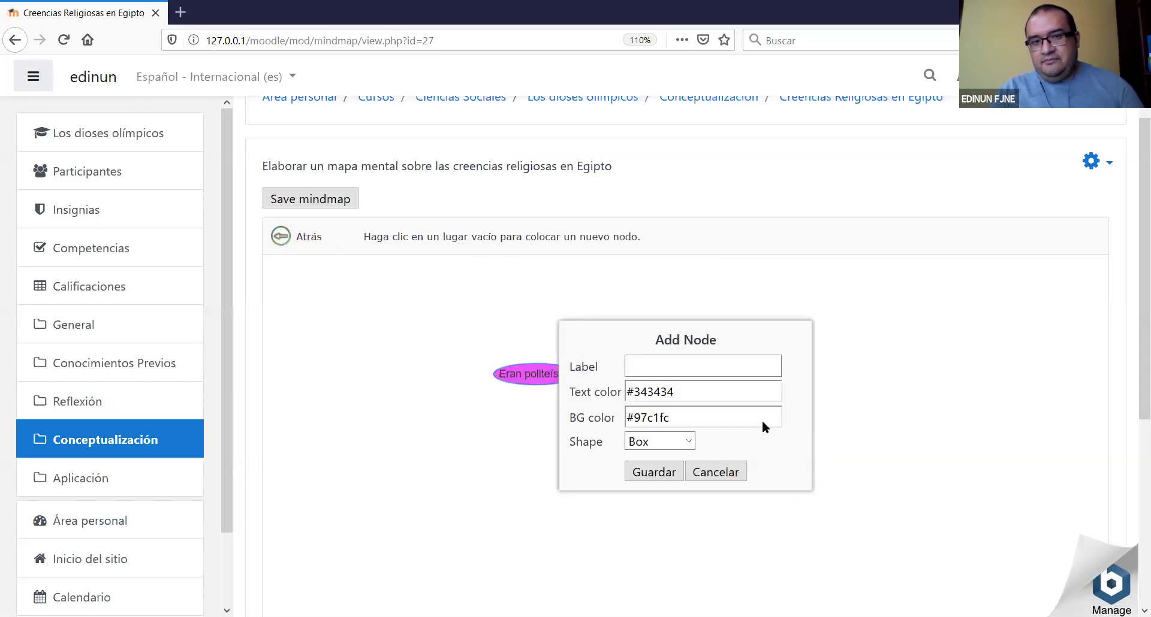
left_click(722, 373)
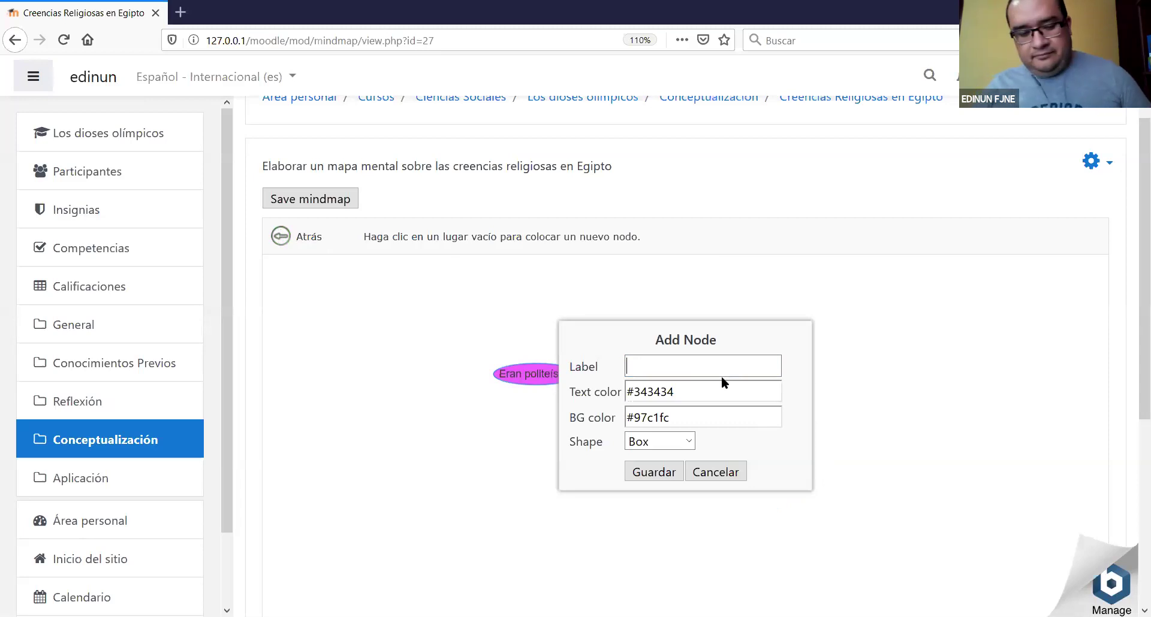
type("vida despues")
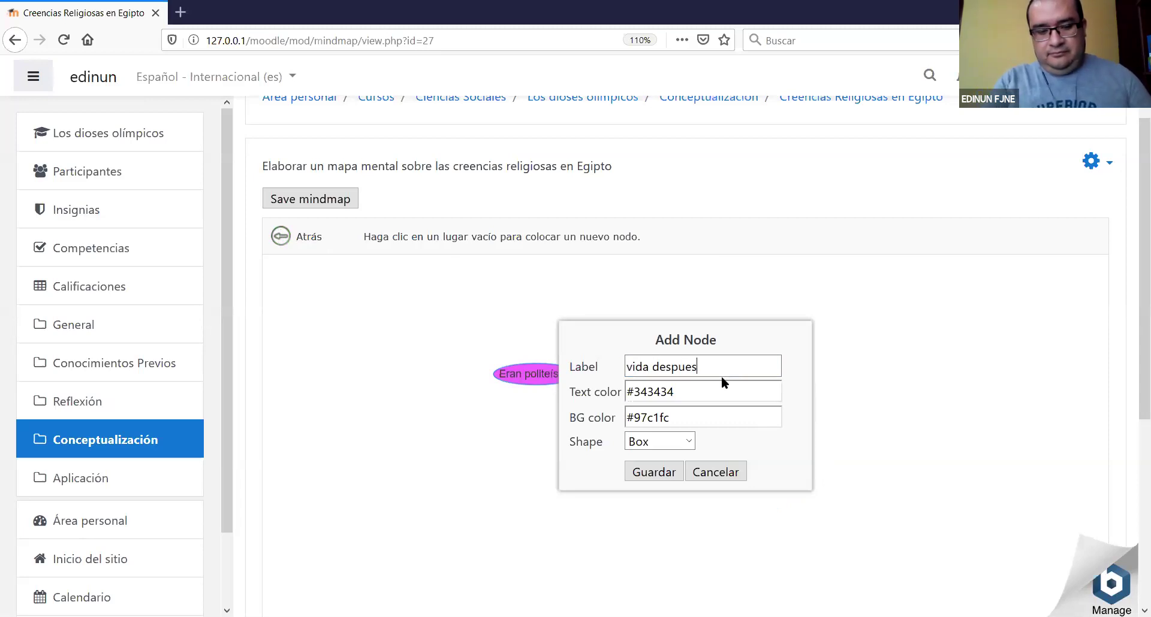
type(" de la muerte")
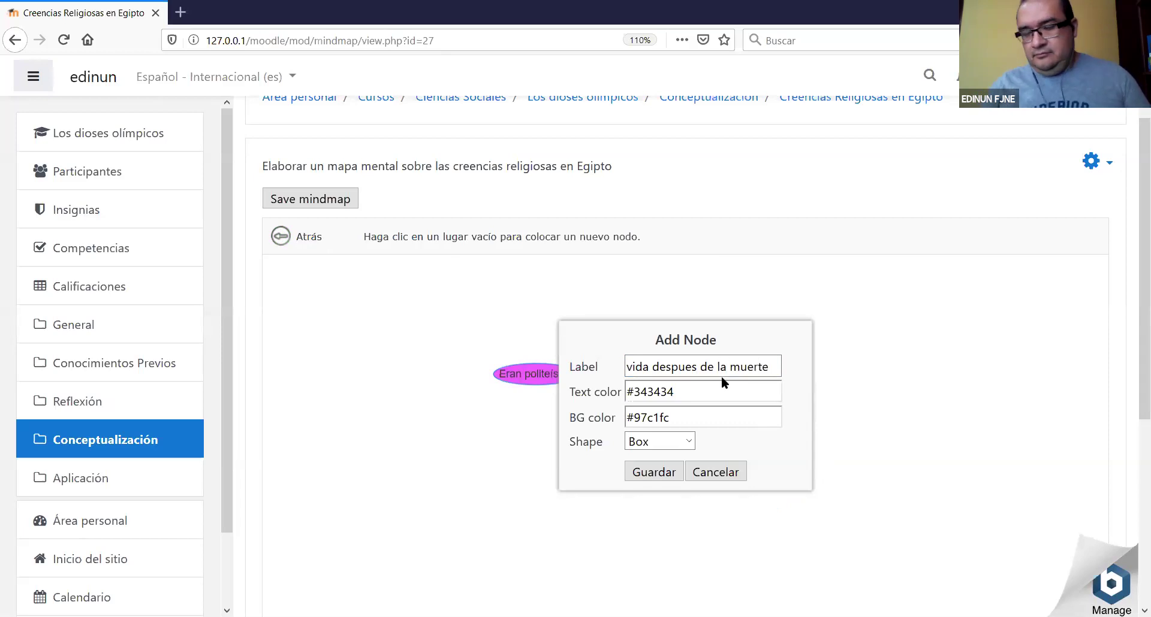
left_click(631, 368)
key("BackSpace")
type("V")
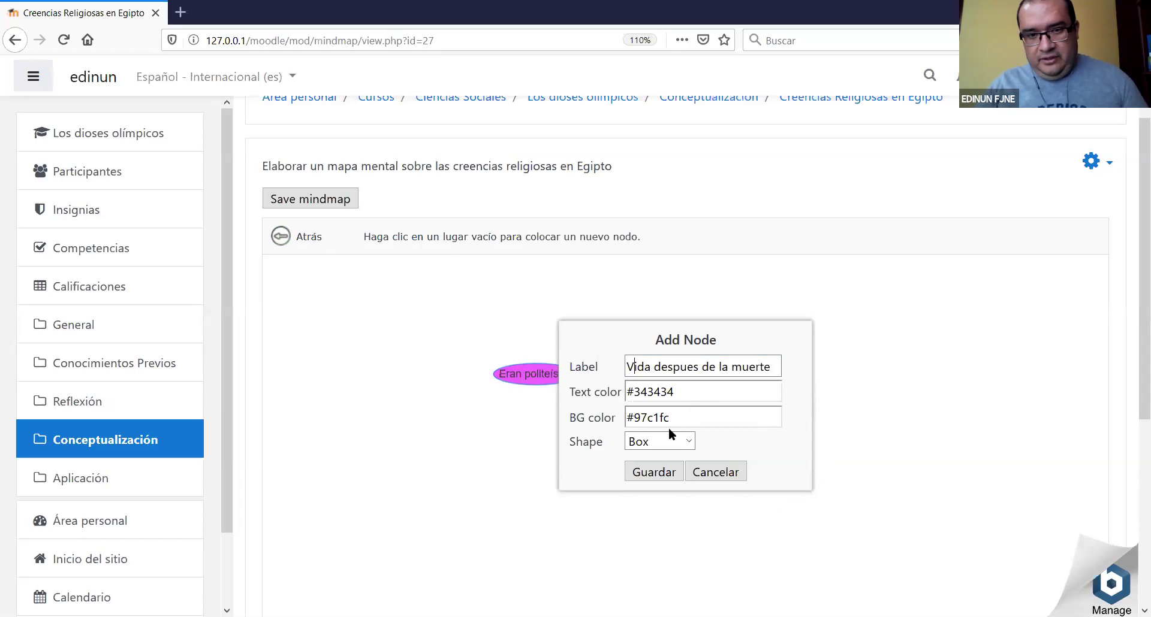
Give the "Vida despues de la muerte" node an Ellipse shape and save the node.
left_click(688, 442)
left_click(644, 460)
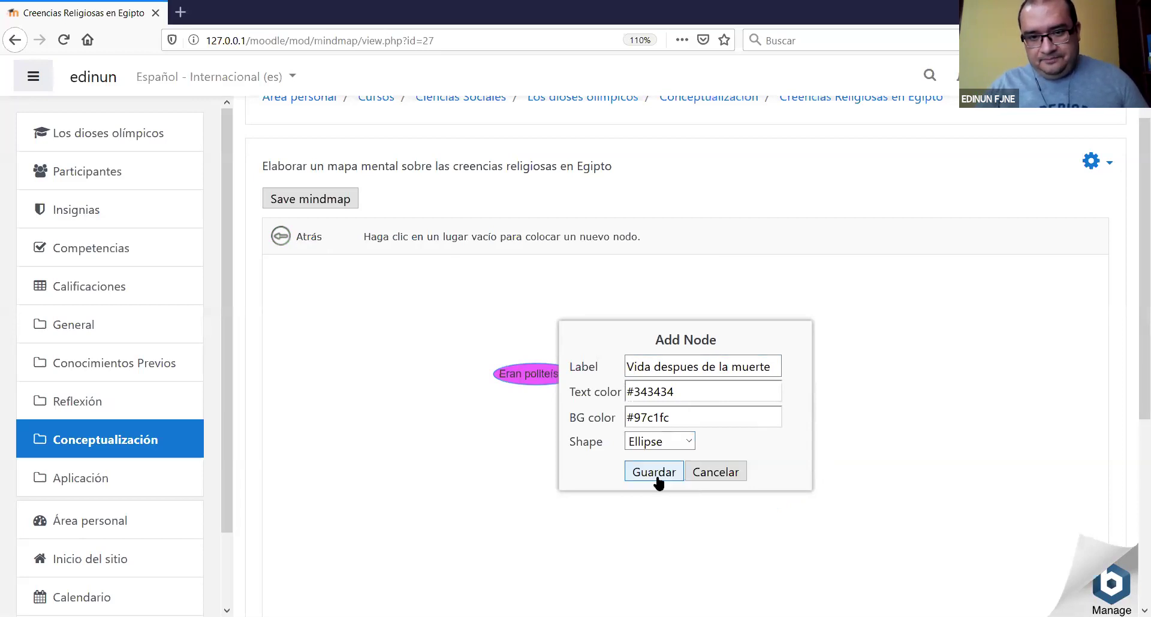
left_click(654, 472)
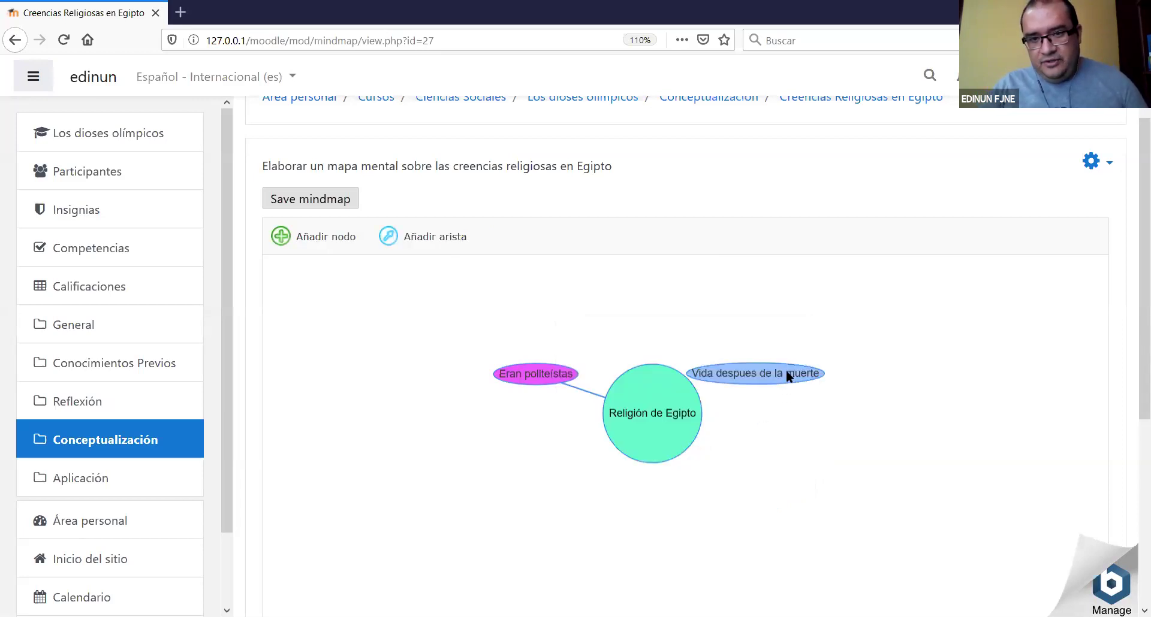
Connect "Vida despues de la muerte" to "Religión de Egipto" with an edge, spacing both ellipse nodes farther up and out from the circle.
left_click_drag(785, 369, 848, 351)
left_click(435, 236)
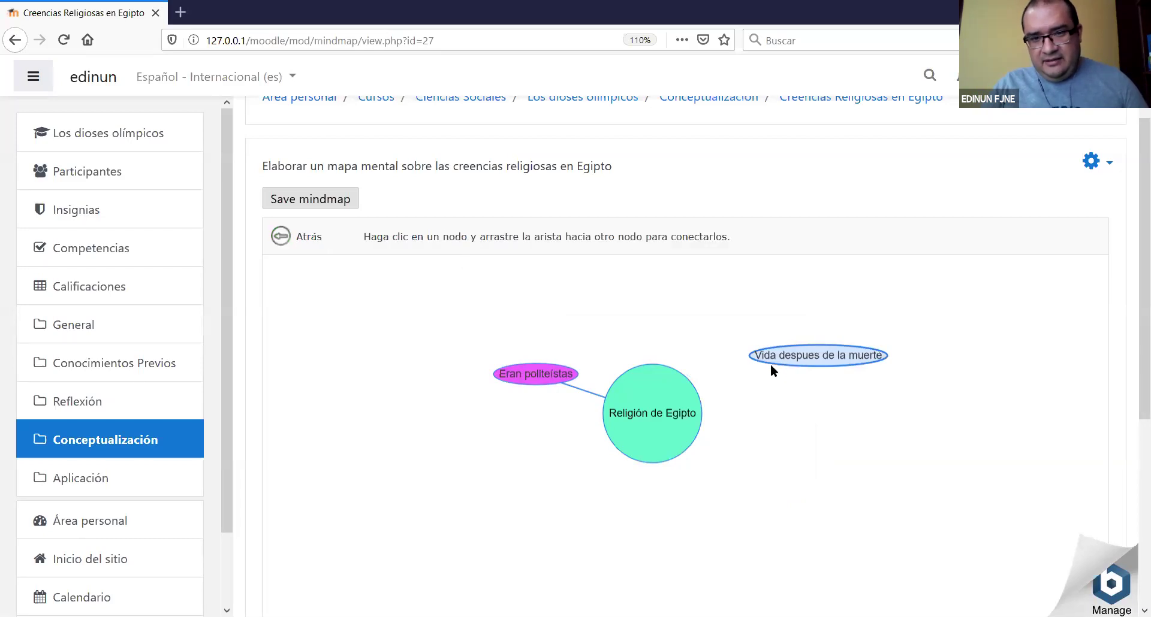
left_click_drag(761, 357, 688, 385)
left_click_drag(534, 382, 502, 357)
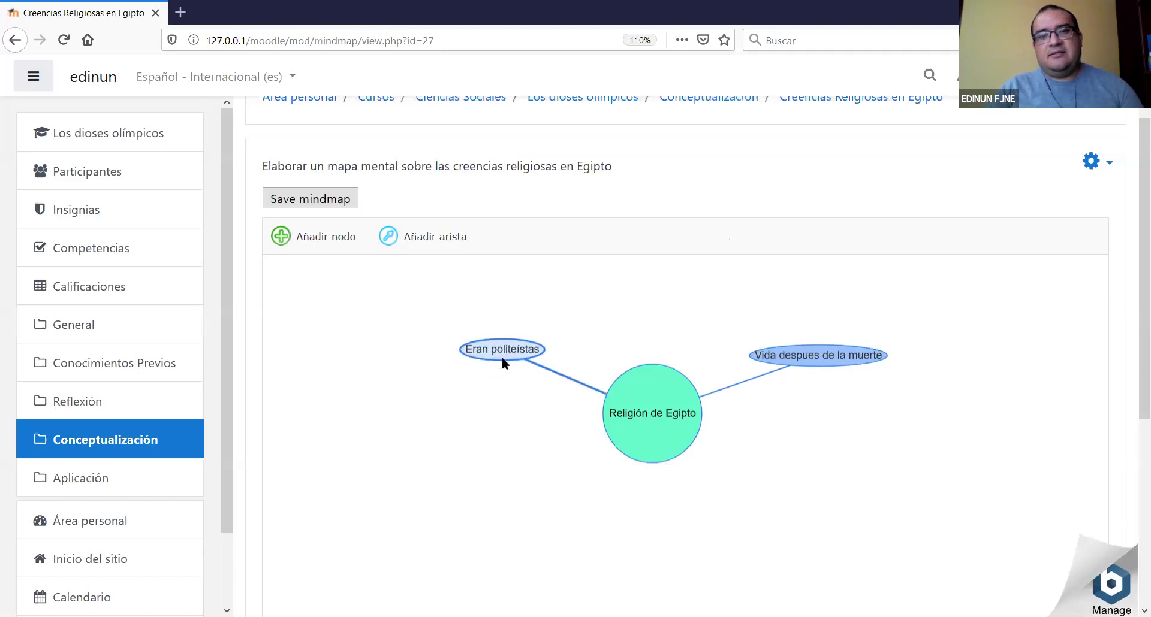
Save the mind map with its three connected nodes, then save it once more, dismissing each confirmation.
scroll(936, 434, "down", 1)
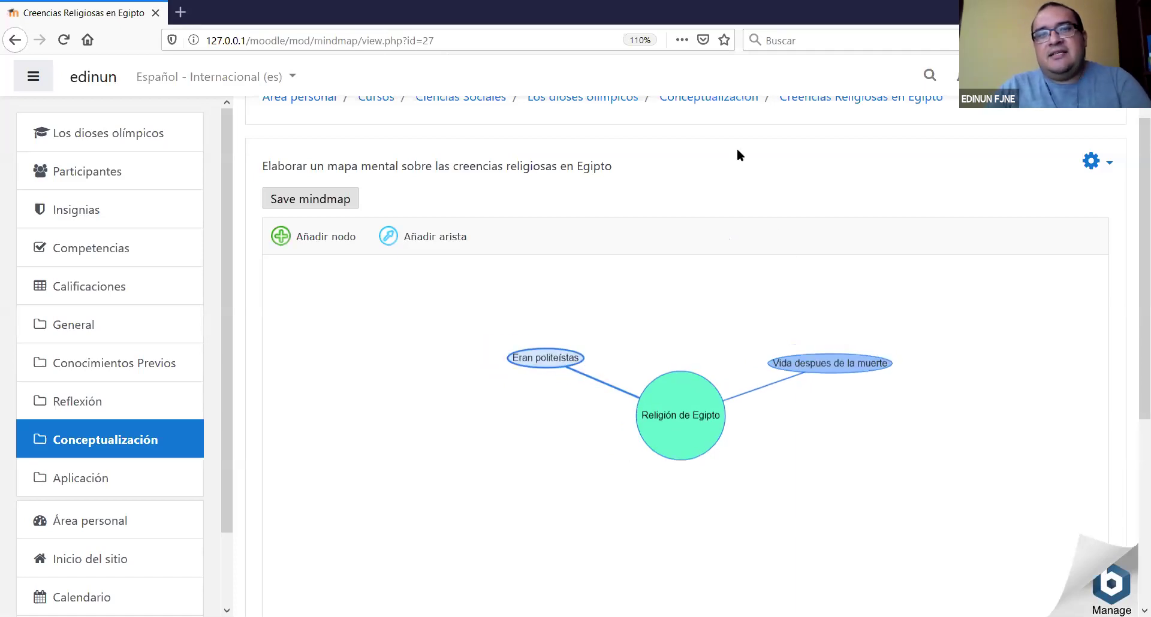
scroll(915, 577, "down", 3)
scroll(908, 578, "up", 3)
scroll(908, 578, "down", 1)
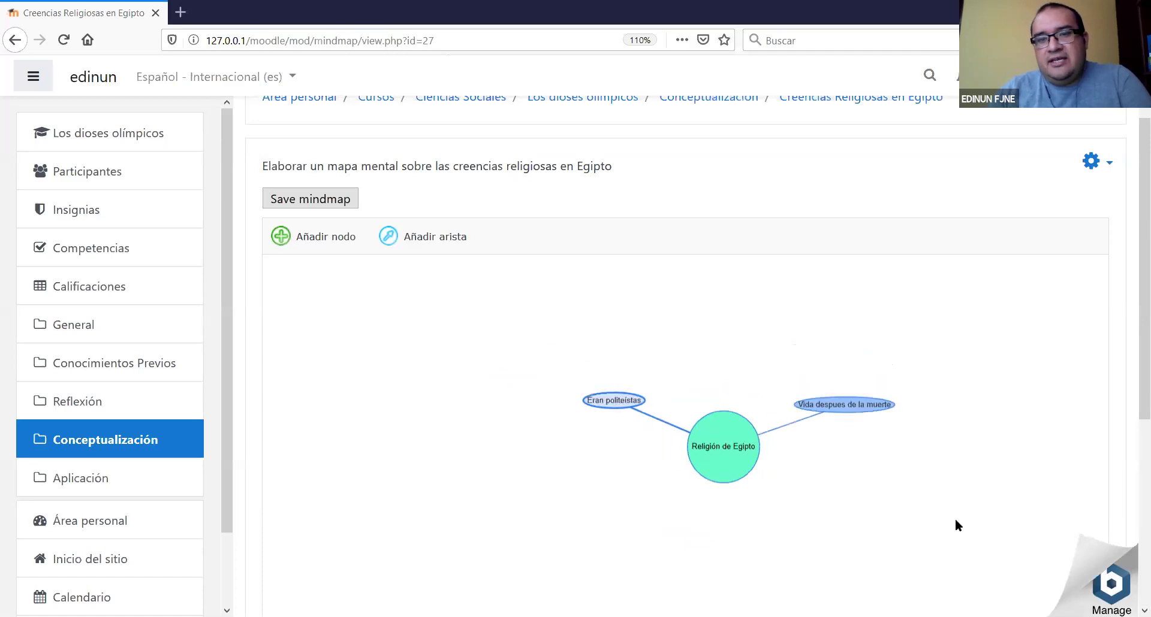
scroll(1040, 518, "up", 1)
scroll(1132, 377, "down", 5)
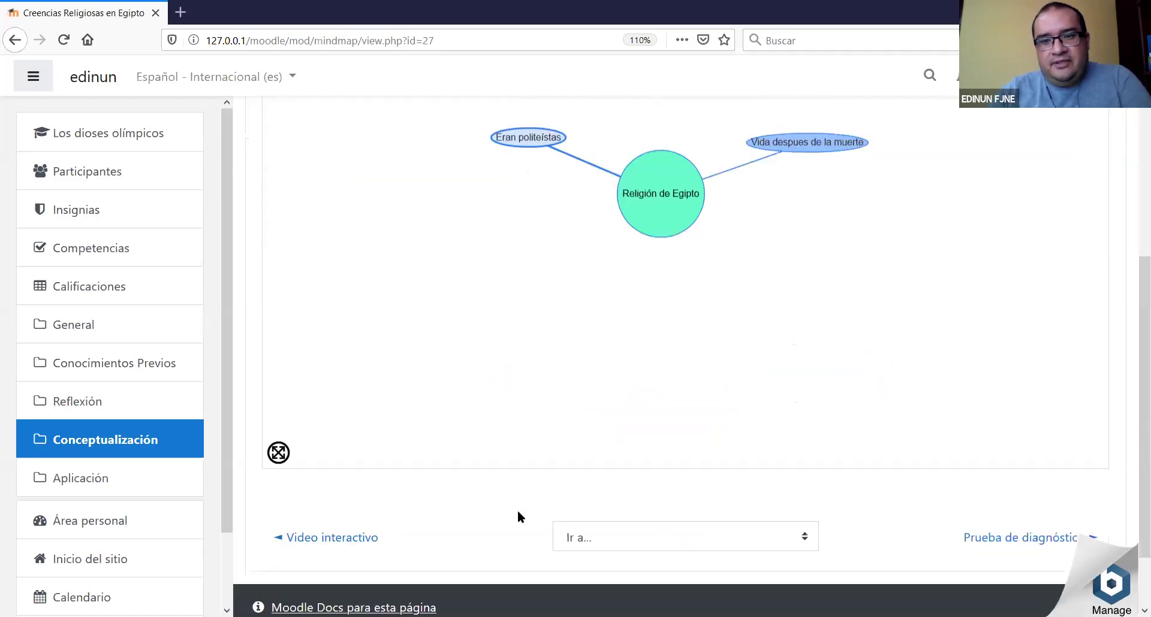
scroll(1131, 293, "up", 5)
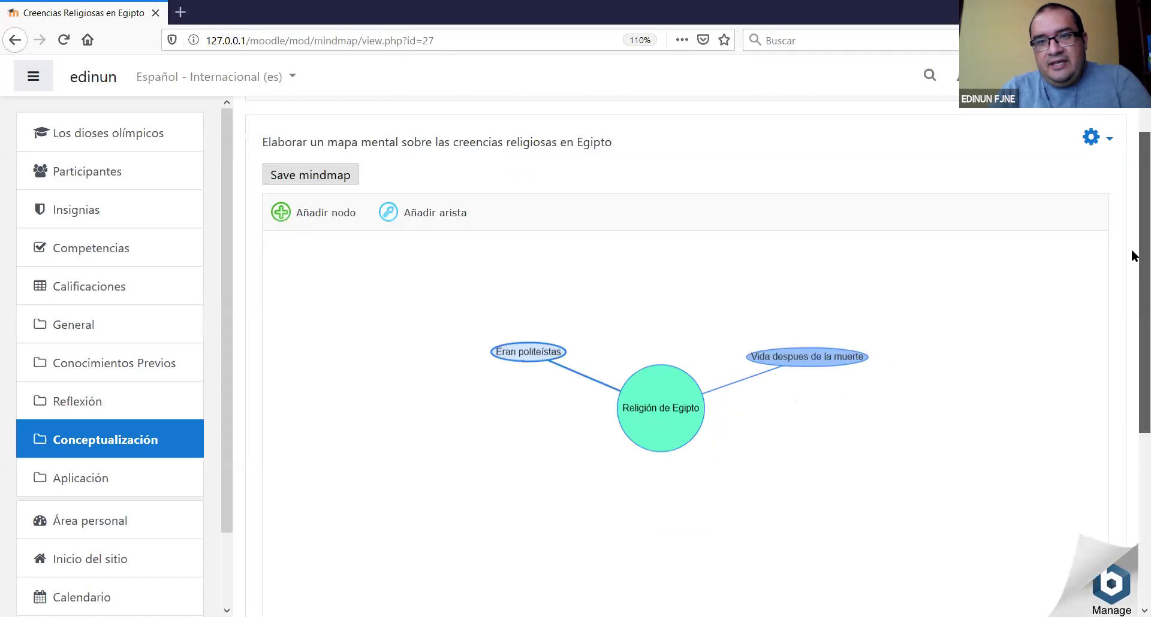
left_click(318, 258)
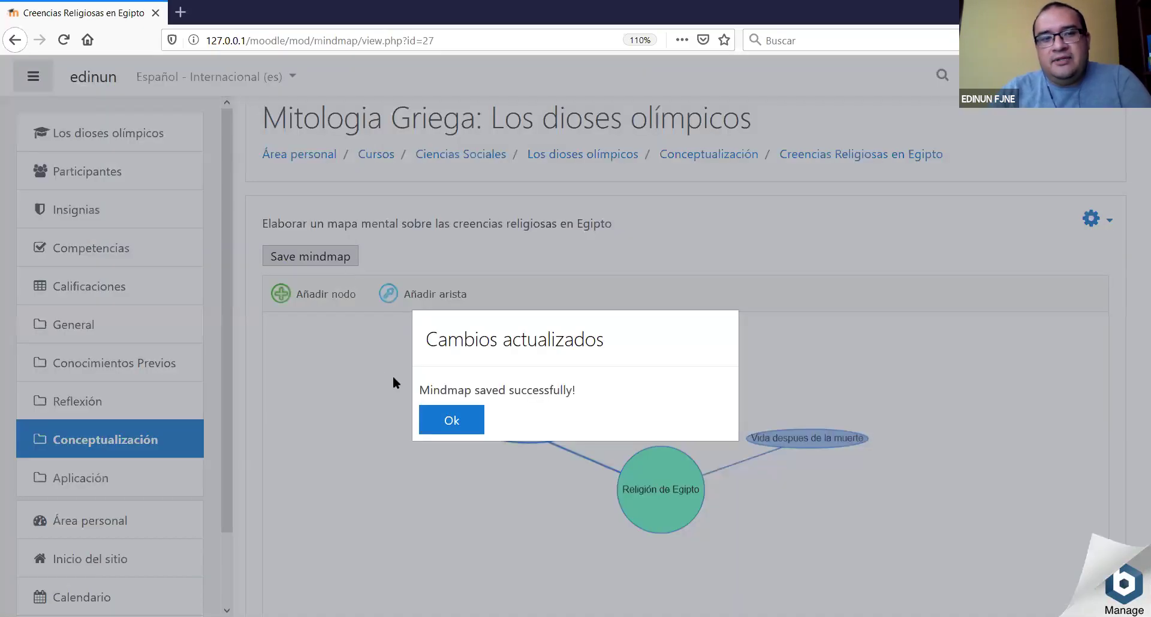
left_click(455, 416)
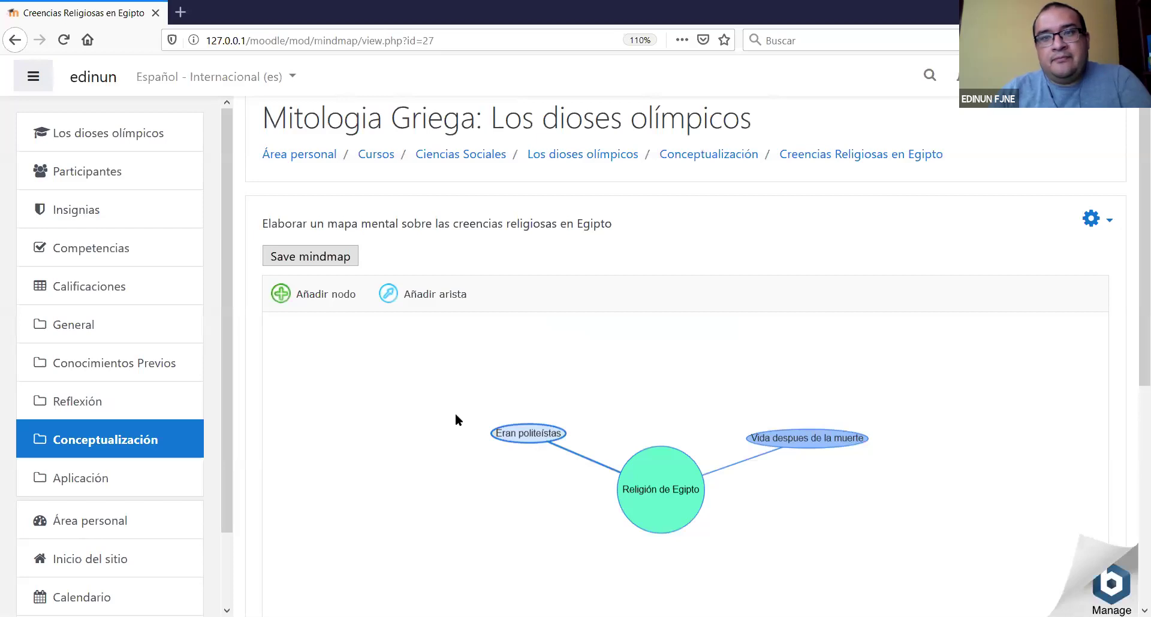
left_click(329, 262)
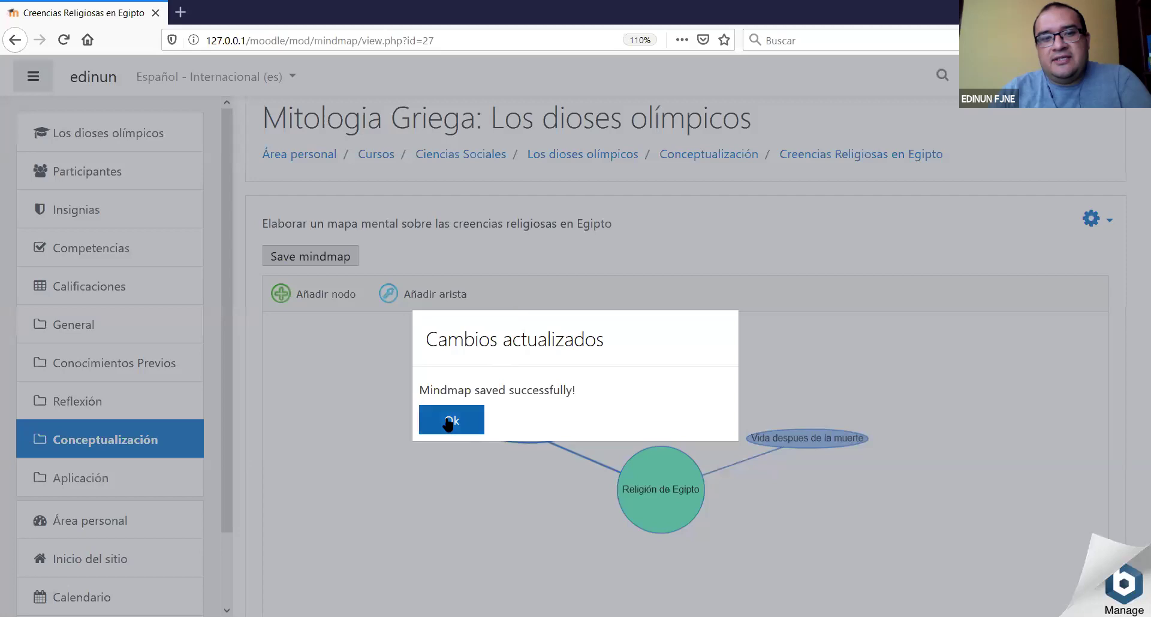
key("Return")
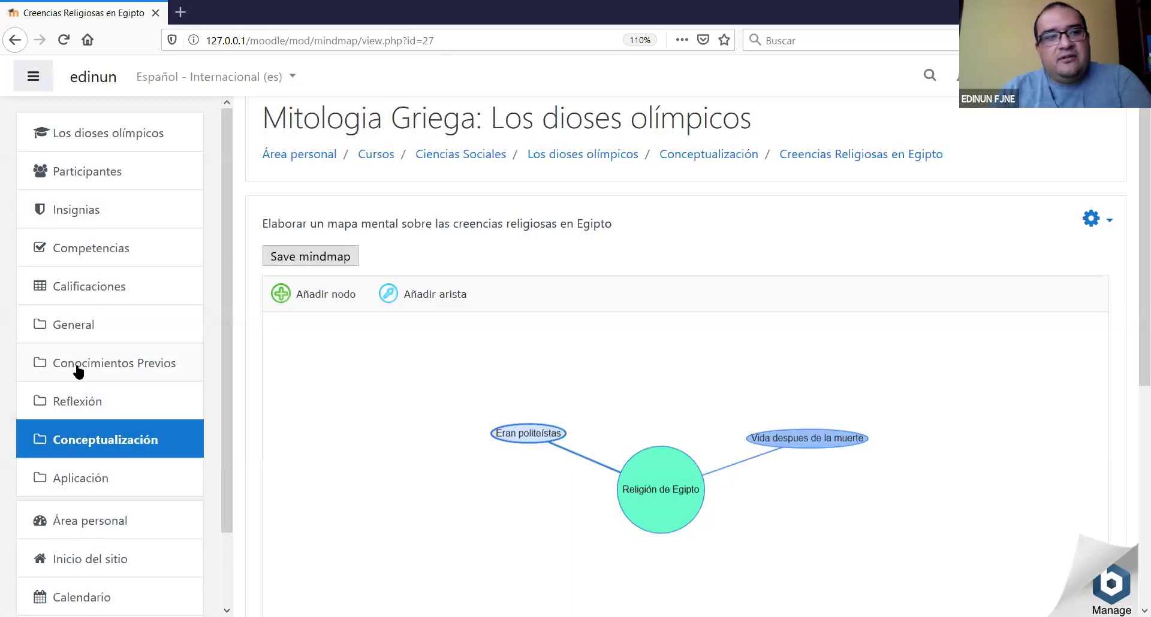
Leave the mind map for the course page and reopen the "Creencias Religiosas en Egipto" activity in the Conceptualización section.
left_click(83, 332)
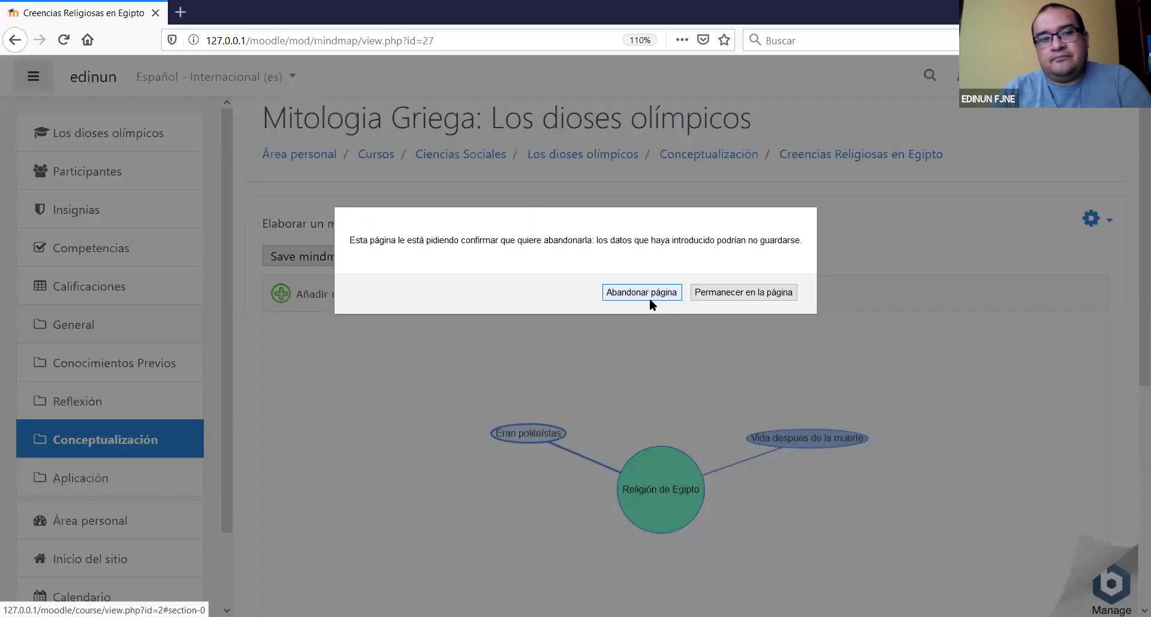
key("Return")
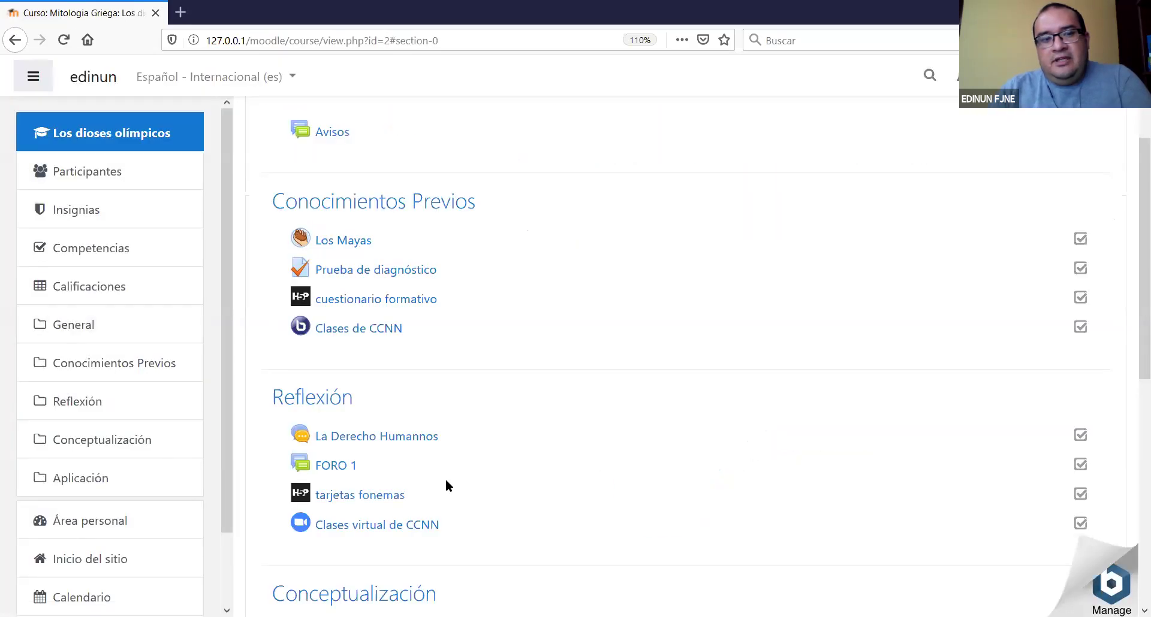
scroll(418, 499, "down", 3)
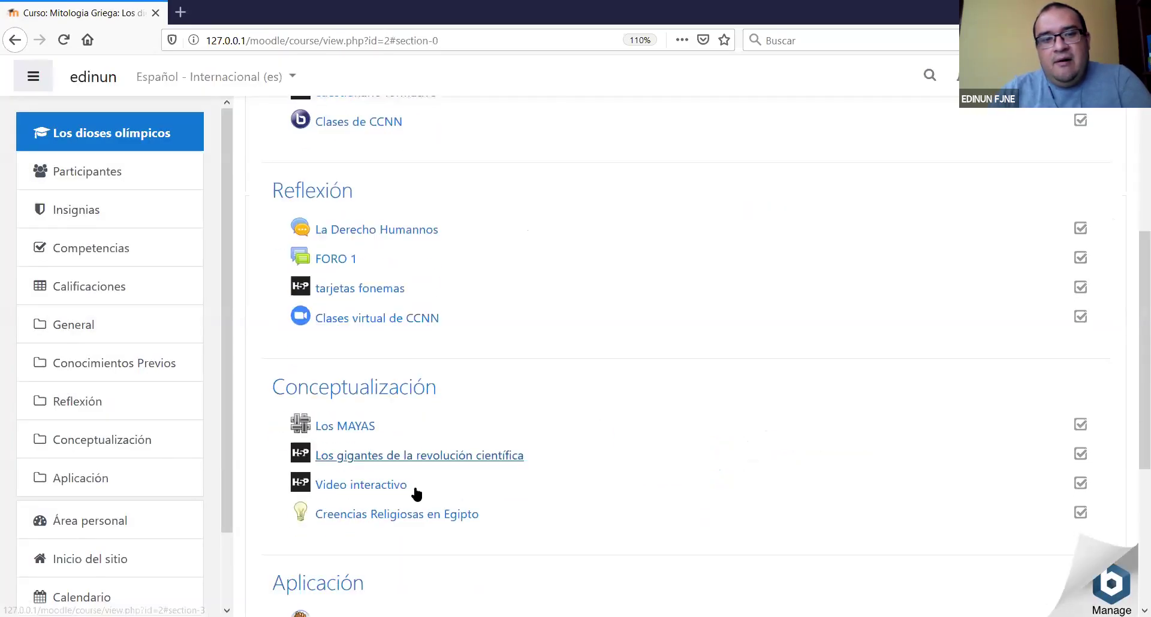
scroll(413, 488, "down", 3)
left_click(437, 375)
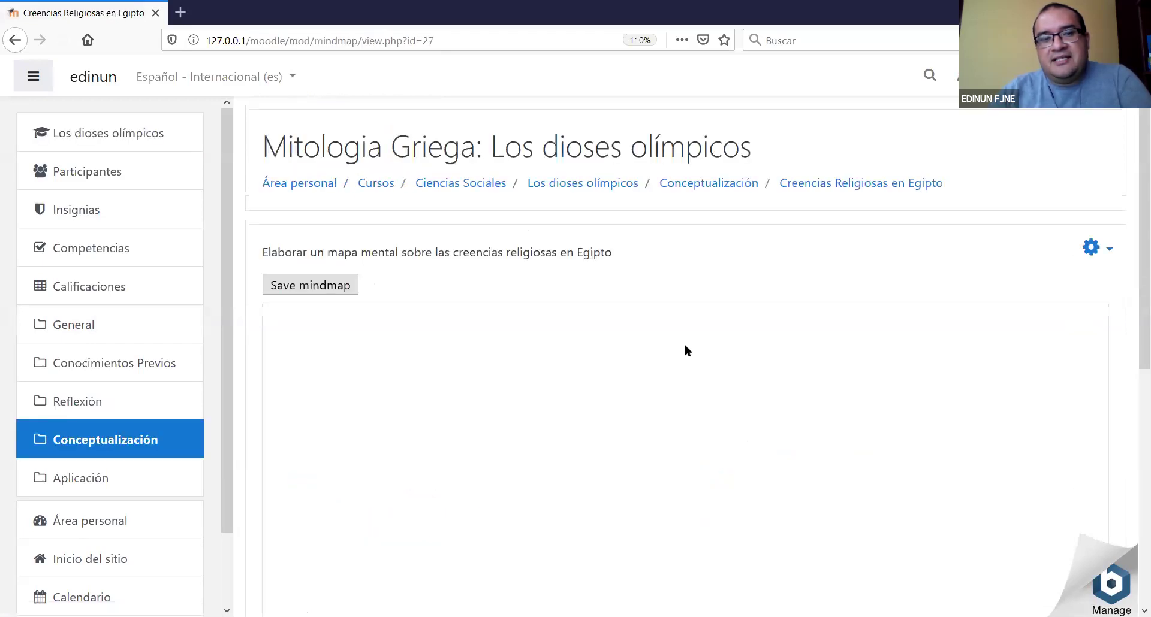
Examine the saved mind map's nodes, colors and connections in the reopened activity.
scroll(1131, 269, "down", 3)
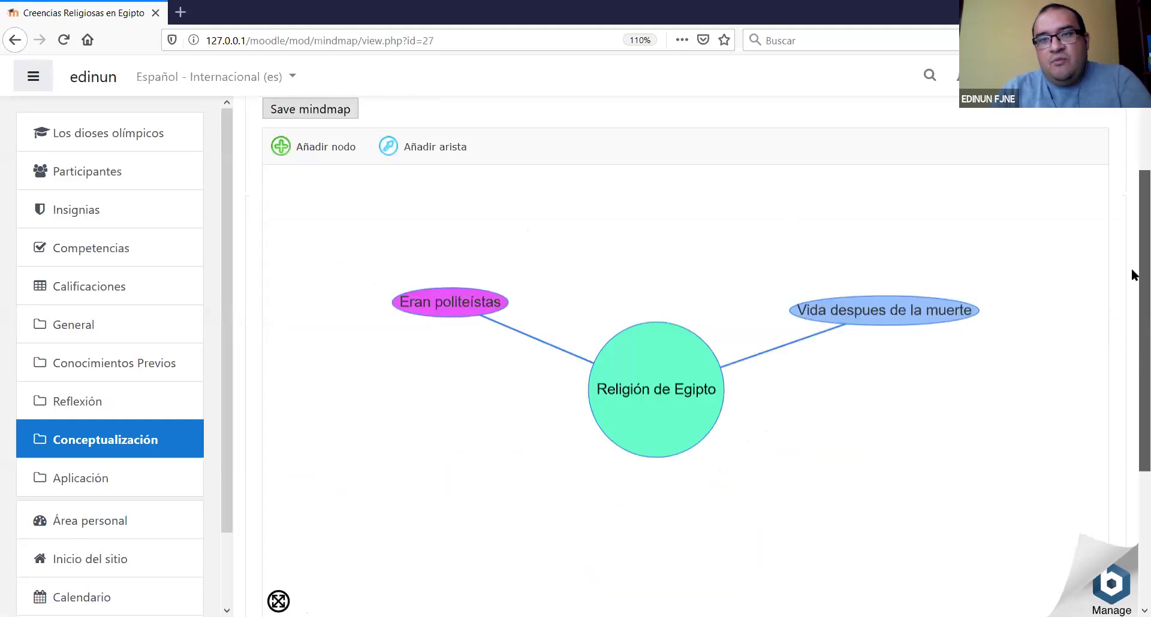
scroll(1132, 336, "up", 1)
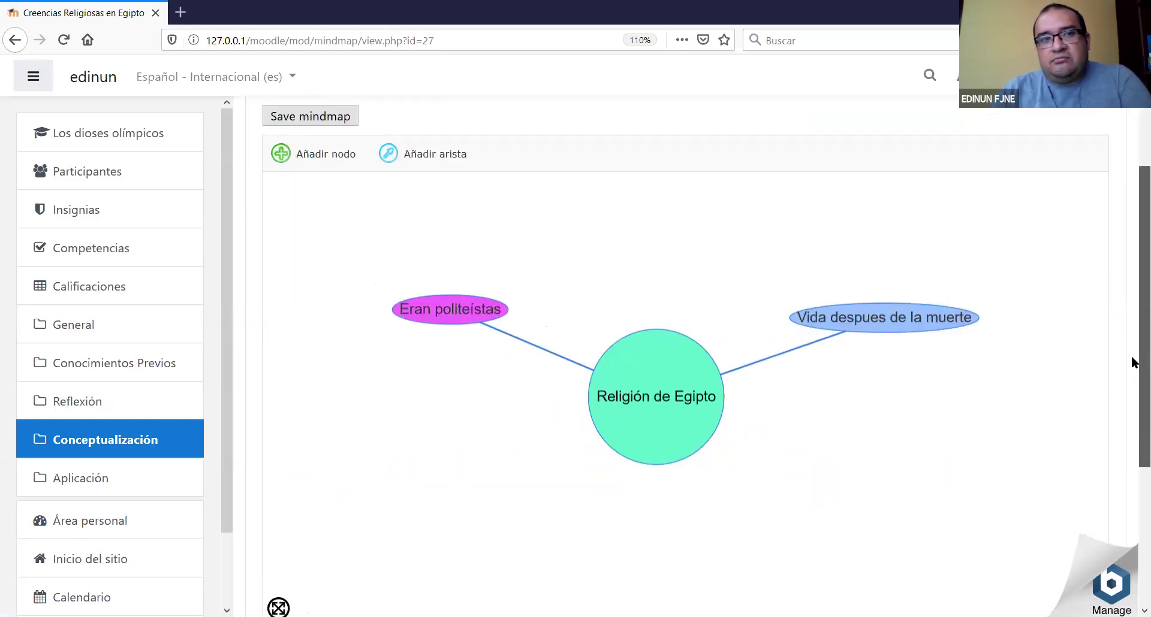
scroll(1131, 344, "up", 2)
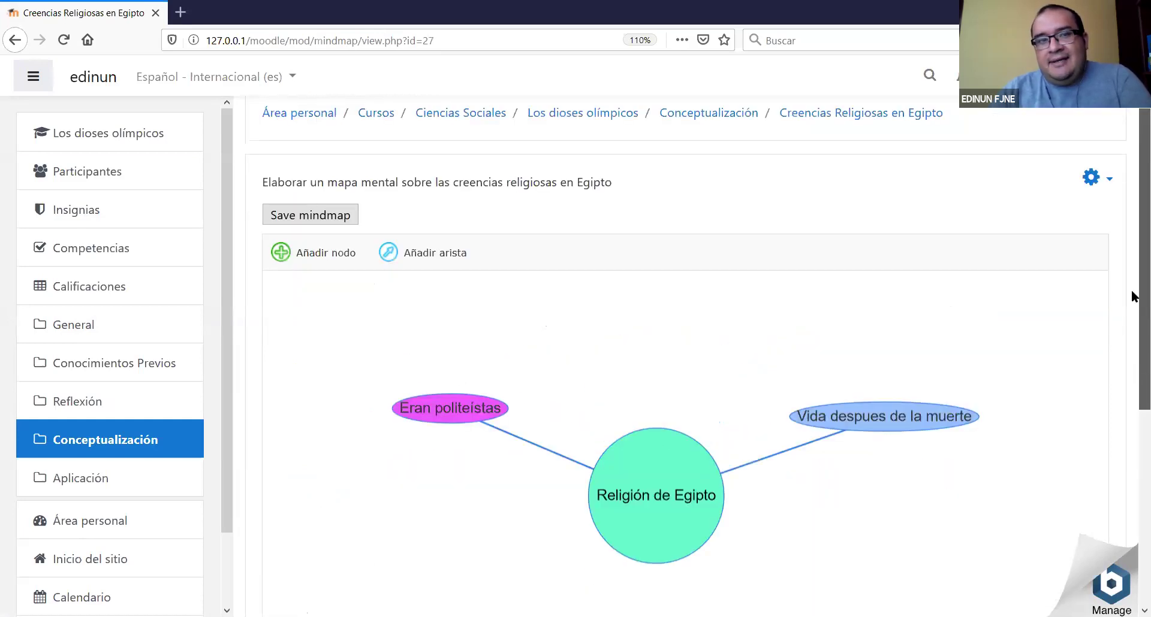
scroll(1131, 368, "down", 3)
scroll(1131, 359, "up", 4)
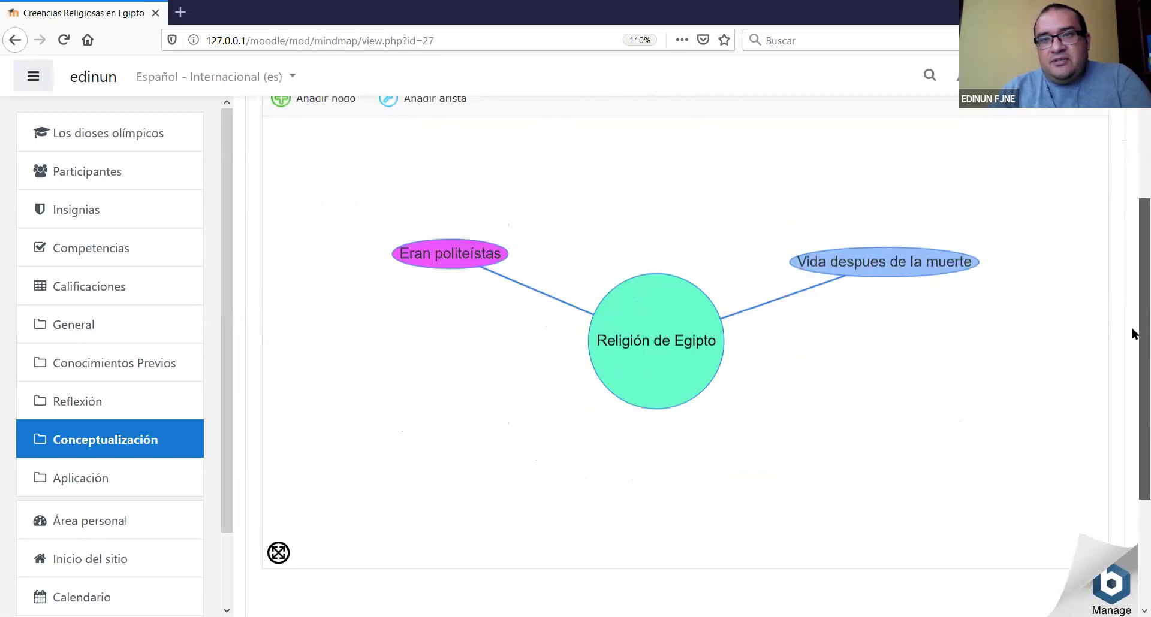
scroll(1131, 336, "down", 5)
scroll(1132, 389, "up", 3)
scroll(1130, 286, "up", 2)
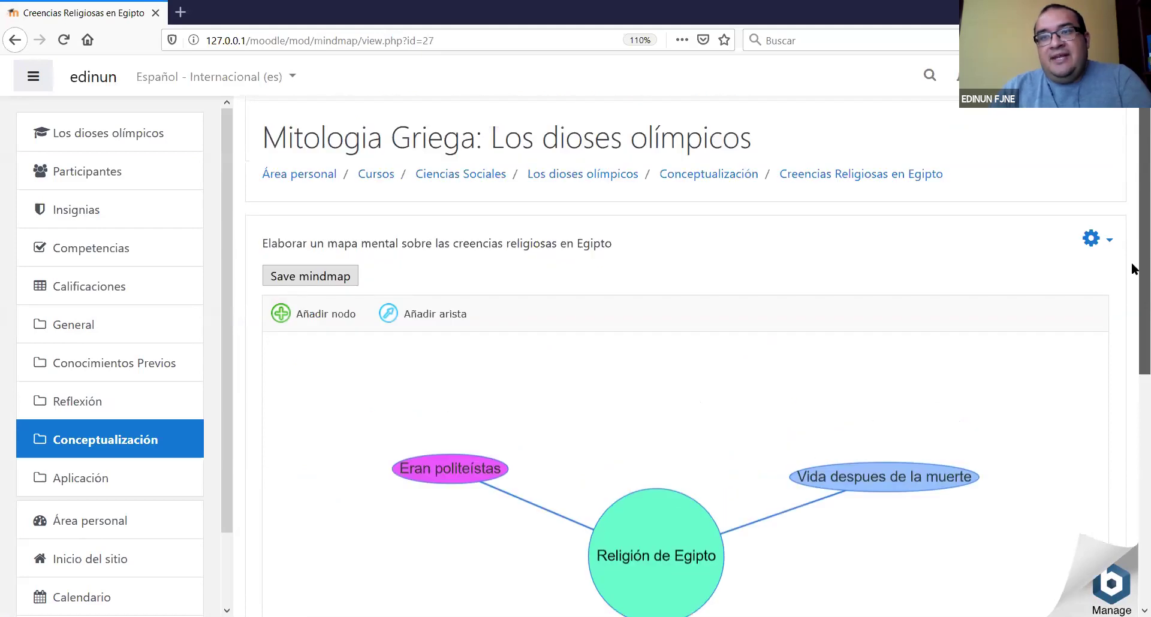
scroll(1132, 348, "down", 1)
scroll(1131, 378, "down", 2)
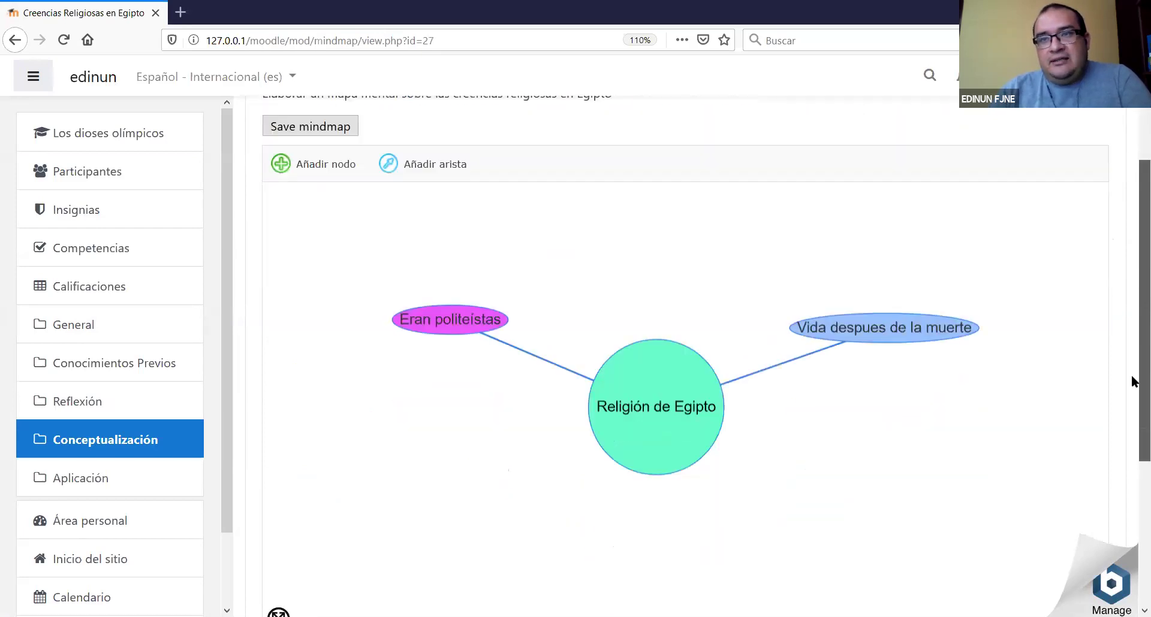
scroll(1131, 375, "down", 1)
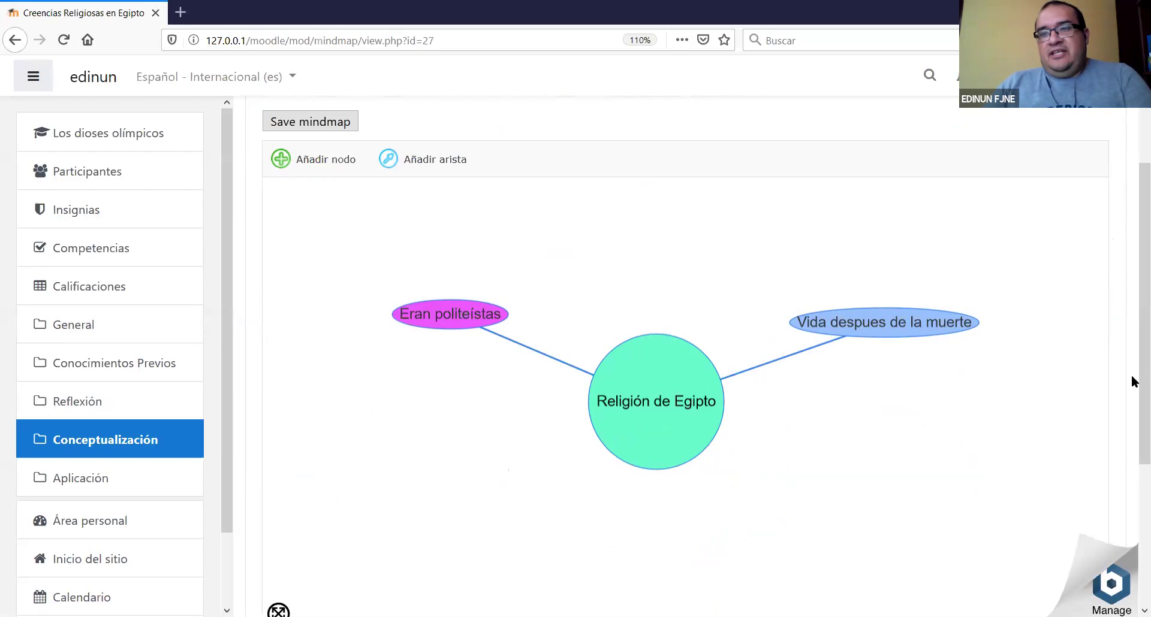
Open the mind map activity's settings for editing, review the options, and save them, returning to the course.
scroll(1131, 211, "up", 3)
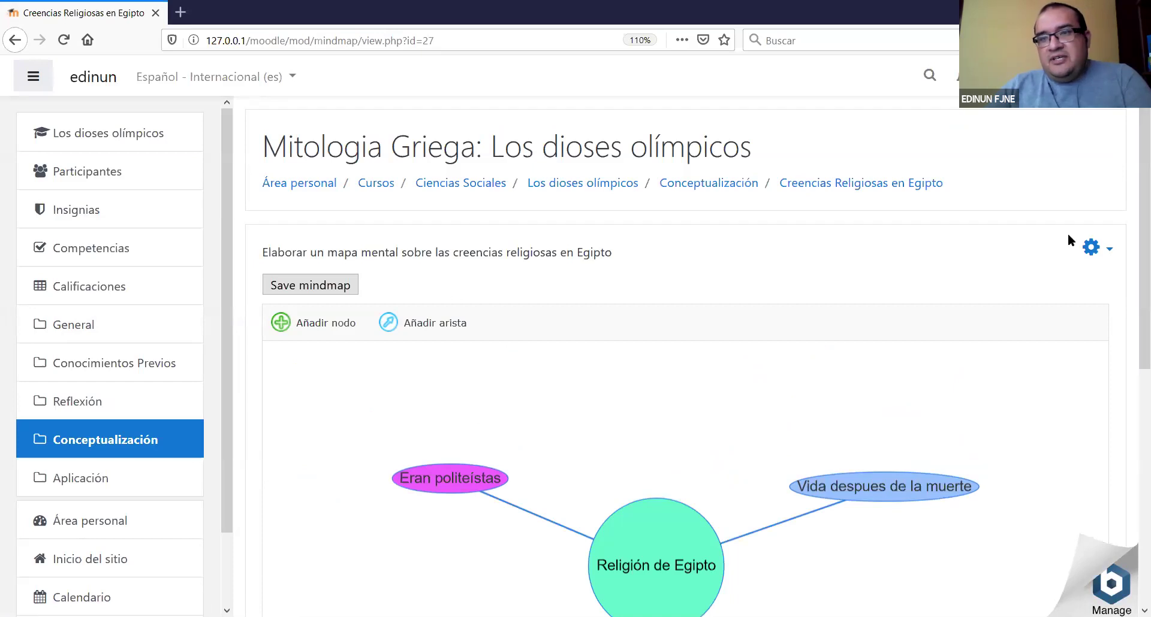
left_click(1092, 247)
left_click(973, 278)
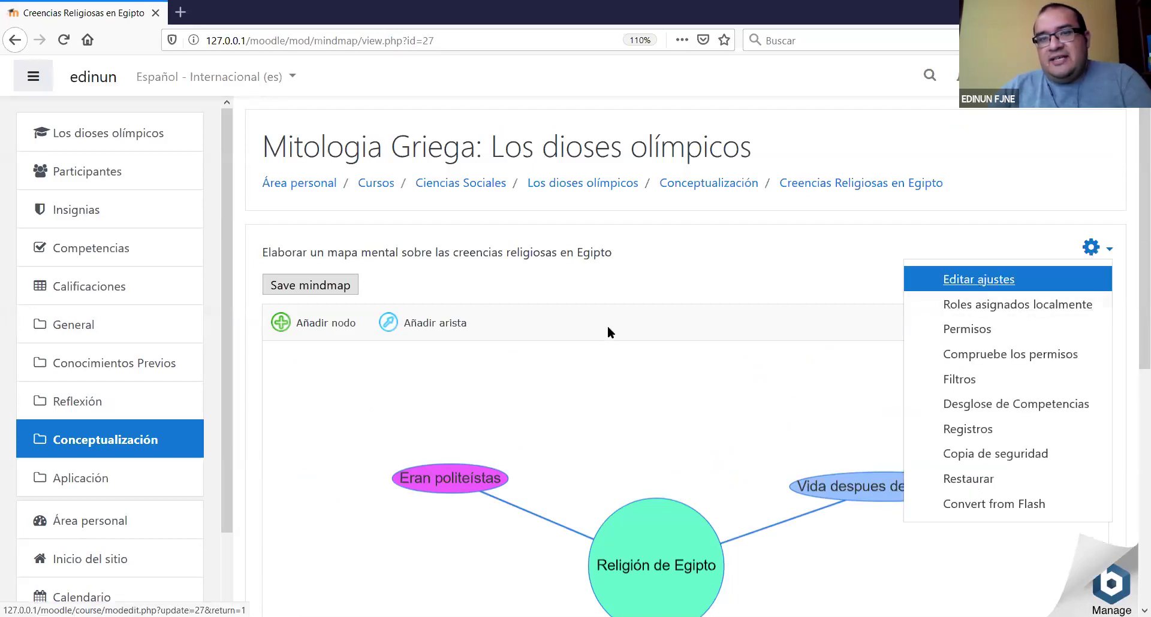
left_click(641, 293)
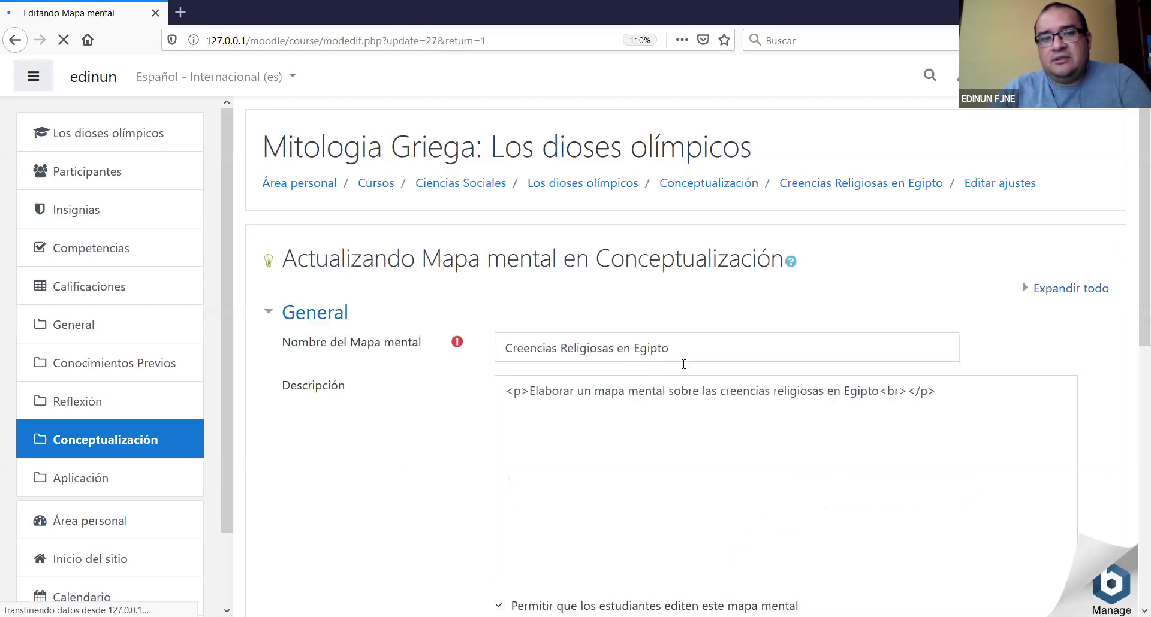
scroll(492, 404, "down", 8)
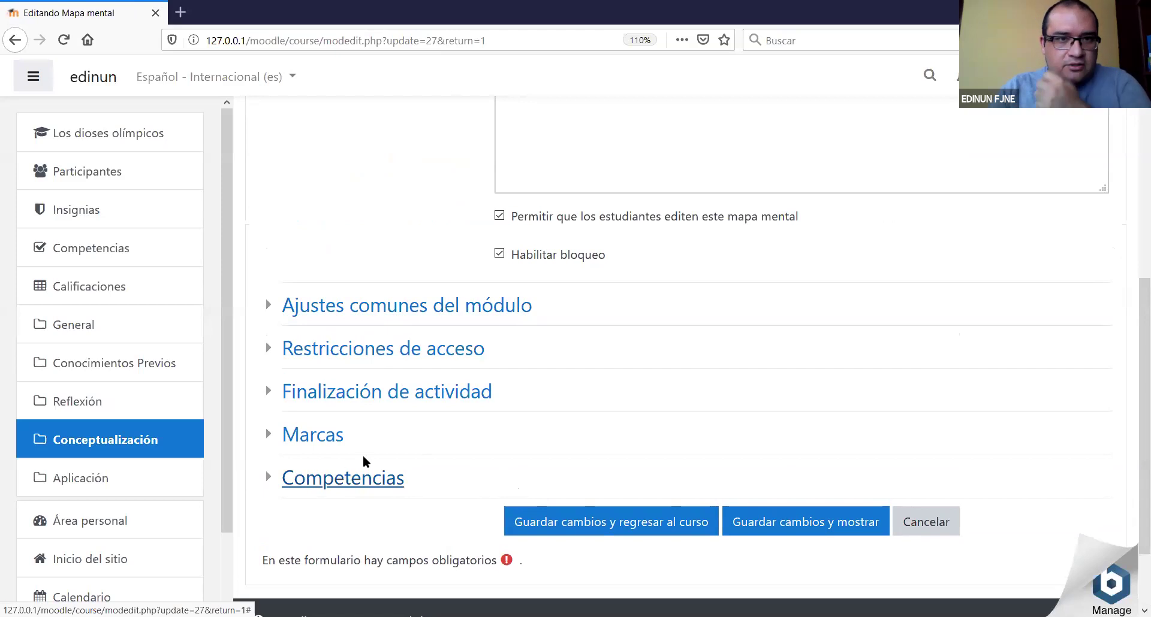
left_click(637, 524)
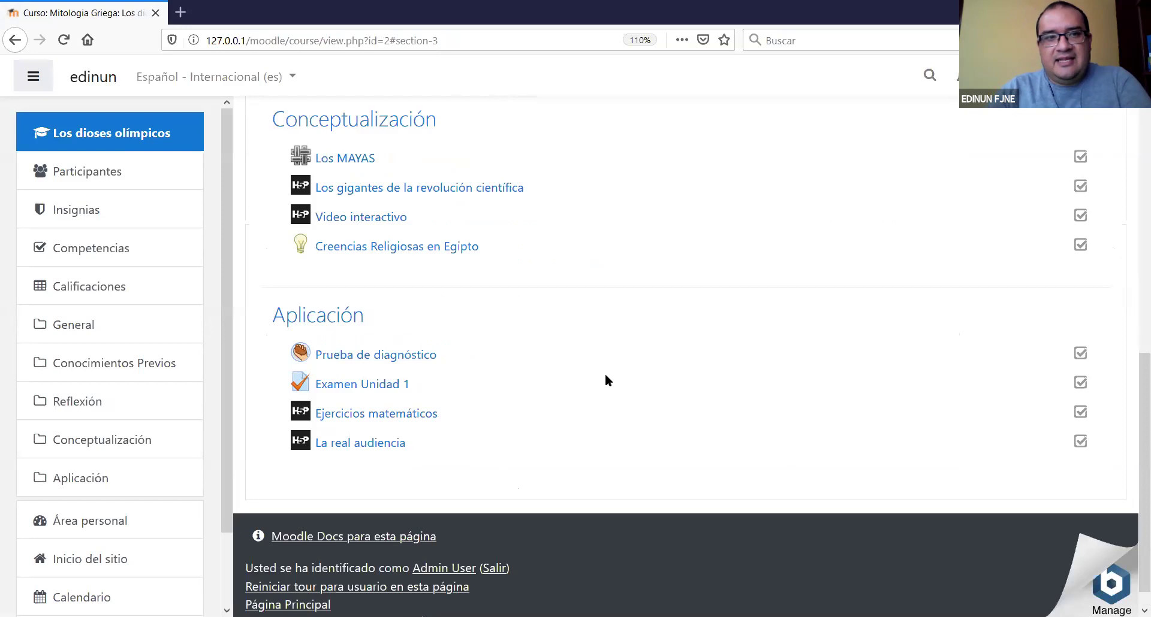
scroll(607, 373, "up", 5)
scroll(607, 372, "up", 5)
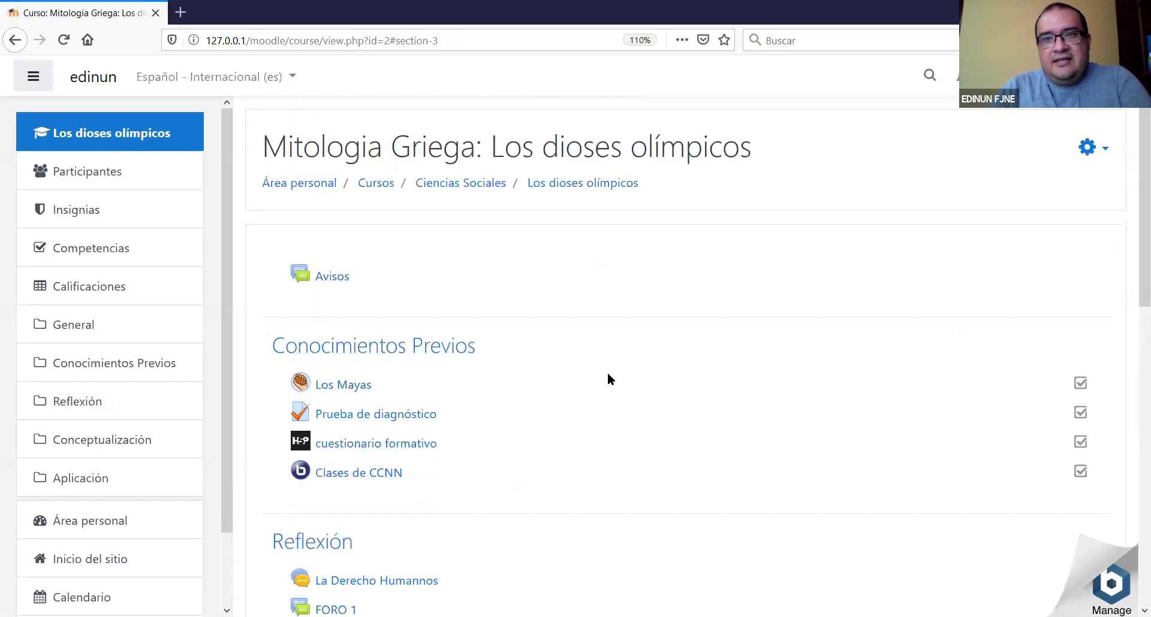
scroll(607, 374, "down", 10)
scroll(608, 372, "up", 10)
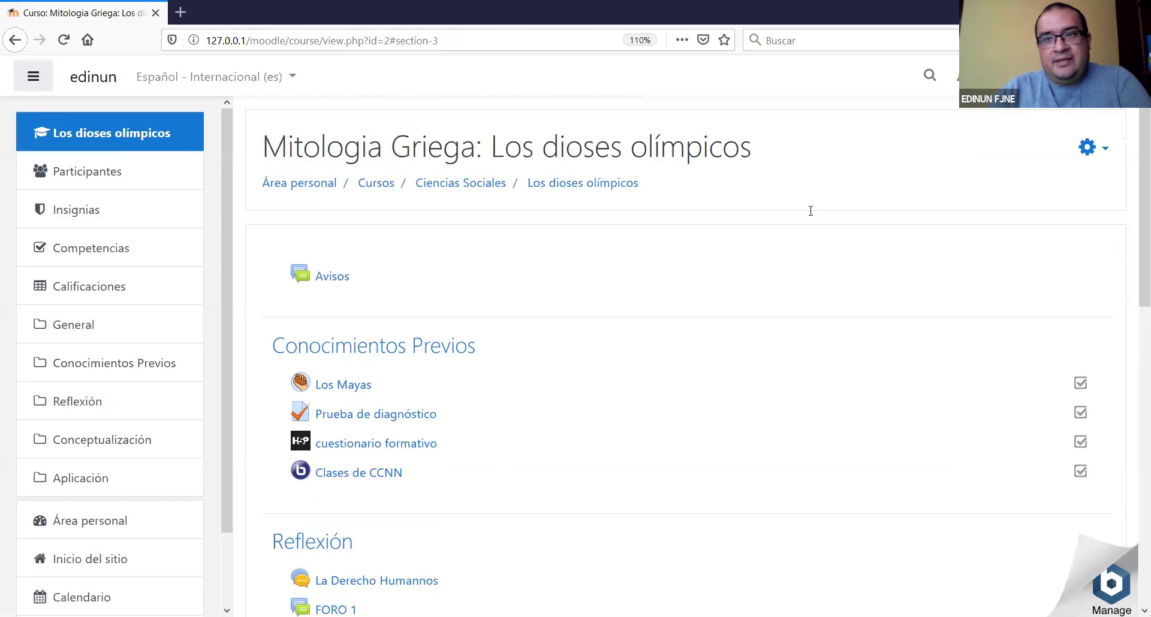
scroll(270, 436, "down", 3)
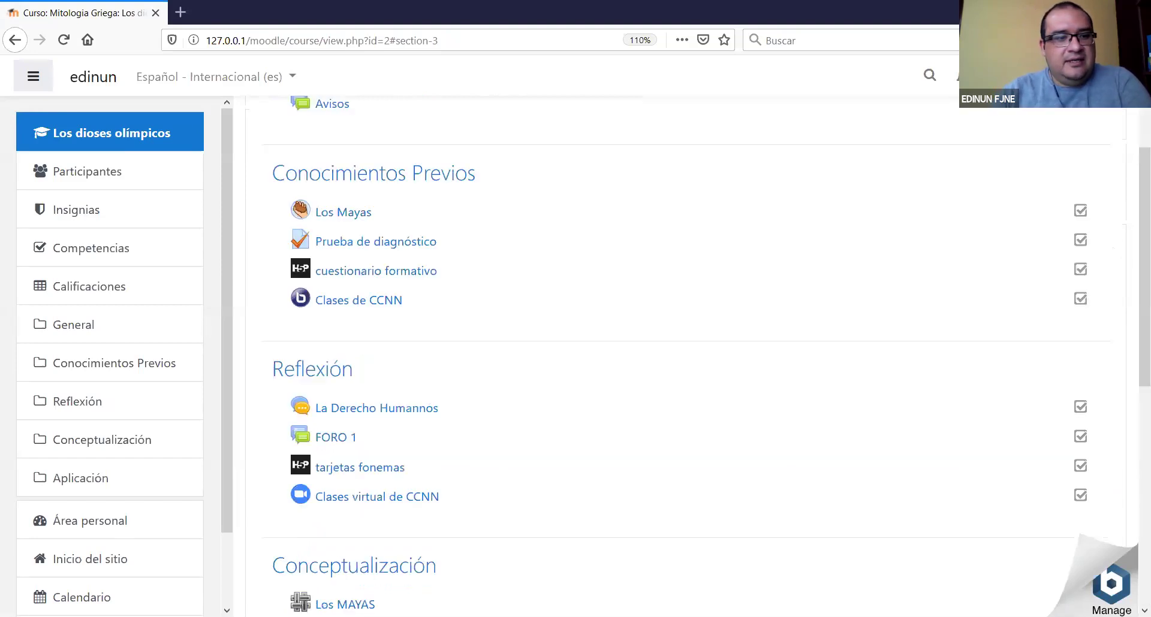
Open the external plugin installer in the site administration's Extensiones section and browse the computer for a ZIP package to upload.
scroll(110, 566, "down", 3)
left_click(114, 596)
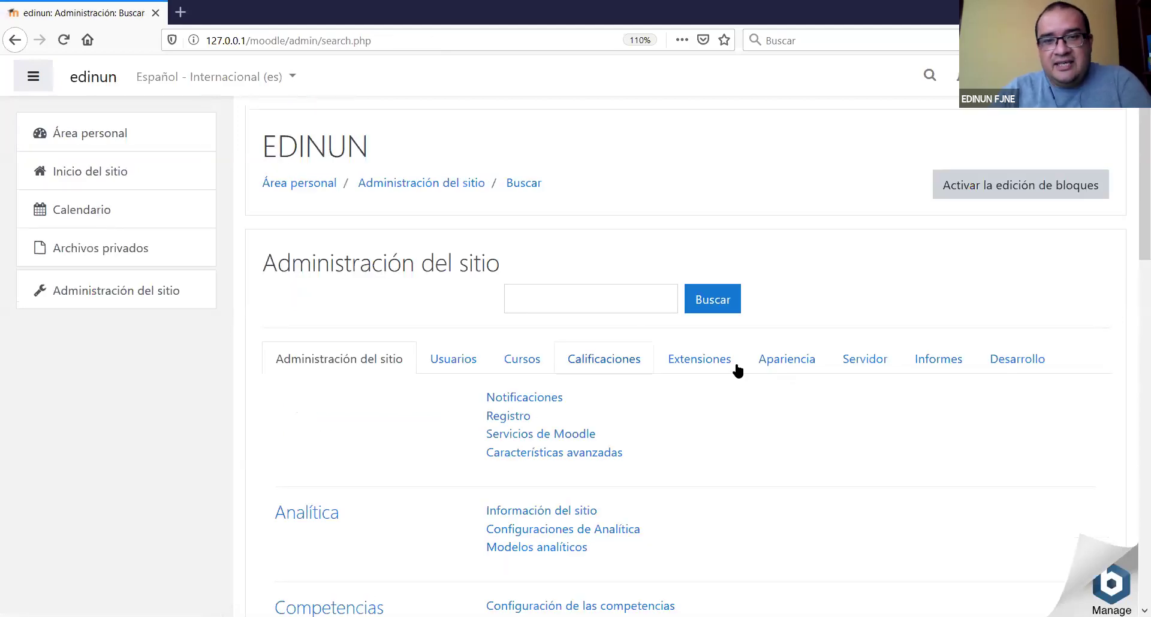
left_click(698, 358)
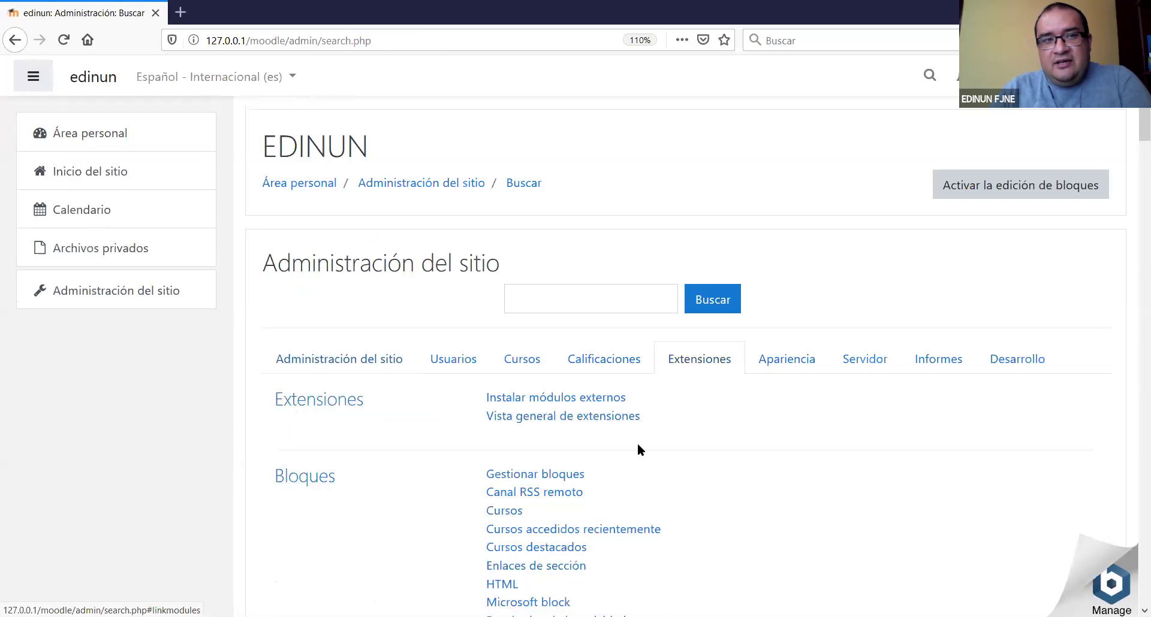
scroll(727, 316, "down", 3)
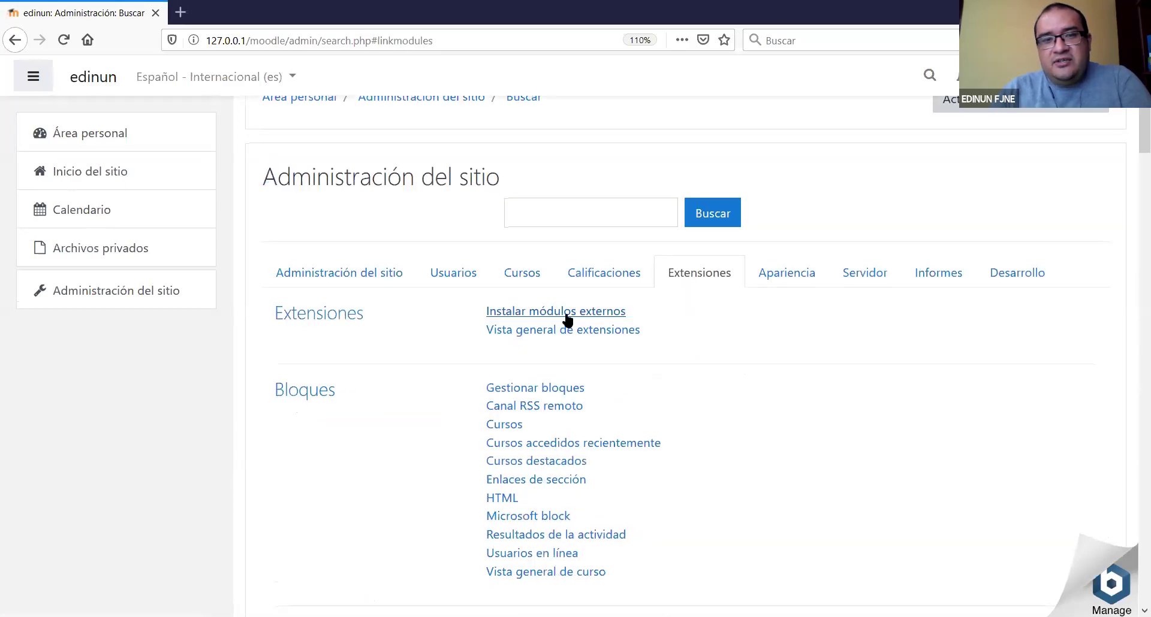
left_click(563, 312)
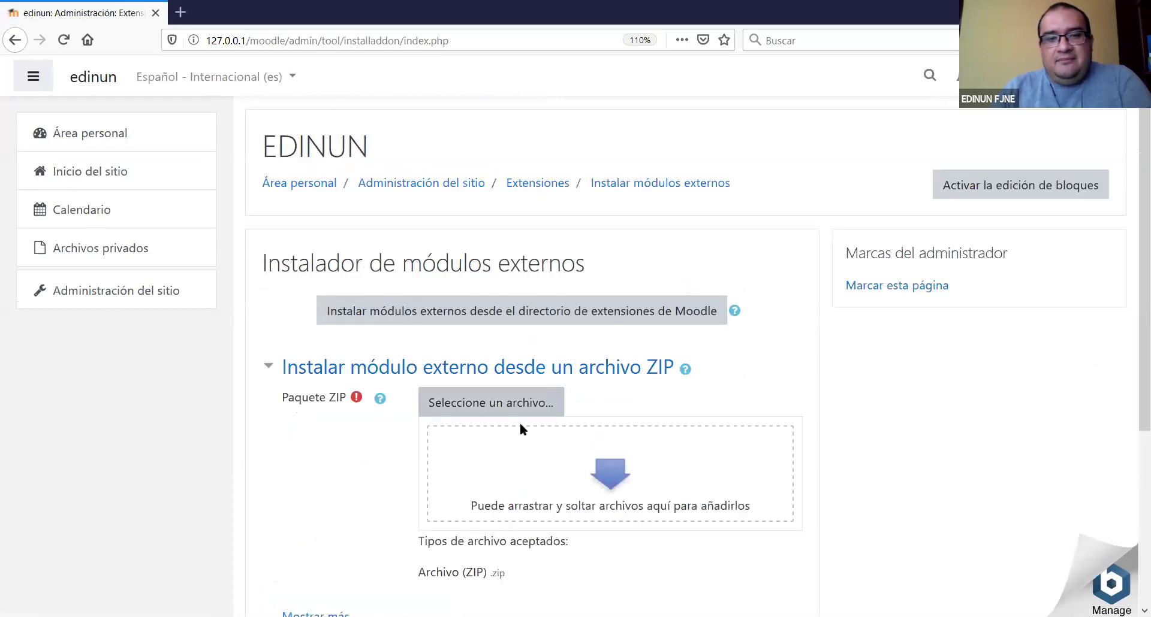
left_click(467, 410)
left_click(495, 290)
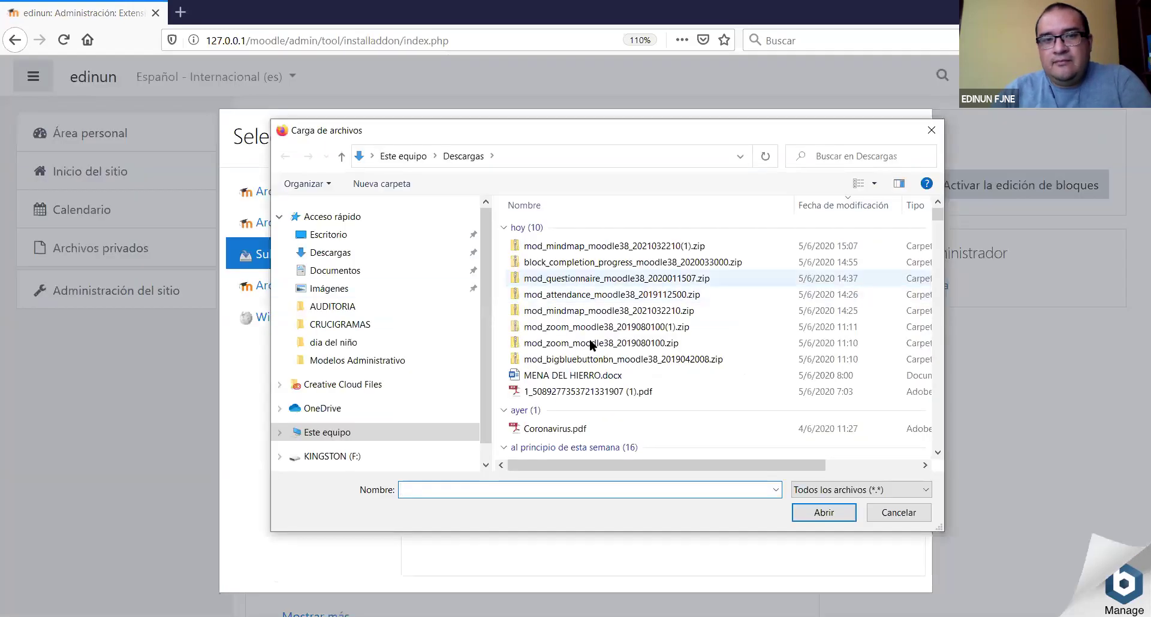
Select the completion progress ZIP package, then replace its file name with COMPLETION PROGRESS.
left_click(604, 263)
left_click(636, 497)
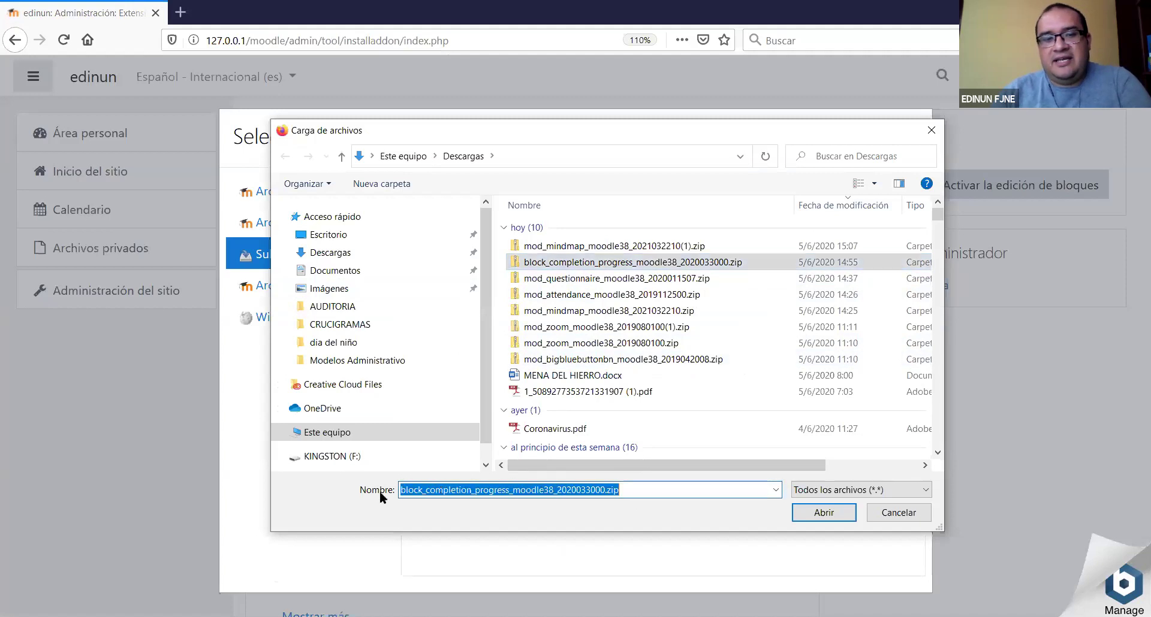
key("BackSpace")
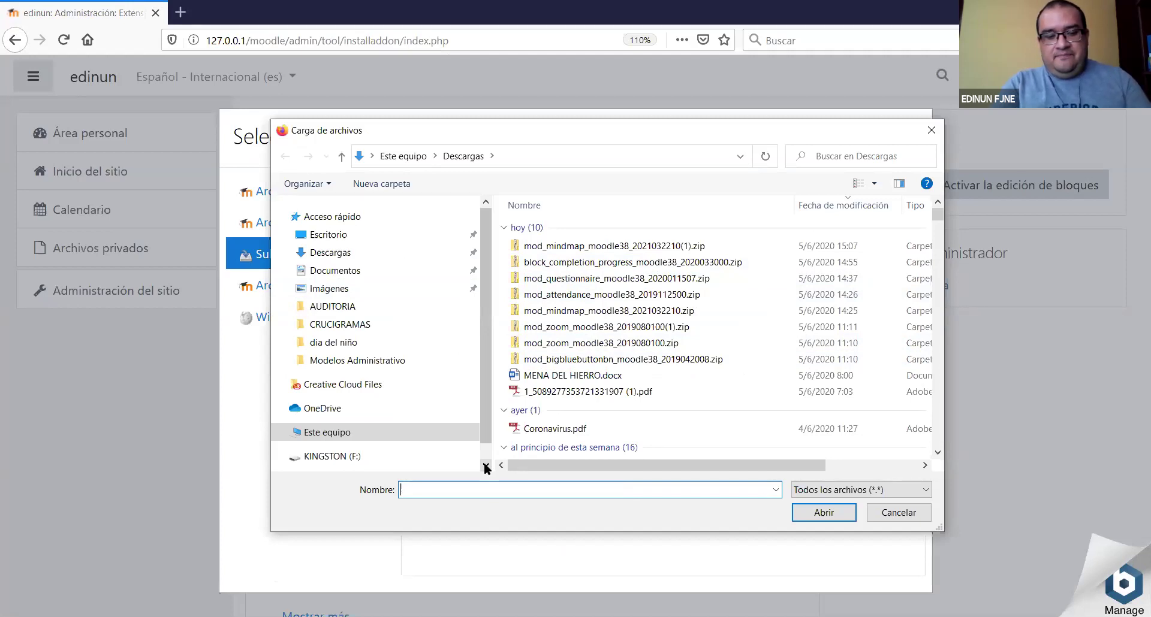
type("COMPLETION PRO")
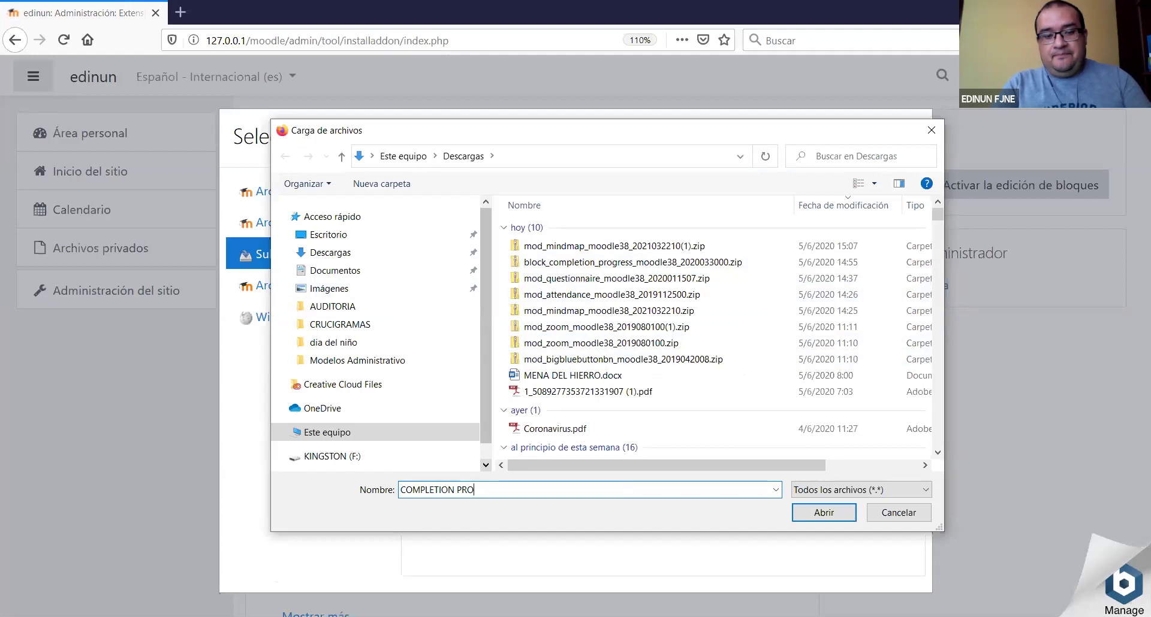
type("GRESS")
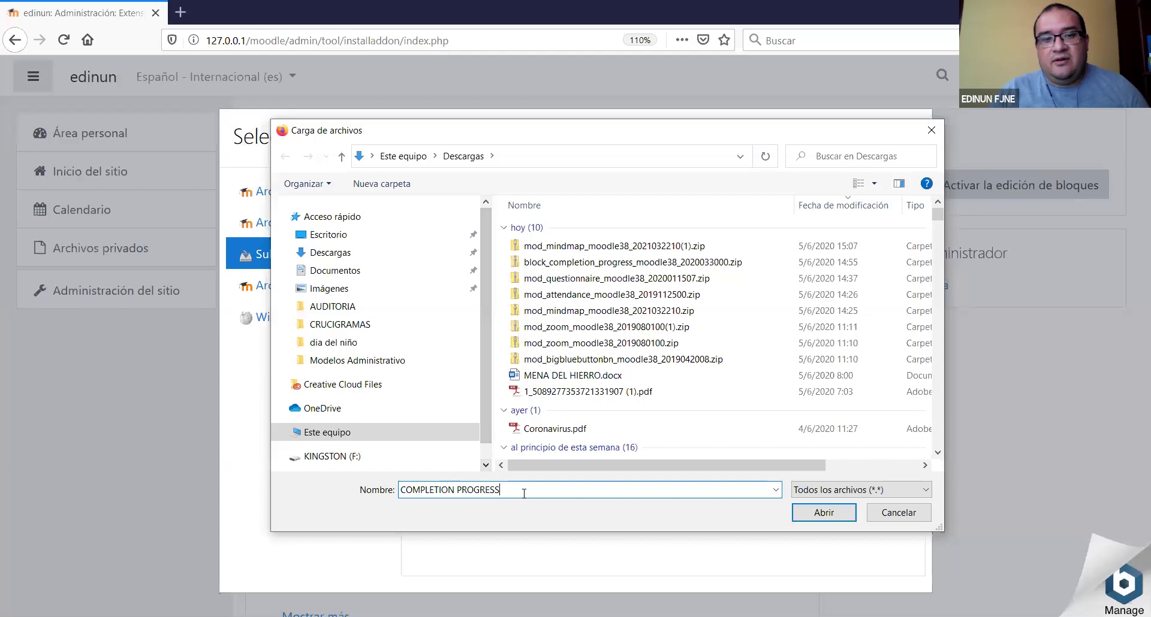
left_click_drag(502, 490, 379, 487)
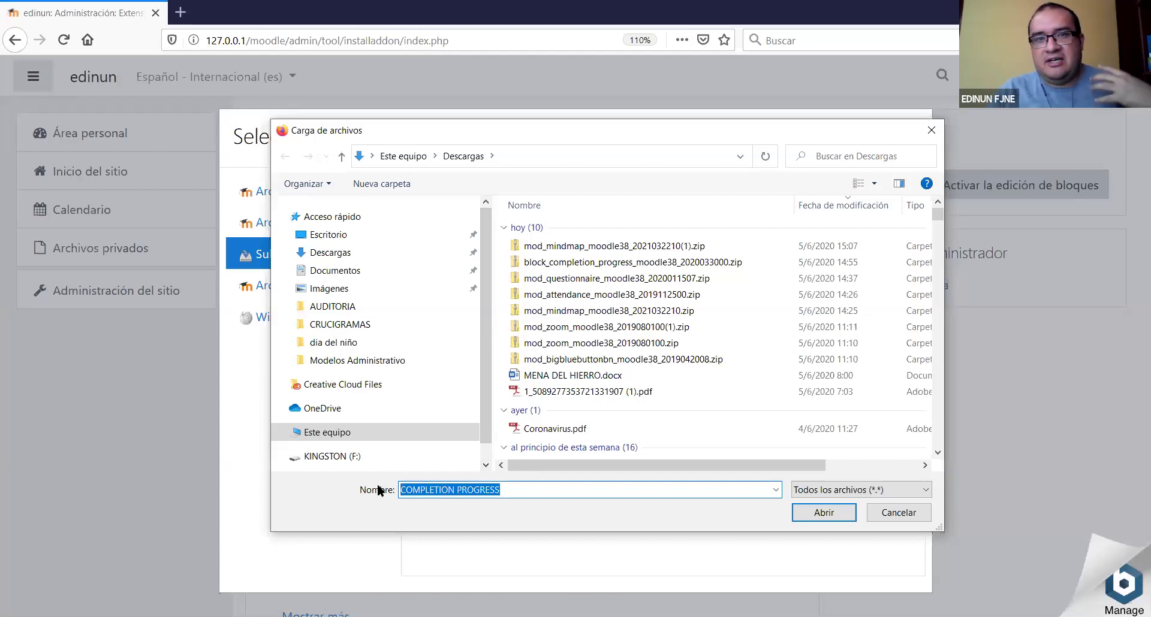
left_click(506, 490)
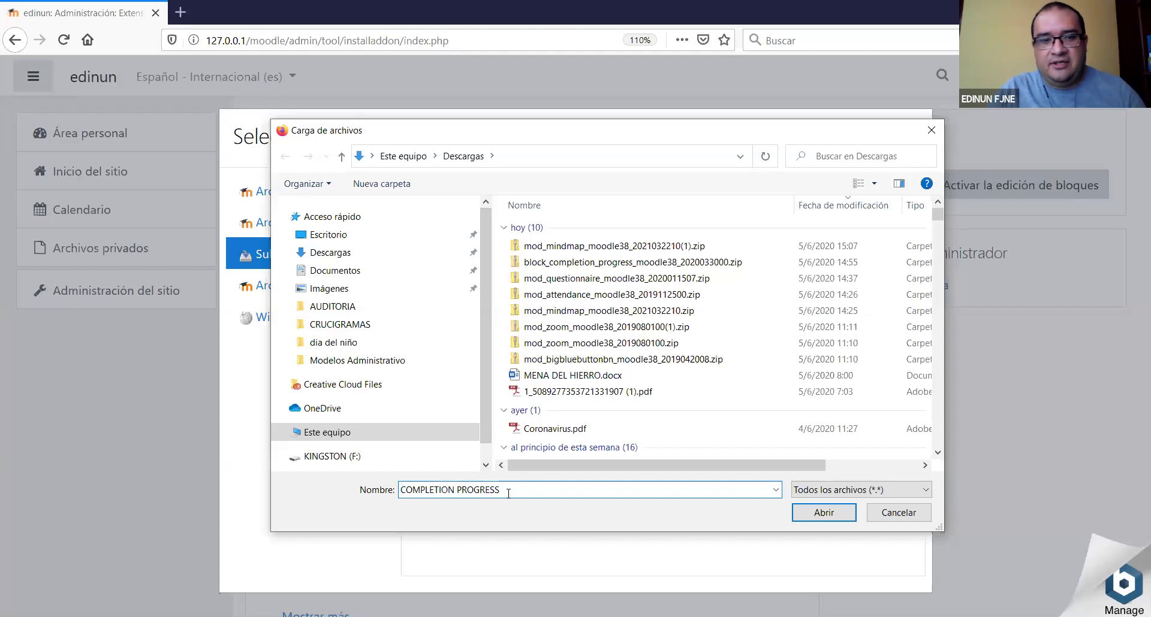
key("ctrl+a")
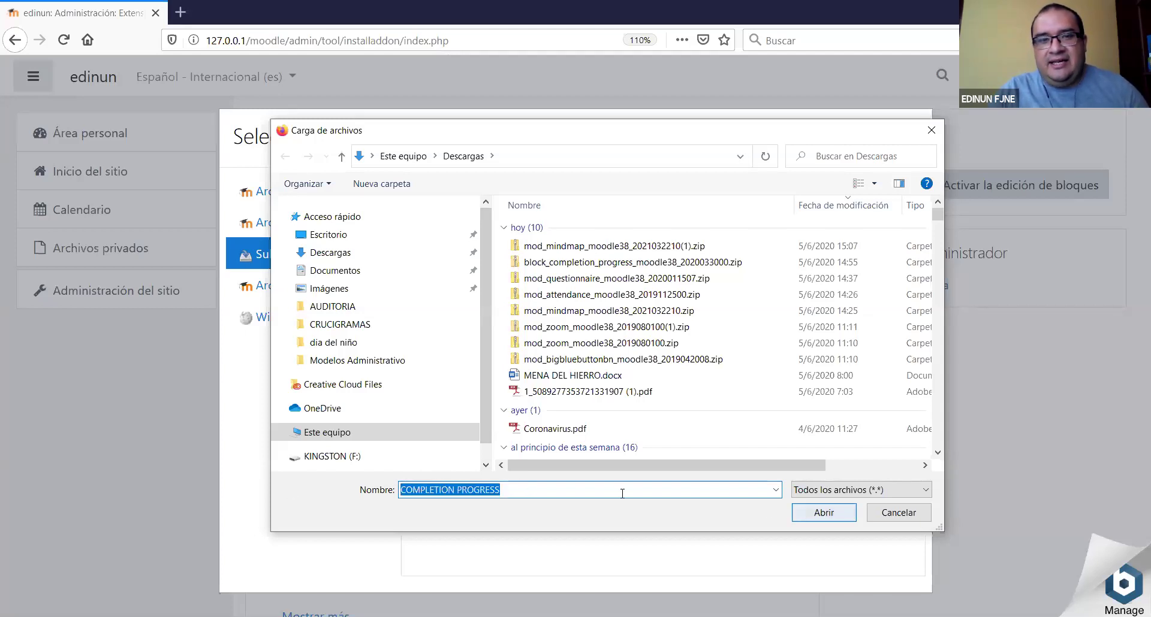
Upload block_completion_progress_moodle38_2020033000.zip as the plugin package and start its installation from the ZIP file.
left_click(651, 264)
left_click(823, 514)
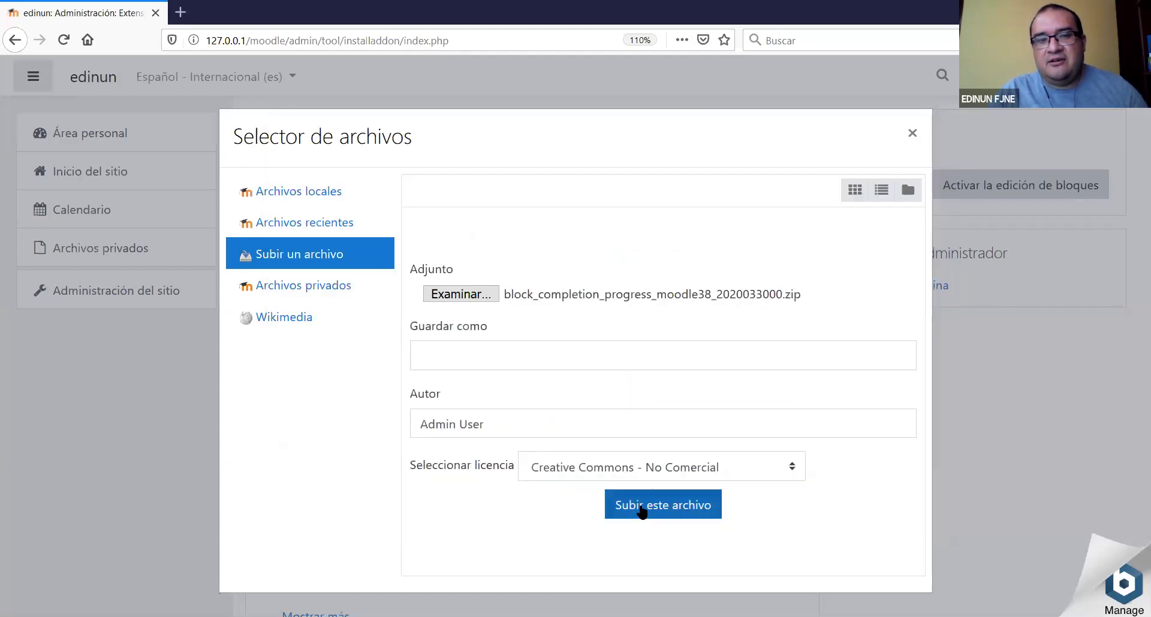
left_click(644, 509)
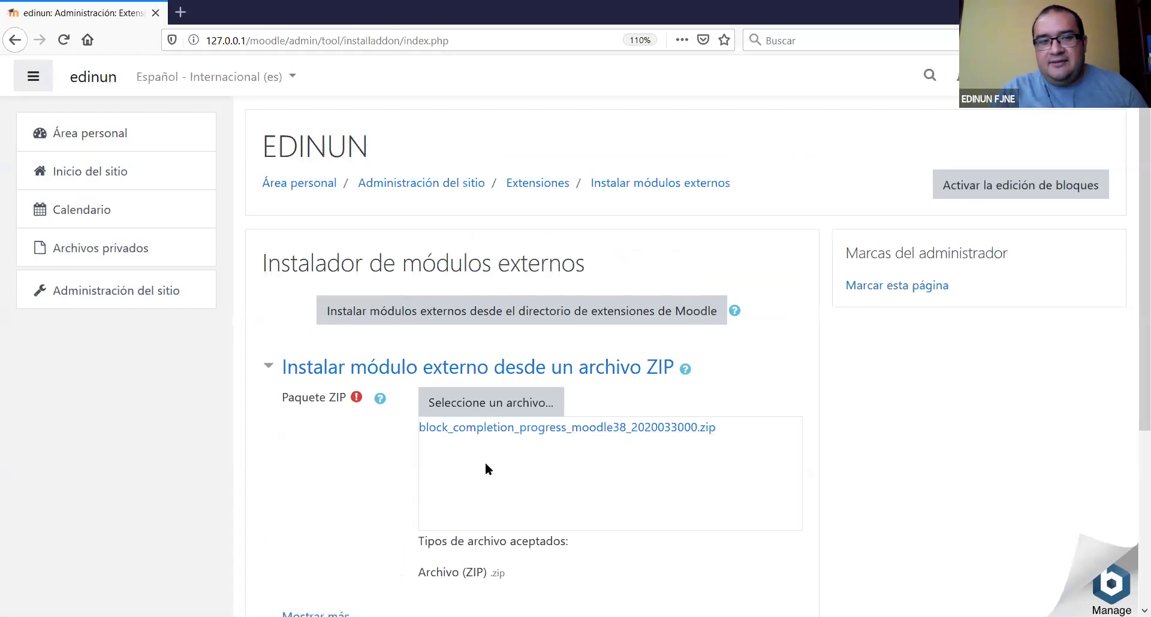
scroll(302, 476, "down", 4)
left_click(487, 395)
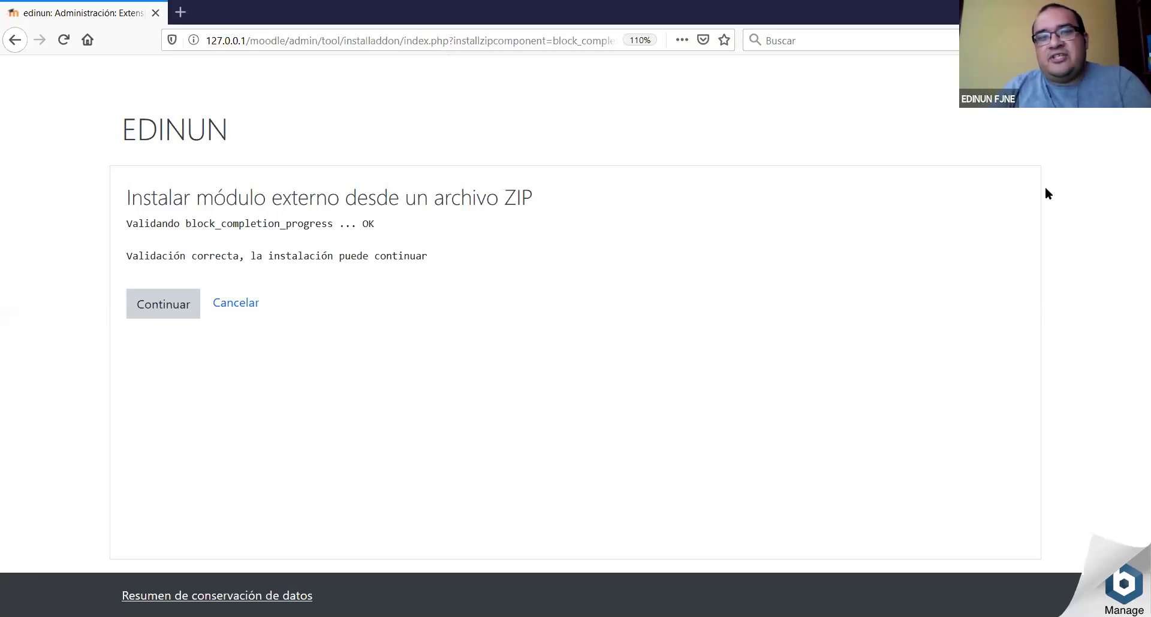
Continue the completion progress plugin installation through the server and plugin checks, upgrade the Moodle database, and proceed to the new settings.
left_click(169, 305)
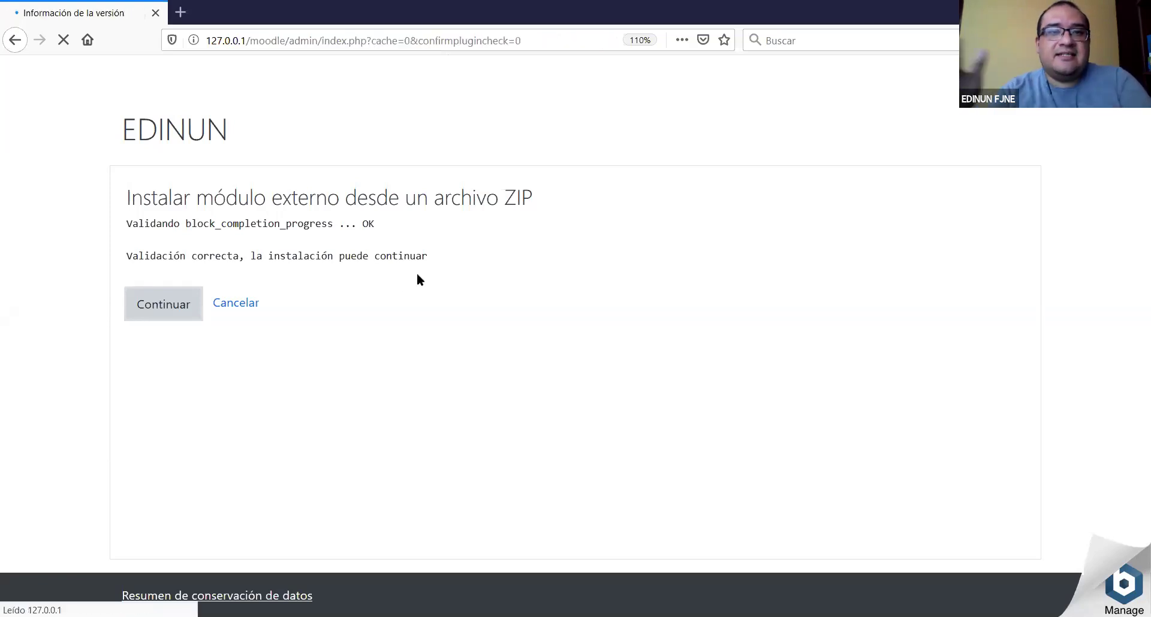
scroll(1131, 425, "down", 15)
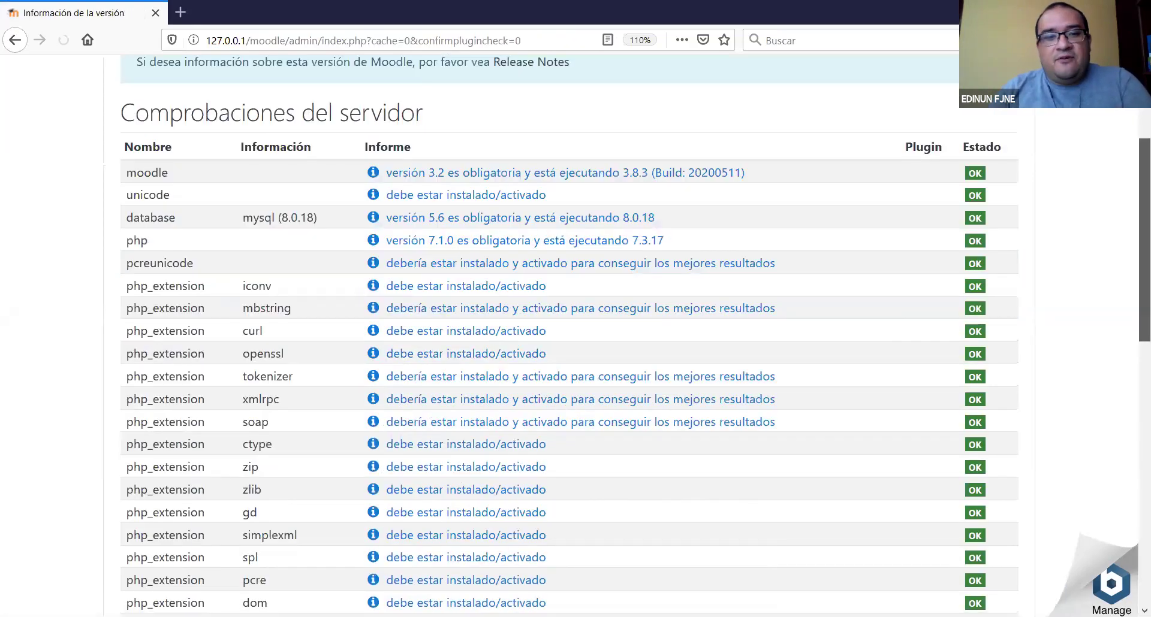
left_click(565, 533)
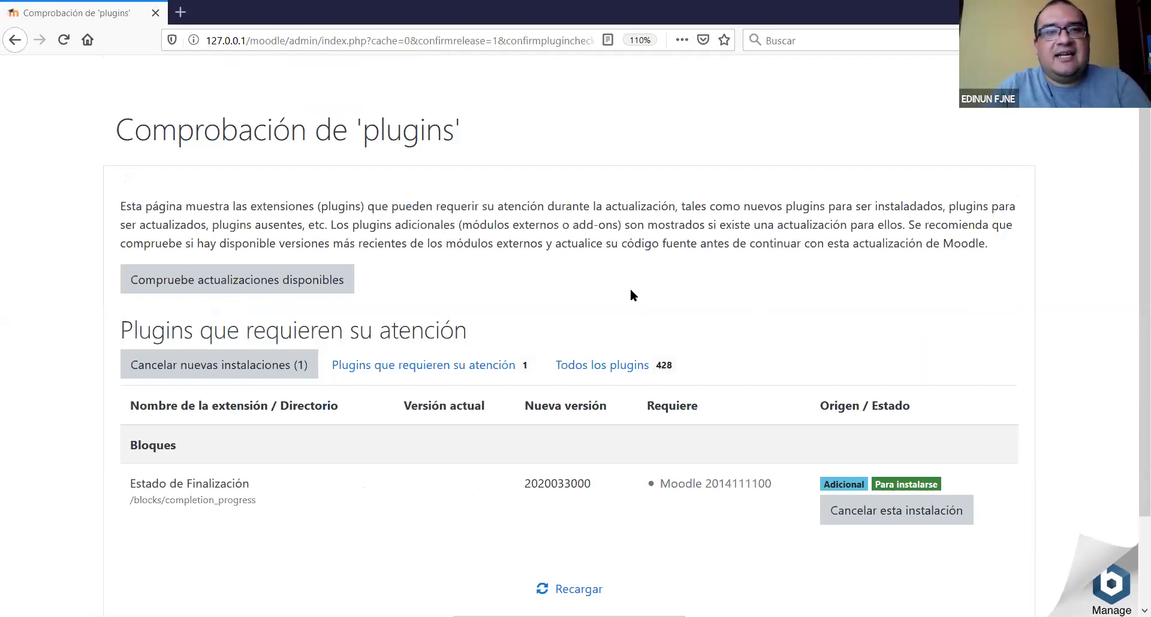
scroll(629, 294, "down", 3)
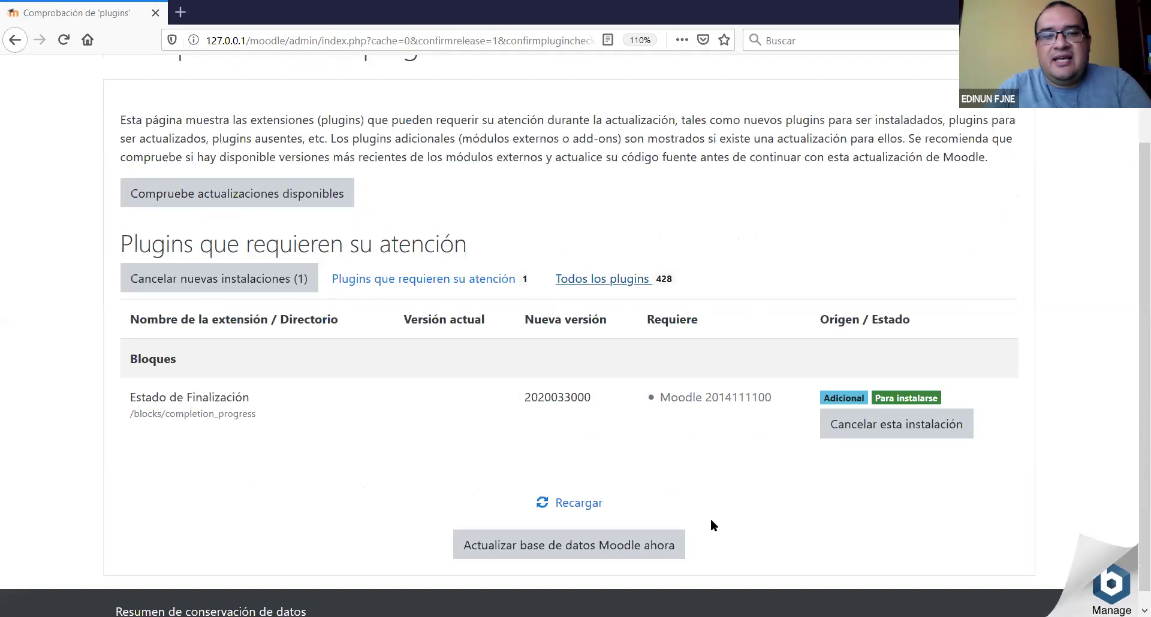
left_click(635, 546)
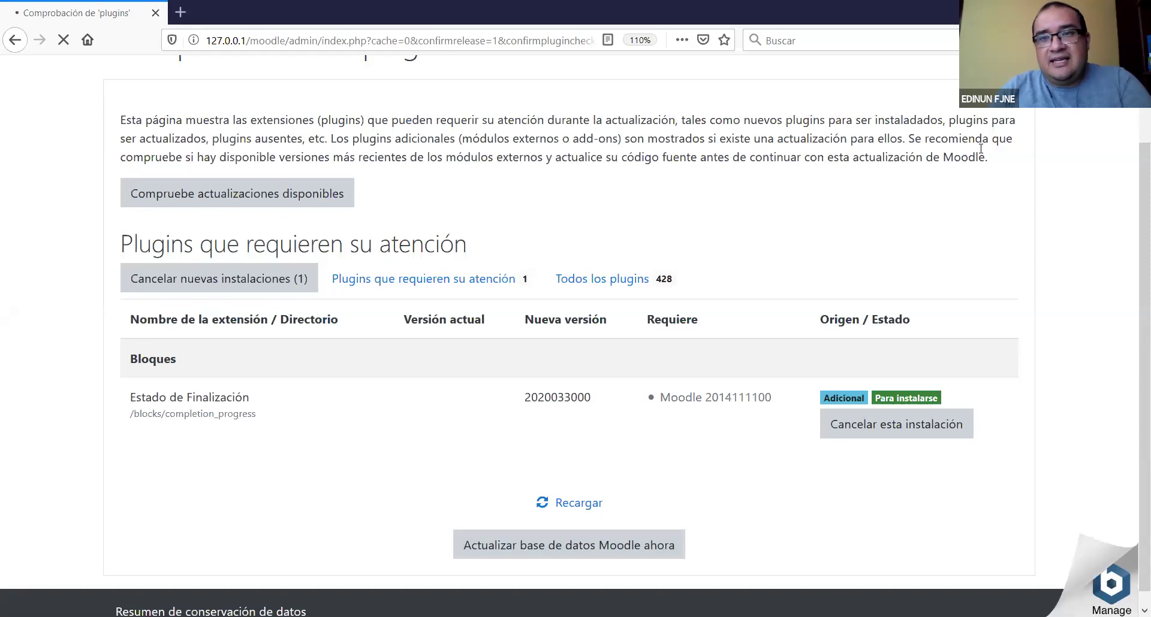
scroll(1131, 325, "up", 2)
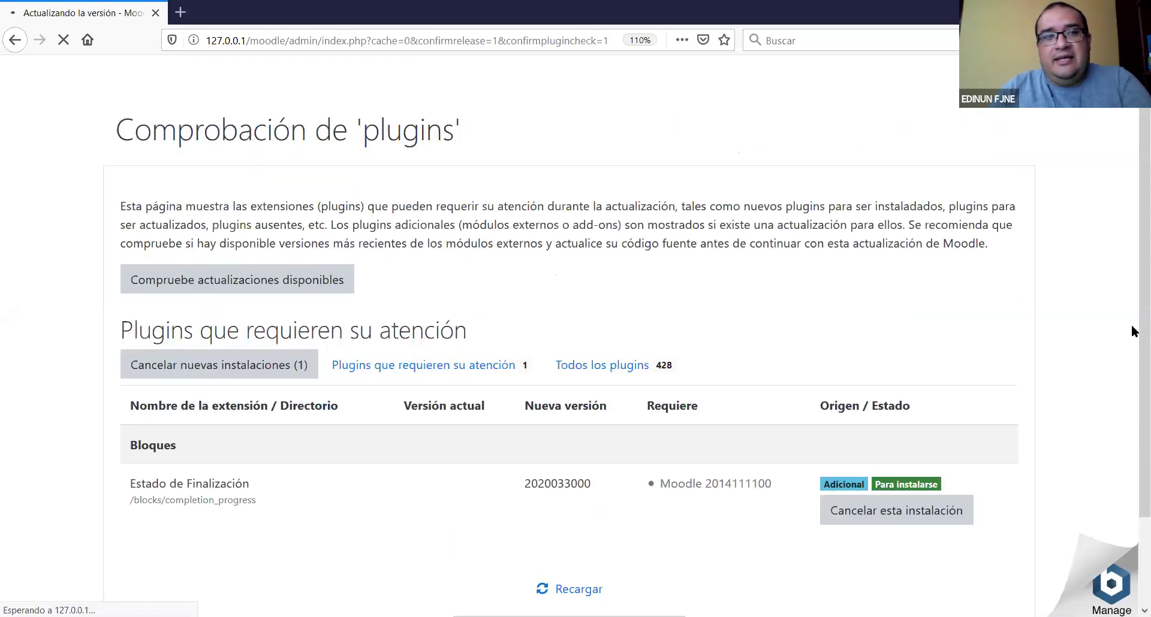
scroll(1131, 344, "down", 3)
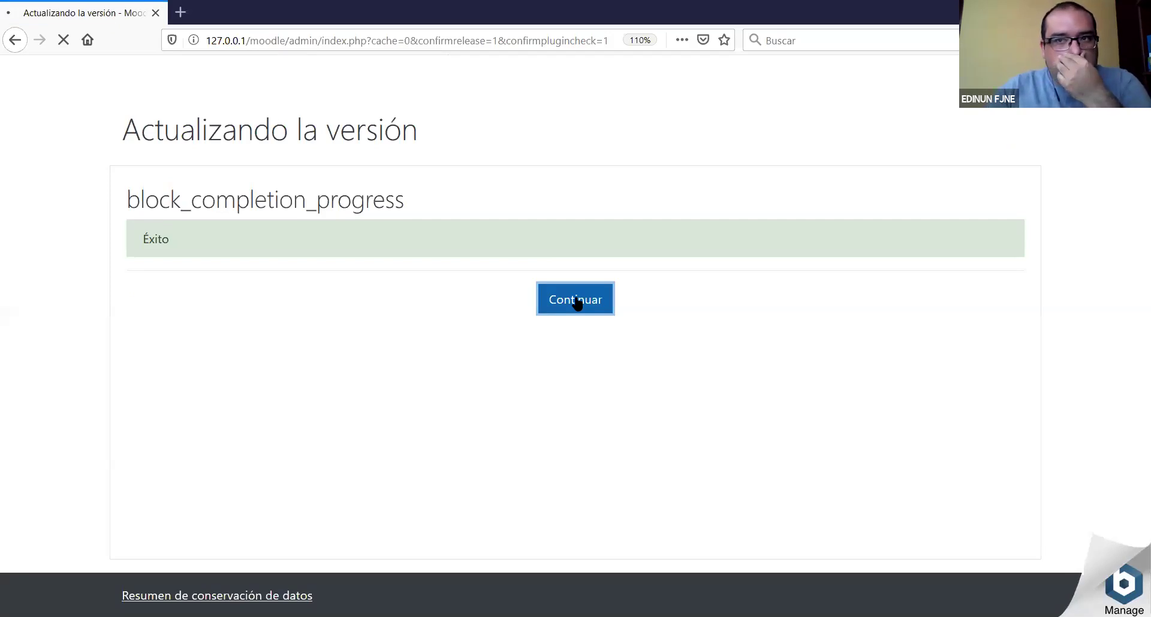
left_click(576, 300)
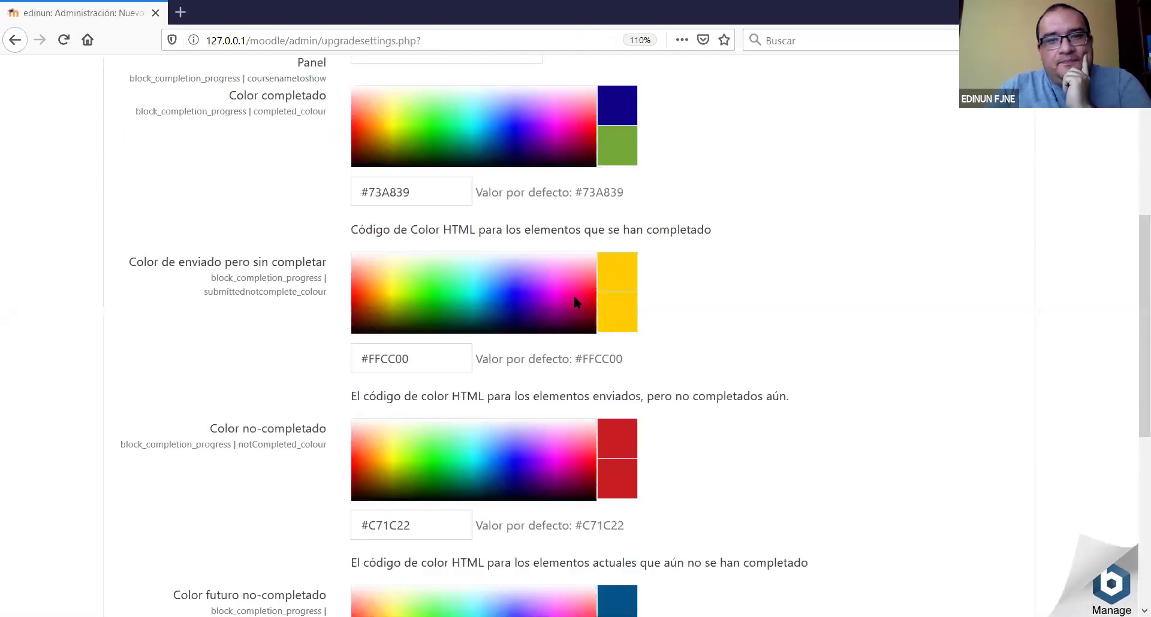
Review the new Estado de Finalización settings and set the completed color to #5BF000.
scroll(895, 463, "down", 6)
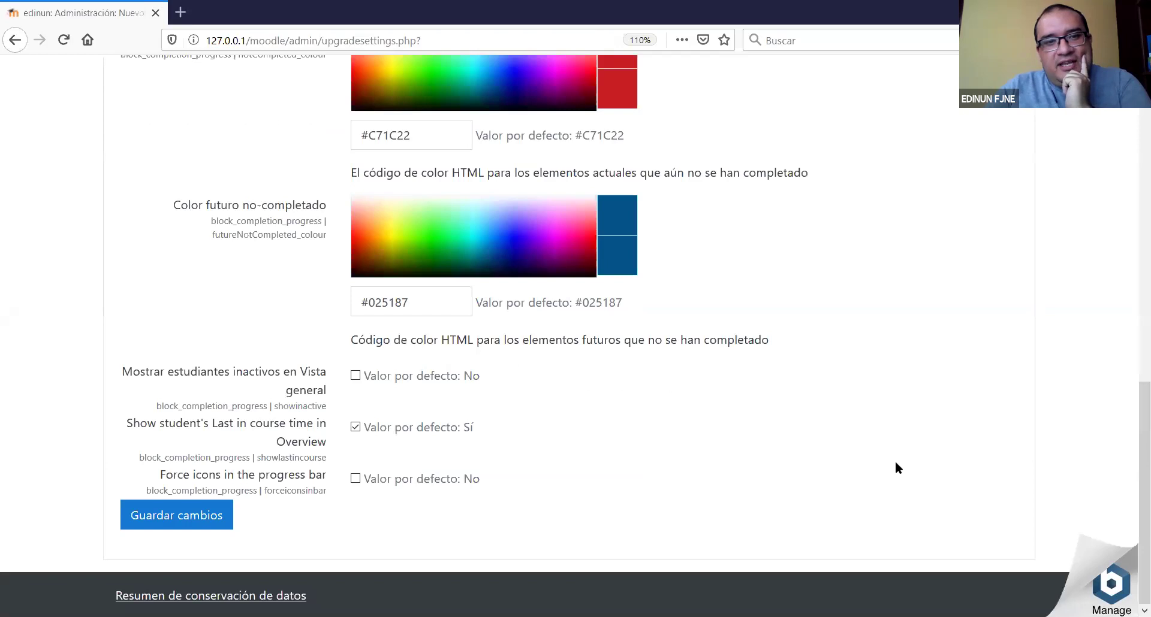
scroll(896, 462, "up", 10)
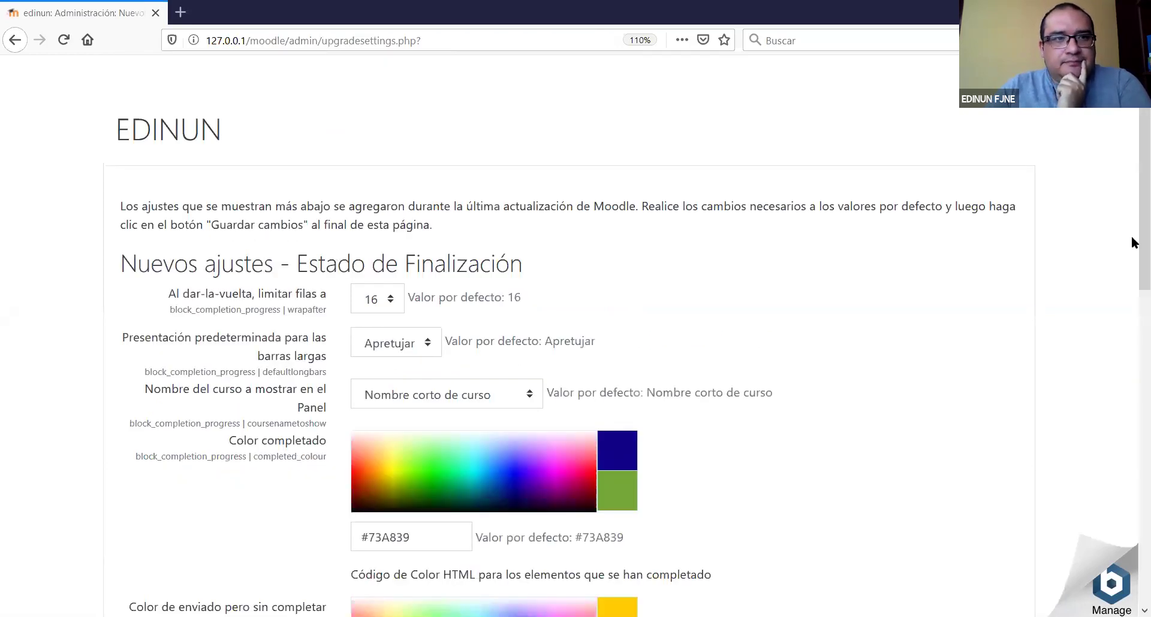
scroll(1131, 242, "down", 1)
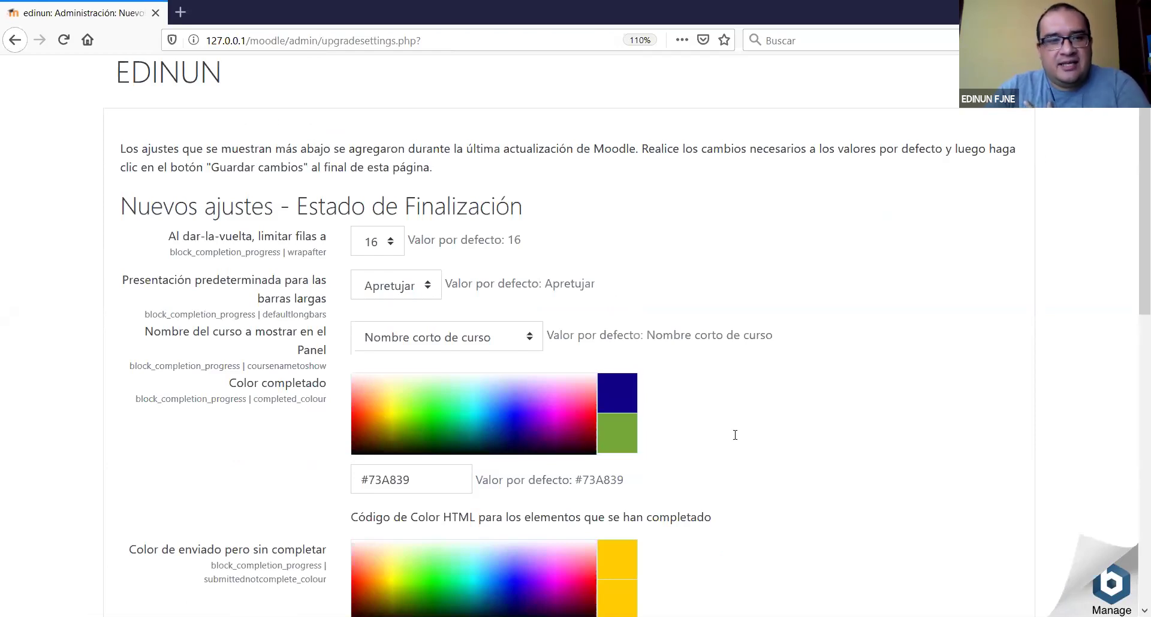
scroll(734, 435, "down", 3)
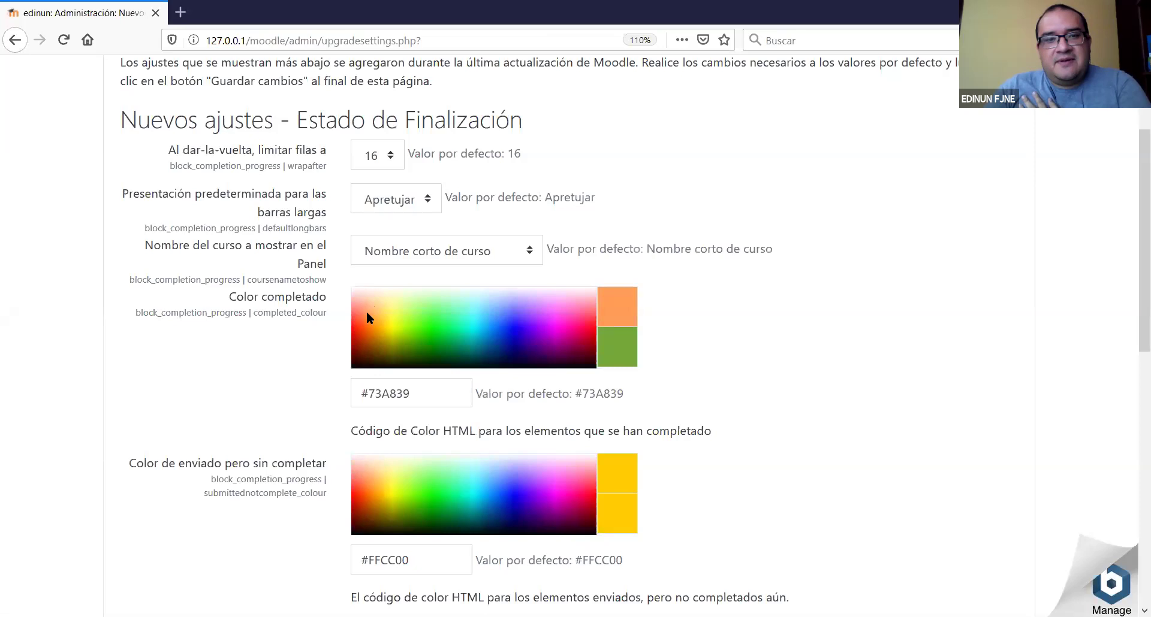
left_click(422, 332)
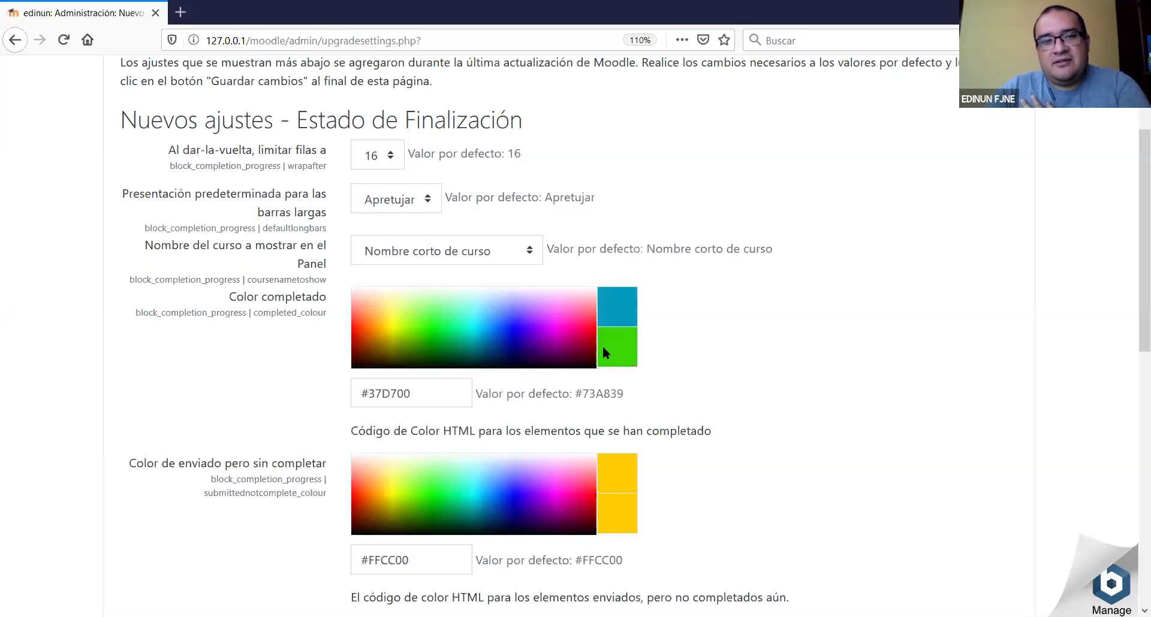
left_click(416, 333)
Set the submitted-but-not-complete color to #D60C00 and the completed color to #42AF00.
scroll(953, 390, "down", 3)
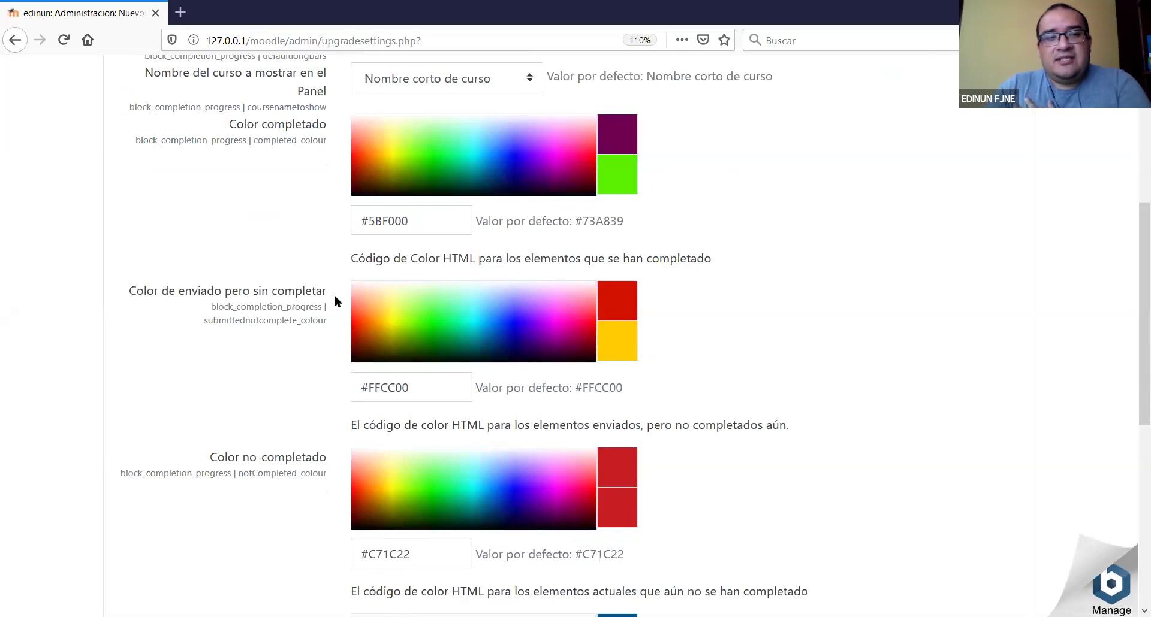
left_click(361, 326)
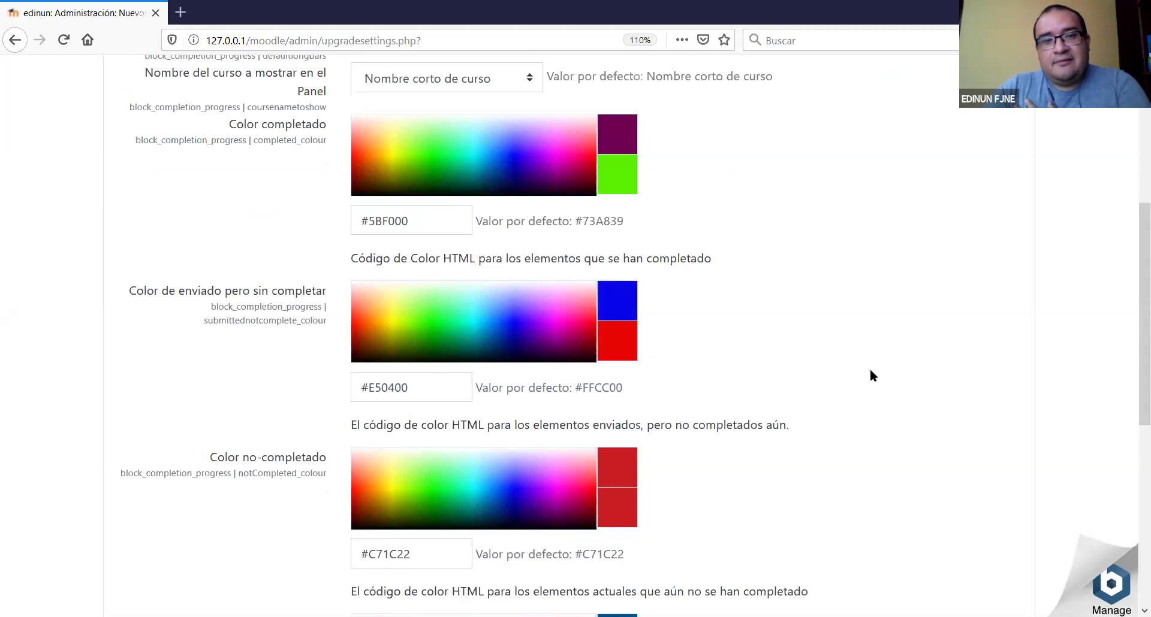
left_click(351, 326)
scroll(631, 267, "up", 2)
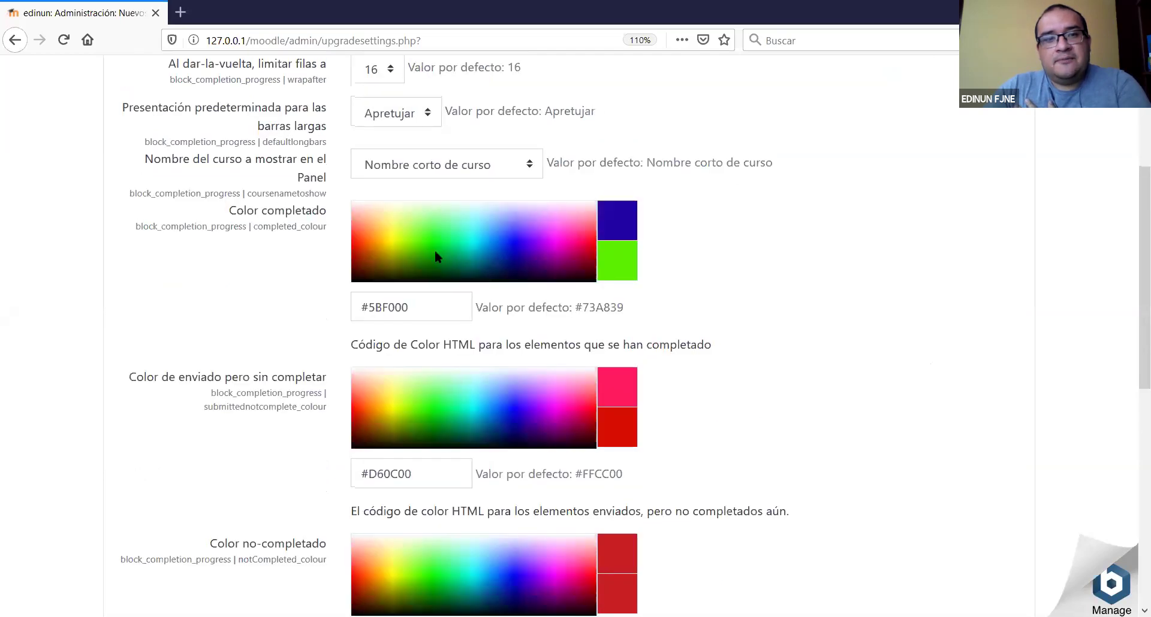
left_click(416, 252)
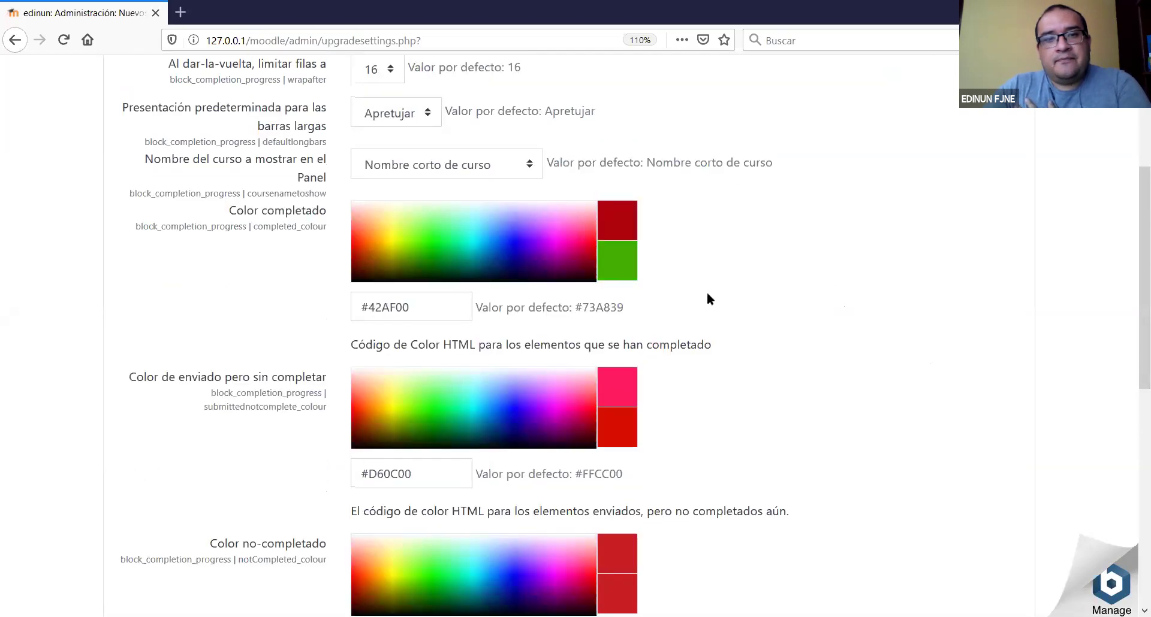
Set the completed color to #2FAA00 and the not-completed color to #F91300.
left_click(429, 251)
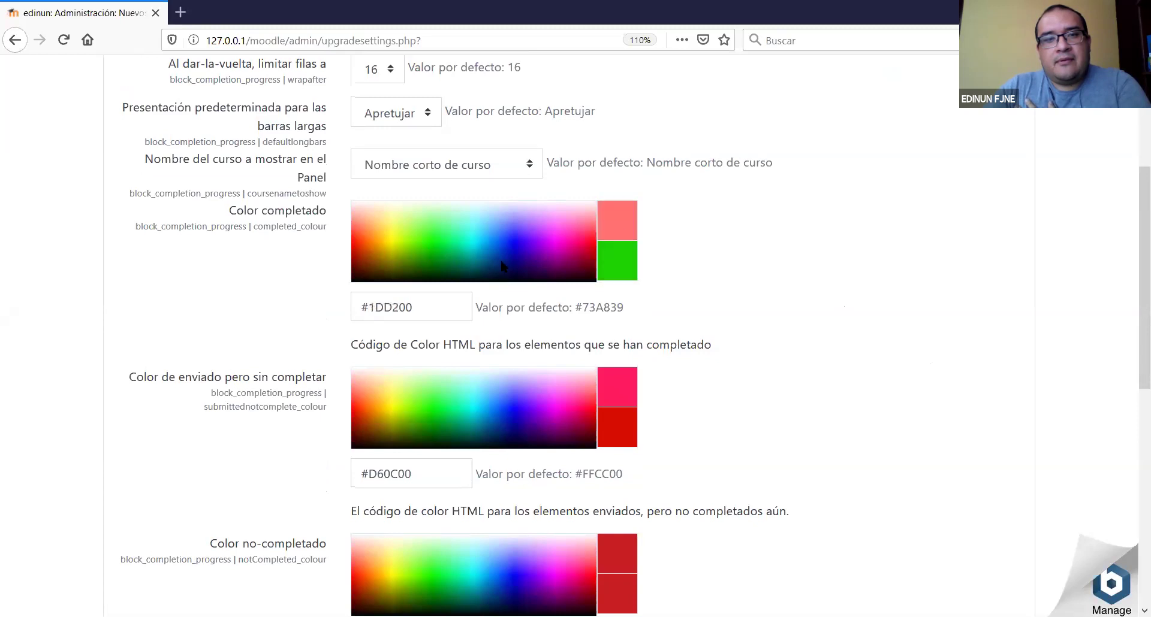
left_click(422, 254)
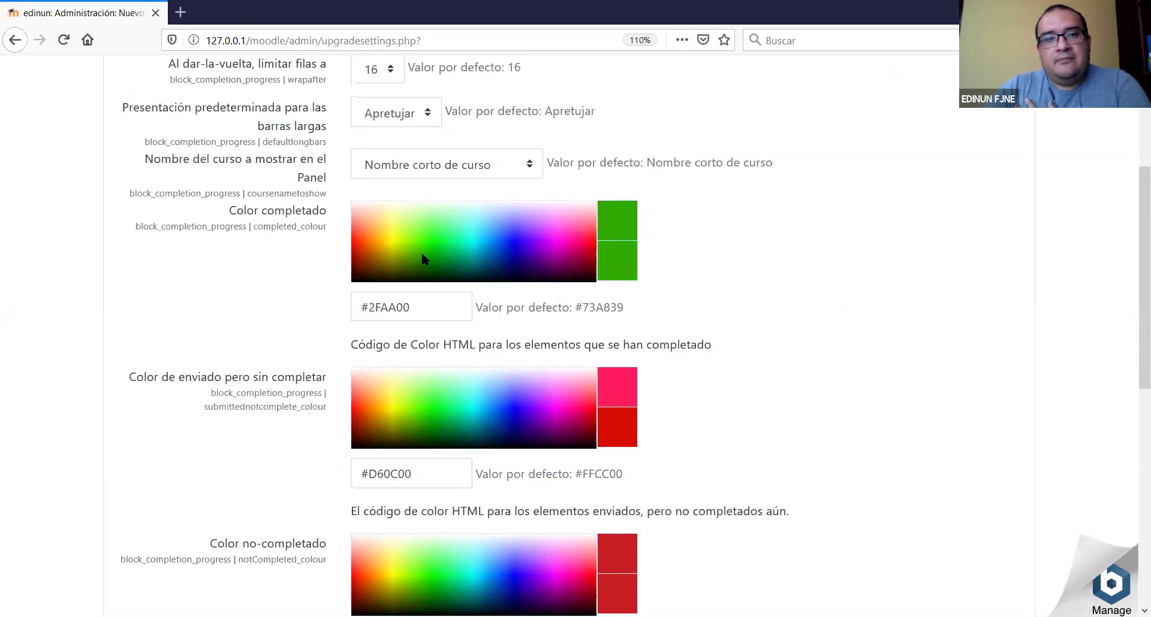
scroll(422, 254, "down", 4)
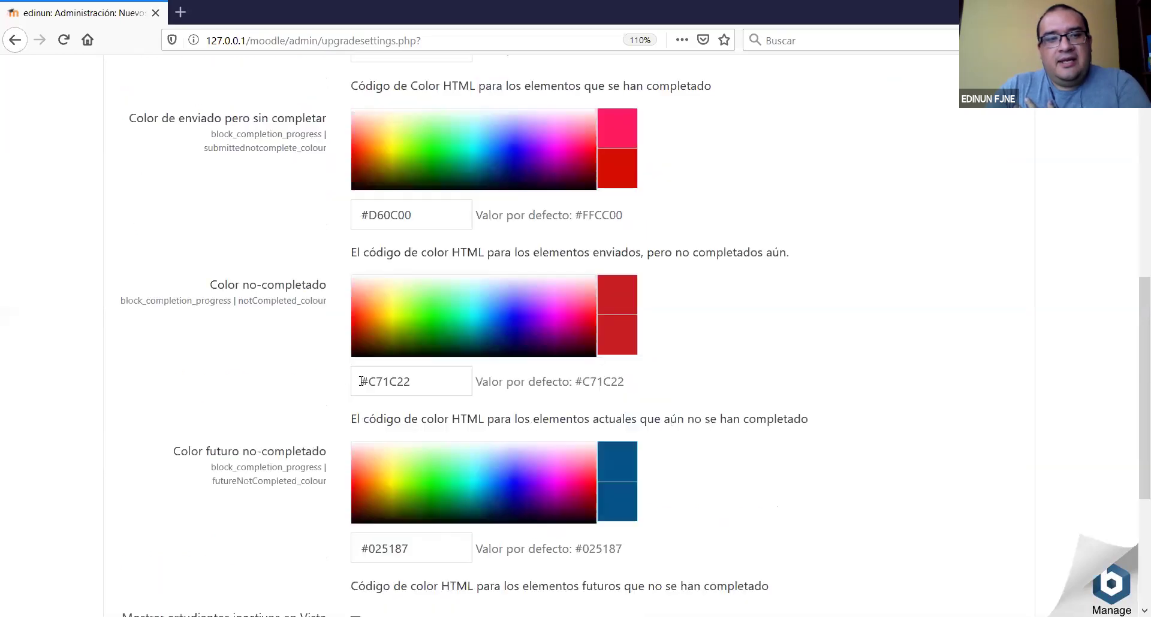
scroll(314, 282, "down", 3)
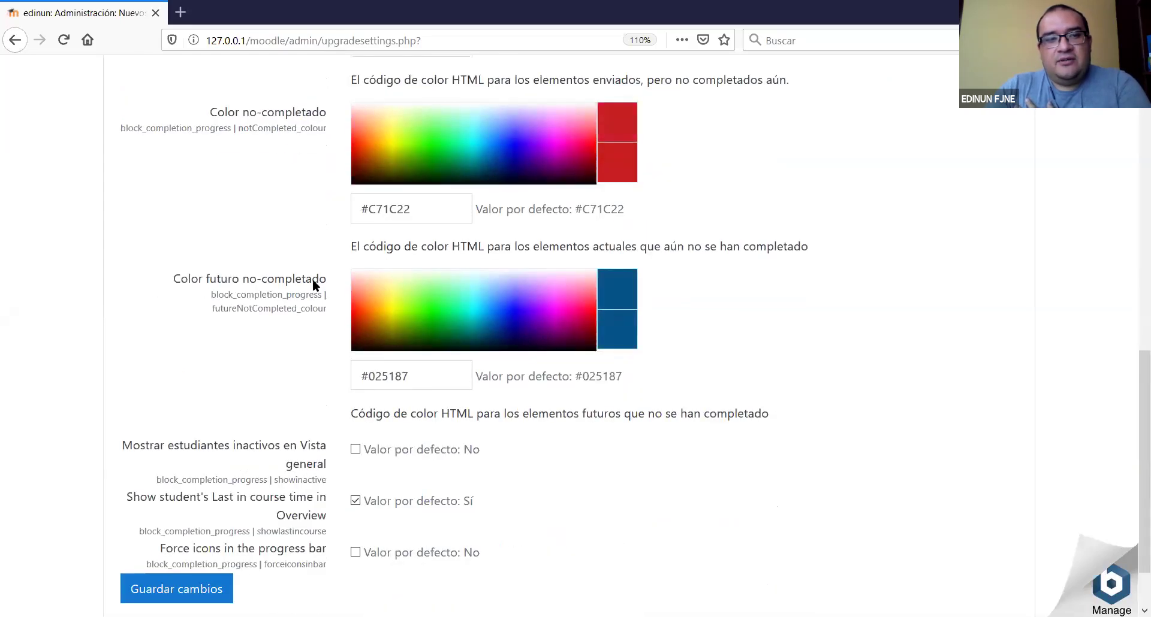
scroll(360, 257, "down", 1)
scroll(506, 301, "up", 3)
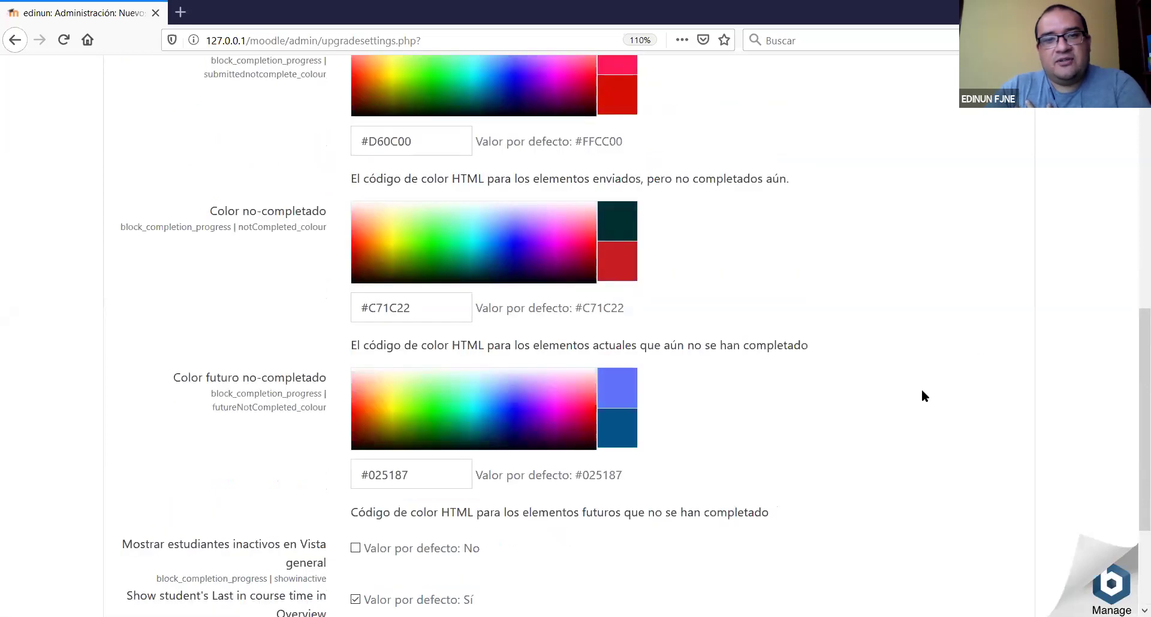
scroll(868, 381, "down", 3)
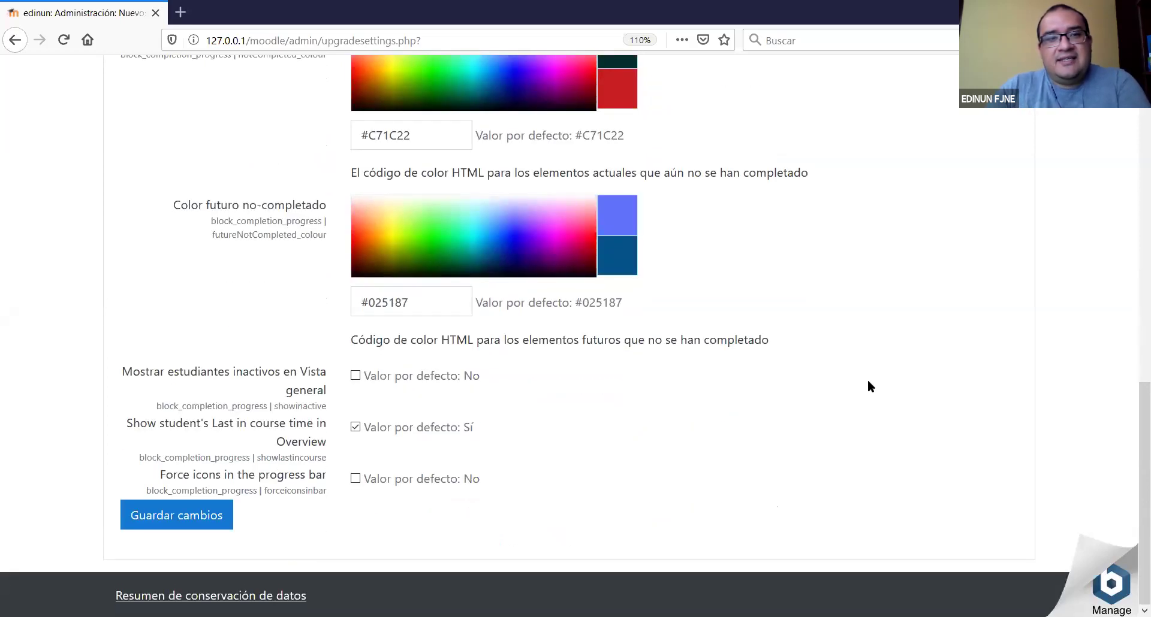
scroll(867, 384, "up", 6)
scroll(868, 384, "down", 4)
scroll(868, 384, "up", 4)
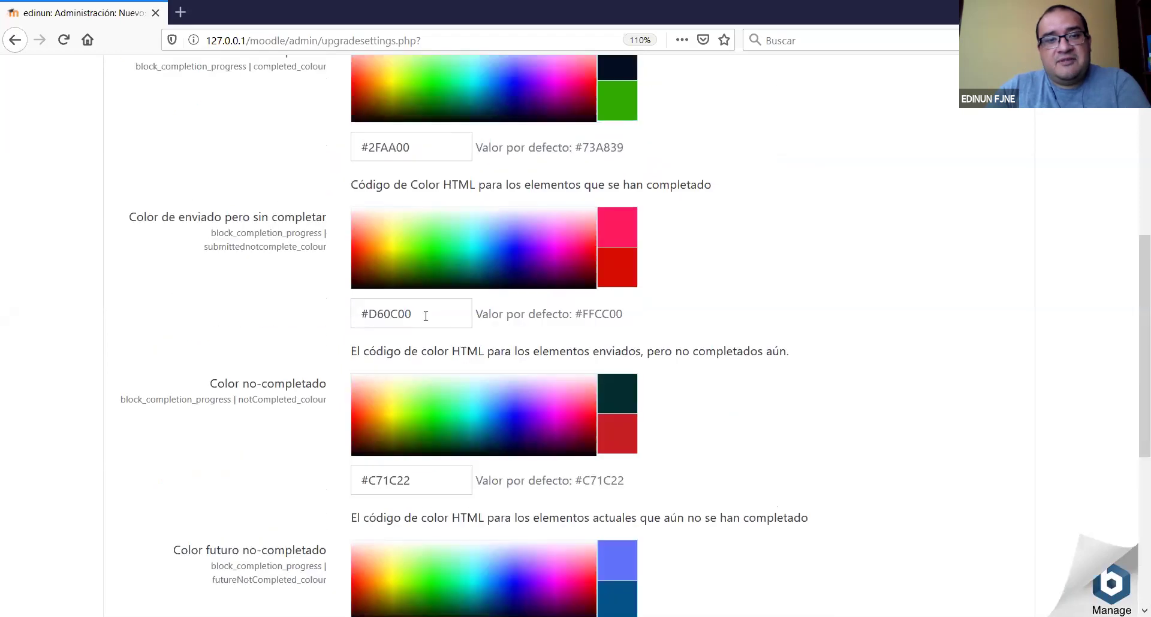
left_click(353, 414)
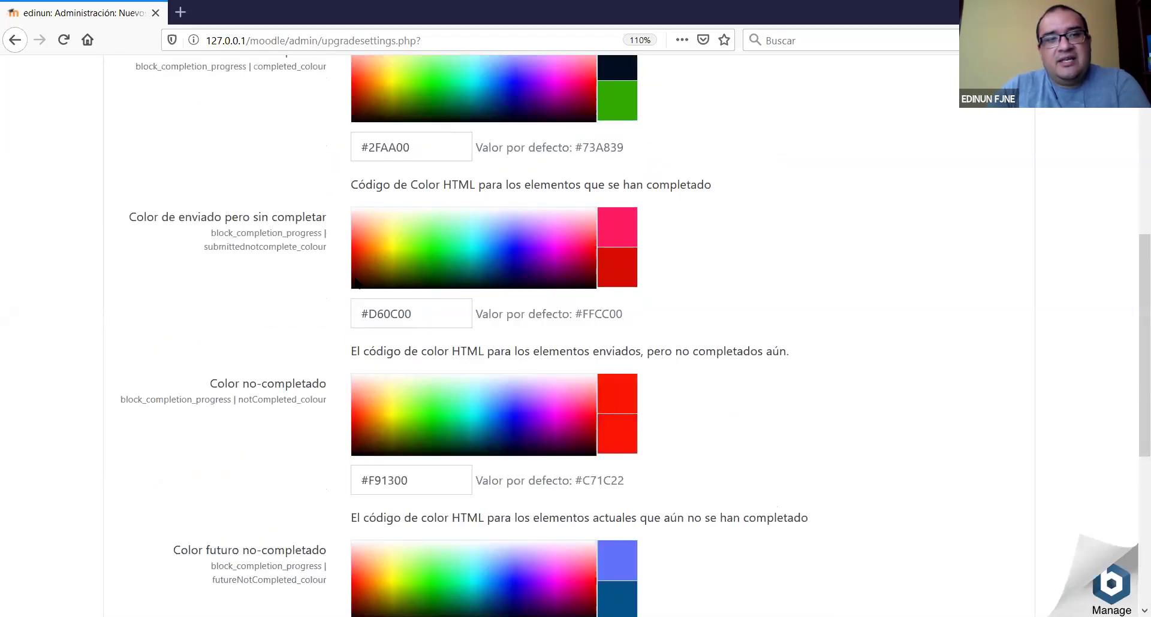
Pick a new submitted-but-not-complete color and save the plugin settings.
left_click(420, 250)
scroll(948, 521, "down", 6)
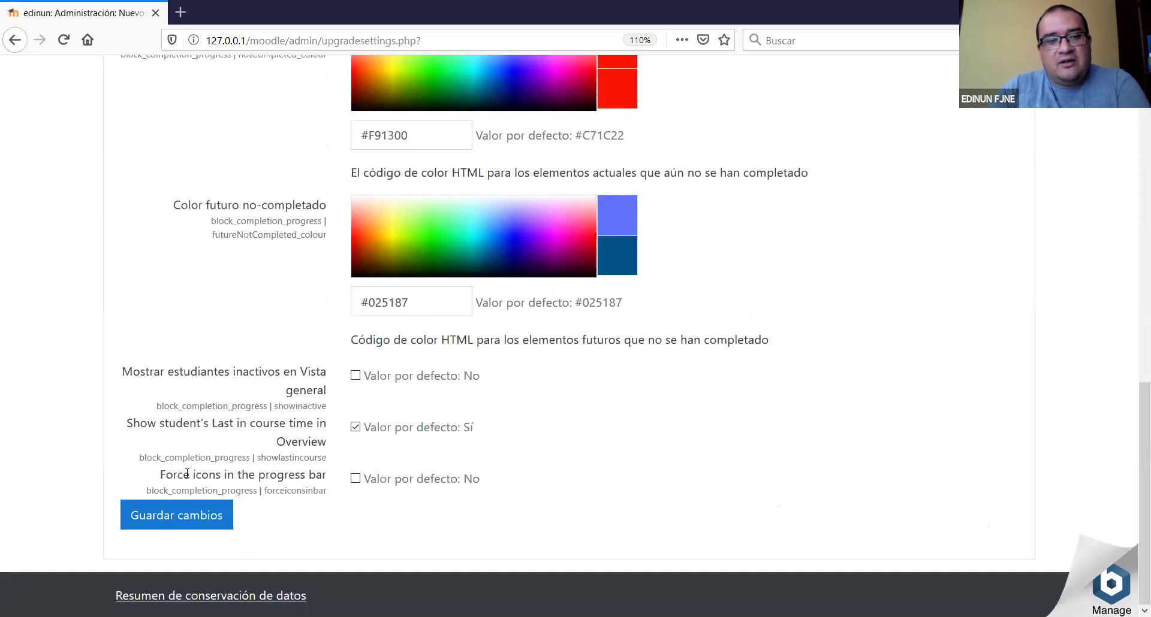
left_click(178, 514)
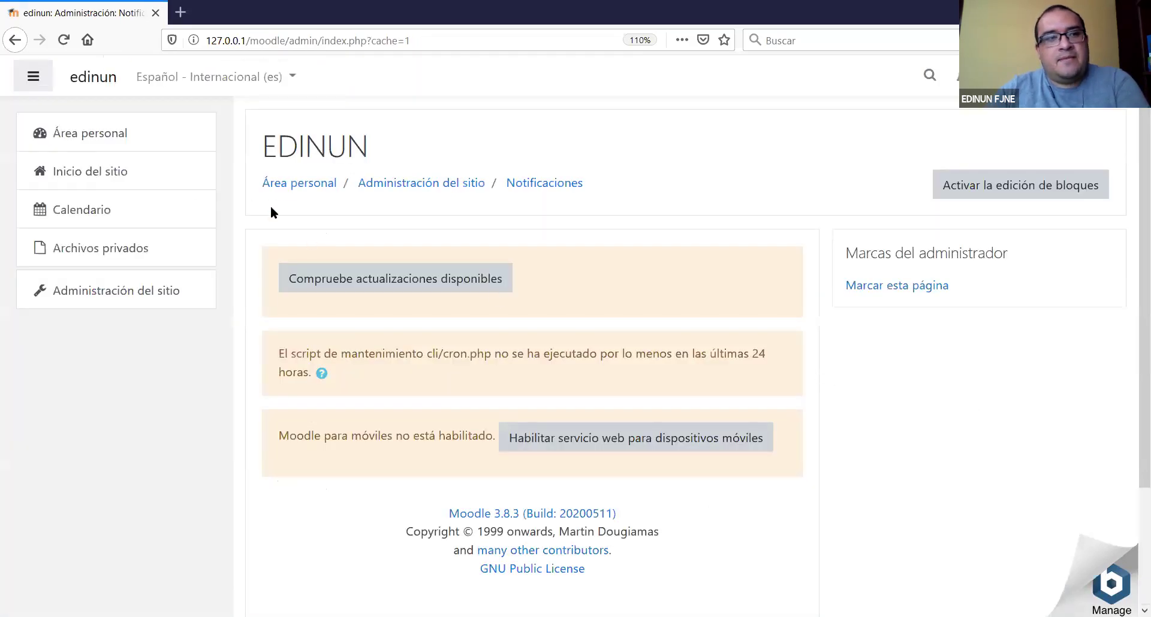
Open the Mitologia Griega: Los dioses olímpicos course from the site home and look through its sections and activities.
left_click(135, 178)
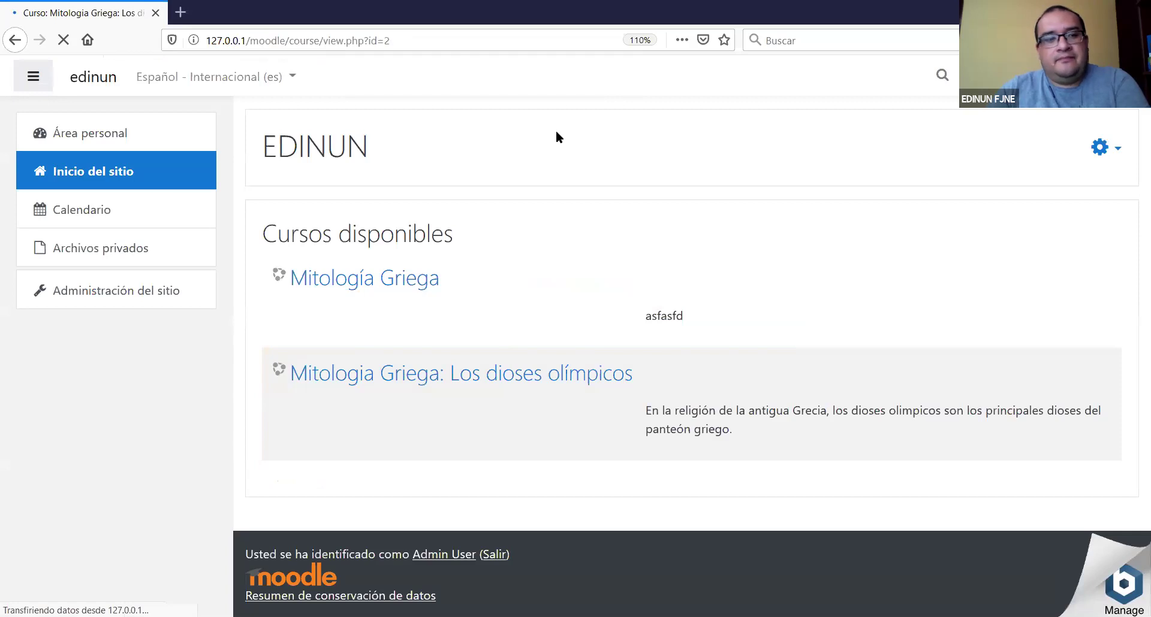
scroll(750, 466, "down", 10)
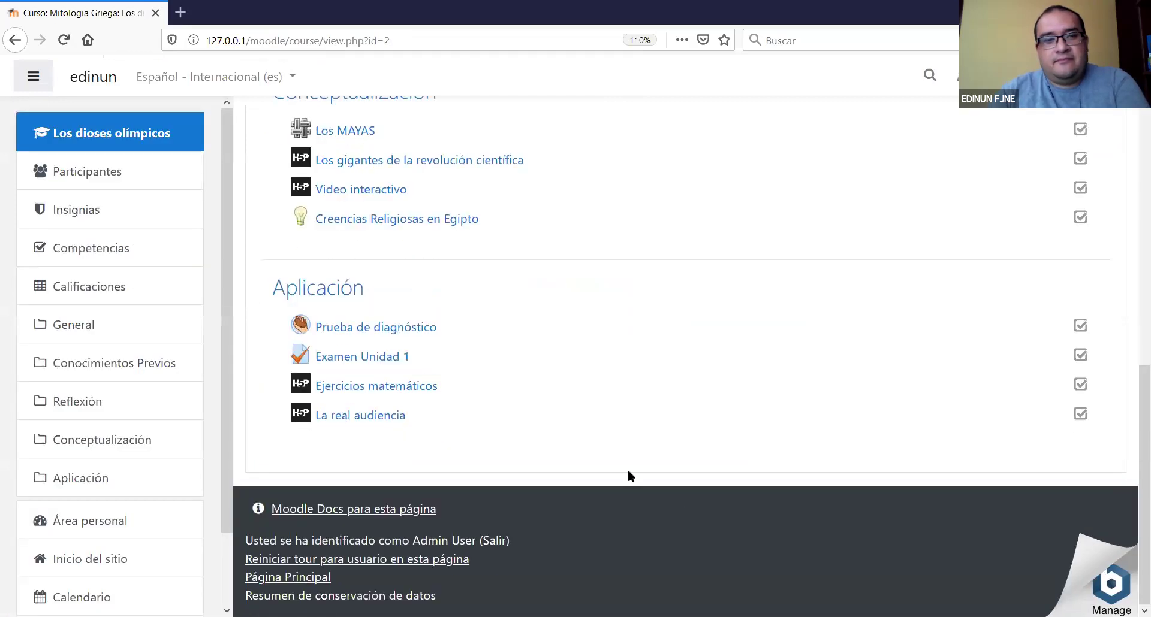
scroll(50, 552, "down", 2)
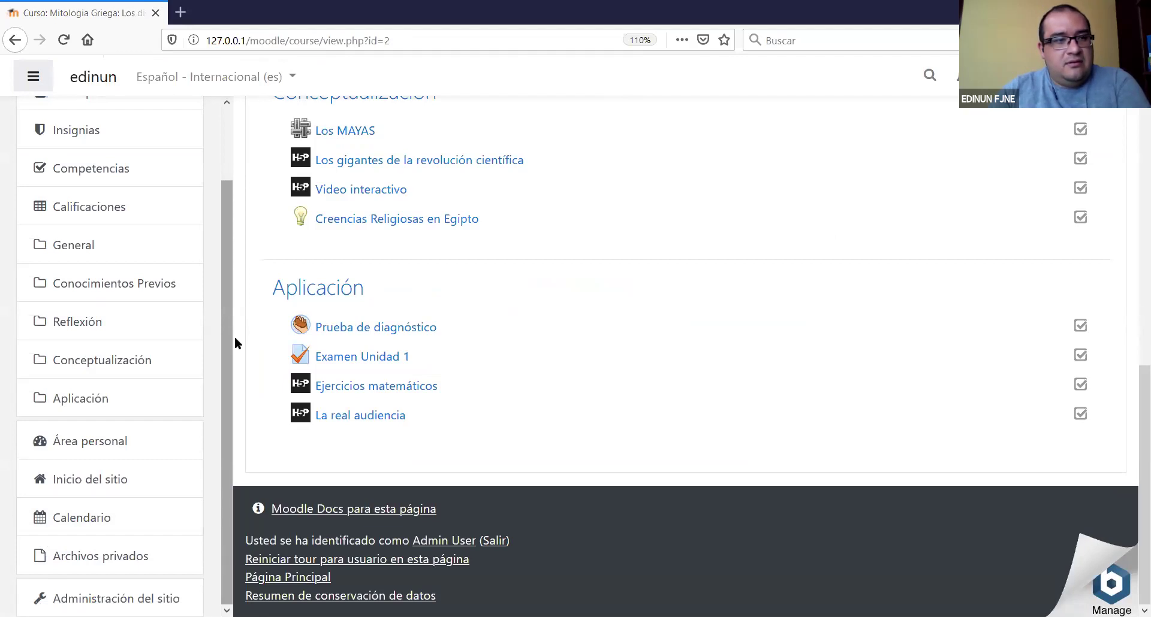
scroll(235, 332, "up", 2)
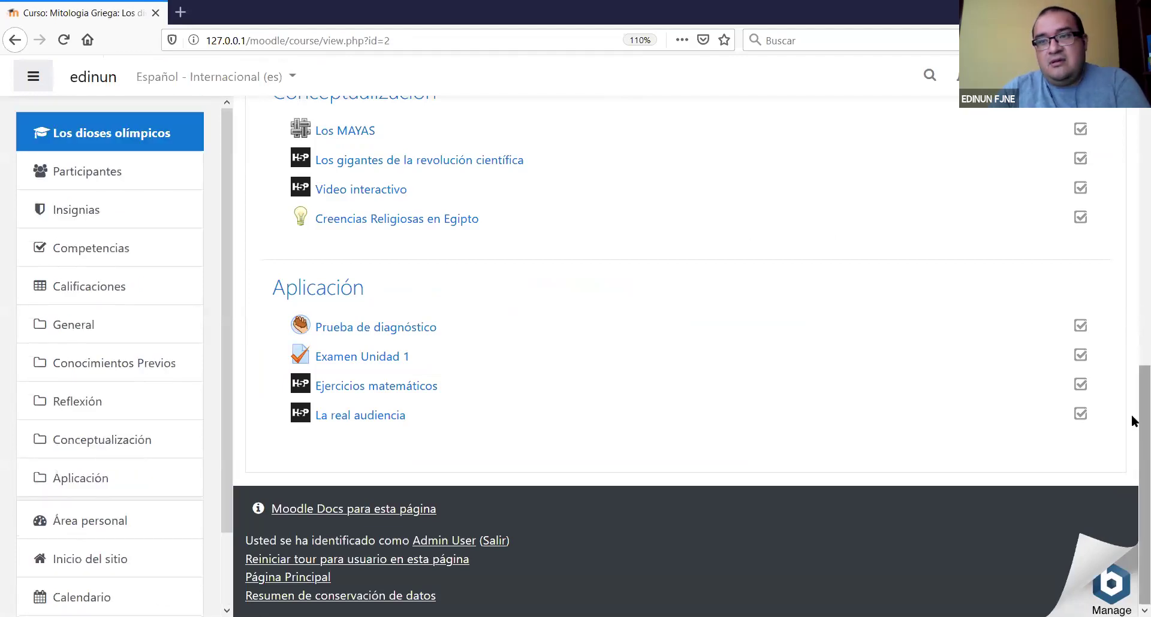
left_click_drag(1132, 404, 1133, 90)
Log out of the administrator account and log in as the student, using the saved username and password.
left_click(1079, 77)
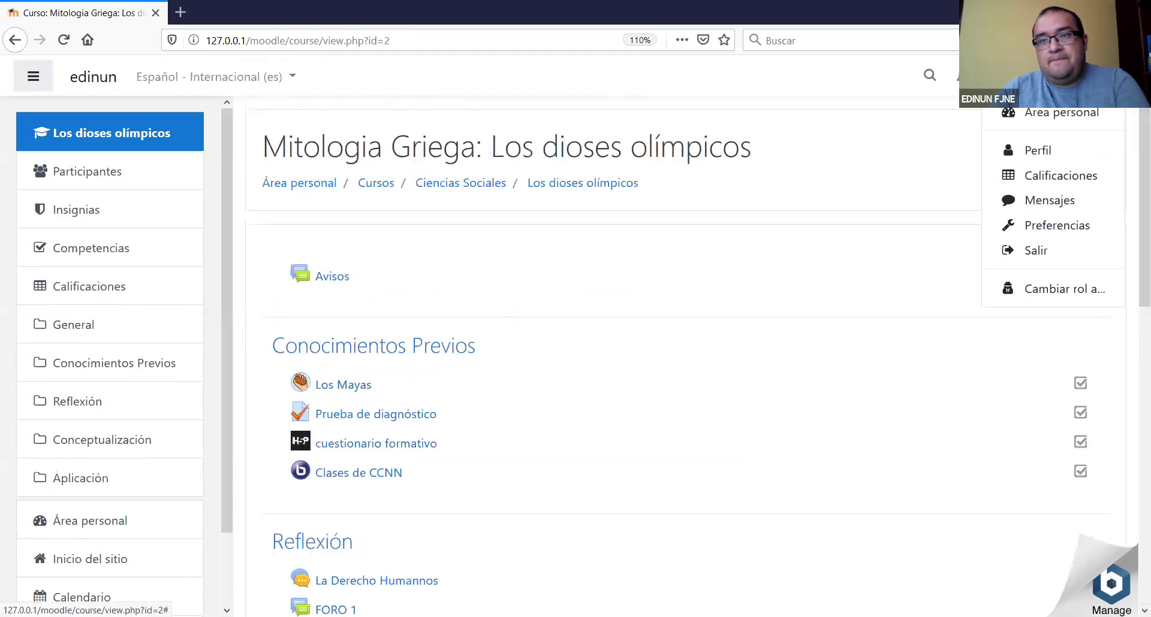
left_click(420, 296)
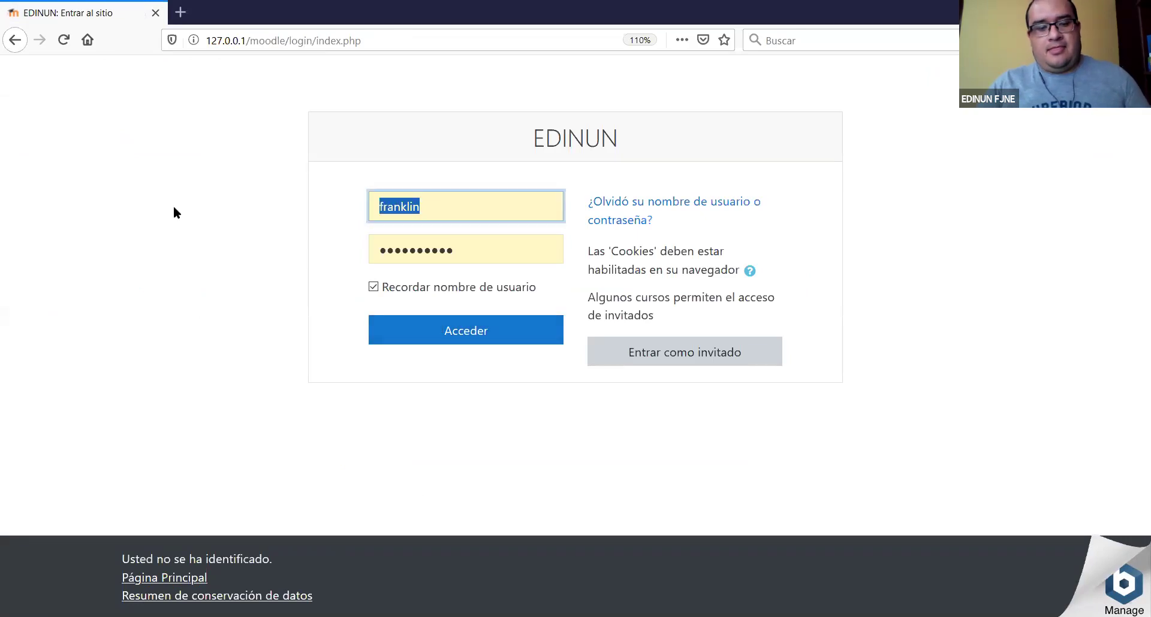
type("al")
left_click(434, 240)
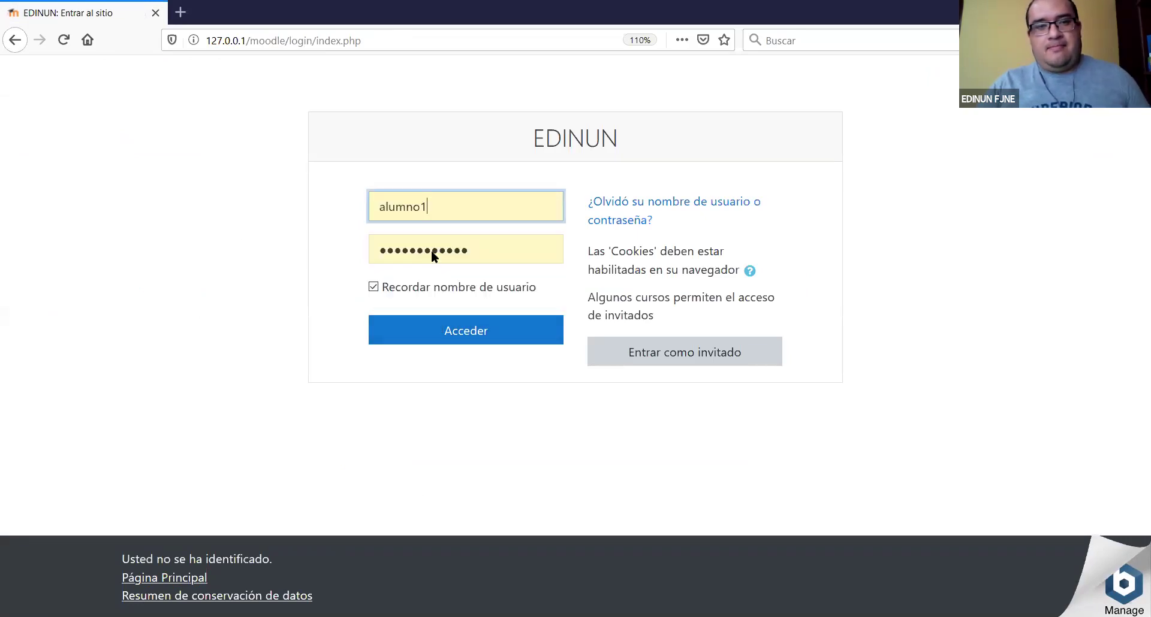
left_click(422, 333)
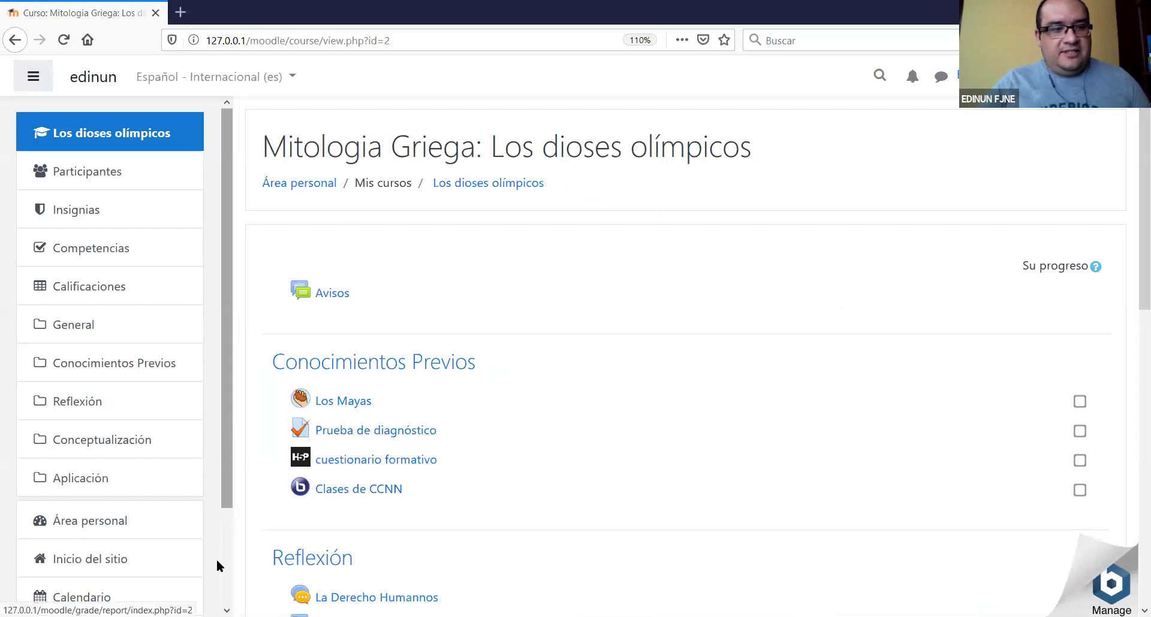
Examine the Los dioses olímpicos course as a student, including its activity completion boxes and the Su progreso help.
scroll(217, 559, "down", 2)
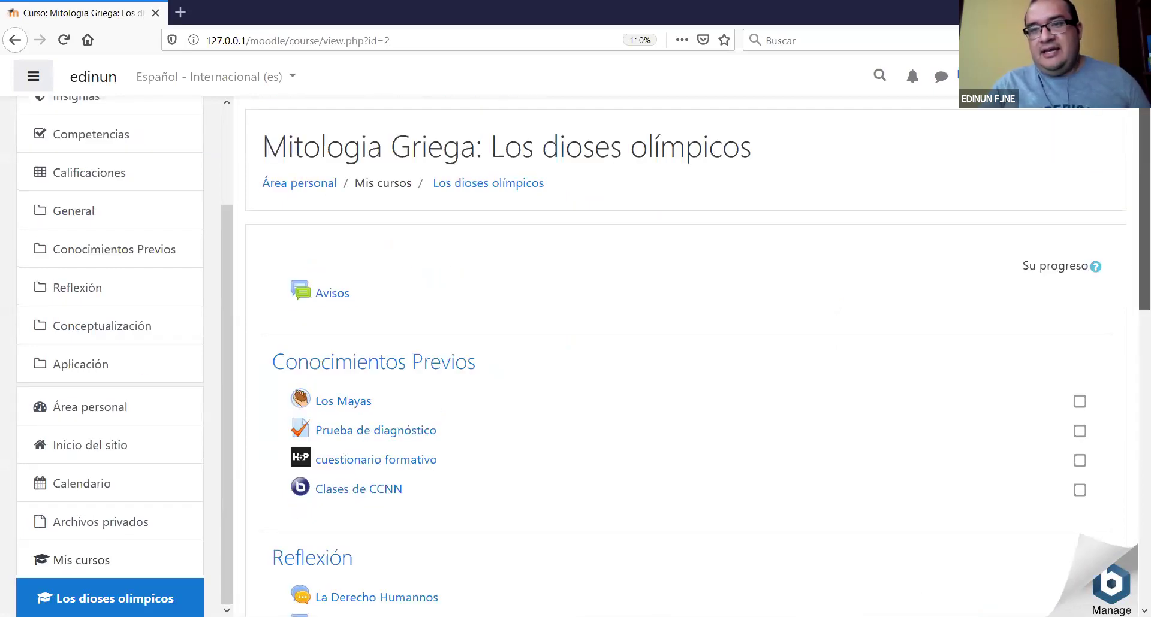
left_click(879, 75)
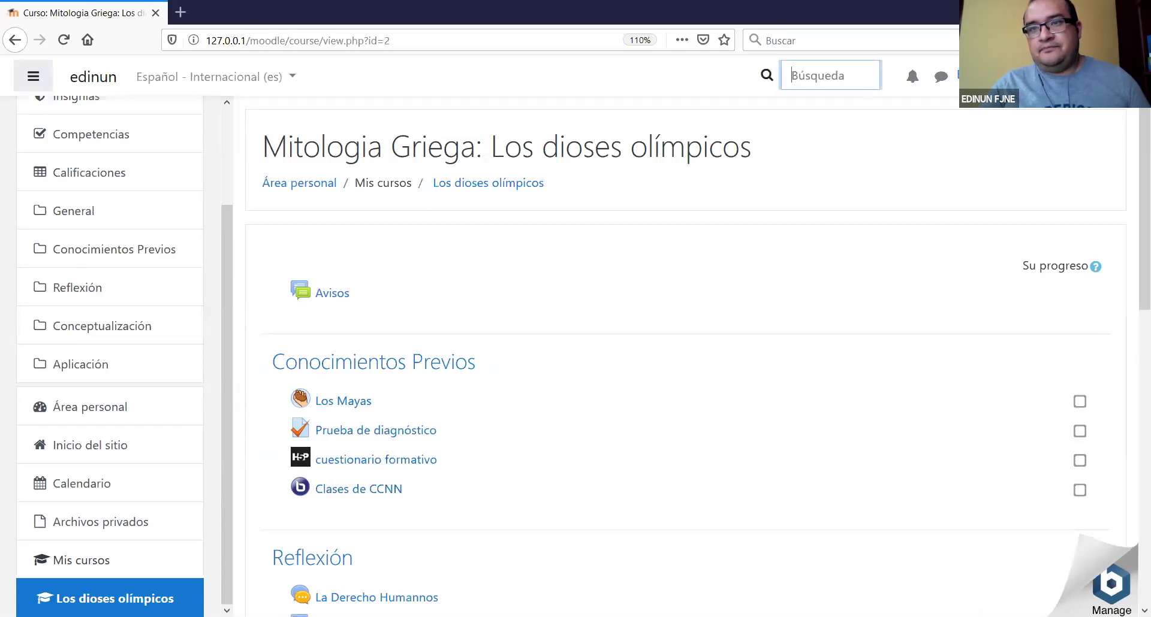
left_click(1055, 76)
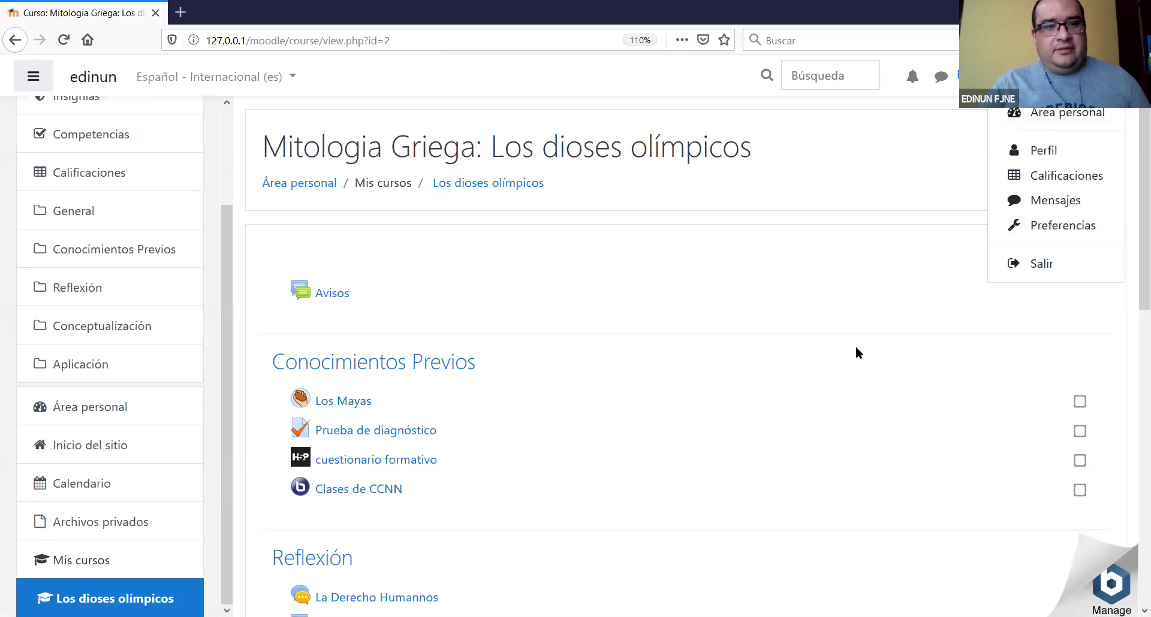
left_click(581, 363)
scroll(388, 305, "down", 3)
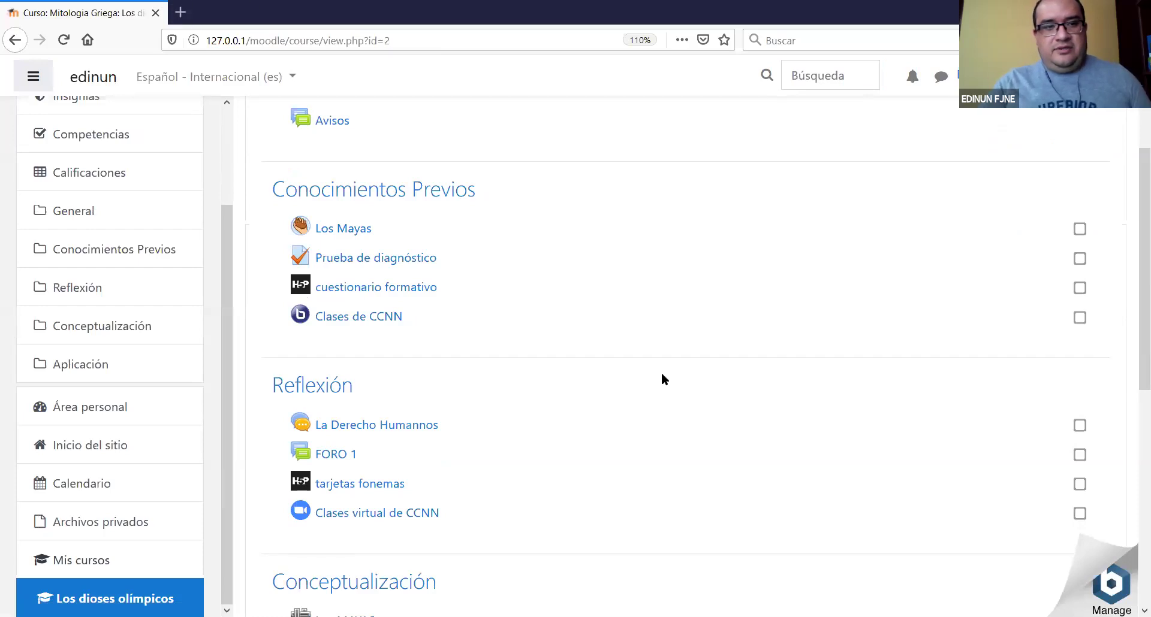
scroll(959, 300, "up", 3)
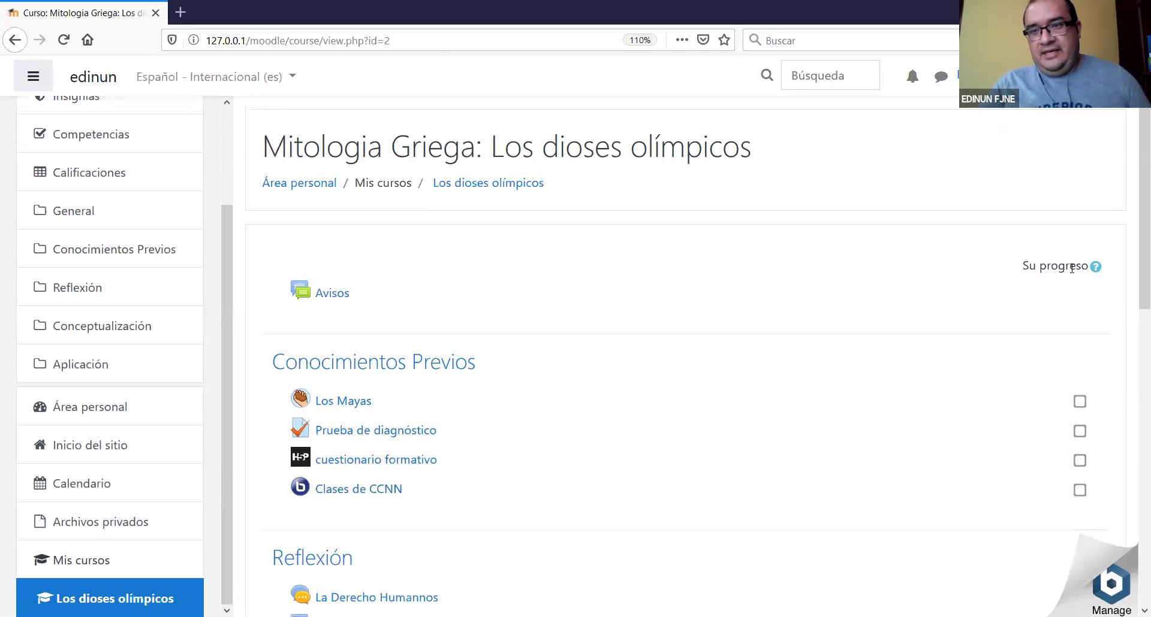
left_click(1095, 267)
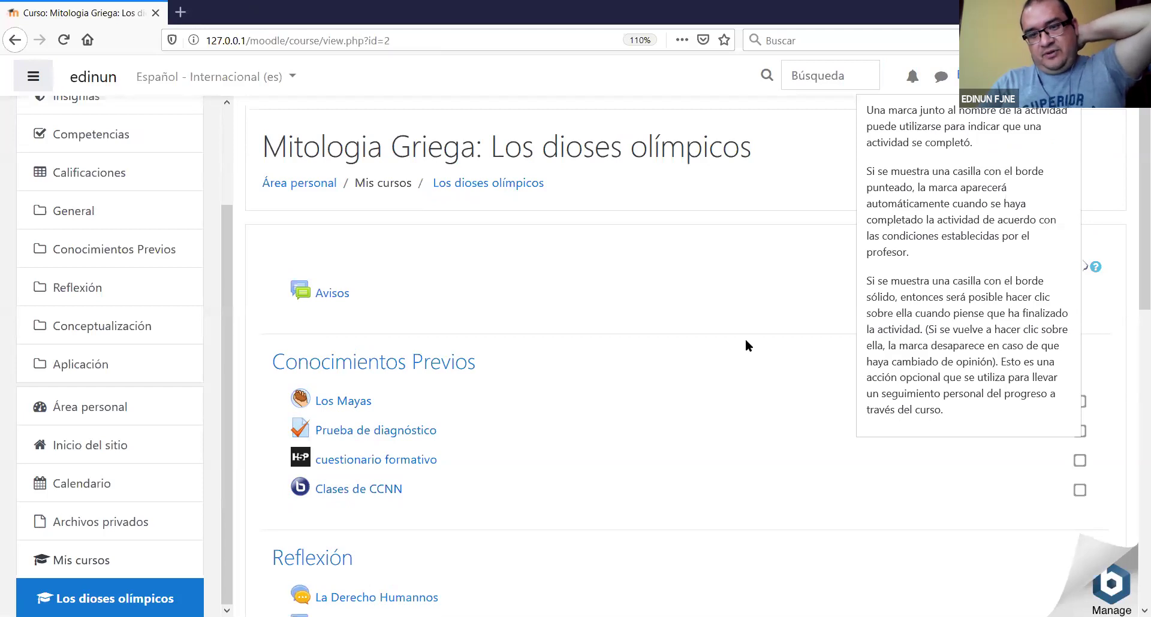
scroll(746, 340, "down", 10)
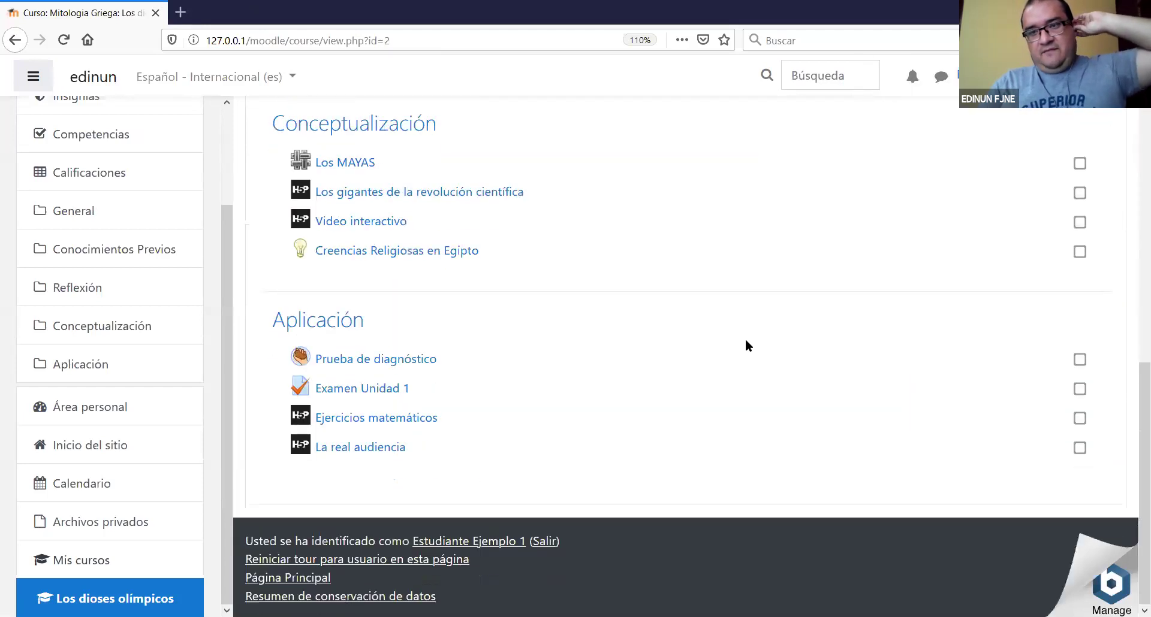
scroll(746, 339, "up", 5)
scroll(746, 339, "up", 3)
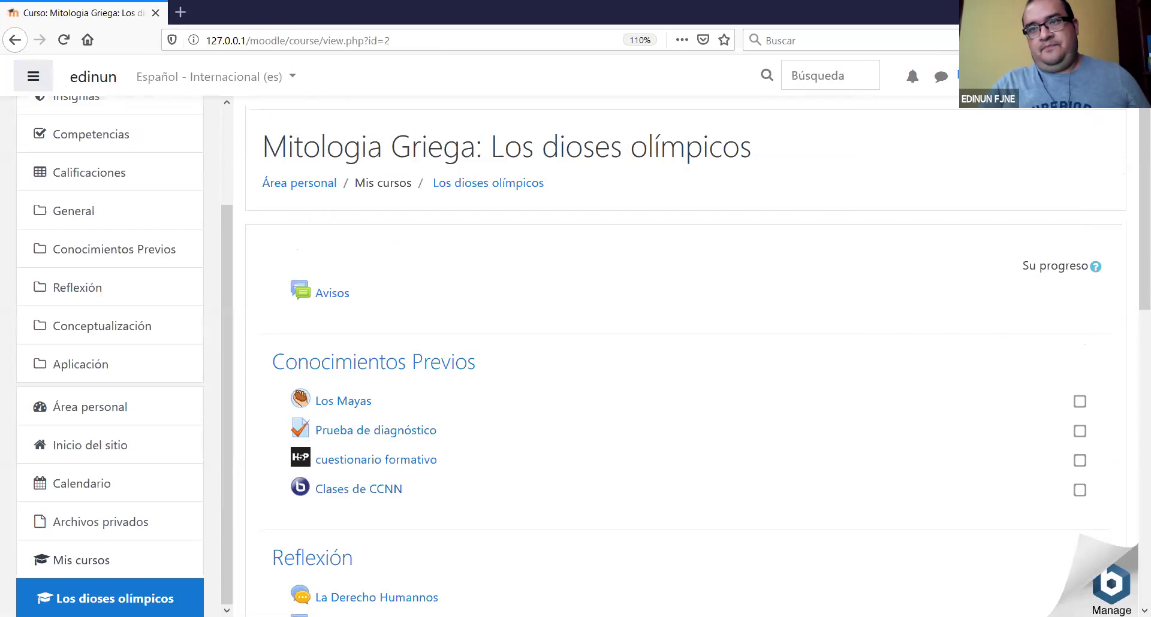
Log out of the student account and log back in as administrator, using the saved username and password.
left_click(971, 76)
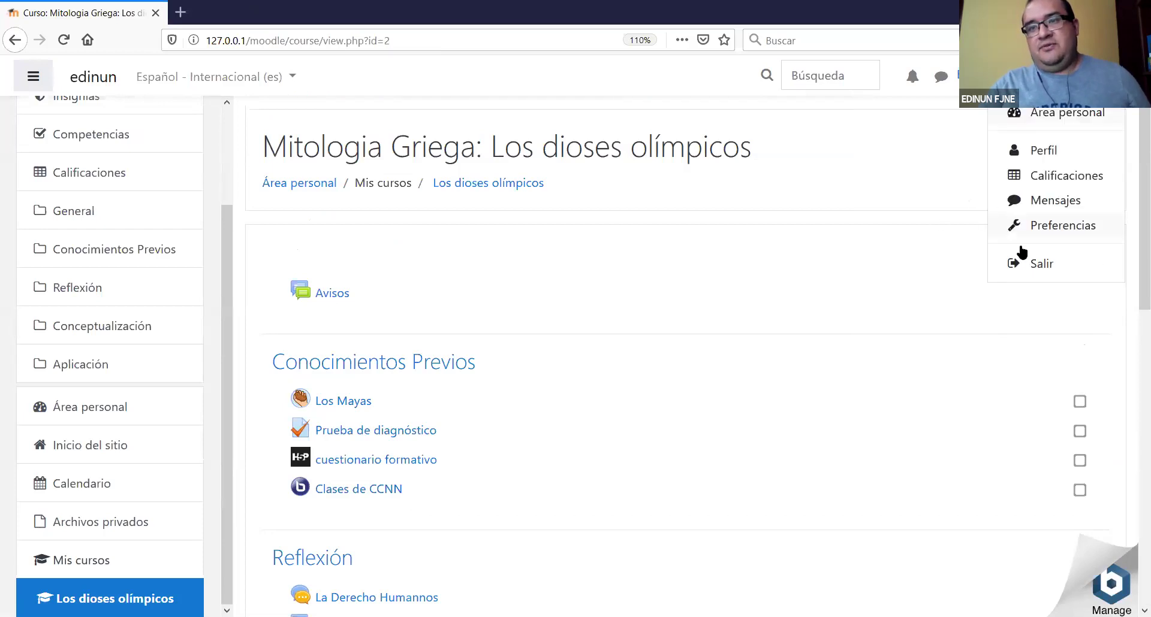
left_click(1041, 264)
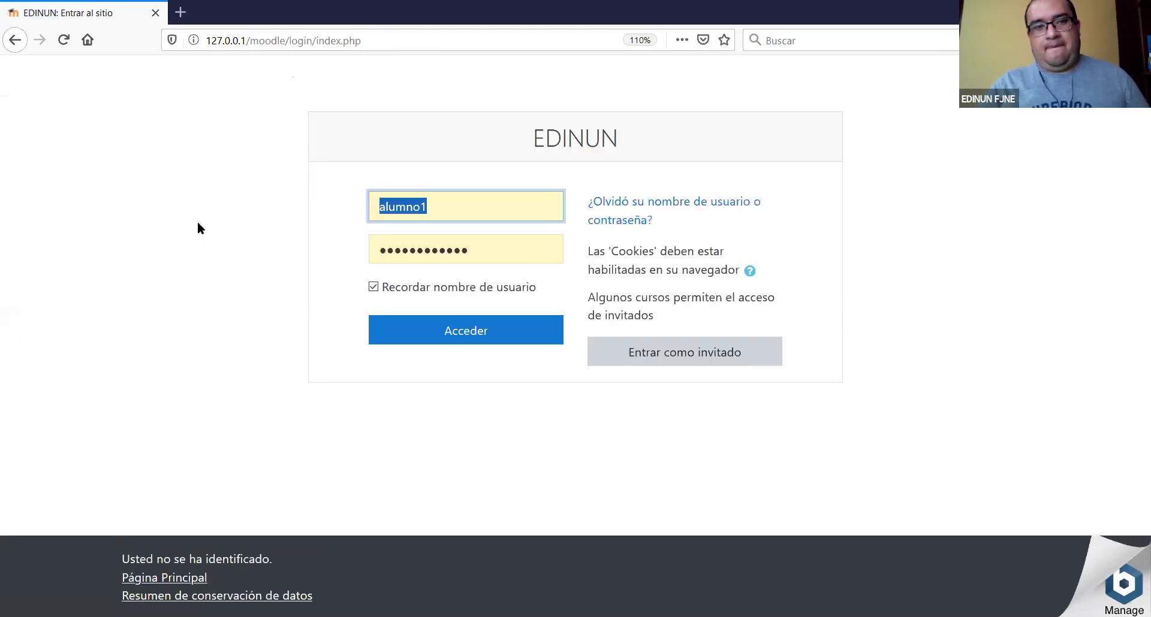
type("FR")
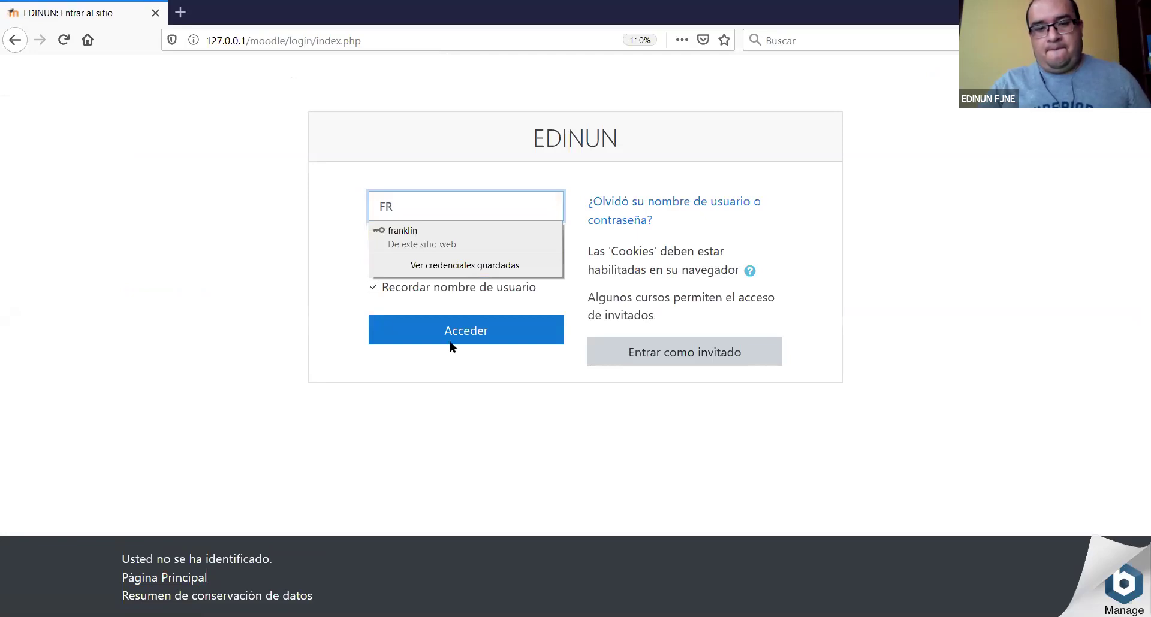
key("Down")
key("Return")
key("Return")
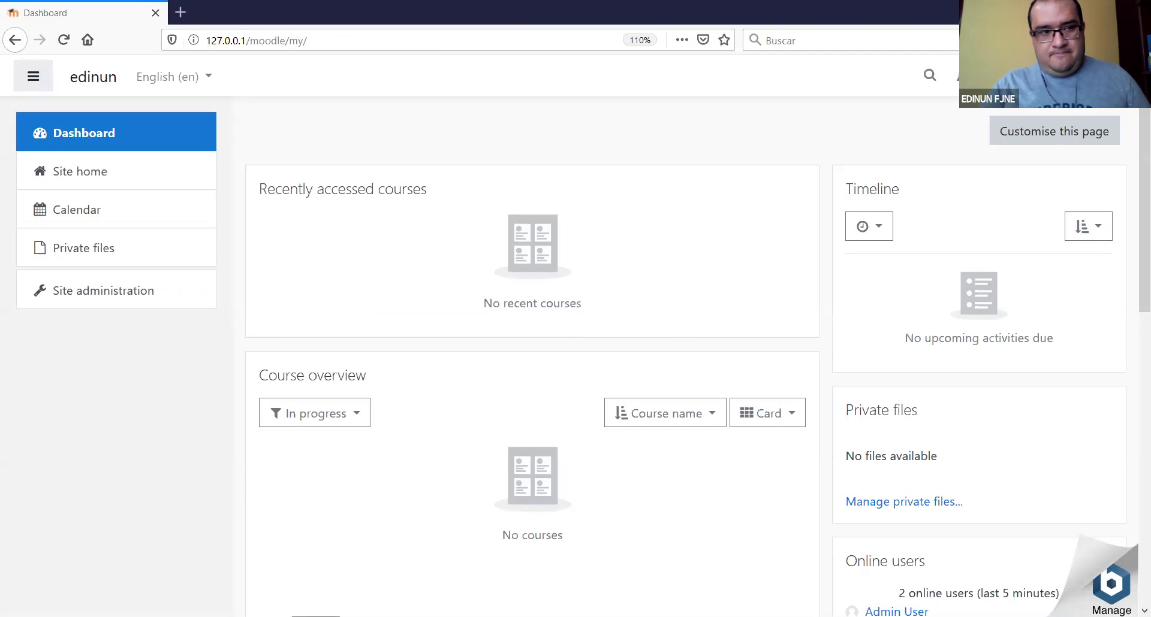
Switch the interface language to Español - Internacional (es) and open the site home.
left_click(200, 76)
left_click(191, 109)
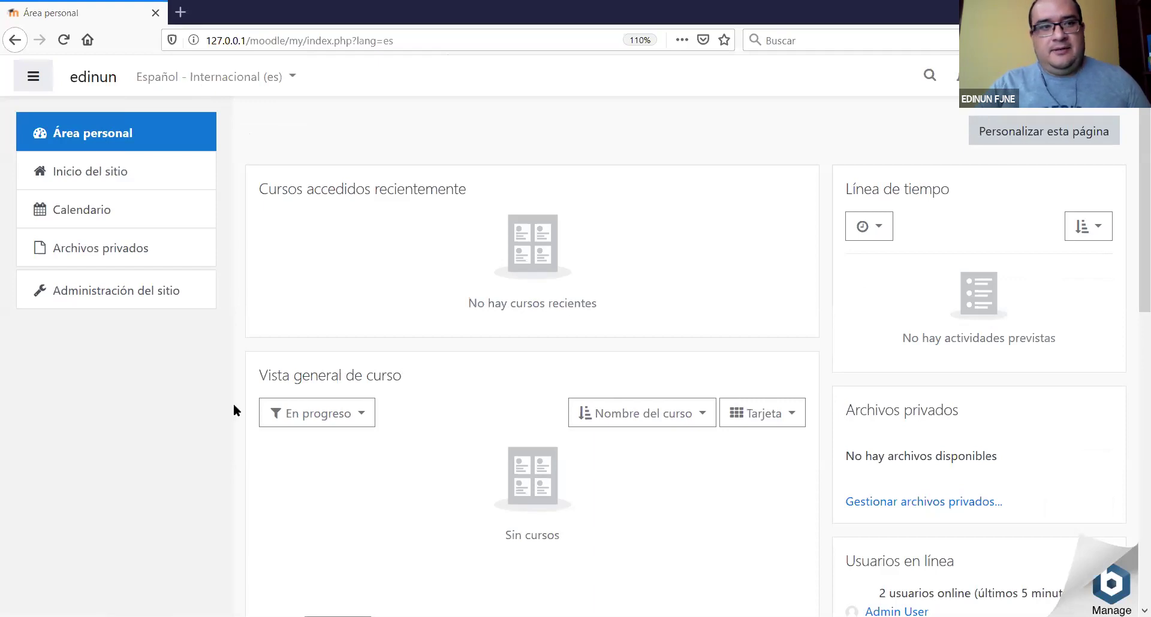
left_click(83, 173)
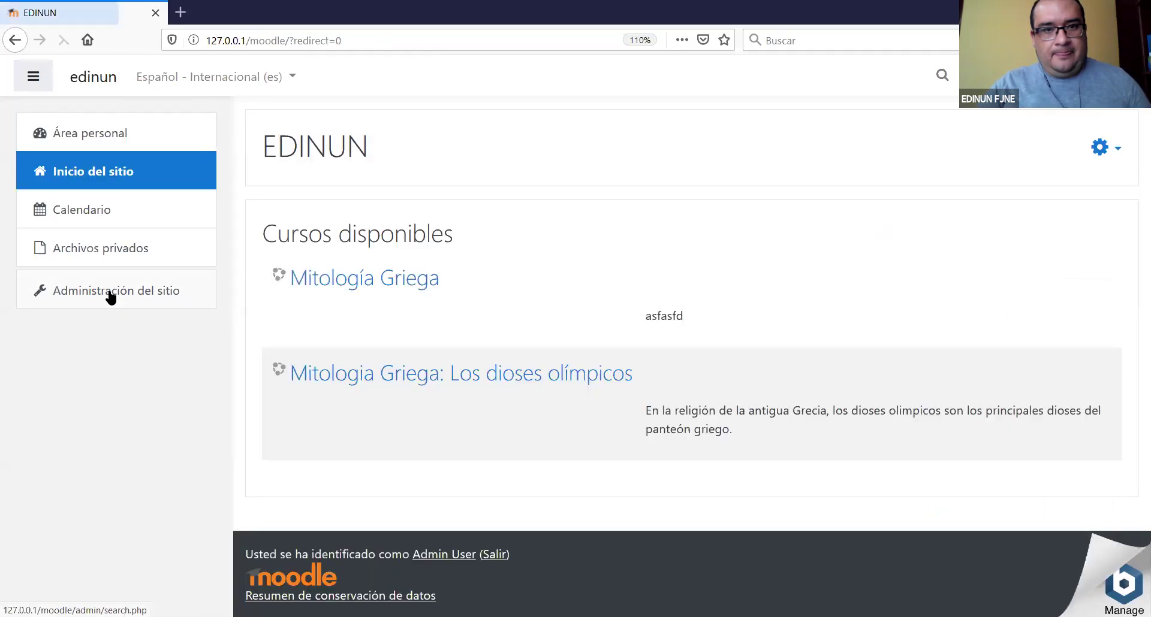
Open the site administration and search its settings for BLOQUES.
left_click(103, 294)
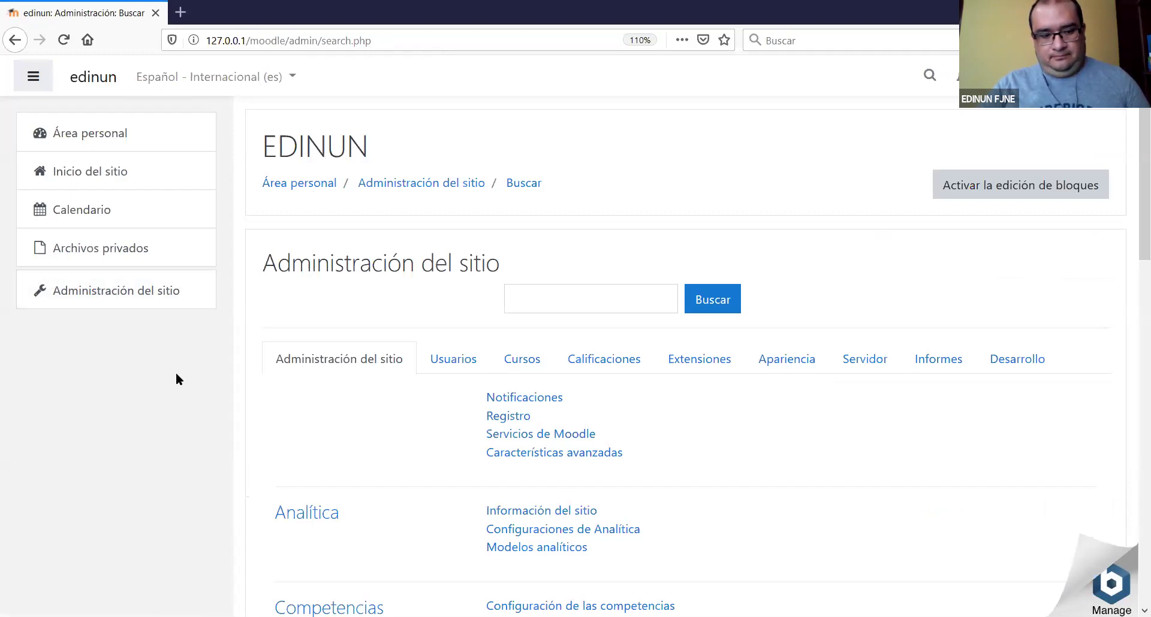
type("BLOQUES")
key("Return")
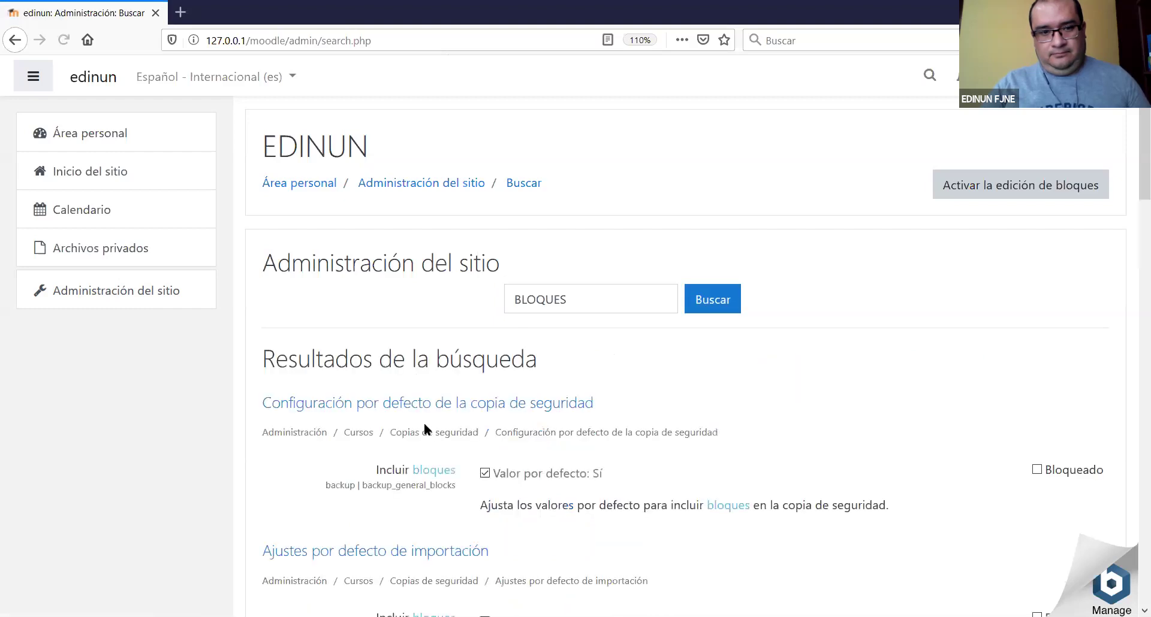
scroll(423, 422, "down", 3)
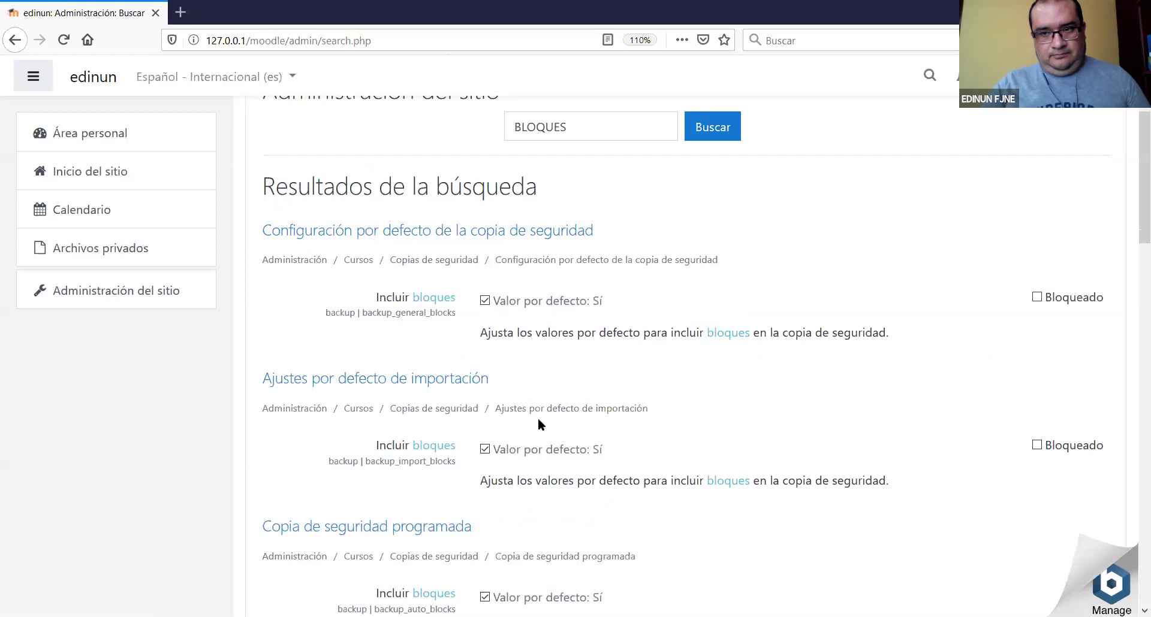
Look through the BLOQUES search results and open Gestionar bloques.
scroll(526, 442, "down", 7)
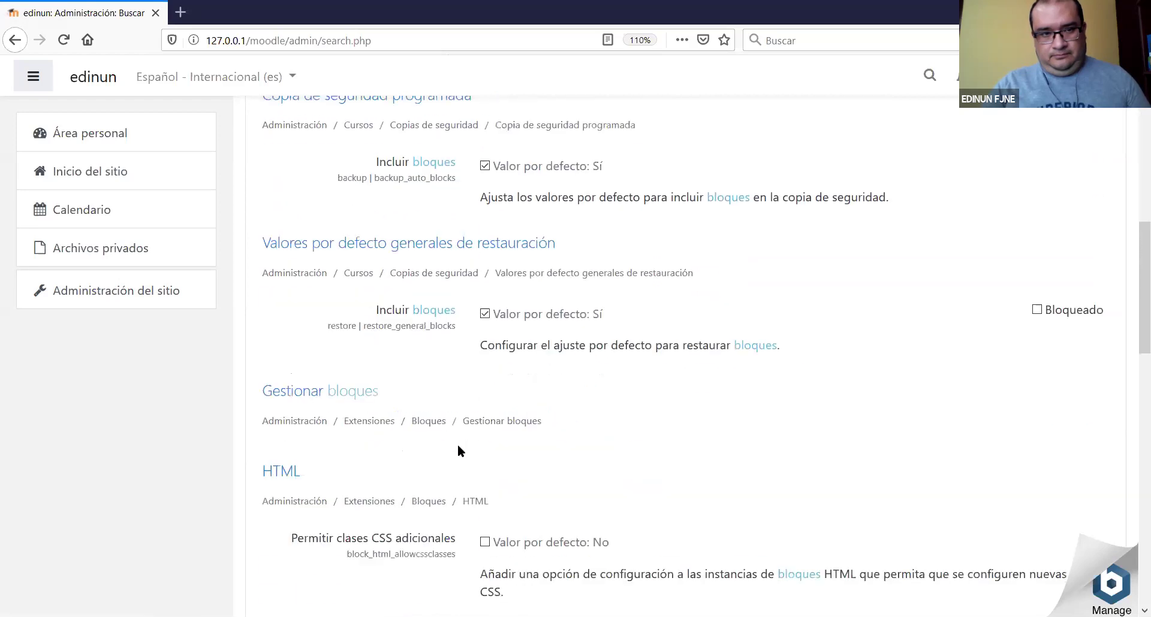
scroll(458, 444, "down", 7)
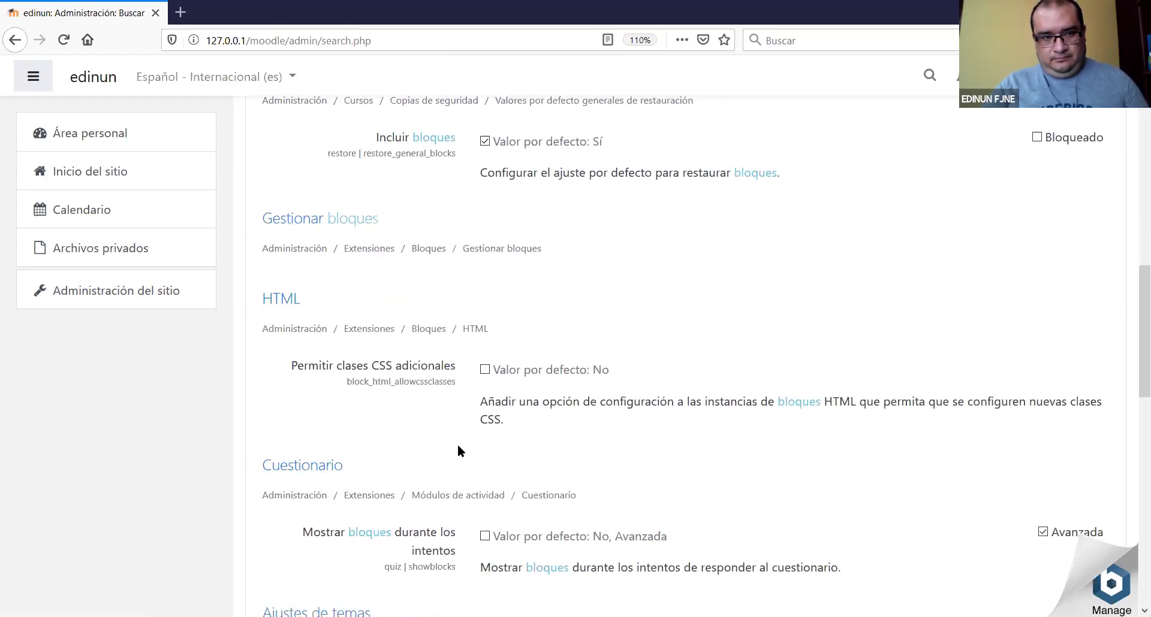
scroll(458, 444, "down", 8)
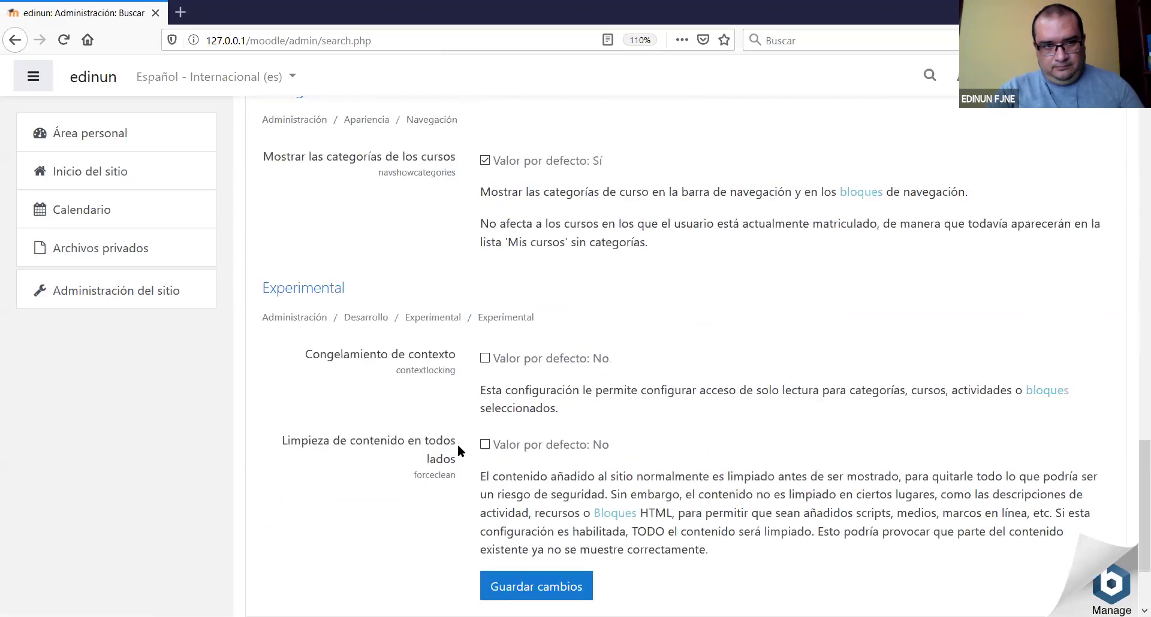
scroll(458, 444, "down", 2)
scroll(458, 446, "up", 7)
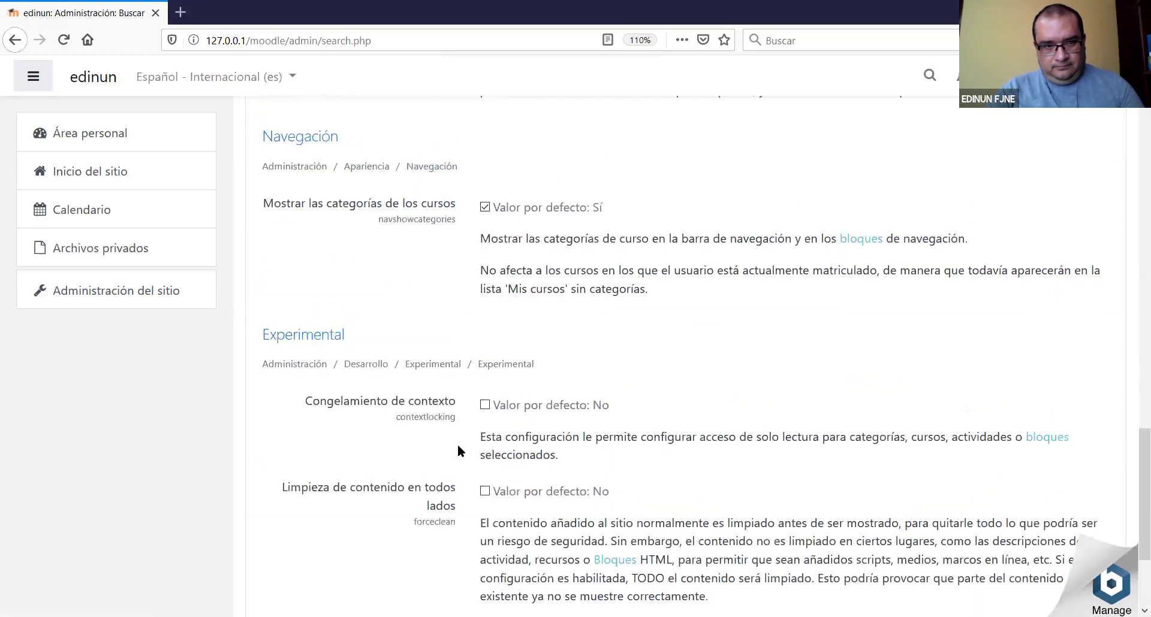
scroll(458, 451, "up", 4)
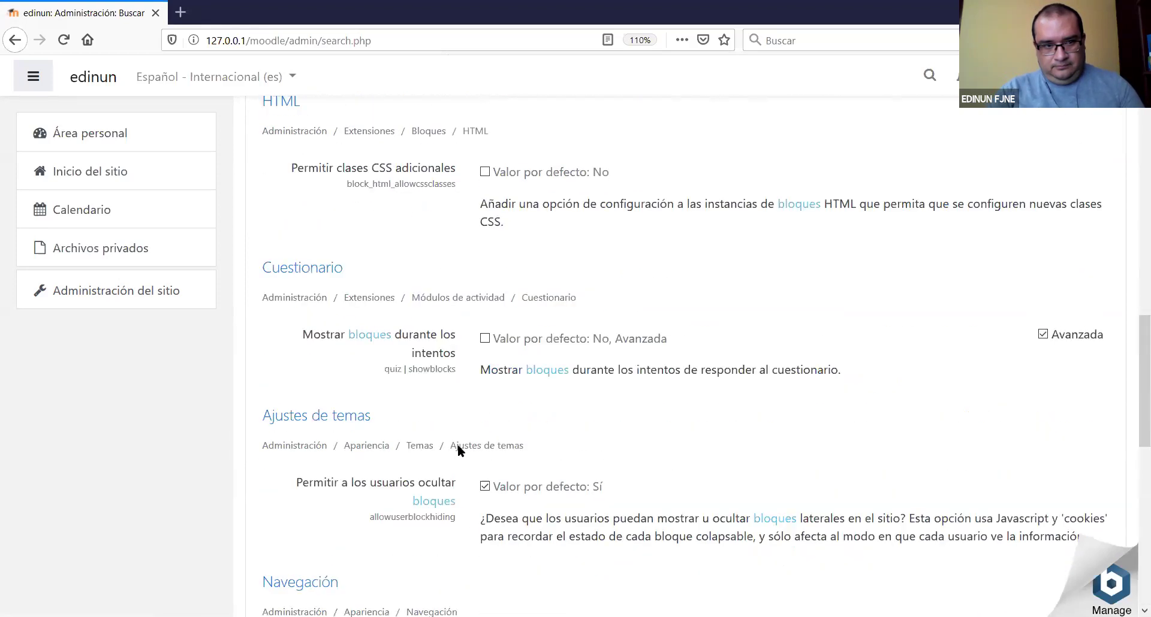
scroll(458, 444, "up", 6)
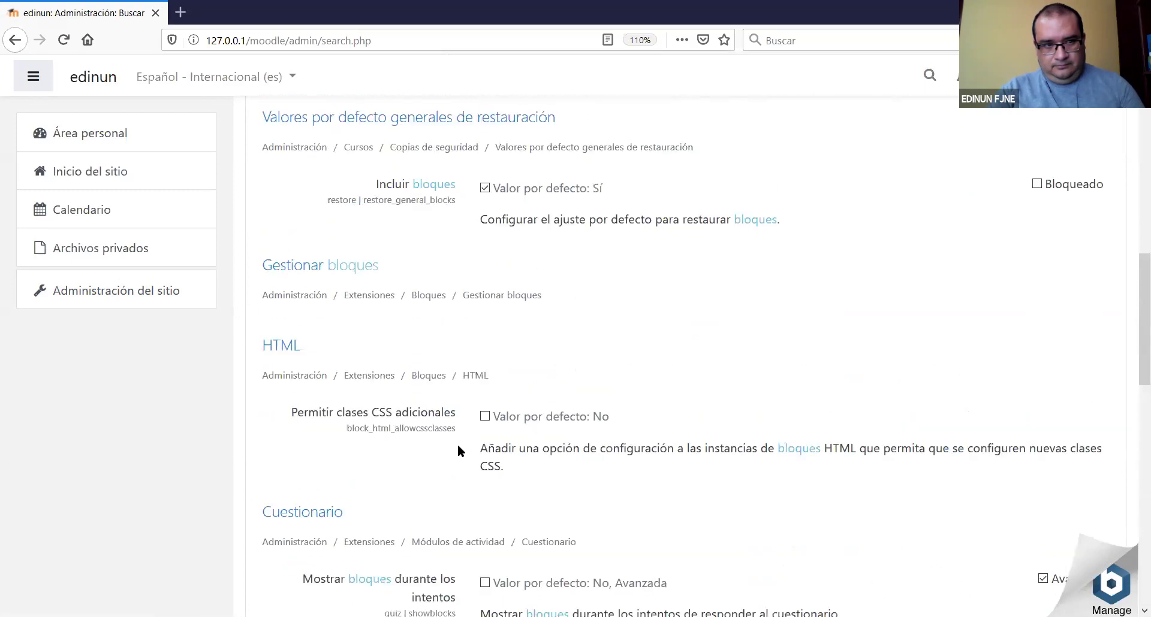
scroll(346, 433, "down", 2)
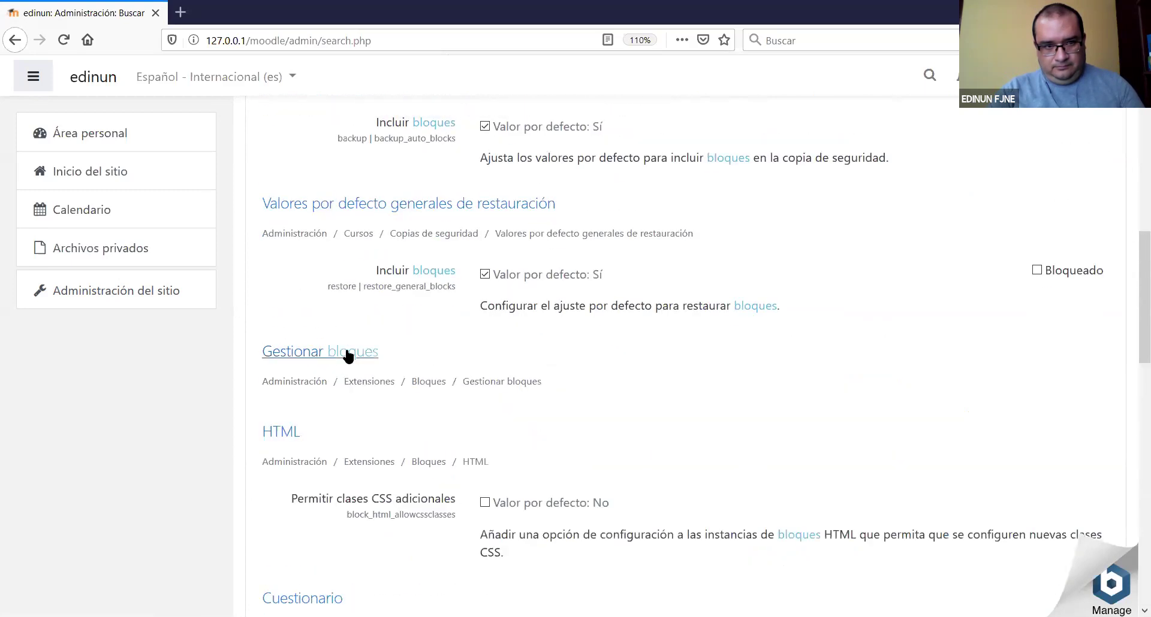
left_click(348, 353)
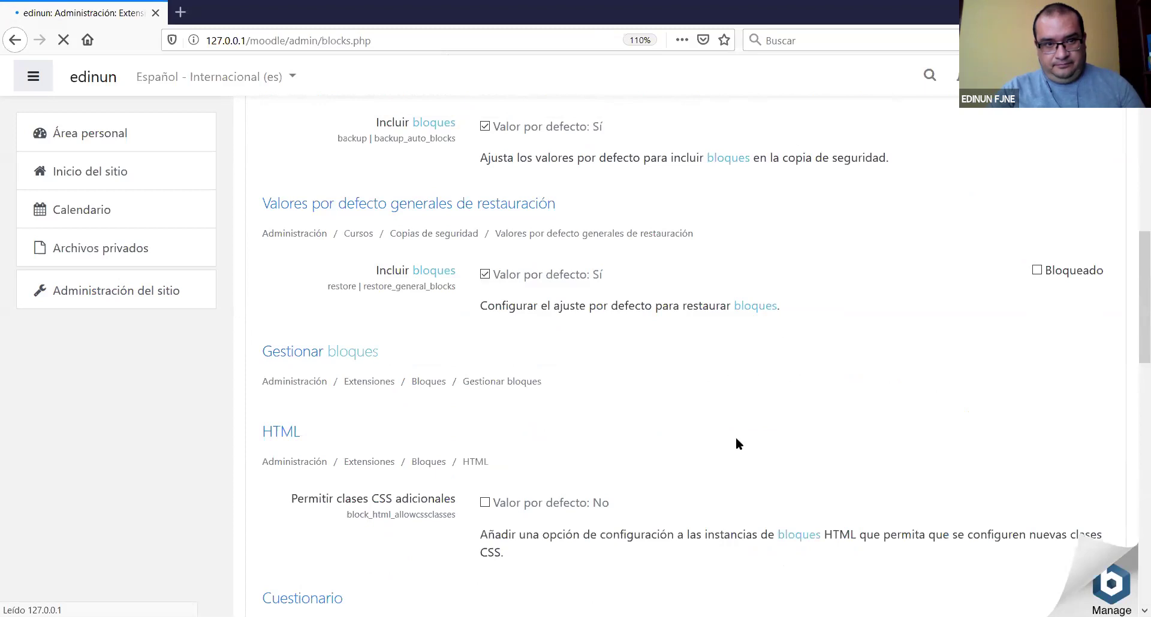
Examine the Bloques list of installed blocks, including their visibility, protection and configuration options.
scroll(514, 394, "down", 4)
scroll(470, 463, "down", 10)
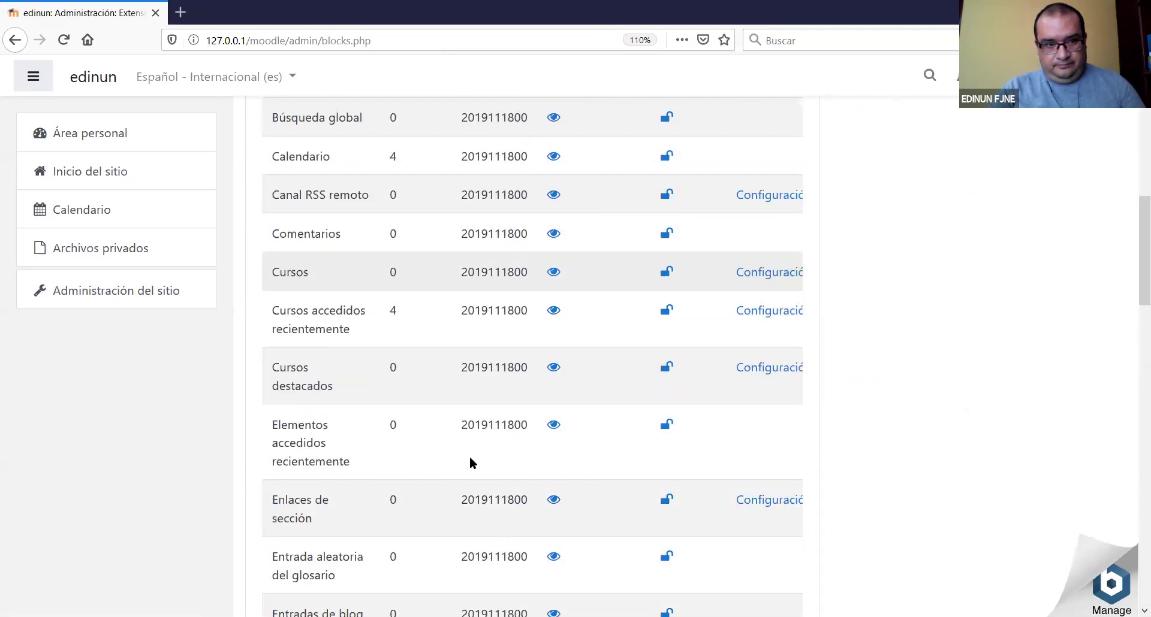
scroll(469, 470, "down", 9)
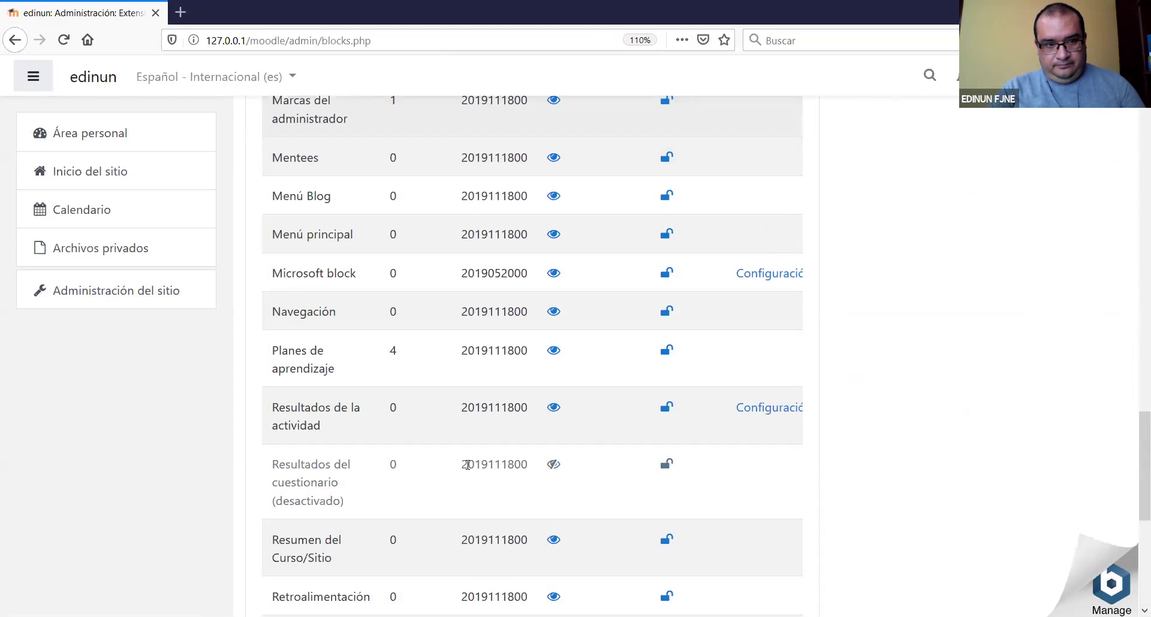
scroll(469, 469, "down", 3)
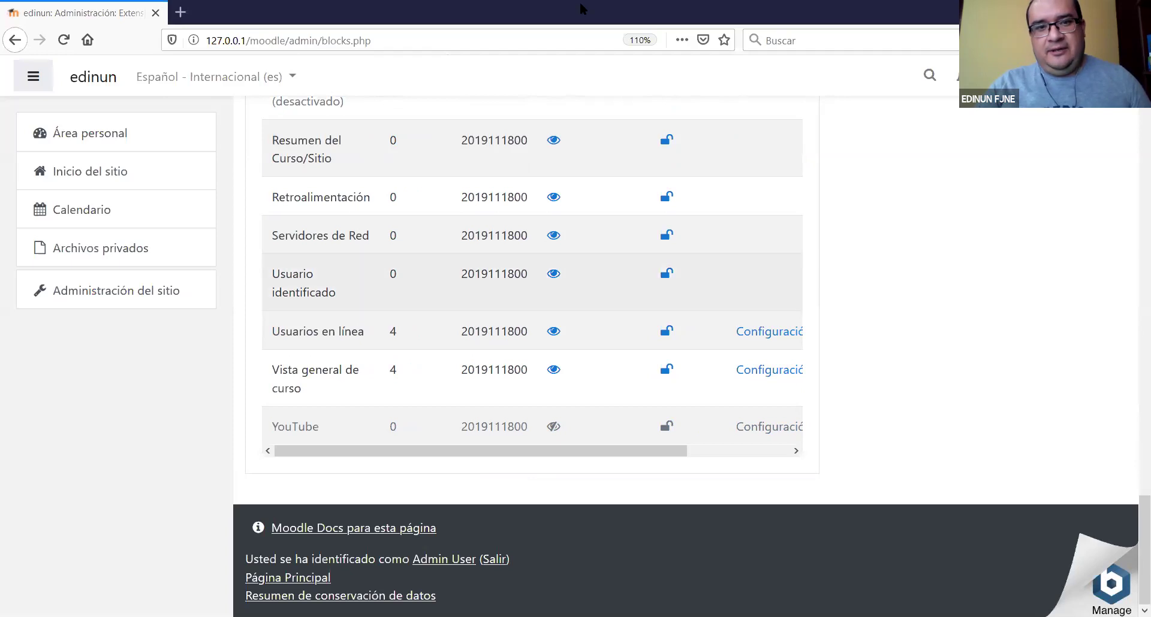
scroll(597, 291, "up", 20)
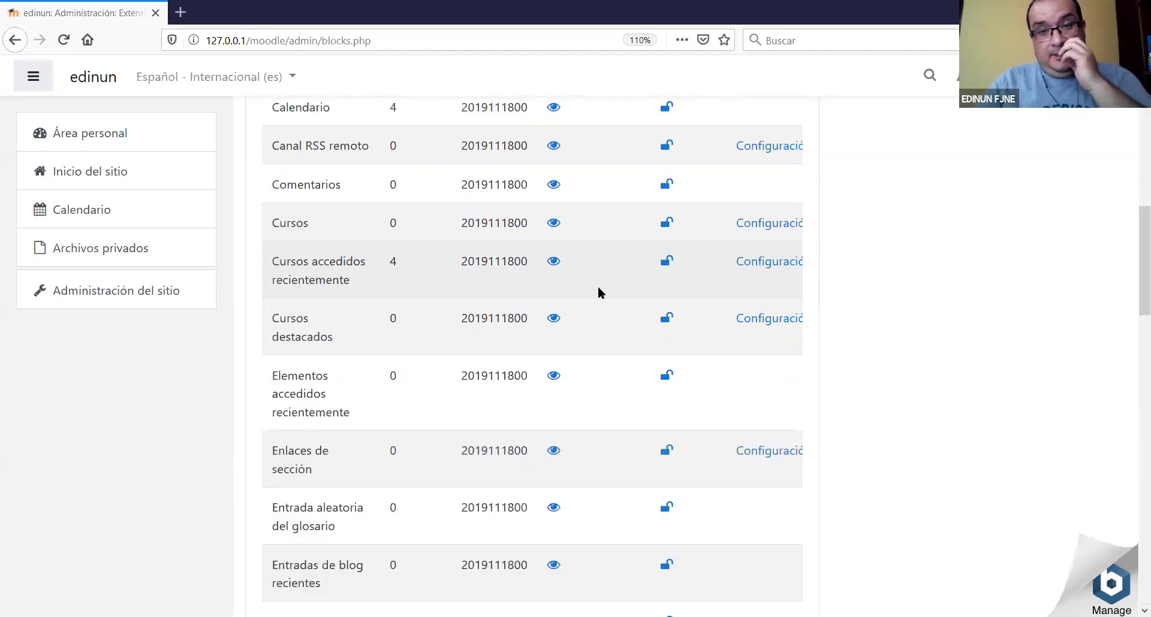
scroll(598, 291, "up", 4)
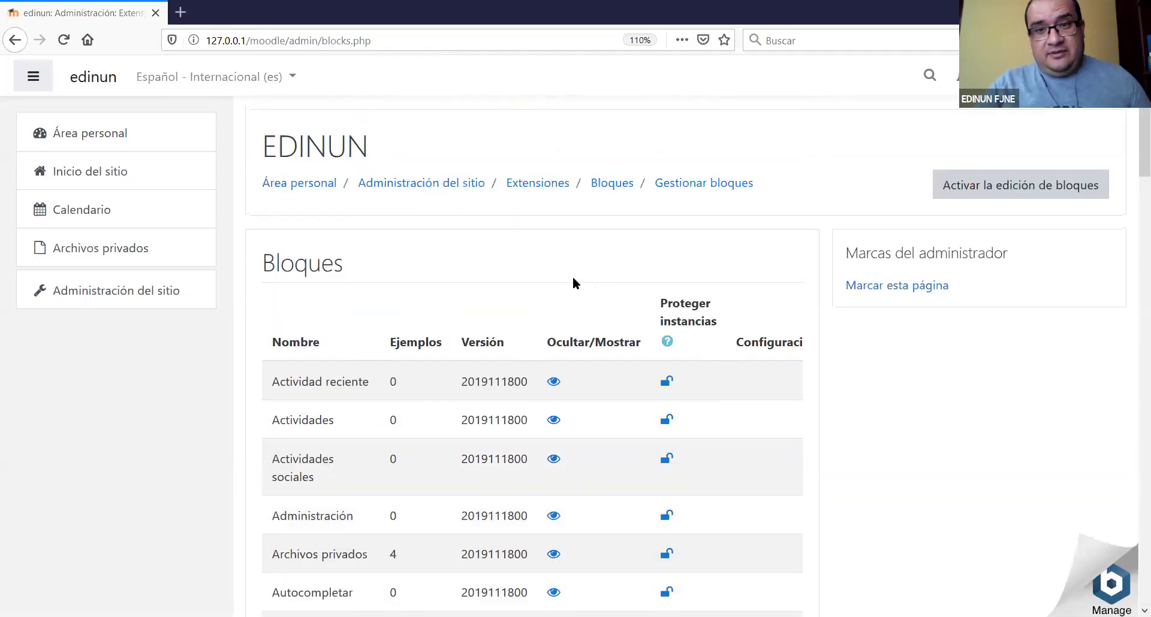
scroll(573, 276, "down", 2)
scroll(404, 251, "down", 5)
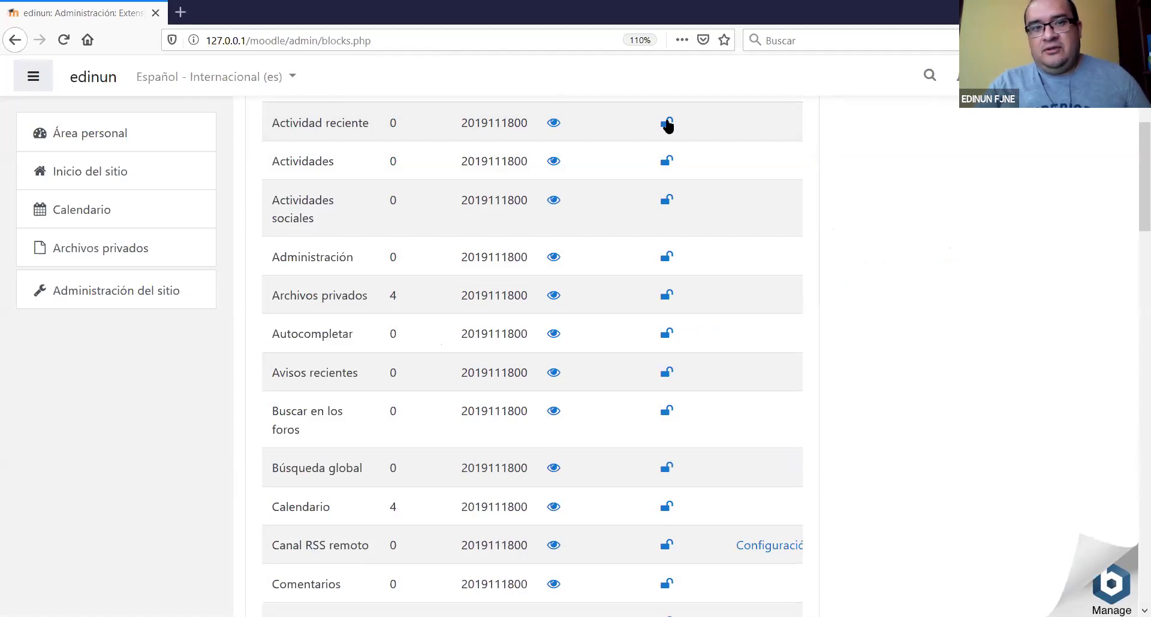
scroll(837, 272, "up", 5)
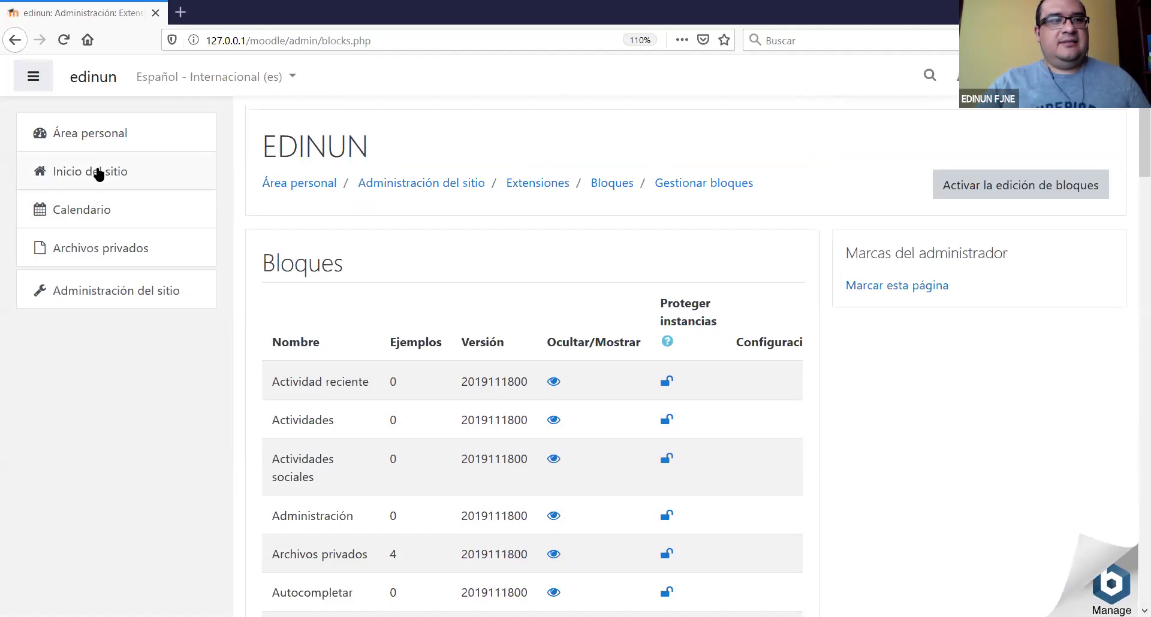
Open the administrator's Área personal and examine its course, timeline, online users, badges, calendar and upcoming events blocks.
left_click(99, 173)
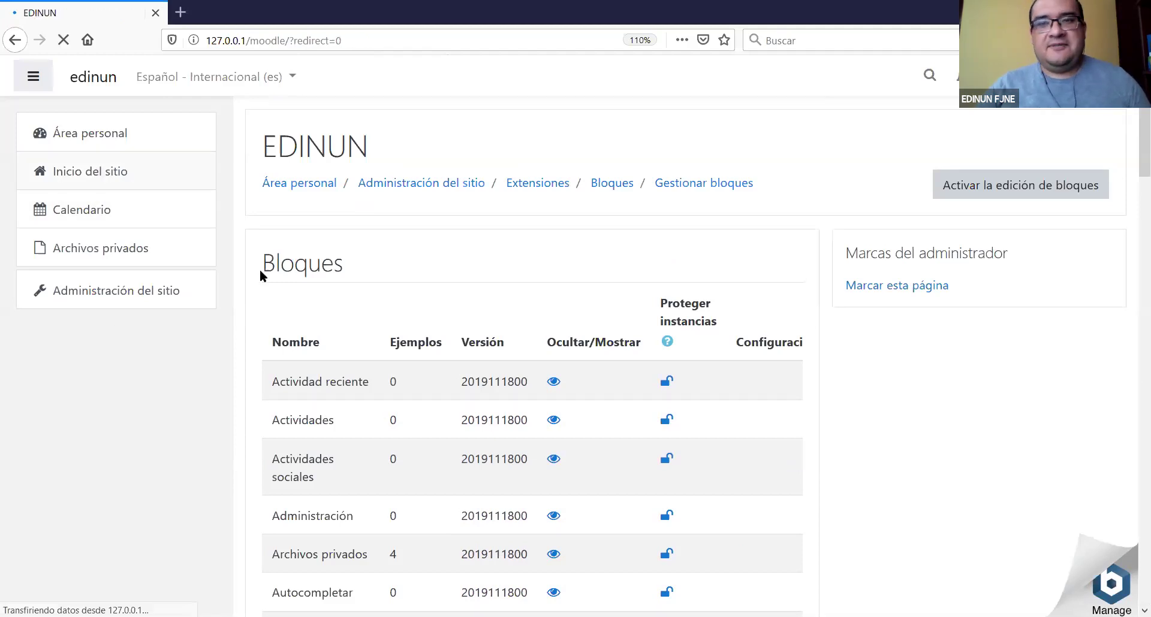
left_click(105, 134)
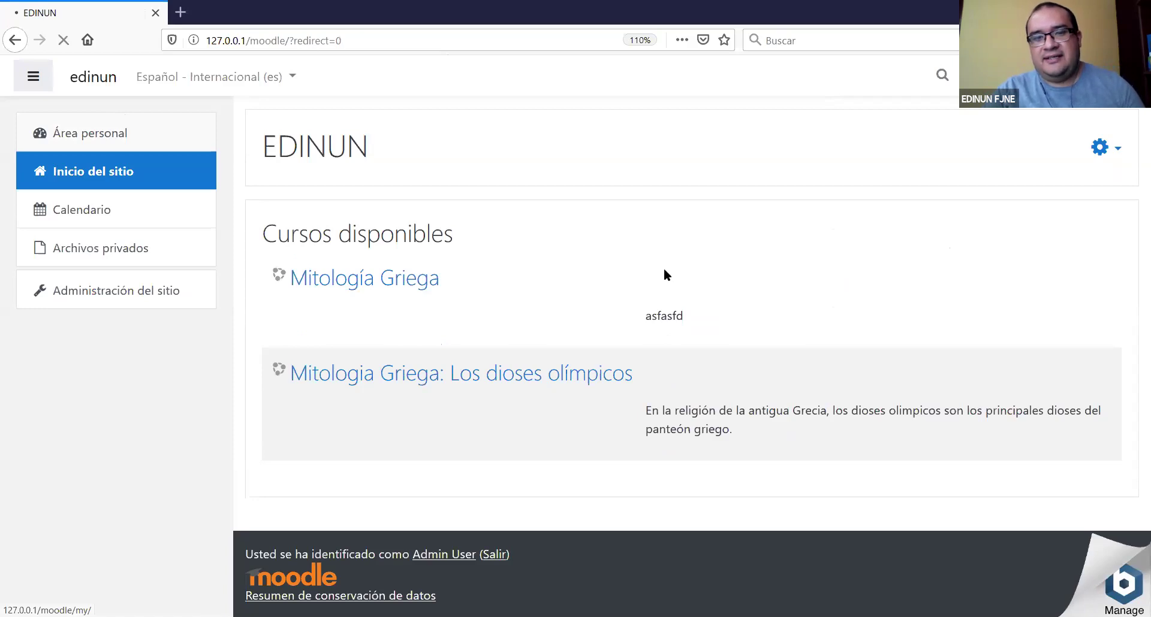
scroll(774, 378, "down", 10)
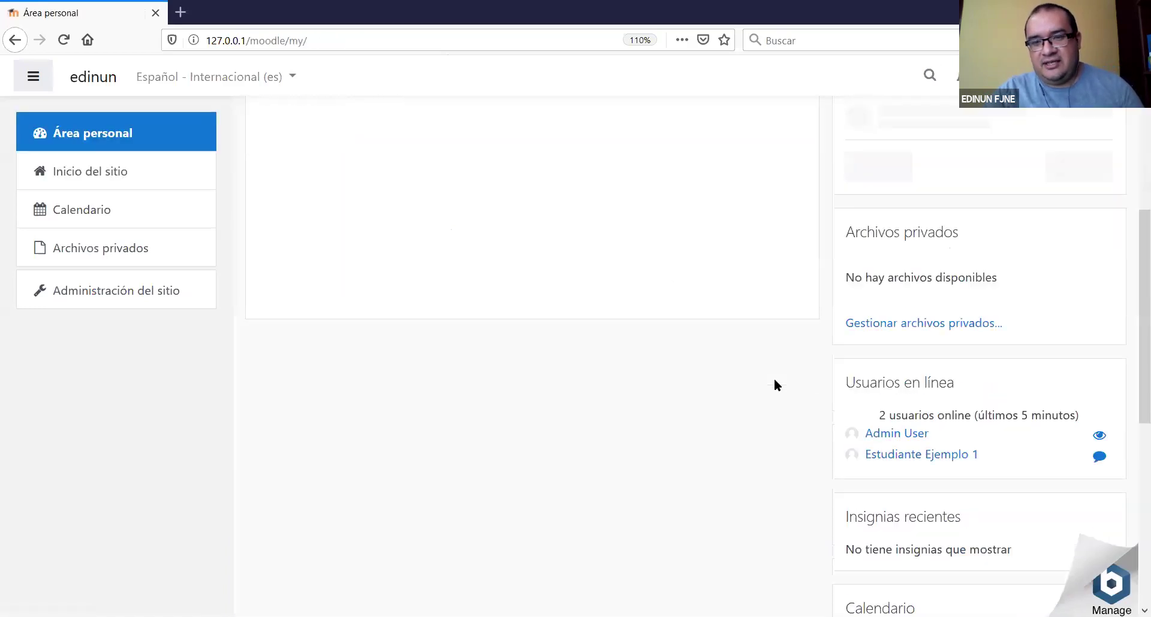
scroll(772, 387, "up", 5)
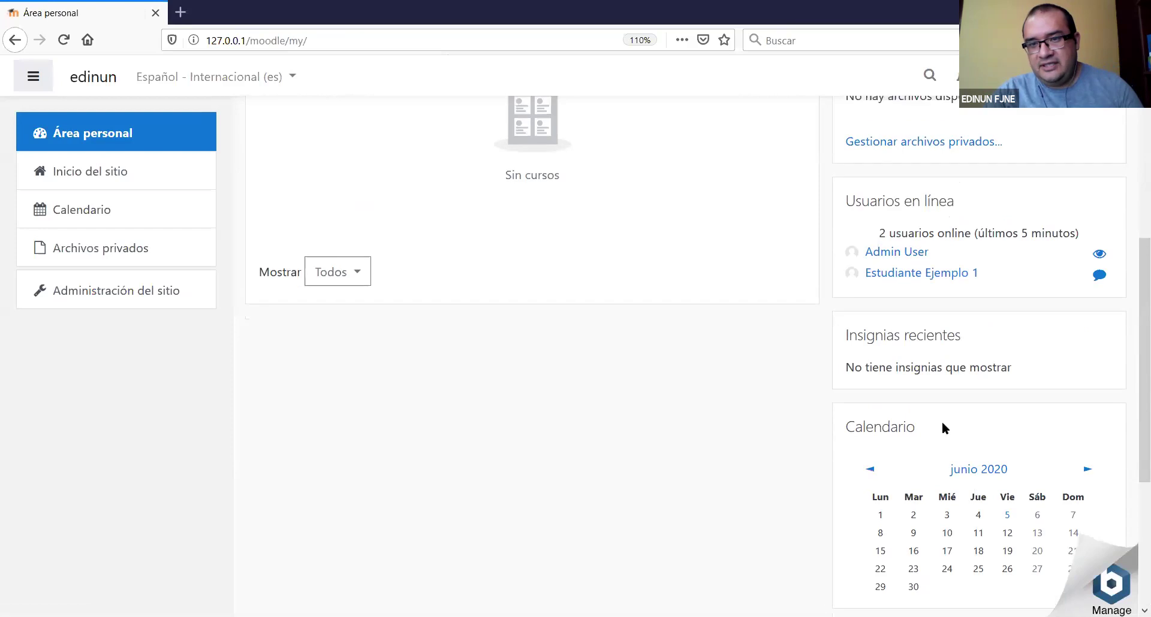
scroll(946, 502, "up", 6)
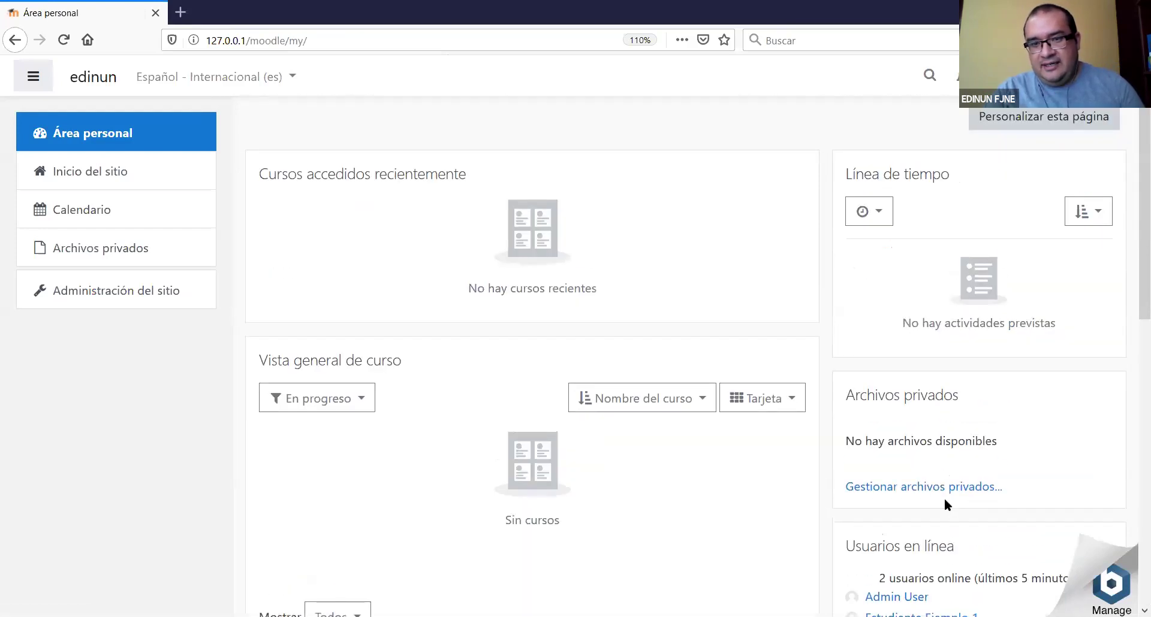
scroll(945, 501, "up", 1)
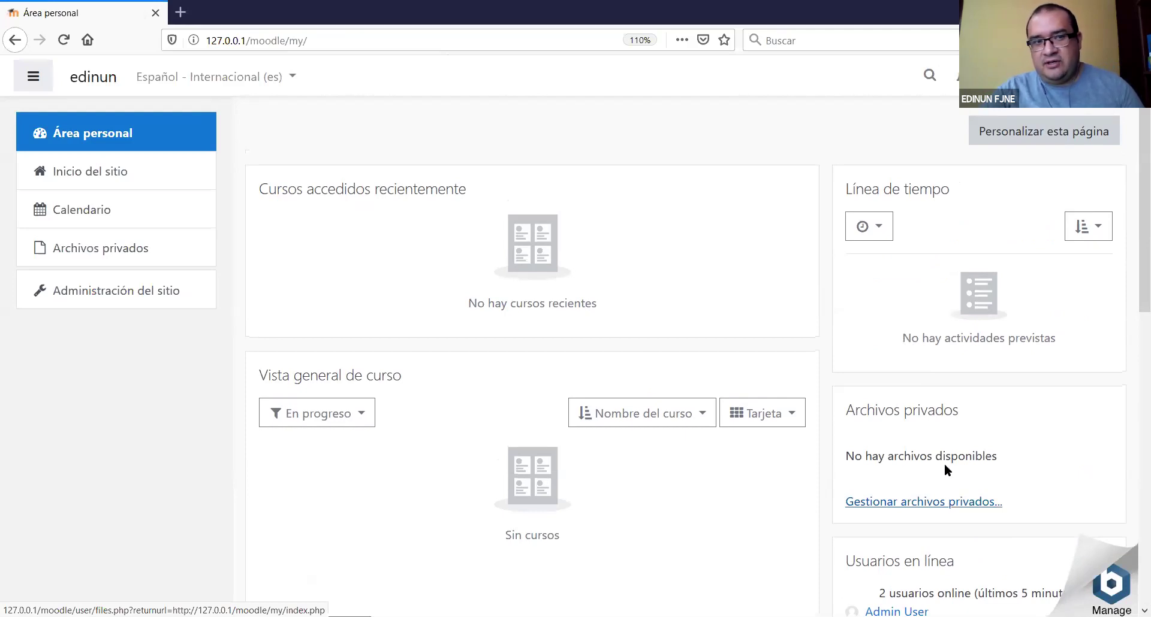
scroll(893, 359, "down", 7)
scroll(904, 373, "down", 3)
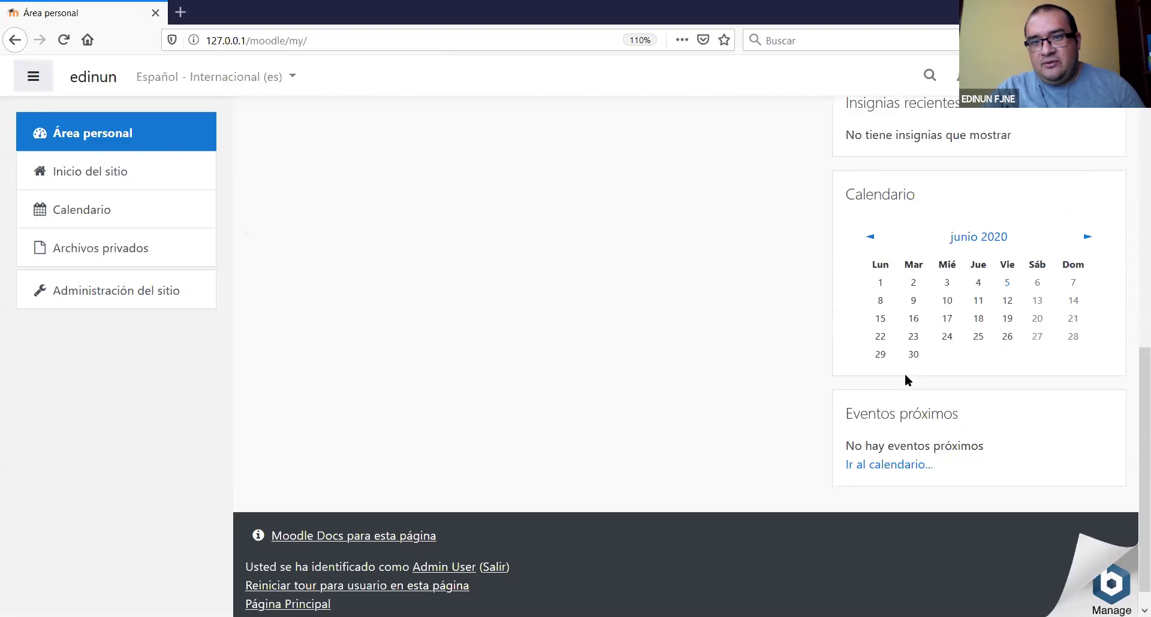
scroll(913, 442, "up", 1)
scroll(914, 443, "up", 9)
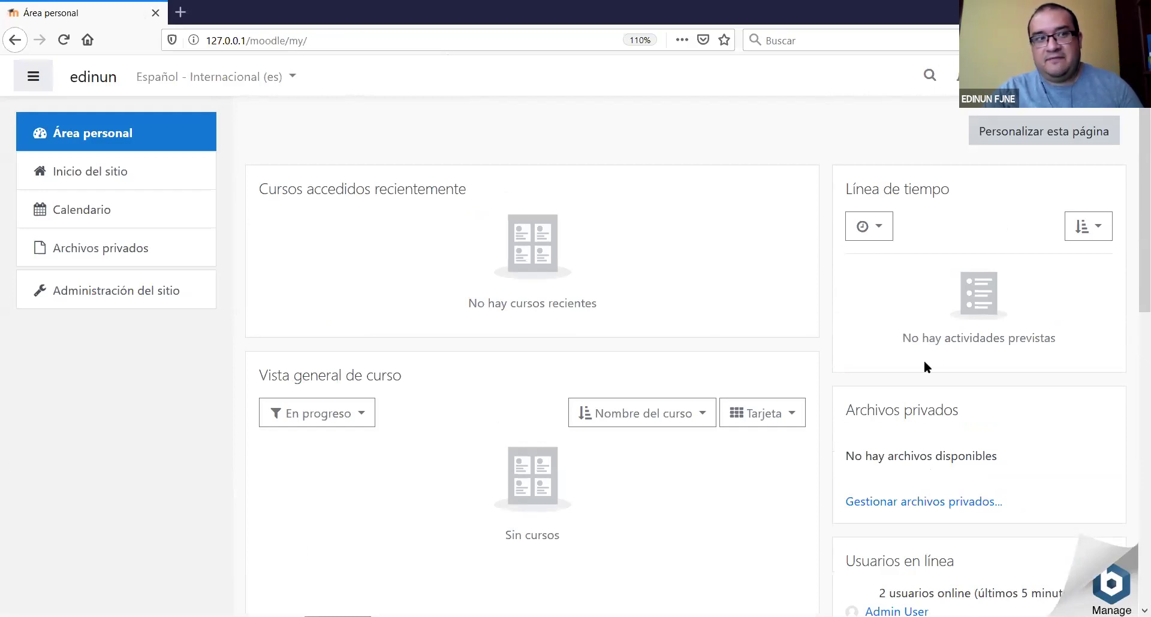
scroll(923, 359, "down", 4)
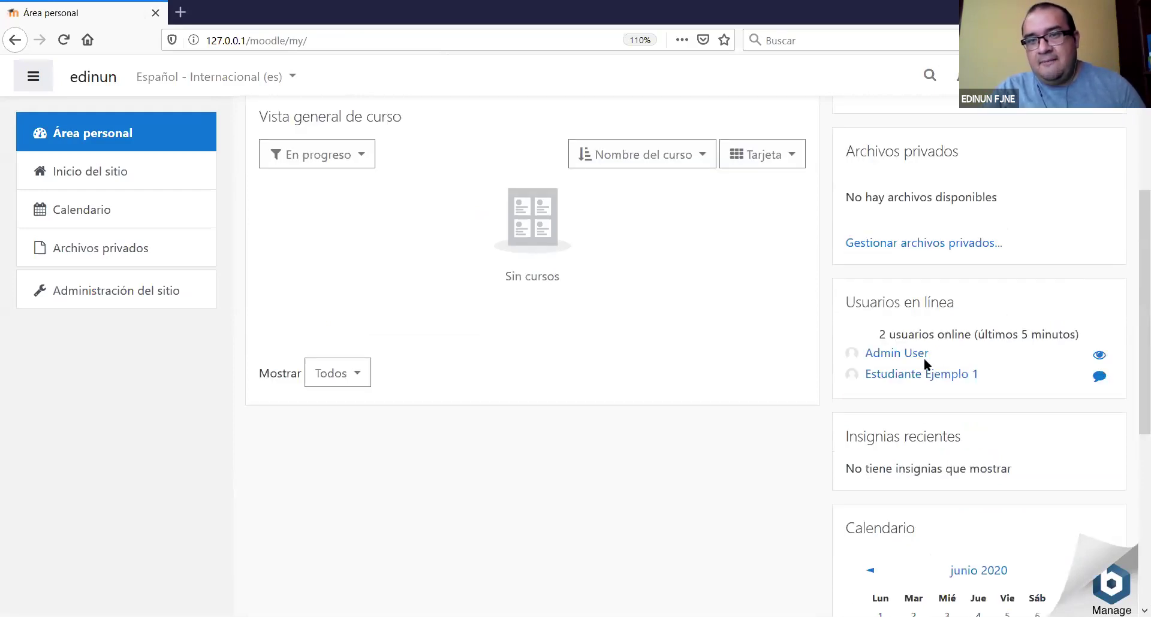
scroll(922, 358, "down", 2)
scroll(923, 359, "down", 2)
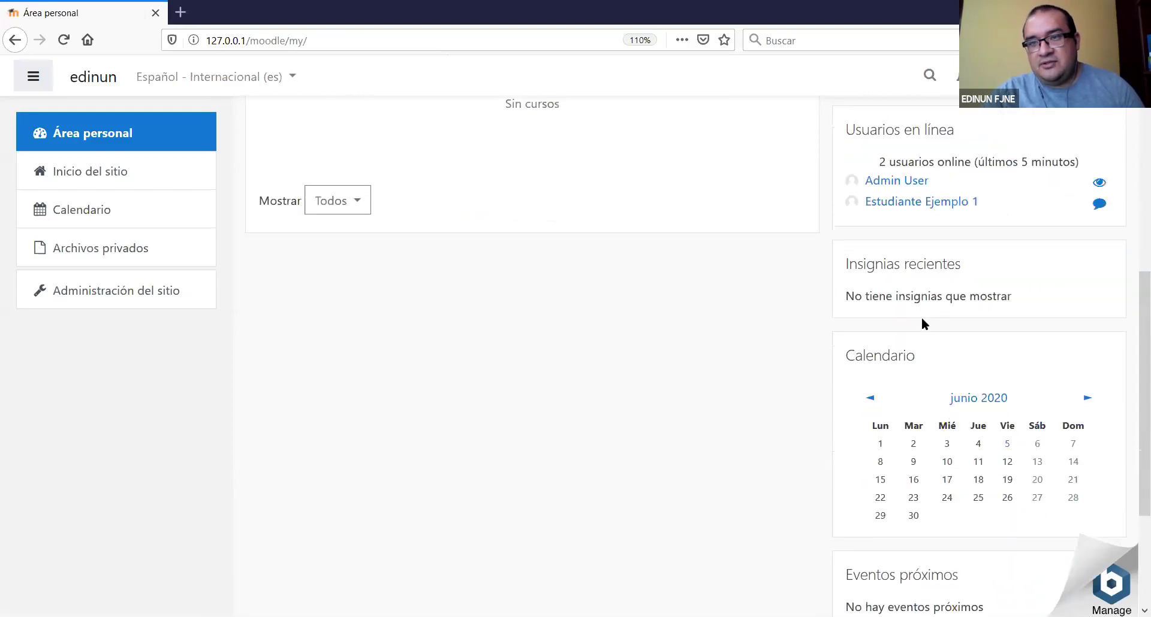
scroll(921, 324, "up", 4)
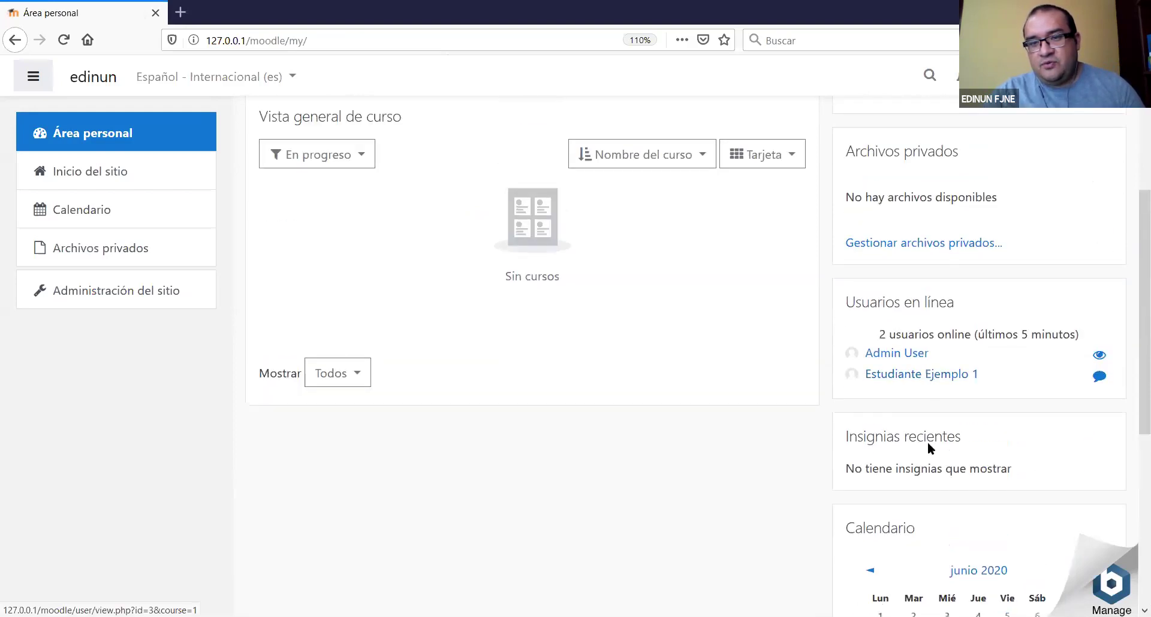
scroll(905, 419, "down", 3)
scroll(1133, 154, "up", 2)
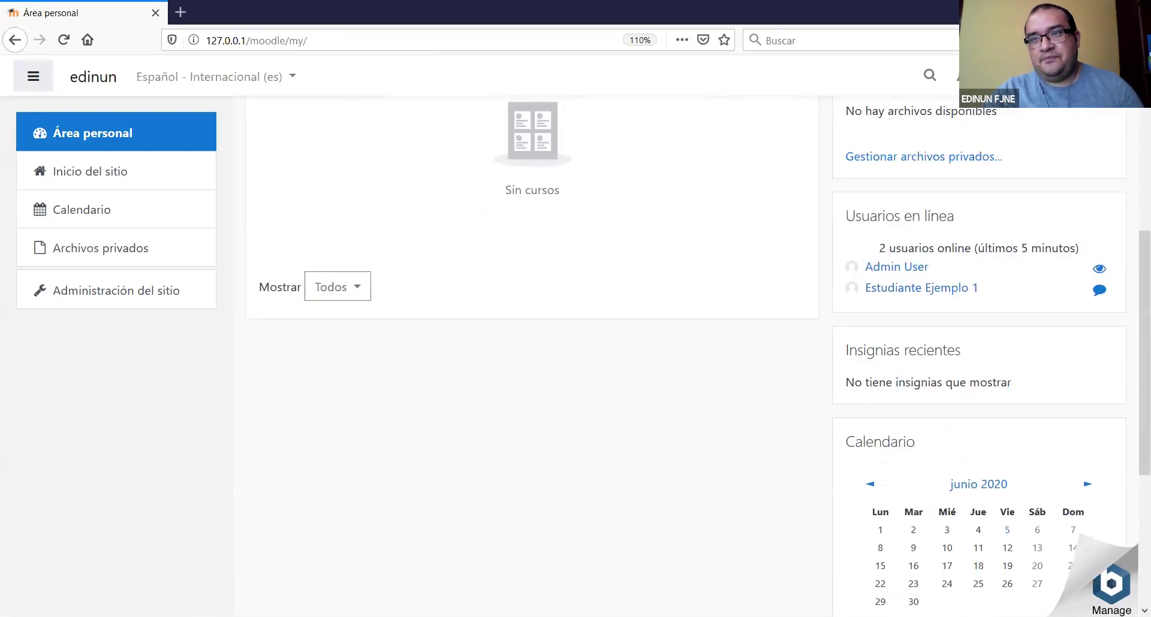
Log out of the administrator account and log in as the student, using the saved username and password.
left_click(1097, 76)
left_click(1038, 252)
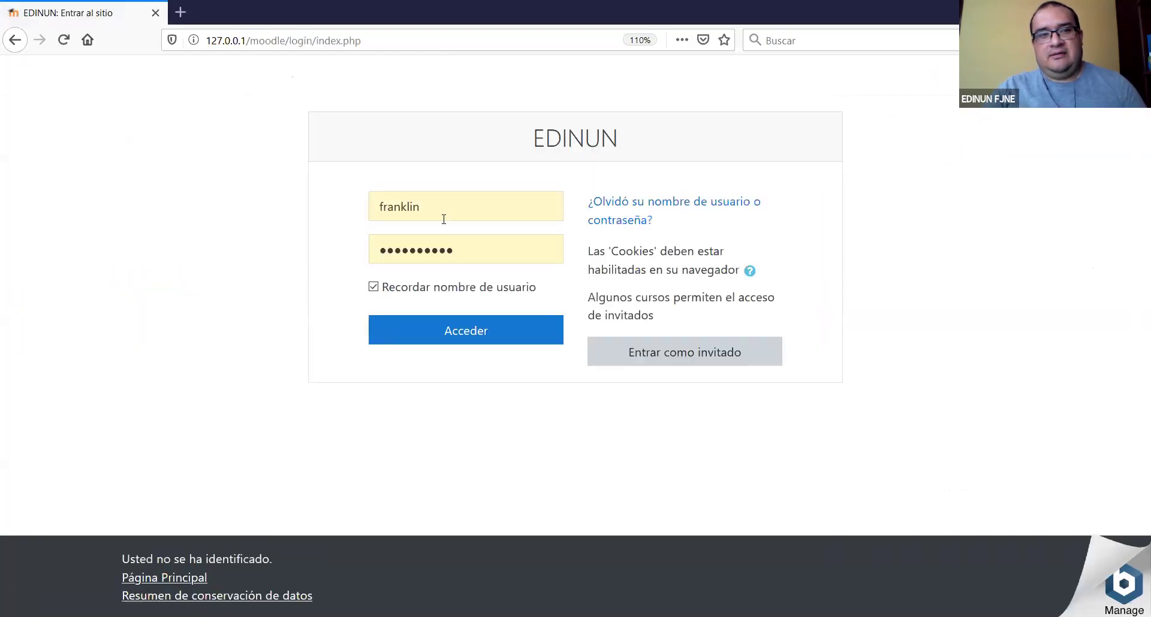
double_click(441, 217)
left_click(411, 231)
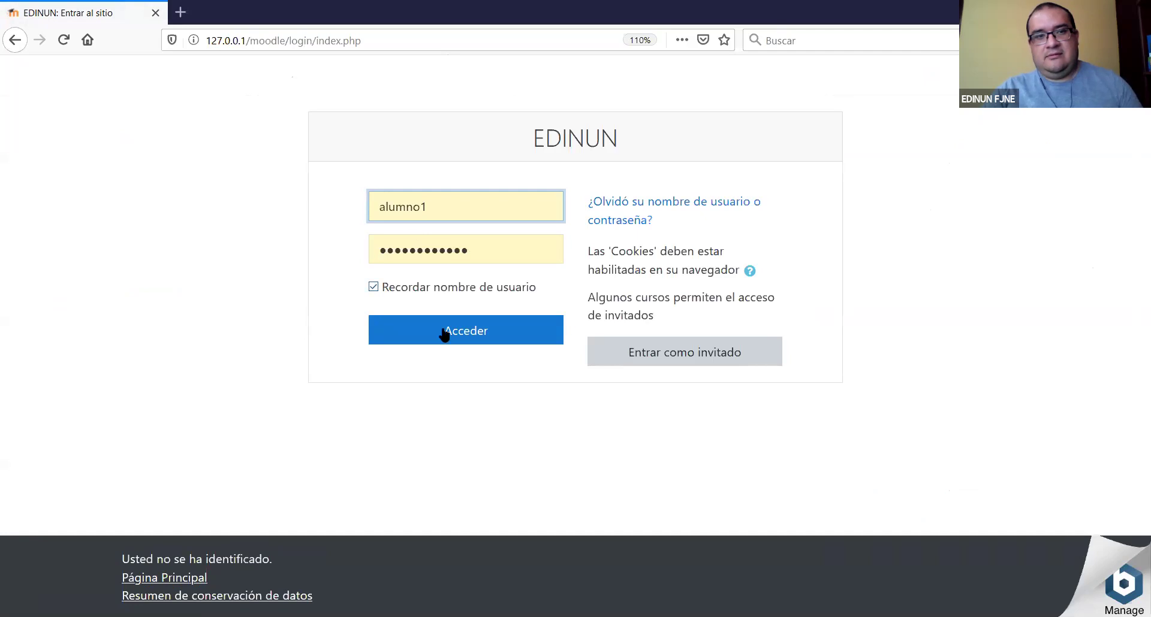
left_click(452, 341)
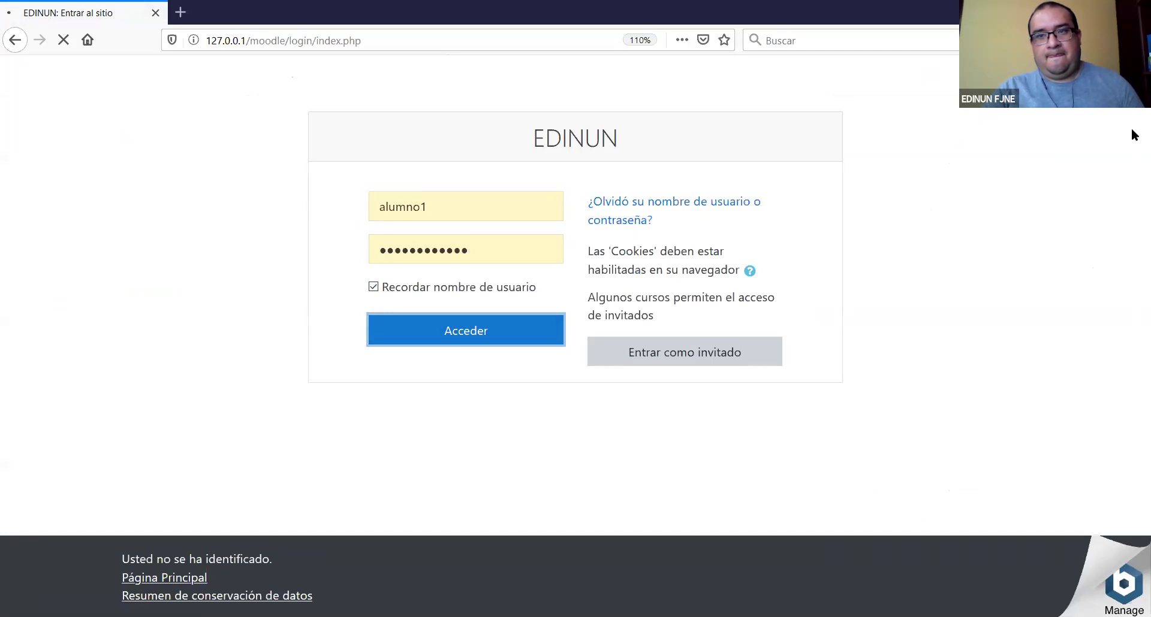
Examine the student's Área personal, including the learning plans, the course card's progress bar, the calendar and the upcoming events.
scroll(623, 325, "down", 3)
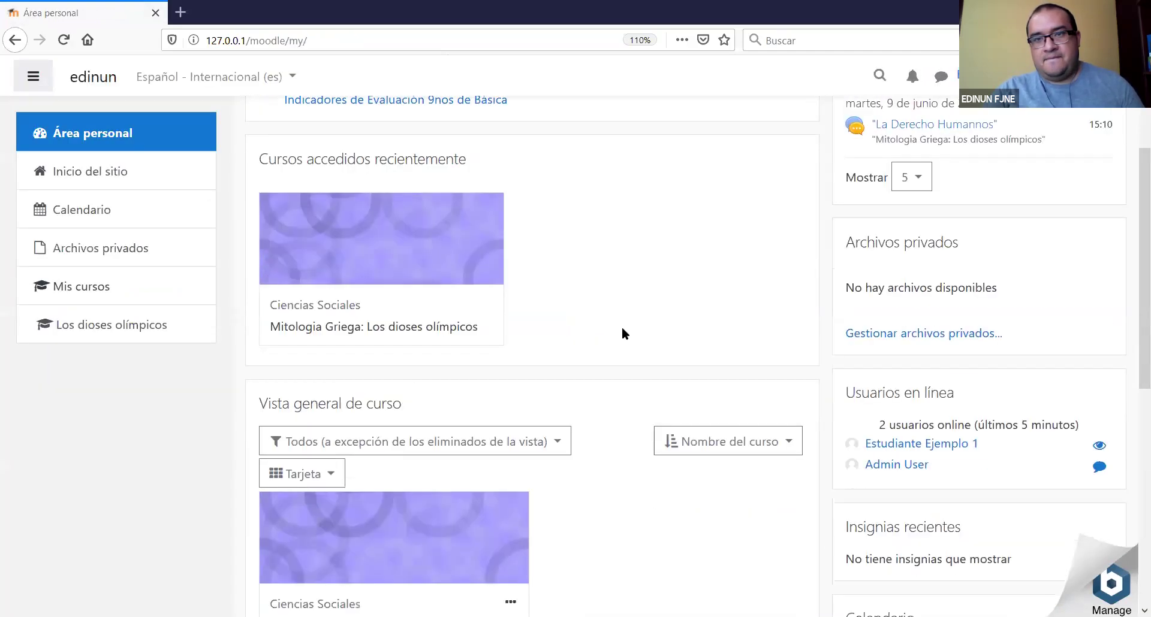
scroll(622, 329, "up", 3)
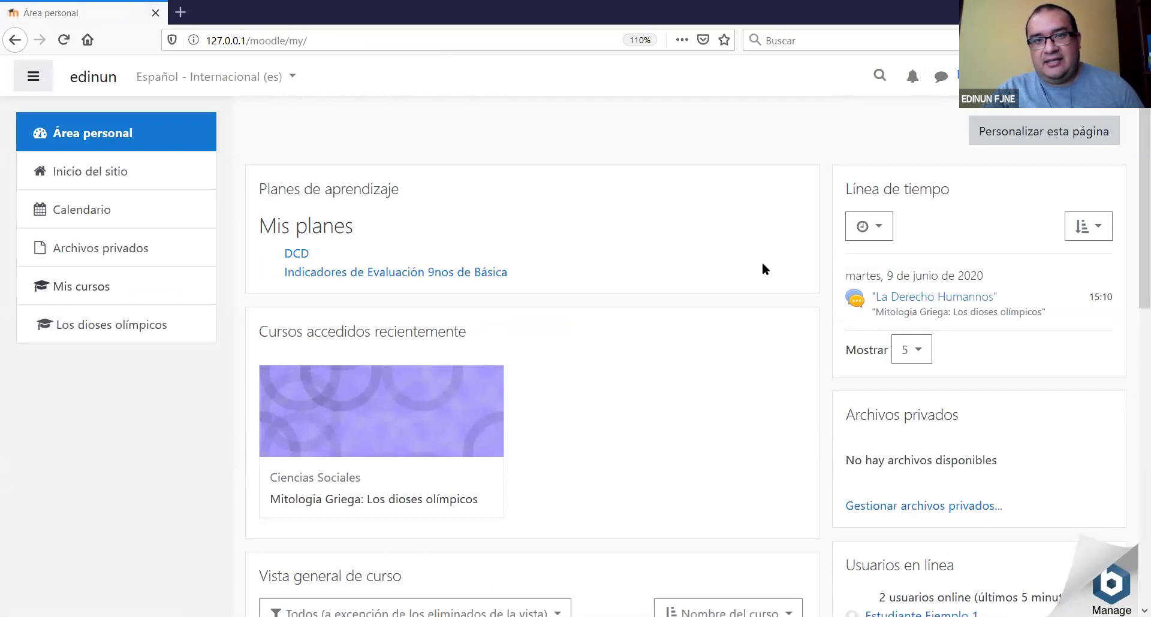
scroll(767, 265, "down", 4)
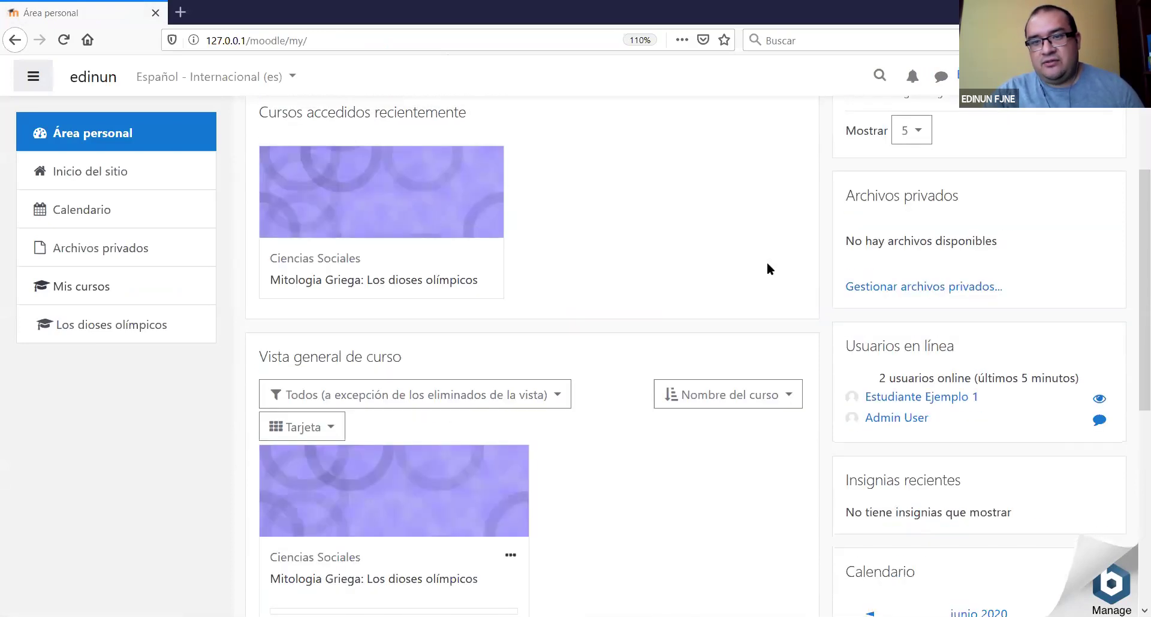
scroll(767, 263, "down", 7)
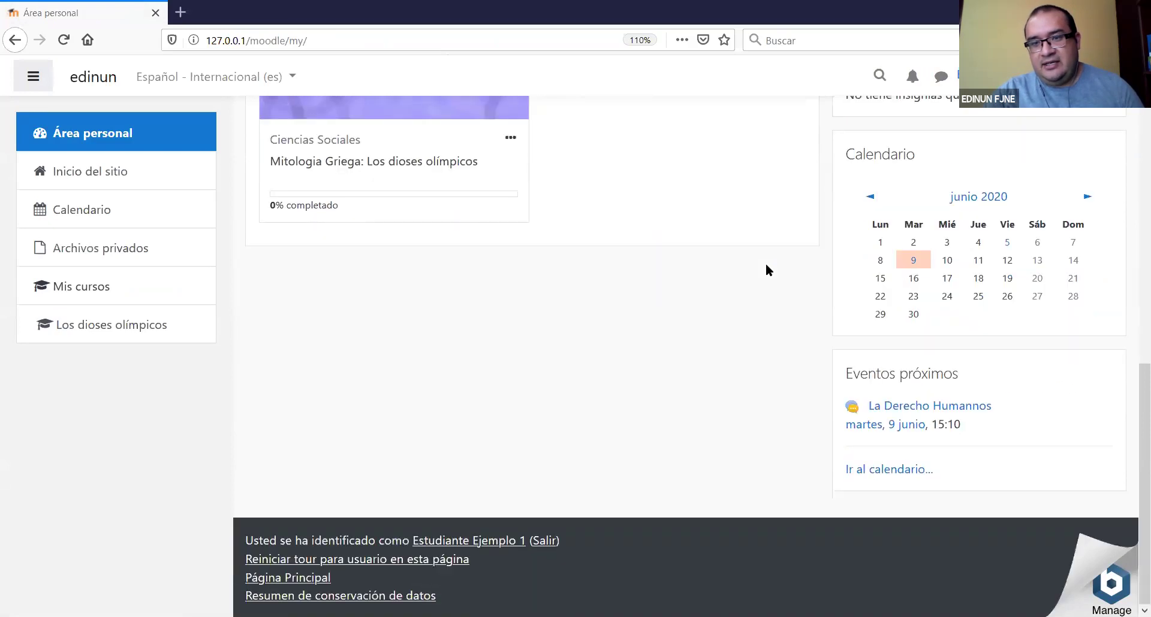
scroll(785, 325, "up", 2)
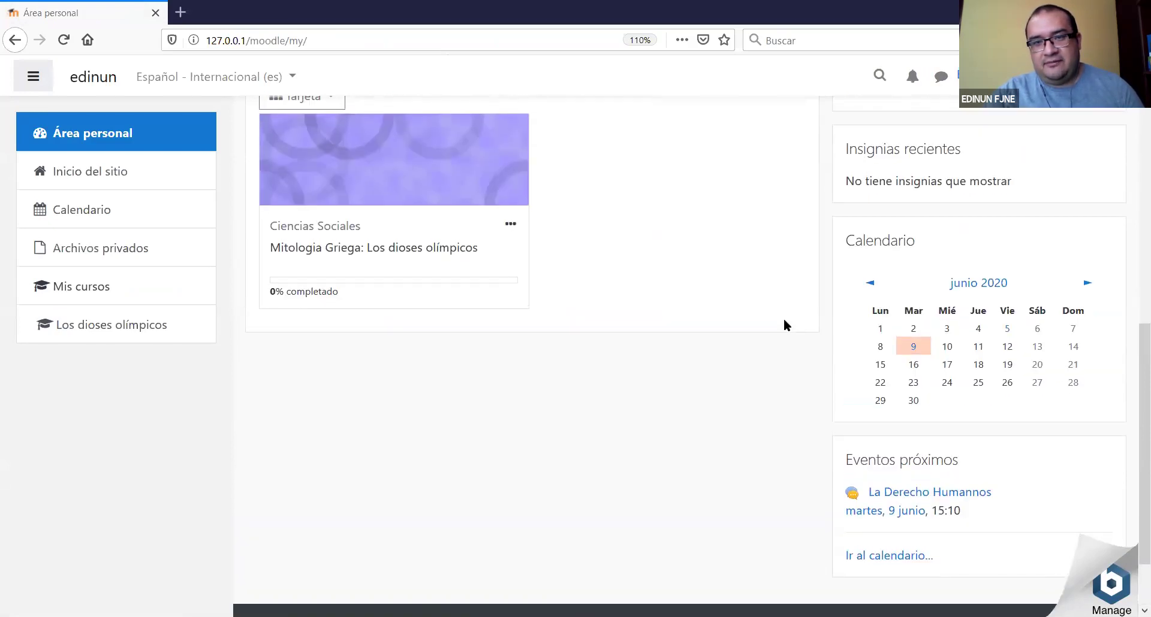
Review the timeline, private files, online users and course overview blocks in the student's Área personal.
scroll(782, 324, "up", 3)
scroll(783, 324, "up", 2)
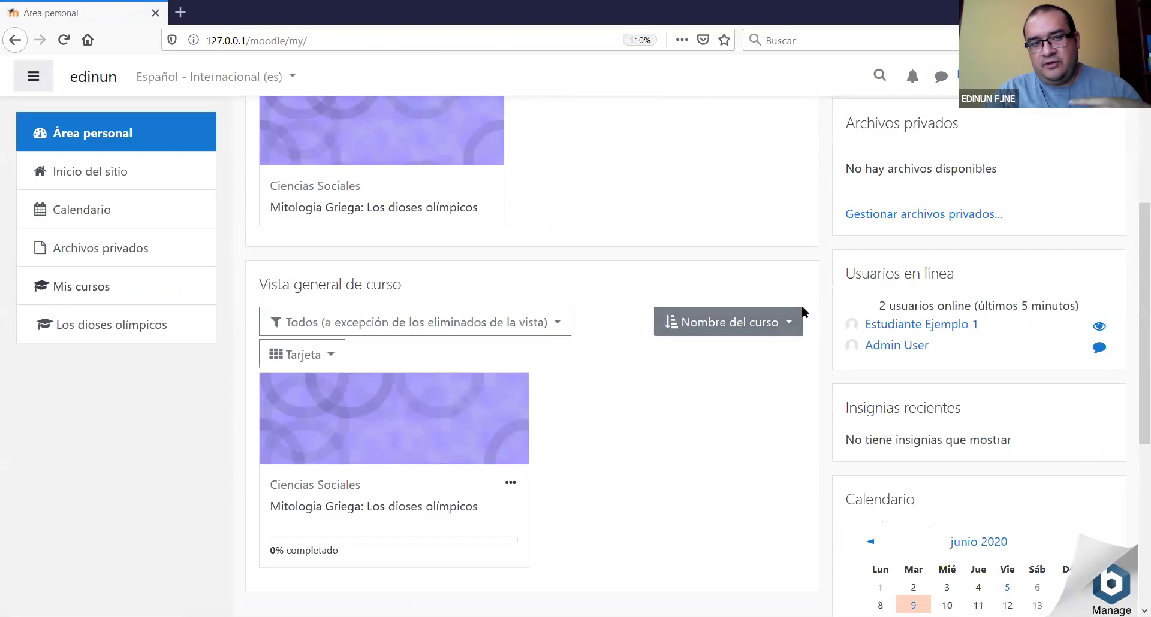
scroll(803, 312, "up", 3)
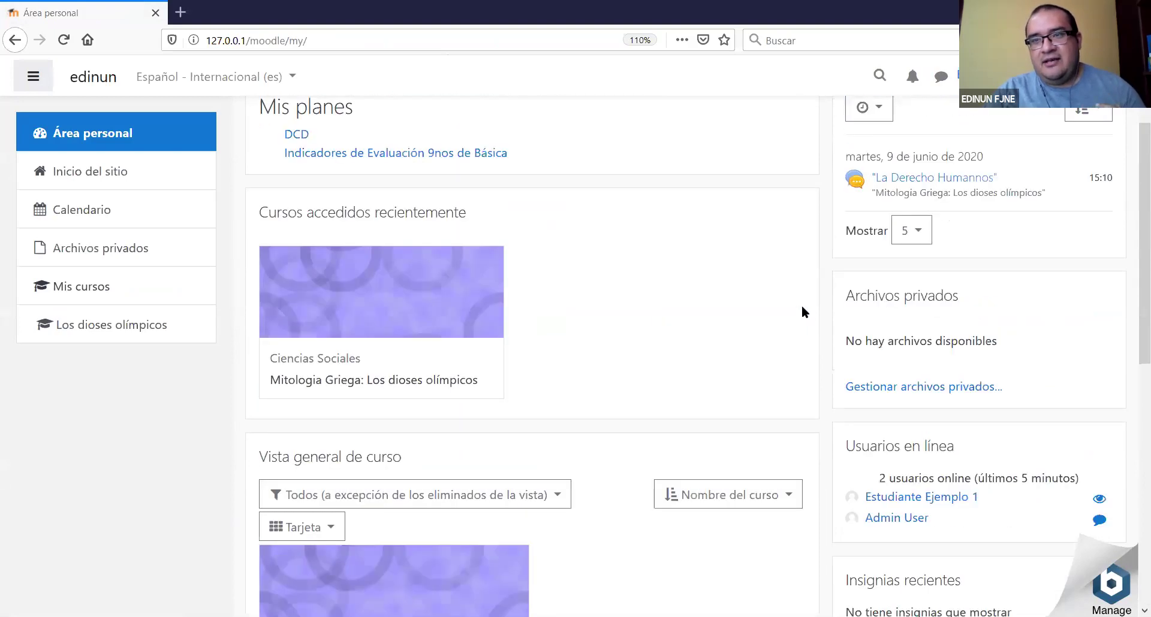
scroll(801, 305, "up", 2)
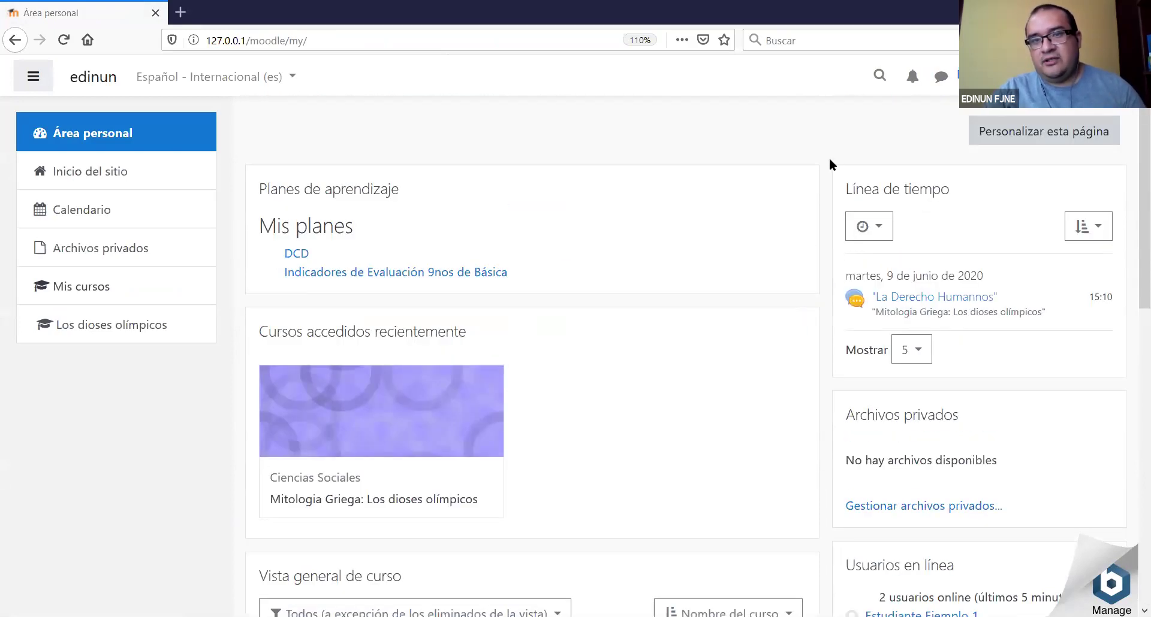
scroll(826, 162, "down", 1)
scroll(826, 162, "up", 1)
scroll(826, 161, "down", 2)
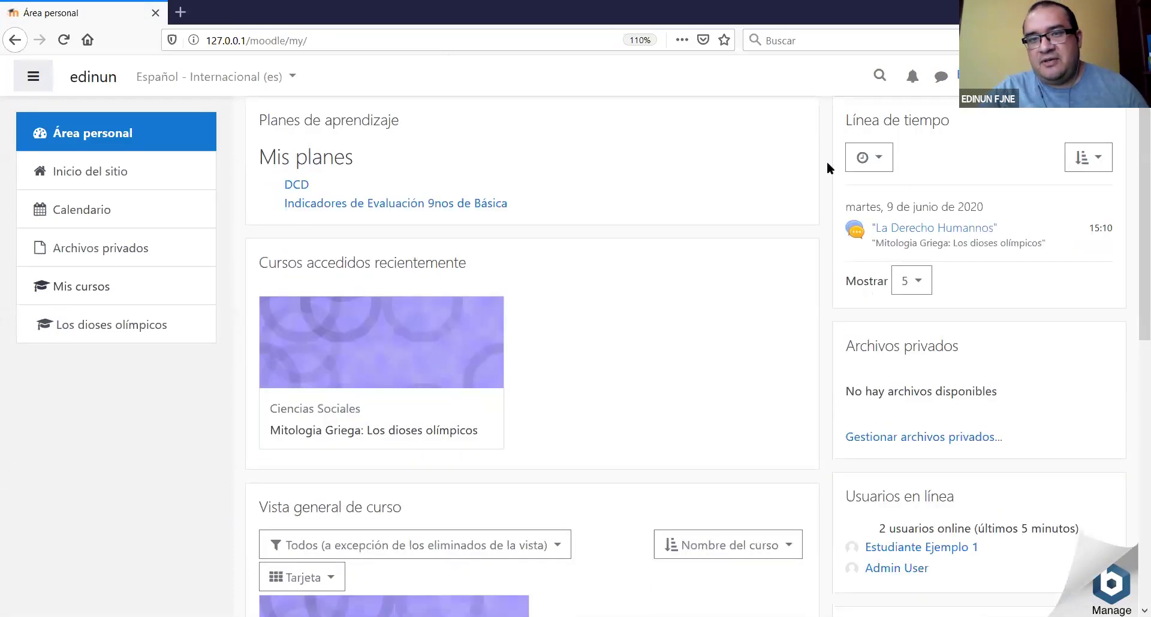
scroll(847, 289, "down", 2)
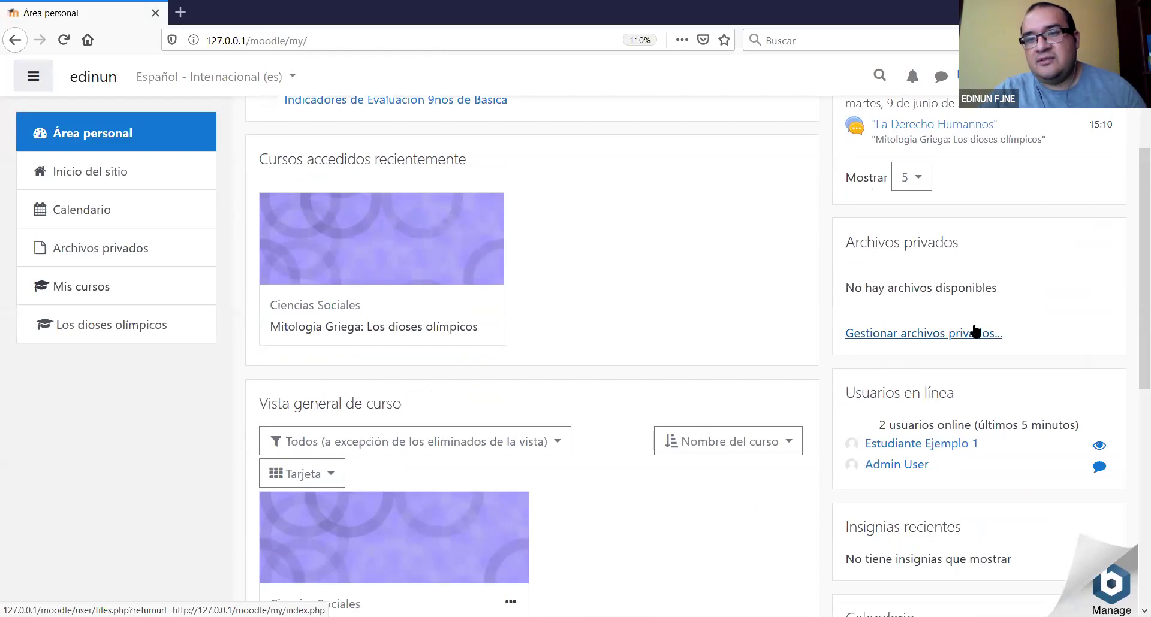
scroll(1056, 300, "down", 3)
scroll(1055, 298, "down", 5)
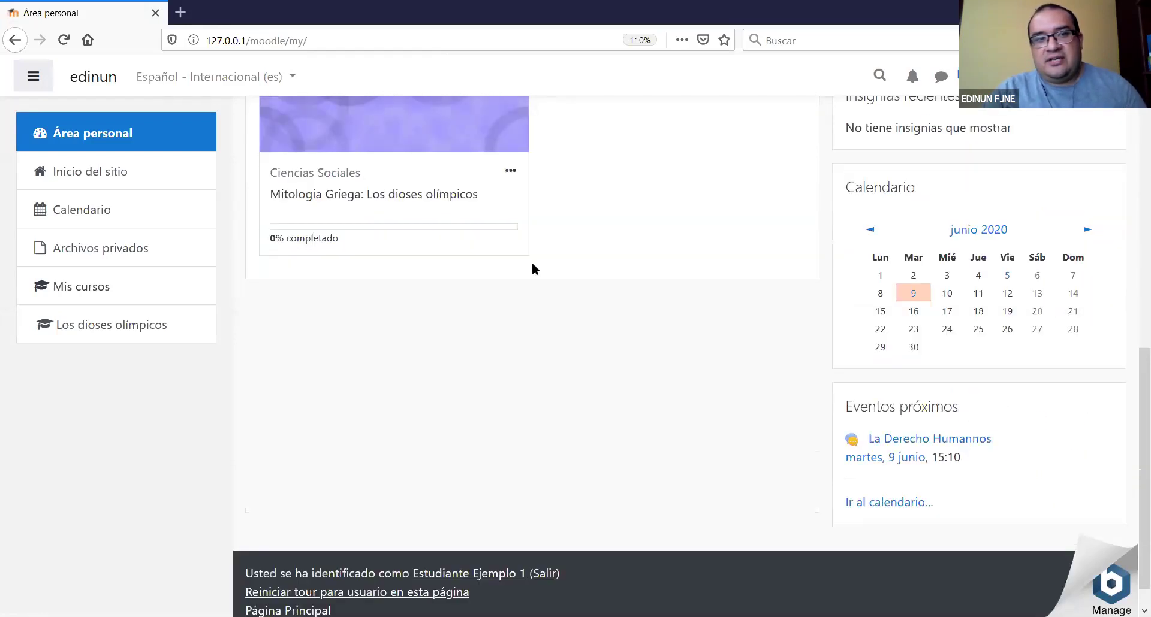
Open the course Mitologia Griega: Los dioses olímpicos and examine its sections, activities and completion checkboxes.
left_click(354, 197)
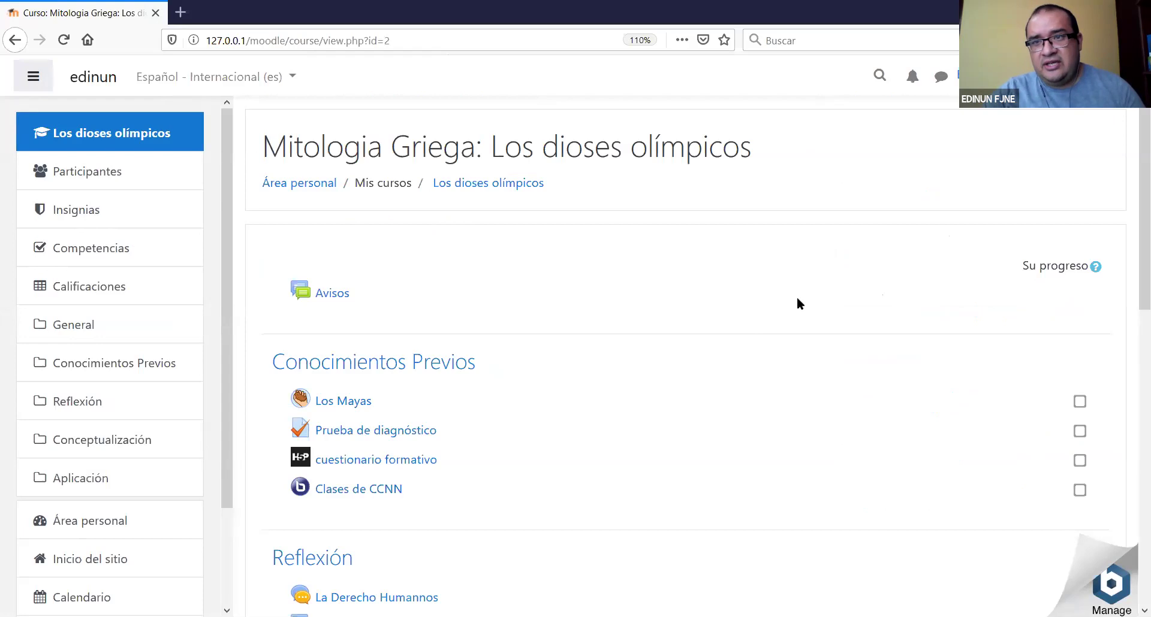
scroll(797, 299, "down", 10)
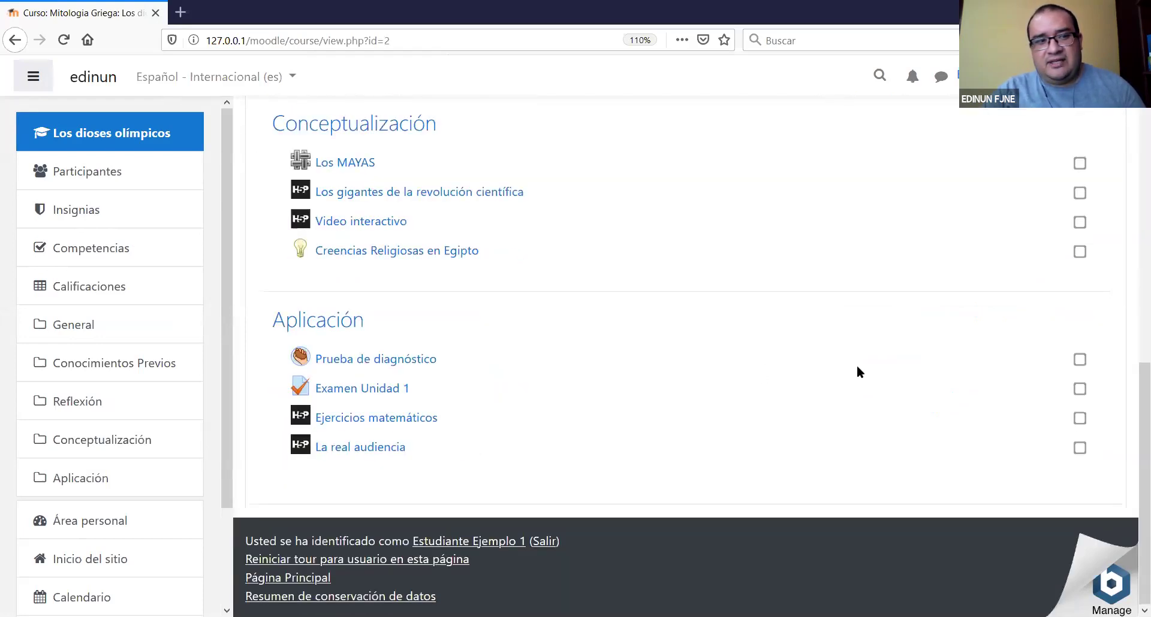
scroll(766, 364, "up", 2)
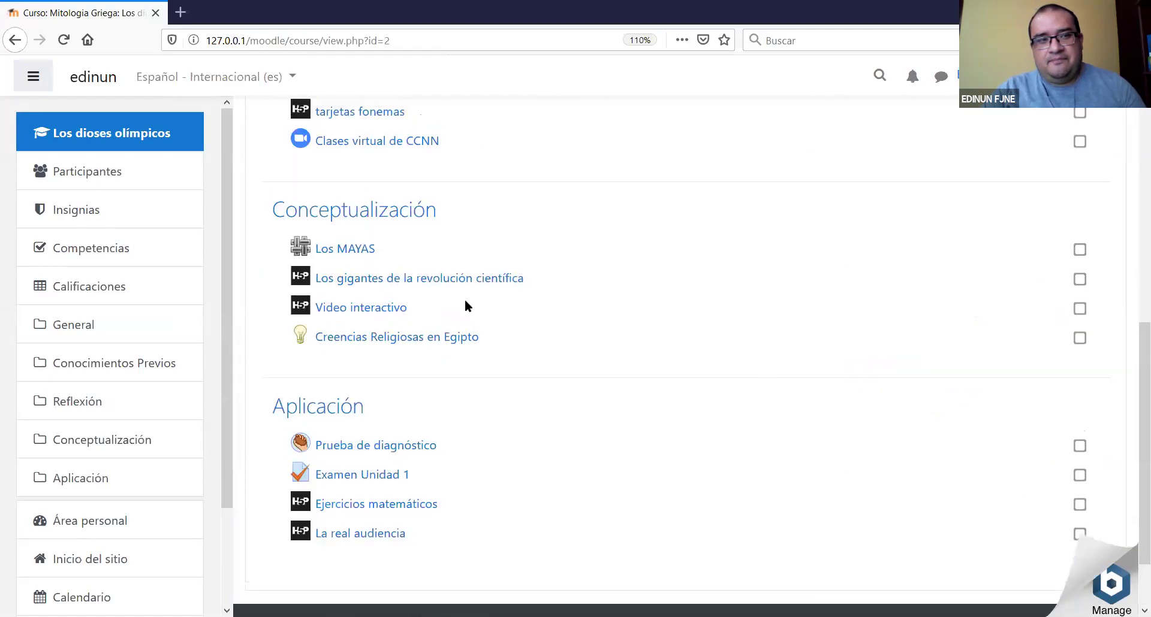
scroll(465, 306, "up", 9)
Open the course's Insignias page, dismiss its notice and reload the page to check the badges.
left_click(85, 210)
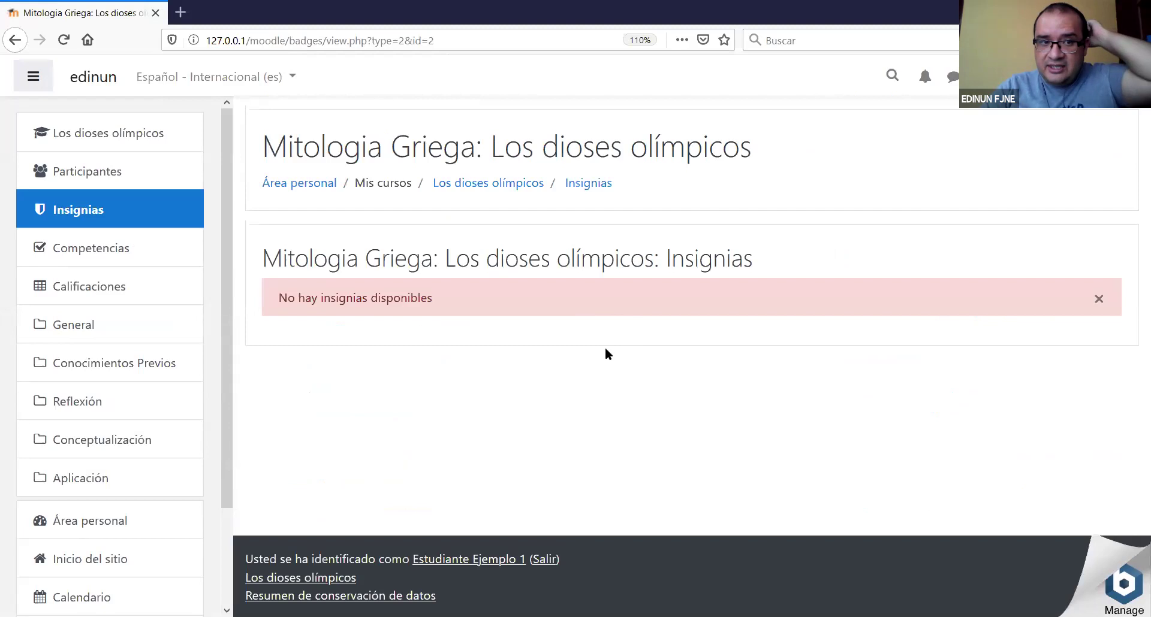
left_click(1098, 299)
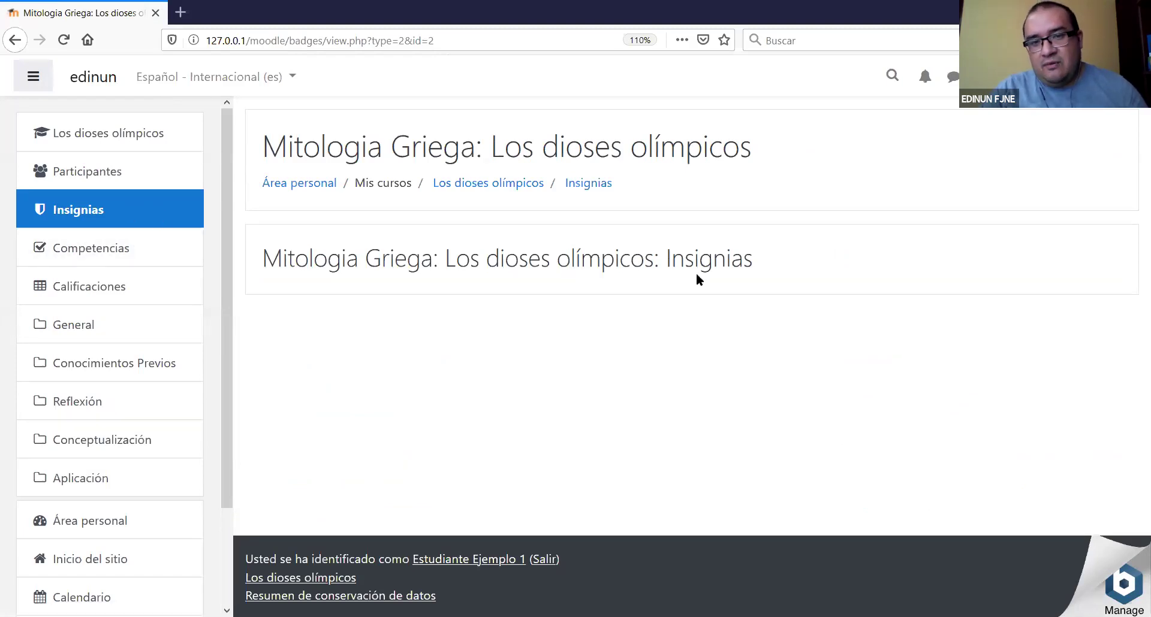
left_click_drag(764, 262, 411, 322)
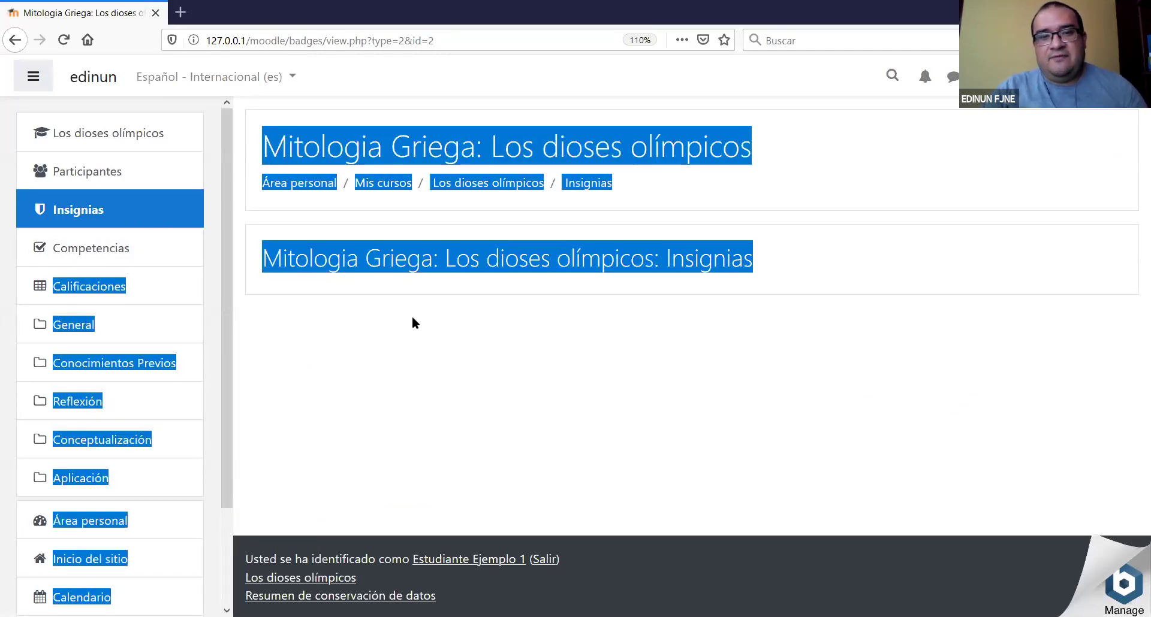
left_click(411, 321)
left_click(79, 218)
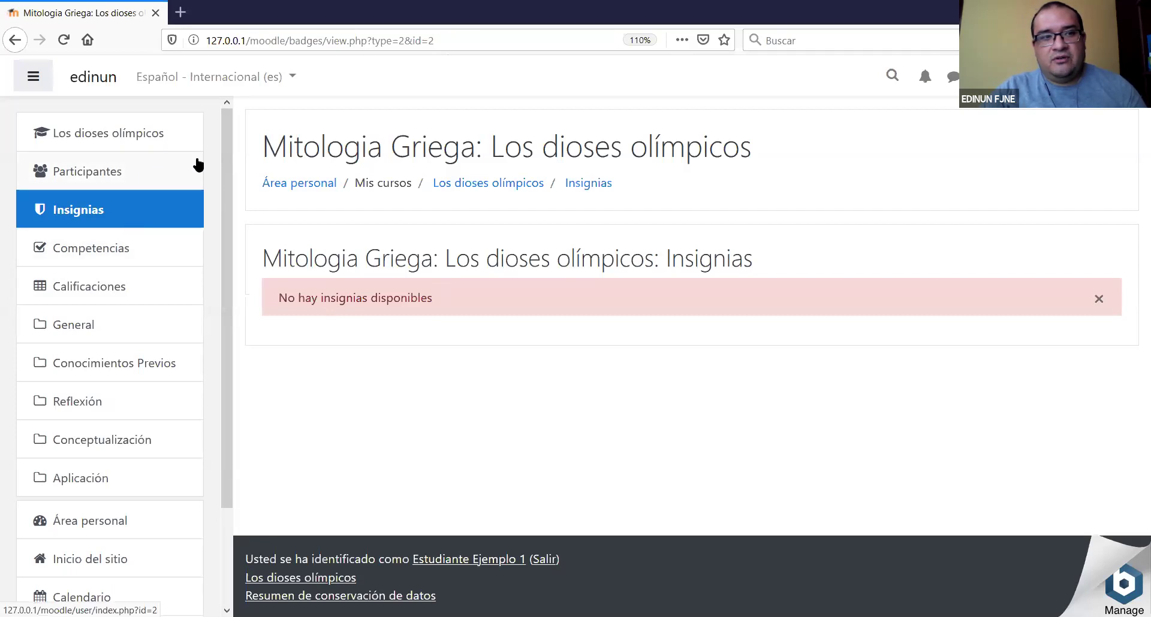
scroll(231, 311, "down", 3)
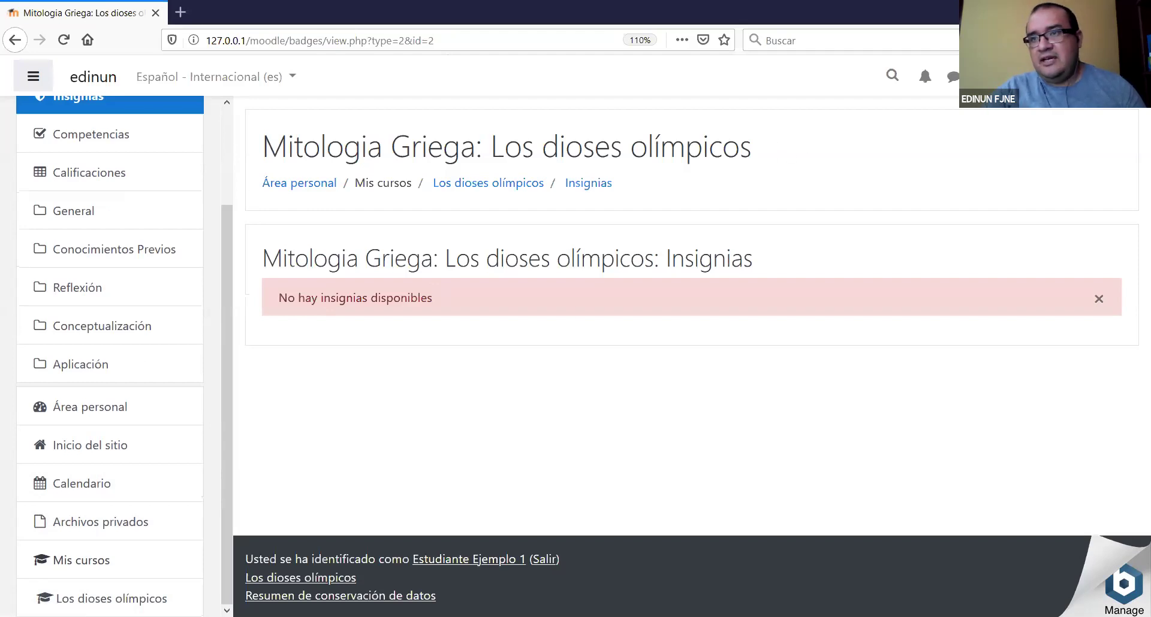
Log out of the student account and fill the login form with the other saved username and password.
left_click(1083, 106)
left_click(1051, 259)
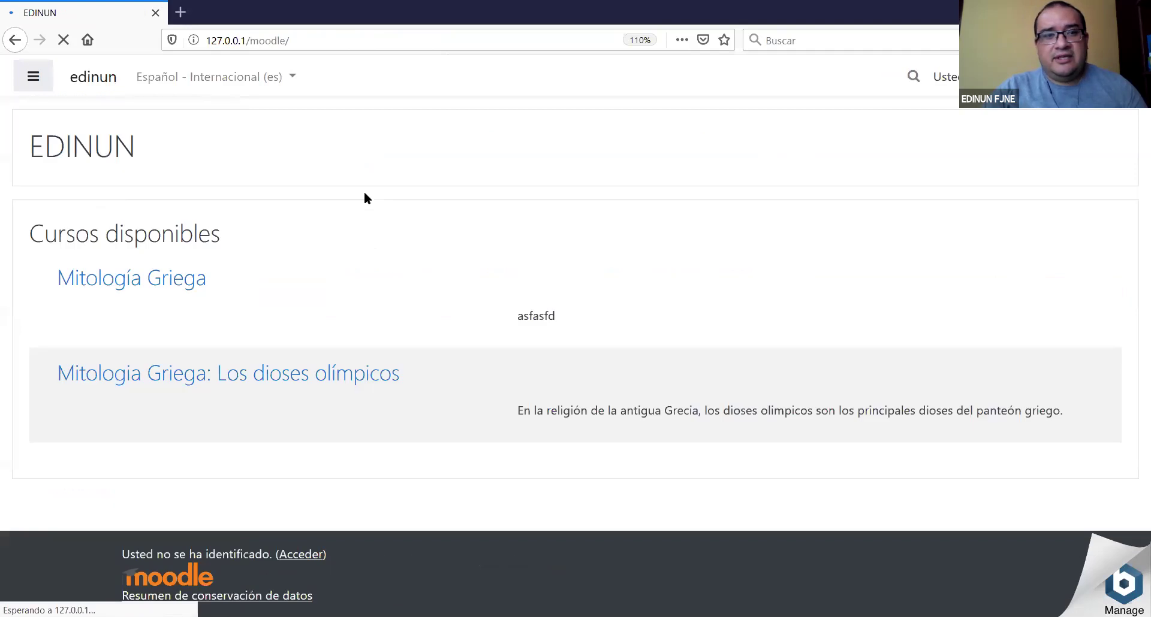
left_click(1109, 77)
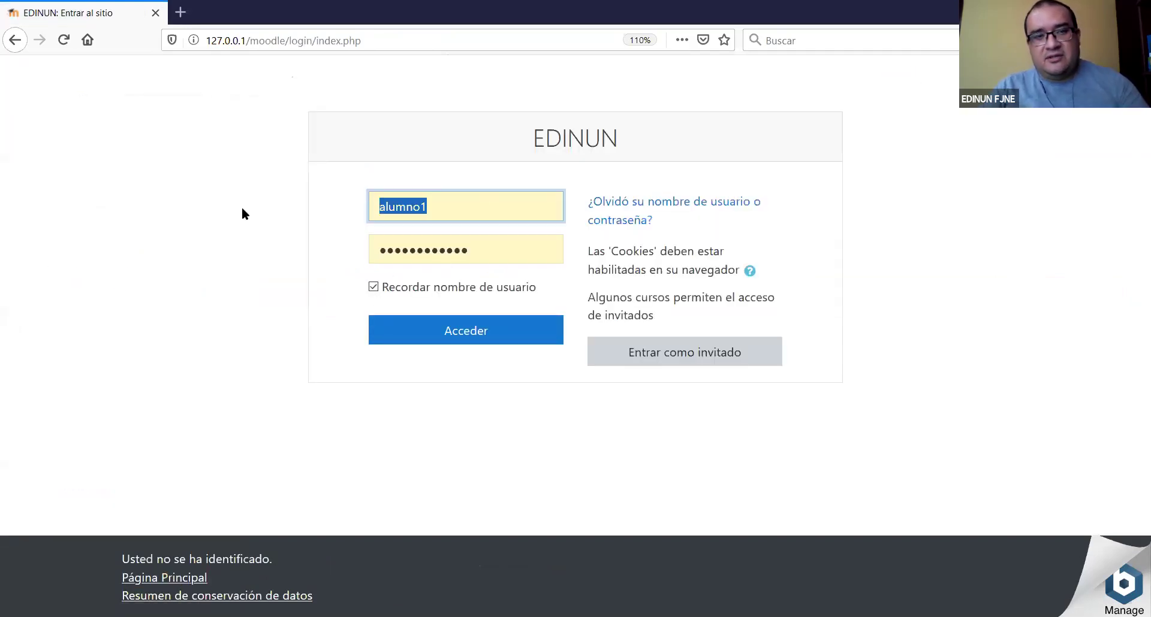
left_click(444, 235)
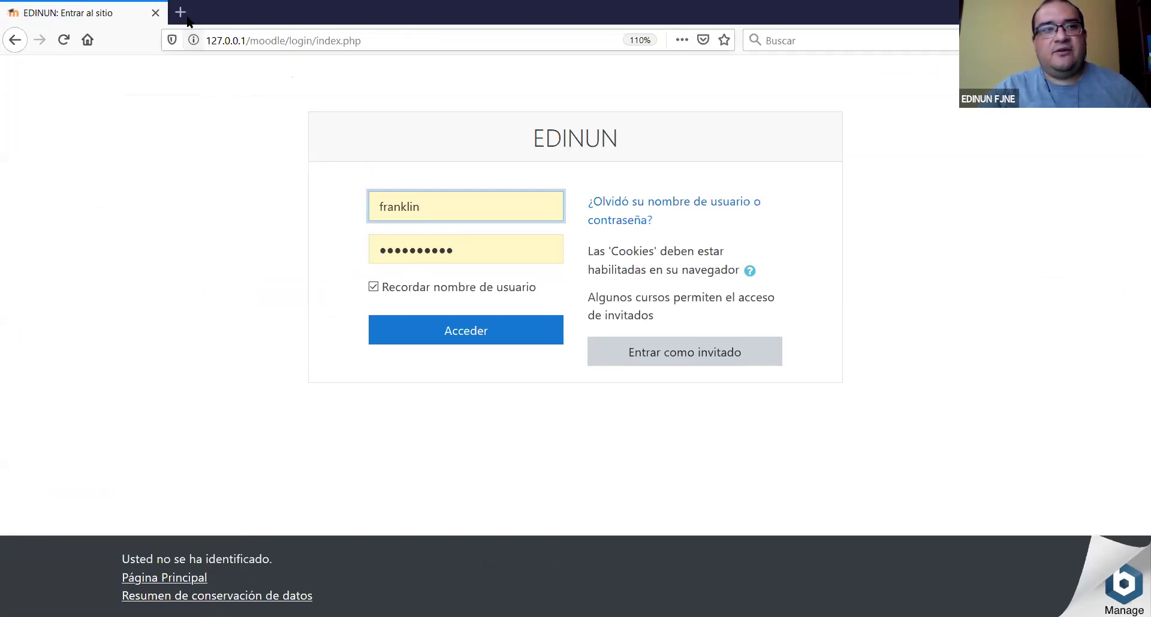
Search the web for "level up" in a new browser tab.
key("ctrl+t")
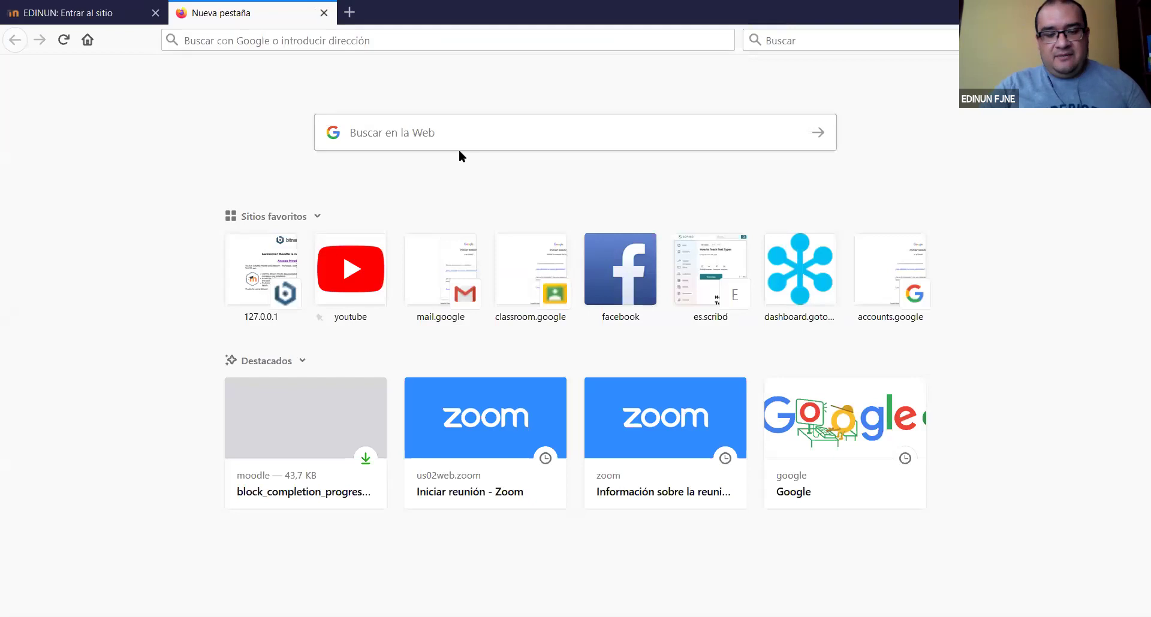
left_click(489, 132)
type("level")
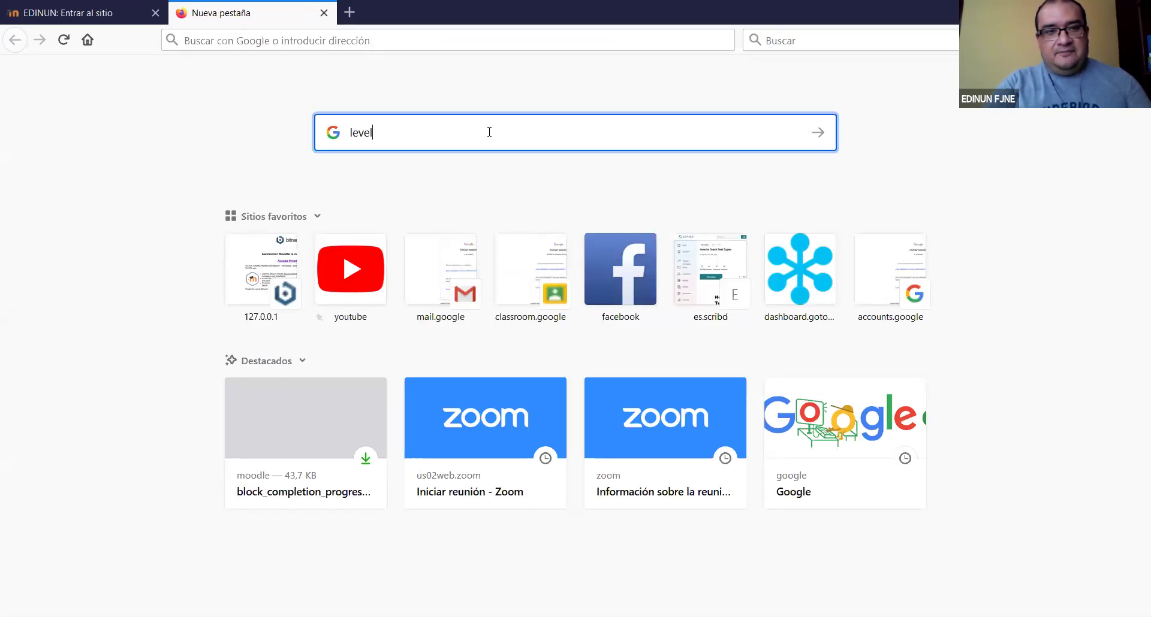
type(" up")
key("Return")
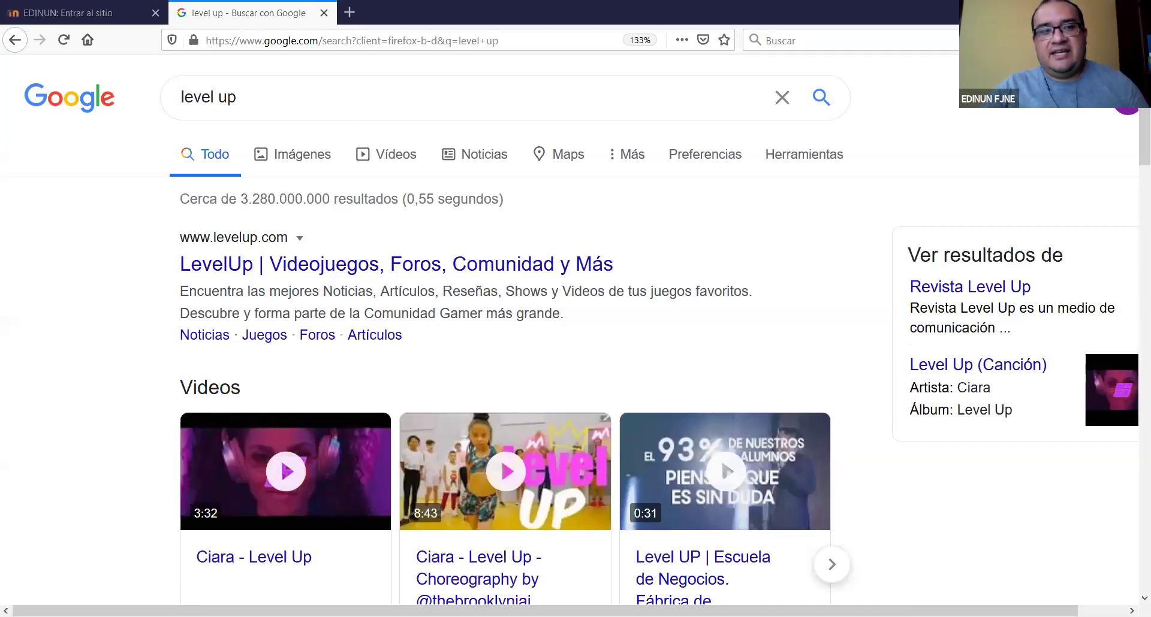
left_click(415, 271)
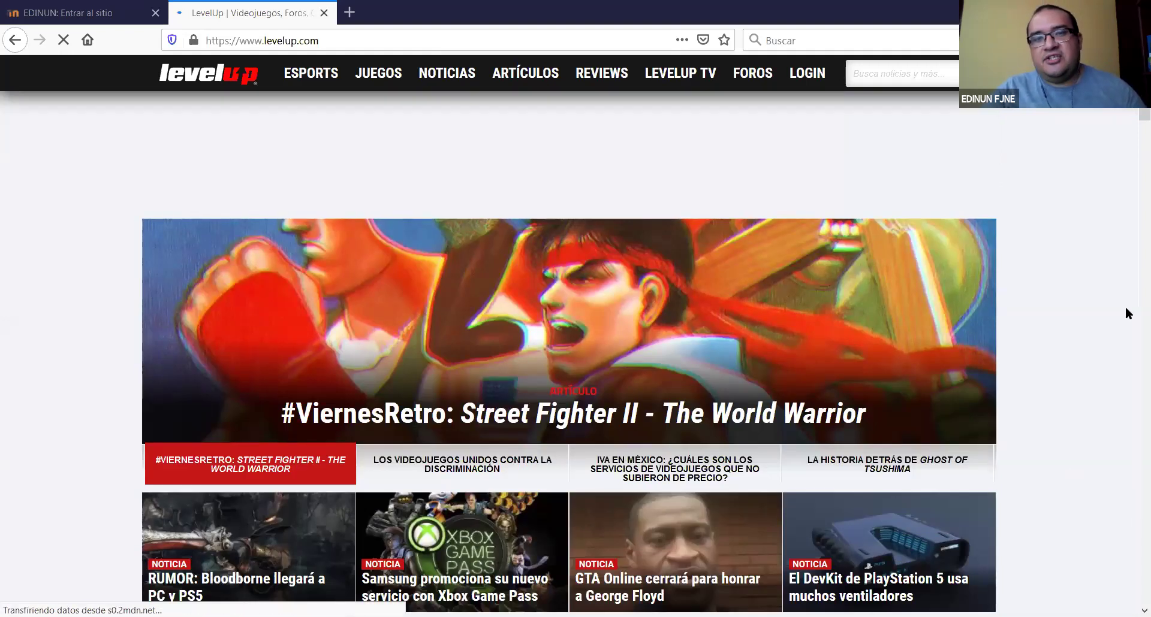
scroll(1077, 320, "down", 1)
scroll(1078, 318, "down", 2)
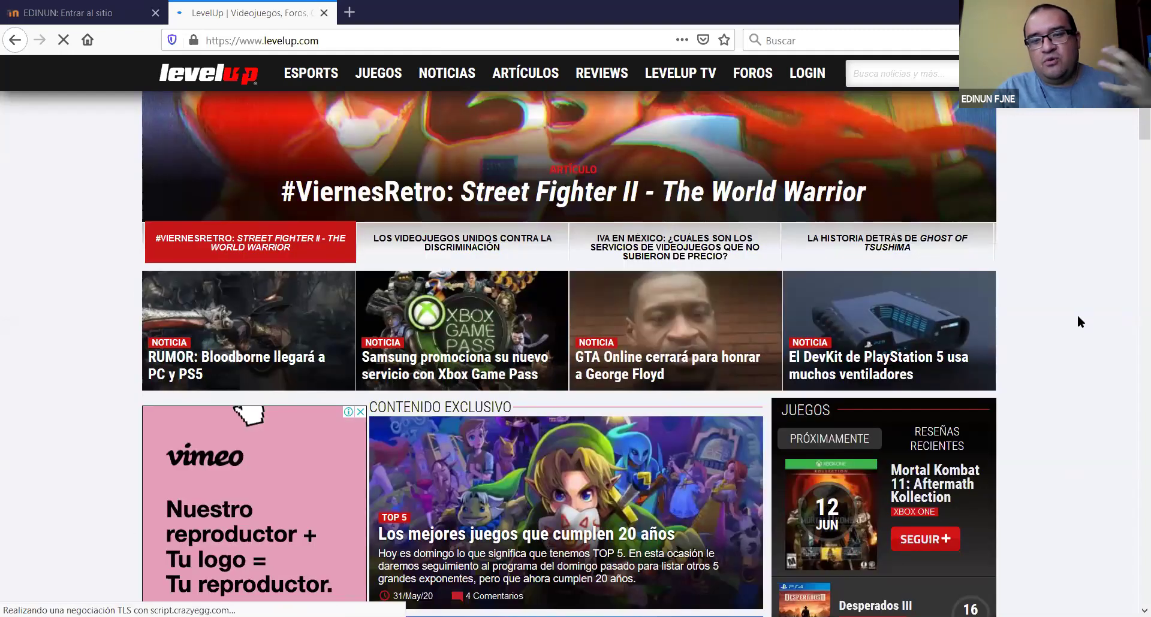
scroll(1077, 318, "down", 2)
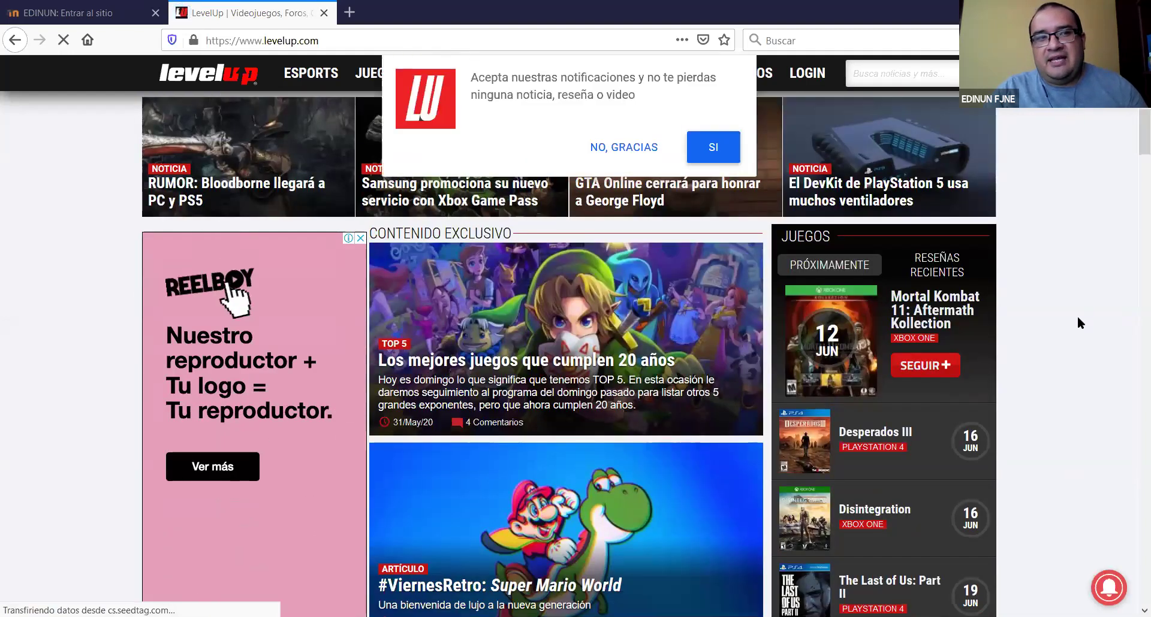
scroll(1077, 322, "up", 3)
scroll(1077, 318, "up", 3)
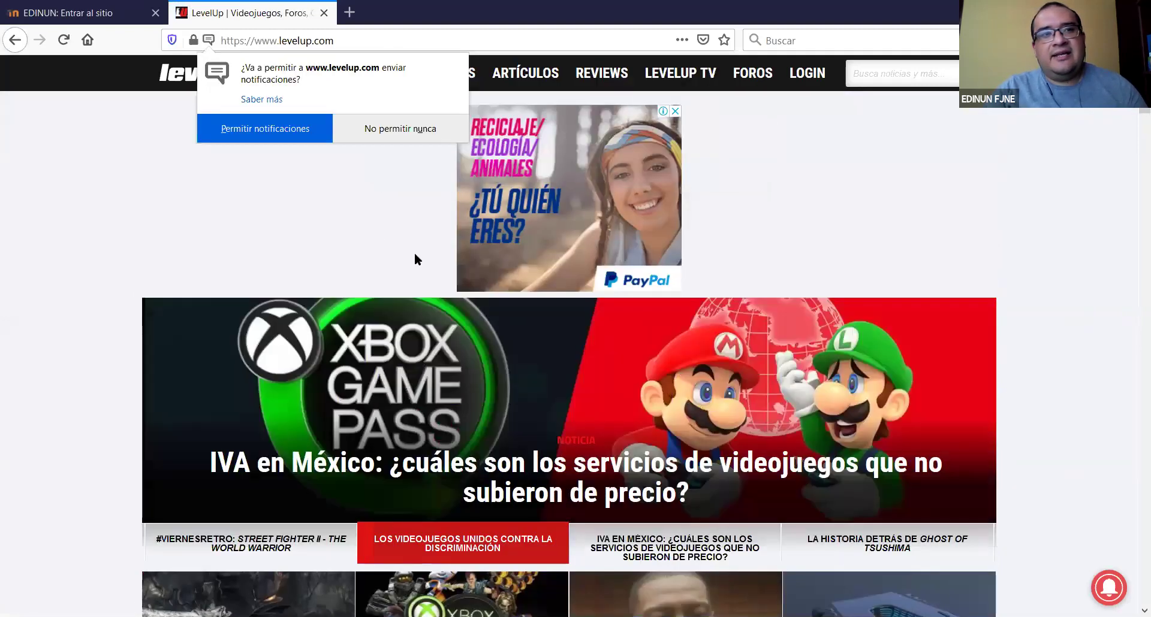
left_click(318, 165)
key("alt+Left")
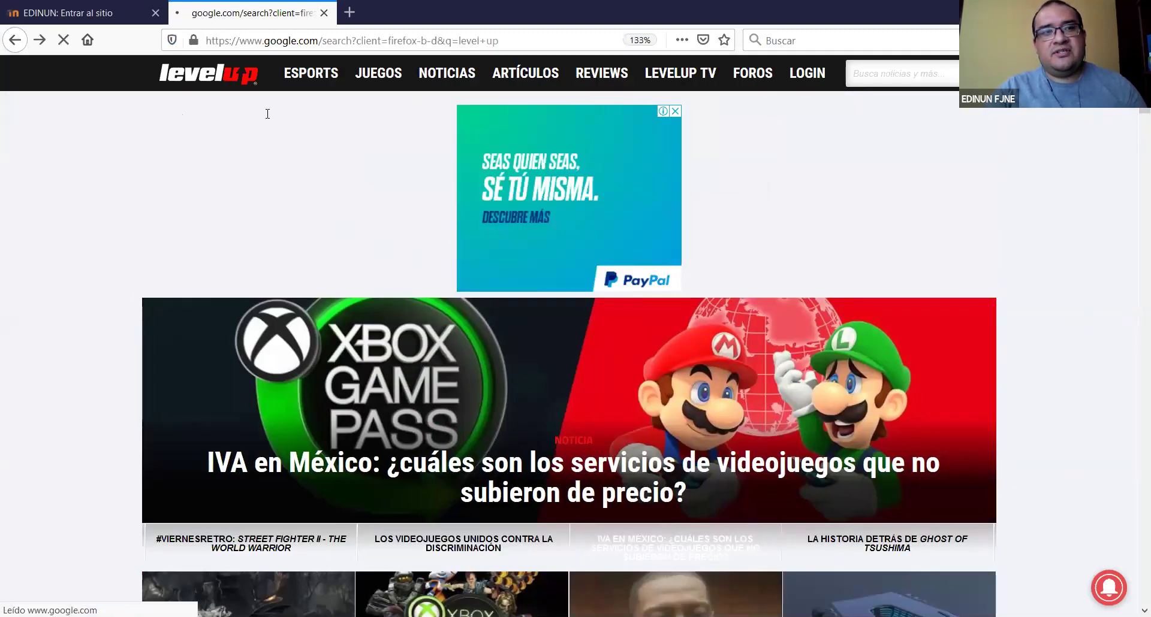
Refine the web search to "level up moodle" and open the Level up! - Gamification page in the Moodle plugins directory.
left_click(283, 95)
type("moodle")
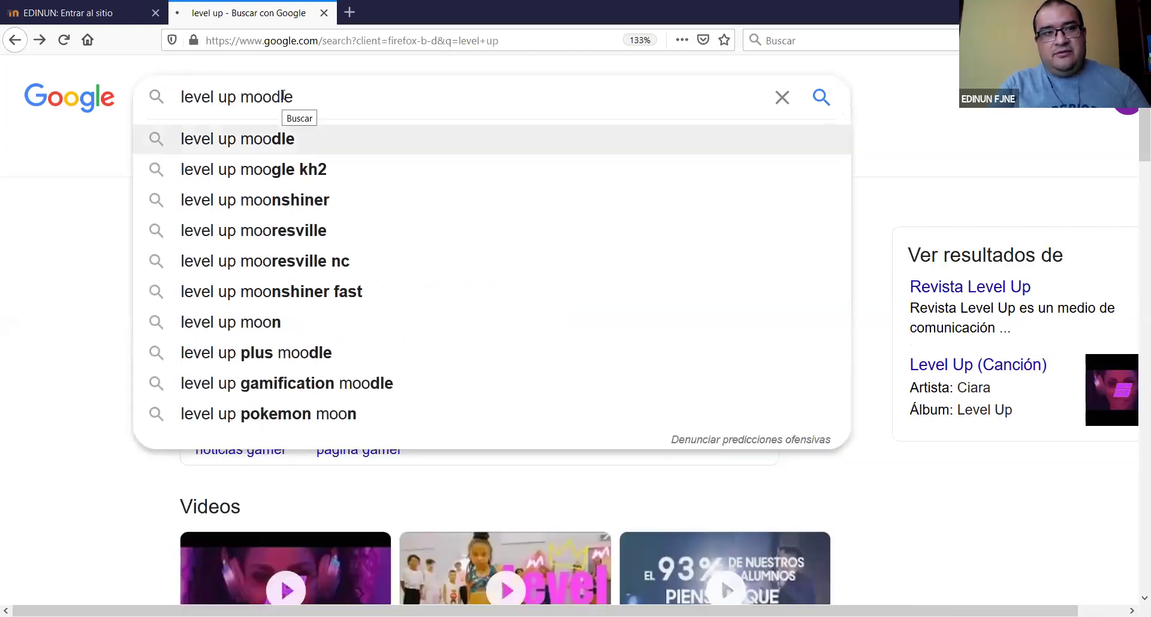
key("Return")
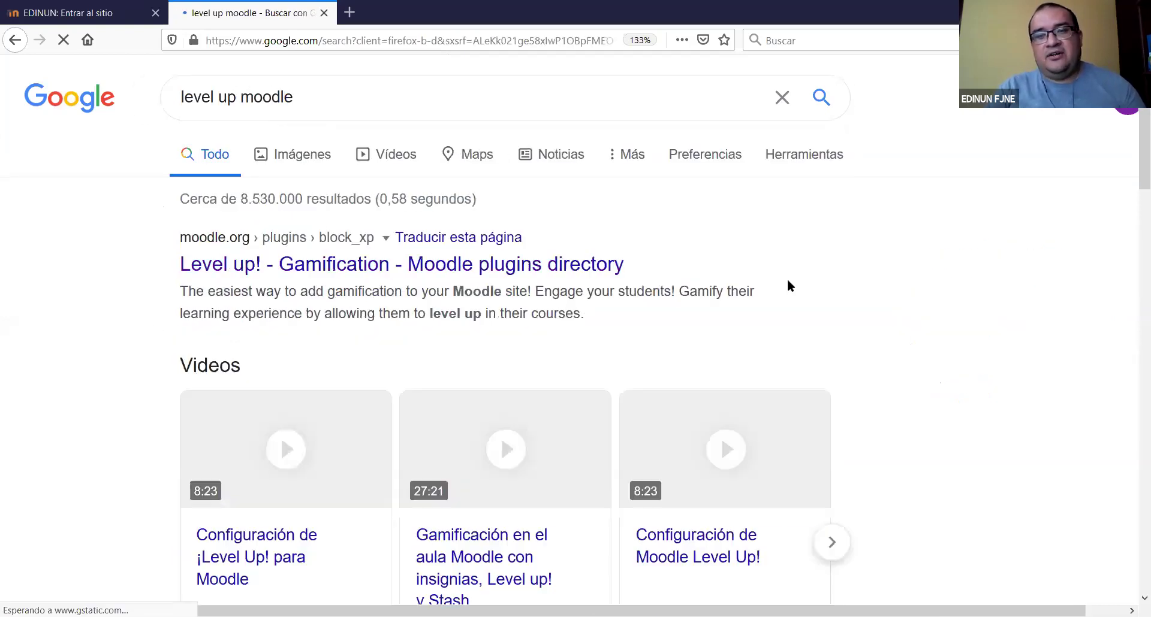
left_click(255, 269)
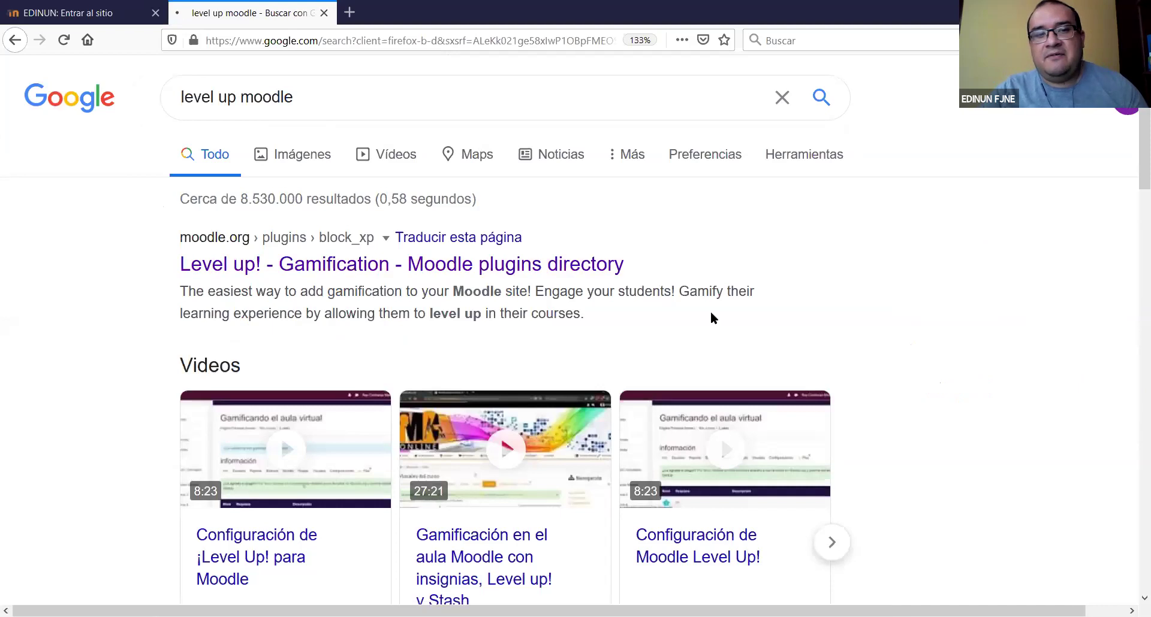
Review the Level up! - Gamification plugin's description, supported Moodle versions and download option.
scroll(711, 319, "down", 3)
scroll(630, 321, "down", 3)
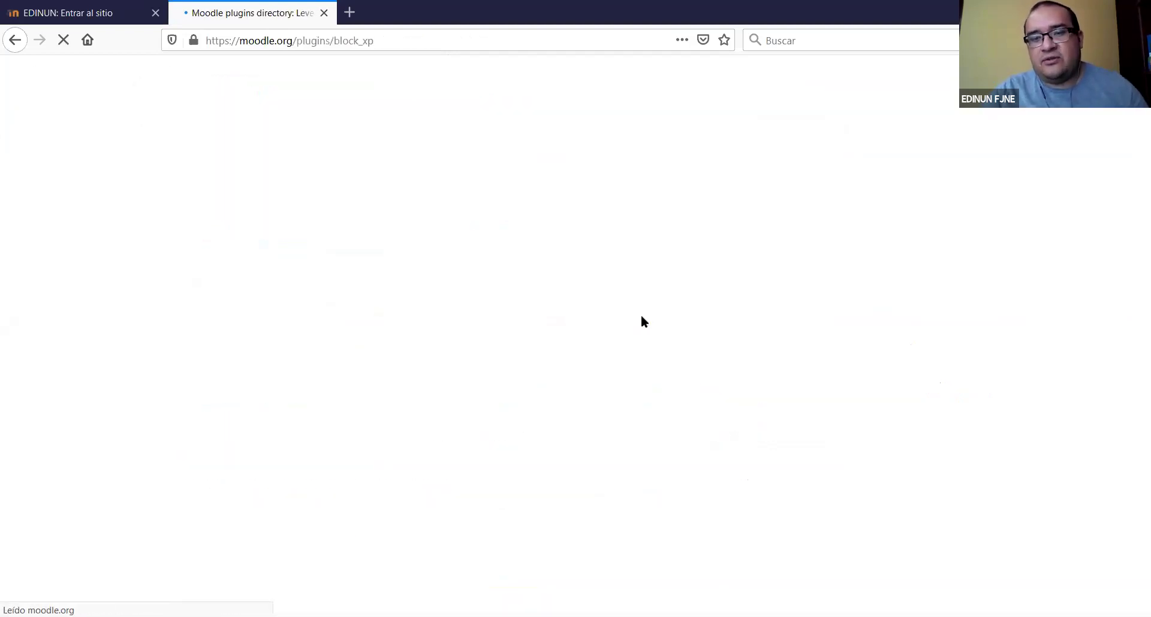
scroll(567, 247, "down", 3)
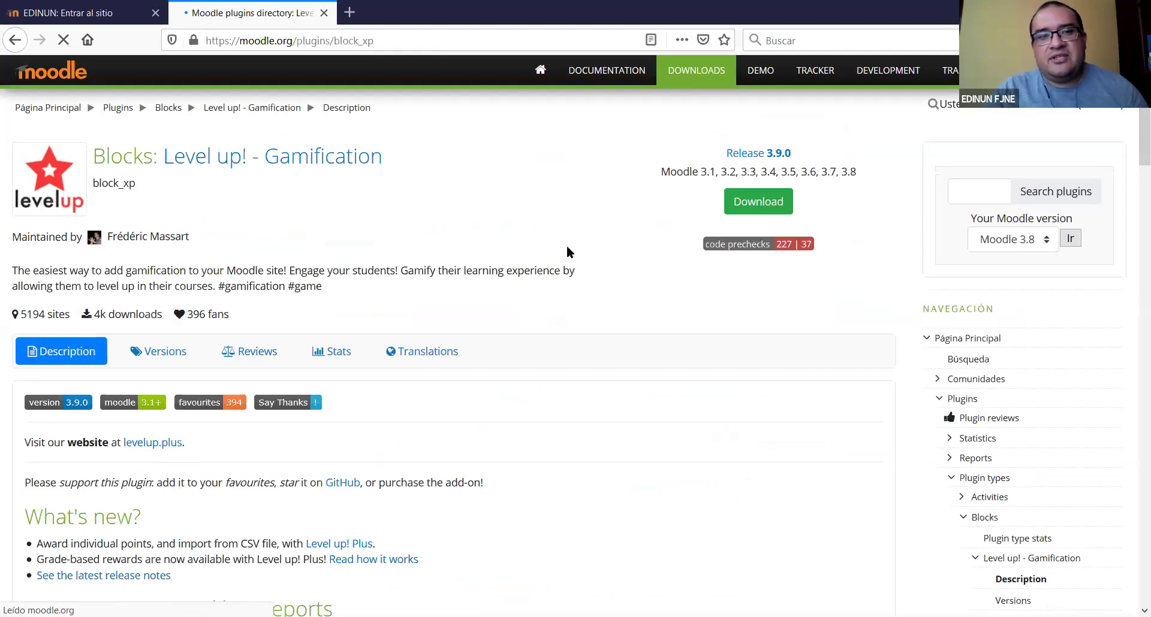
scroll(567, 248, "up", 2)
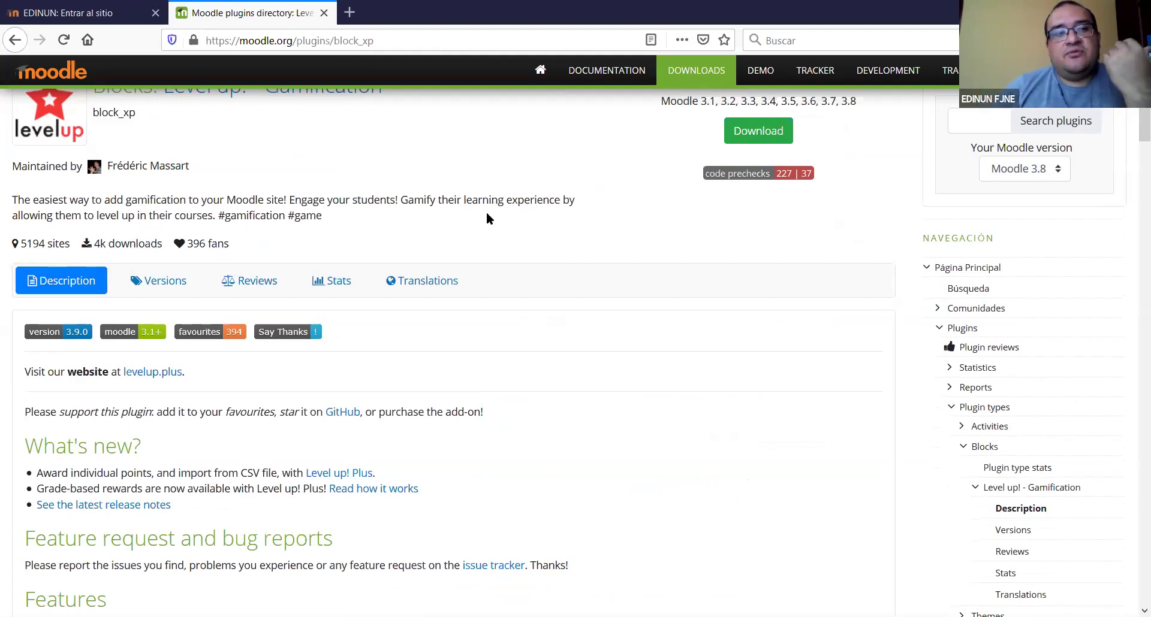
scroll(455, 221, "up", 2)
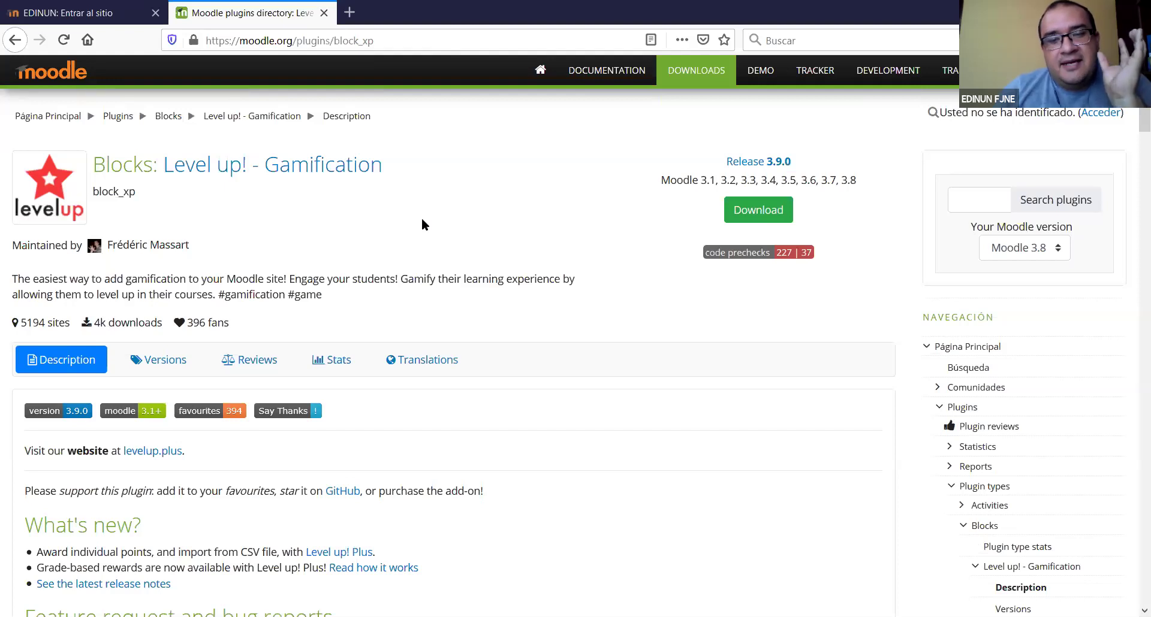
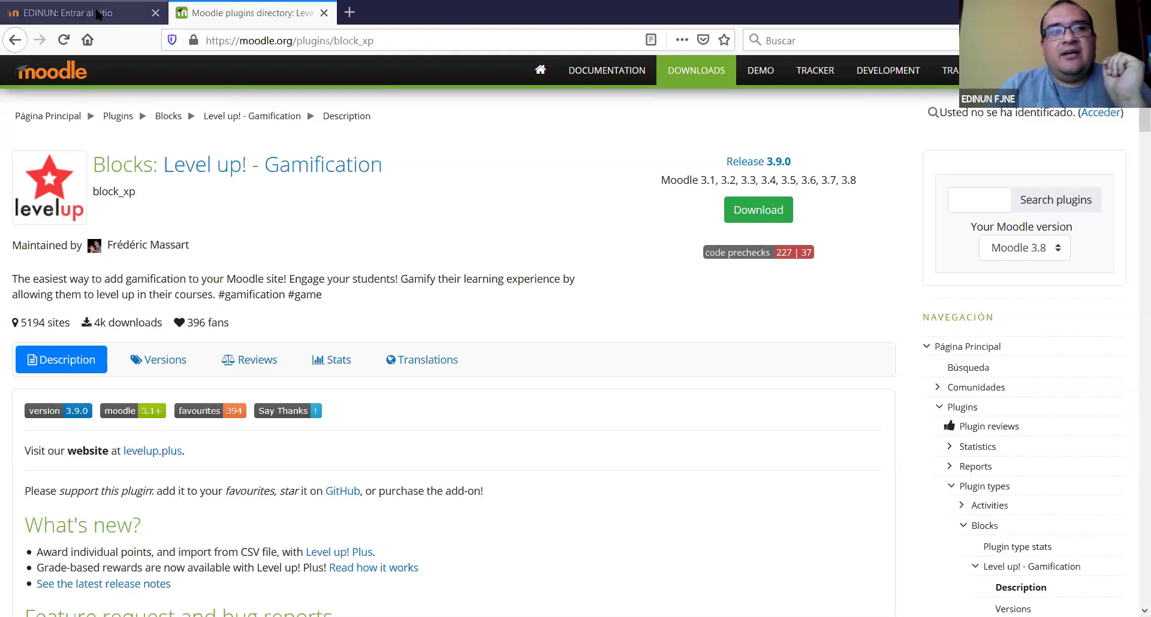
Submit the filled-in Moodle login form and return to the Level up! - Gamification plugin page.
key("ctrl+shift+Tab")
key("Return")
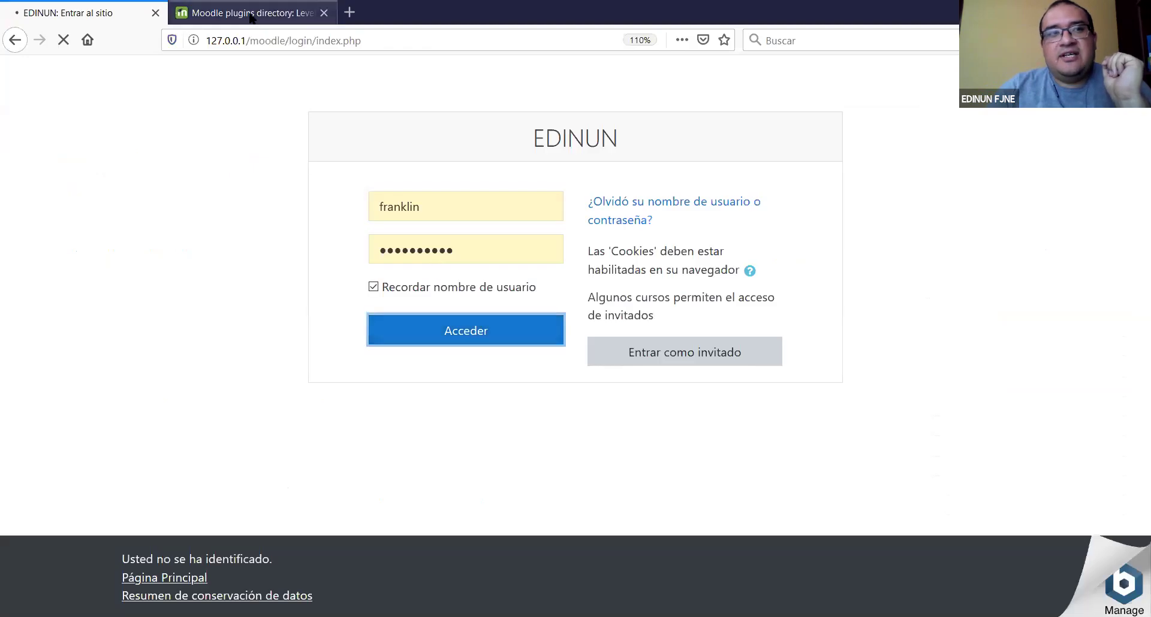
key("ctrl+Tab")
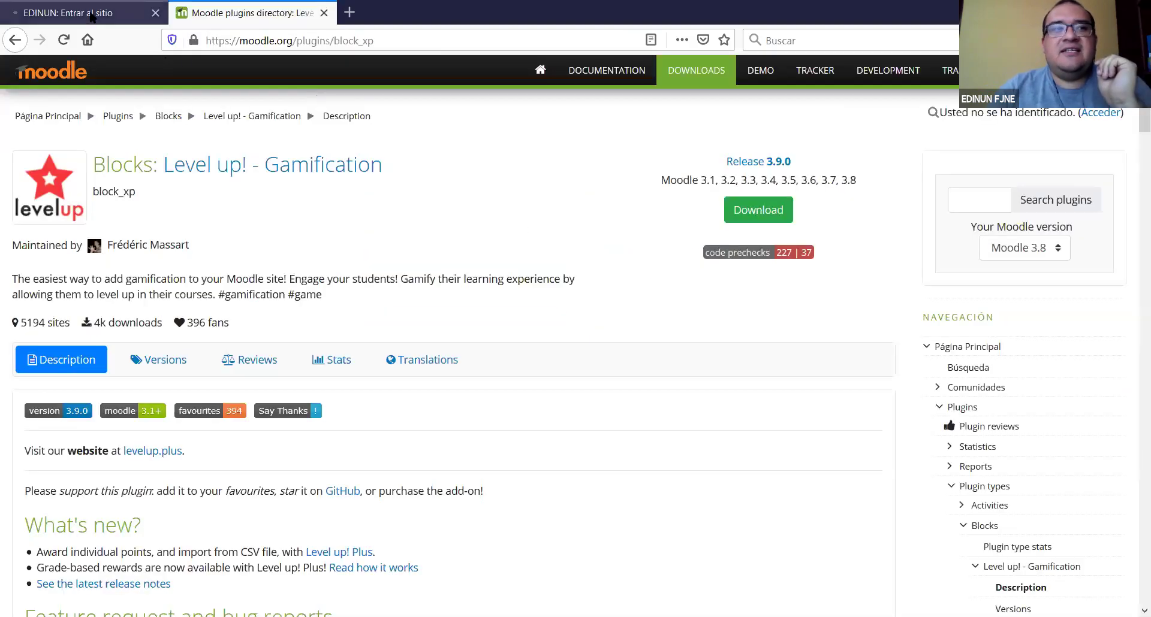
Return to the Moodle site and look over the dashboard's course overview, timeline, online users and badges blocks.
key("ctrl+shift+Tab")
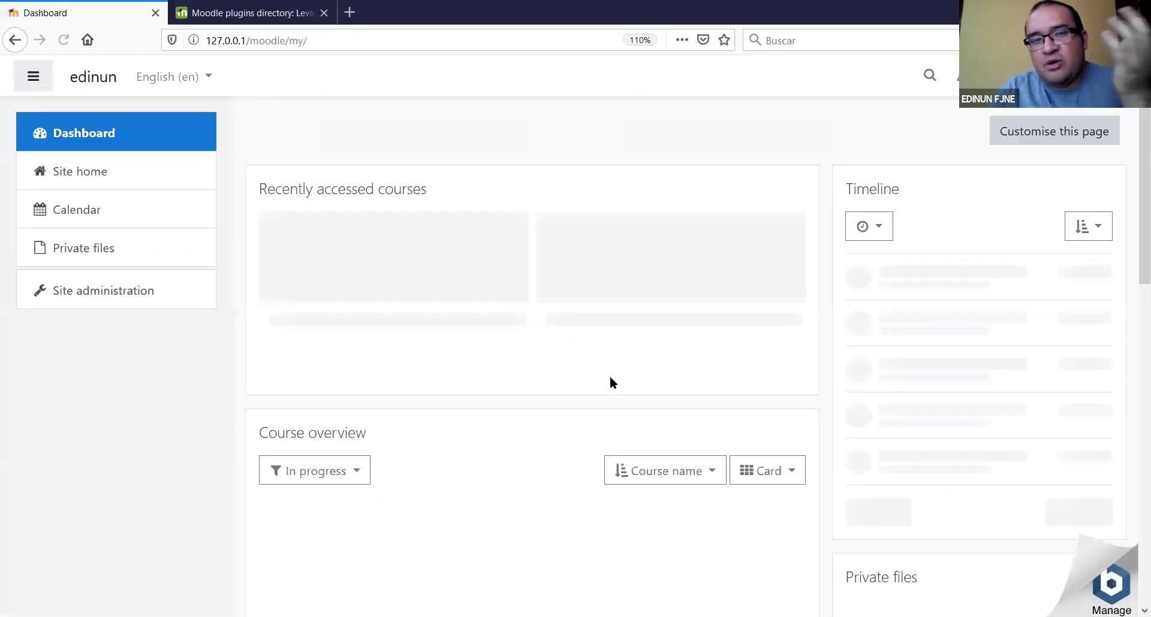
scroll(468, 333, "down", 3)
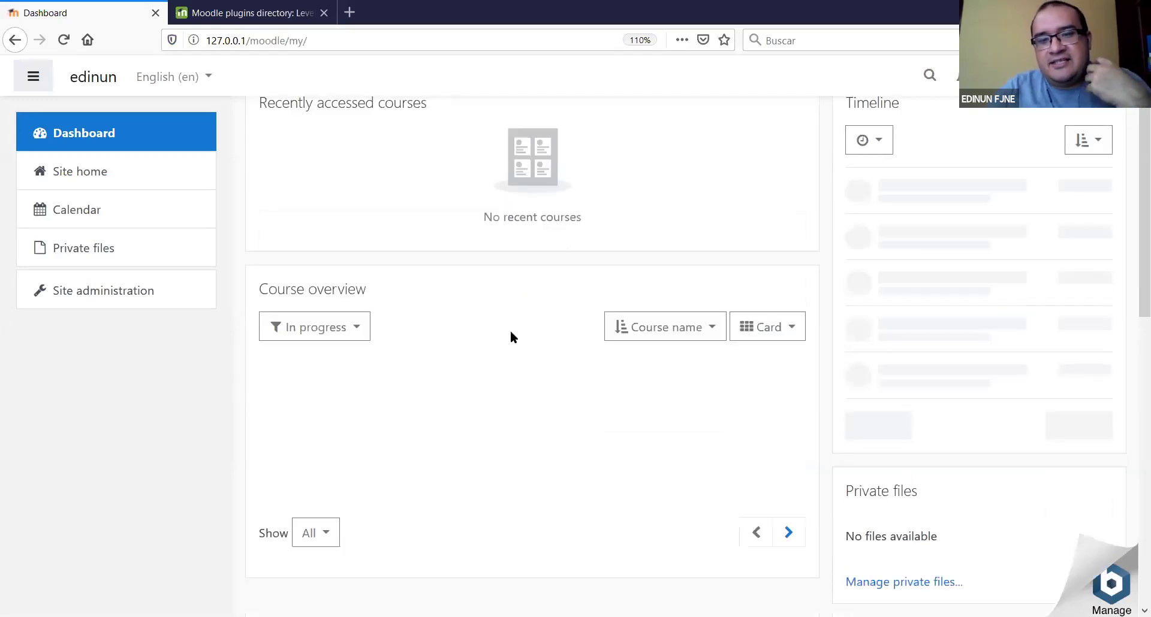
scroll(519, 339, "down", 2)
scroll(519, 339, "down", 5)
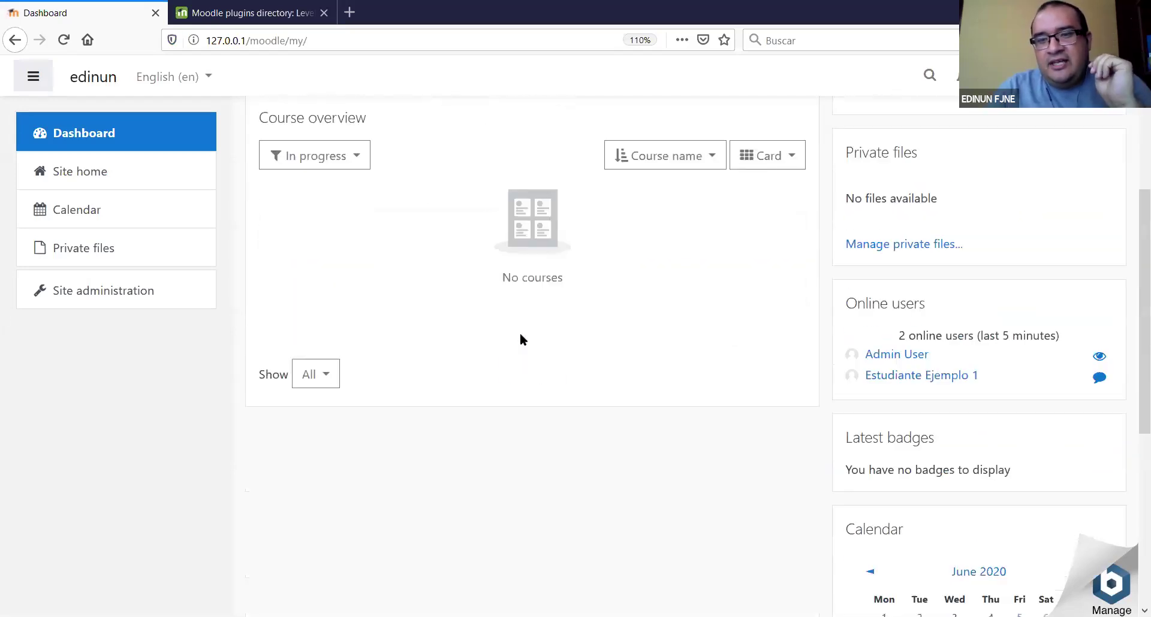
scroll(520, 338, "up", 10)
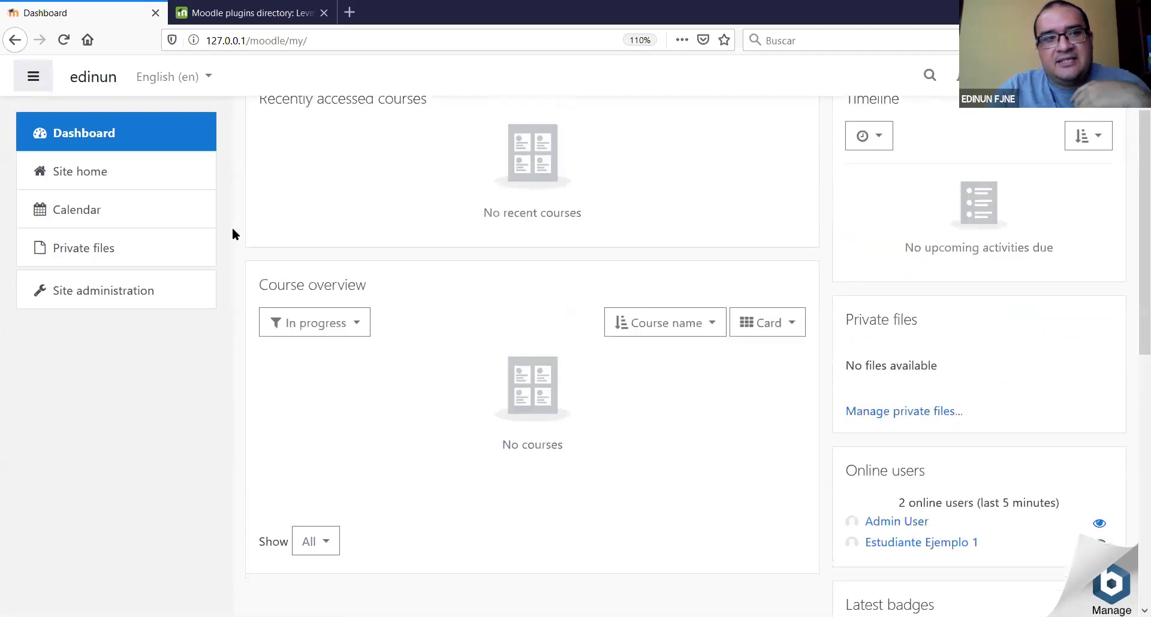
Switch the Moodle site's language to Español - Internacional (es) from the dashboard.
left_click(124, 142)
left_click(204, 77)
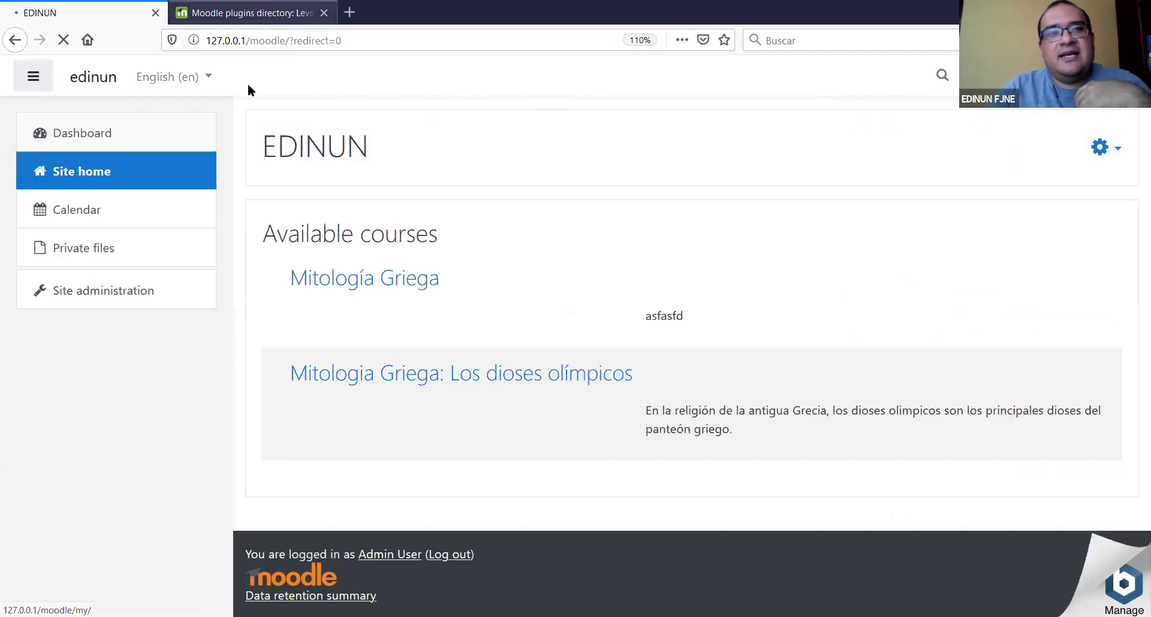
left_click(252, 13)
left_click(84, 13)
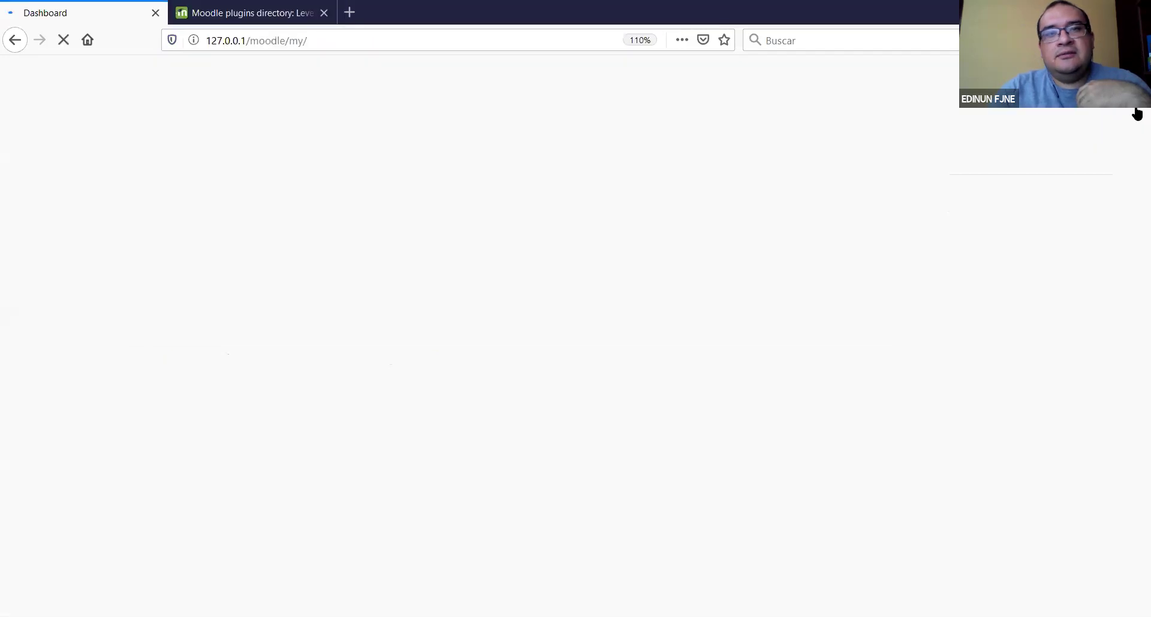
left_click(548, 264)
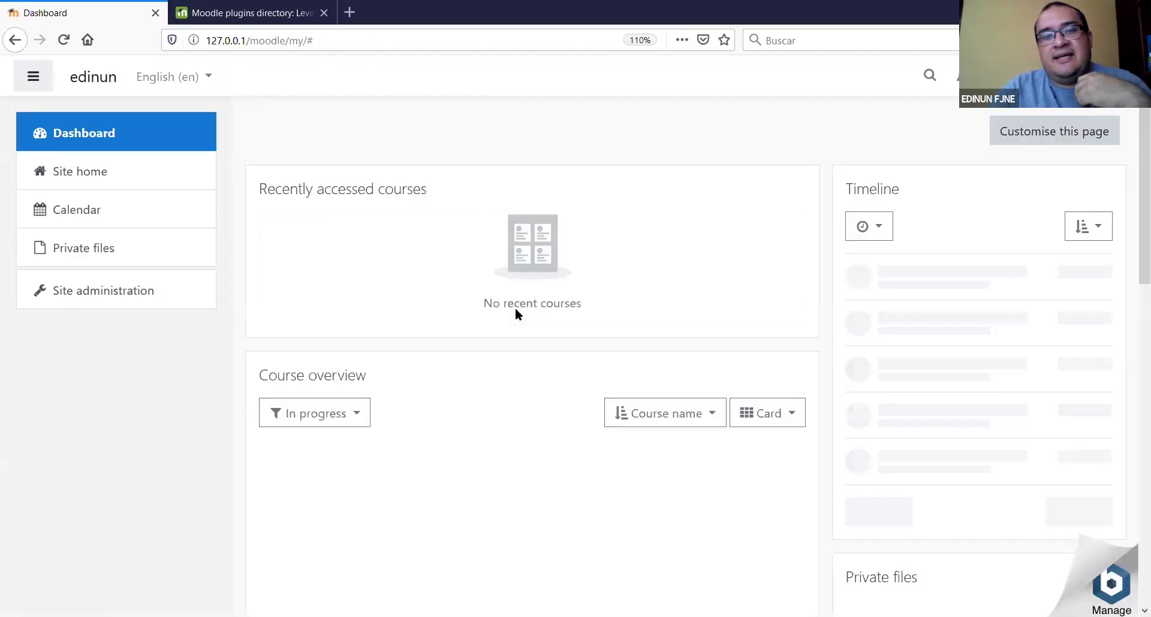
left_click(174, 78)
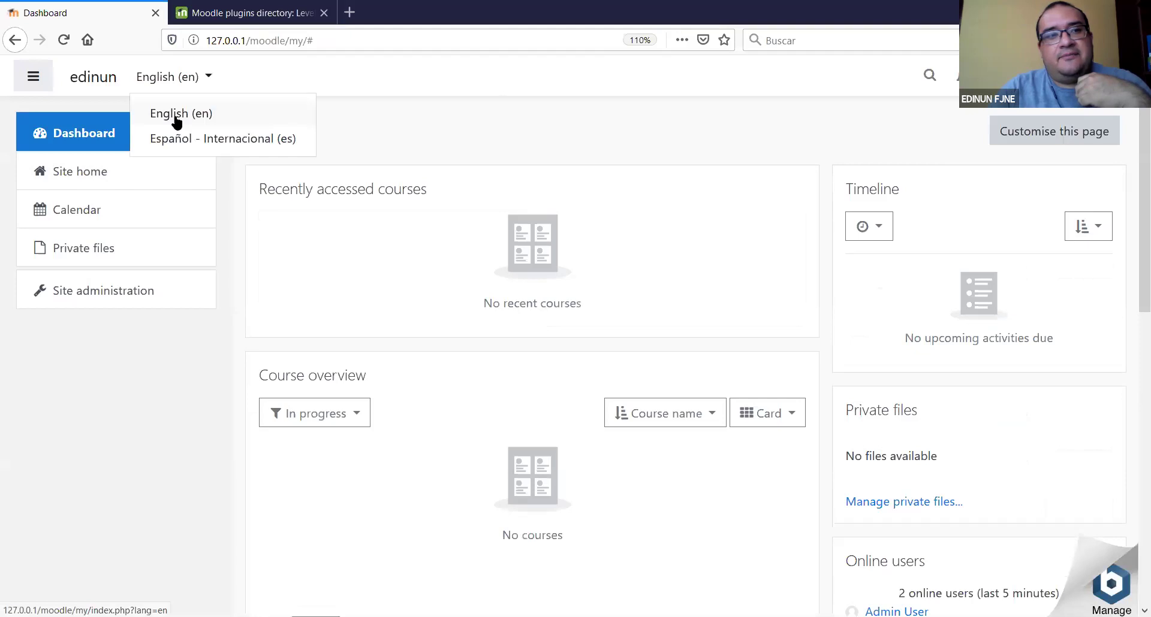
left_click(175, 148)
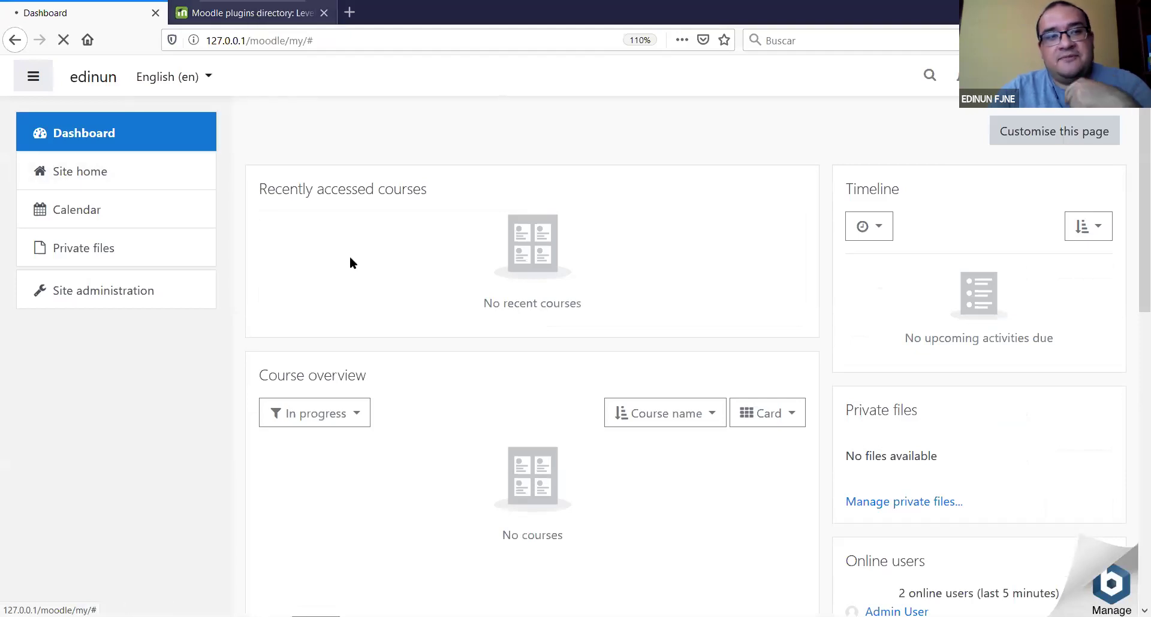
Go back to the Moodle plugins directory page and highlight the Level up! - Gamification title.
key("ctrl+Tab")
scroll(251, 192, "up", 2)
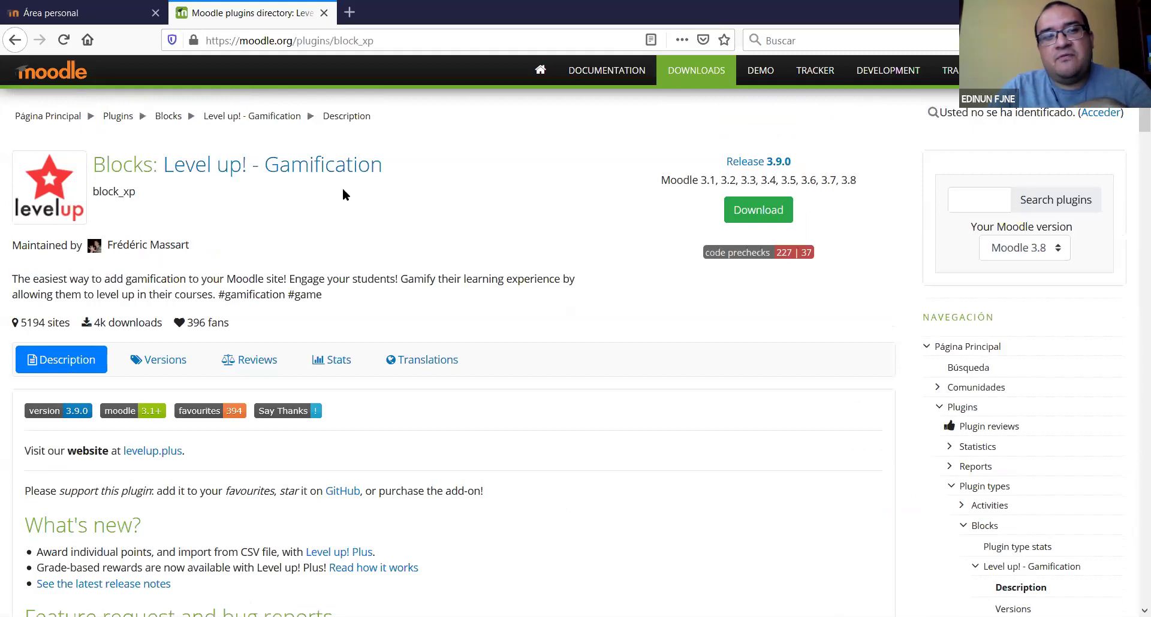
left_click_drag(410, 175, 75, 168)
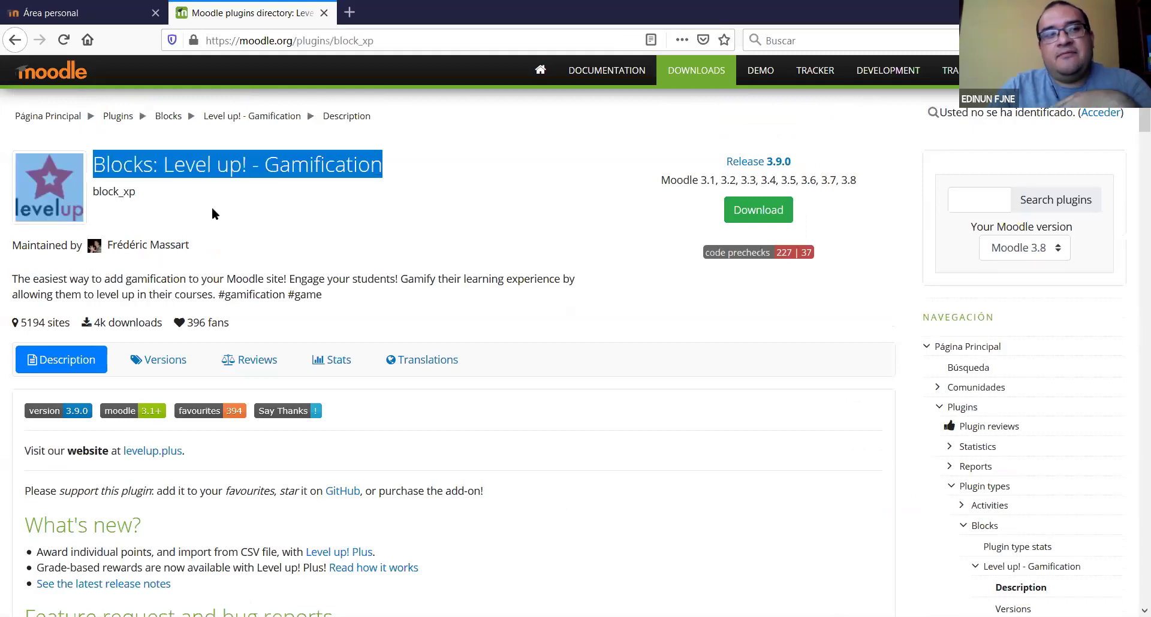
Open the course "Mitologia Griega: Los dioses olímpicos" from the Moodle site home and go to its badge management page.
left_click(78, 12)
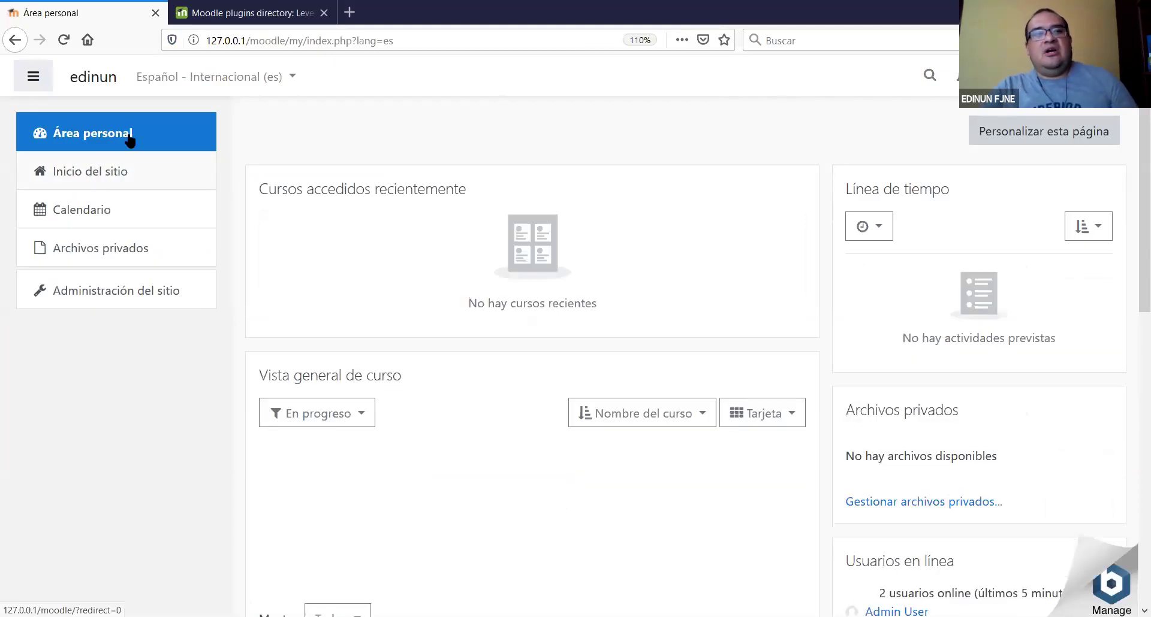
left_click(112, 172)
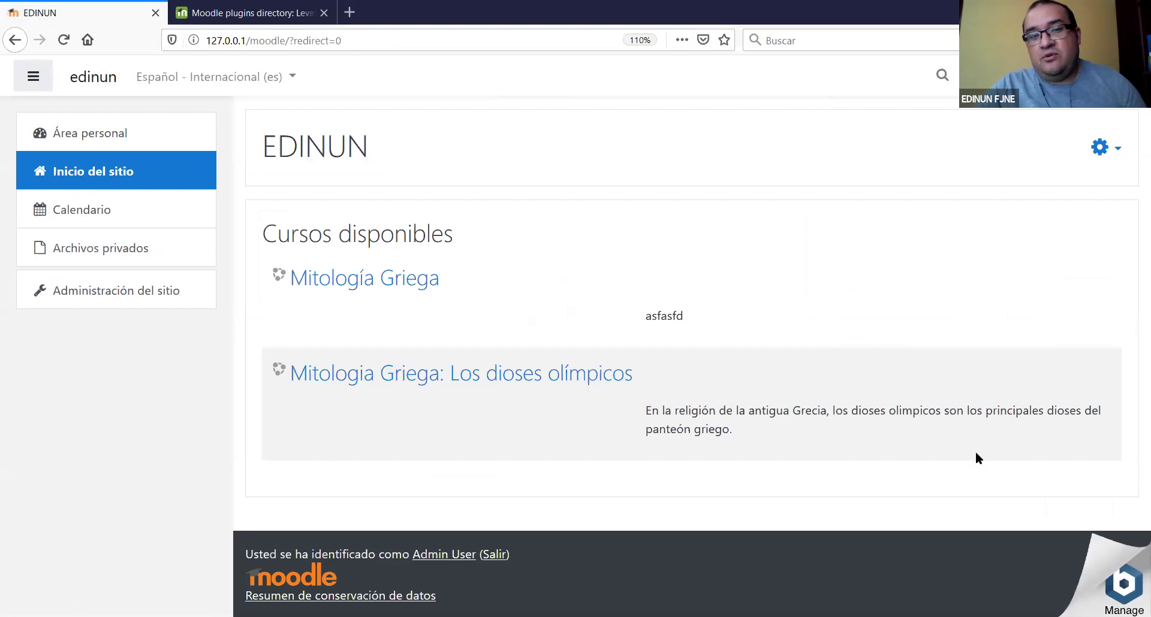
left_click(591, 376)
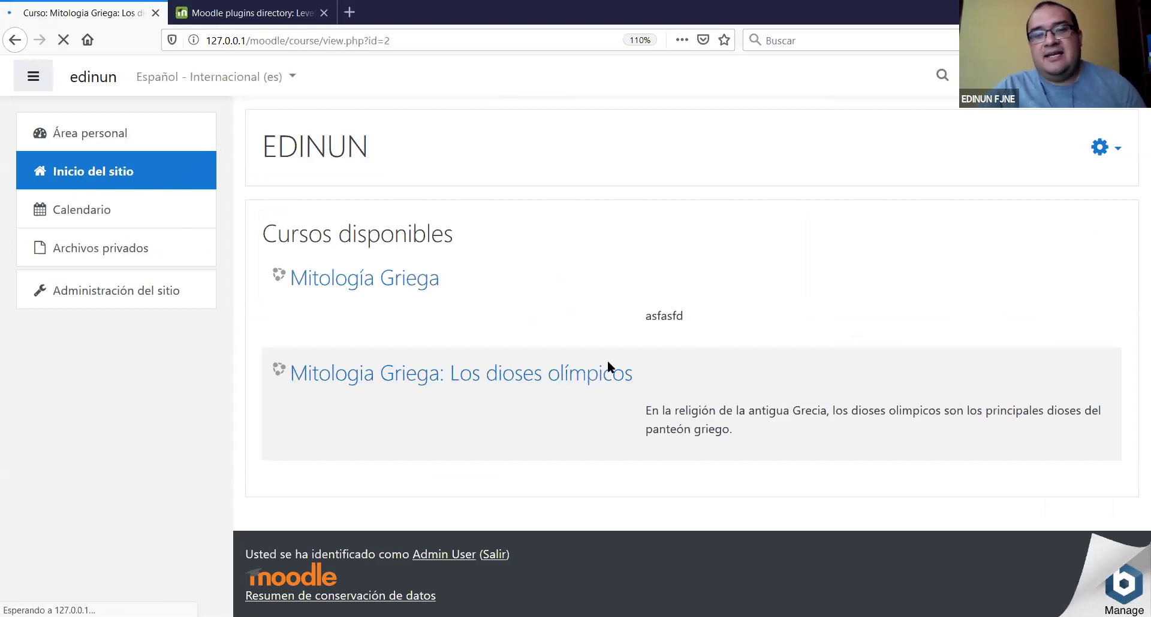
scroll(492, 325, "down", 1)
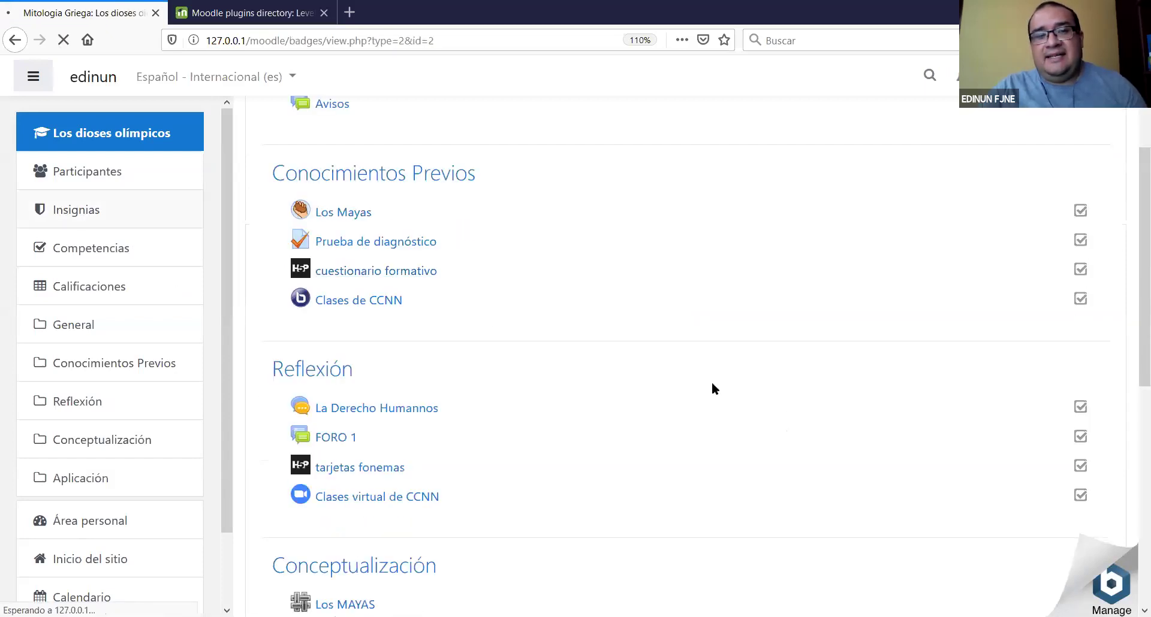
left_click(321, 343)
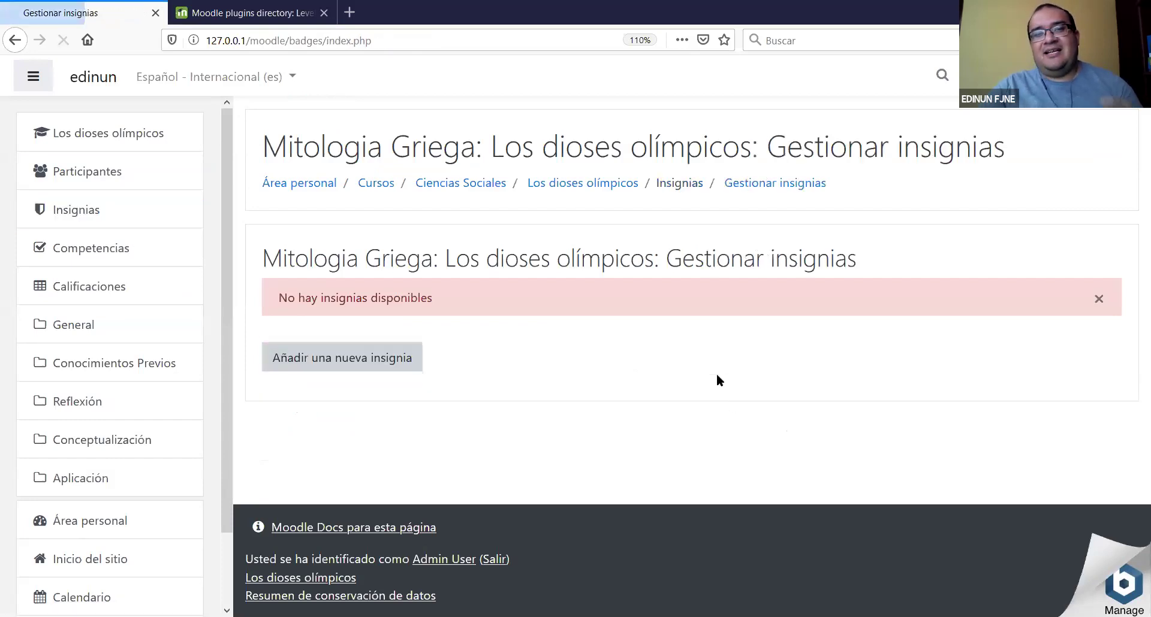
Start a new badge for the course and name it "Dios".
left_click(375, 358)
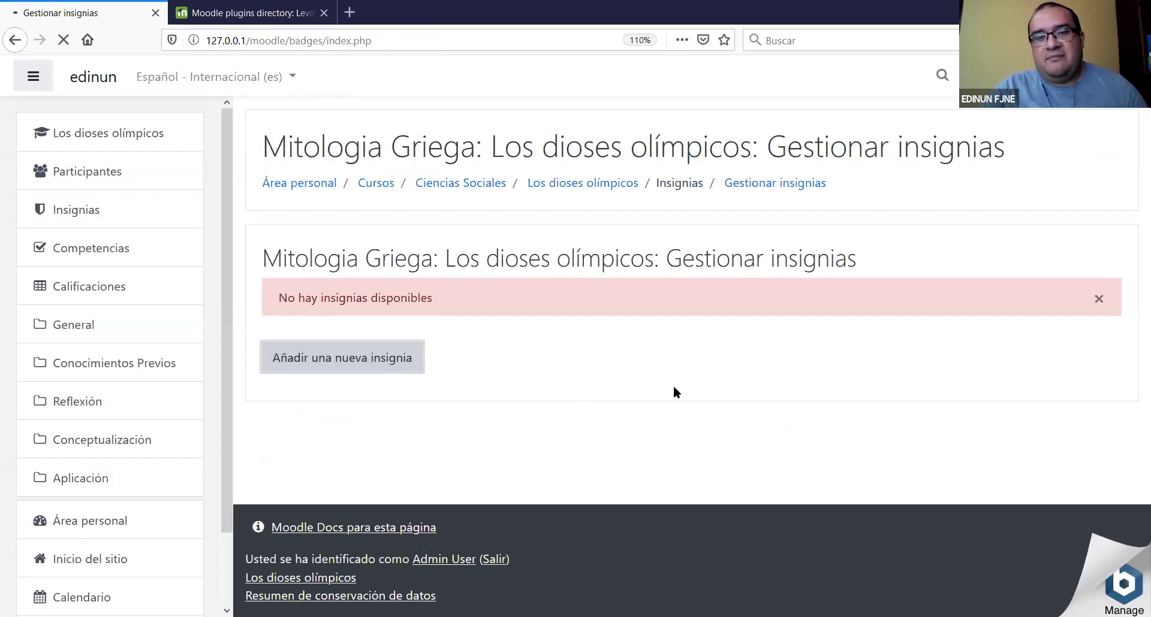
scroll(673, 389, "down", 4)
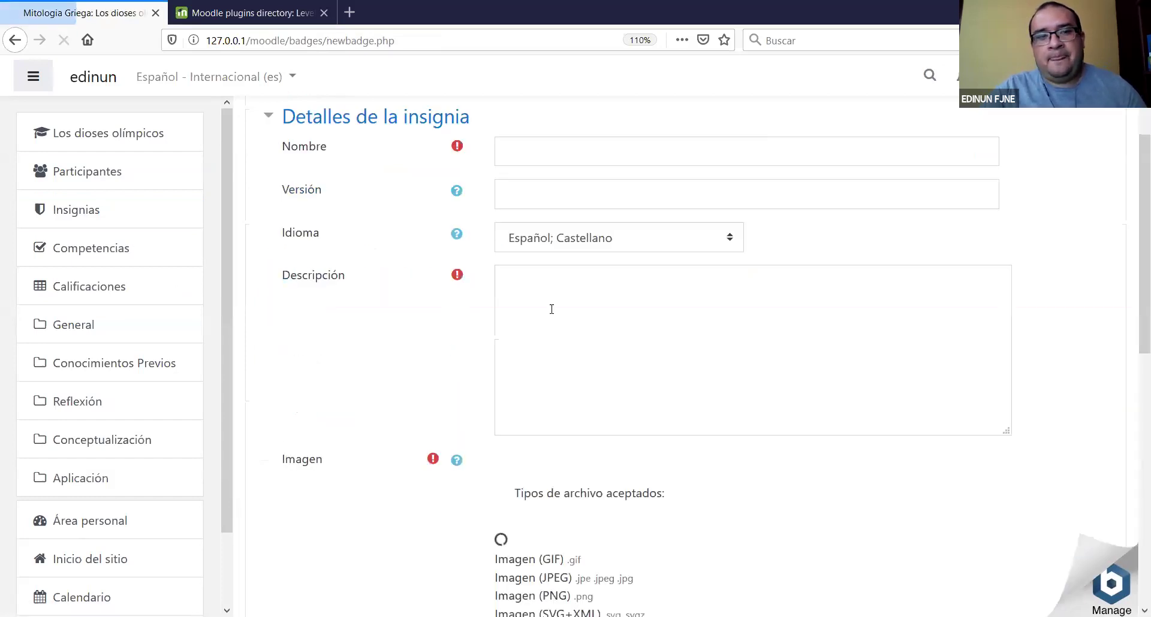
left_click(542, 151)
type("D")
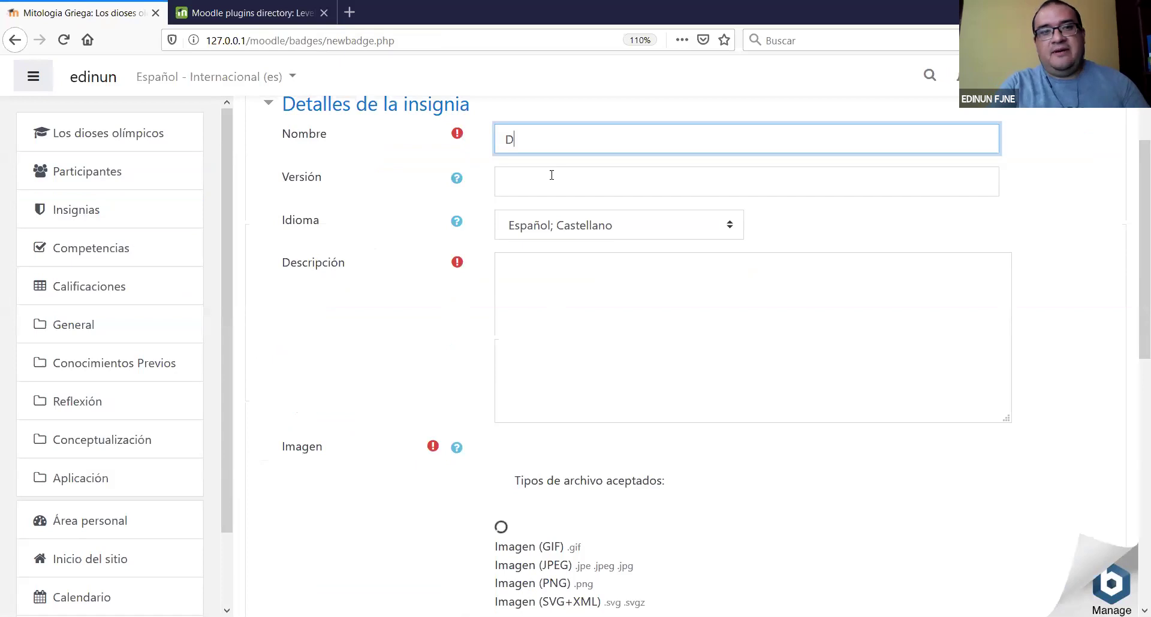
type("io")
key("BackSpace")
type("os")
Leave the badge version empty and enter the description "Completado todos tus retos!".
left_click(532, 185)
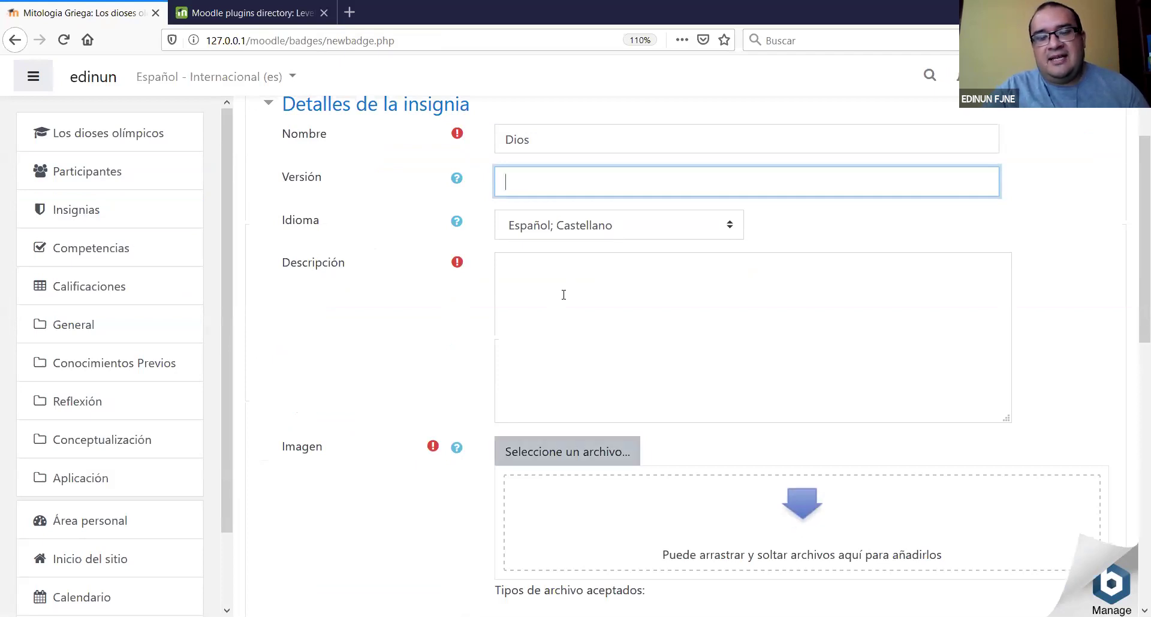
left_click(692, 339)
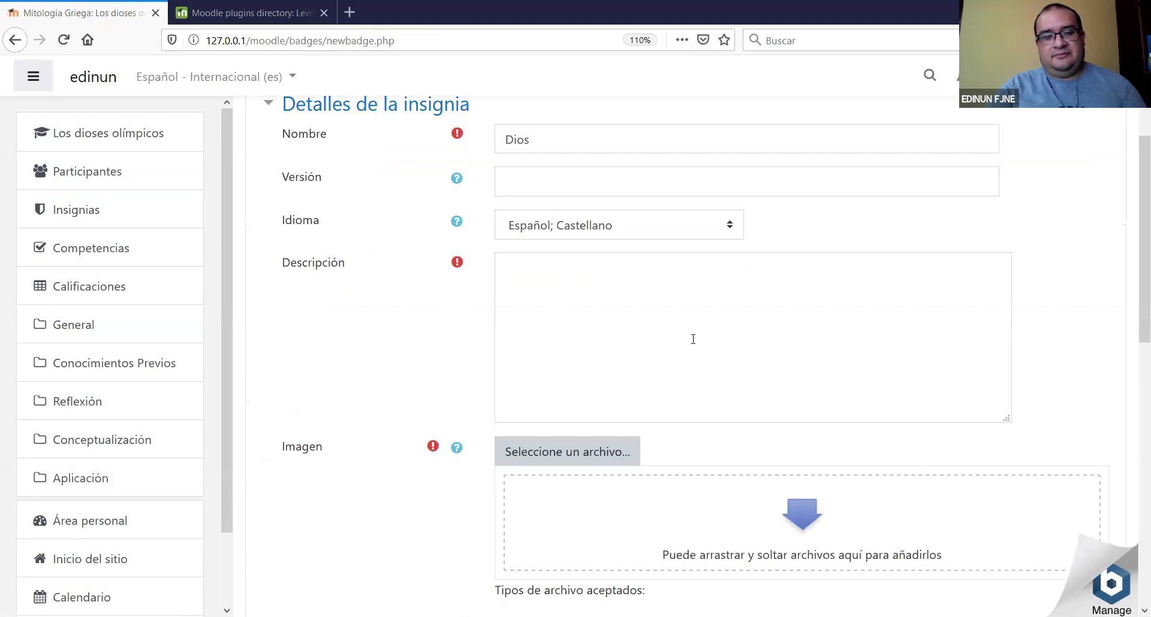
left_click(694, 331)
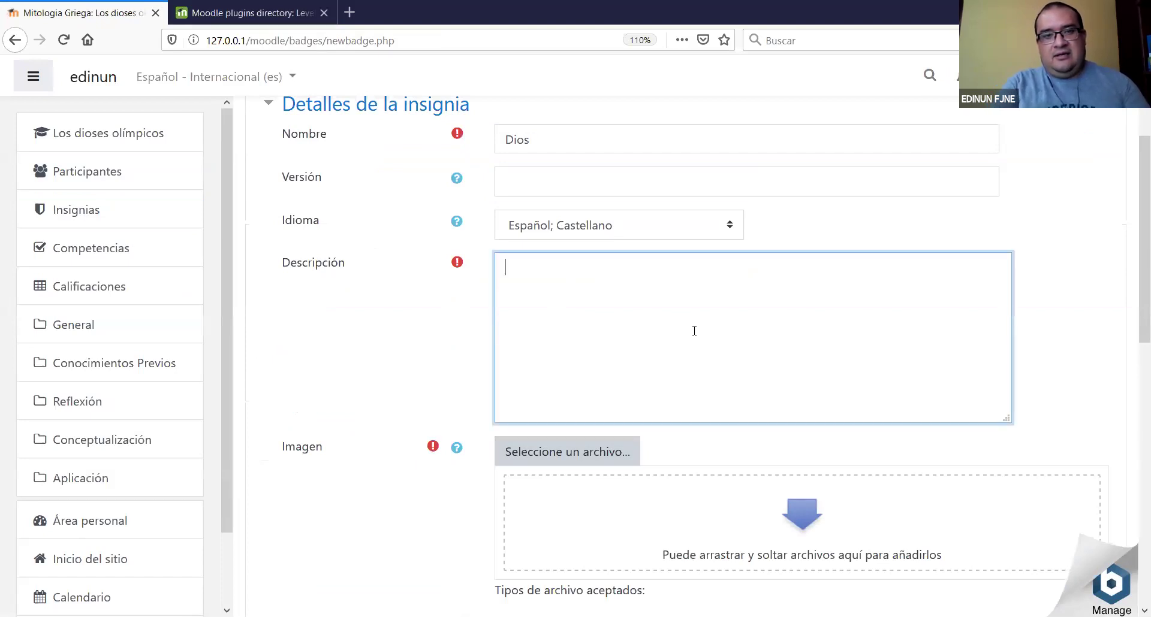
type("Comple")
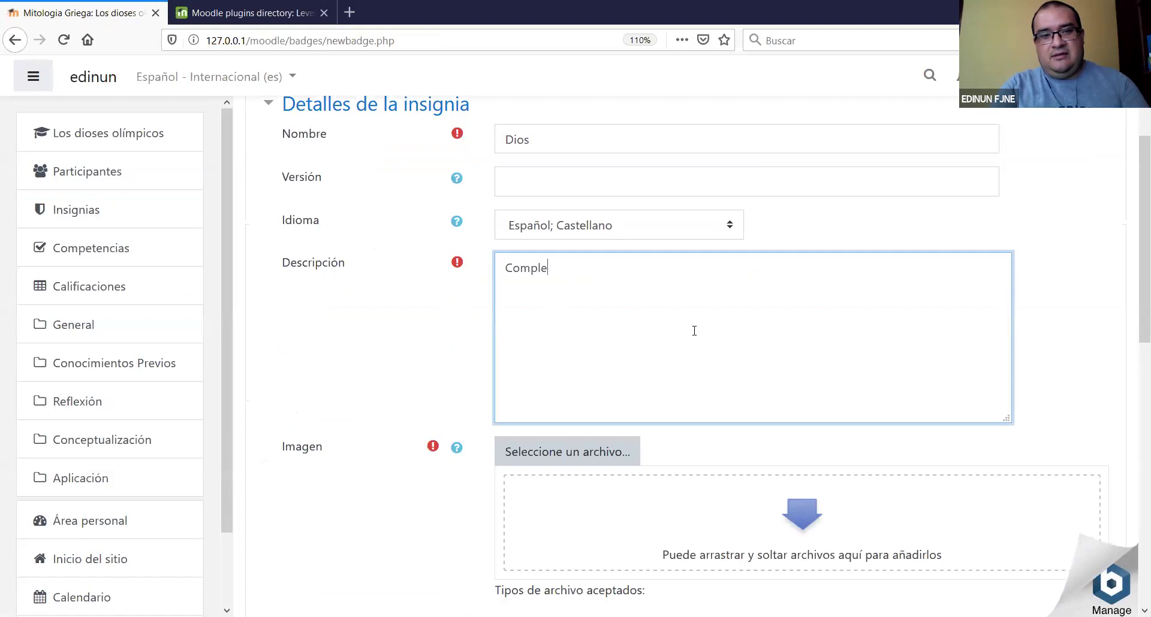
type("tado")
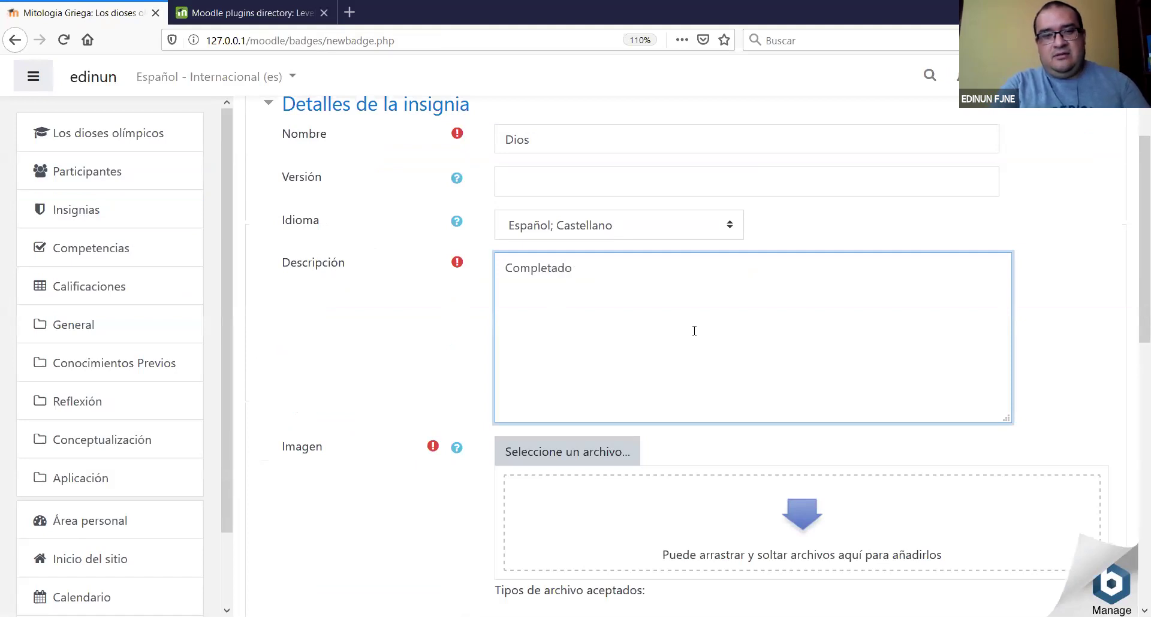
type(" todos tu")
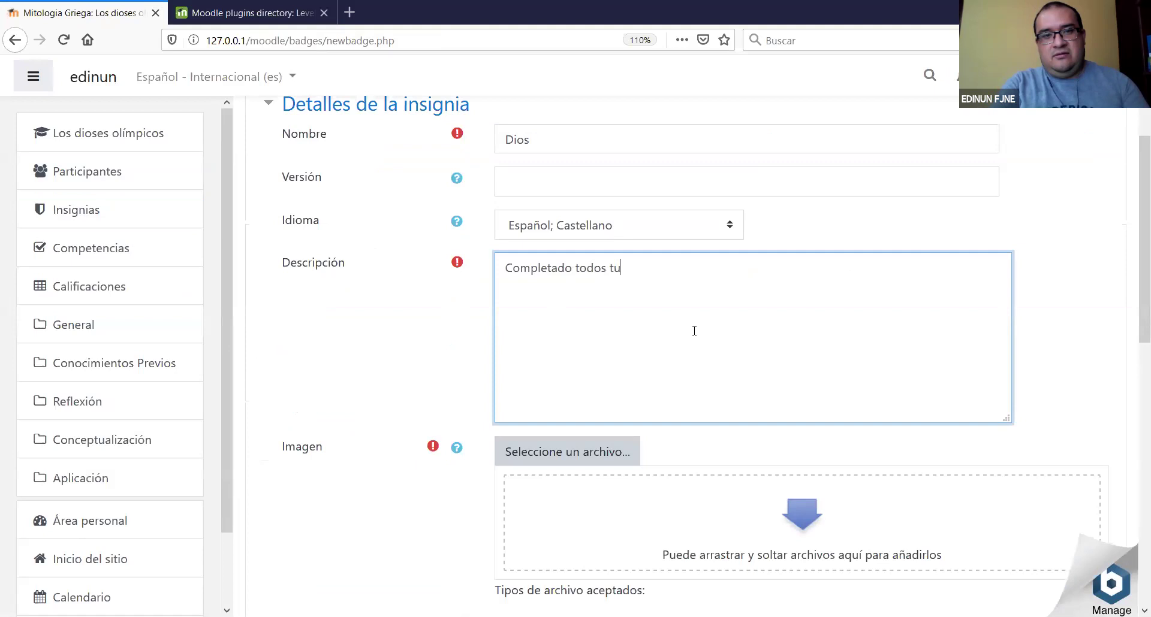
type("s retoa")
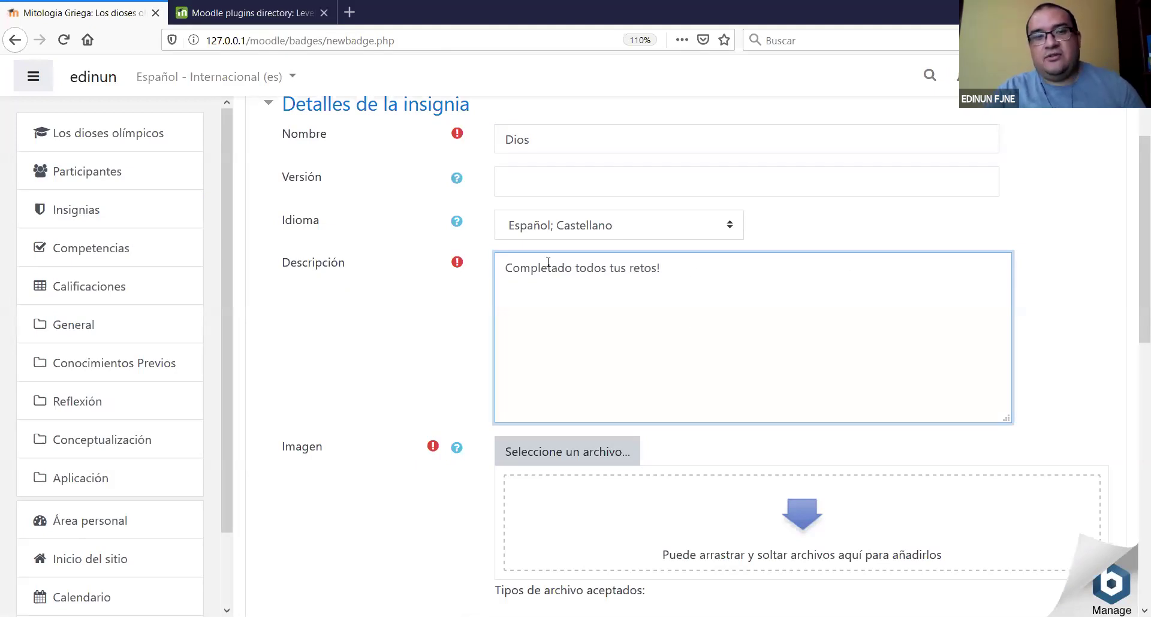
scroll(495, 262, "down", 2)
scroll(496, 258, "down", 3)
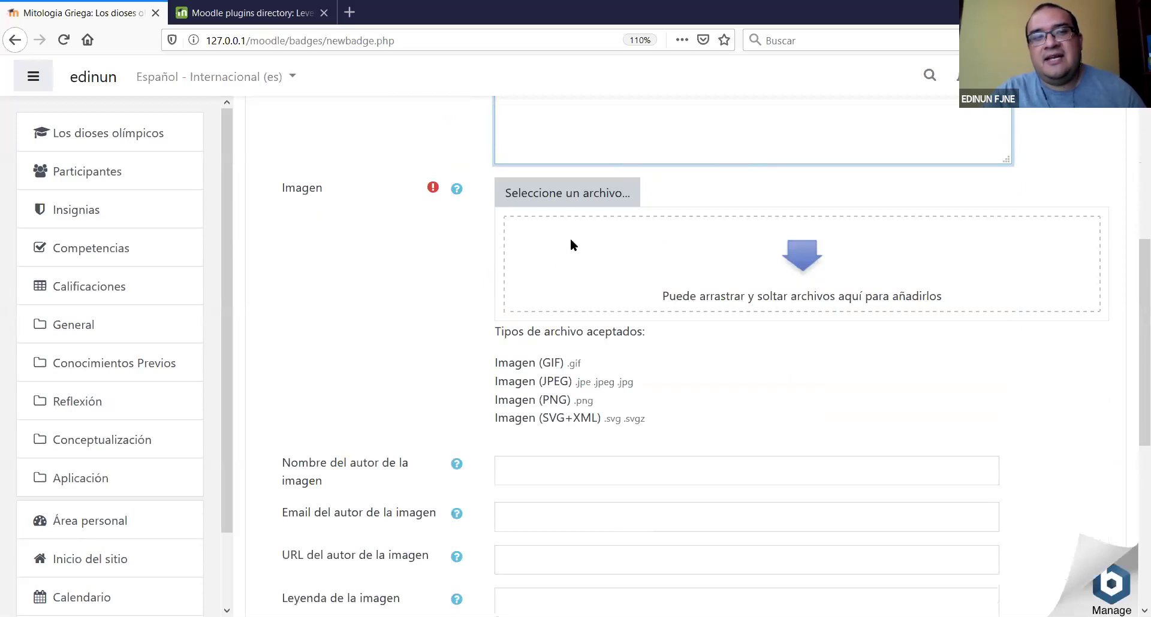
left_click(590, 198)
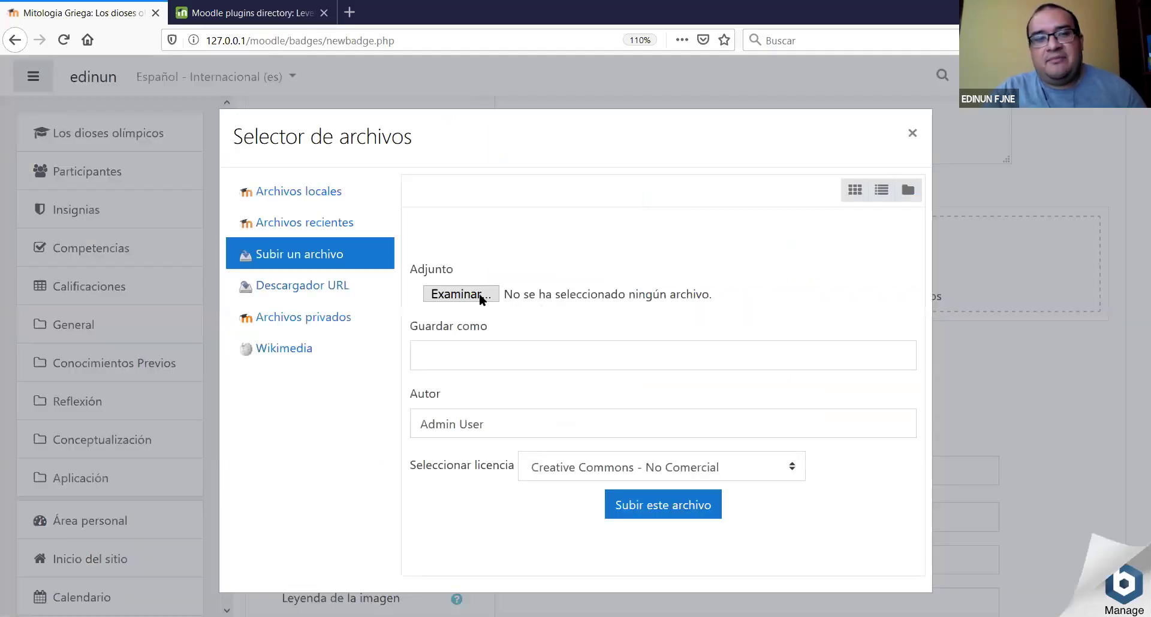
left_click(478, 295)
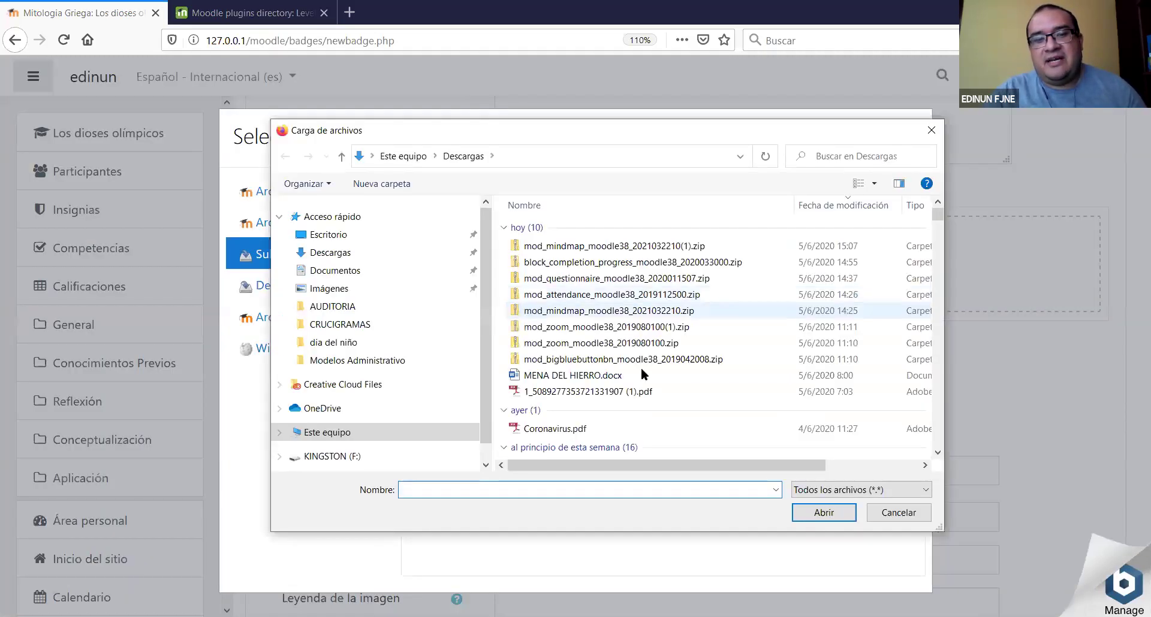
left_click(928, 132)
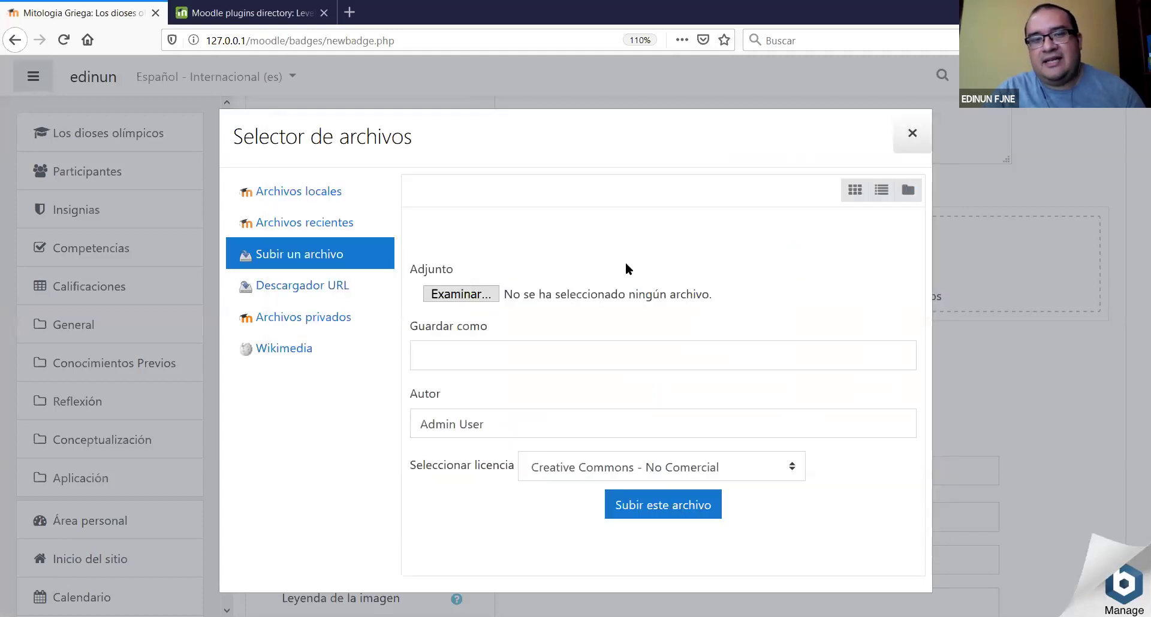
key("Escape")
Enter the issuer's name in the issuer details of the badge form and submit the badge for creation.
scroll(664, 303, "down", 4)
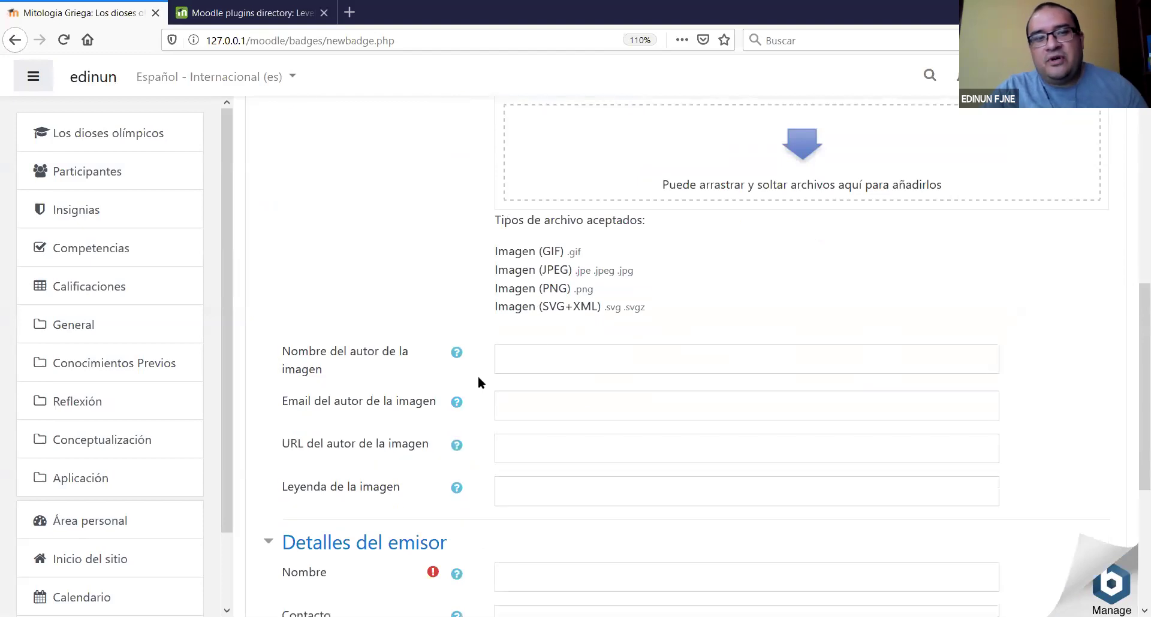
left_click(553, 215)
scroll(545, 326, "down", 3)
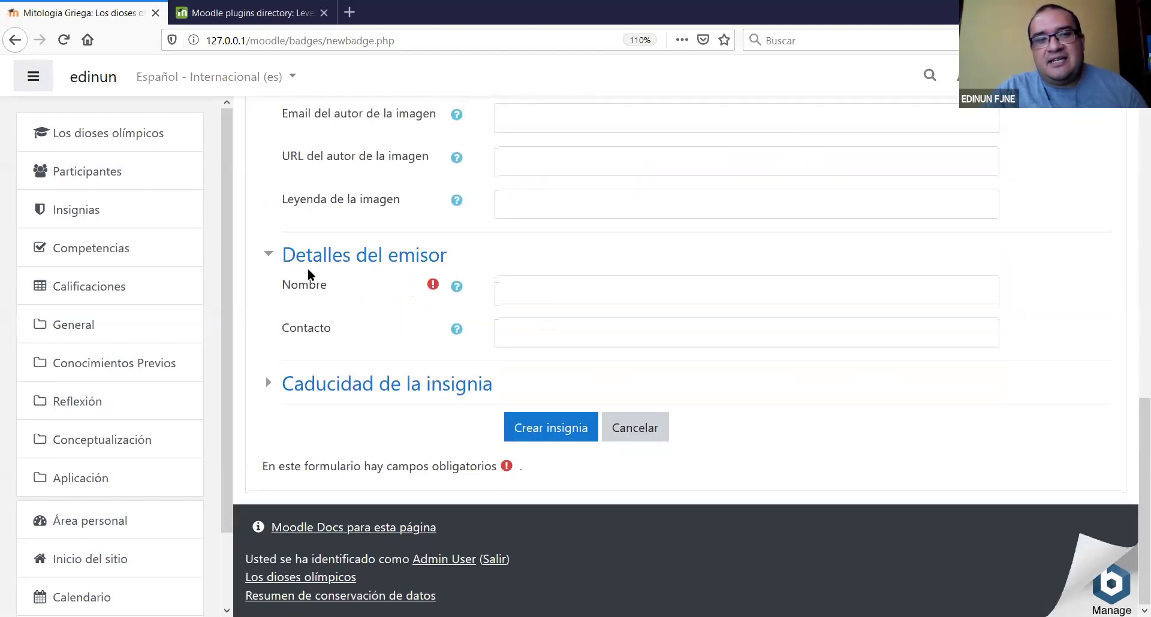
left_click(554, 295)
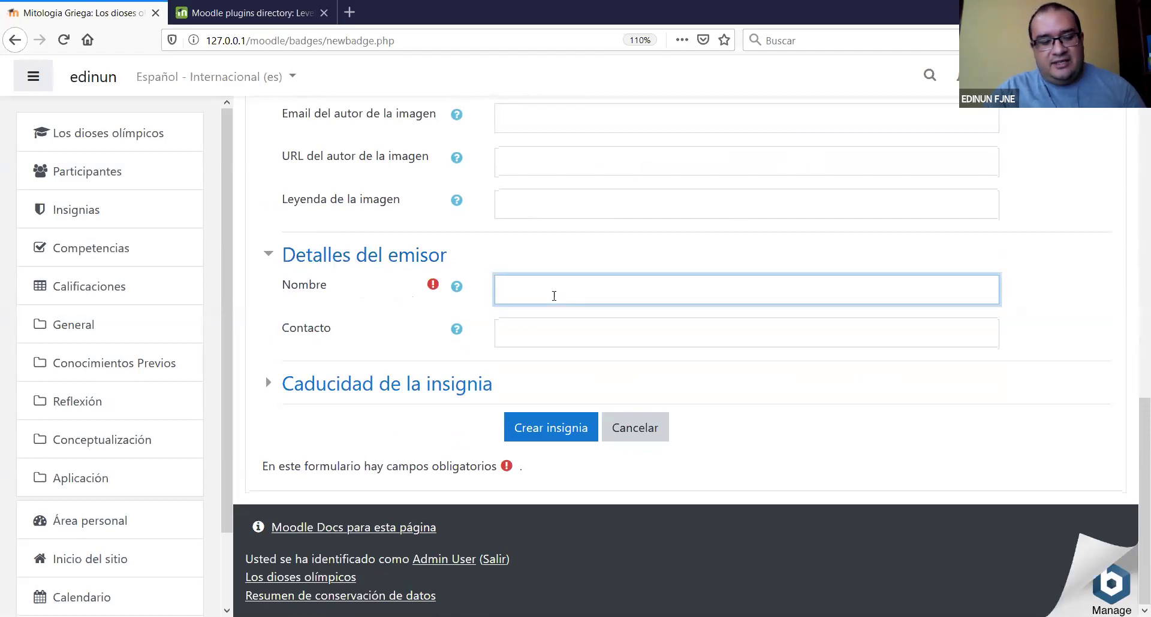
type("Teac")
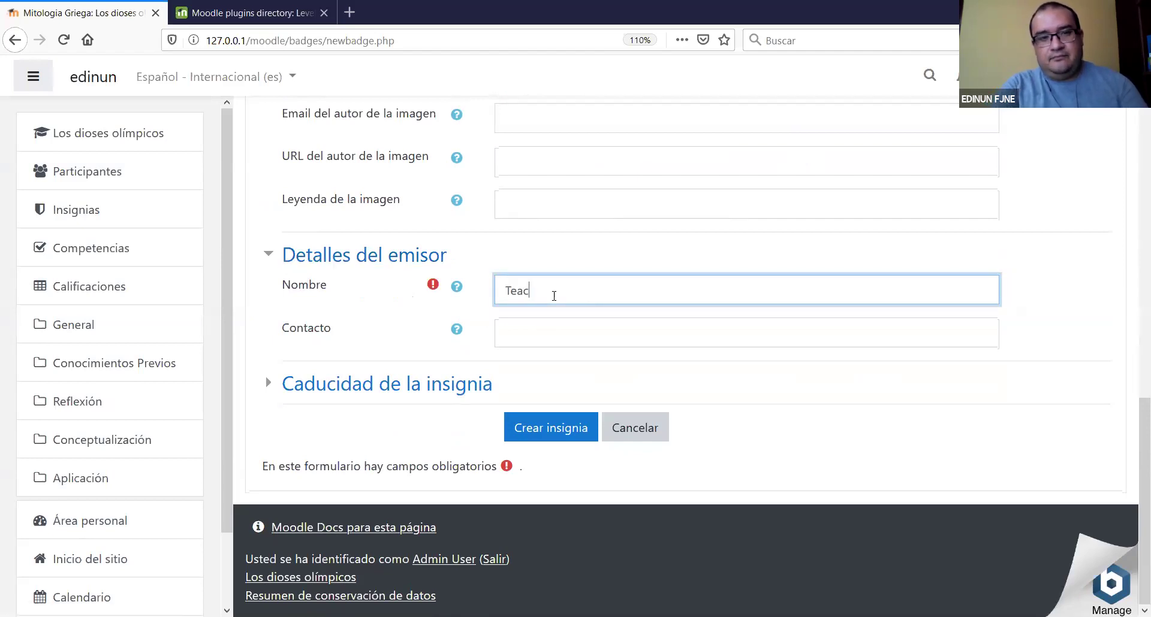
type("her Frankl")
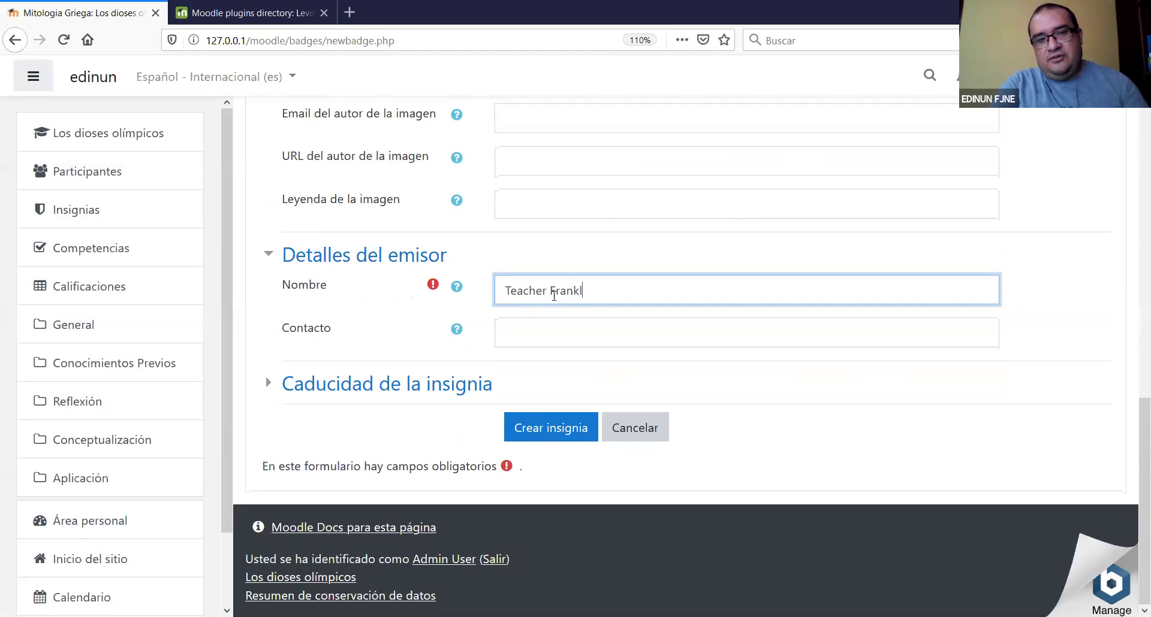
type("in")
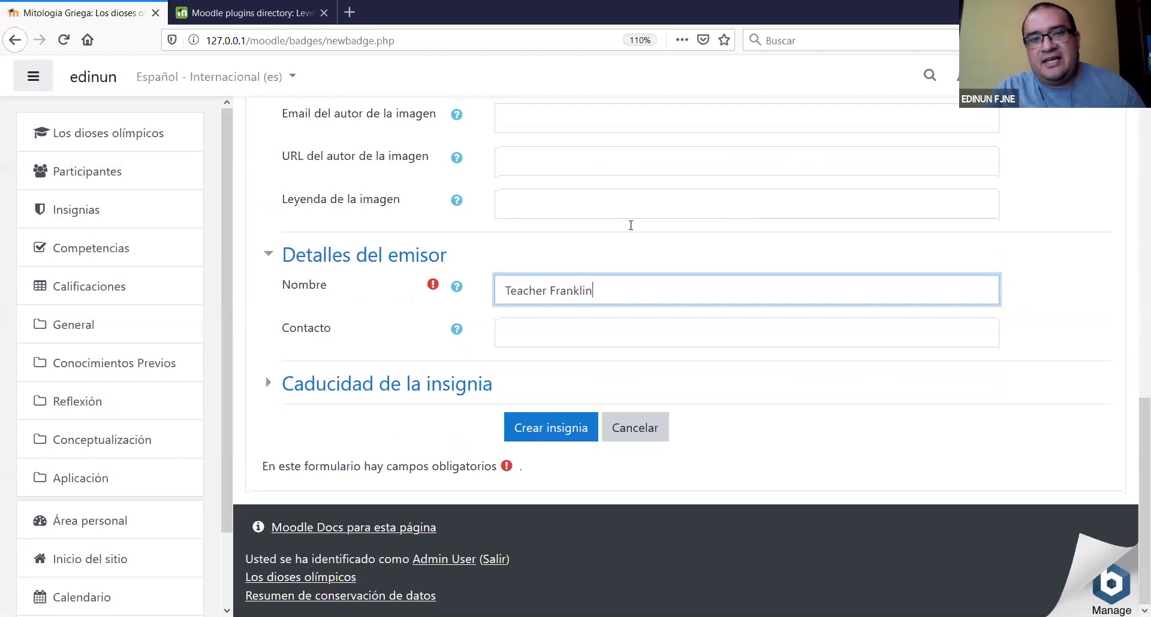
left_click(1058, 312)
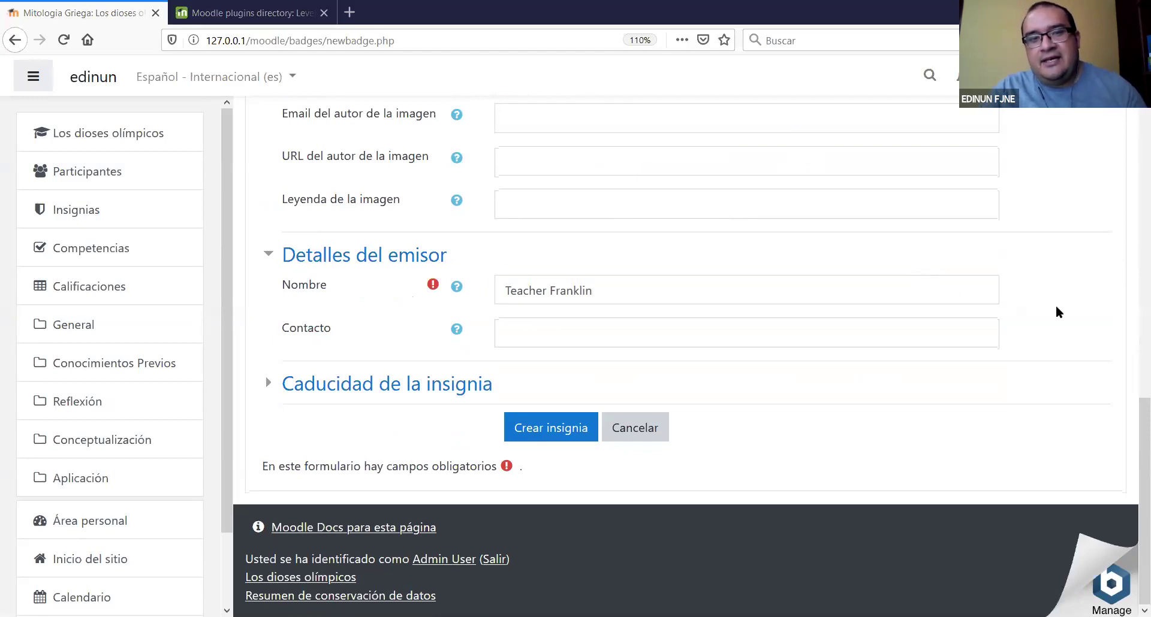
left_click(545, 428)
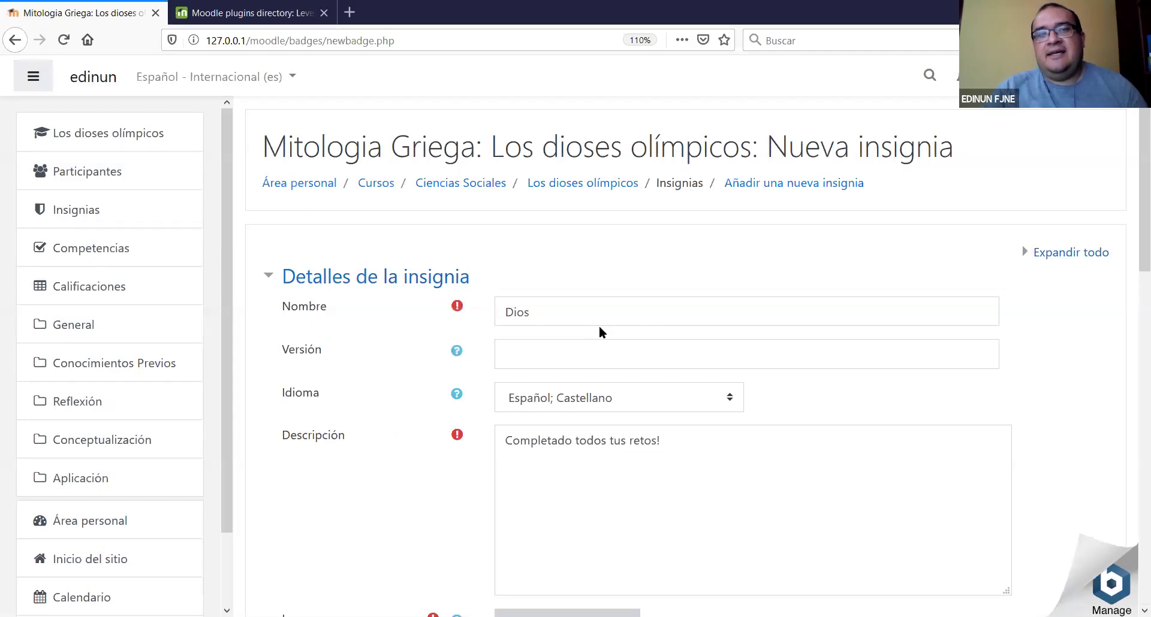
left_click(281, 13)
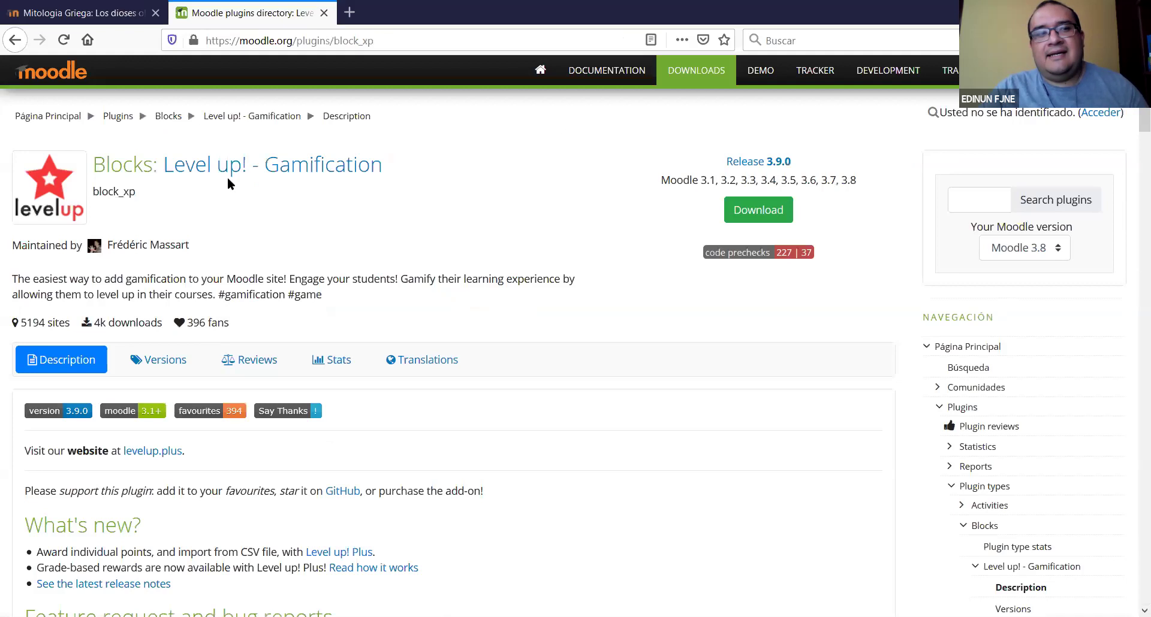
left_click(87, 14)
Upload the crying-face picture 242418202036212.png from the Imágenes folder as the badge image.
scroll(670, 335, "down", 8)
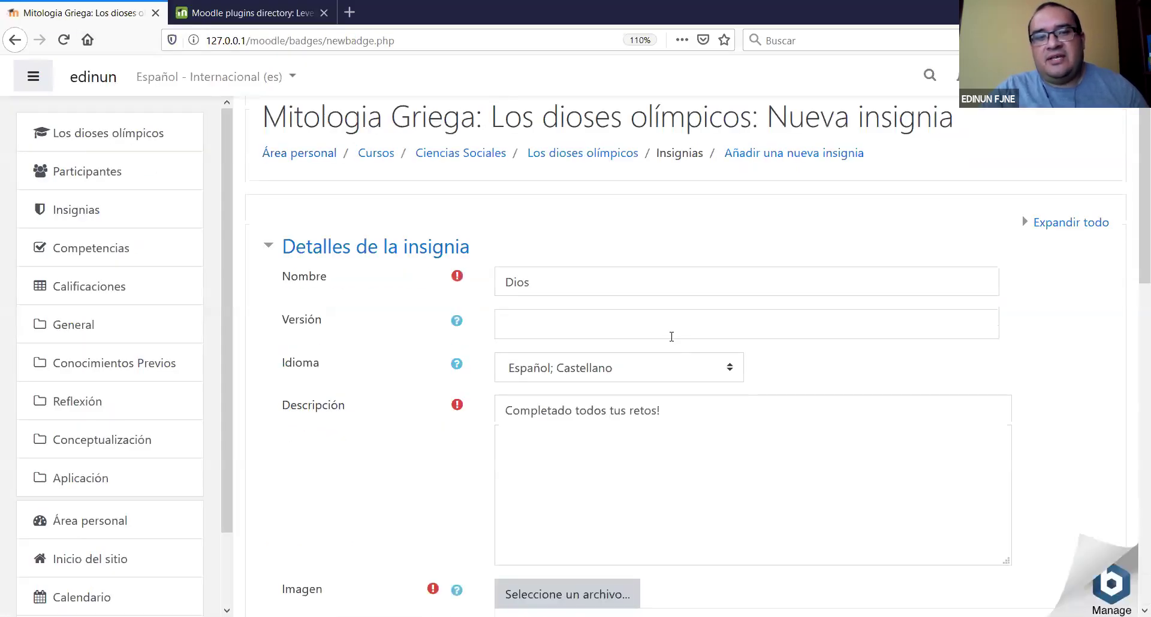
scroll(588, 269, "up", 1)
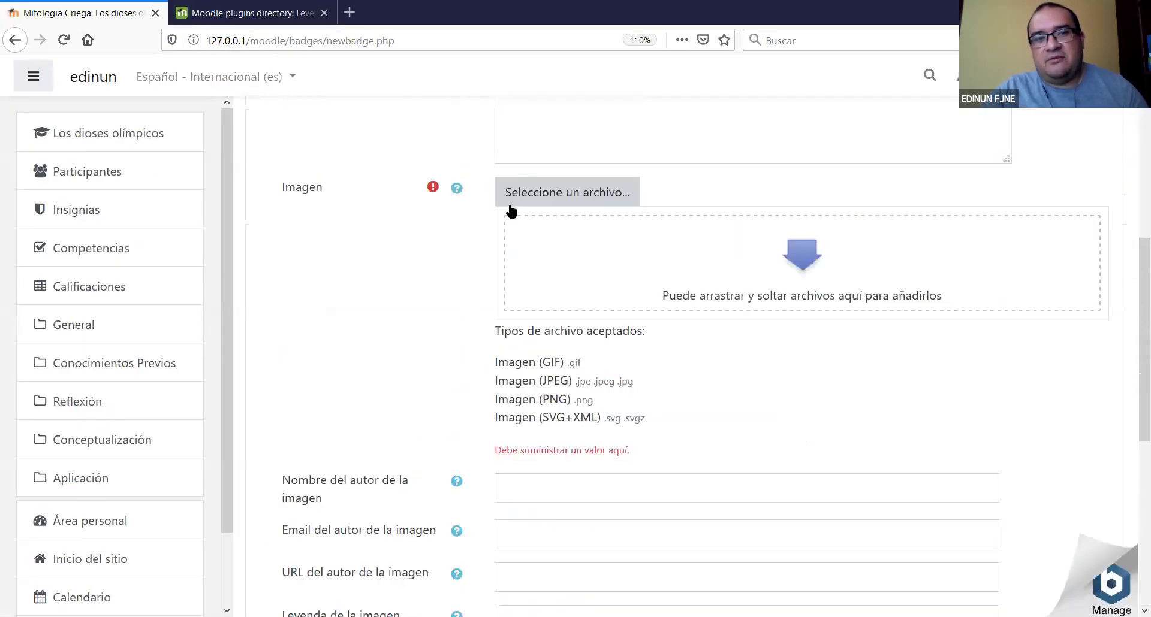
left_click(552, 198)
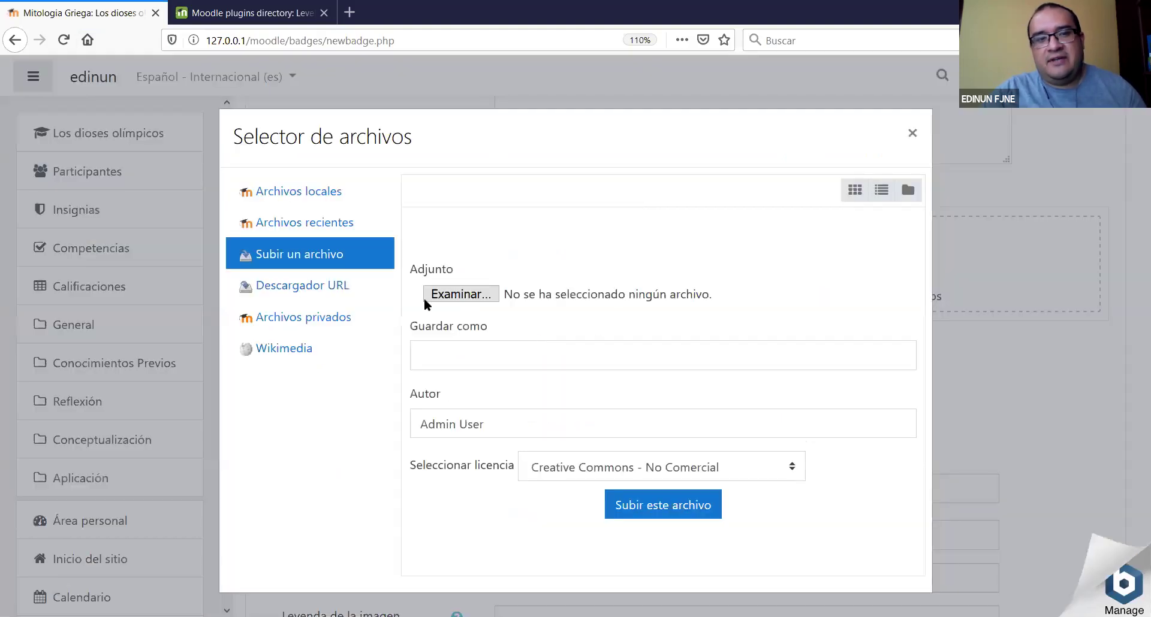
left_click(459, 295)
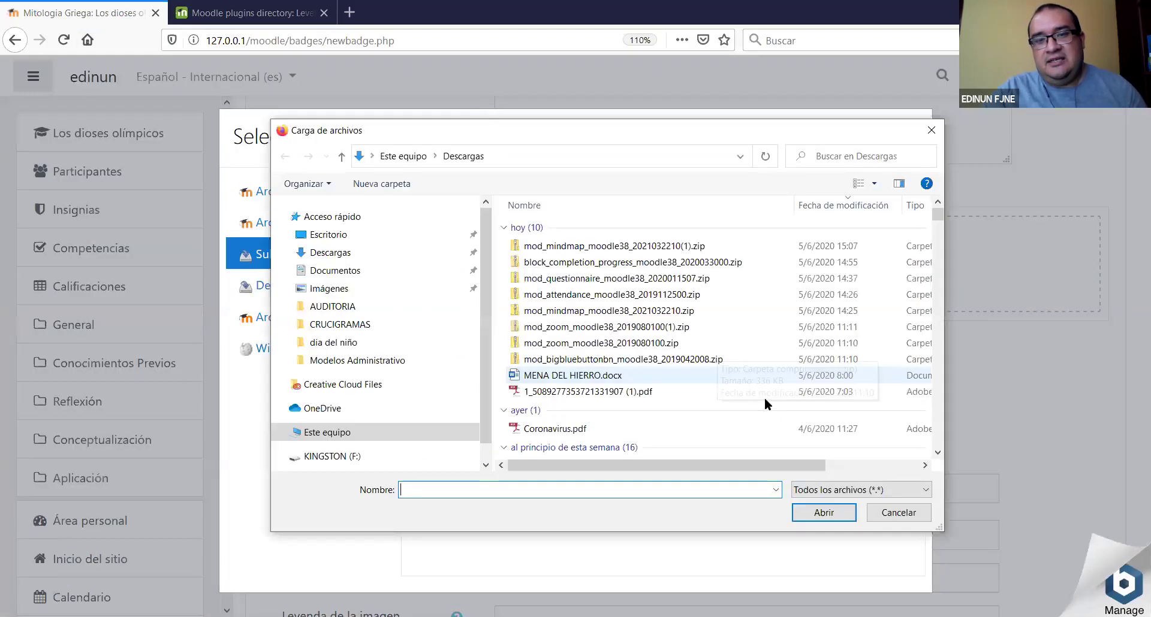
left_click(333, 288)
scroll(820, 340, "down", 5)
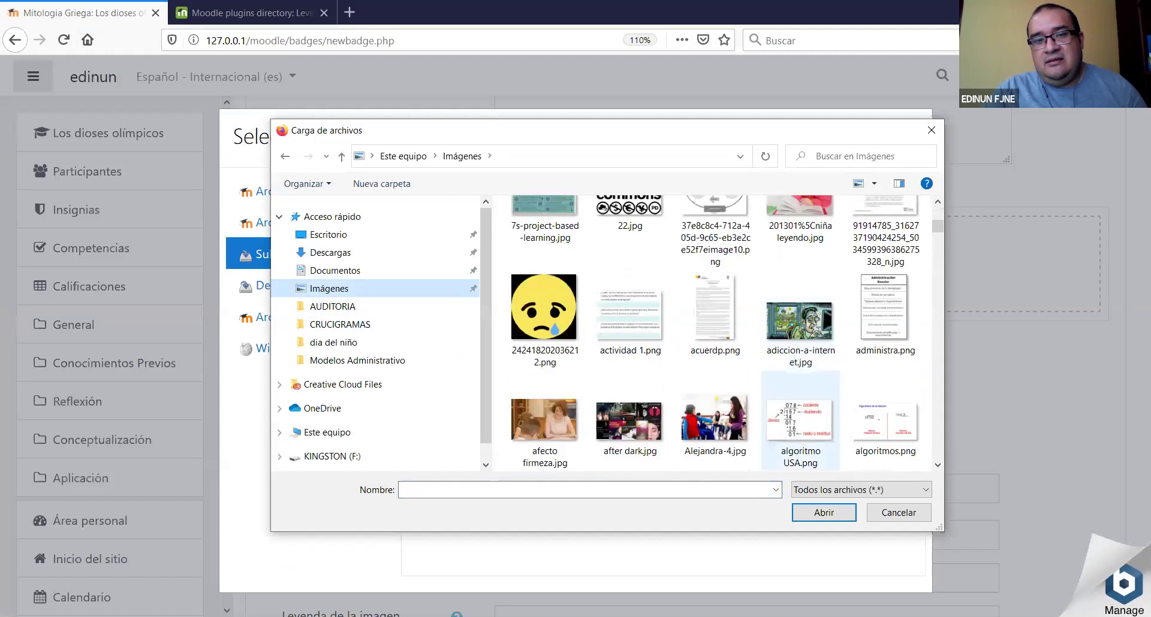
left_click(554, 318)
scroll(744, 403, "down", 6)
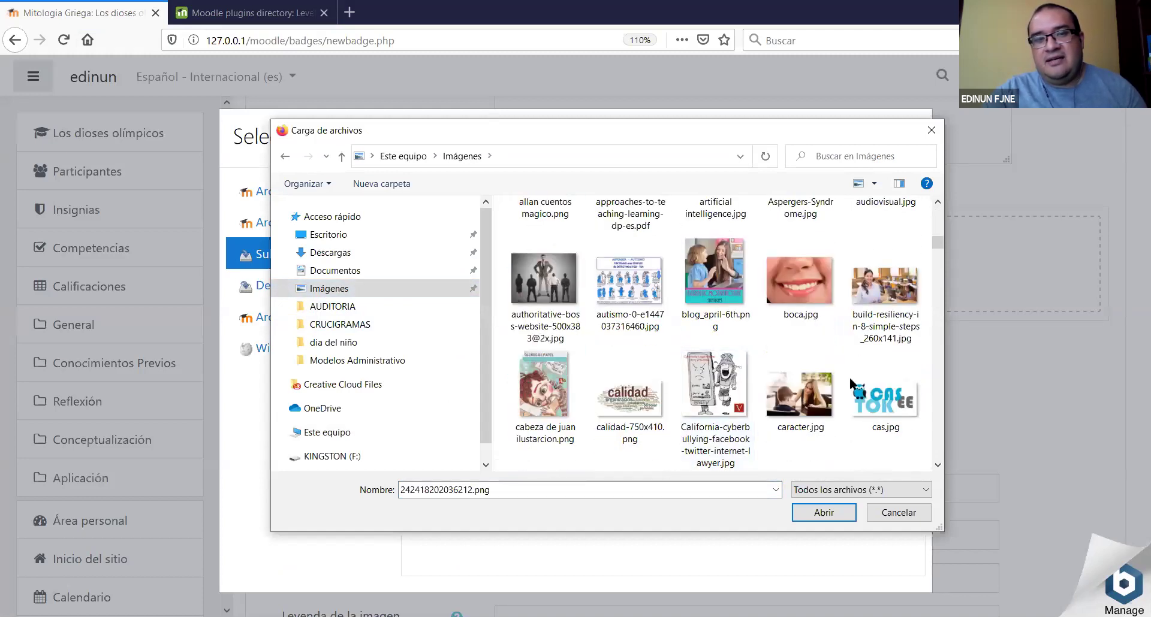
key("Return")
left_click(646, 504)
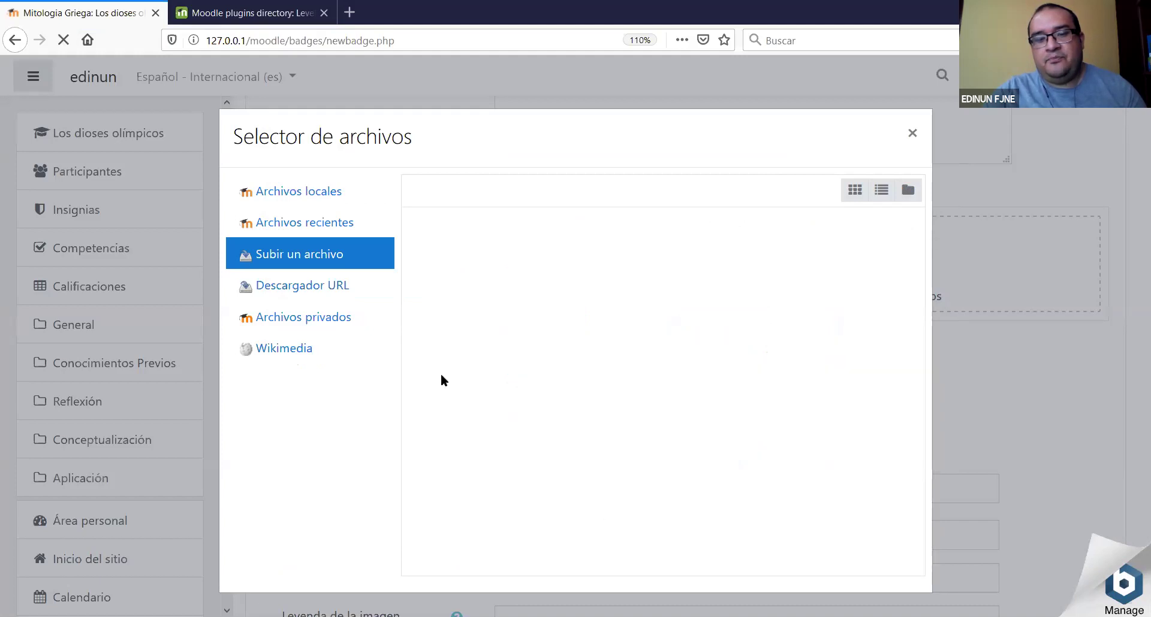
Create the badge "Dios" from the completed form.
scroll(603, 383, "down", 4)
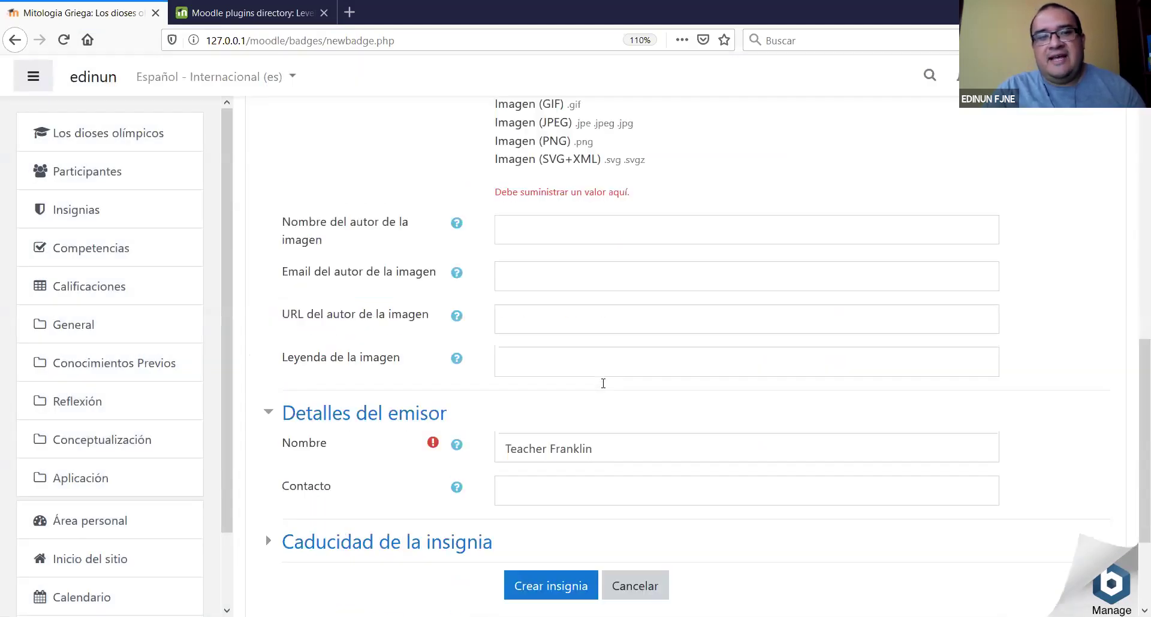
scroll(603, 383, "down", 3)
left_click(552, 427)
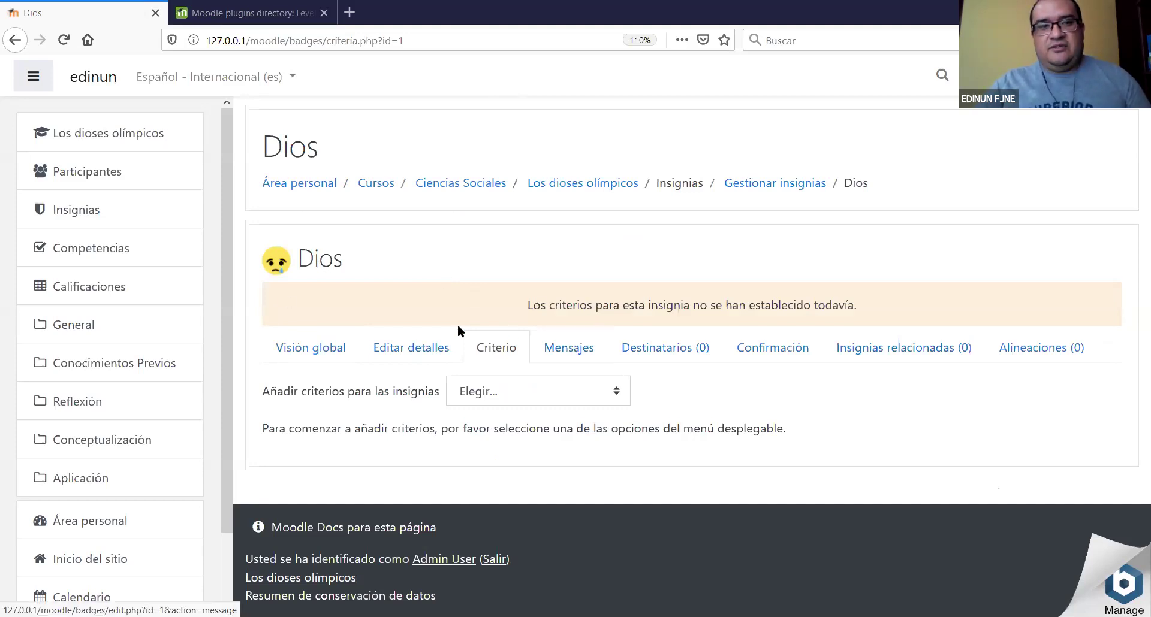
Add the criterion "Concesión manual por rol" for the roles Gestor, Profesor sin permiso de edición and Profesor, and save it.
left_click(538, 397)
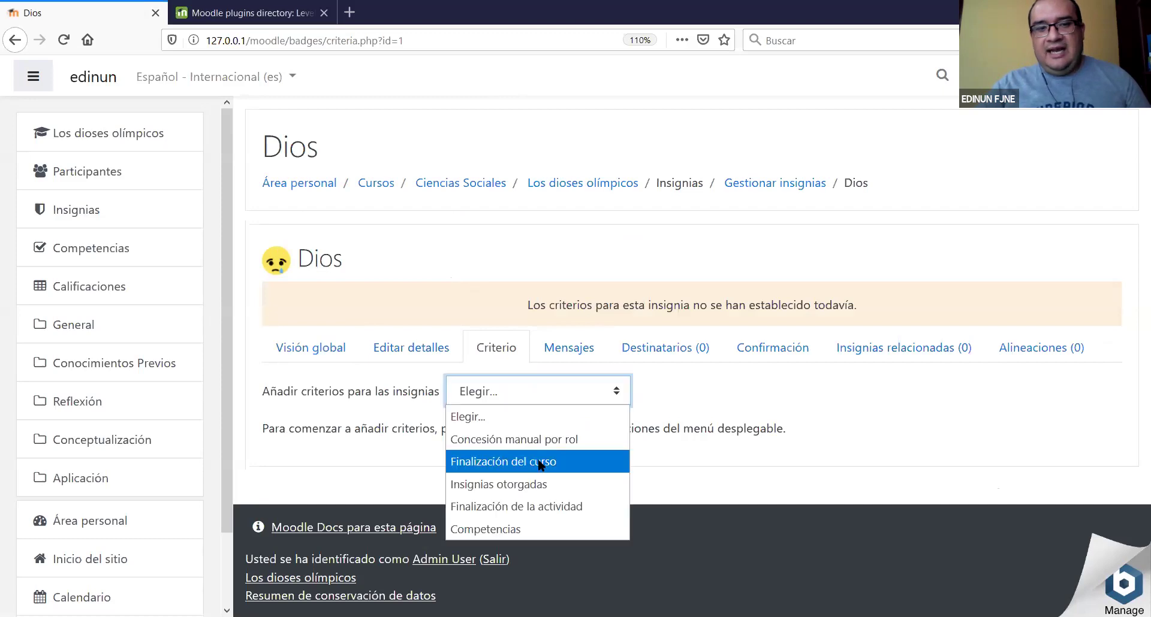
left_click(579, 442)
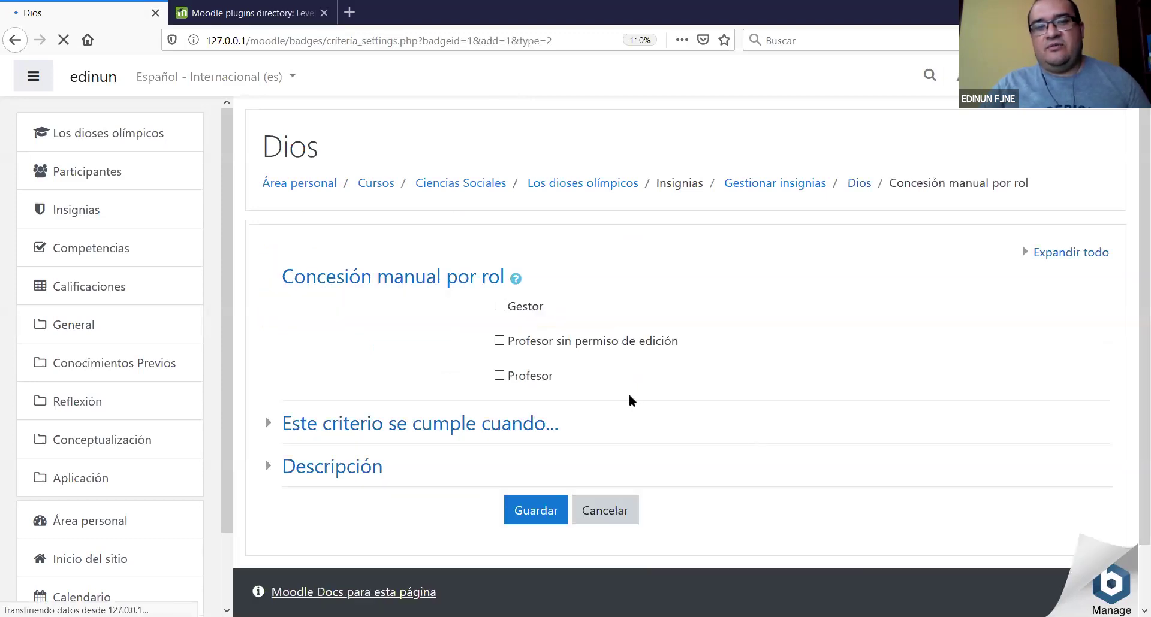
scroll(629, 371, "down", 2)
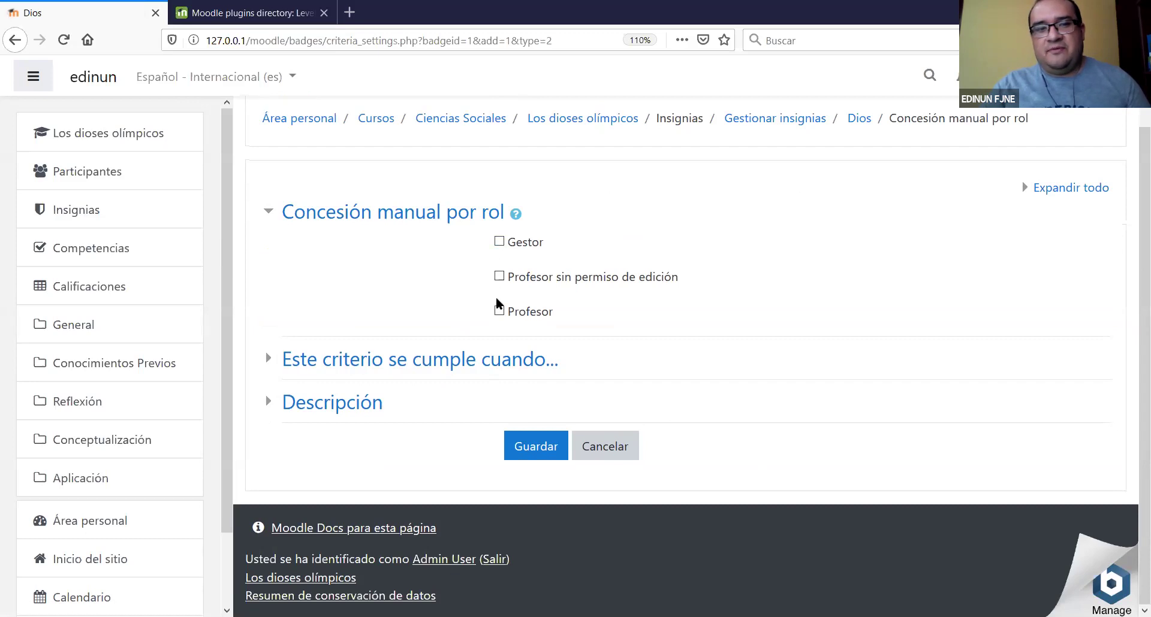
left_click(499, 242)
left_click(499, 276)
left_click(499, 311)
left_click(540, 450)
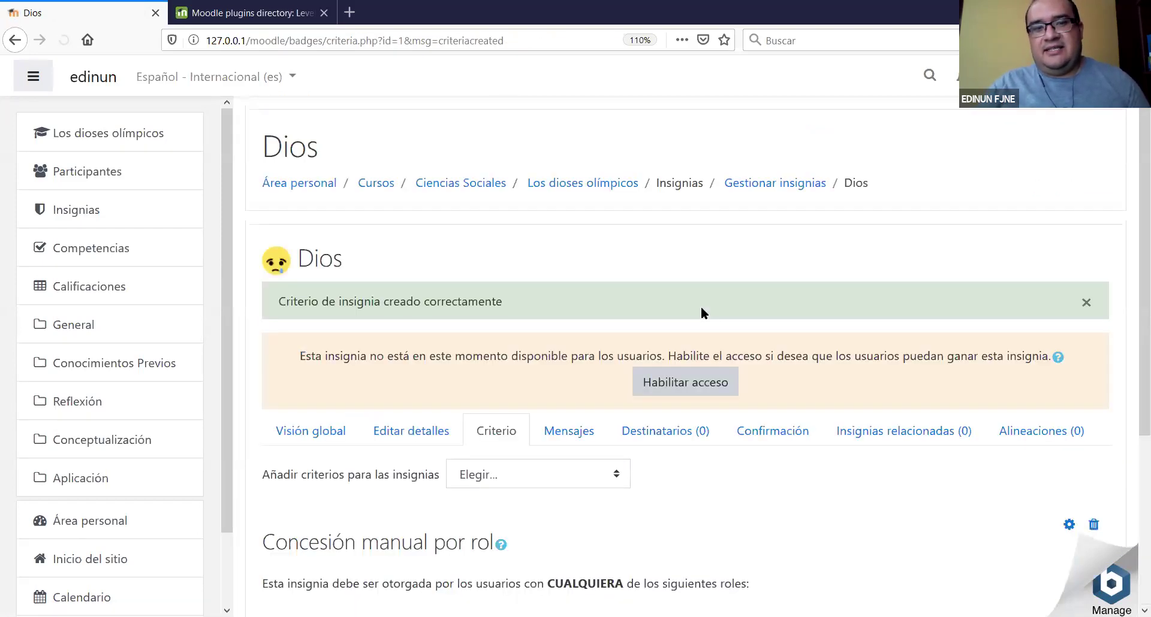
Review the confirmation for enabling access to the badge, and return to its criteria without enabling it.
scroll(700, 307, "down", 3)
left_click(683, 213)
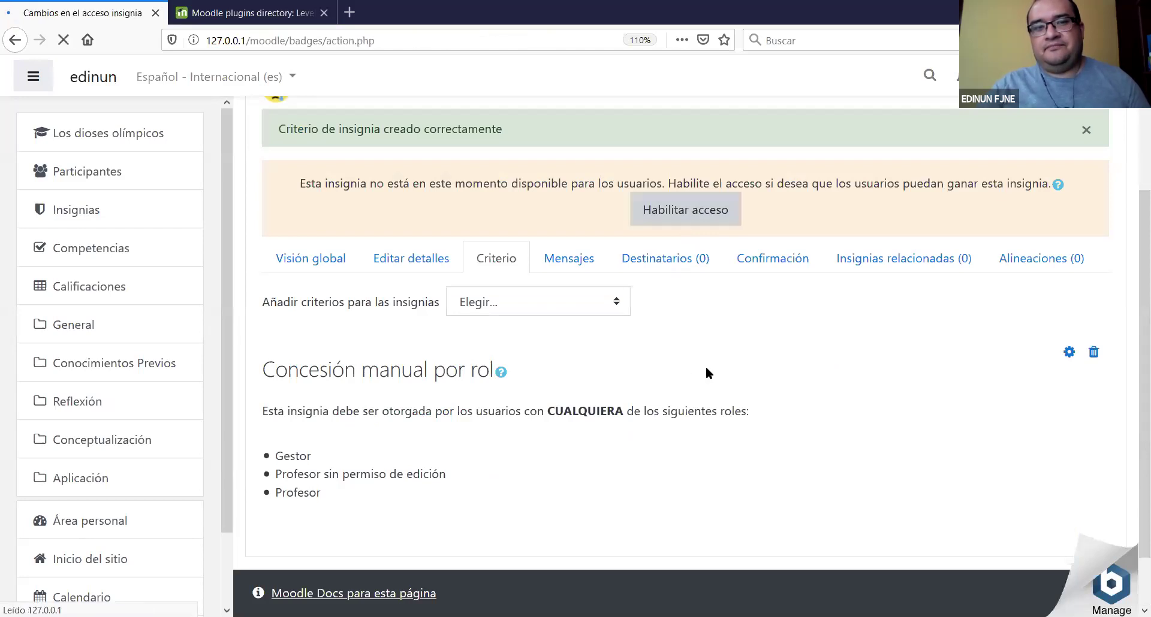
scroll(706, 366, "down", 4)
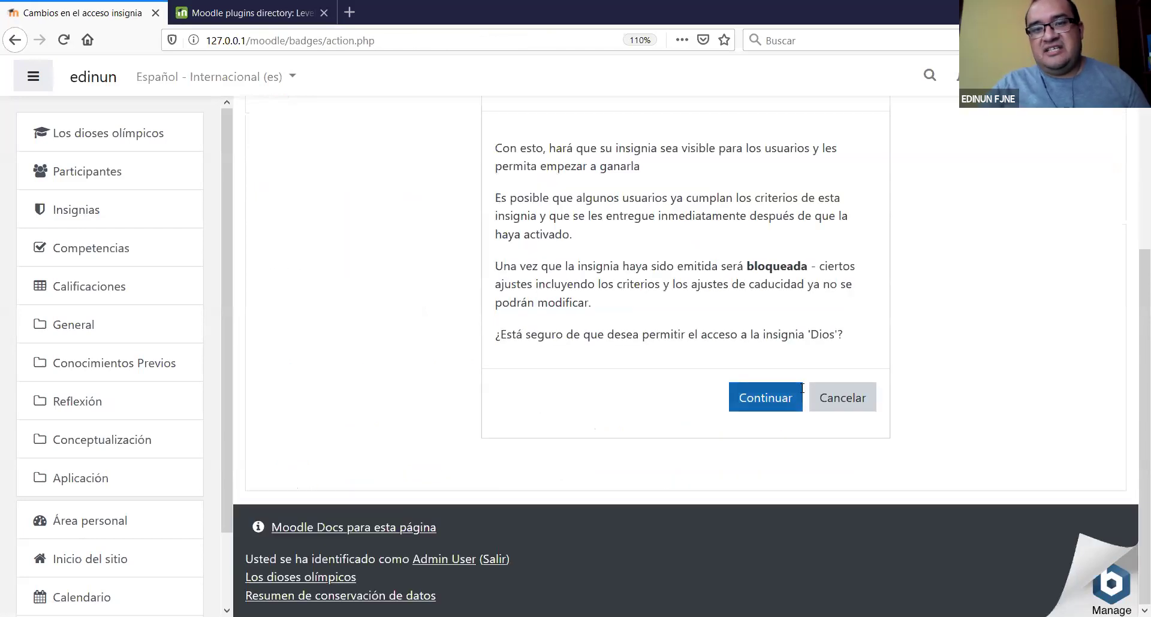
scroll(401, 286, "up", 4)
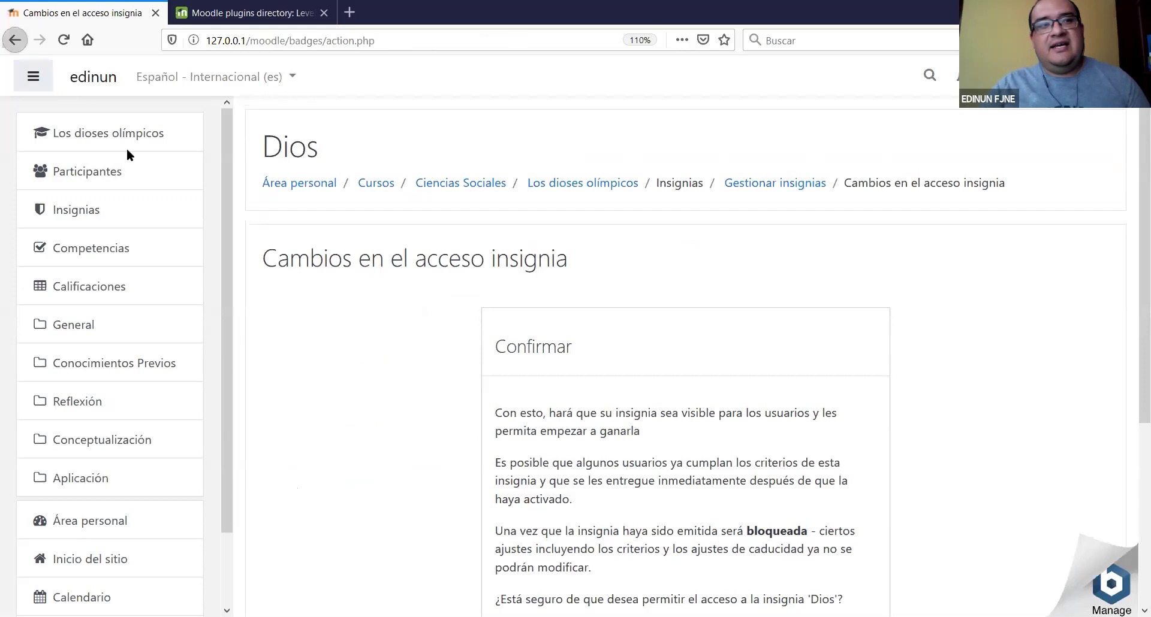
left_click(15, 40)
Start adding a "Finalización del curso" criterion to the badge.
scroll(516, 271, "down", 1)
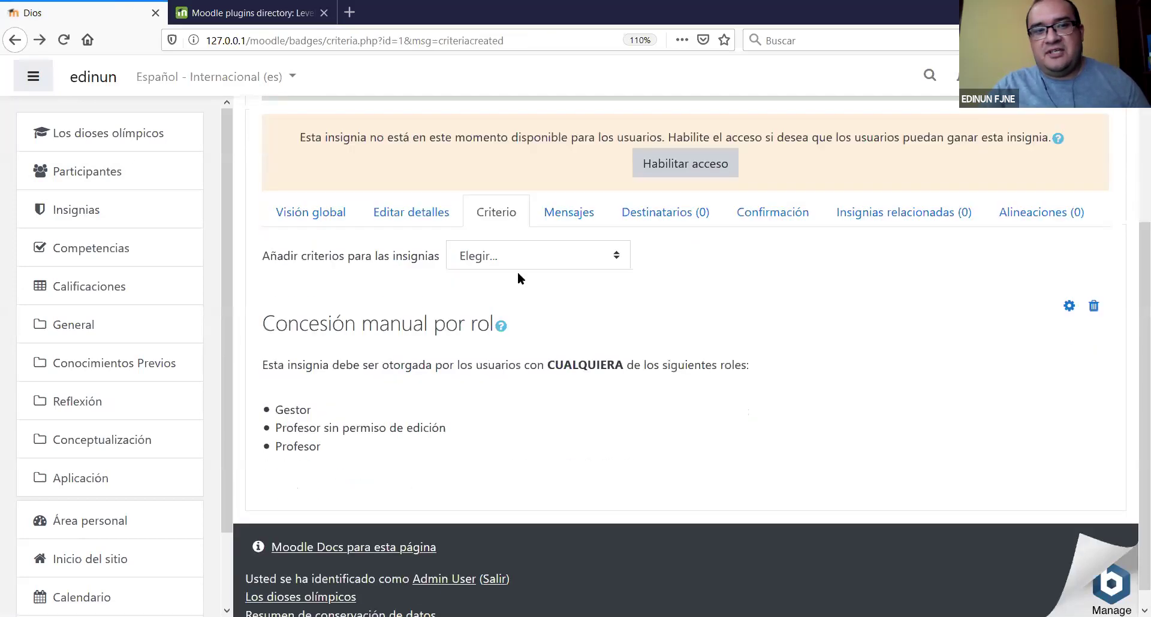
left_click(556, 249)
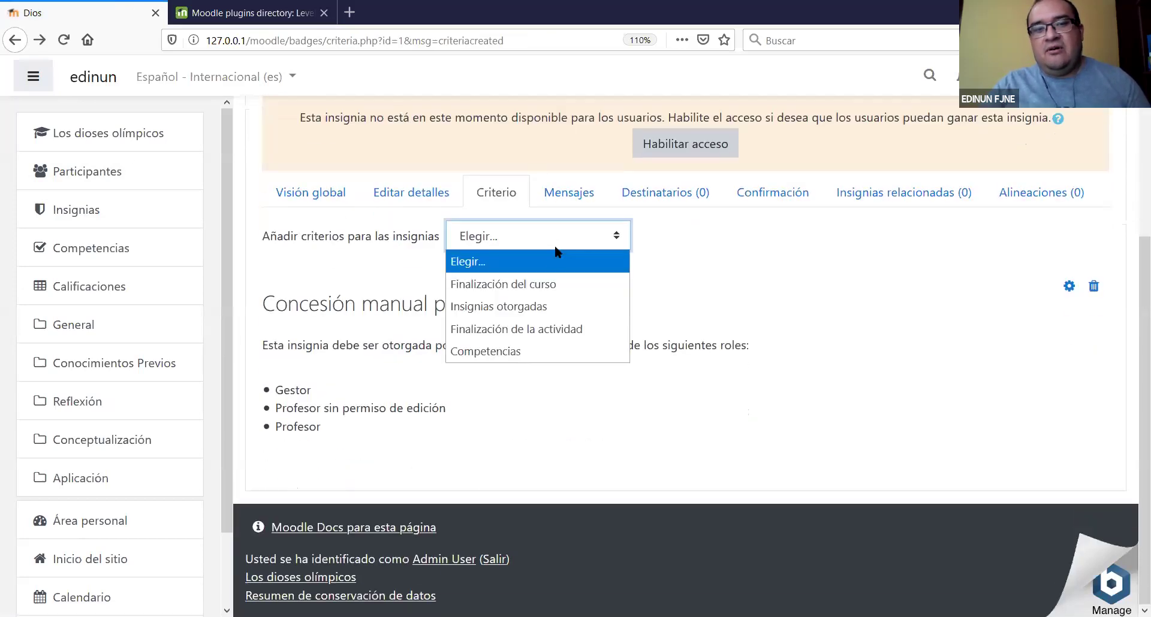
left_click(562, 283)
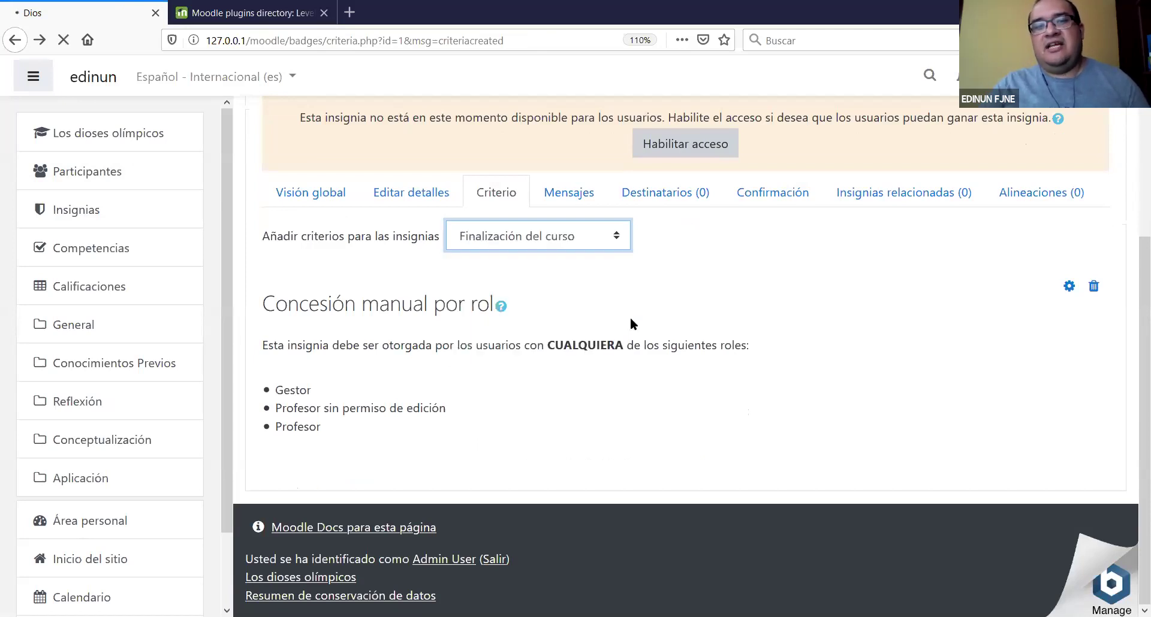